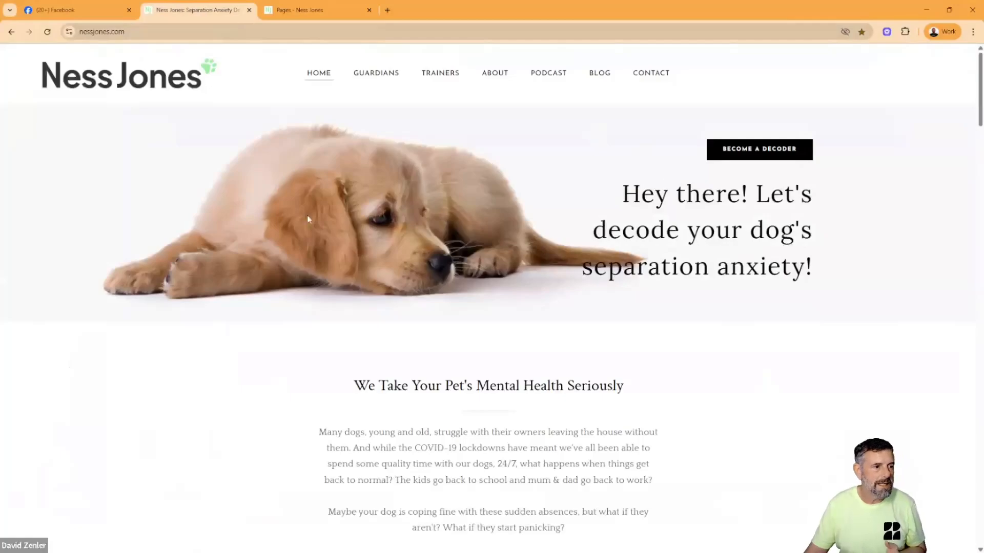
- Review the original website's homepage from the hero banner down to the footer and return to its beginning
{"action": "scroll", "coordinate": [624, 170], "scroll_direction": "down", "scroll_amount": 15}
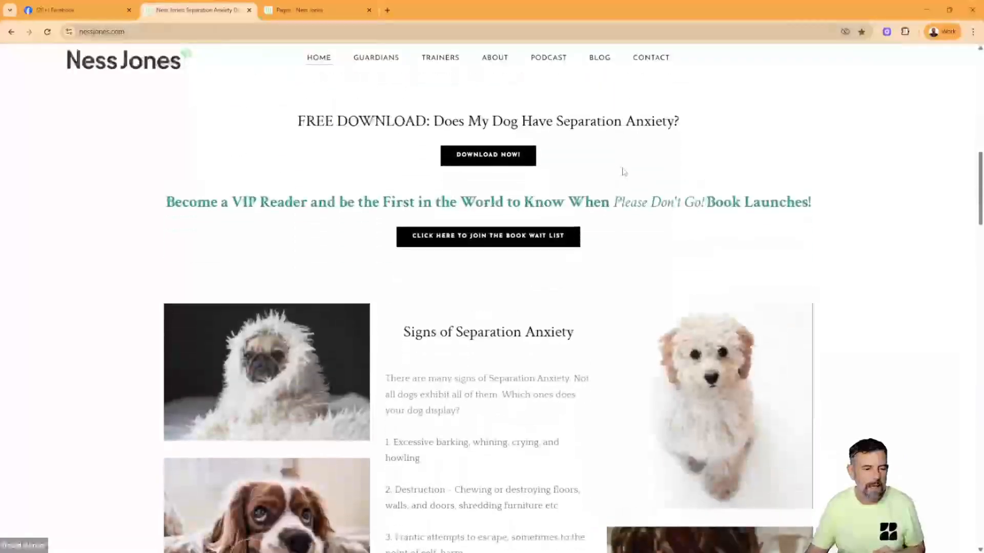
{"action": "scroll", "coordinate": [625, 169], "scroll_direction": "up", "scroll_amount": 15}
{"action": "scroll", "coordinate": [628, 163], "scroll_direction": "down", "scroll_amount": 15}
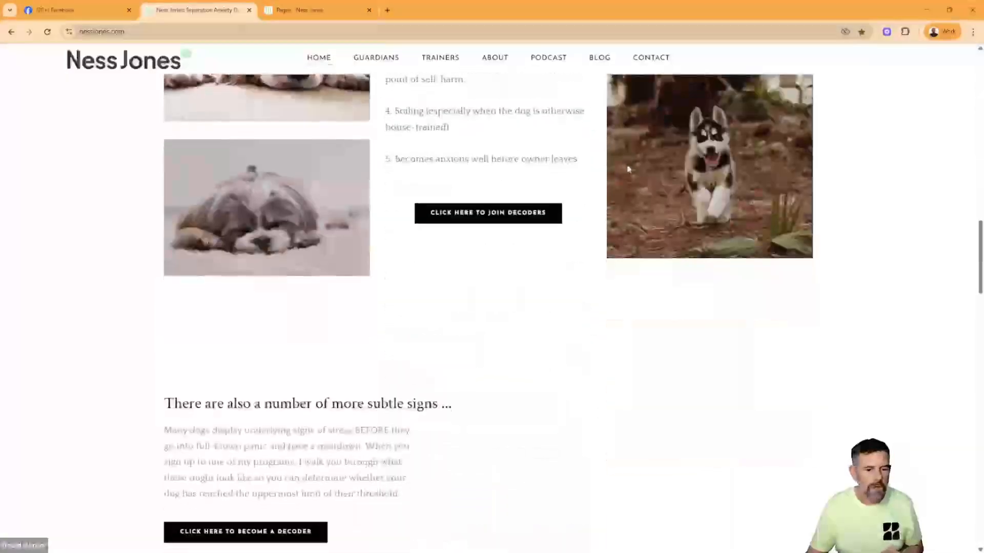
{"action": "scroll", "coordinate": [628, 169], "scroll_direction": "down", "scroll_amount": 10}
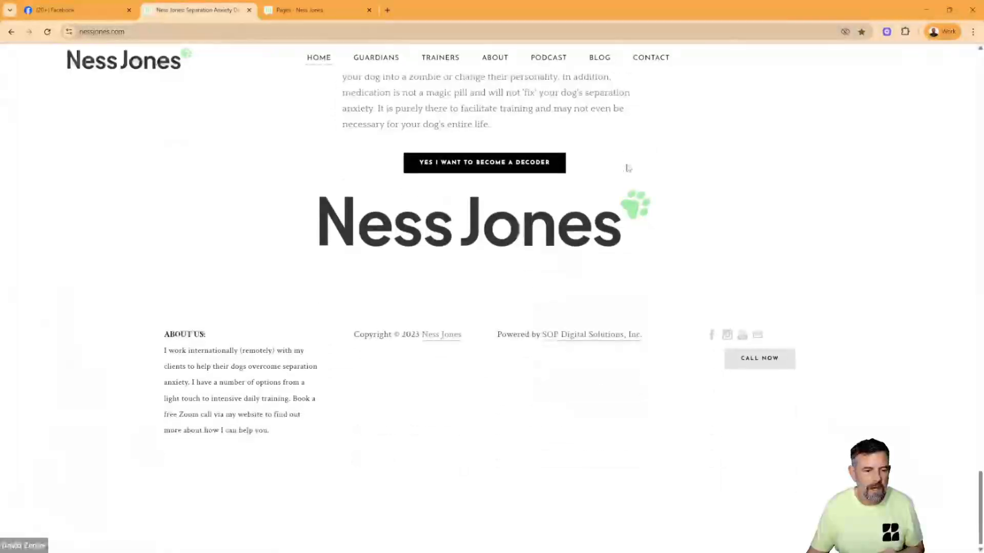
{"action": "scroll", "coordinate": [628, 167], "scroll_direction": "up", "scroll_amount": 5}
{"action": "scroll", "coordinate": [628, 167], "scroll_direction": "up", "scroll_amount": 15}
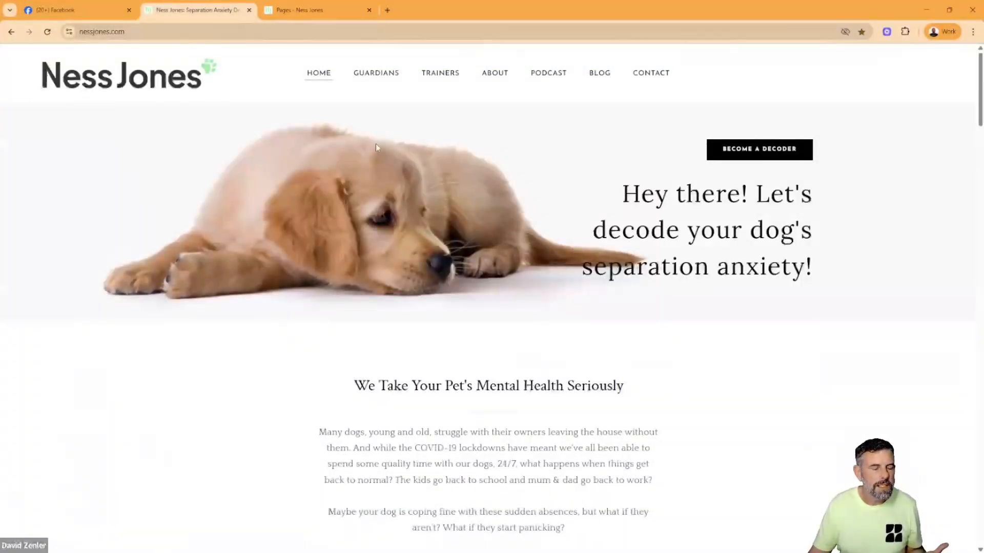
- Look over the Guardians services page of the original website and return to its homepage
{"action": "left_click", "coordinate": [386, 76]}
{"action": "scroll", "coordinate": [617, 207], "scroll_direction": "down", "scroll_amount": 10}
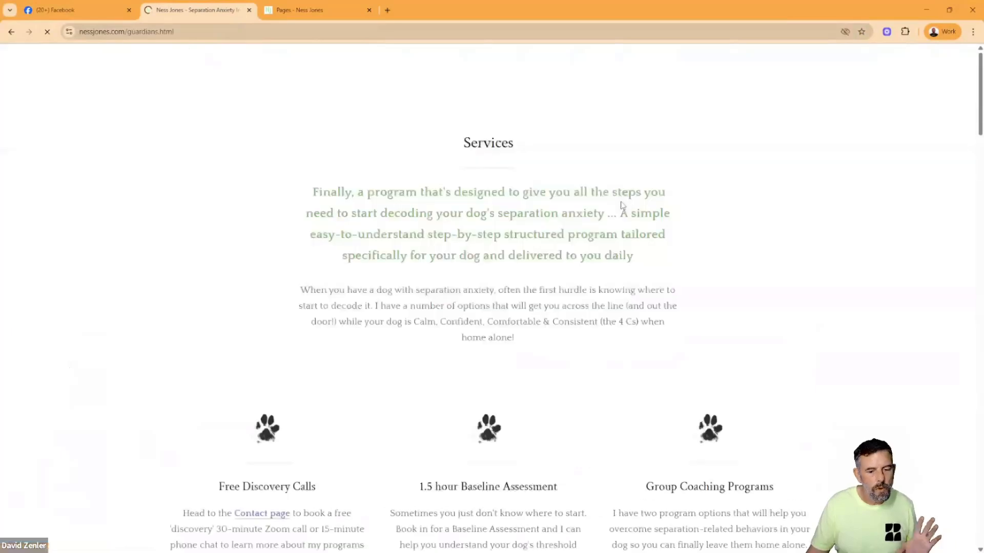
{"action": "scroll", "coordinate": [617, 207], "scroll_direction": "up", "scroll_amount": 8}
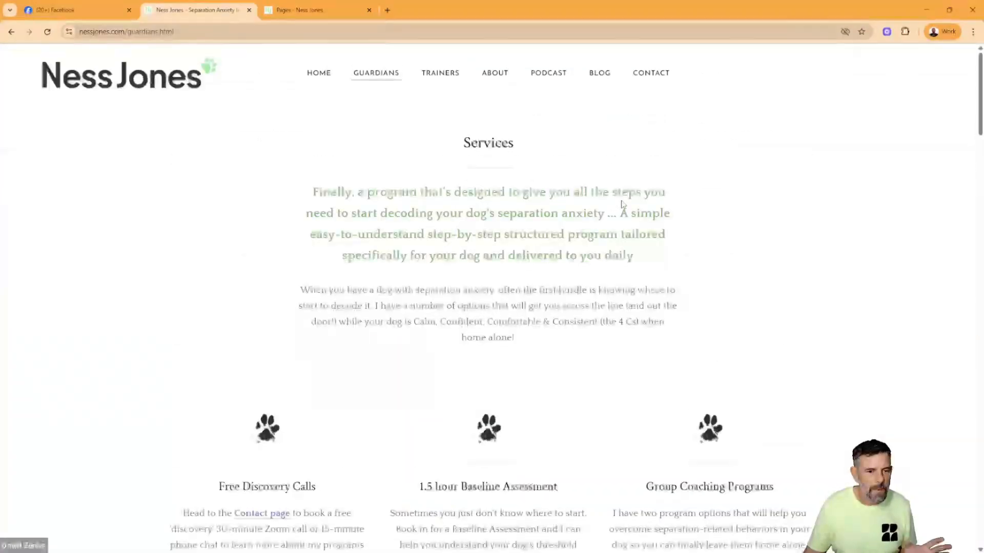
{"action": "left_click", "coordinate": [319, 78]}
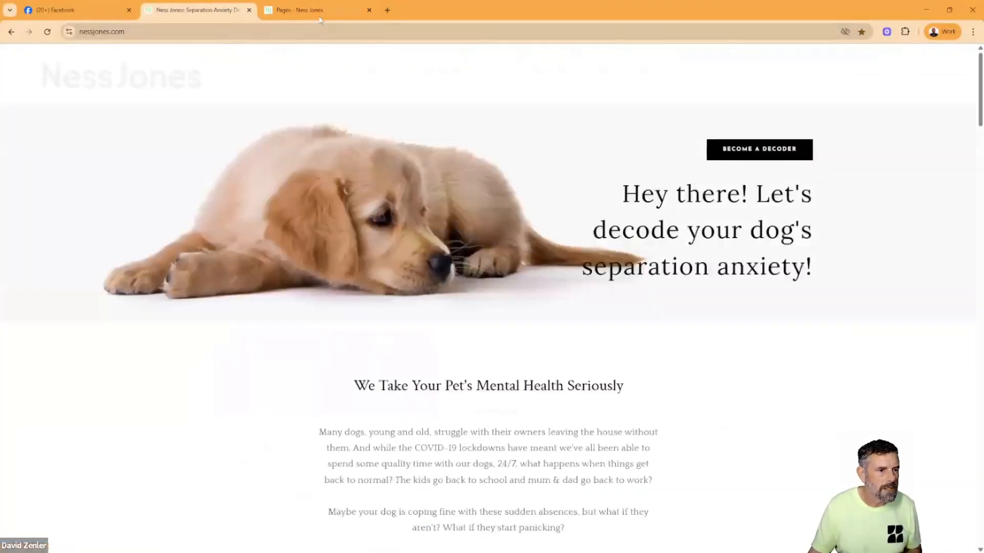
- Look through the Zenler site's pages and preview the unpublished "Separation Anxiety in Dogs" page
{"action": "key", "text": "ctrl+Tab"}
{"action": "scroll", "coordinate": [613, 290], "scroll_direction": "down", "scroll_amount": 8}
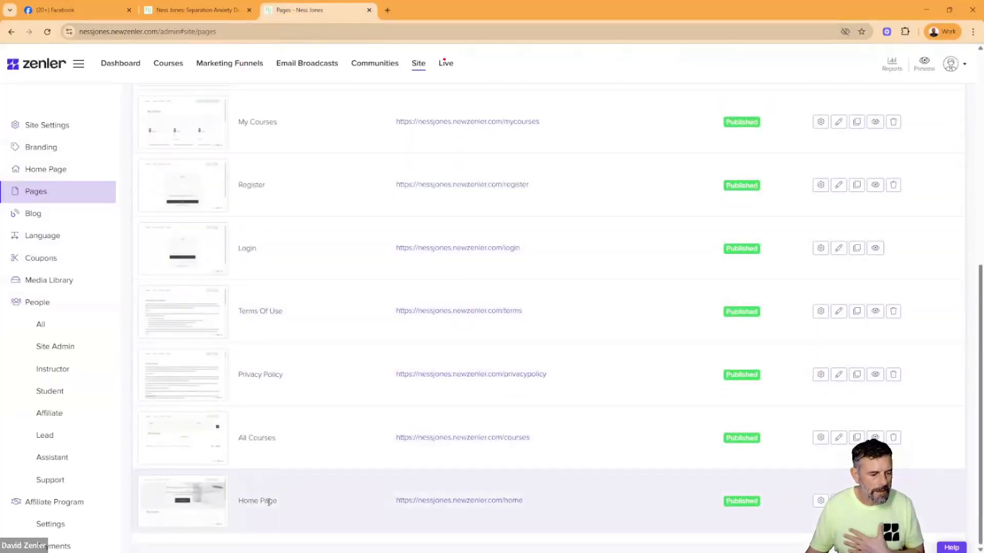
{"action": "scroll", "coordinate": [355, 511], "scroll_direction": "up", "scroll_amount": 8}
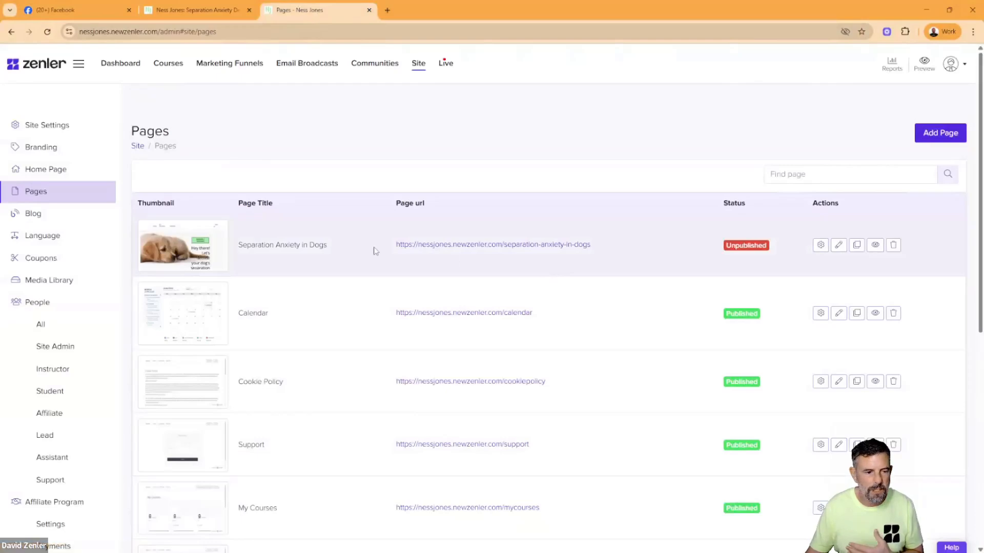
{"action": "left_click", "coordinate": [875, 245]}
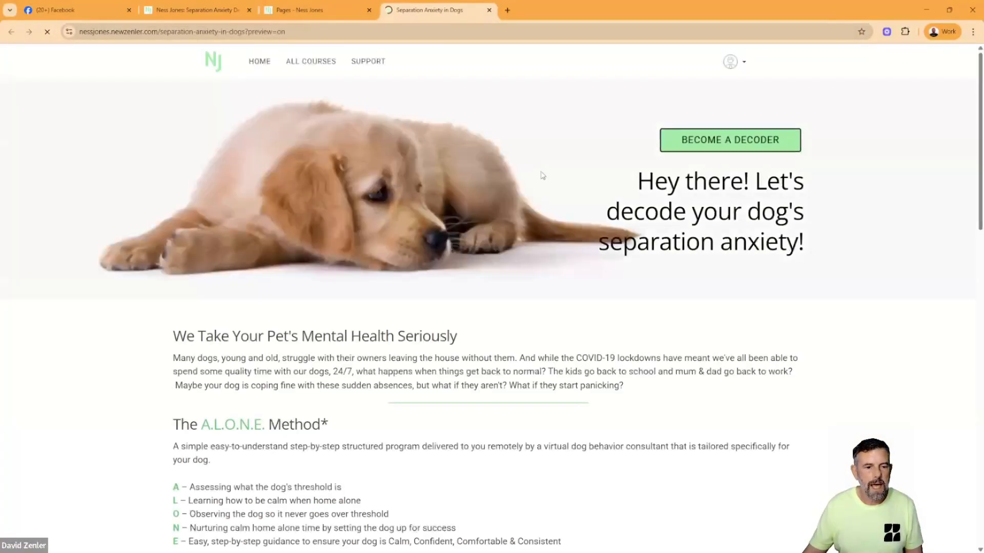
- Compare the original homepage's hero banner with the Zenler preview, and review the previewed page down to its footer
{"action": "left_click", "coordinate": [314, 11]}
{"action": "left_click", "coordinate": [208, 5]}
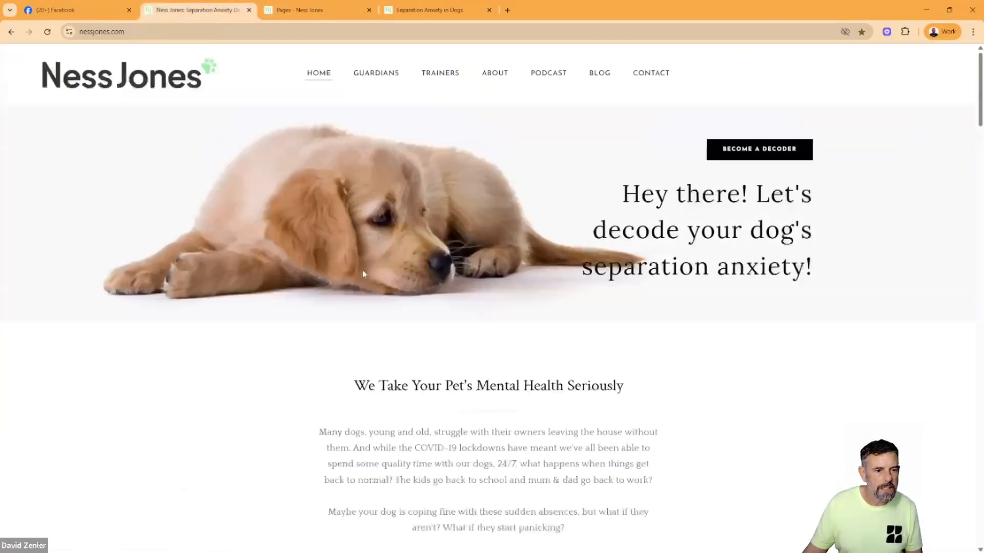
{"action": "left_click", "coordinate": [435, 10]}
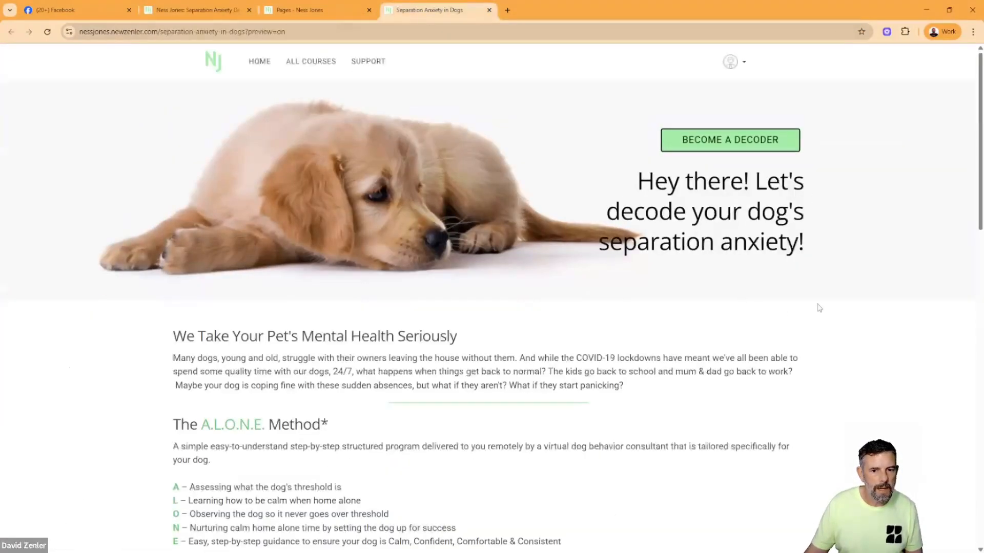
{"action": "scroll", "coordinate": [771, 313], "scroll_direction": "down", "scroll_amount": 8}
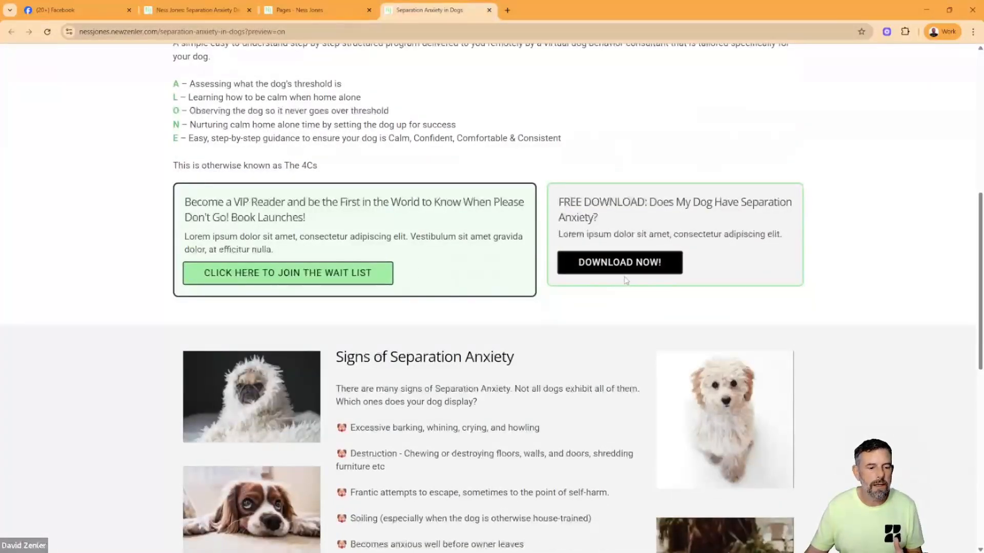
{"action": "scroll", "coordinate": [620, 279], "scroll_direction": "down", "scroll_amount": 6}
{"action": "scroll", "coordinate": [620, 279], "scroll_direction": "down", "scroll_amount": 4}
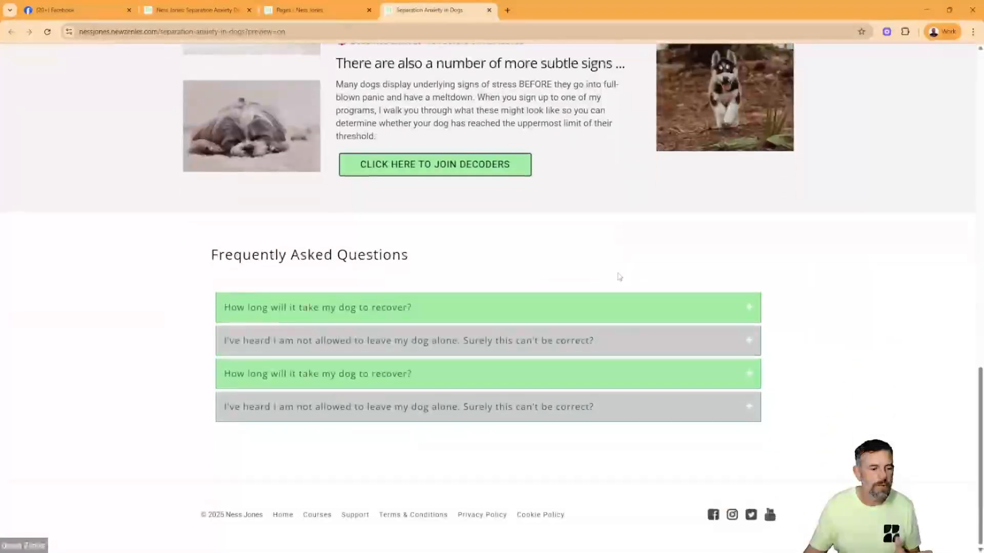
{"action": "scroll", "coordinate": [619, 280], "scroll_direction": "up", "scroll_amount": 7}
- Review the original homepage's A.L.O.N.E. Method, Signs of Separation Anxiety and Frequently Asked Questions sections for comparison
{"action": "left_click", "coordinate": [209, 16]}
{"action": "scroll", "coordinate": [723, 340], "scroll_direction": "down", "scroll_amount": 12}
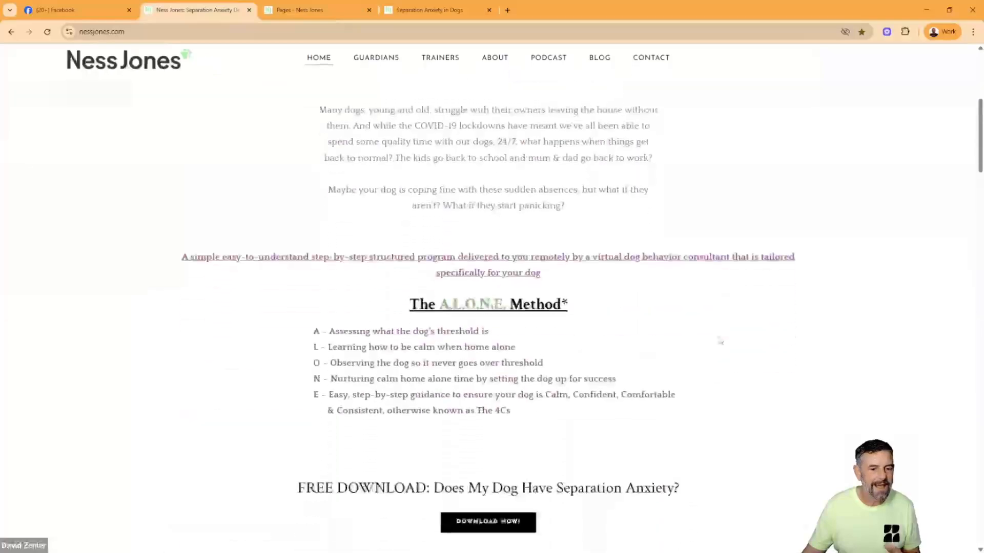
{"action": "scroll", "coordinate": [720, 340], "scroll_direction": "down", "scroll_amount": 10}
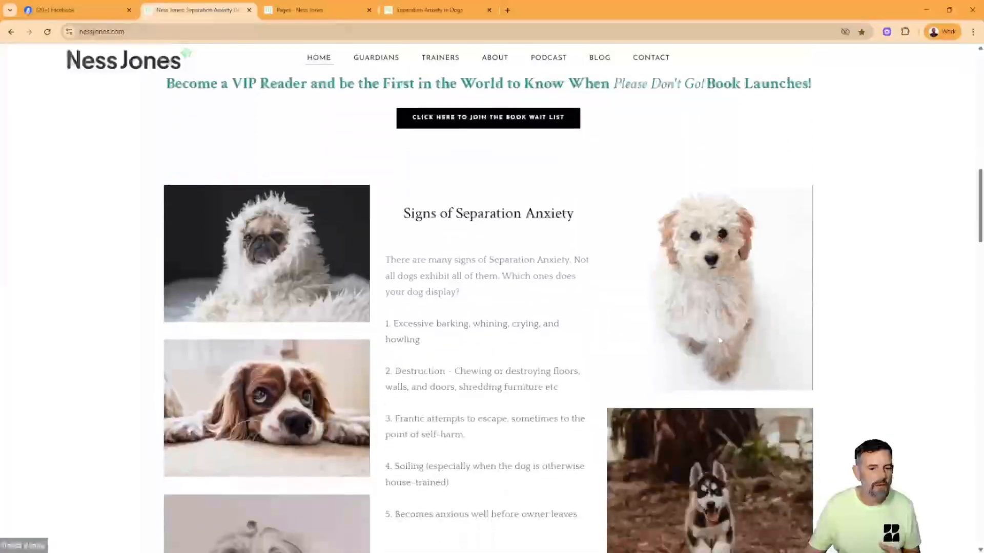
{"action": "scroll", "coordinate": [720, 341], "scroll_direction": "down", "scroll_amount": 5}
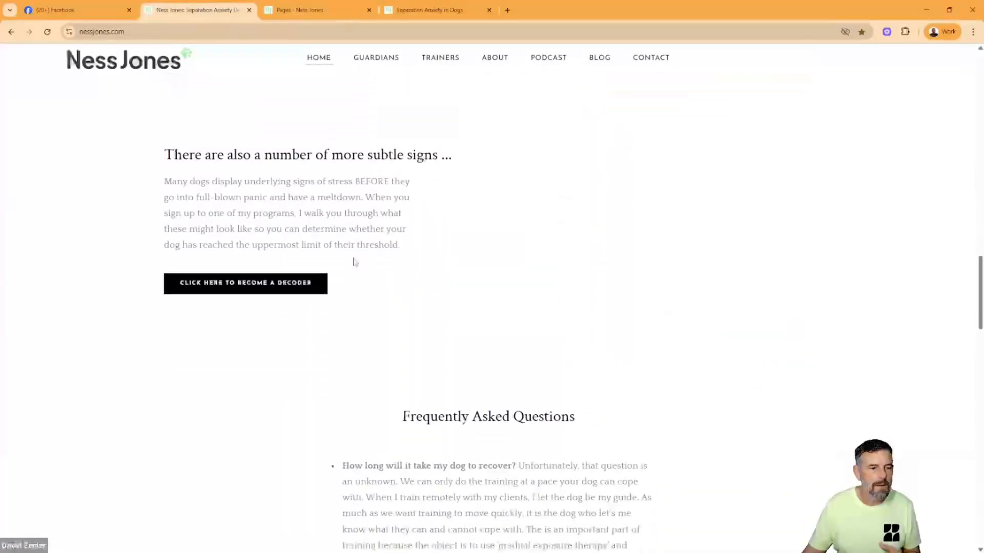
{"action": "scroll", "coordinate": [597, 279], "scroll_direction": "down", "scroll_amount": 4}
{"action": "scroll", "coordinate": [594, 282], "scroll_direction": "down", "scroll_amount": 13}
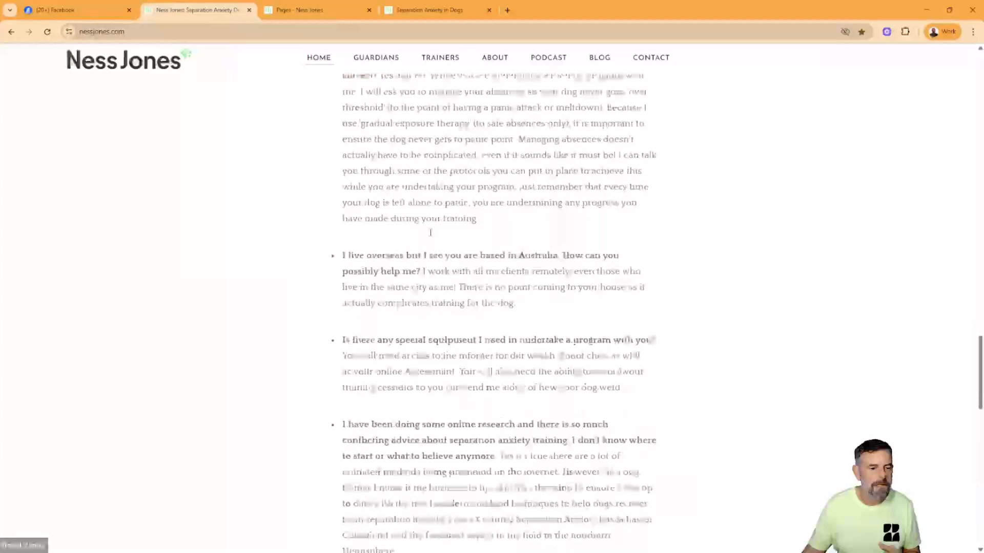
- Test the FAQ accordion on the Zenler preview by expanding the first two questions and collapsing them again
{"action": "left_click", "coordinate": [404, 11]}
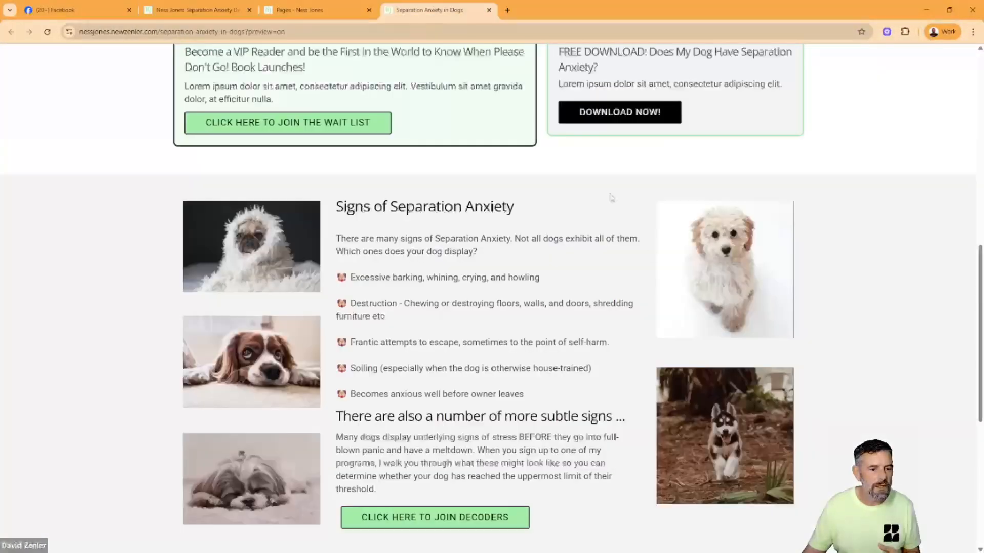
{"action": "scroll", "coordinate": [637, 261], "scroll_direction": "down", "scroll_amount": 7}
{"action": "left_click", "coordinate": [748, 341]}
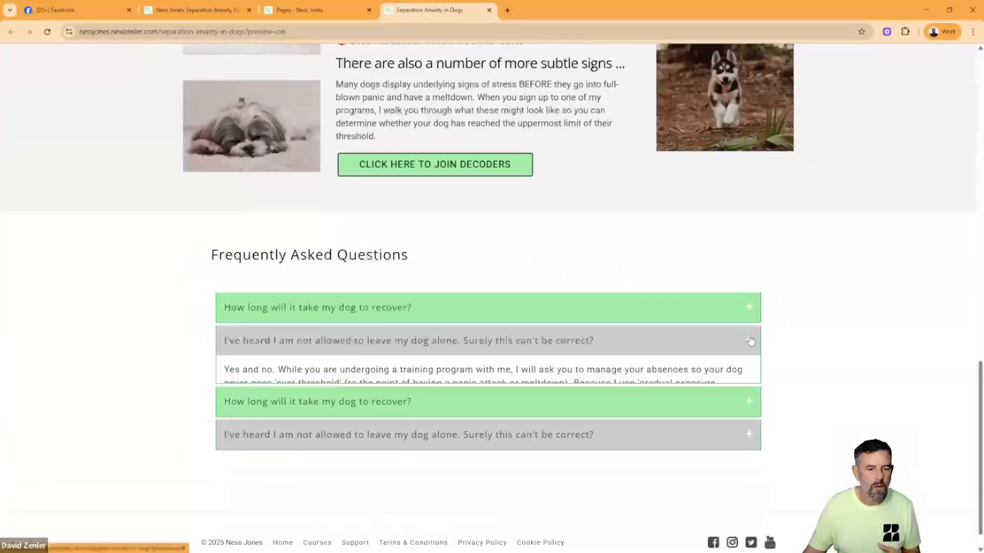
{"action": "left_click", "coordinate": [749, 308]}
{"action": "left_click", "coordinate": [749, 308]}
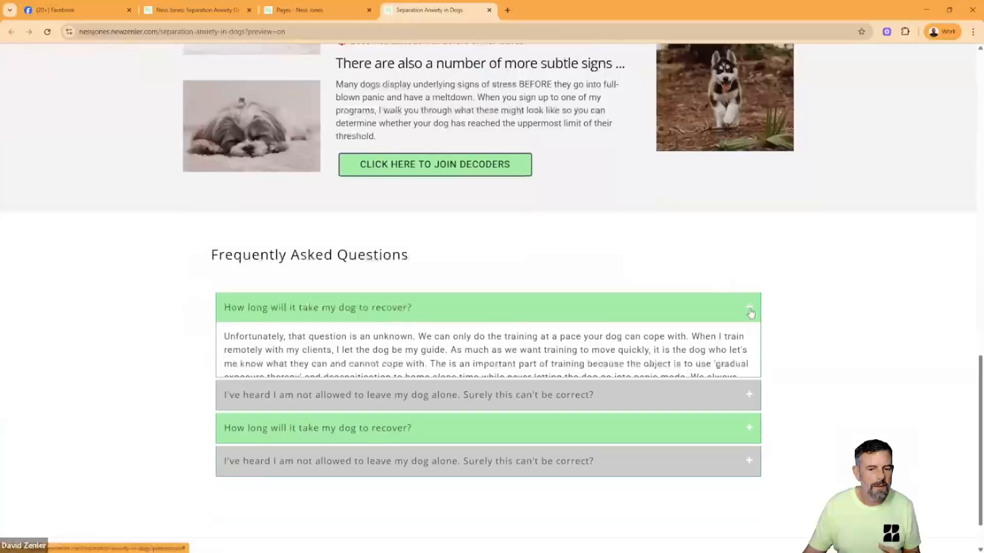
- Examine the VIP Reader and Free Download boxes on the preview, highlighting their text and clearing the selection
{"action": "scroll", "coordinate": [660, 253], "scroll_direction": "up", "scroll_amount": 4}
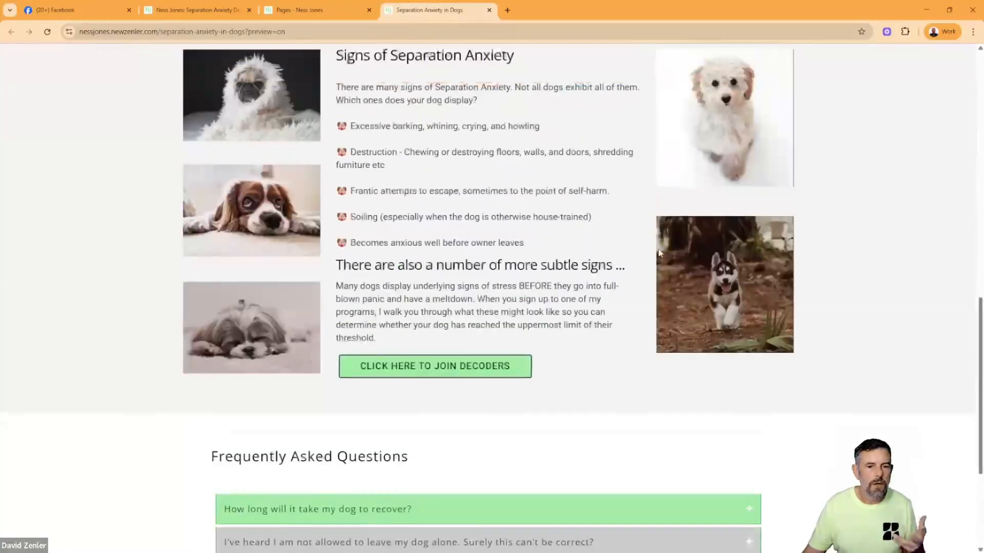
{"action": "scroll", "coordinate": [660, 253], "scroll_direction": "up", "scroll_amount": 5}
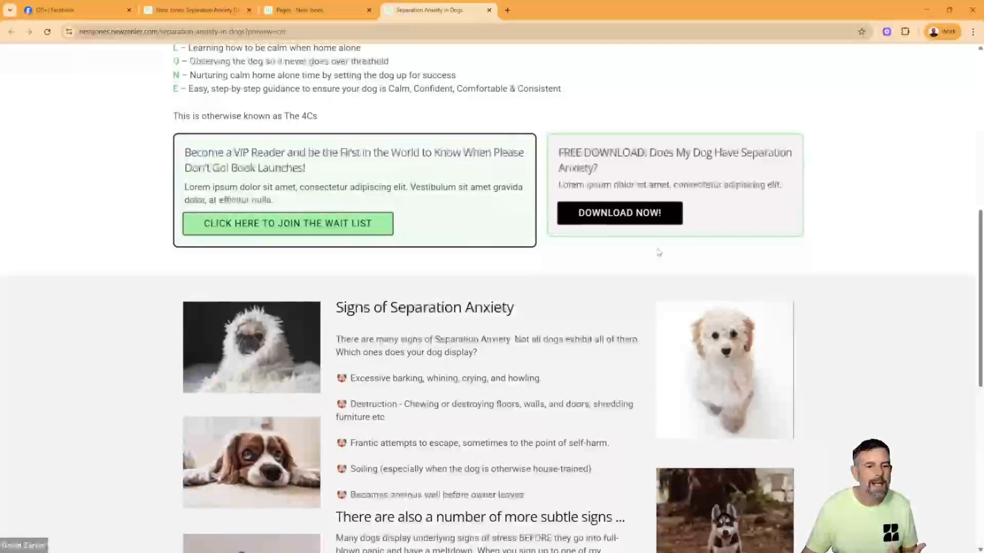
{"action": "scroll", "coordinate": [656, 247], "scroll_direction": "up", "scroll_amount": 3}
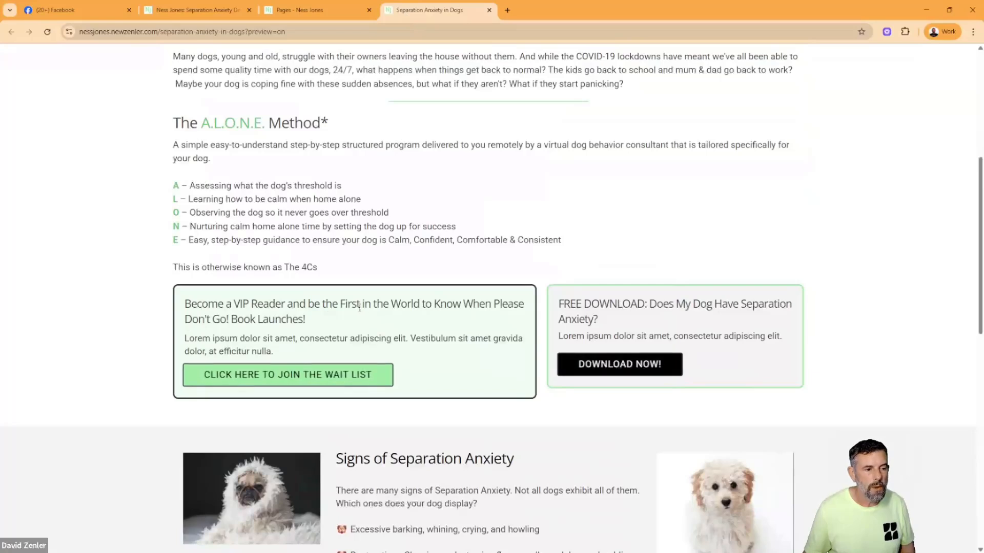
{"action": "left_click_drag", "start_coordinate": [207, 303], "coordinate": [703, 370]}
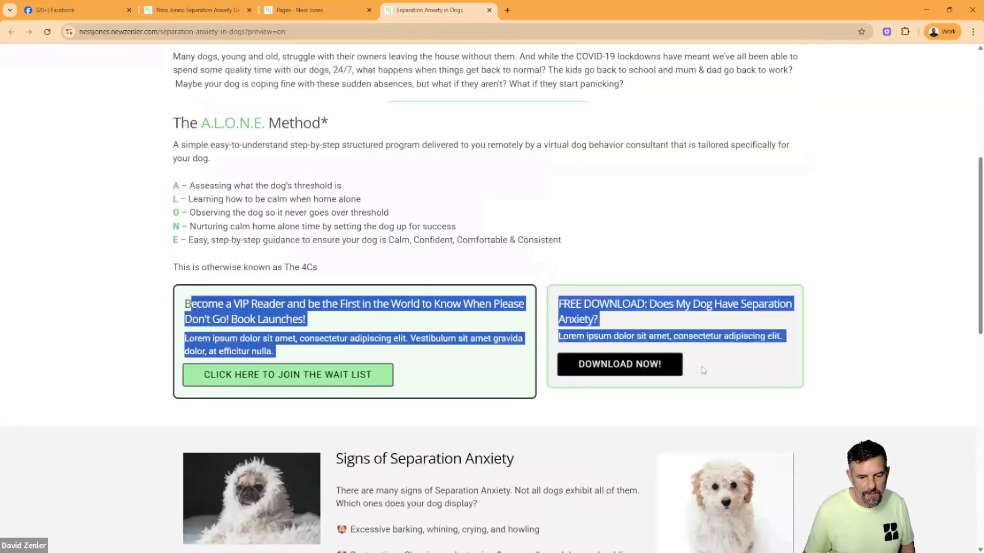
{"action": "left_click", "coordinate": [902, 342]}
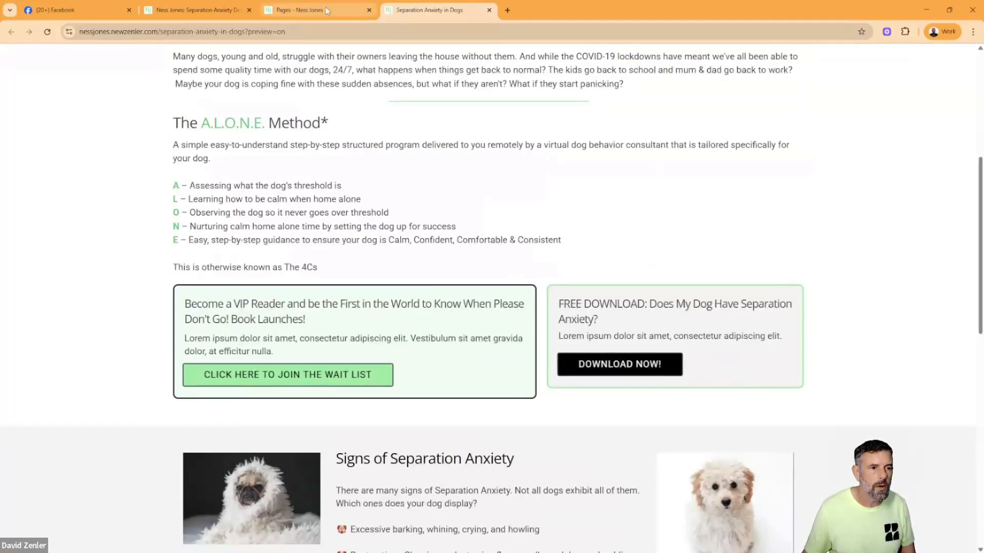
- Find the Free Download and VIP Reader book sections on the original homepage and highlight each with its button text
{"action": "left_click", "coordinate": [197, 10]}
{"action": "scroll", "coordinate": [584, 236], "scroll_direction": "up", "scroll_amount": 1}
{"action": "scroll", "coordinate": [584, 236], "scroll_direction": "up", "scroll_amount": 15}
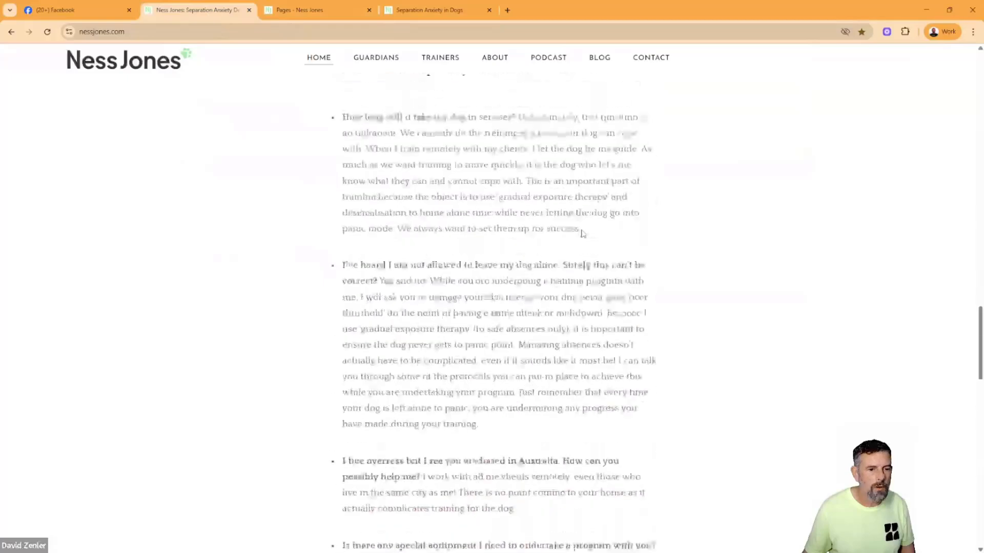
{"action": "scroll", "coordinate": [579, 232], "scroll_direction": "up", "scroll_amount": 7}
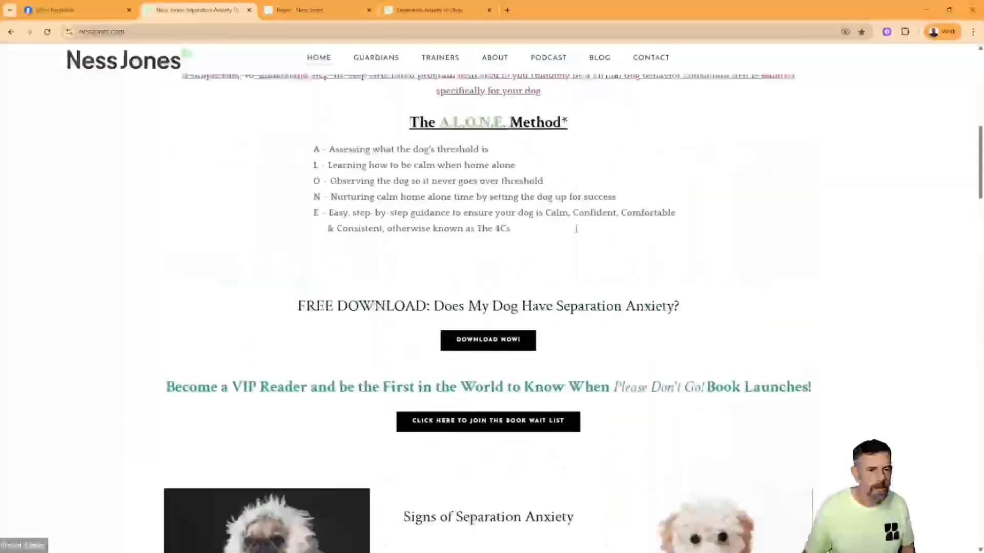
{"action": "scroll", "coordinate": [578, 233], "scroll_direction": "up", "scroll_amount": 3}
{"action": "scroll", "coordinate": [577, 234], "scroll_direction": "down", "scroll_amount": 2}
{"action": "scroll", "coordinate": [576, 233], "scroll_direction": "down", "scroll_amount": 2}
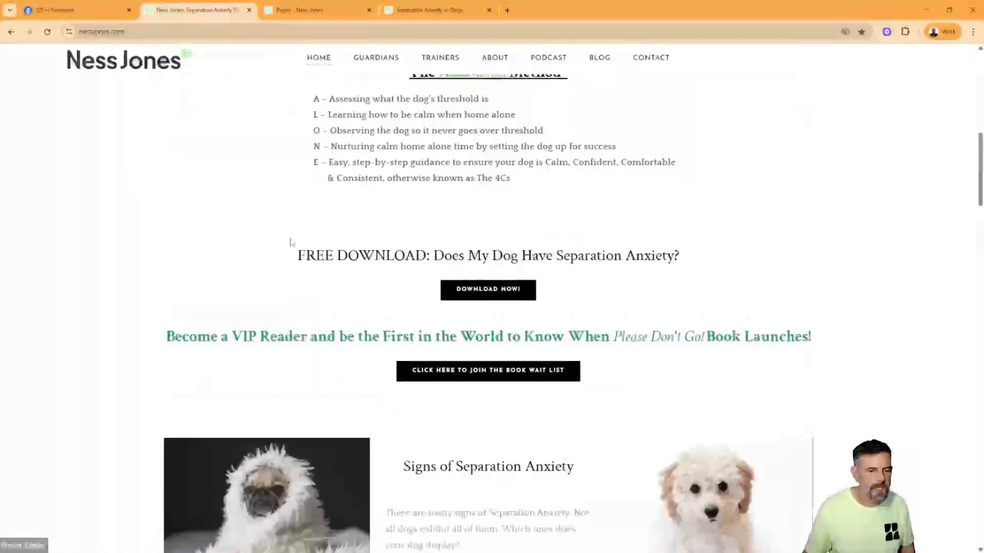
{"action": "left_click_drag", "start_coordinate": [293, 255], "coordinate": [666, 300]}
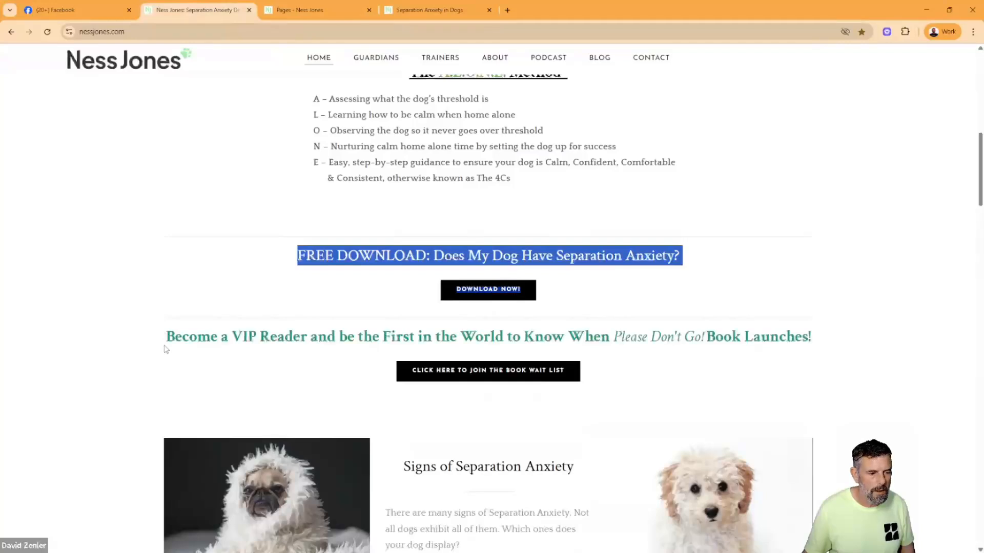
{"action": "left_click_drag", "start_coordinate": [167, 336], "coordinate": [596, 392]}
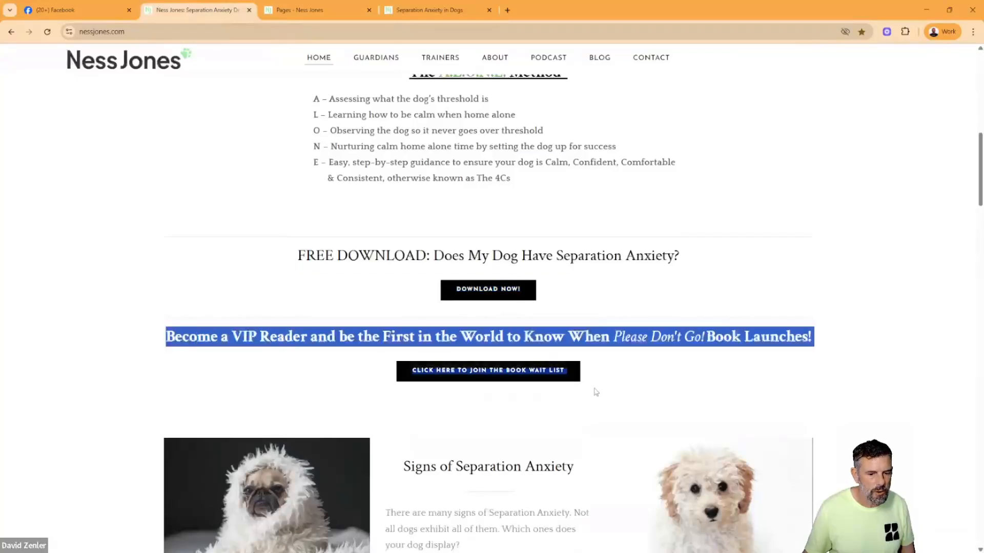
- Review the Zenler preview from the VIP Reader and Free Download boxes down to the FAQ section
{"action": "left_click", "coordinate": [416, 11]}
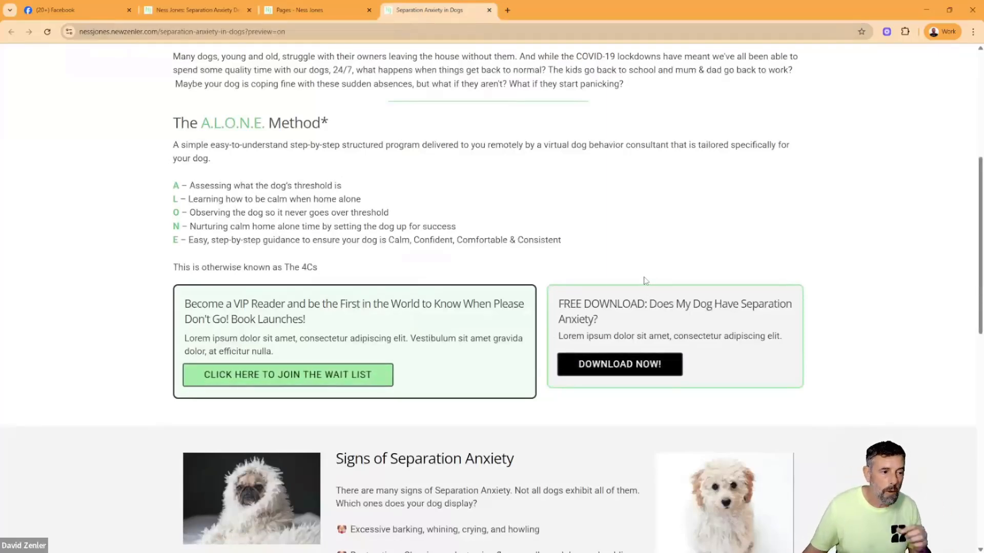
{"action": "scroll", "coordinate": [650, 280], "scroll_direction": "down", "scroll_amount": 10}
{"action": "scroll", "coordinate": [645, 284], "scroll_direction": "up", "scroll_amount": 15}
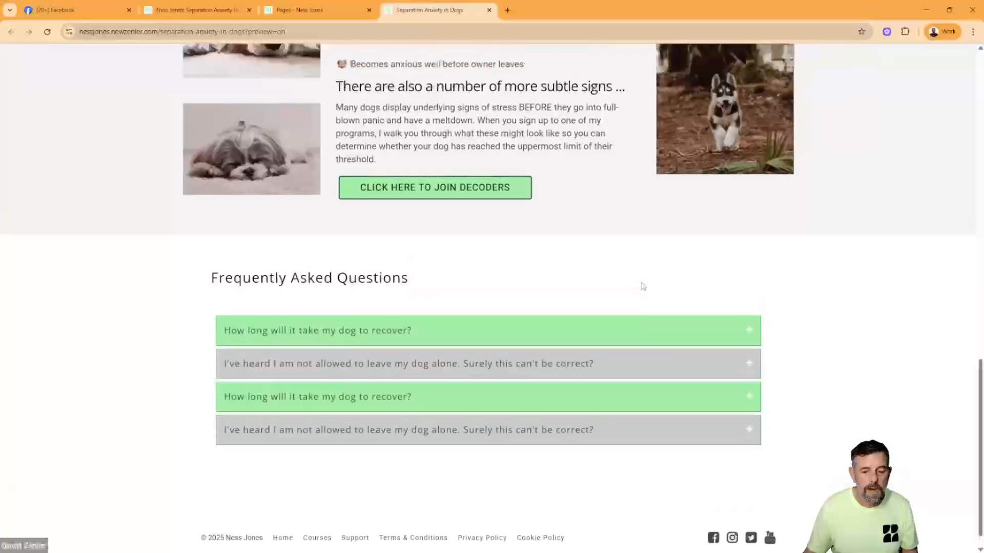
- Review the original homepage from the FAQ section down to the "Yes I want to become a Decoder" button, logo and footer
{"action": "left_click", "coordinate": [292, 11]}
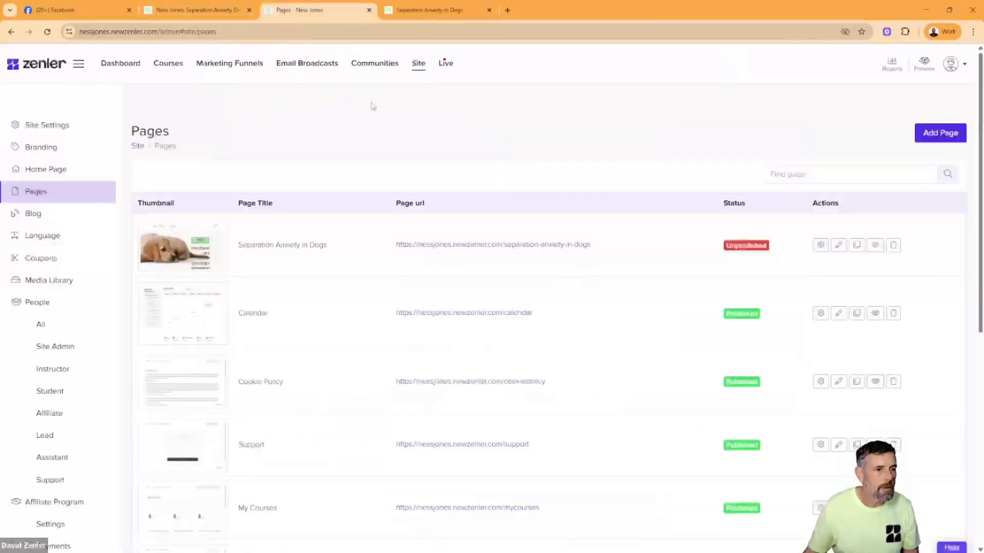
{"action": "left_click", "coordinate": [205, 10]}
{"action": "scroll", "coordinate": [533, 405], "scroll_direction": "down", "scroll_amount": 10}
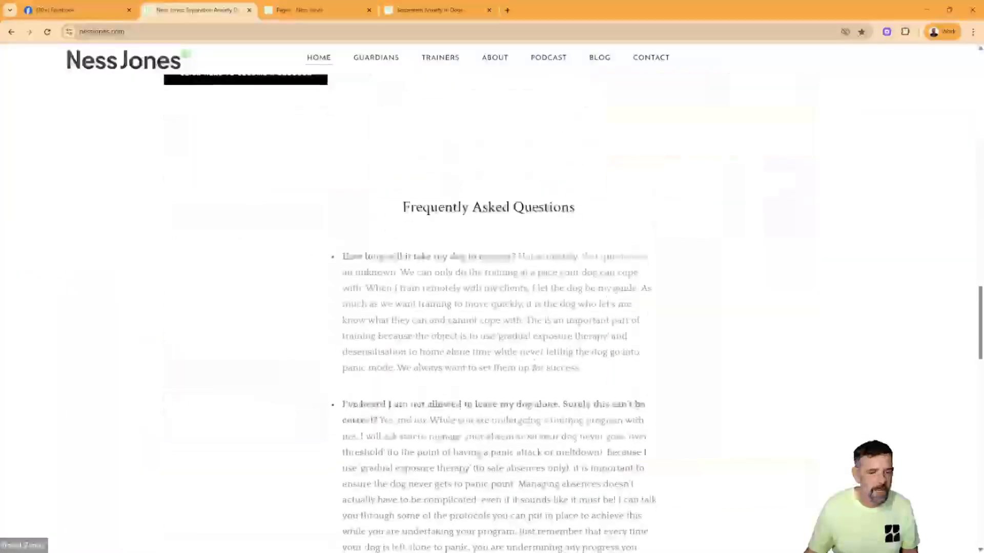
{"action": "scroll", "coordinate": [532, 405], "scroll_direction": "down", "scroll_amount": 10}
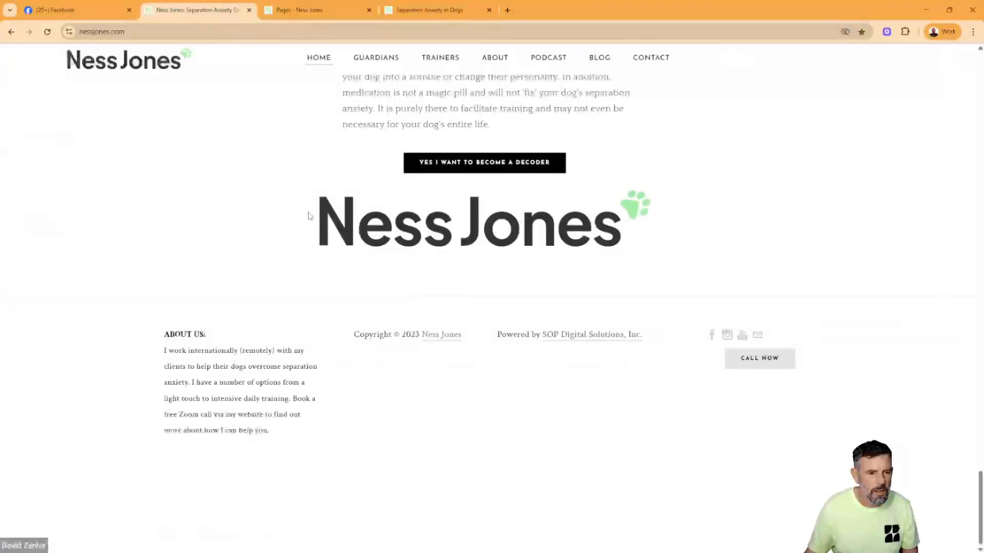
{"action": "double_click", "coordinate": [765, 216]}
{"action": "left_click", "coordinate": [759, 211]}
{"action": "scroll", "coordinate": [763, 185], "scroll_direction": "up", "scroll_amount": 4}
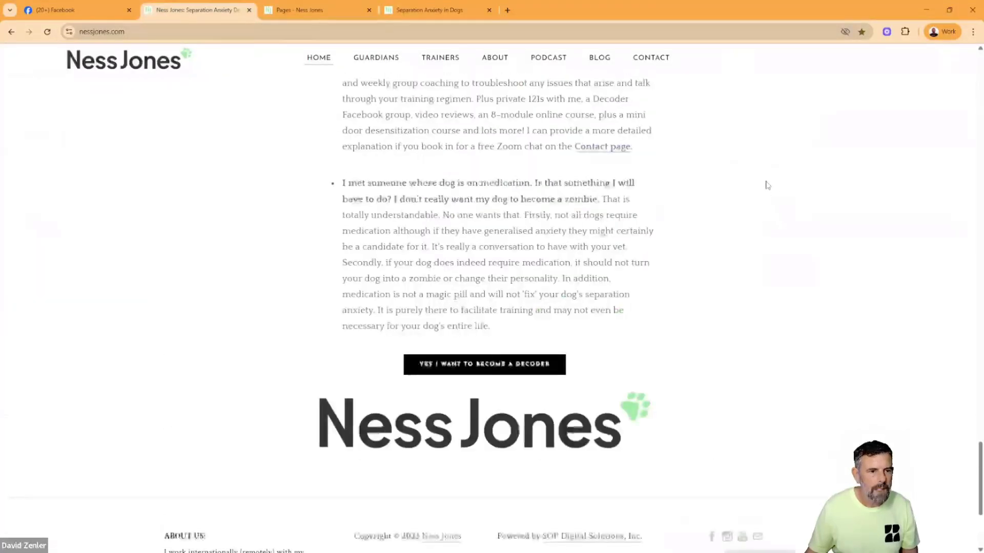
{"action": "scroll", "coordinate": [766, 184], "scroll_direction": "down", "scroll_amount": 3}
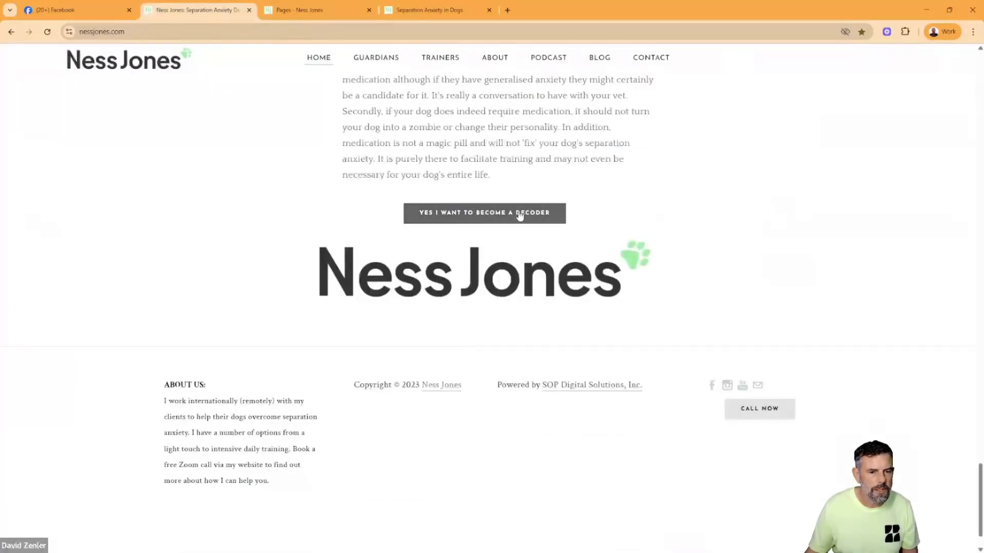
- Open the Separation Anxiety in Dogs page in the Zenler editor and add a 100% row below the FAQ accordion
{"action": "left_click", "coordinate": [318, 12]}
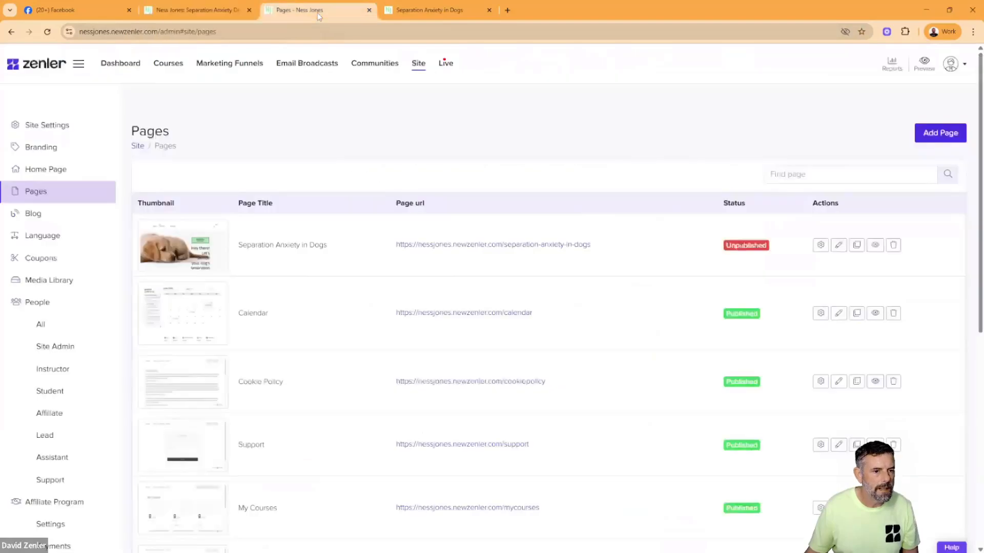
{"action": "left_click", "coordinate": [837, 246]}
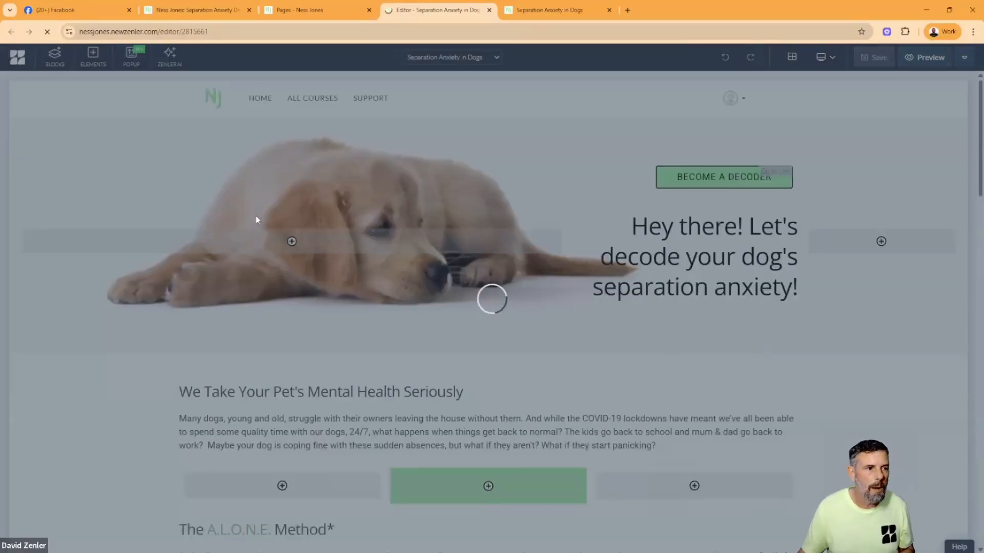
{"action": "scroll", "coordinate": [586, 289], "scroll_direction": "down", "scroll_amount": 4}
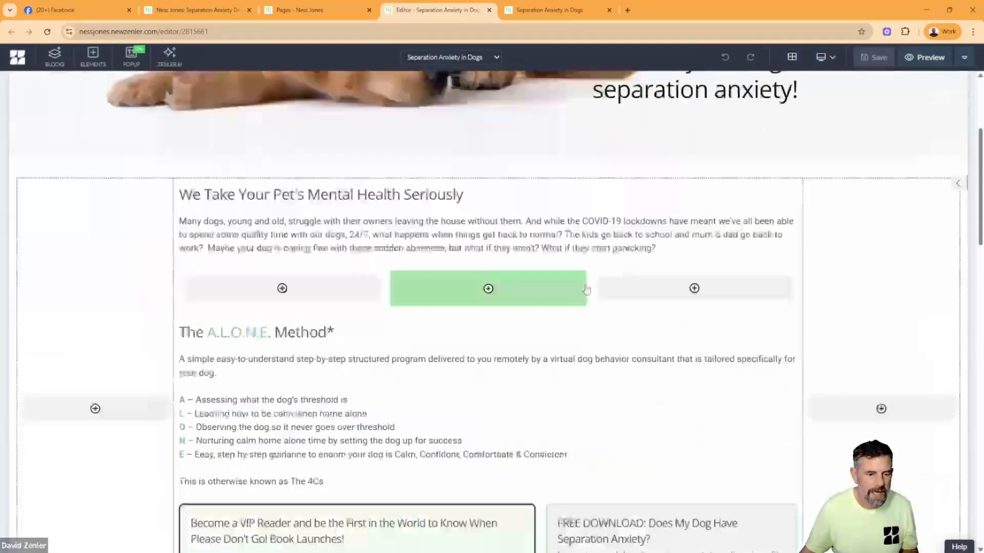
{"action": "scroll", "coordinate": [586, 289], "scroll_direction": "down", "scroll_amount": 17}
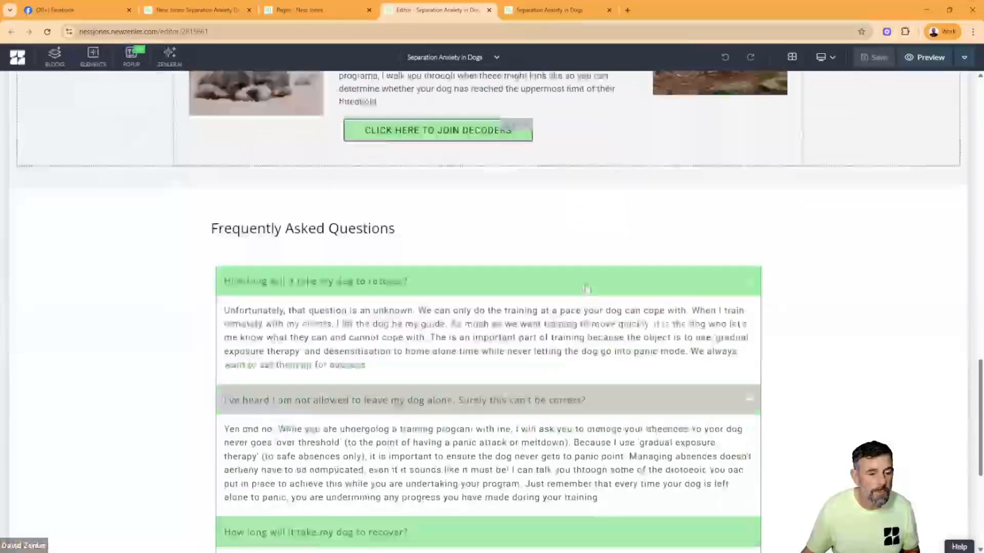
{"action": "scroll", "coordinate": [586, 290], "scroll_direction": "down", "scroll_amount": 7}
{"action": "scroll", "coordinate": [588, 284], "scroll_direction": "up", "scroll_amount": 9}
{"action": "scroll", "coordinate": [589, 281], "scroll_direction": "down", "scroll_amount": 3}
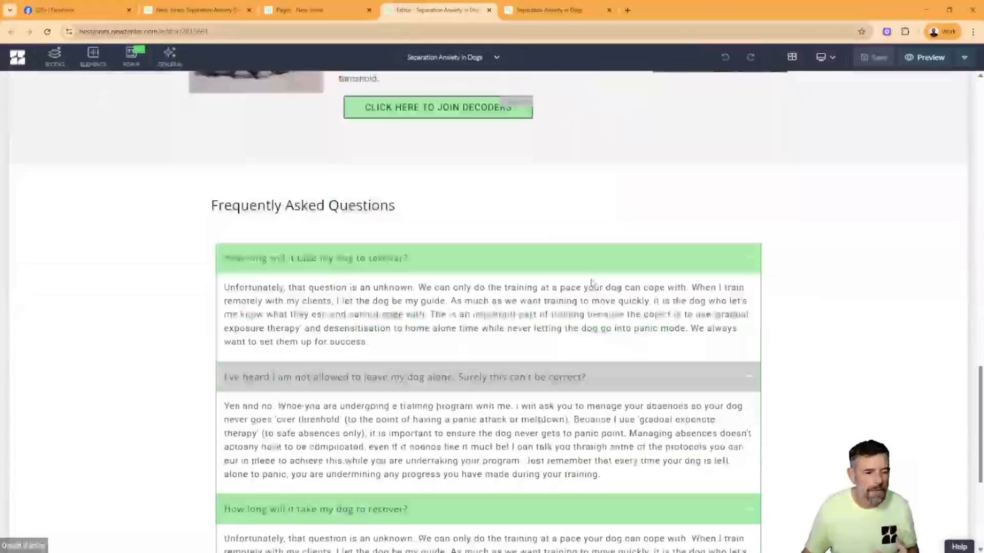
{"action": "scroll", "coordinate": [592, 284], "scroll_direction": "down", "scroll_amount": 6}
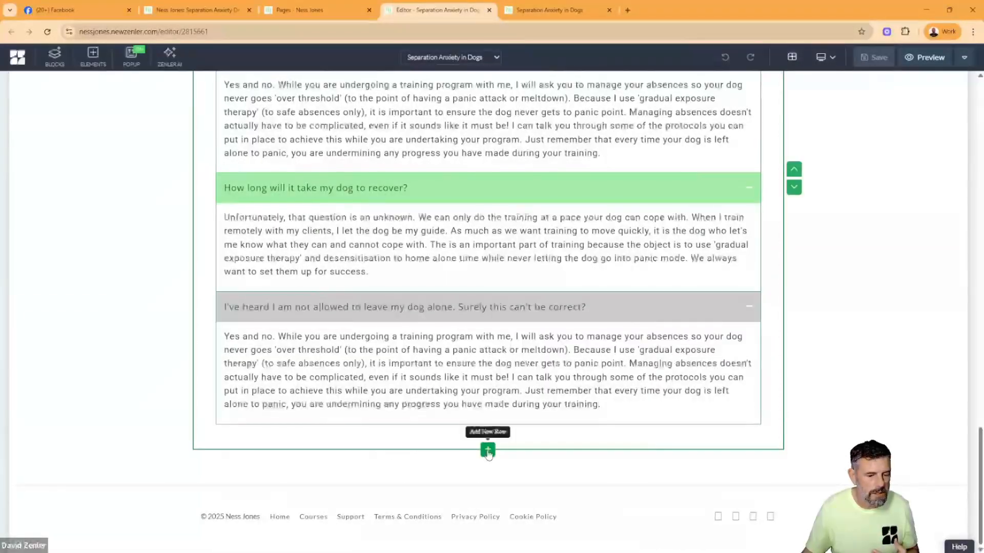
{"action": "left_click", "coordinate": [487, 450]}
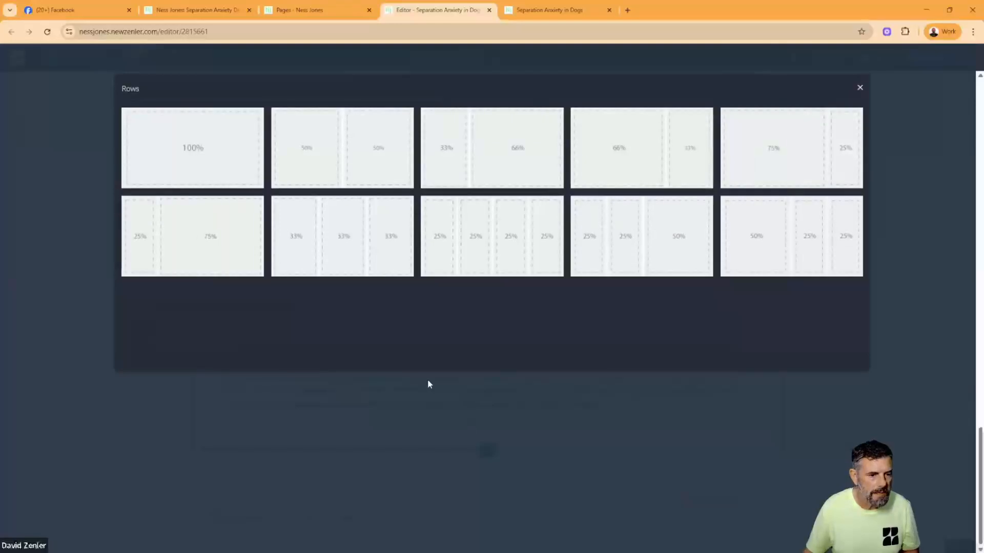
{"action": "left_click", "coordinate": [189, 154]}
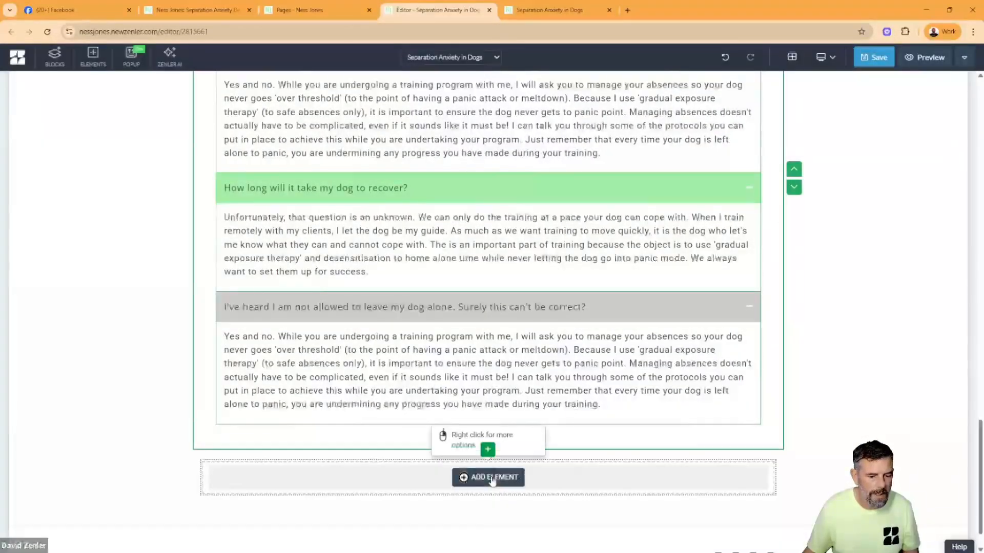
- Duplicate the "Click here to join Decoders" button above the FAQ section and place the copy under the Frequently Asked Questions heading
{"action": "scroll", "coordinate": [439, 287], "scroll_direction": "up", "scroll_amount": 4}
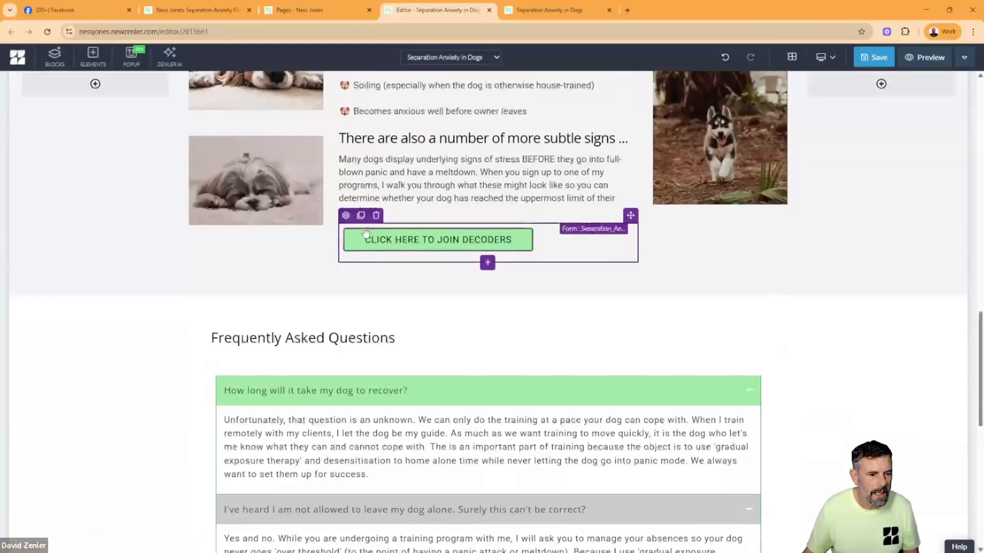
{"action": "left_click", "coordinate": [361, 216]}
{"action": "mouse_move", "coordinate": [631, 215]}
{"action": "left_mouse_down"}
{"action": "mouse_move", "coordinate": [485, 422]}
{"action": "mouse_move", "coordinate": [487, 405]}
{"action": "left_mouse_up"}
{"action": "scroll", "coordinate": [389, 215], "scroll_direction": "down", "scroll_amount": 3}
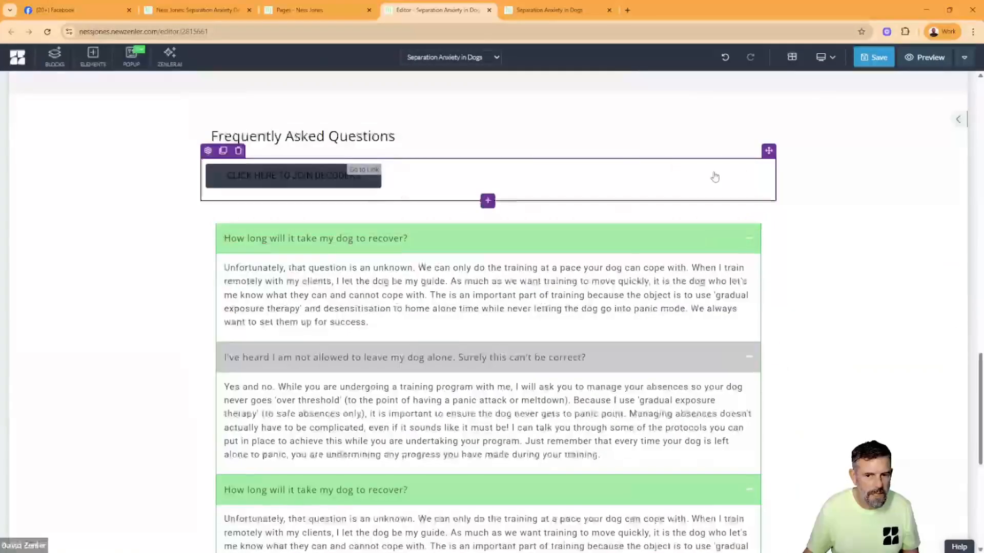
- Try to move the copied button from under the FAQ heading to the empty row below the accordion
{"action": "scroll", "coordinate": [762, 184], "scroll_direction": "down", "scroll_amount": 2}
{"action": "scroll", "coordinate": [758, 104], "scroll_direction": "up", "scroll_amount": 1}
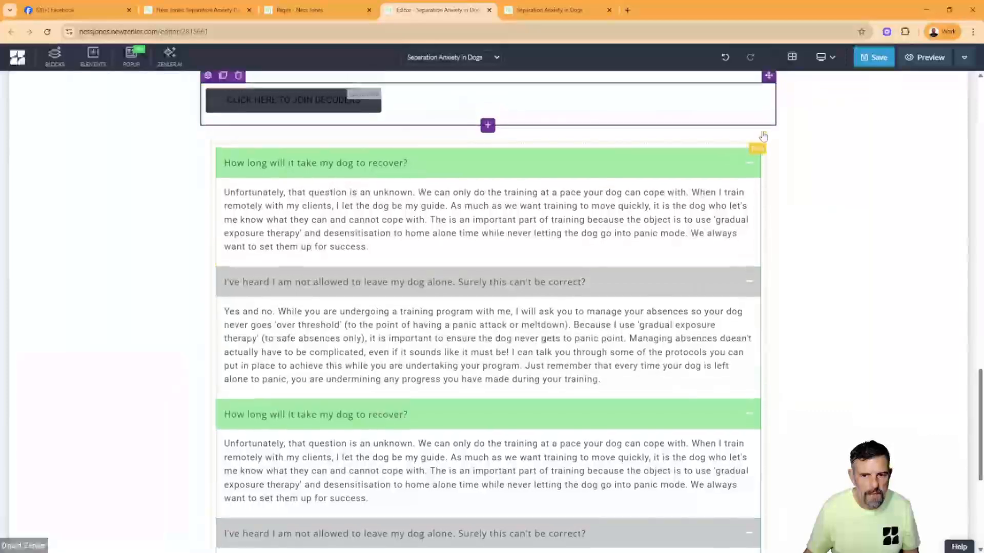
{"action": "left_click_drag", "start_coordinate": [712, 184], "coordinate": [546, 523]}
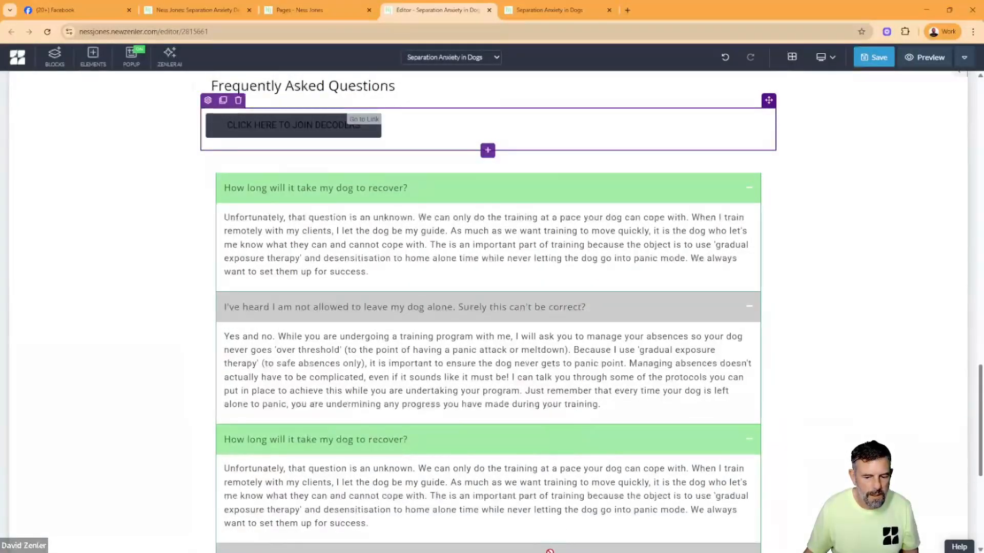
{"action": "left_click_drag", "start_coordinate": [536, 197], "coordinate": [653, 280]}
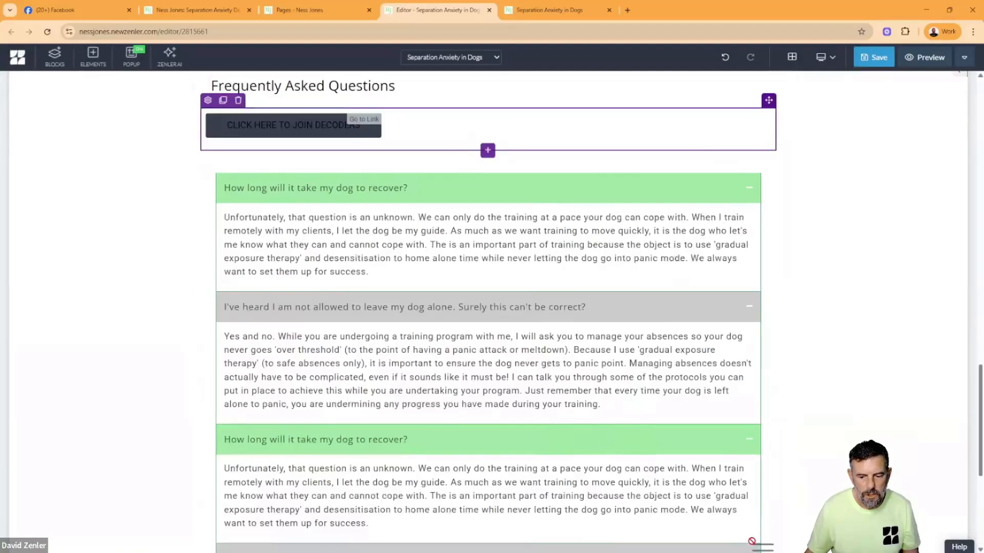
{"action": "left_click_drag", "start_coordinate": [690, 404], "coordinate": [667, 136]}
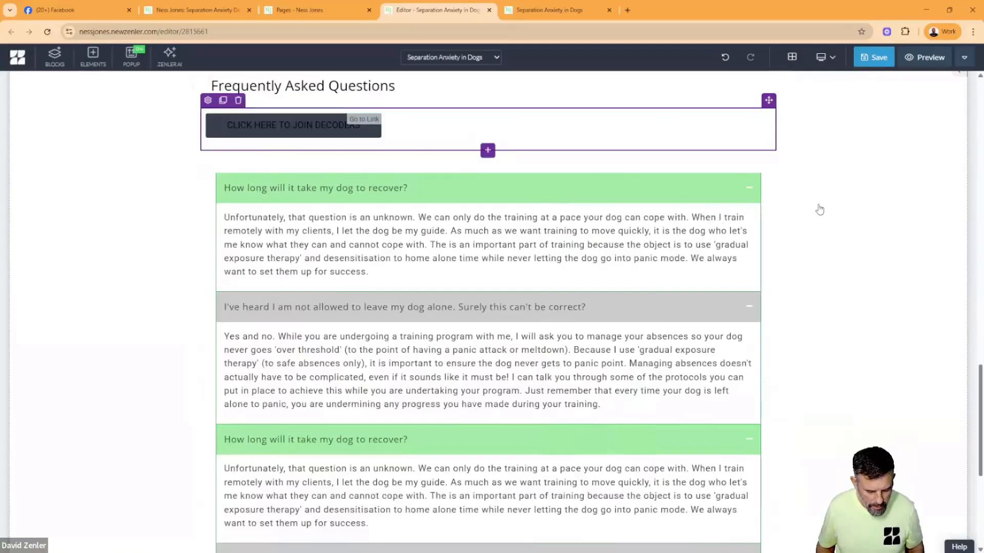
- Shrink the page view, move the copied button into the empty row below the accordion, and restore the view to 100%
{"action": "key", "text": "ctrl+minus"}
{"action": "key", "text": "ctrl+minus"}
{"action": "key", "text": "ctrl+minus"}
{"action": "key", "text": "ctrl+minus"}
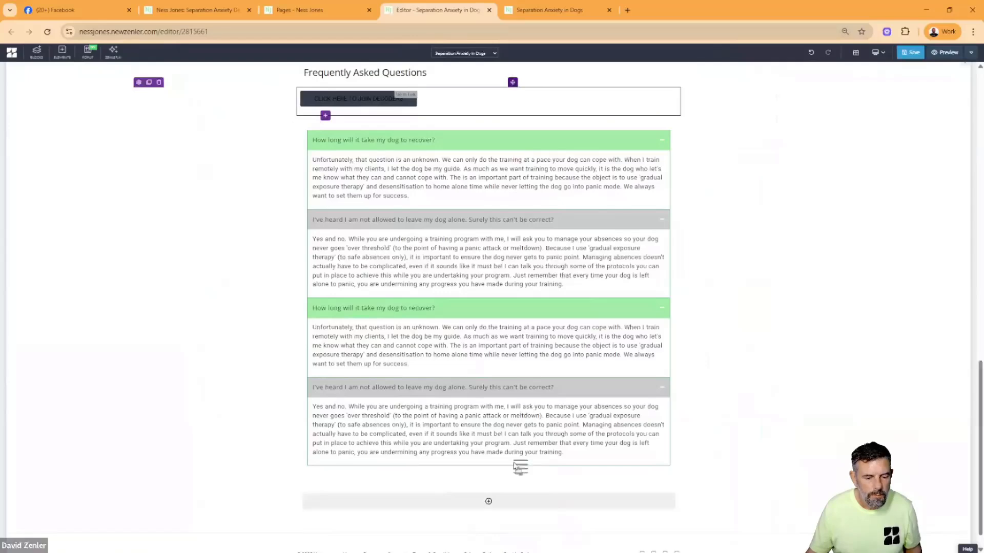
{"action": "left_click_drag", "start_coordinate": [518, 467], "coordinate": [516, 505]}
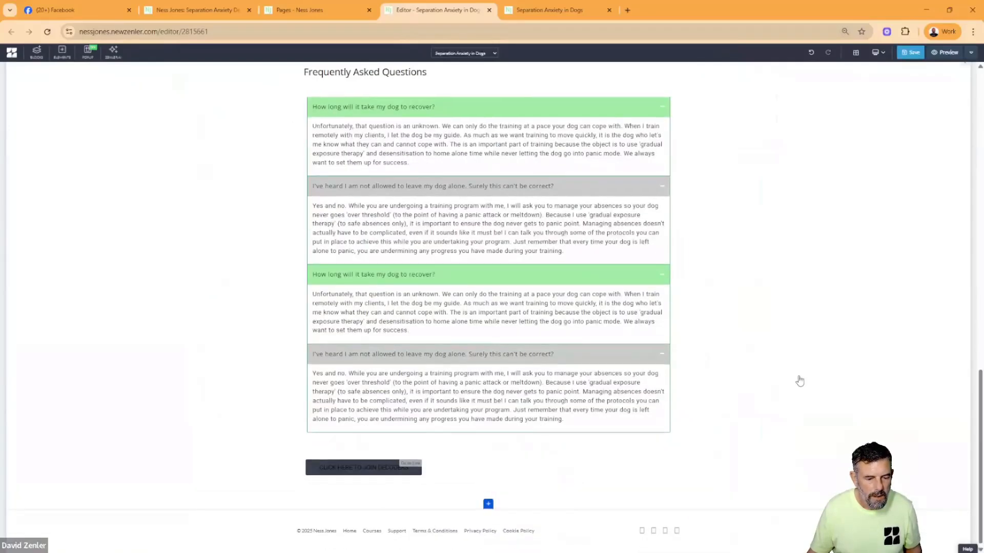
{"action": "key", "text": "ctrl+0"}
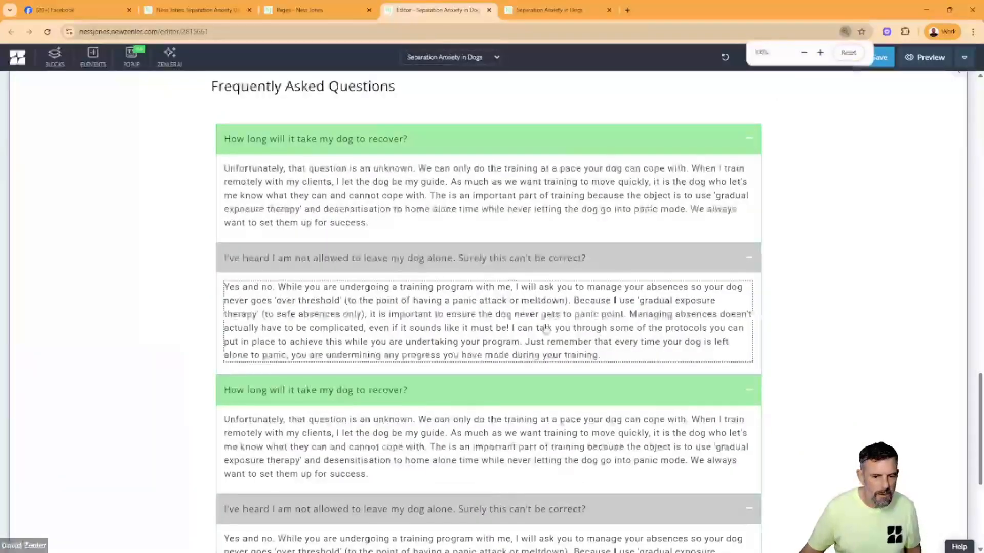
- Set the copied Decoders button's text color to white and its background color to black
{"action": "scroll", "coordinate": [497, 338], "scroll_direction": "down", "scroll_amount": 5}
{"action": "left_click", "coordinate": [230, 418]}
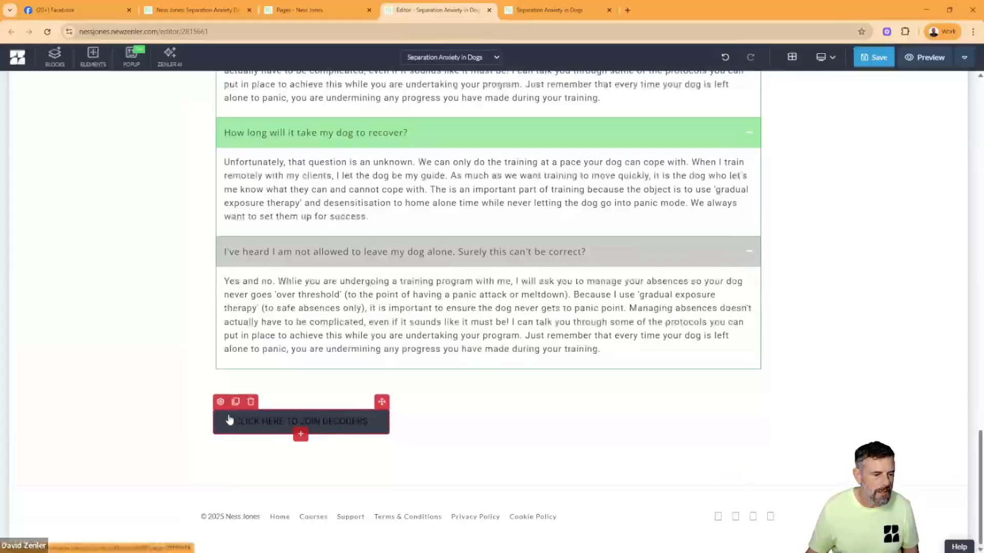
{"action": "left_click", "coordinate": [220, 403]}
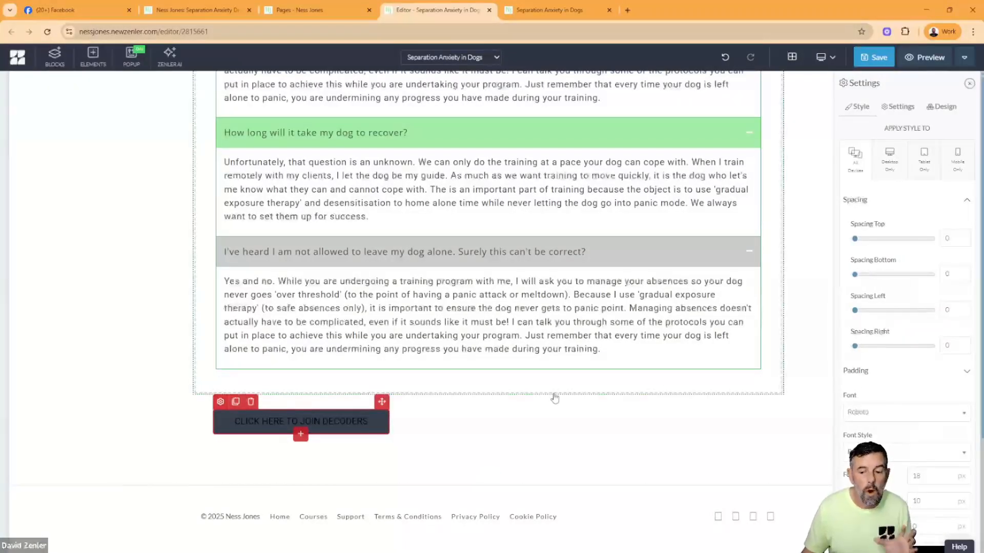
{"action": "scroll", "coordinate": [915, 364], "scroll_direction": "down", "scroll_amount": 4}
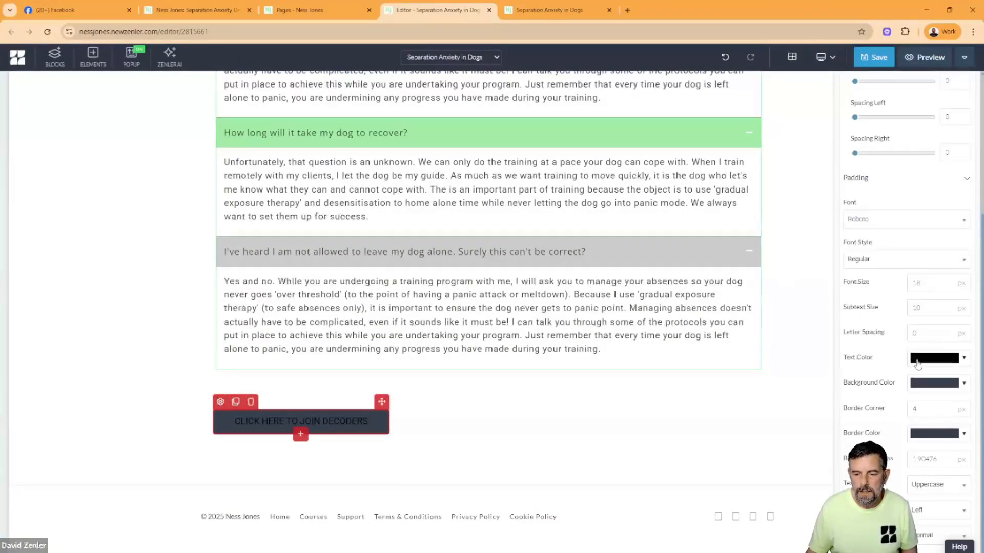
{"action": "left_click", "coordinate": [920, 357]}
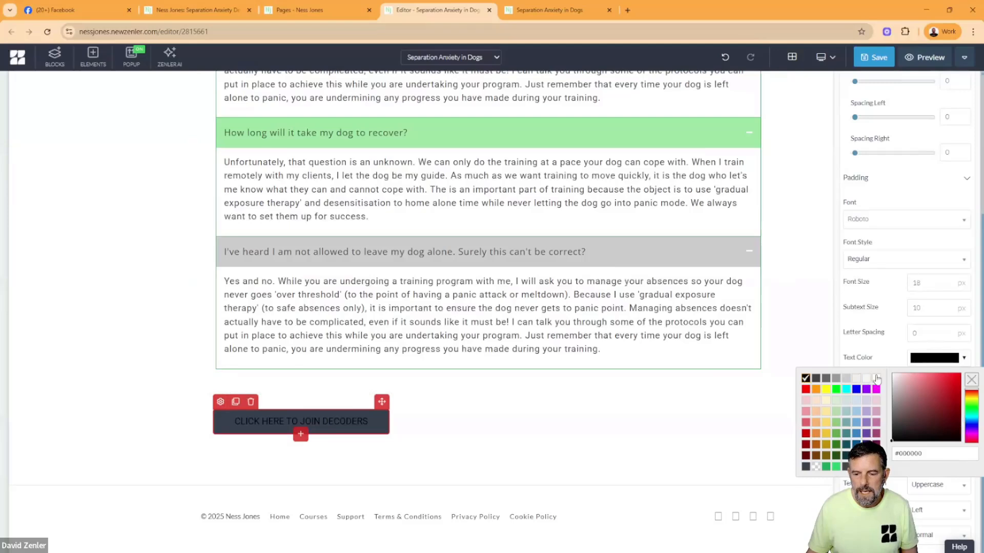
{"action": "left_click", "coordinate": [876, 379]}
{"action": "left_click", "coordinate": [914, 385]}
{"action": "left_click", "coordinate": [809, 404]}
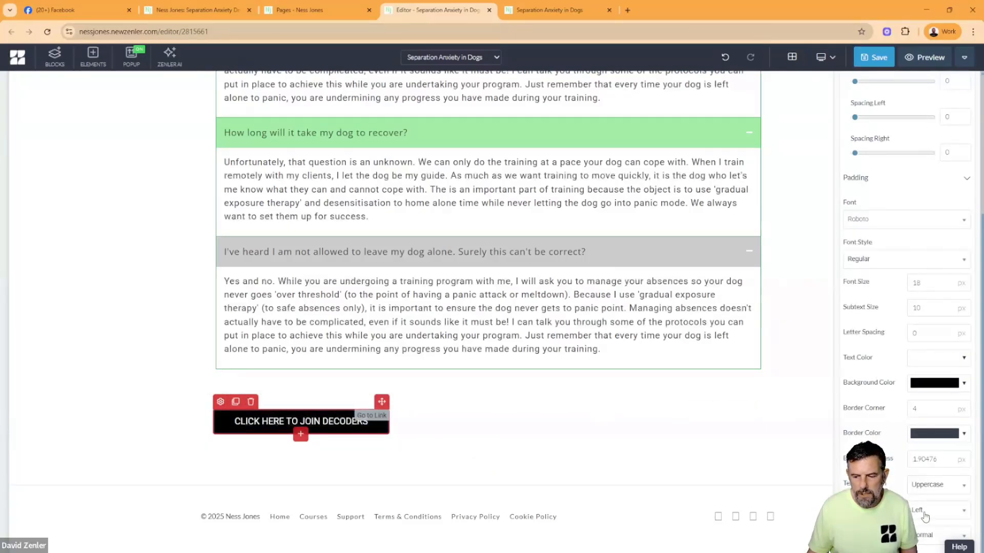
- Set the alignment of the Decoders button below the FAQ to Center
{"action": "left_click", "coordinate": [925, 510]}
{"action": "left_click", "coordinate": [922, 479]}
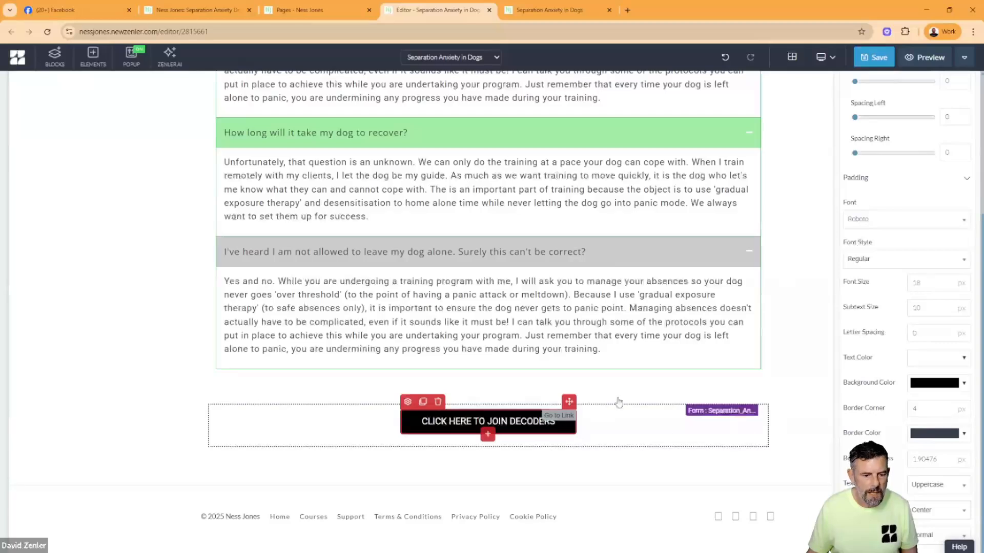
{"action": "scroll", "coordinate": [906, 240], "scroll_direction": "up", "scroll_amount": 2}
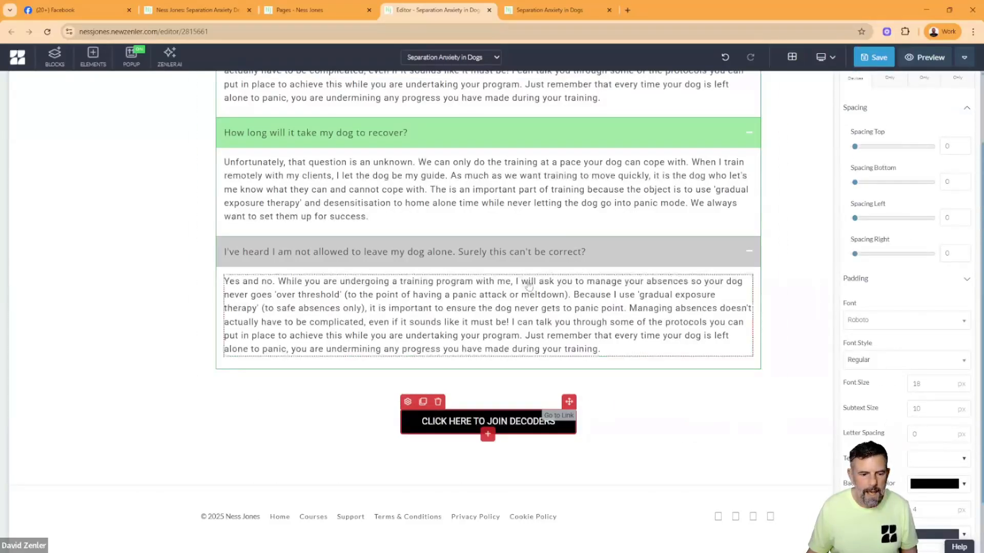
- Check the closing button and logo on the original homepage, and add a three-column 33% row beneath the Decoders button in the editor
{"action": "left_click", "coordinate": [197, 10]}
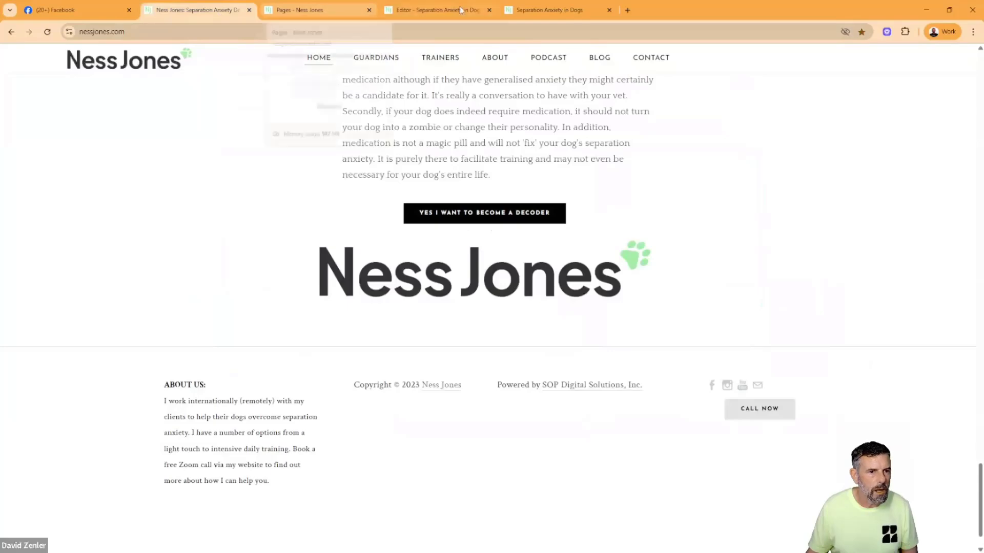
{"action": "left_click", "coordinate": [436, 10]}
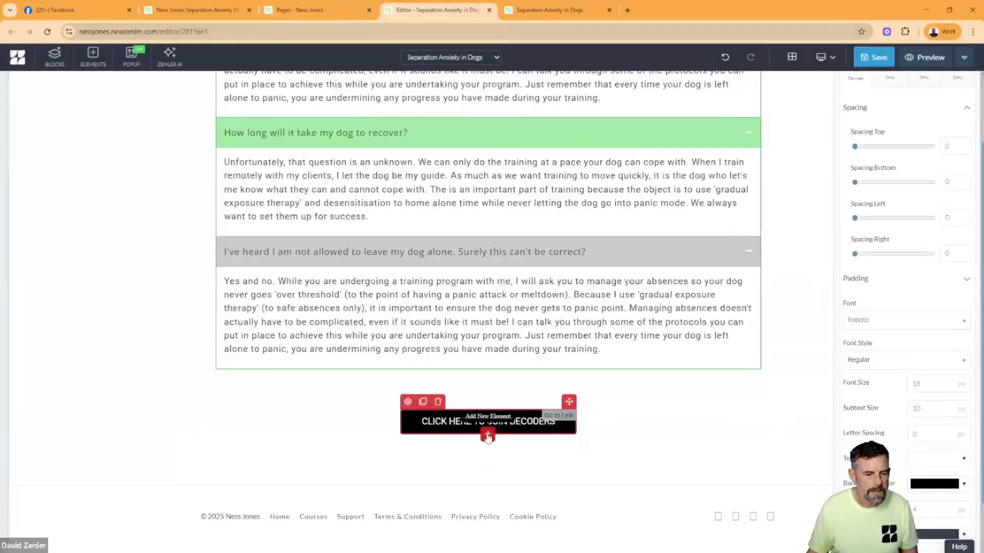
{"action": "left_click", "coordinate": [488, 435]}
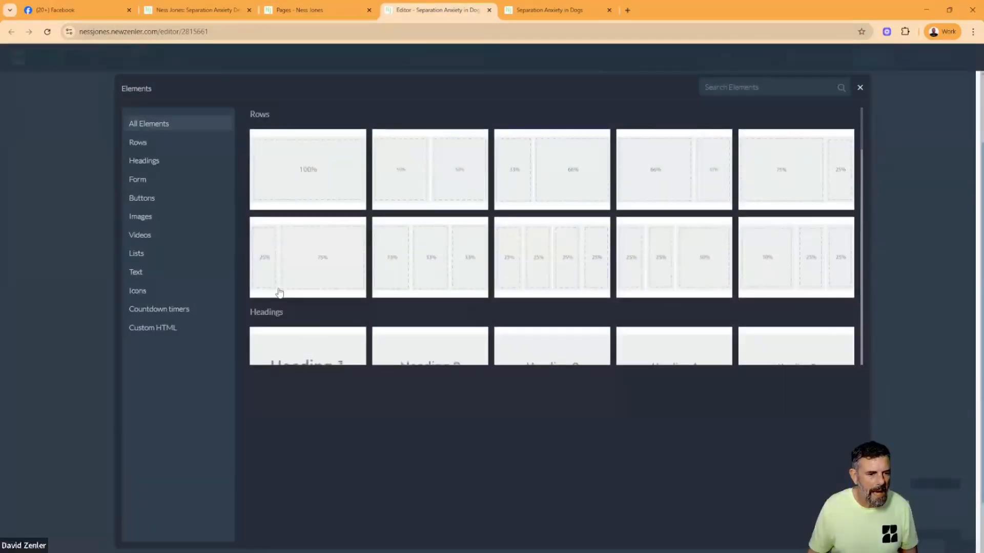
{"action": "left_click", "coordinate": [419, 243]}
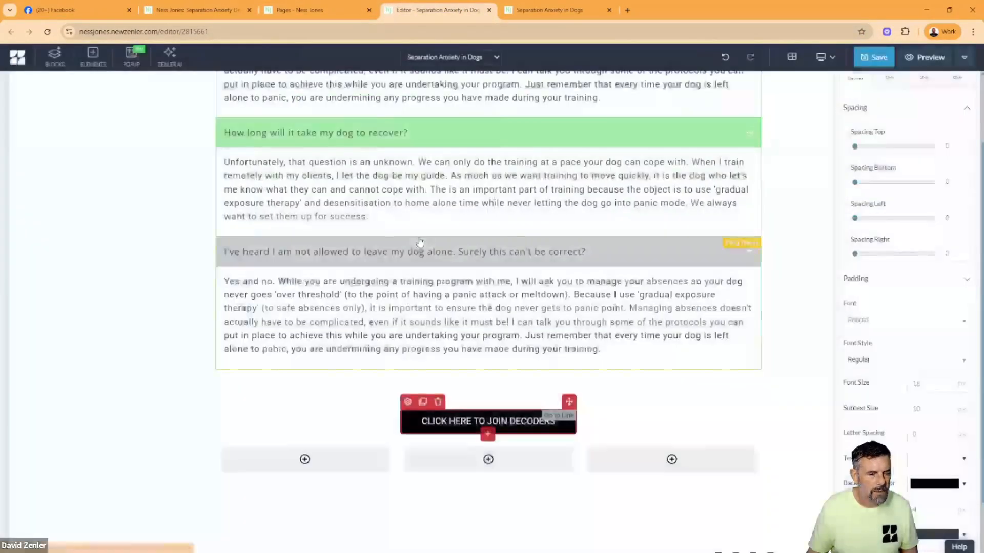
- Upload the site's logo JPEG without cropping into the middle column of the row below the Decoders button
{"action": "left_click", "coordinate": [485, 461]}
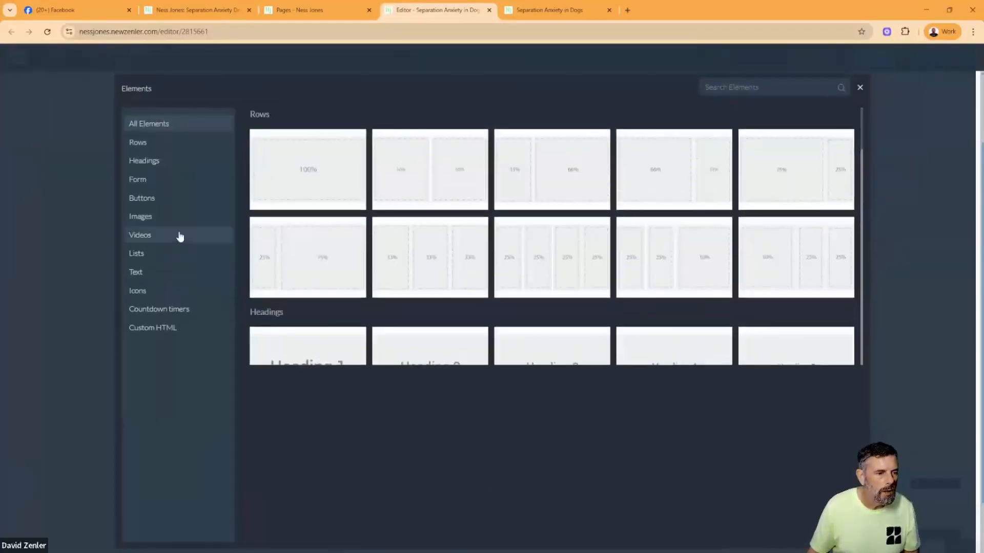
{"action": "left_click", "coordinate": [166, 217]}
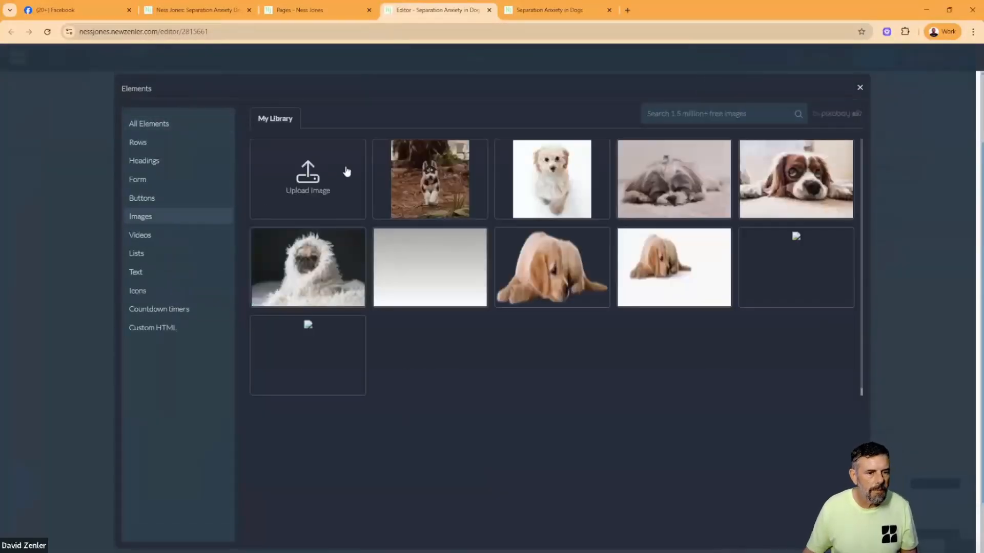
{"action": "left_click", "coordinate": [309, 175]}
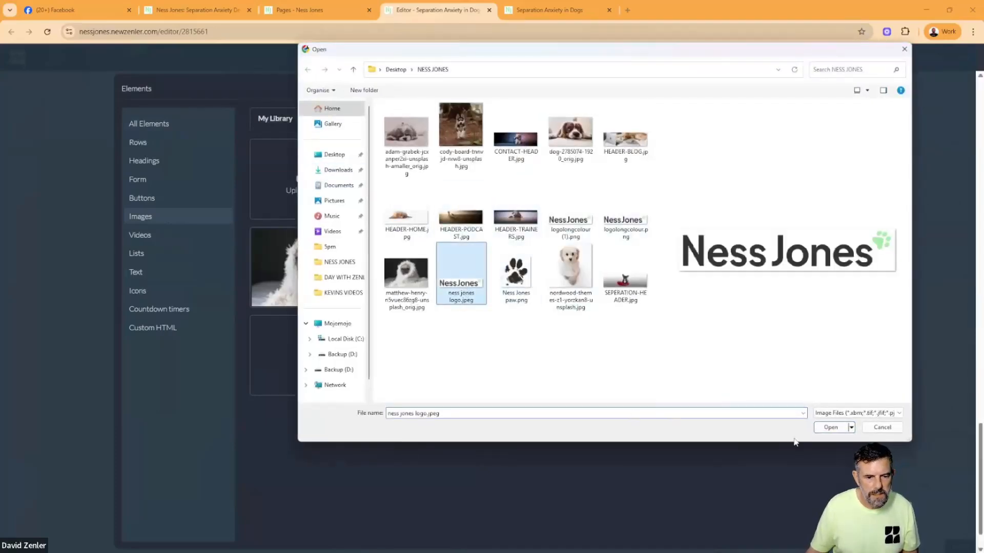
{"action": "left_click", "coordinate": [830, 427]}
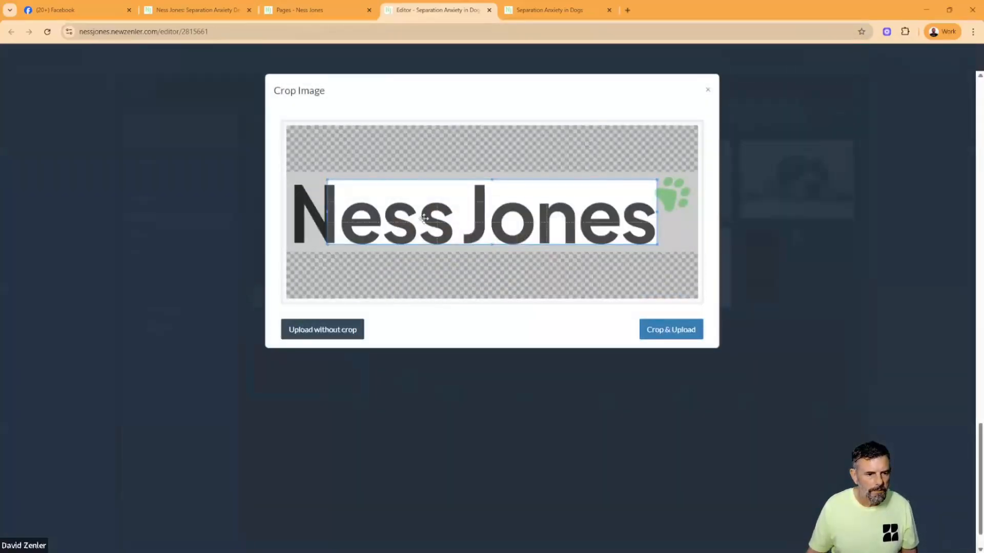
{"action": "left_click", "coordinate": [324, 334]}
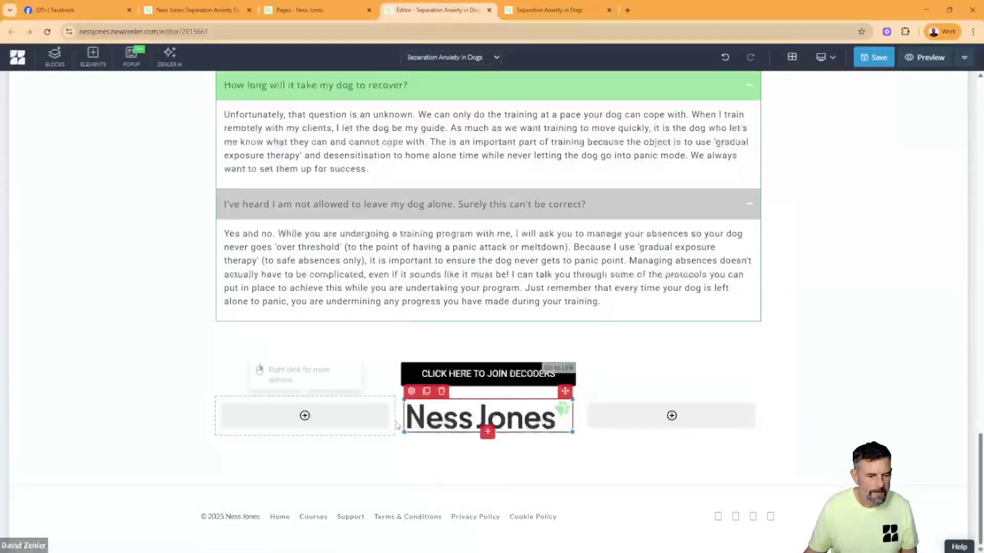
- Widen the logo's middle column on both sides to enlarge the logo, and save the page
{"action": "left_click", "coordinate": [395, 417]}
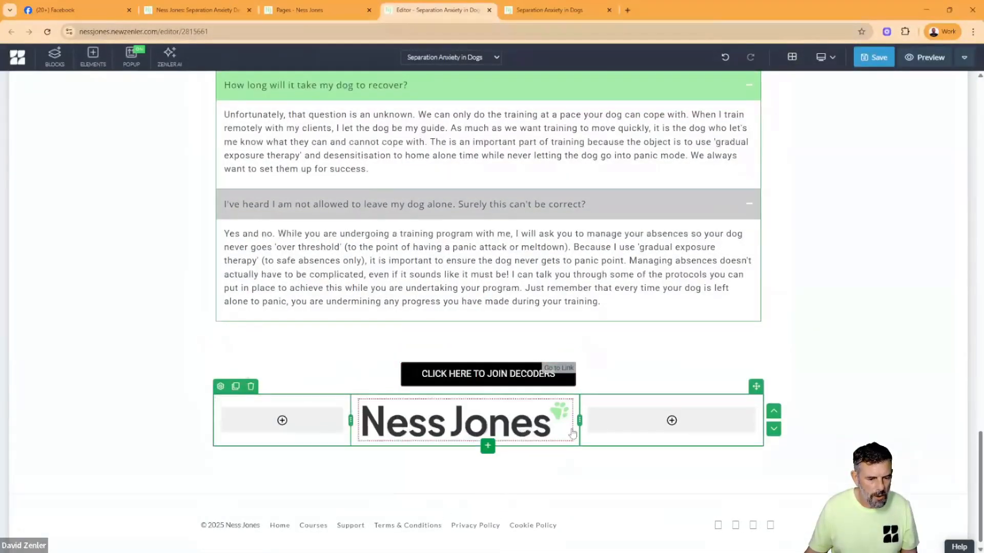
{"action": "left_click", "coordinate": [613, 420]}
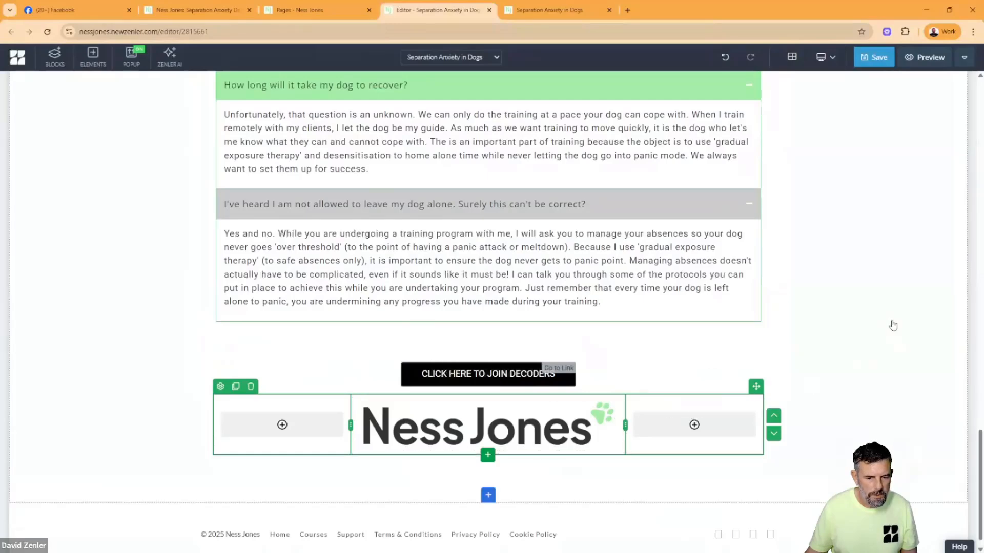
{"action": "left_click", "coordinate": [865, 290]}
{"action": "left_click", "coordinate": [873, 56]}
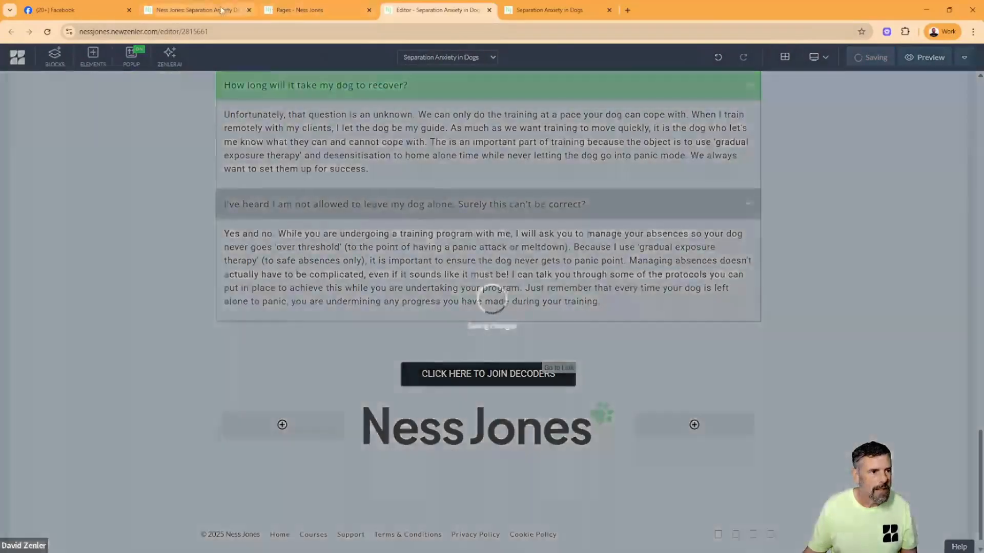
- Review the original homepage from its closing logo up to the hero banner for comparison, and return to the page editor
{"action": "left_click", "coordinate": [198, 9]}
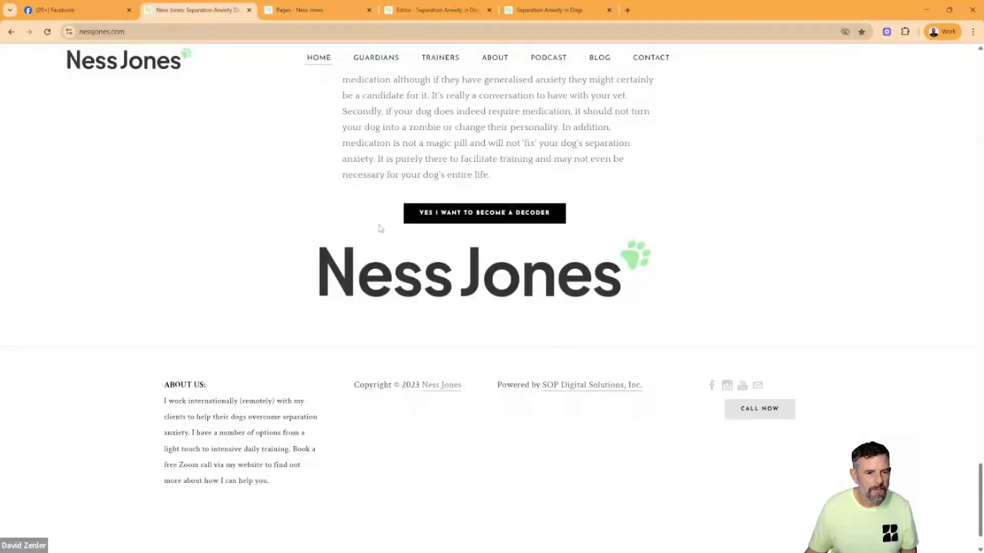
{"action": "scroll", "coordinate": [530, 187], "scroll_direction": "up", "scroll_amount": 15}
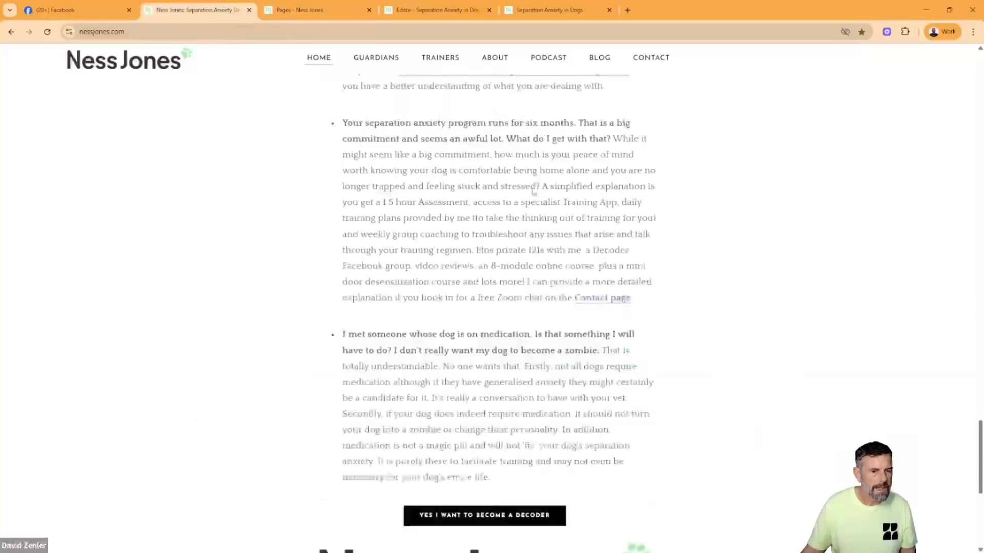
{"action": "scroll", "coordinate": [533, 188], "scroll_direction": "up", "scroll_amount": 20}
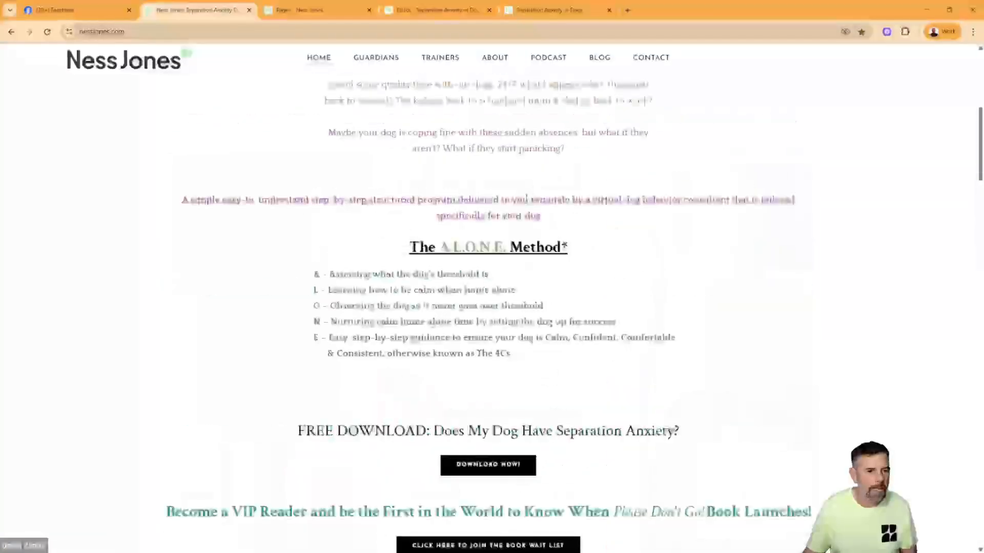
{"action": "scroll", "coordinate": [466, 226], "scroll_direction": "down", "scroll_amount": 11}
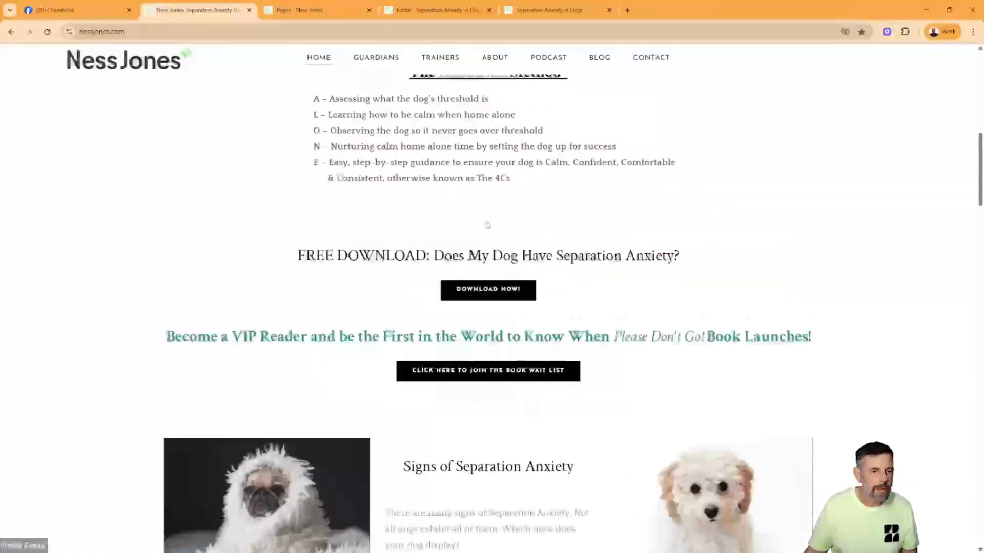
{"action": "scroll", "coordinate": [483, 223], "scroll_direction": "up", "scroll_amount": 9}
{"action": "scroll", "coordinate": [514, 283], "scroll_direction": "up", "scroll_amount": 2}
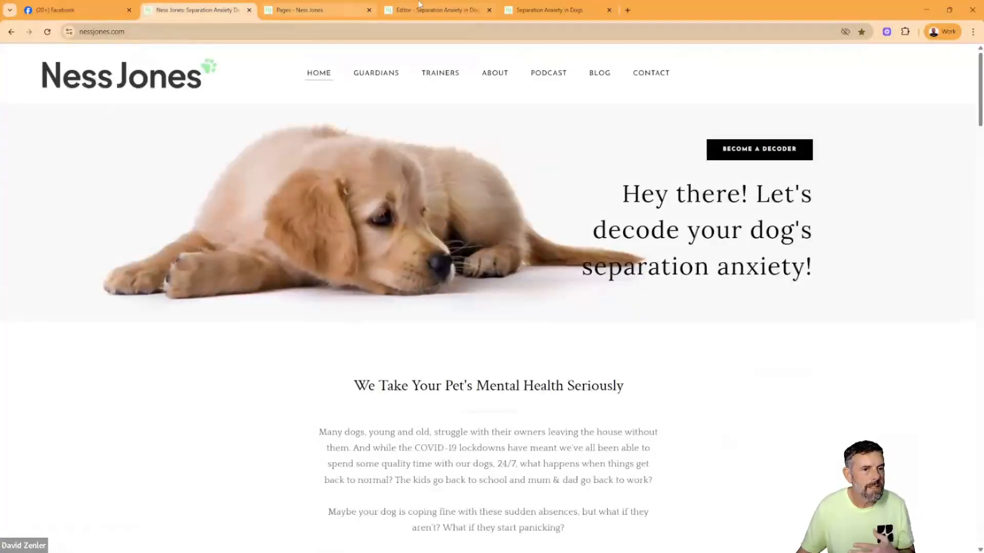
{"action": "left_click", "coordinate": [451, 6]}
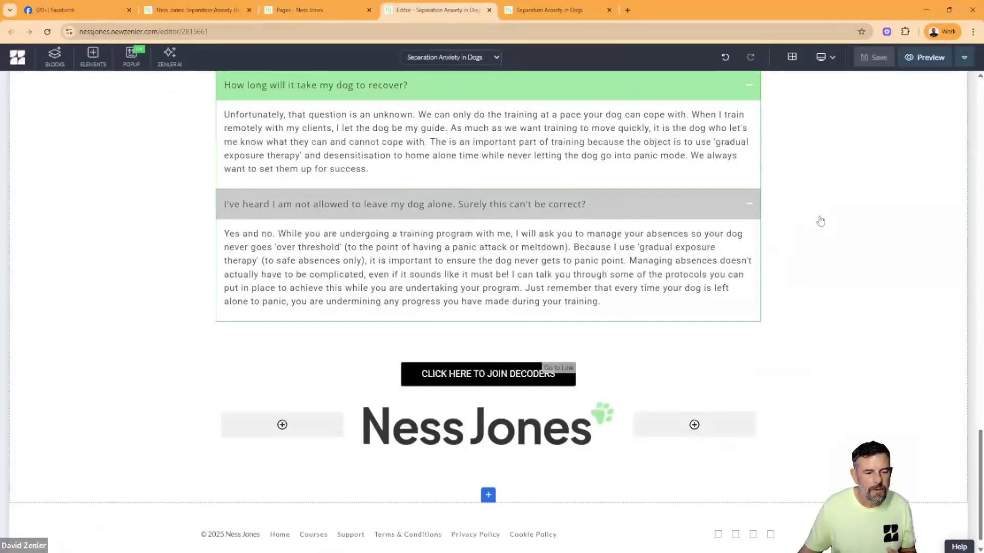
- Save the puppy hero block at the start of the page as a template titled MAIN HEADER BLOCK
{"action": "scroll", "coordinate": [670, 323], "scroll_direction": "up", "scroll_amount": 20}
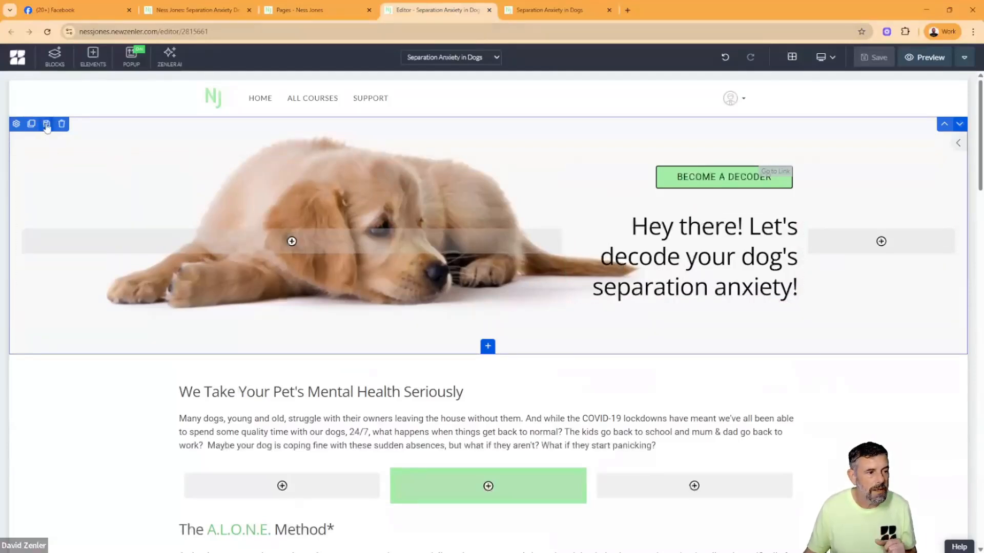
{"action": "left_click", "coordinate": [46, 124]}
{"action": "left_click", "coordinate": [405, 124]}
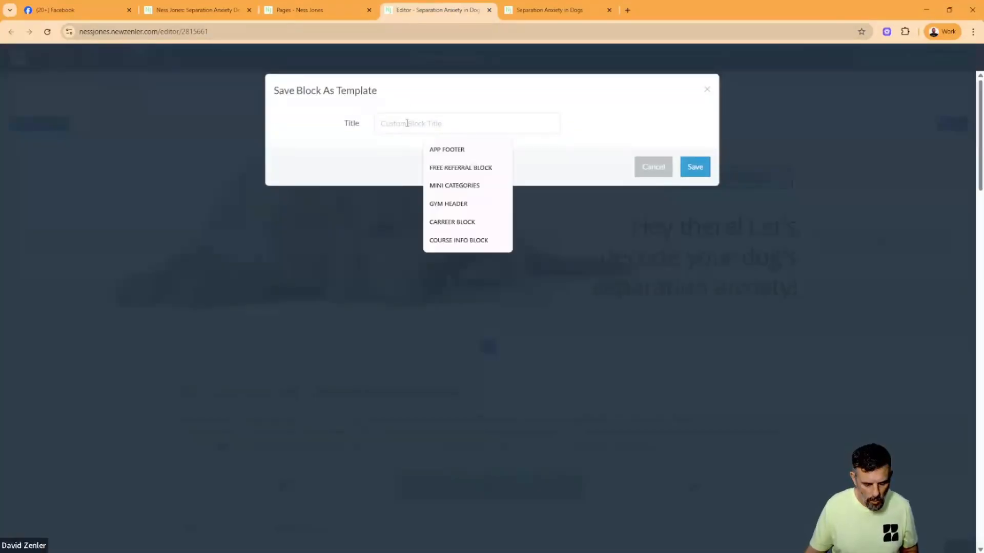
{"action": "type", "text": "MAIN HEADER BLOCK"}
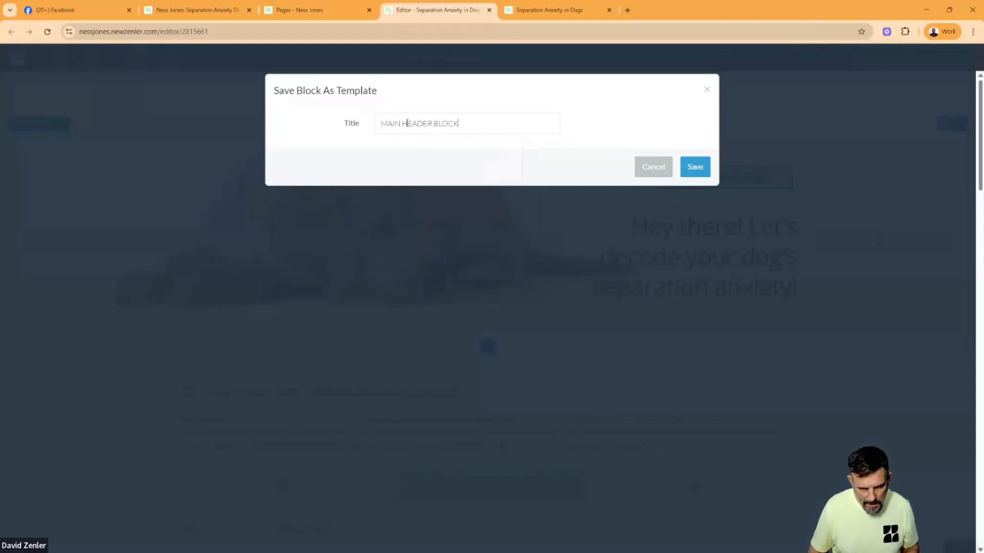
{"action": "left_click", "coordinate": [704, 169]}
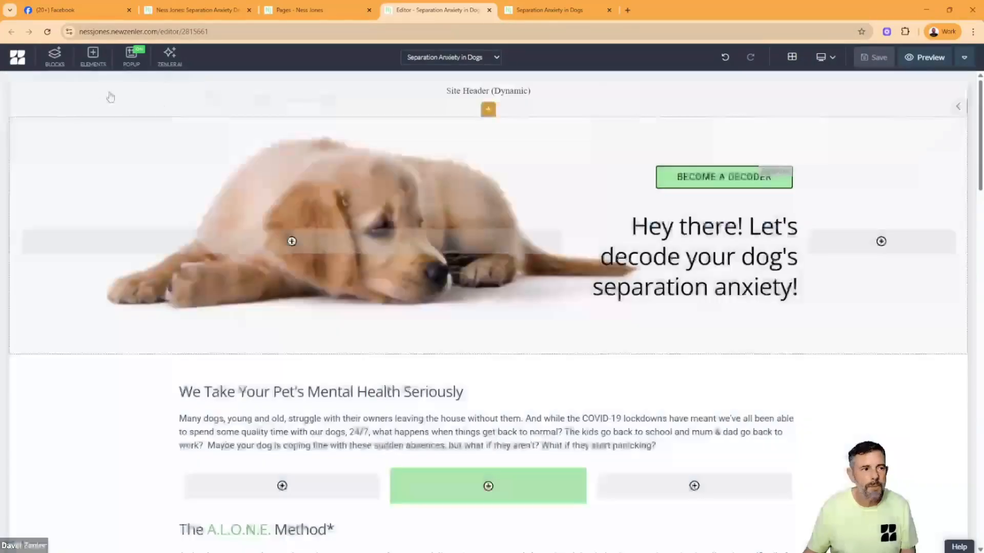
- Look up the saved header template among the custom blocks, preview it, and close the block library
{"action": "left_click", "coordinate": [55, 56]}
{"action": "scroll", "coordinate": [56, 382], "scroll_direction": "down", "scroll_amount": 3}
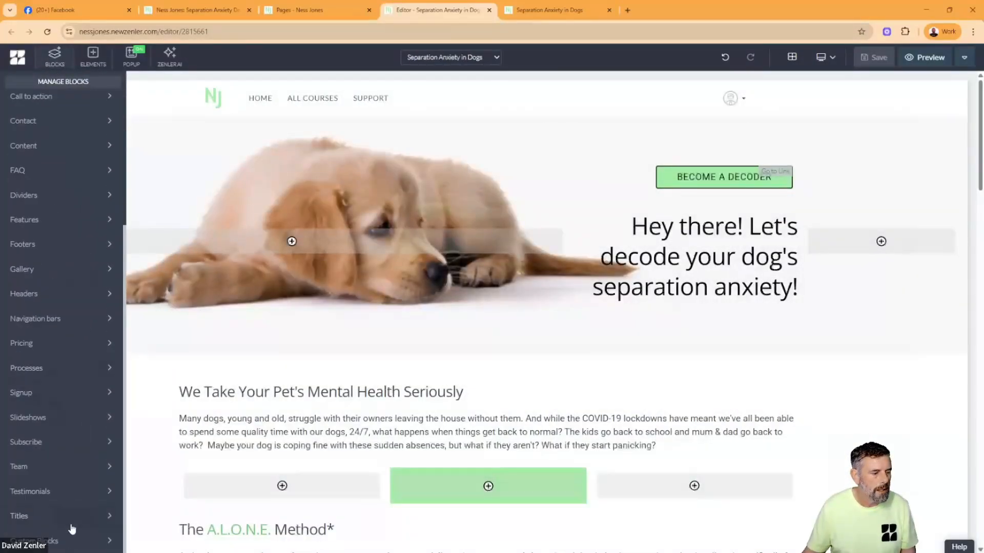
{"action": "left_click", "coordinate": [84, 542]}
{"action": "mouse_move", "coordinate": [27, 188]}
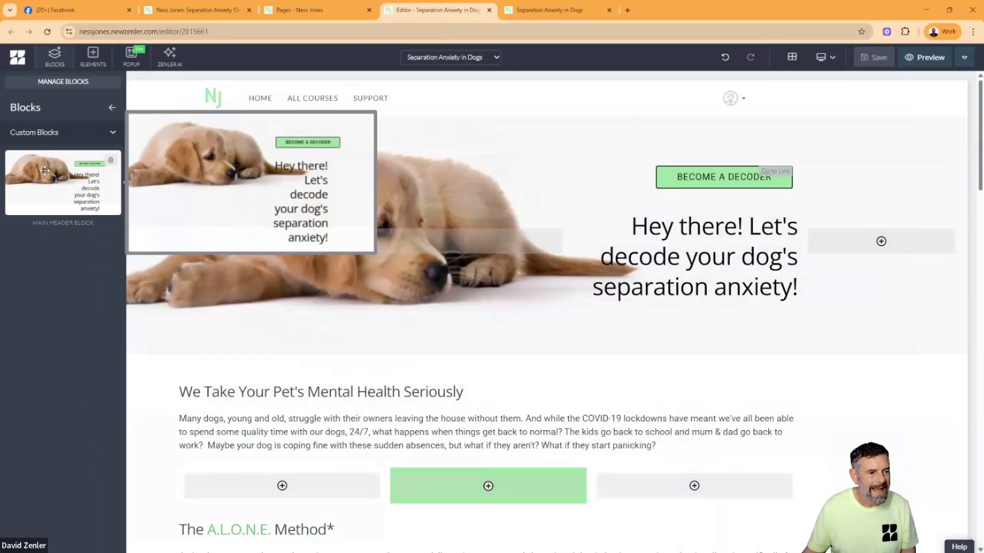
{"action": "left_click", "coordinate": [140, 407]}
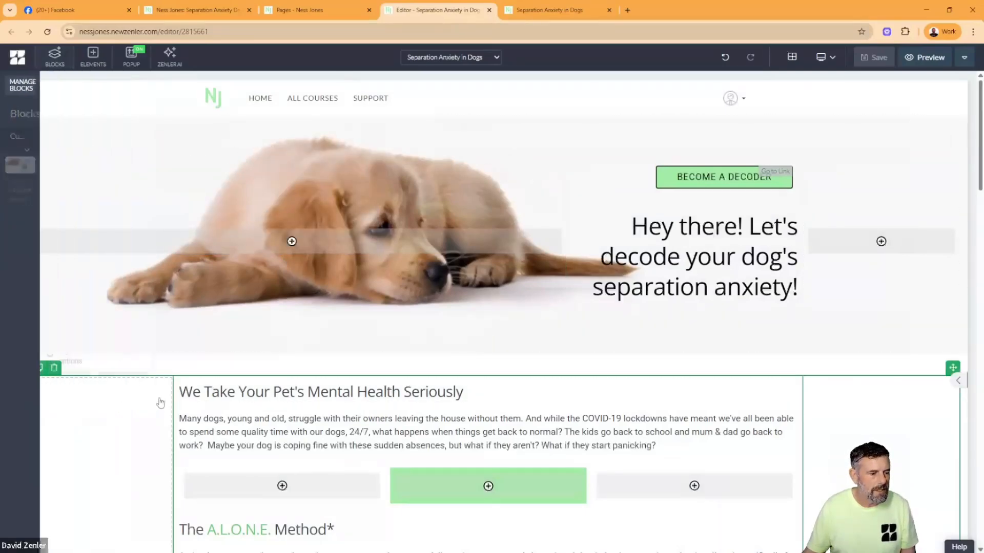
- Save the block with the mental health introduction and A.L.O.N.E. Method as a template titled HOEM CONTENT 1
{"action": "scroll", "coordinate": [307, 375], "scroll_direction": "down", "scroll_amount": 3}
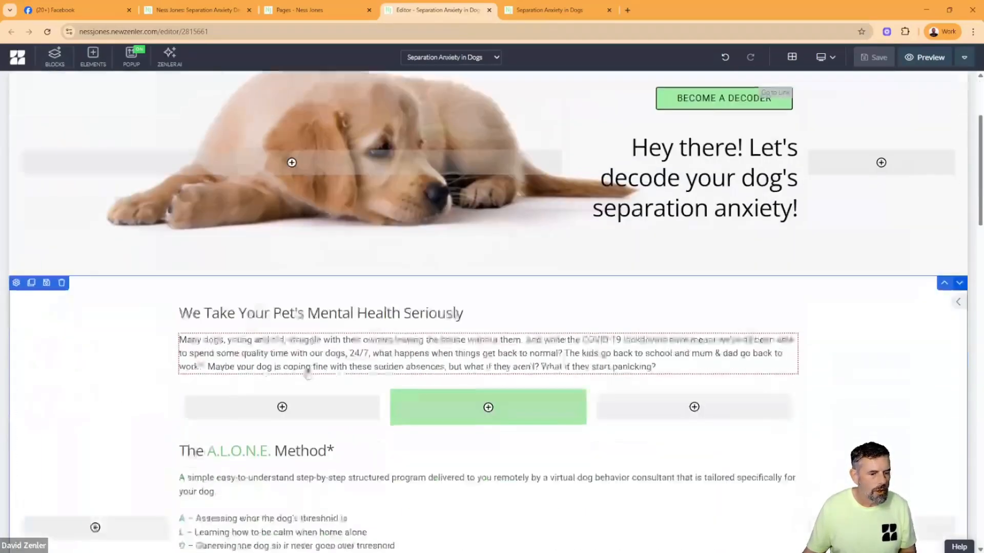
{"action": "scroll", "coordinate": [308, 375], "scroll_direction": "down", "scroll_amount": 10}
{"action": "scroll", "coordinate": [303, 370], "scroll_direction": "up", "scroll_amount": 13}
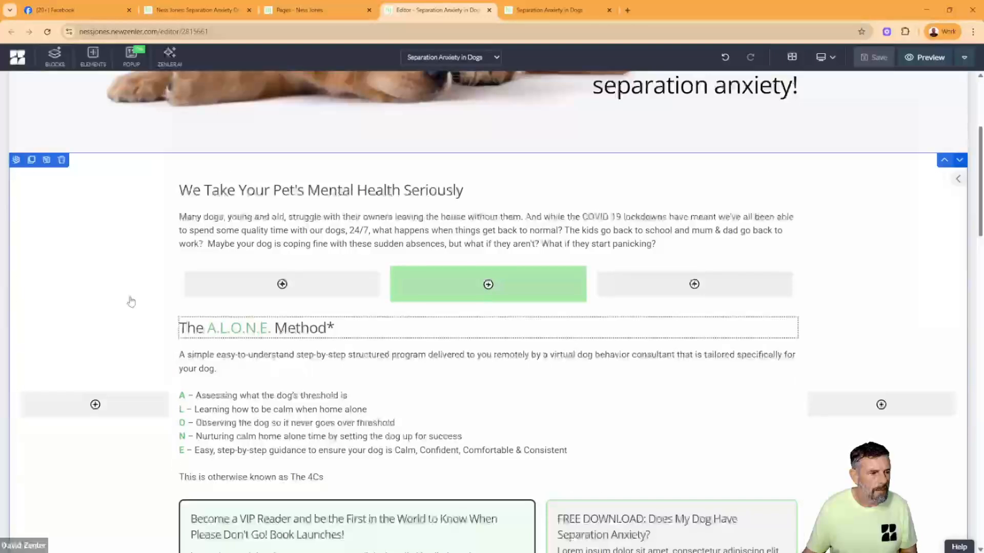
{"action": "left_click", "coordinate": [46, 160]}
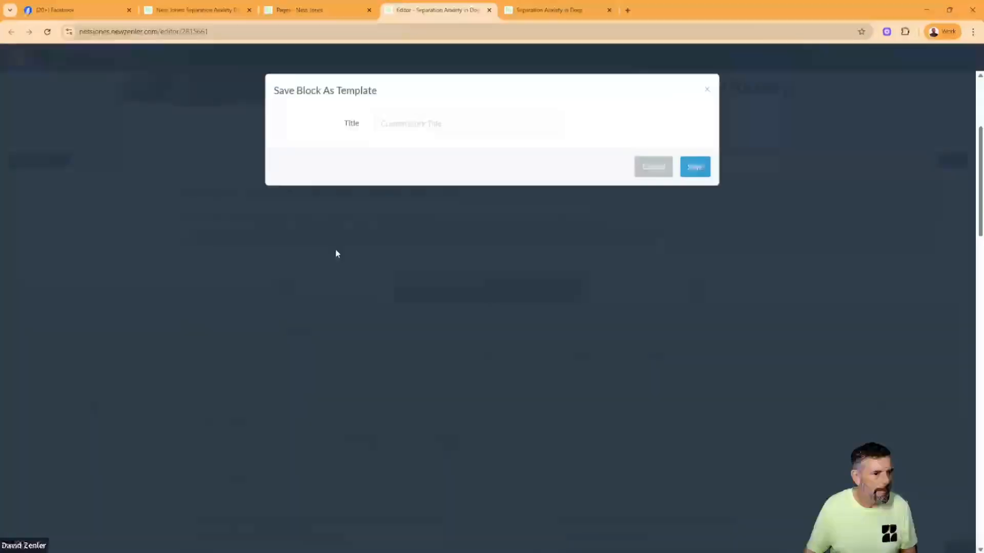
{"action": "left_click", "coordinate": [403, 119]}
{"action": "type", "text": "HOEM CONTENT 1"}
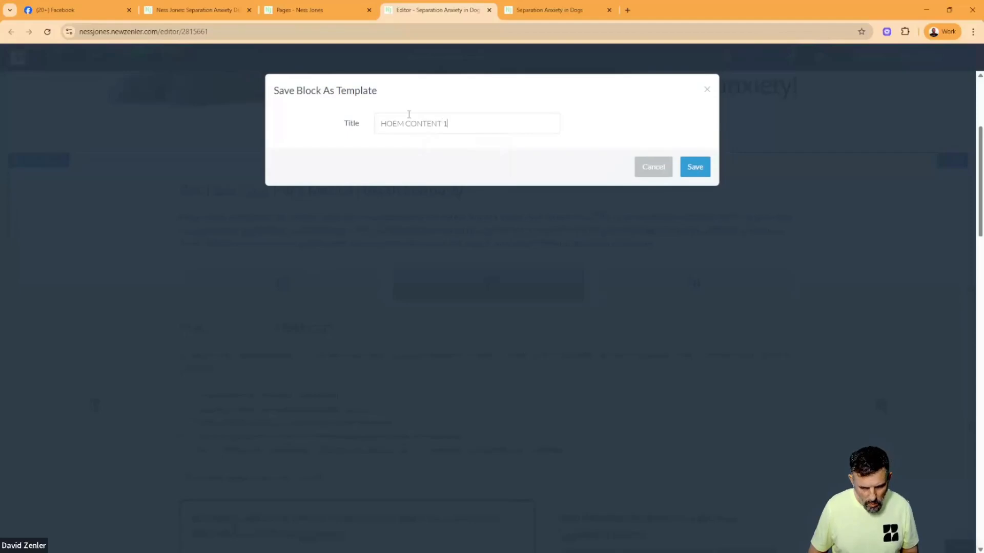
{"action": "left_click", "coordinate": [701, 166]}
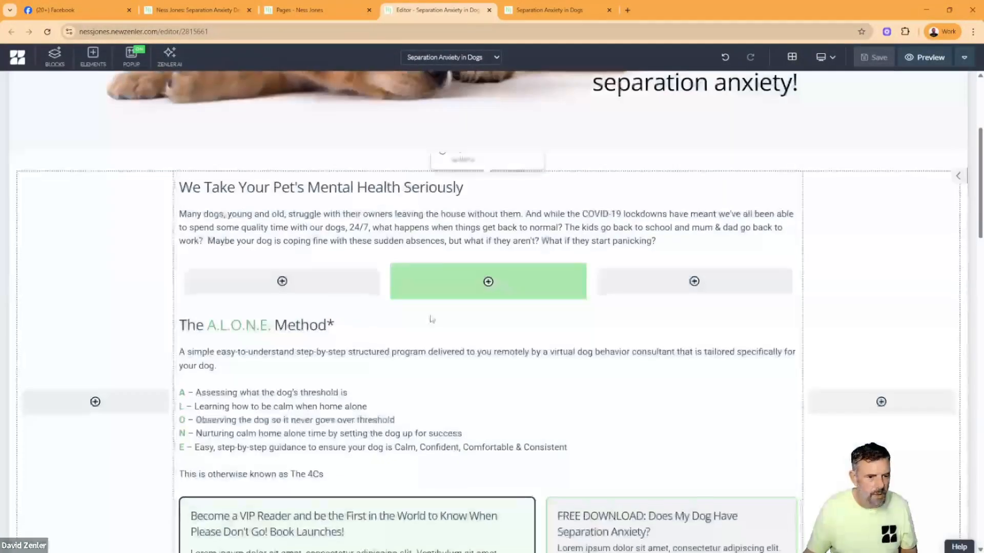
- Save the Signs of Separation Anxiety block as a template titled HOME CONTENT
{"action": "scroll", "coordinate": [481, 317], "scroll_direction": "down", "scroll_amount": 10}
{"action": "scroll", "coordinate": [253, 232], "scroll_direction": "up", "scroll_amount": 2}
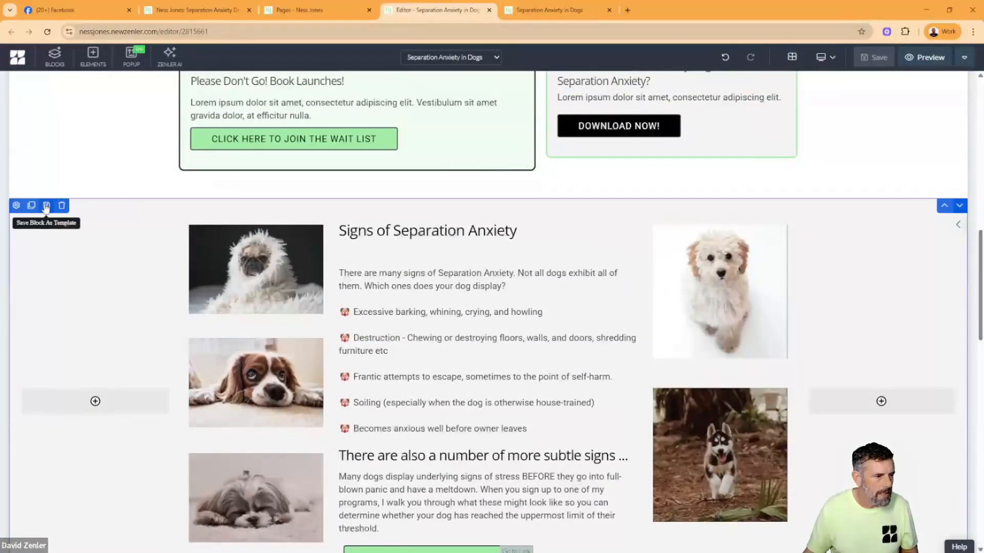
{"action": "left_click", "coordinate": [46, 206]}
{"action": "left_click", "coordinate": [440, 115]}
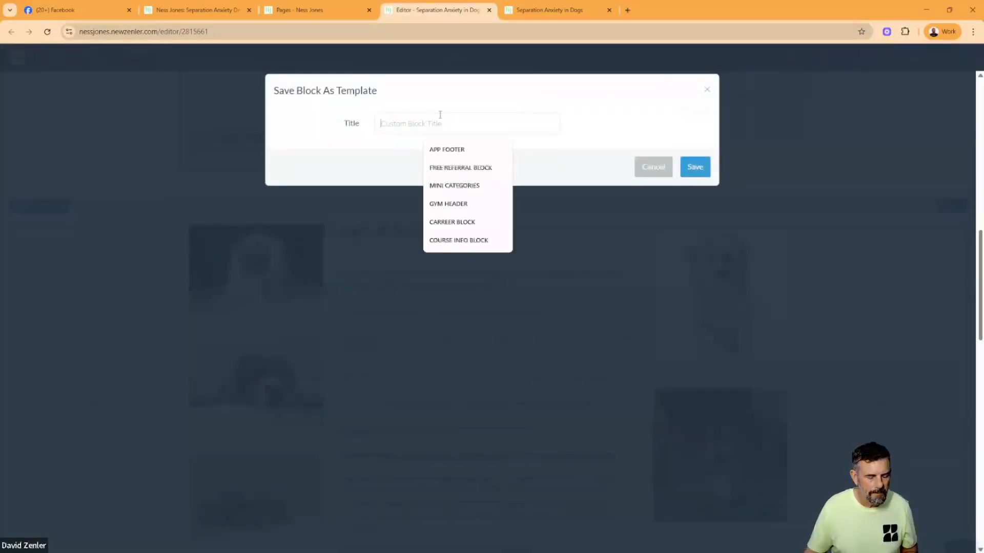
{"action": "type", "text": "HOME CONTENT 2"}
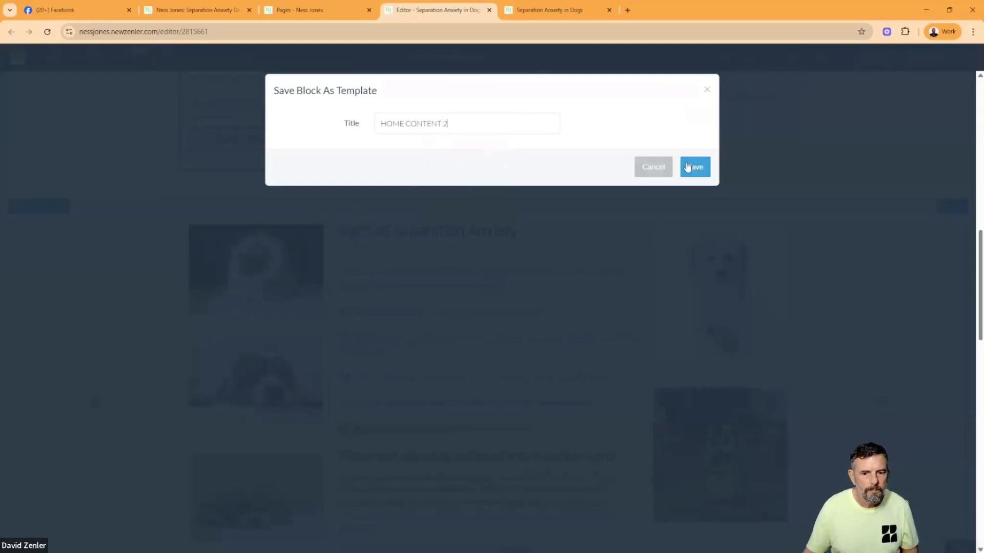
{"action": "left_click", "coordinate": [688, 167]}
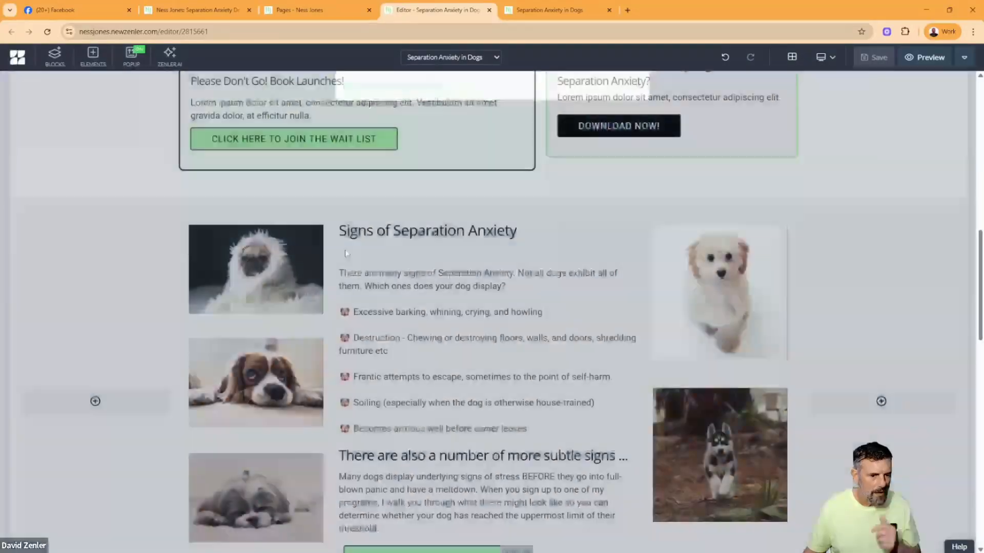
- Save the Frequently Asked Questions block as a template with an FAQ title
{"action": "scroll", "coordinate": [438, 259], "scroll_direction": "down", "scroll_amount": 8}
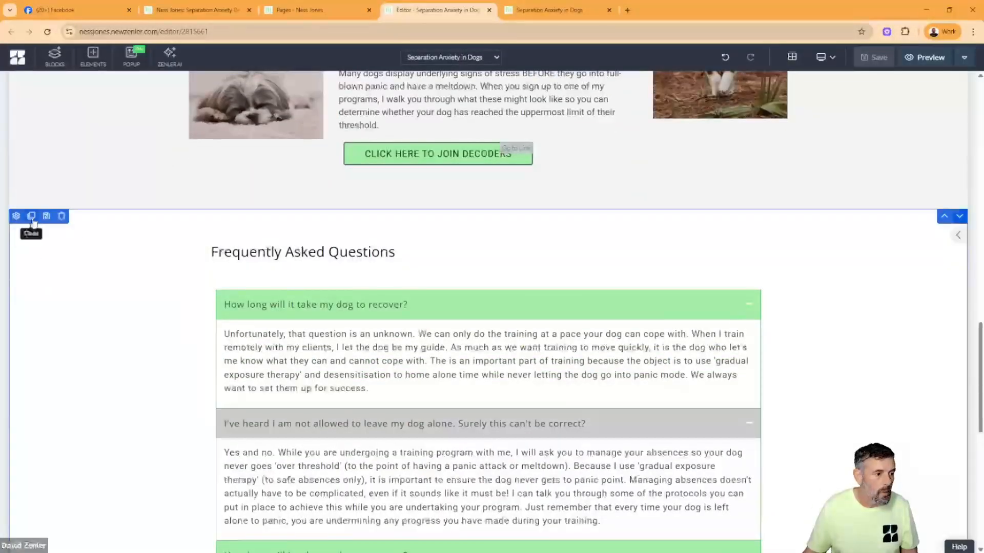
{"action": "left_click", "coordinate": [47, 216]}
{"action": "left_click", "coordinate": [430, 125]}
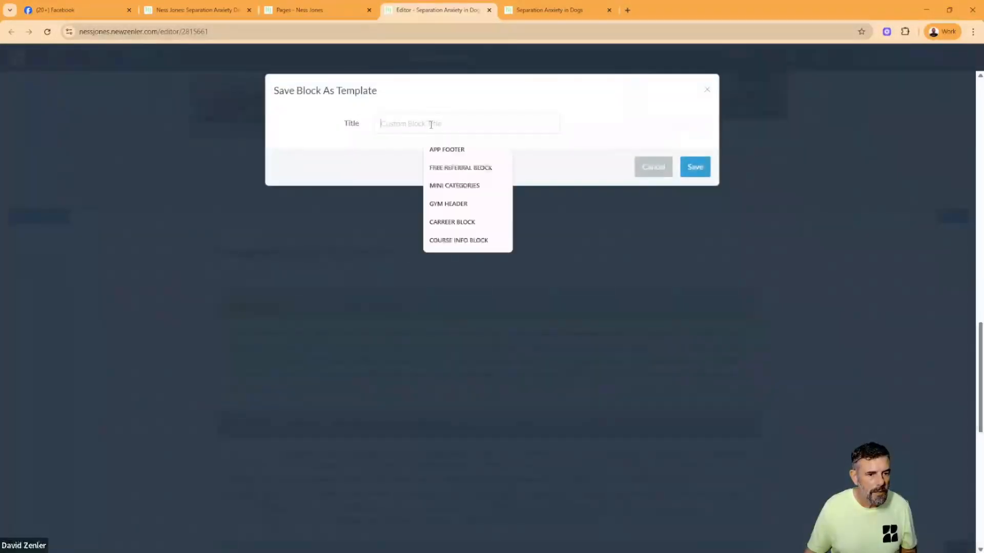
{"action": "type", "text": "FAQ BLOCK"}
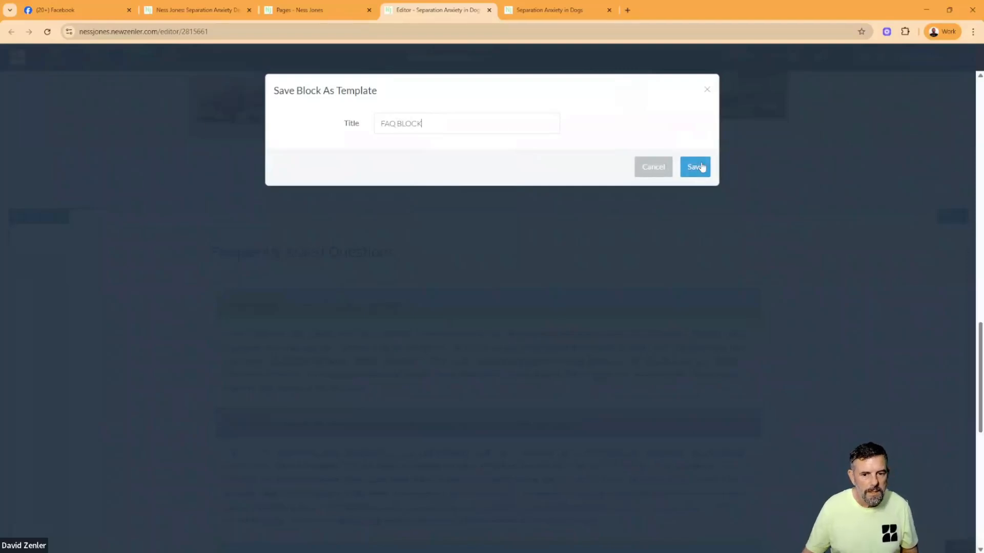
{"action": "left_click", "coordinate": [699, 167]}
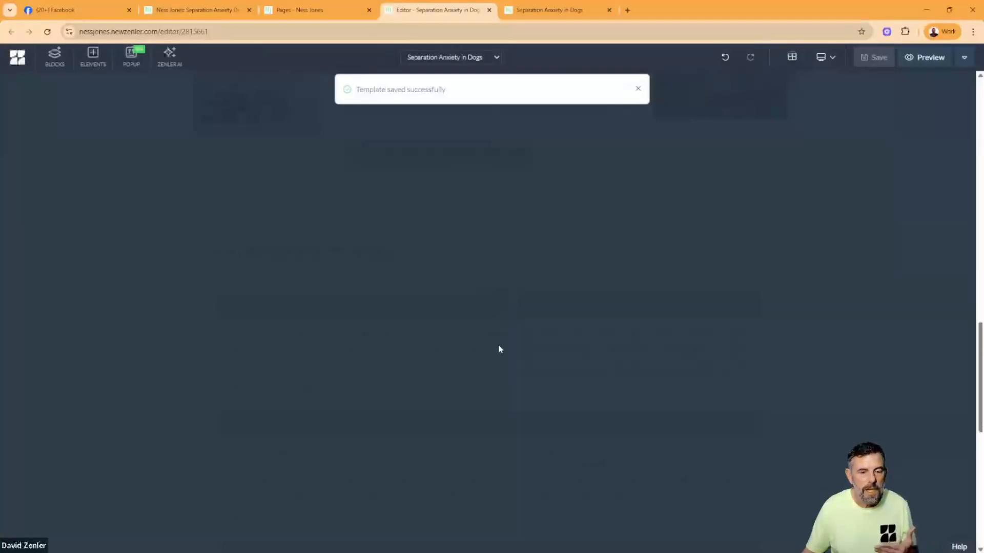
{"action": "scroll", "coordinate": [345, 378], "scroll_direction": "down", "scroll_amount": 7}
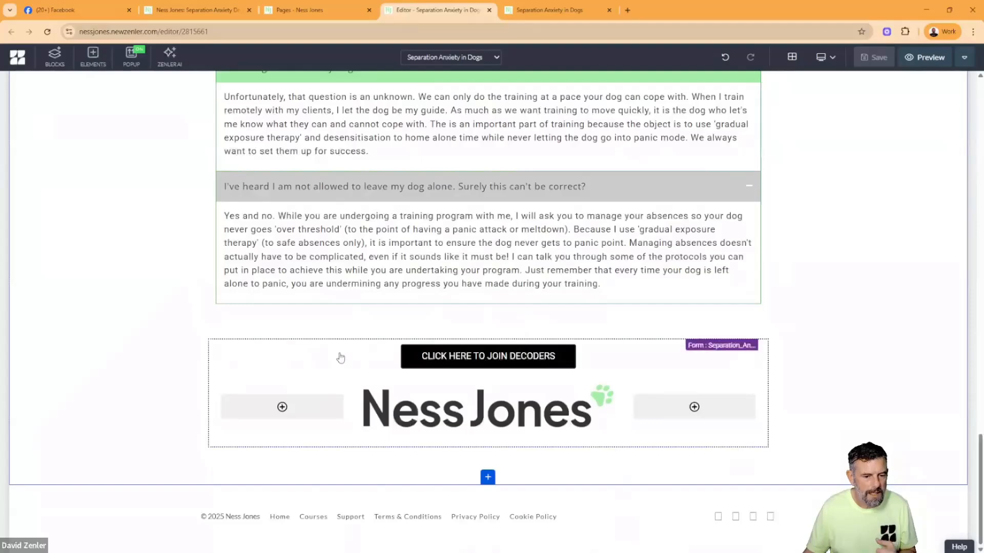
- Compare the logo in the page's site header with the logo on the original website's header
{"action": "scroll", "coordinate": [340, 358], "scroll_direction": "up", "scroll_amount": 20}
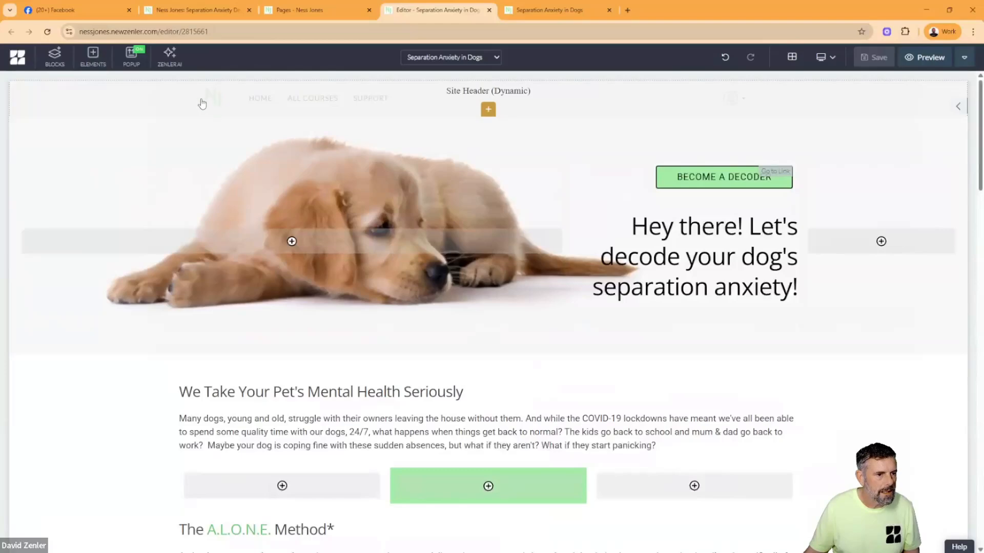
{"action": "left_click", "coordinate": [156, 102]}
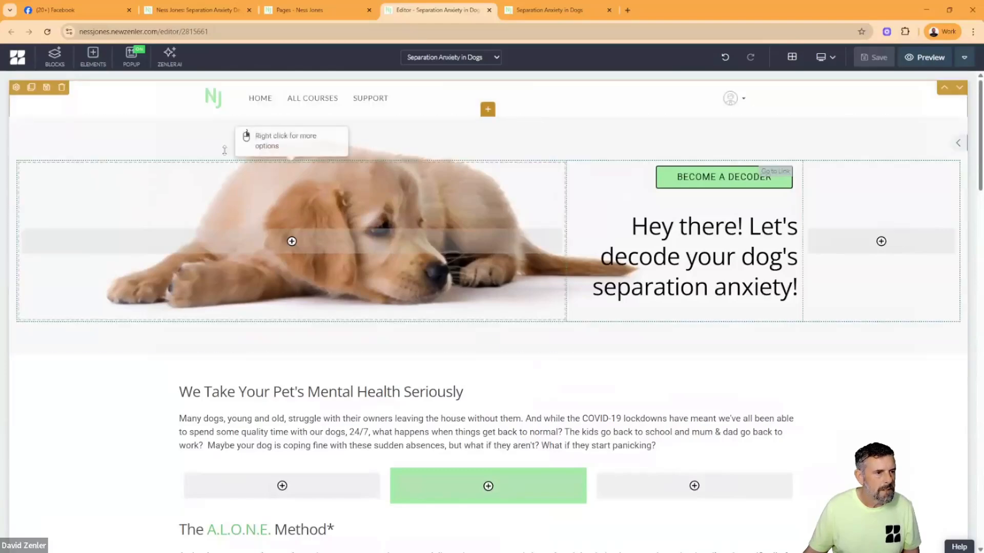
{"action": "left_click", "coordinate": [220, 14]}
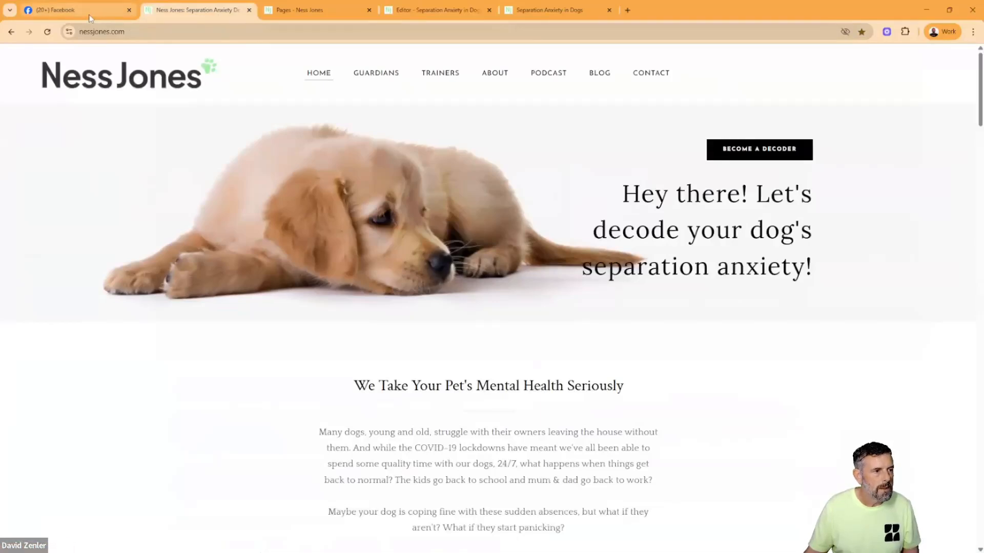
{"action": "left_click", "coordinate": [438, 10]}
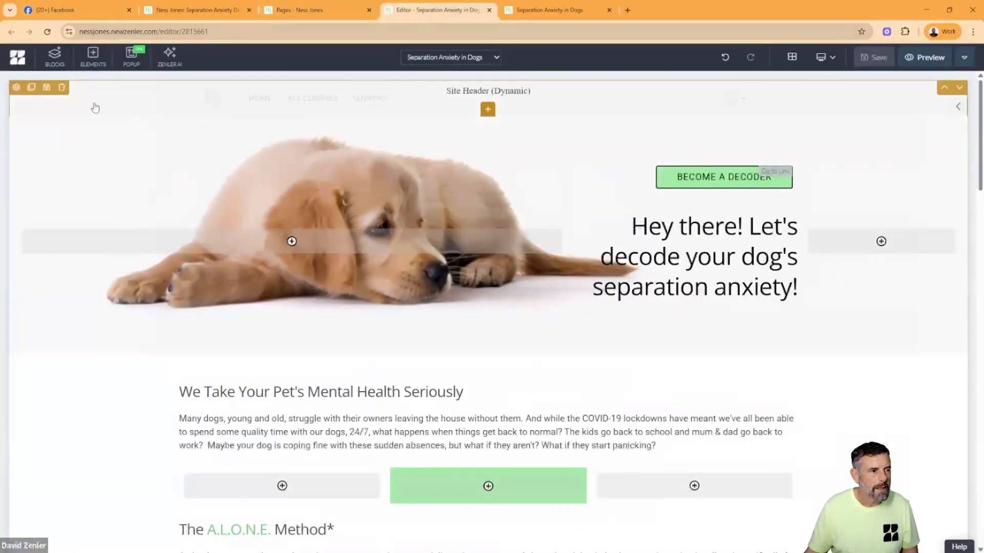
{"action": "left_click", "coordinate": [548, 11]}
- Replace the site logo in the Branding settings with the image file logolongcolour (1).png
{"action": "left_click", "coordinate": [302, 11]}
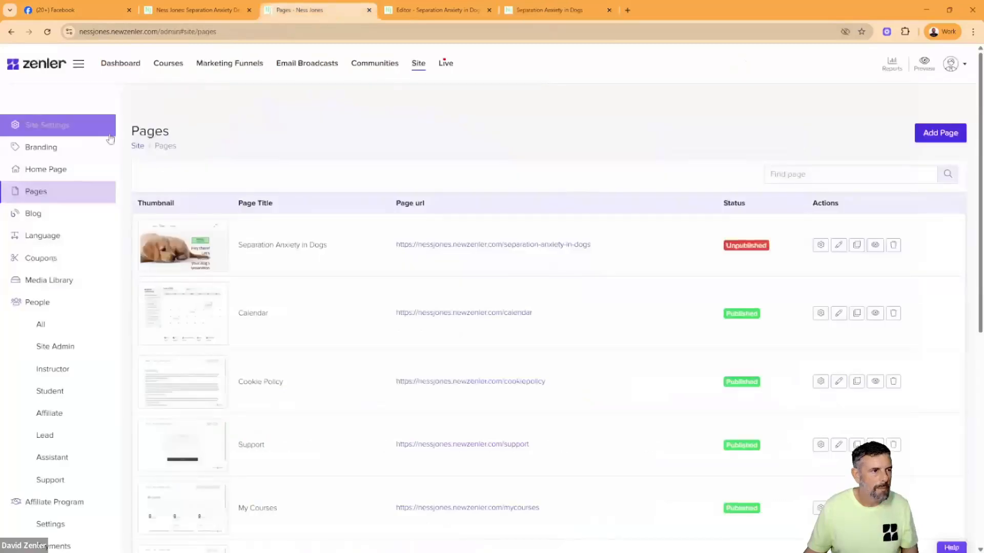
{"action": "left_click", "coordinate": [41, 147]}
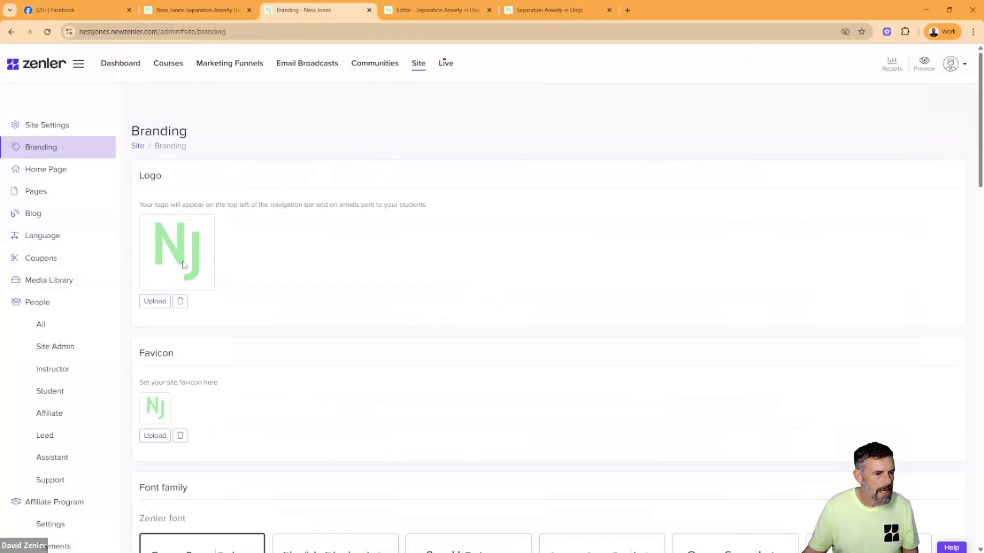
{"action": "left_click", "coordinate": [155, 301]}
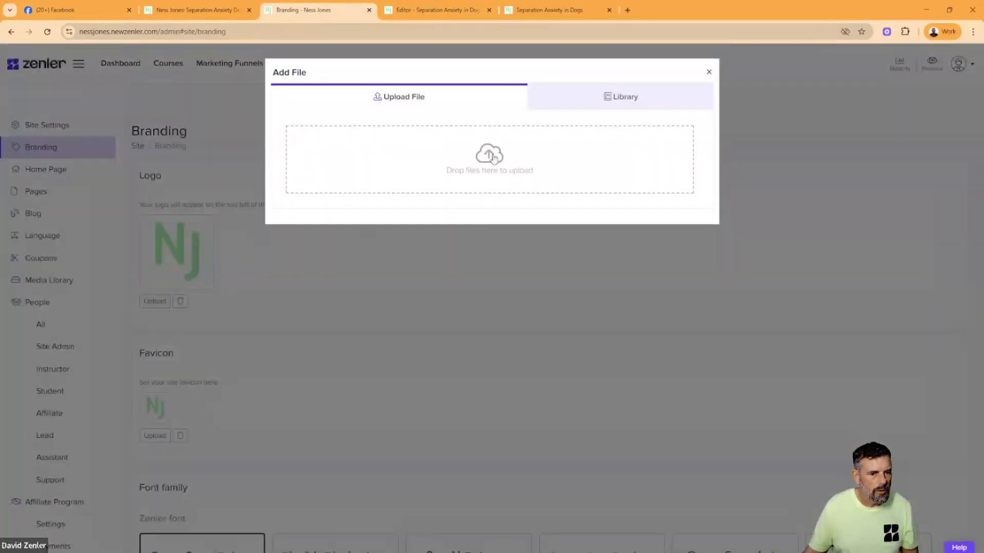
{"action": "left_click", "coordinate": [493, 156]}
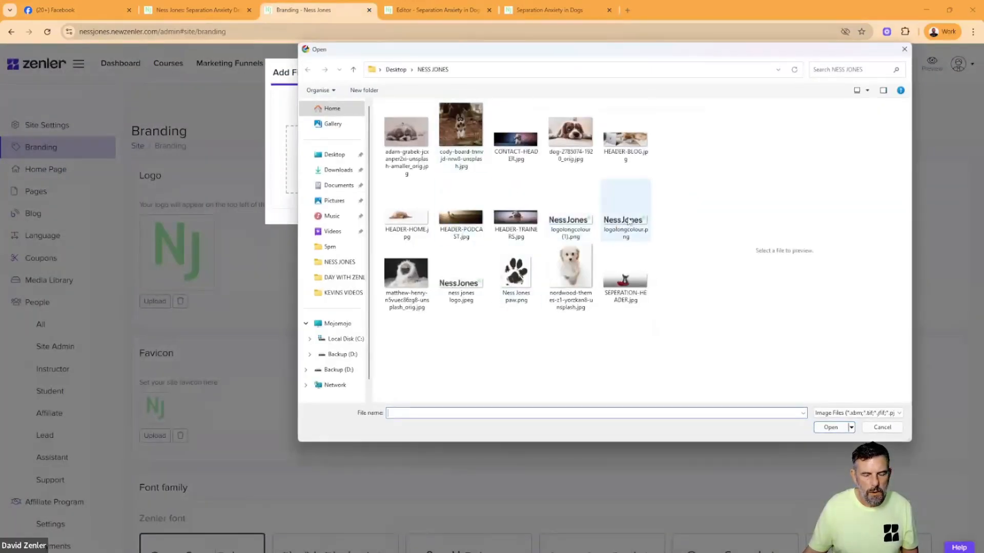
{"action": "left_click", "coordinate": [629, 220]}
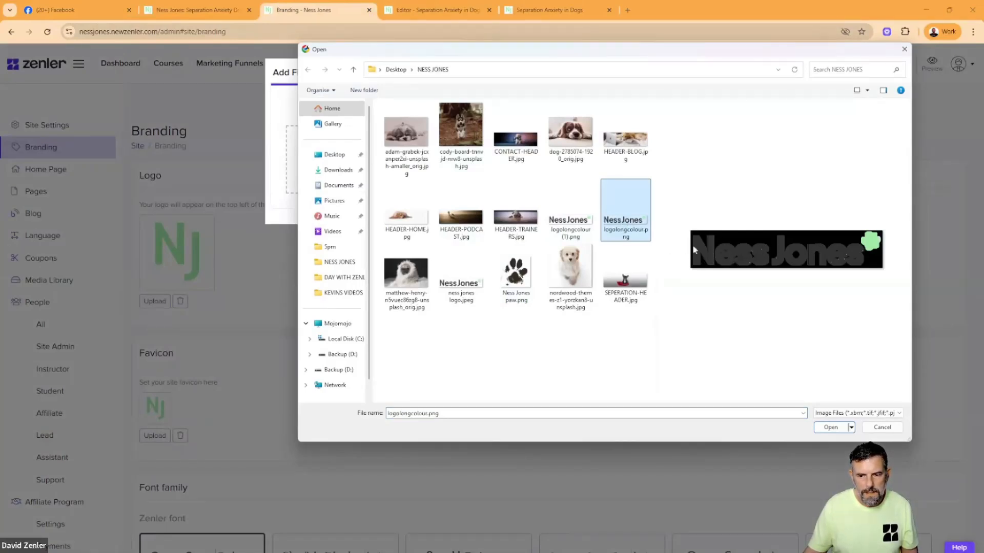
{"action": "left_click", "coordinate": [568, 225]}
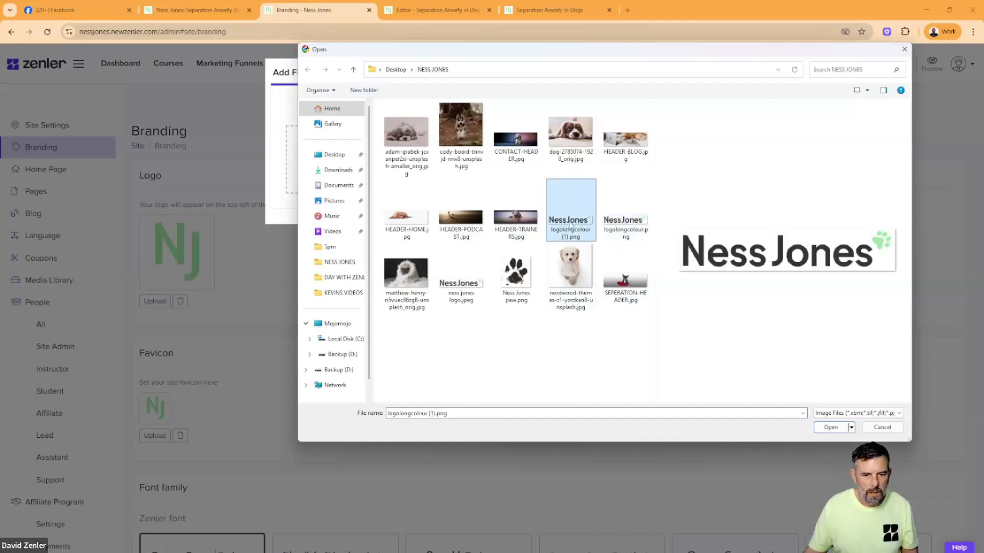
{"action": "left_click", "coordinate": [456, 280]}
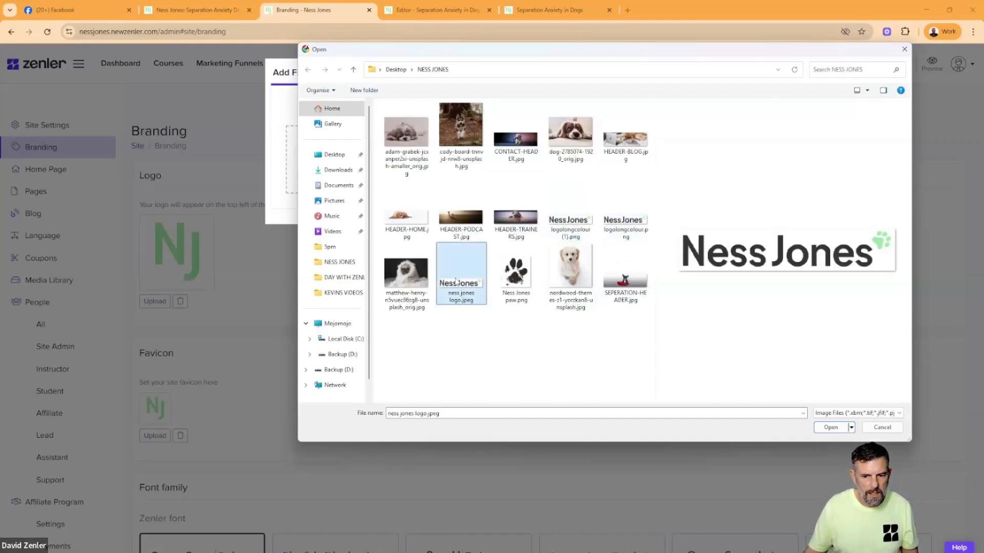
{"action": "left_click", "coordinate": [567, 226]}
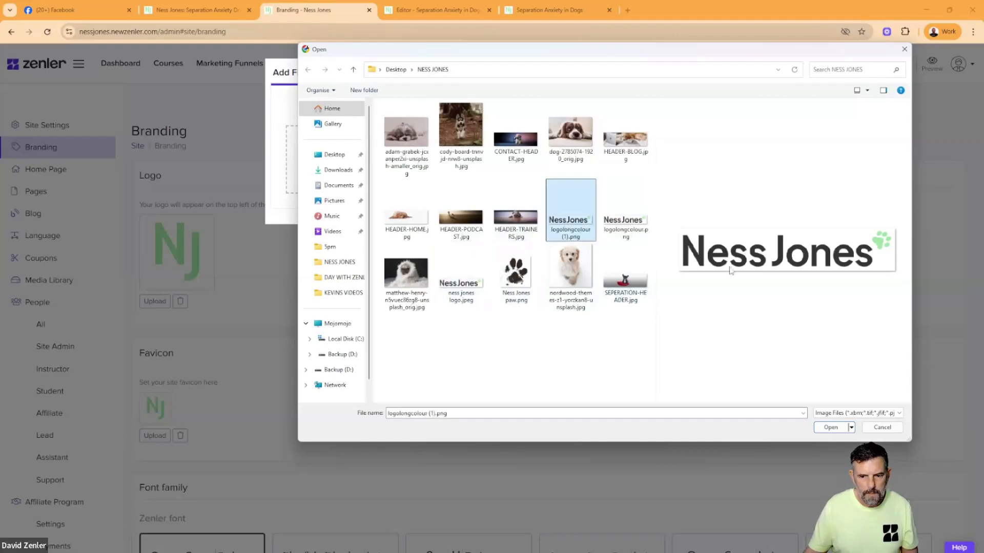
{"action": "left_click", "coordinate": [830, 428]}
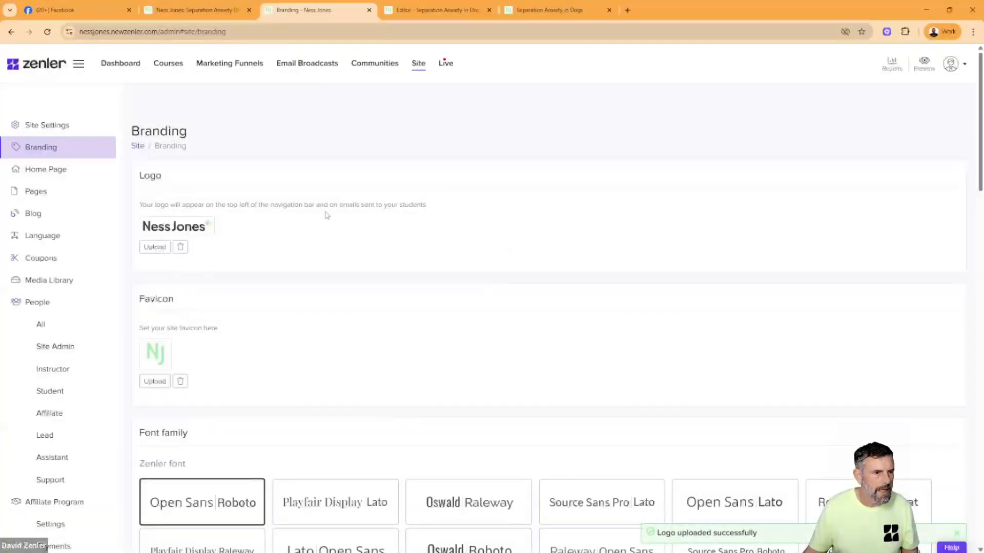
- Save the site font pair in Branding and reload the separation anxiety page preview to check its header logo
{"action": "scroll", "coordinate": [318, 200], "scroll_direction": "down", "scroll_amount": 10}
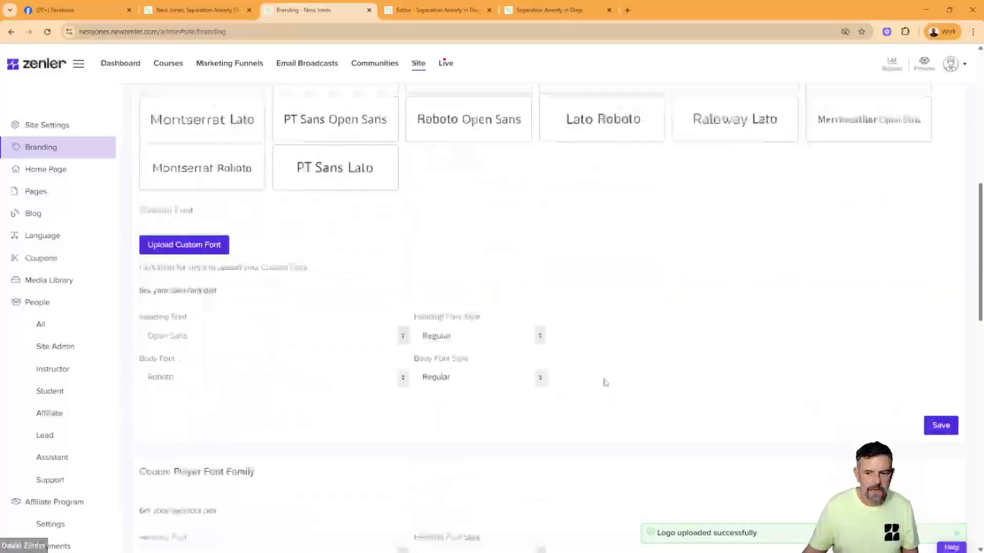
{"action": "left_click", "coordinate": [940, 302]}
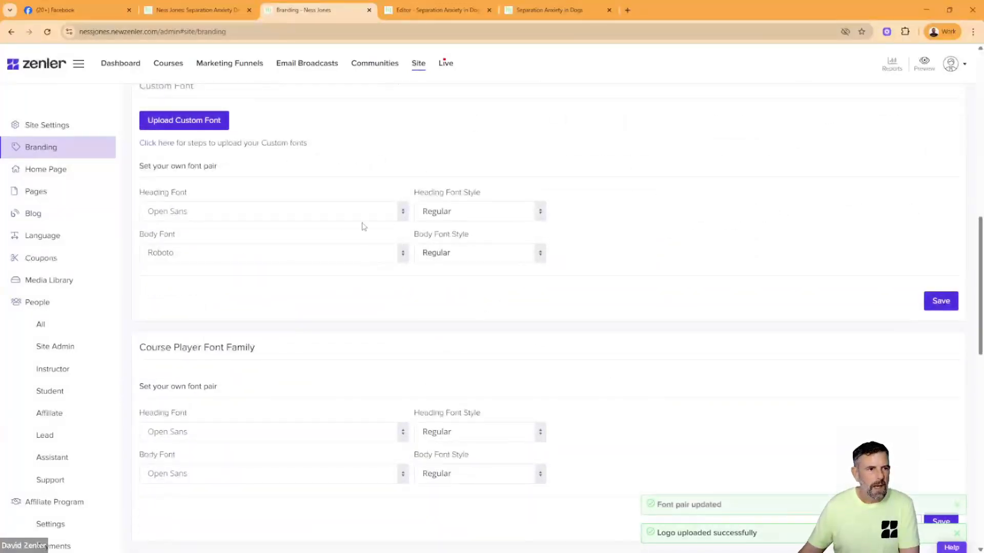
{"action": "scroll", "coordinate": [364, 226], "scroll_direction": "up", "scroll_amount": 5}
{"action": "left_click", "coordinate": [441, 10]}
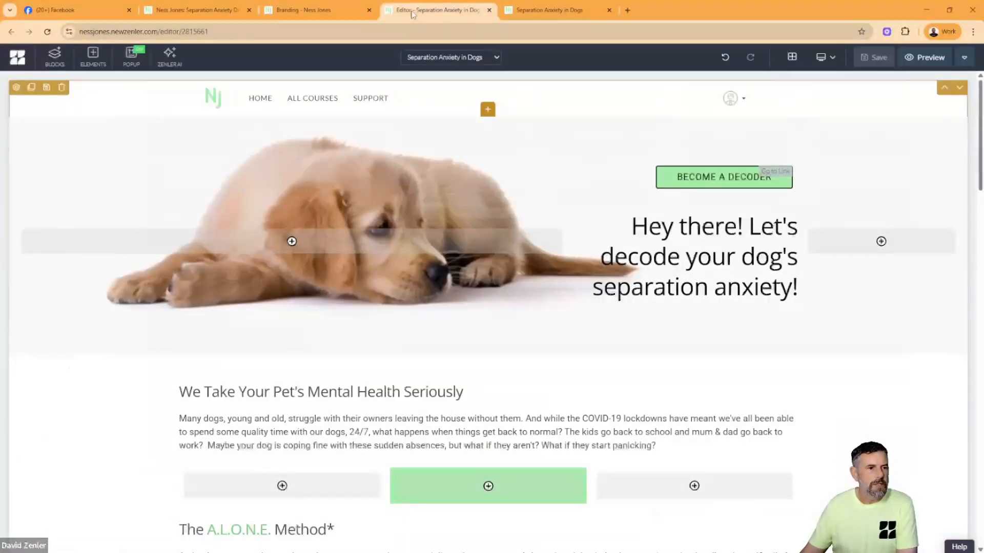
{"action": "left_click", "coordinate": [541, 10]}
{"action": "left_click", "coordinate": [47, 31]}
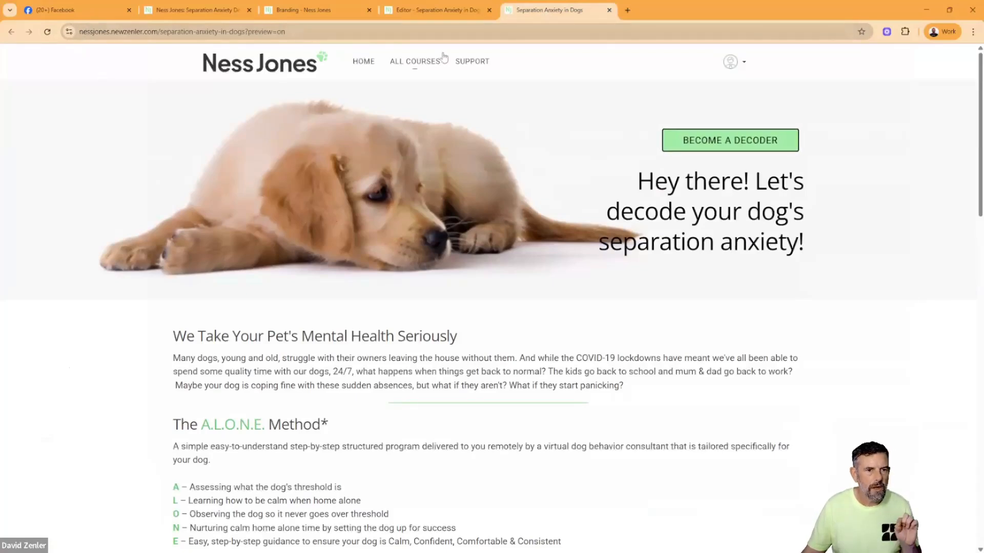
- Review the logo and favicon in the Branding settings, then open Canva in a new browser tab
{"action": "left_click", "coordinate": [428, 12]}
{"action": "left_click", "coordinate": [313, 11]}
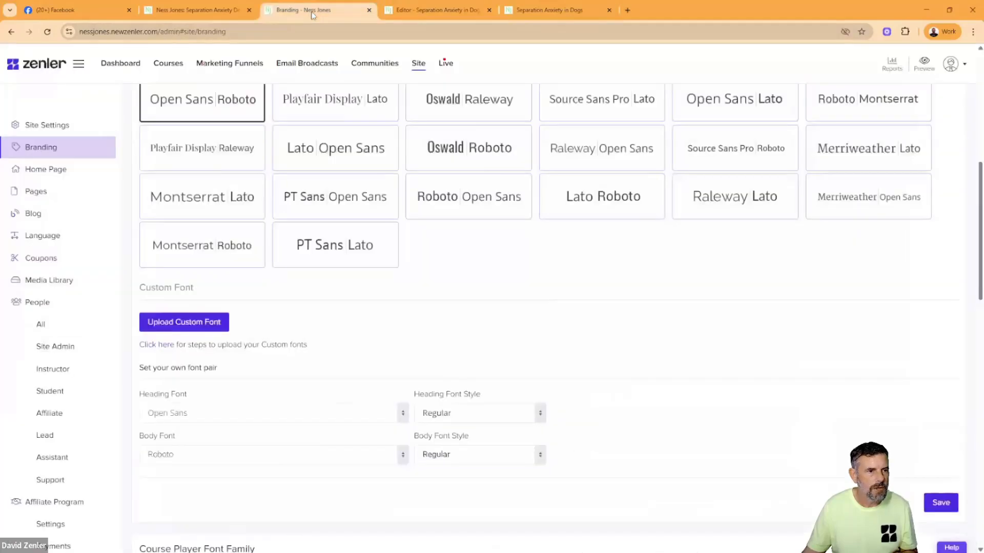
{"action": "scroll", "coordinate": [326, 108], "scroll_direction": "up", "scroll_amount": 8}
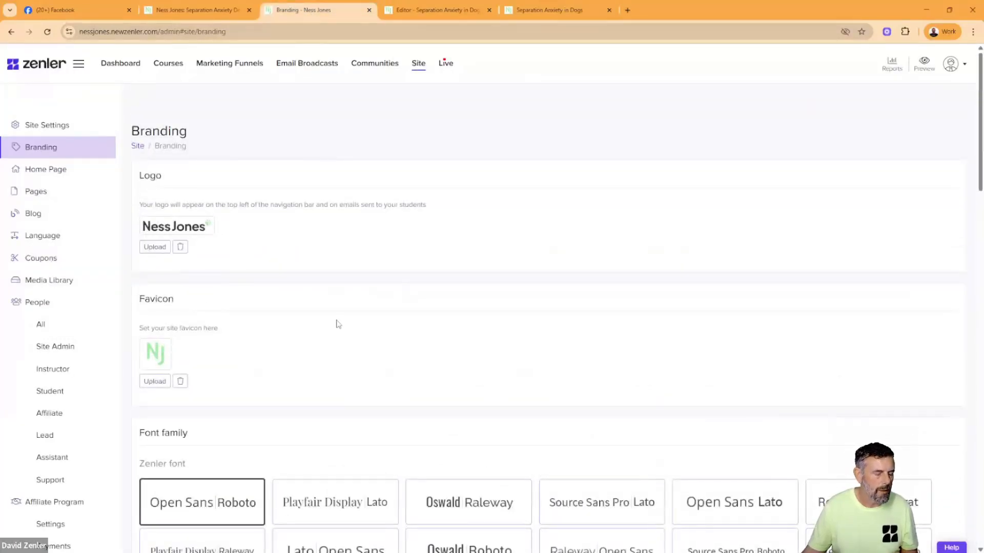
{"action": "scroll", "coordinate": [326, 317], "scroll_direction": "down", "scroll_amount": 2}
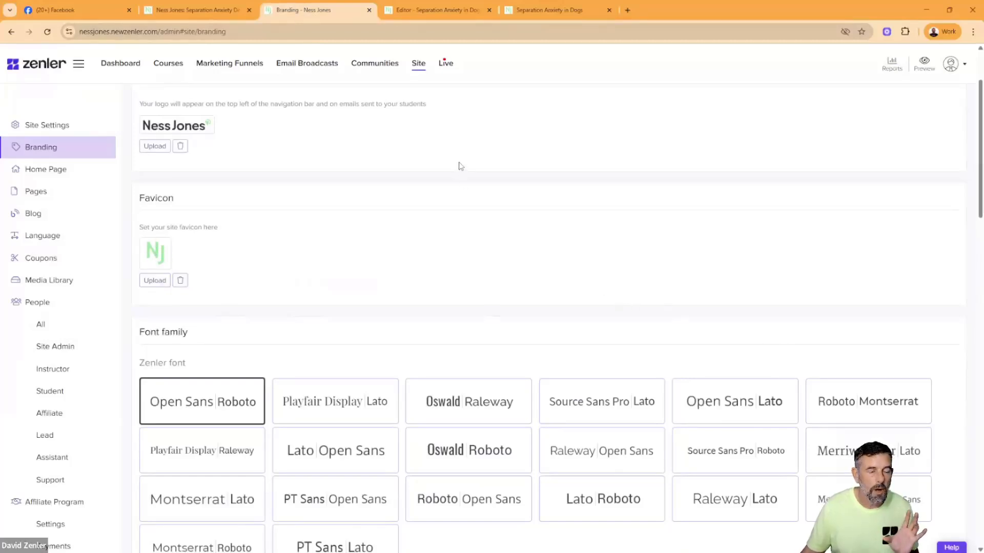
{"action": "left_click", "coordinate": [627, 10]}
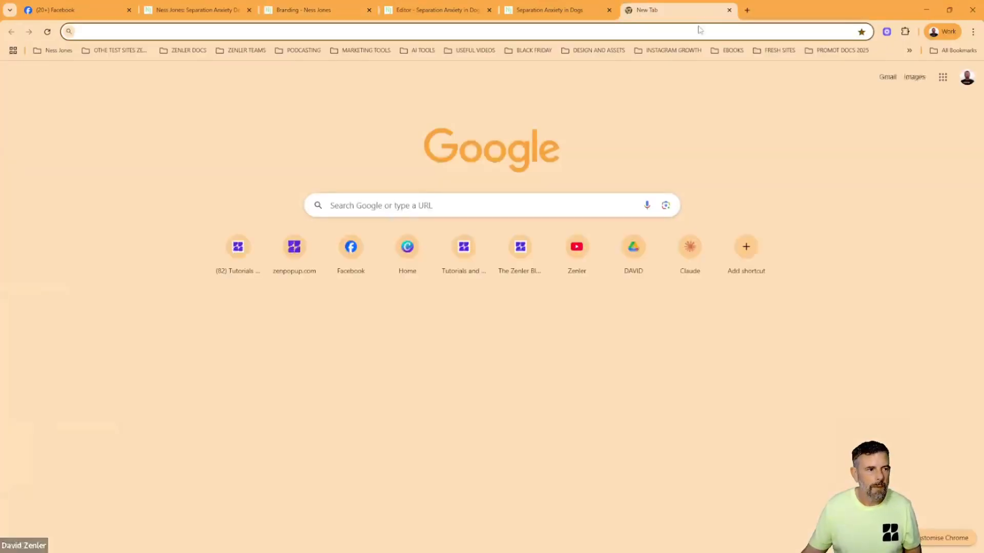
{"action": "type", "text": "canva"}
{"action": "key", "text": "Return"}
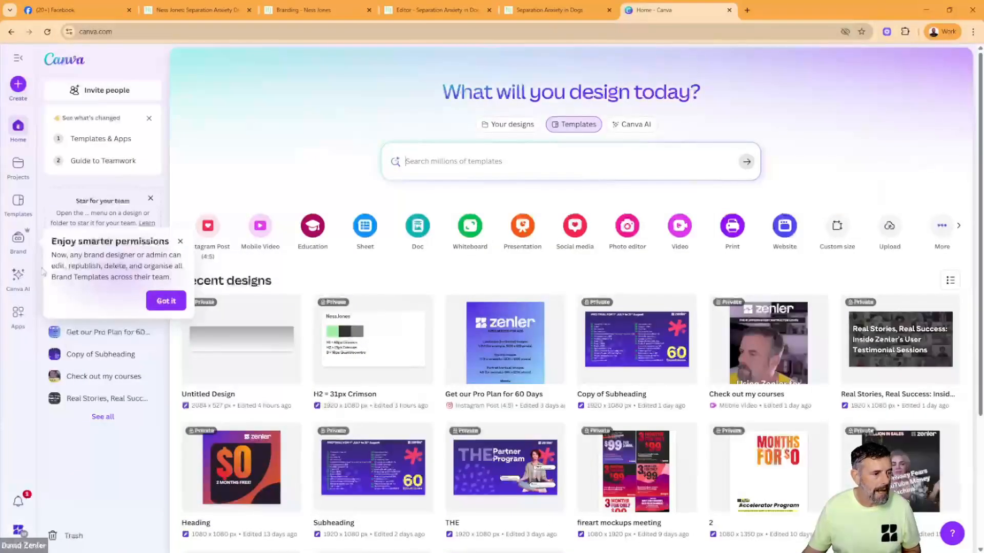
- Create a new custom-size Canva design of 512 × 512 px
{"action": "left_click", "coordinate": [19, 85]}
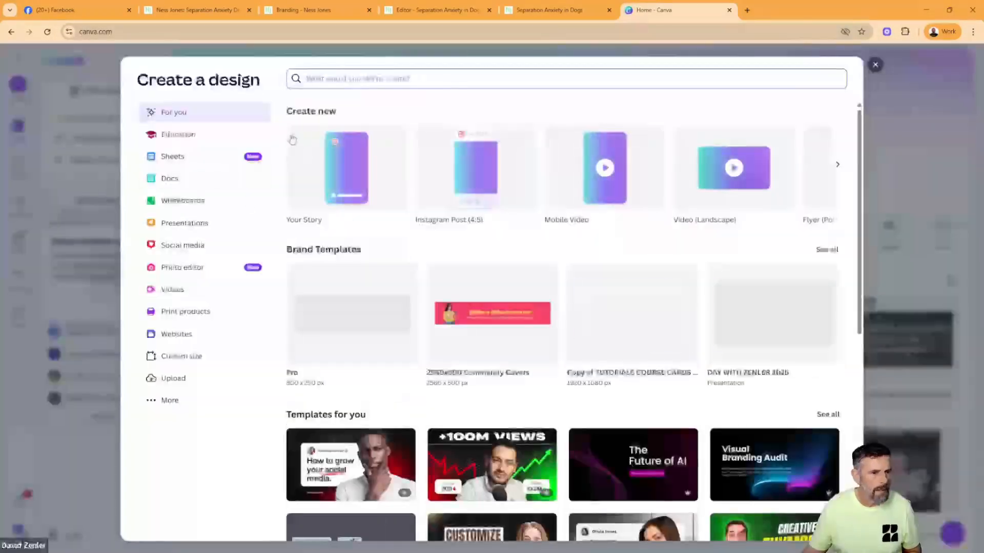
{"action": "left_click", "coordinate": [180, 358]}
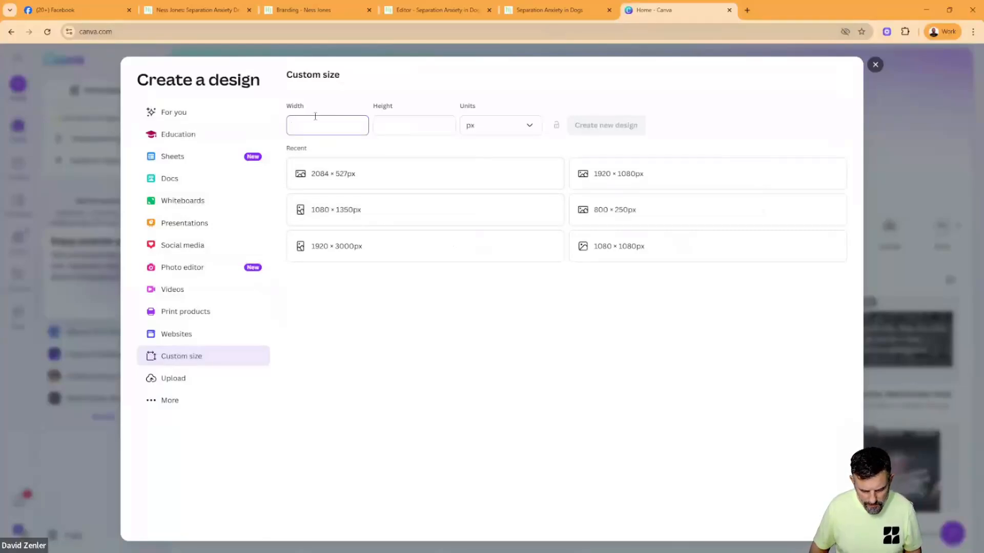
{"action": "type", "text": "512"}
{"action": "left_click", "coordinate": [408, 123]}
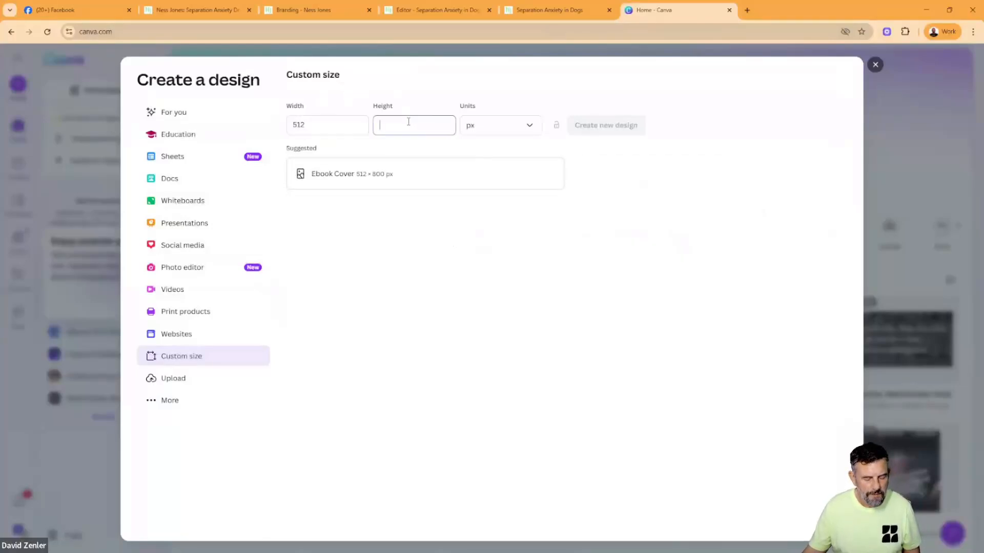
{"action": "type", "text": "512"}
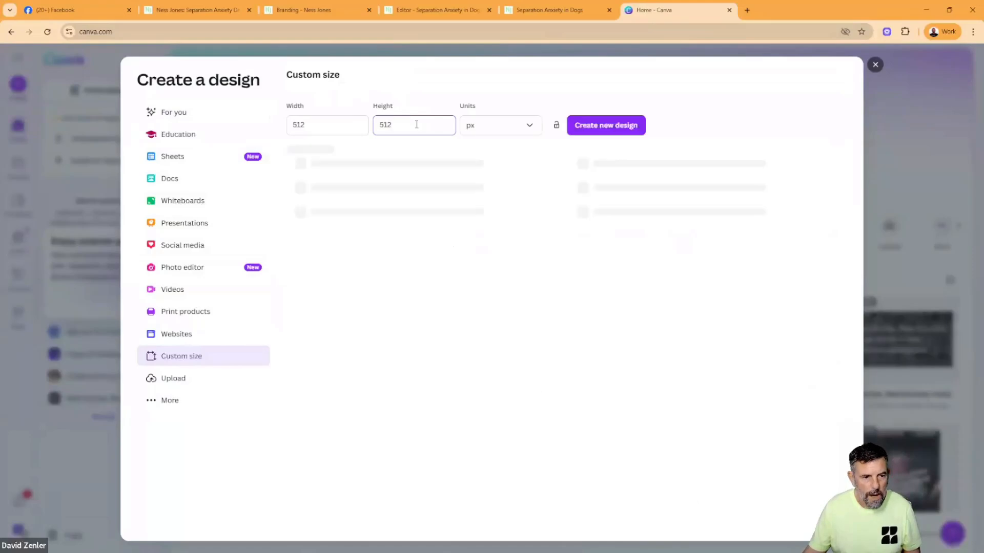
{"action": "left_click", "coordinate": [609, 126]}
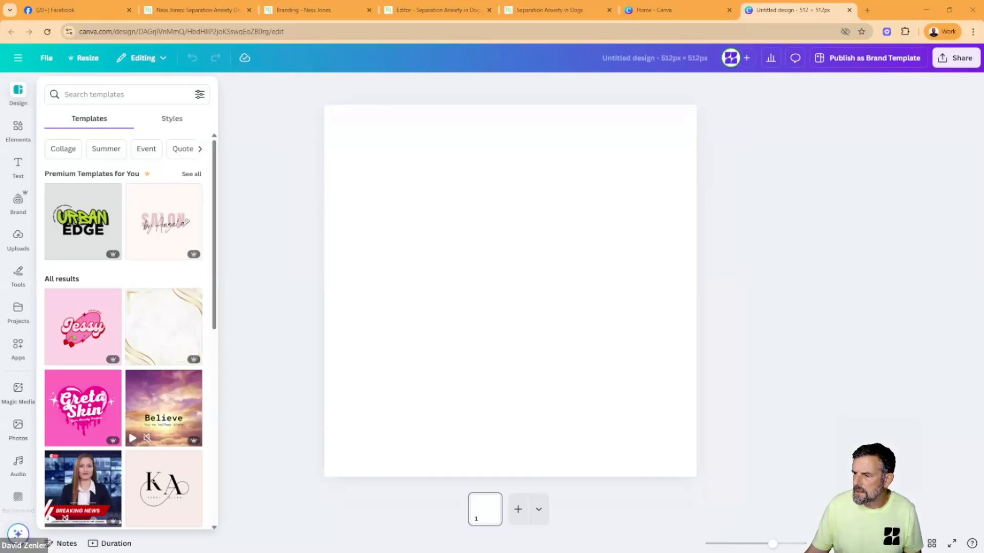
- Add the wordmark logo image to the blank canvas and enlarge it, moving its green paw into the frame
{"action": "left_click_drag", "start_coordinate": [792, 499], "coordinate": [458, 257]}
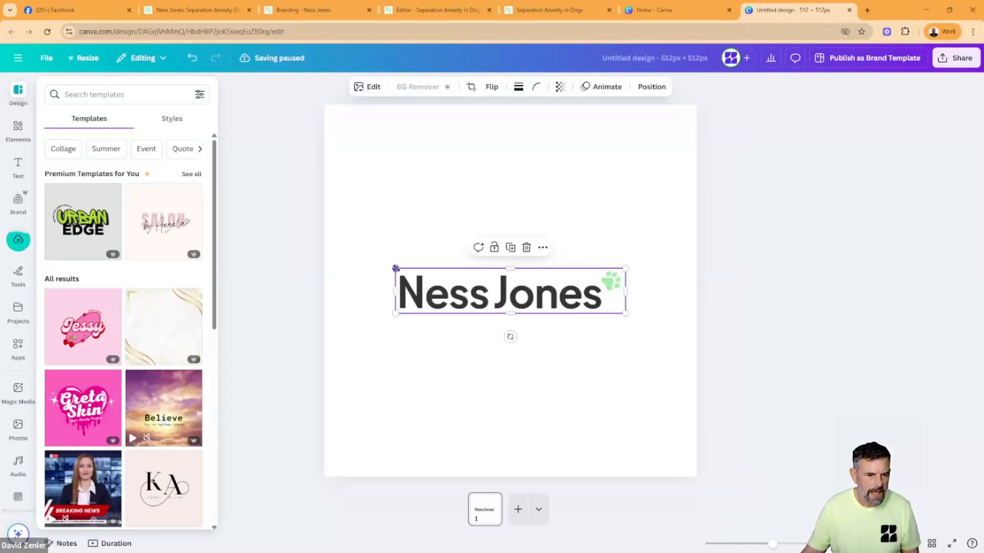
{"action": "left_click_drag", "start_coordinate": [395, 268], "coordinate": [38, 194]}
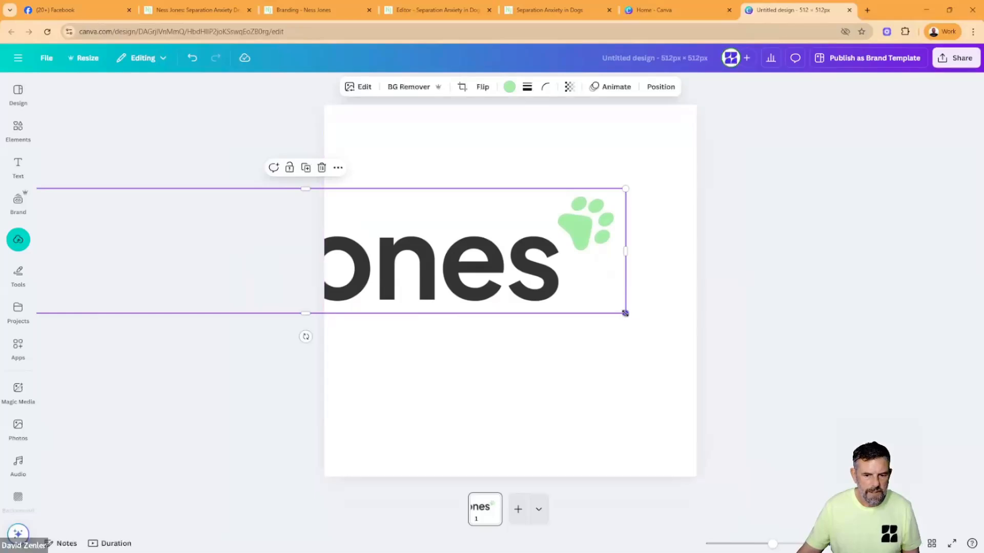
{"action": "left_click_drag", "start_coordinate": [624, 312], "coordinate": [973, 391]}
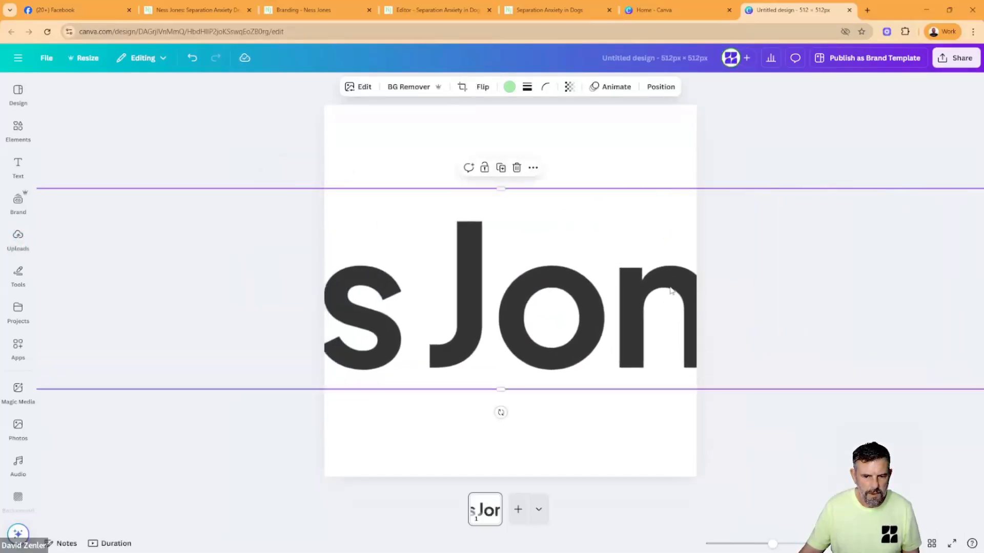
{"action": "left_click_drag", "start_coordinate": [670, 290], "coordinate": [287, 248]}
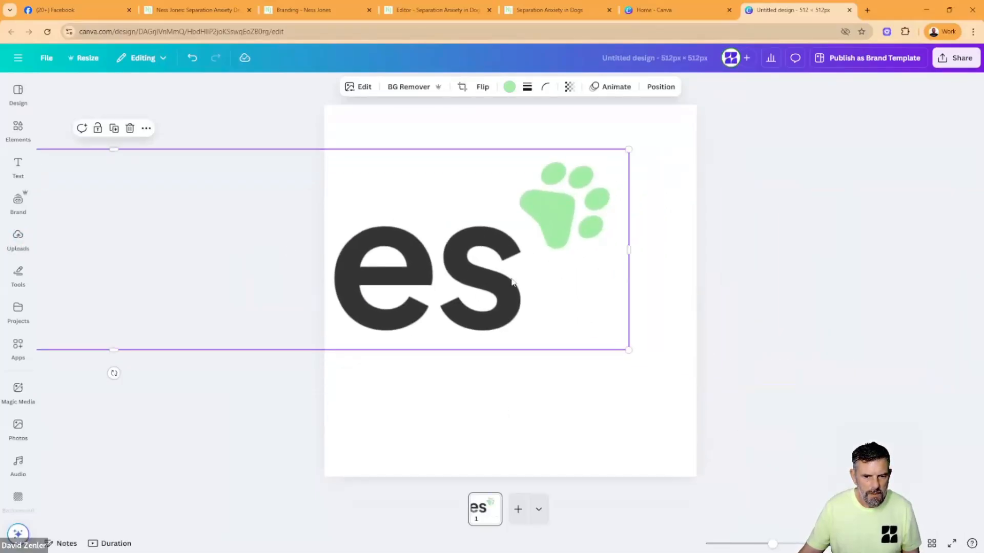
{"action": "left_click_drag", "start_coordinate": [628, 348], "coordinate": [760, 385]}
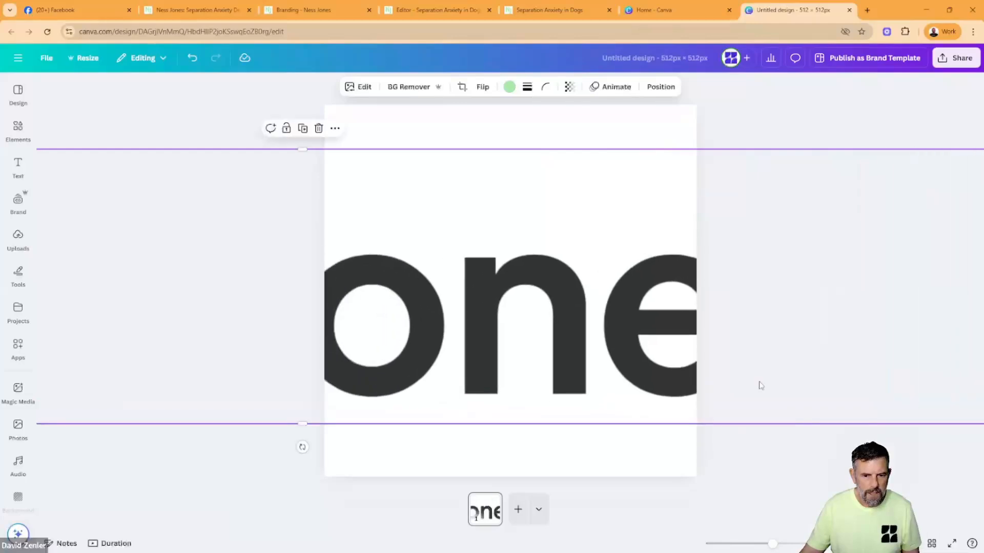
{"action": "left_click_drag", "start_coordinate": [685, 311], "coordinate": [344, 285]}
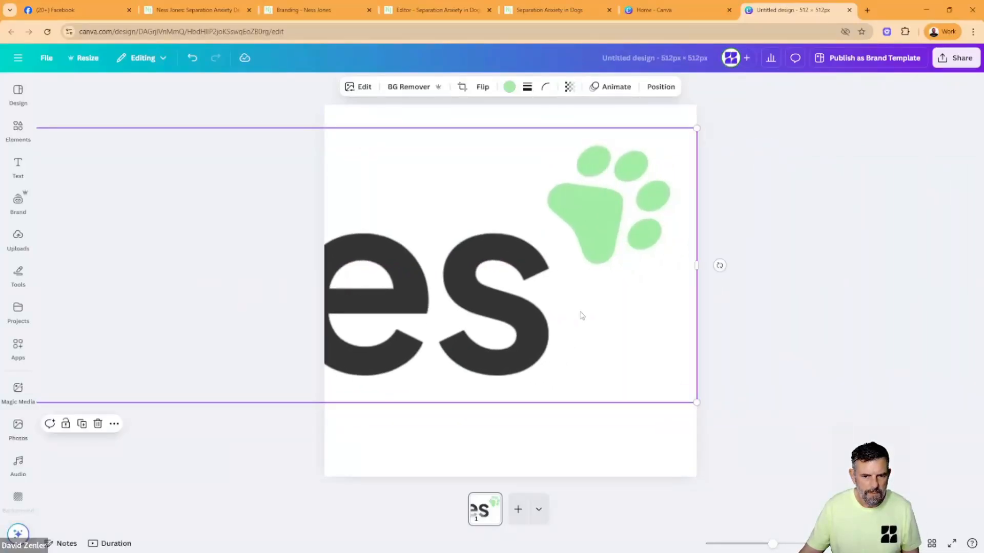
- Shrink the logo to nearly the canvas width and place a second copy of it above the first
{"action": "left_click_drag", "start_coordinate": [696, 401], "coordinate": [395, 342]}
{"action": "left_click_drag", "start_coordinate": [381, 192], "coordinate": [889, 282]}
{"action": "left_click_drag", "start_coordinate": [904, 217], "coordinate": [640, 262]}
{"action": "left_click_drag", "start_coordinate": [645, 221], "coordinate": [556, 248]}
{"action": "left_click_drag", "start_coordinate": [511, 292], "coordinate": [605, 390]}
{"action": "left_click_drag", "start_coordinate": [661, 348], "coordinate": [682, 346]}
{"action": "left_click_drag", "start_coordinate": [607, 401], "coordinate": [607, 282]}
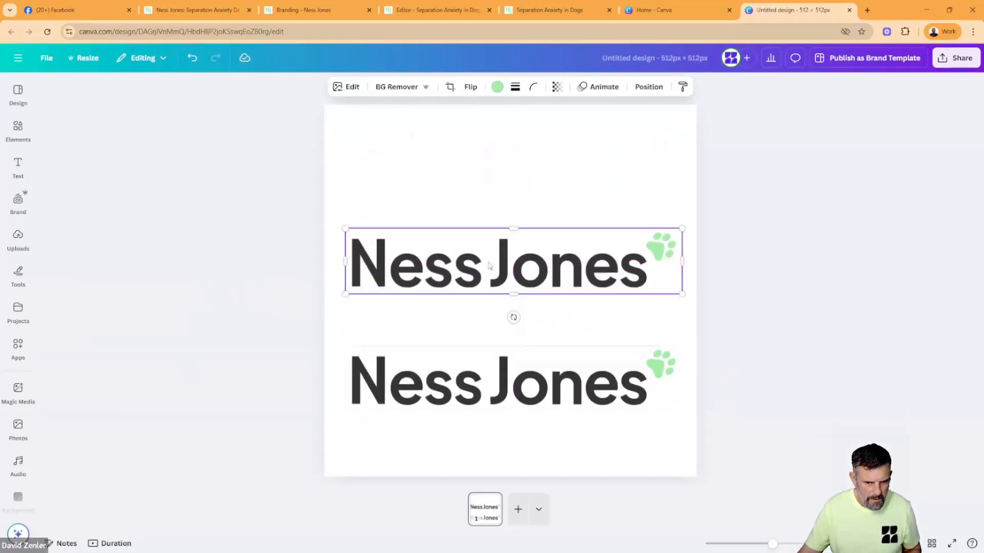
- Crop the upper logo copy down to its green paw and enlarge the paw above the full logo
{"action": "left_click_drag", "start_coordinate": [345, 261], "coordinate": [442, 444]}
{"action": "left_click_drag", "start_coordinate": [513, 335], "coordinate": [473, 245]}
{"action": "left_click", "coordinate": [392, 330]}
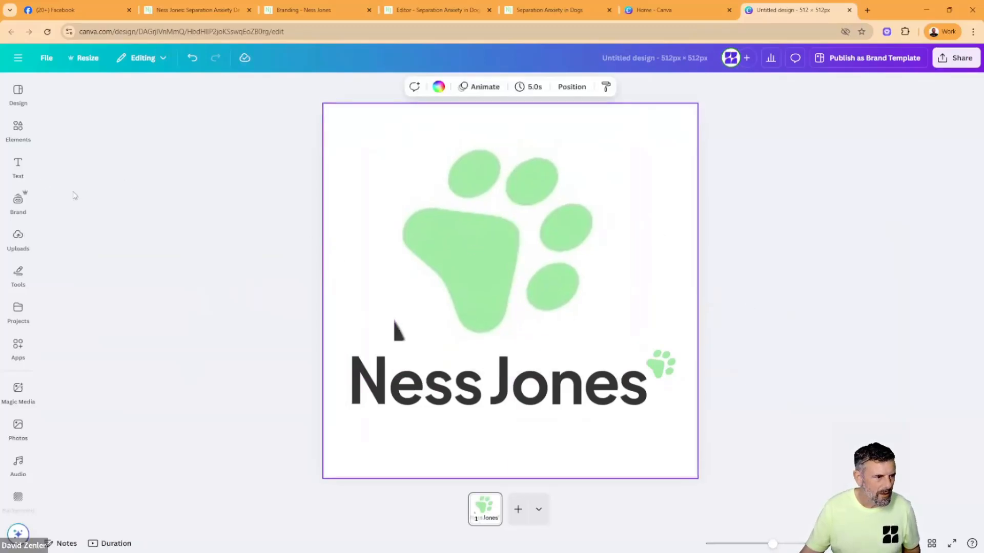
- Add a square shape to the favicon canvas and fill it with white (#FFFFFF)
{"action": "left_click", "coordinate": [18, 128]}
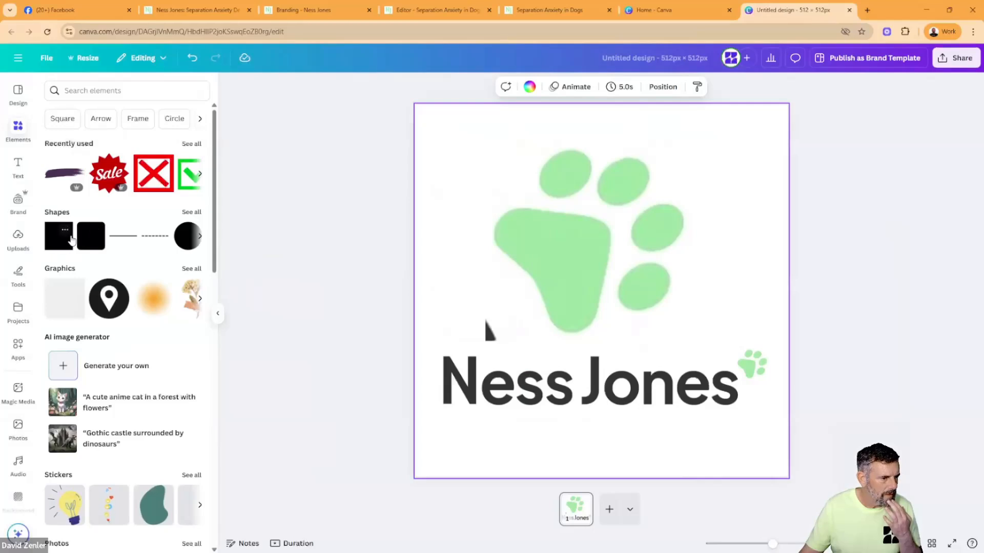
{"action": "left_click", "coordinate": [86, 238]}
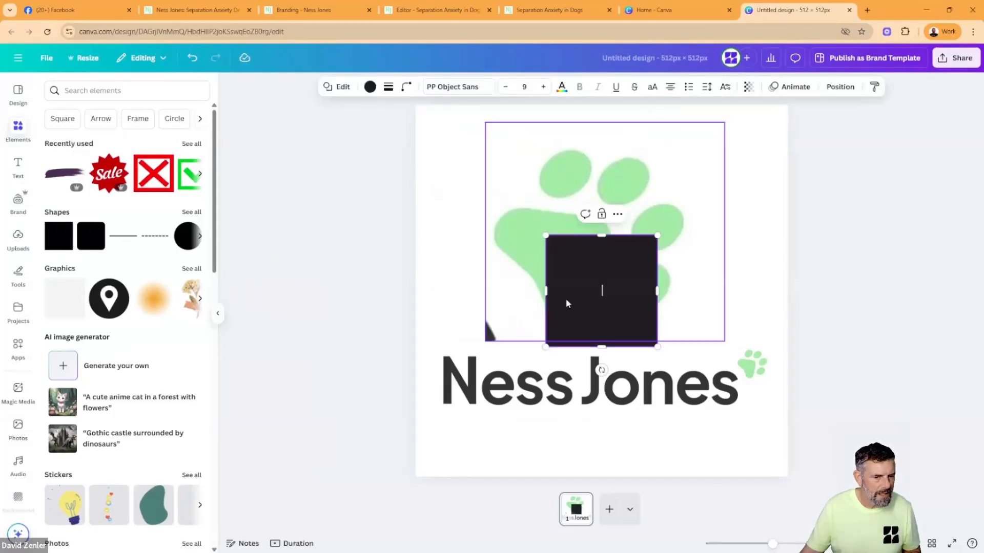
{"action": "left_click", "coordinate": [370, 88]}
{"action": "left_click", "coordinate": [122, 162]}
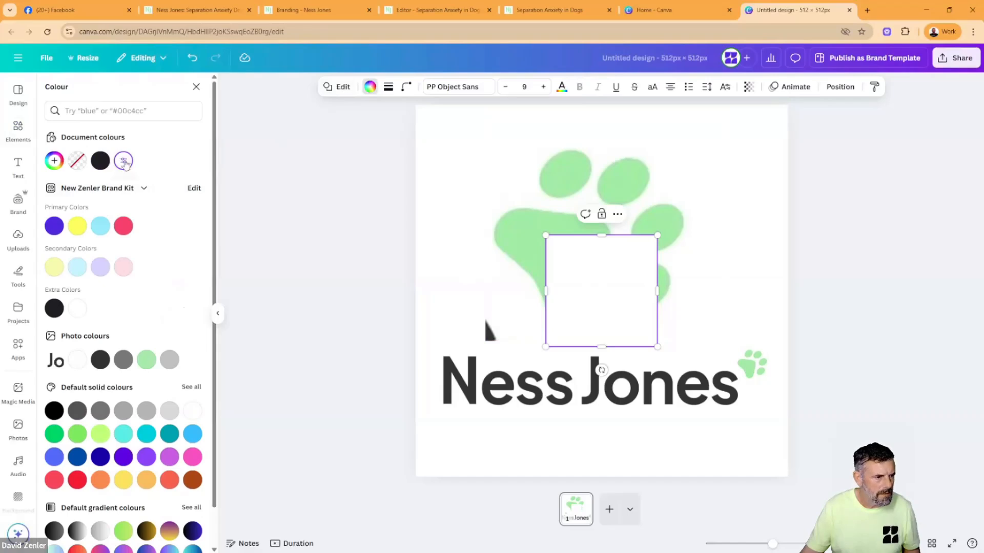
{"action": "left_click", "coordinate": [54, 162]}
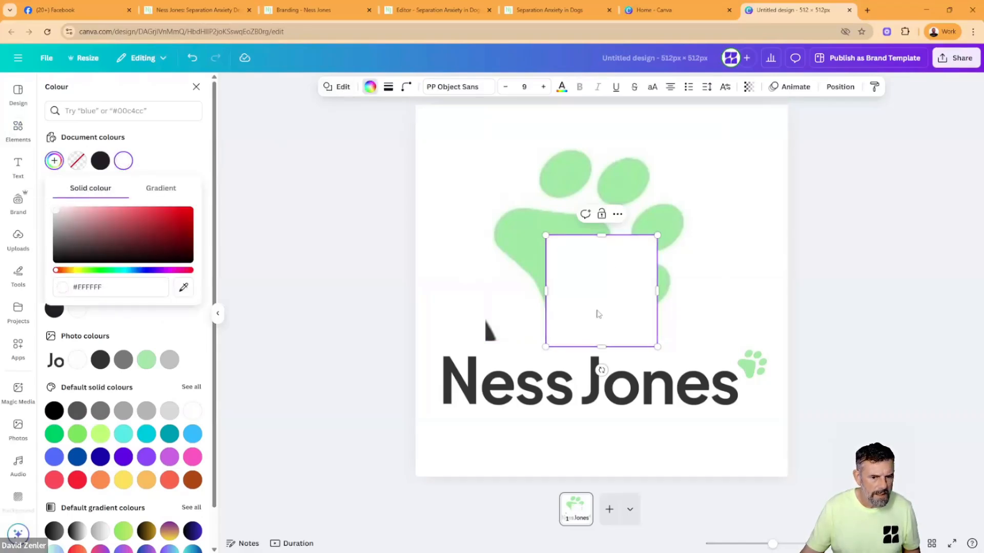
- Shrink the white square and place it over the stray dark letter fragment at the lower-left of the large paw
{"action": "left_click_drag", "start_coordinate": [652, 237], "coordinate": [593, 292]}
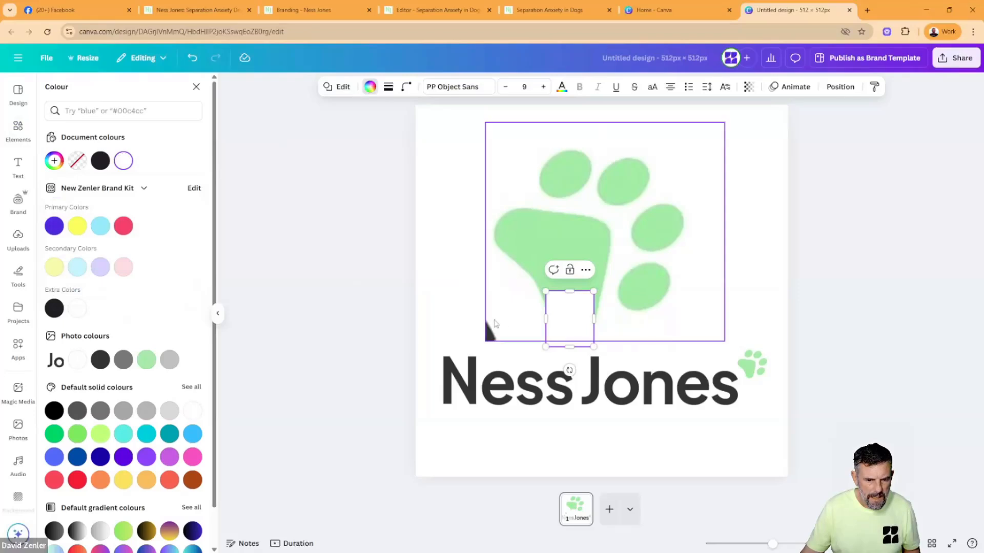
{"action": "left_click_drag", "start_coordinate": [570, 328], "coordinate": [491, 329]}
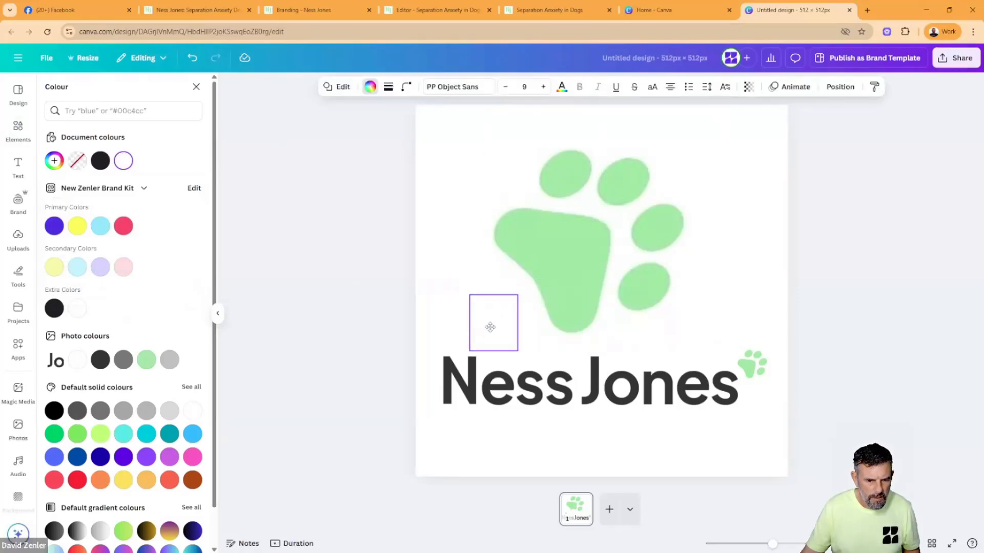
{"action": "left_click", "coordinate": [454, 303]}
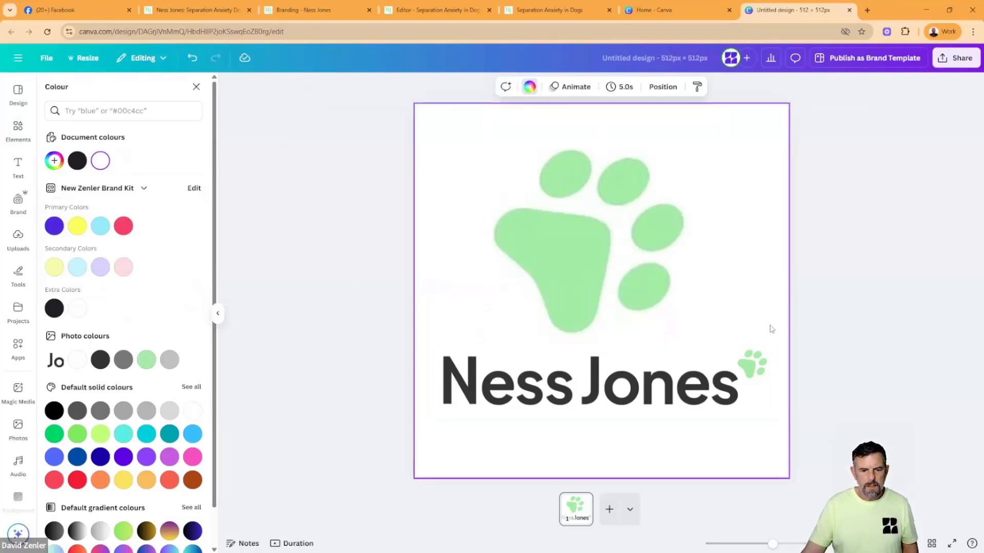
- Enlarge the paw and its white patch together, centre them higher on the canvas, and move the full logo down beneath them
{"action": "left_click", "coordinate": [598, 270]}
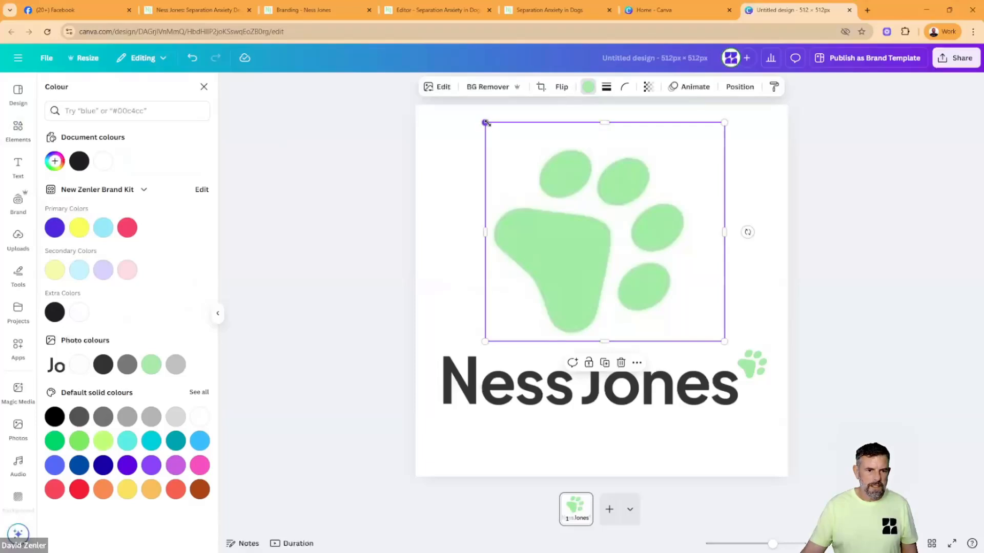
{"action": "left_click", "coordinate": [481, 334], "text": "shift"}
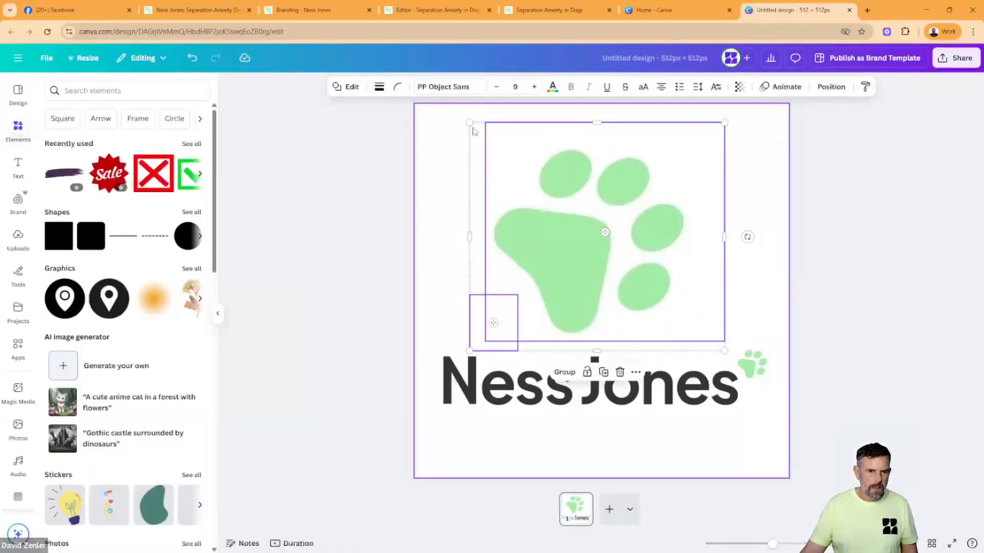
{"action": "left_click_drag", "start_coordinate": [470, 123], "coordinate": [392, 77]}
{"action": "left_click_drag", "start_coordinate": [534, 235], "coordinate": [565, 263]}
{"action": "left_click_drag", "start_coordinate": [537, 406], "coordinate": [538, 452]}
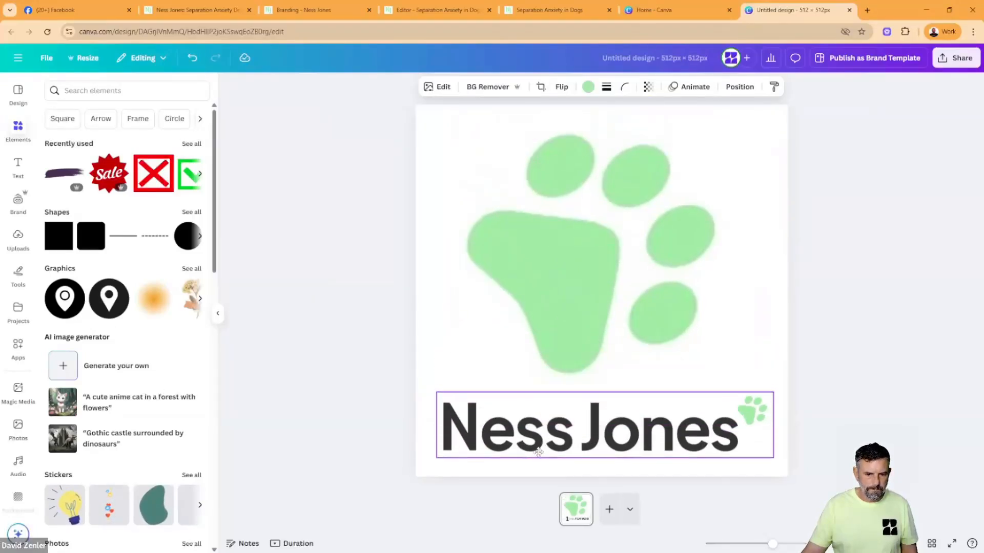
{"action": "left_click", "coordinate": [866, 316]}
- Download the favicon design as a JPG at 512 × 512 px
{"action": "left_click", "coordinate": [951, 69]}
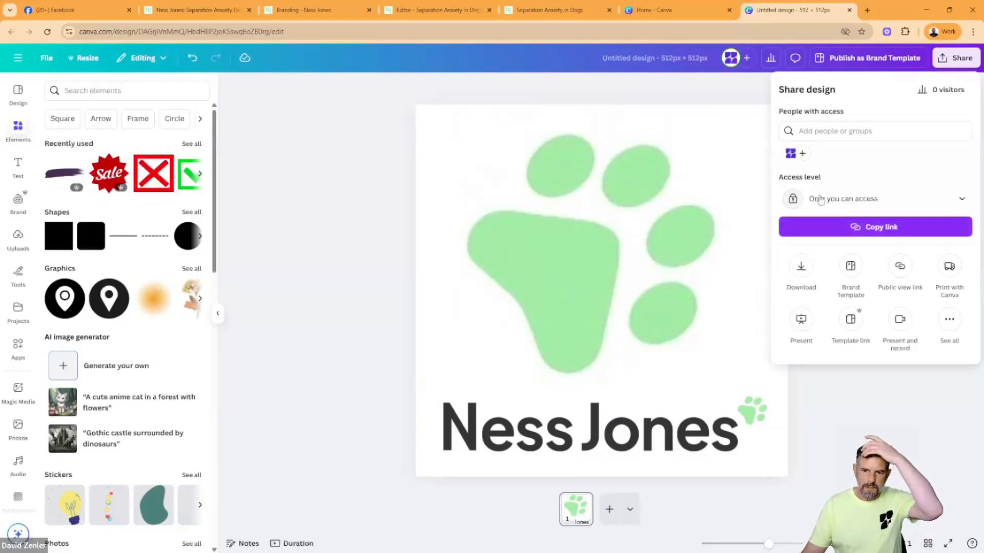
{"action": "left_click", "coordinate": [802, 269]}
{"action": "left_click", "coordinate": [883, 136]}
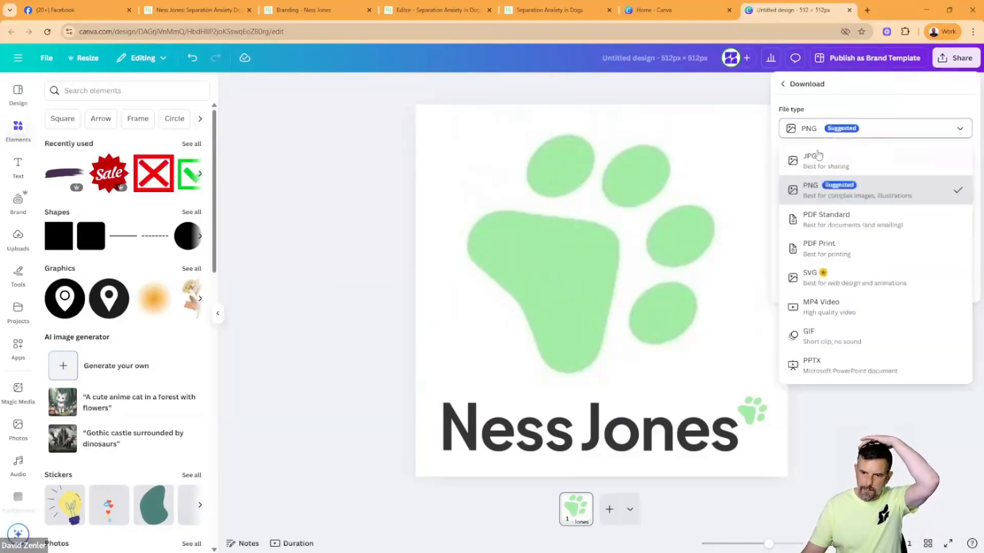
{"action": "left_click", "coordinate": [812, 157]}
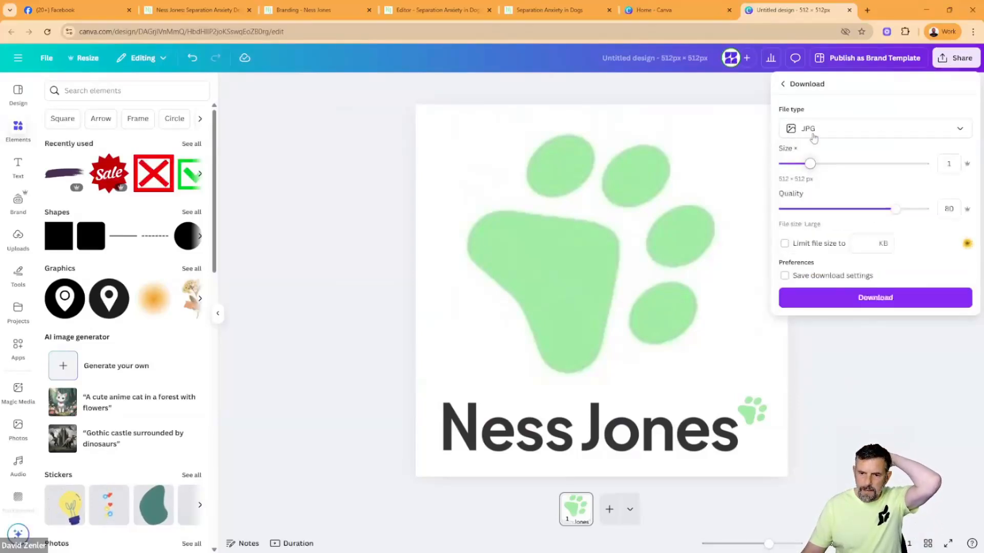
{"action": "left_click", "coordinate": [874, 300]}
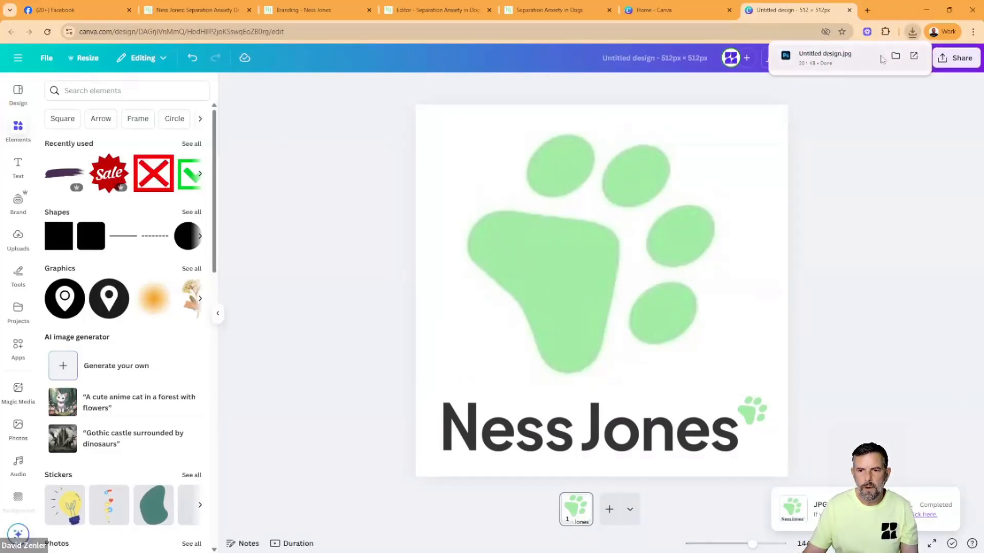
- Rename the downloaded JPG to the brand name followed by "FAV" and move it to the Desktop folder
{"action": "left_click", "coordinate": [892, 59]}
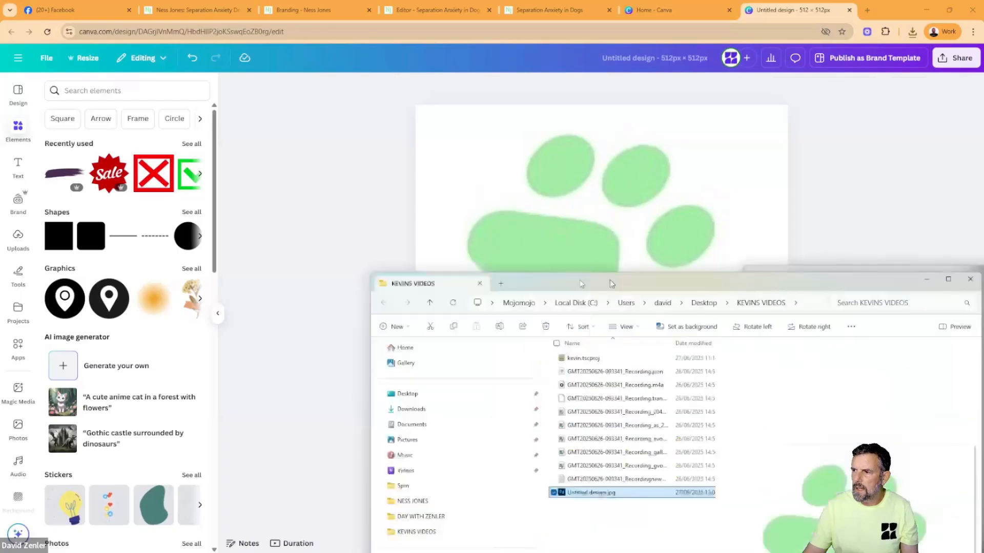
{"action": "key", "text": "F2"}
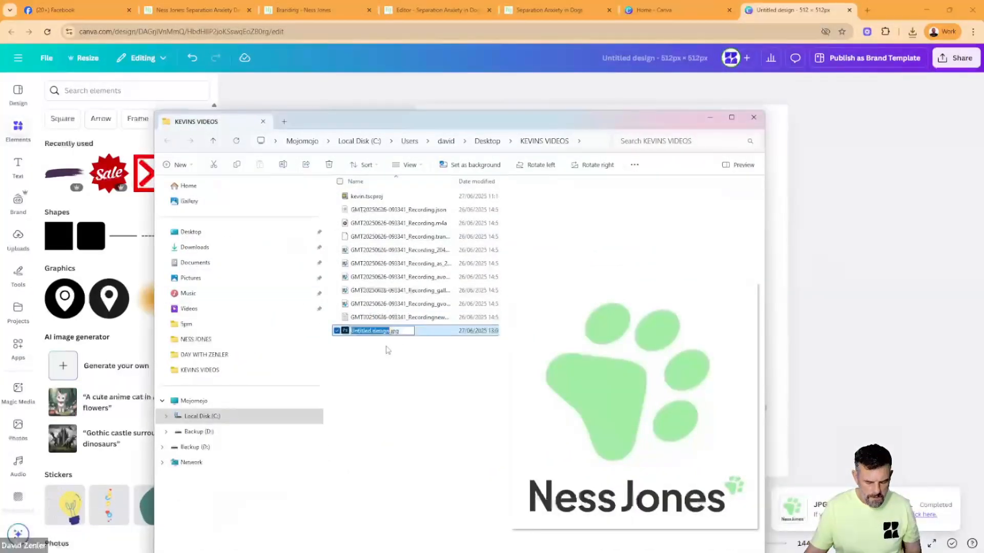
{"action": "type", "text": "Ne"}
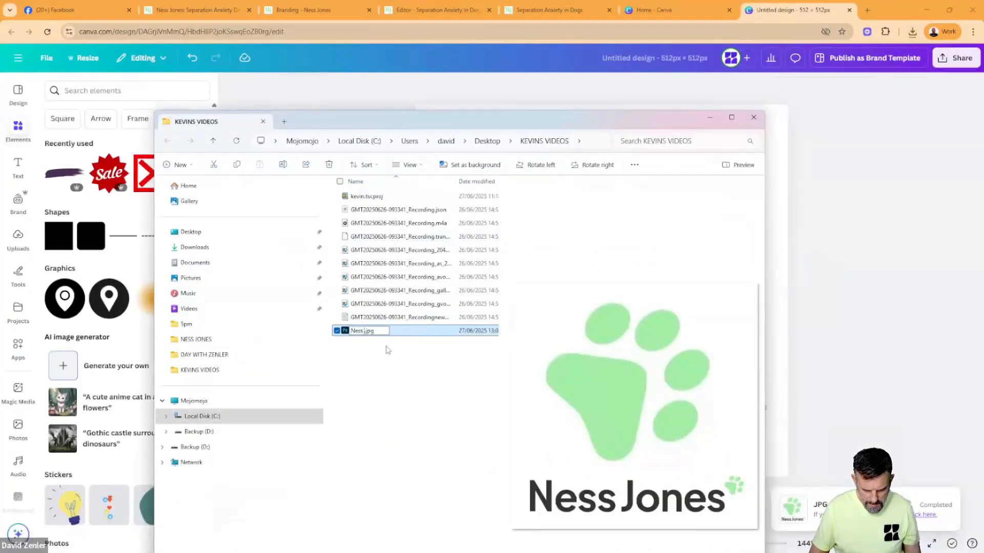
{"action": "type", "text": "ss Jones F"}
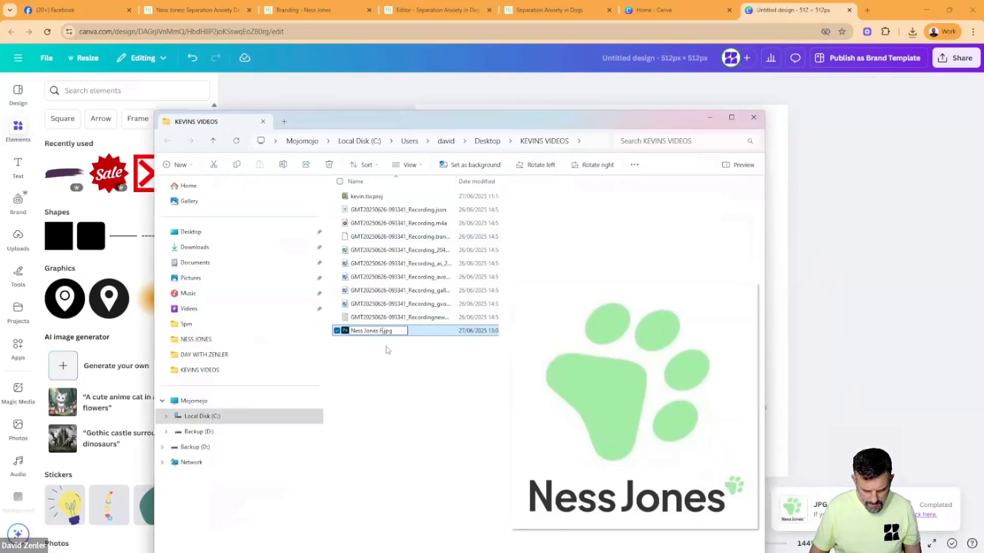
{"action": "type", "text": "AV"}
{"action": "left_click", "coordinate": [388, 350]}
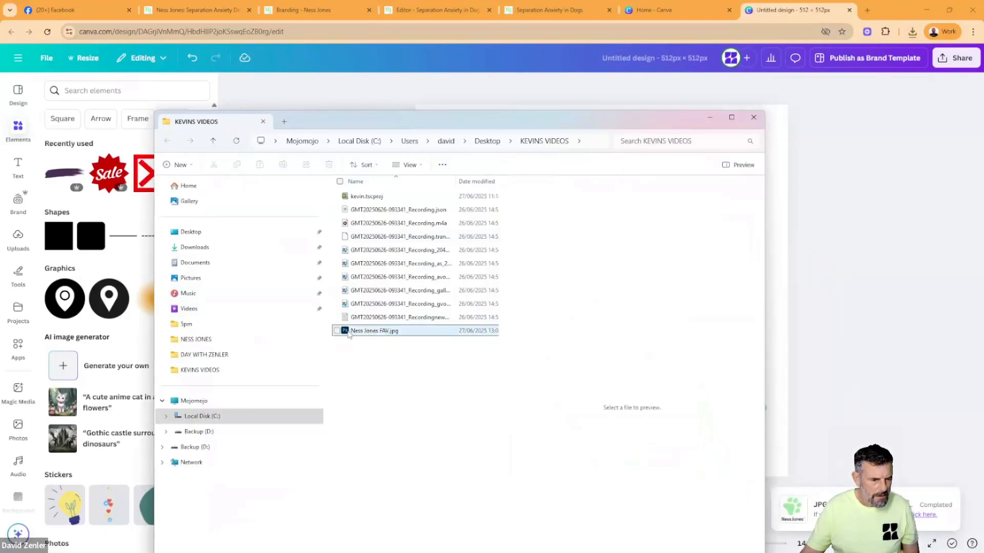
{"action": "left_click_drag", "start_coordinate": [349, 333], "coordinate": [192, 232]}
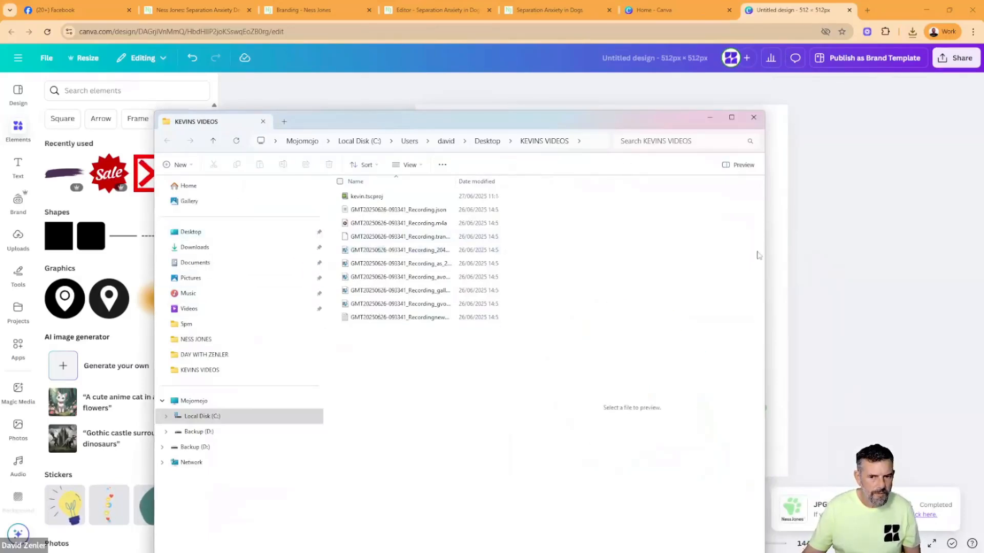
{"action": "left_click", "coordinate": [753, 117]}
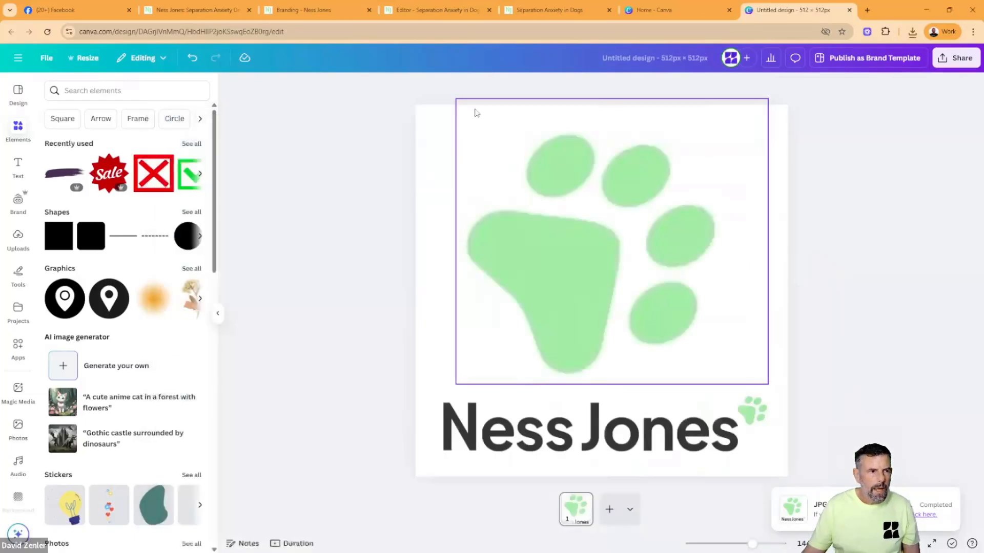
- Switch to Zenler's Branding page and try to upload the FAV JPG from the Desktop as the site favicon, showing all file types
{"action": "left_click", "coordinate": [553, 12]}
{"action": "left_click", "coordinate": [440, 11]}
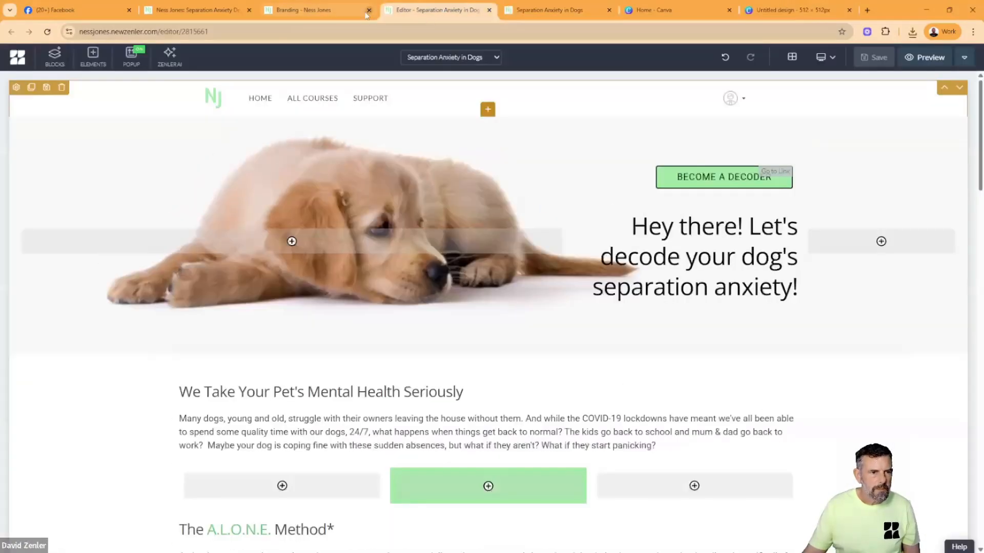
{"action": "left_click", "coordinate": [215, 11]}
{"action": "left_click", "coordinate": [285, 11]}
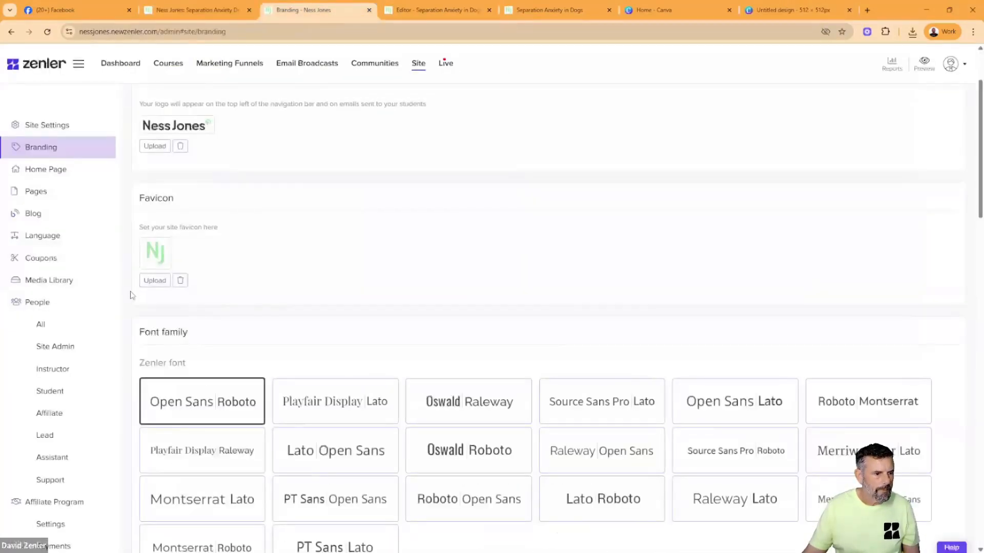
{"action": "left_click", "coordinate": [155, 280]}
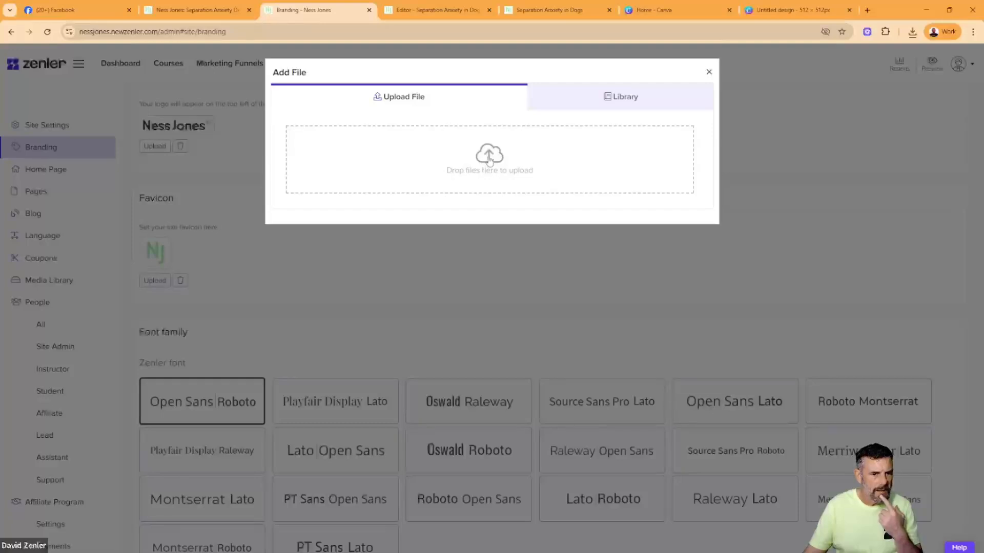
{"action": "left_click", "coordinate": [489, 161]}
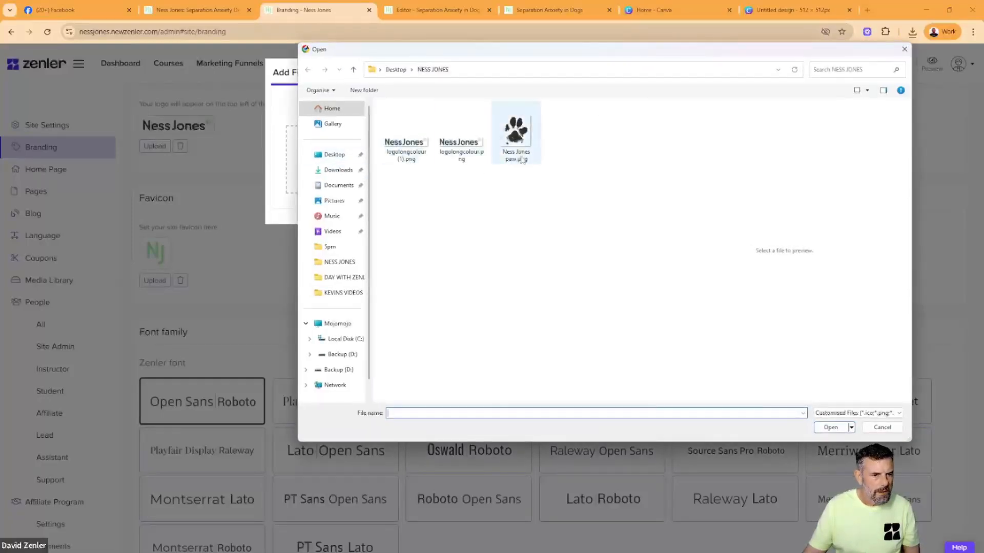
{"action": "left_click", "coordinate": [332, 155]}
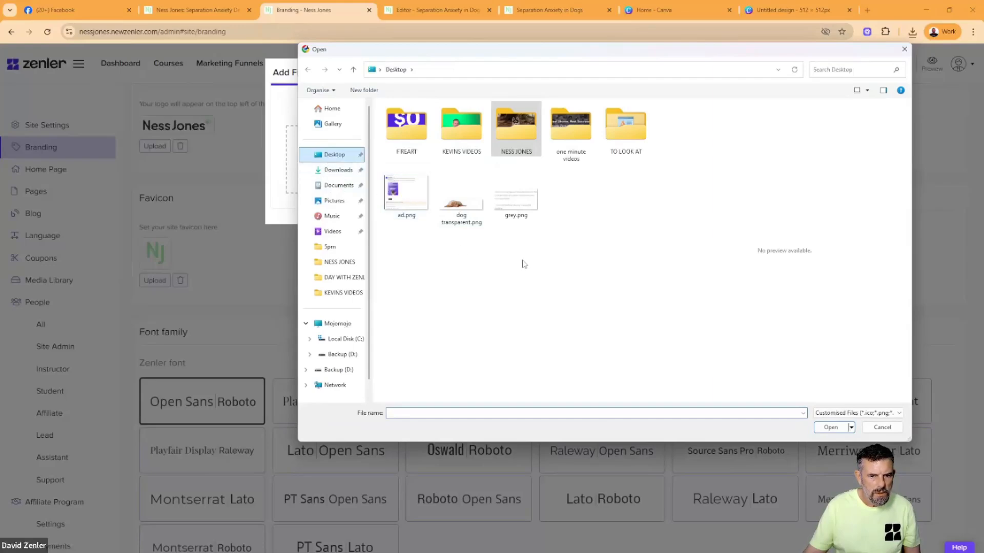
{"action": "left_click", "coordinate": [856, 413]}
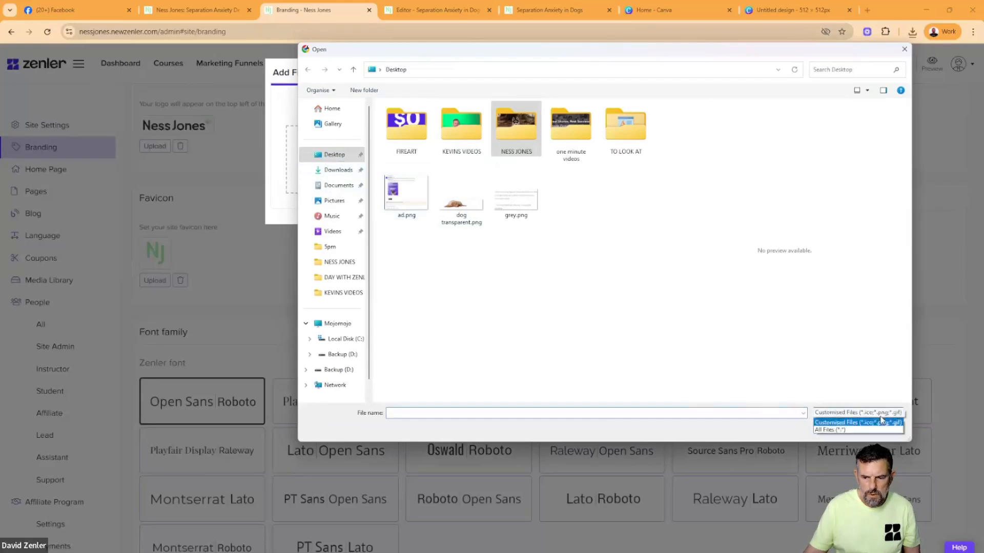
{"action": "left_click", "coordinate": [828, 430]}
{"action": "left_click", "coordinate": [614, 191]}
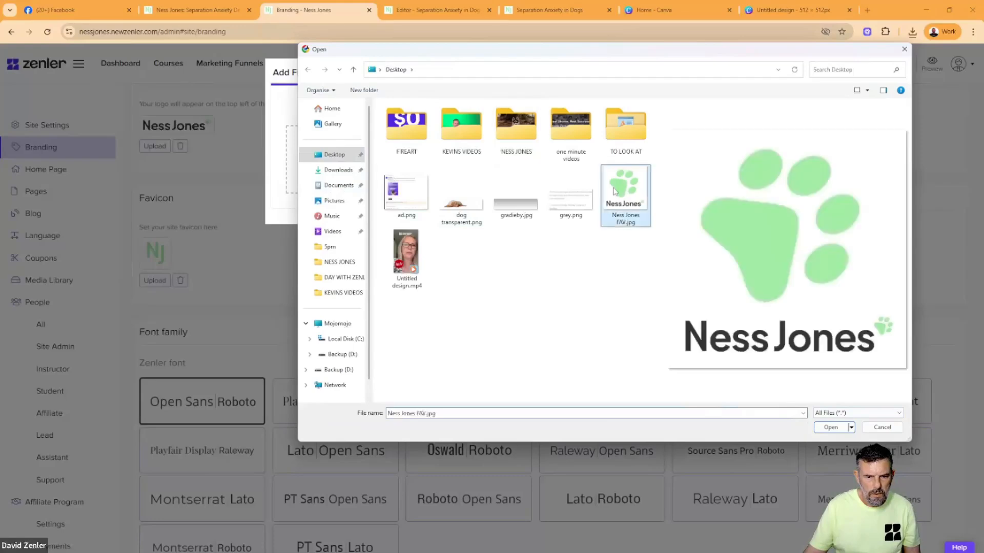
{"action": "left_click", "coordinate": [831, 428]}
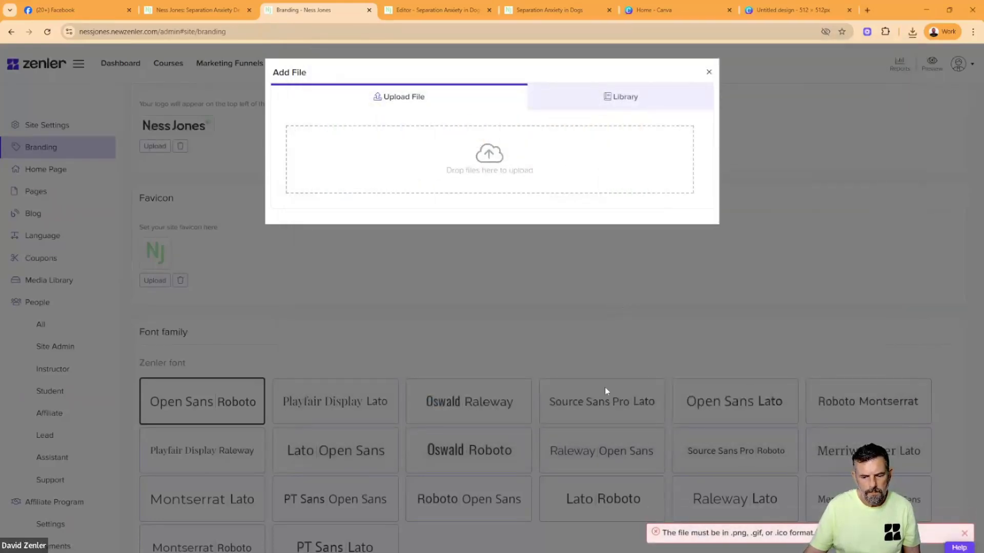
{"action": "left_click_drag", "start_coordinate": [689, 535], "coordinate": [743, 538]}
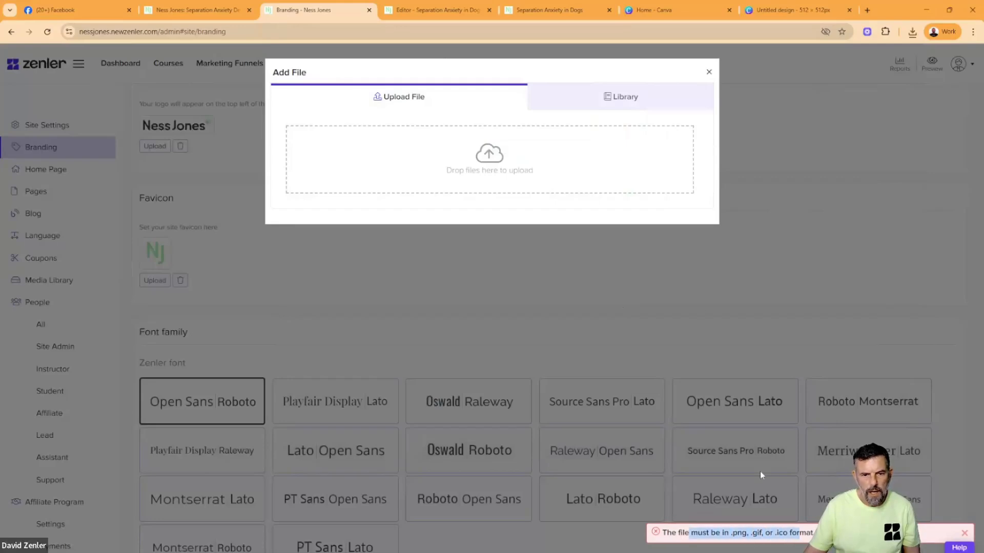
- Return to the Canva favicon design and download it as a PNG at 512 × 512 px
{"action": "left_click", "coordinate": [759, 11]}
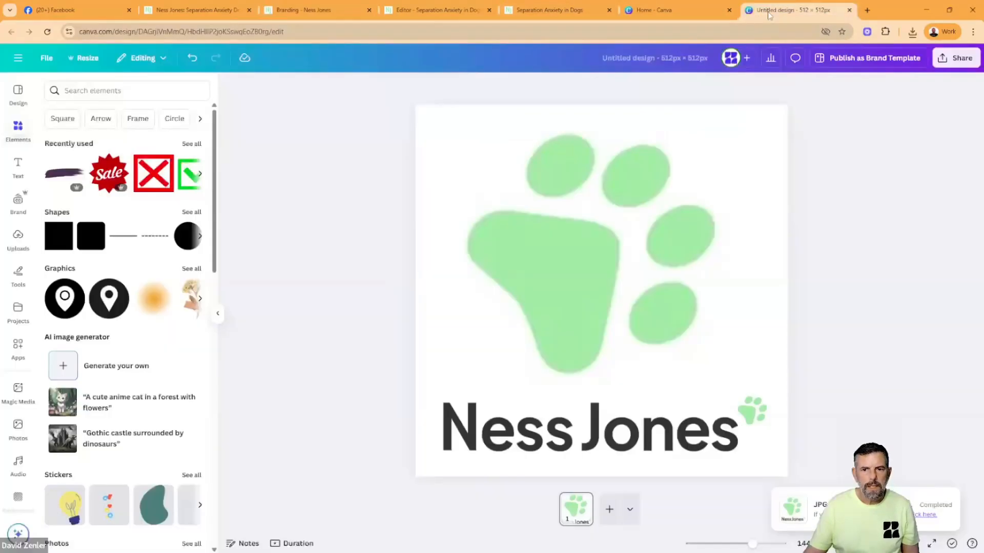
{"action": "left_click", "coordinate": [956, 58]}
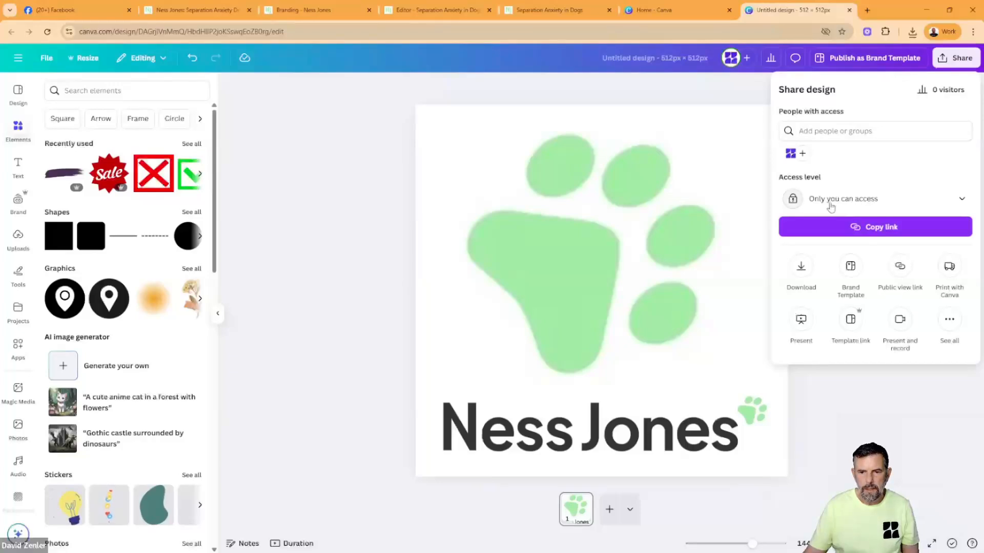
{"action": "left_click", "coordinate": [801, 267]}
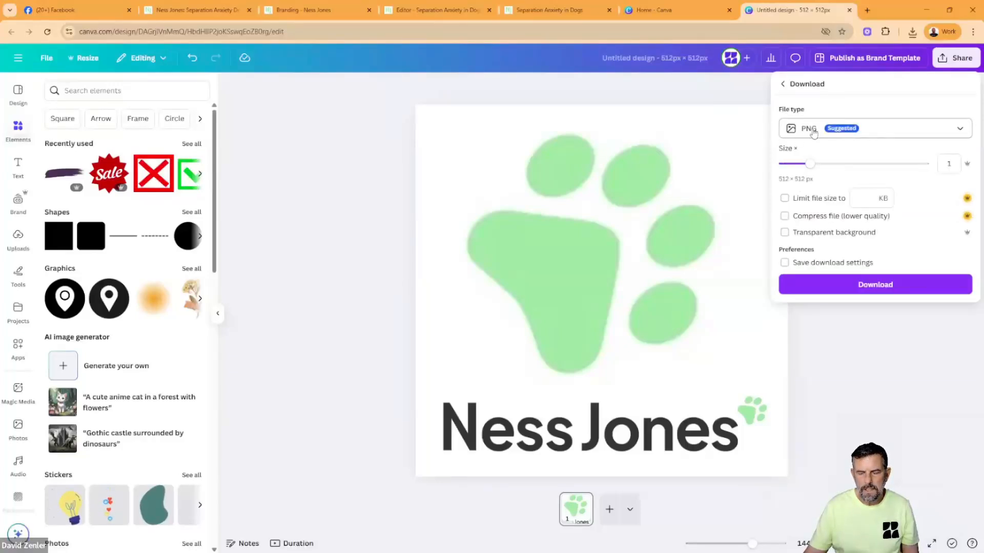
{"action": "left_click", "coordinate": [869, 133]}
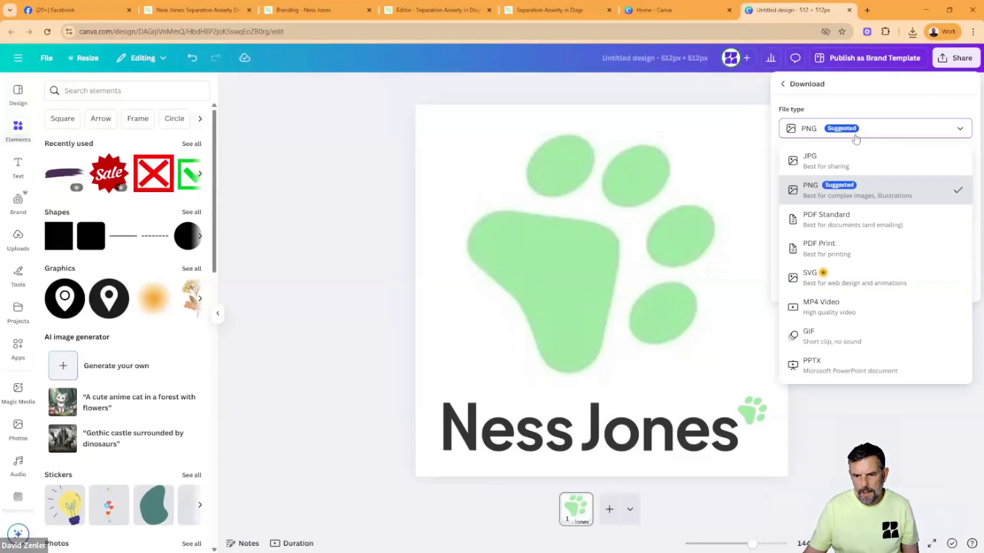
{"action": "left_click", "coordinate": [809, 163]}
{"action": "left_click", "coordinate": [836, 132]}
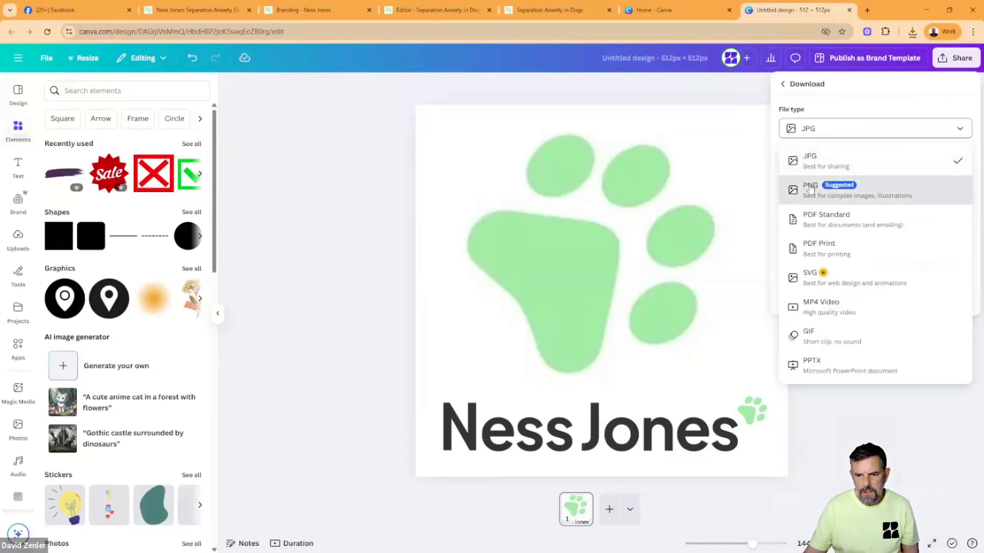
{"action": "left_click", "coordinate": [809, 190]}
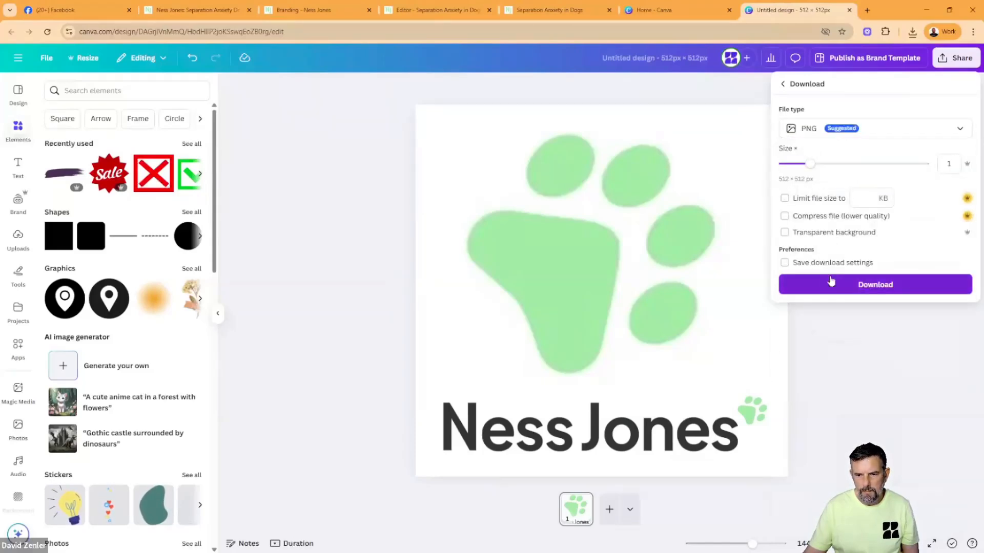
{"action": "left_click", "coordinate": [875, 293]}
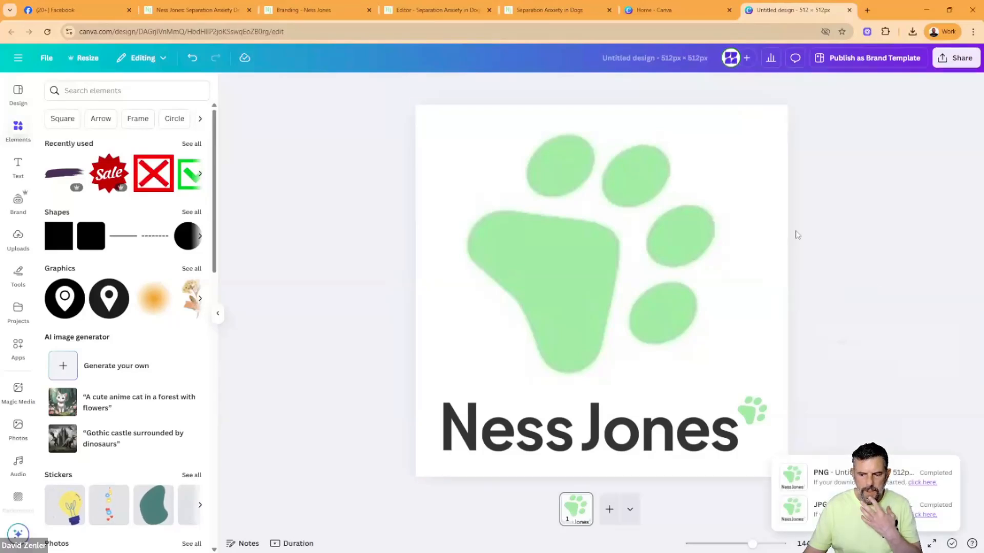
- Rename the downloaded PNG to the brand name followed by "FAV" and move it to the Desktop folder
{"action": "left_click", "coordinate": [912, 32]}
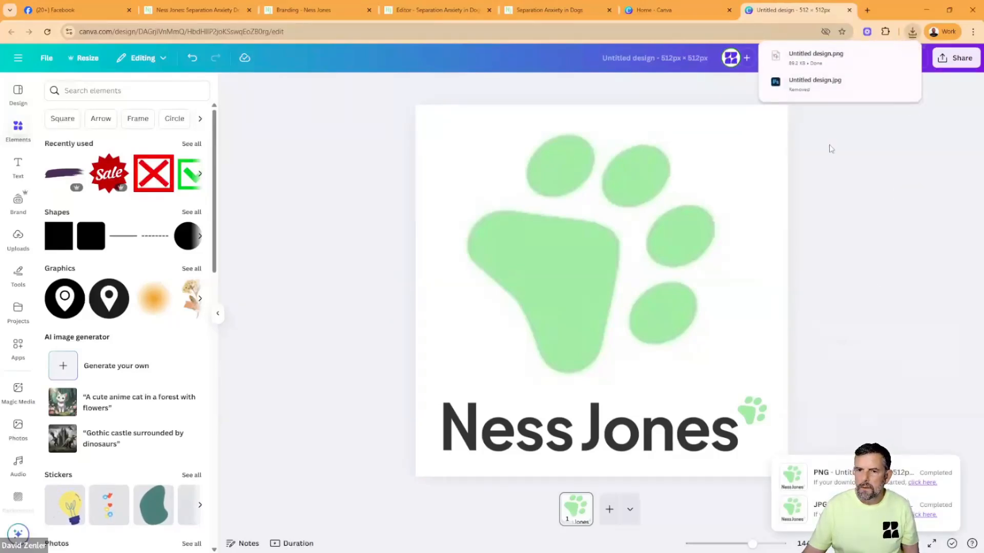
{"action": "left_click", "coordinate": [886, 55]}
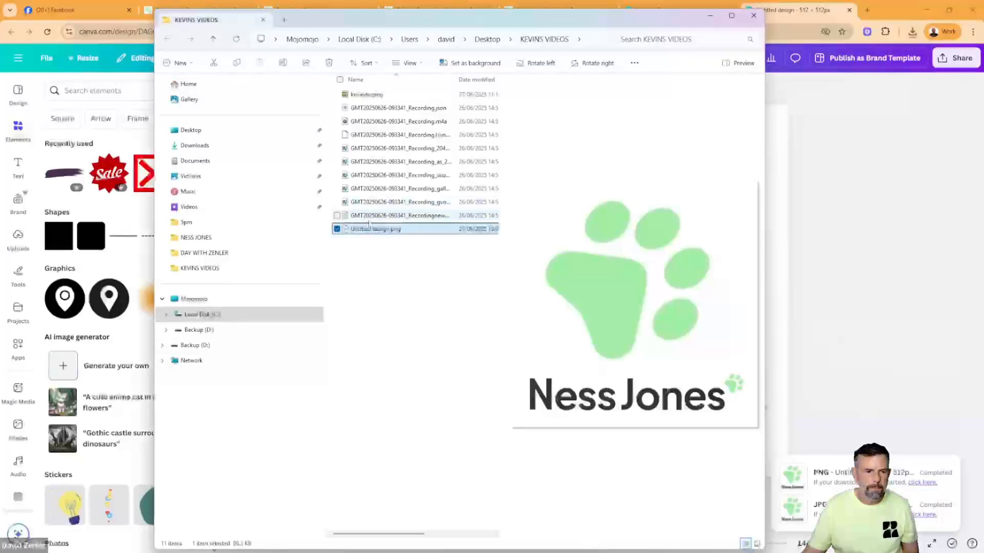
{"action": "left_click", "coordinate": [374, 228]}
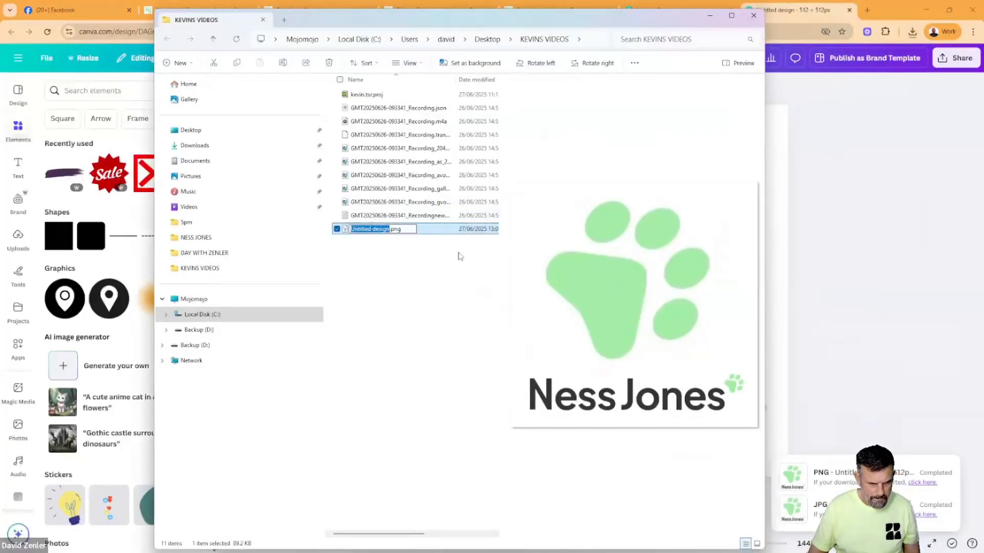
{"action": "type", "text": "Ness Jones FAV"}
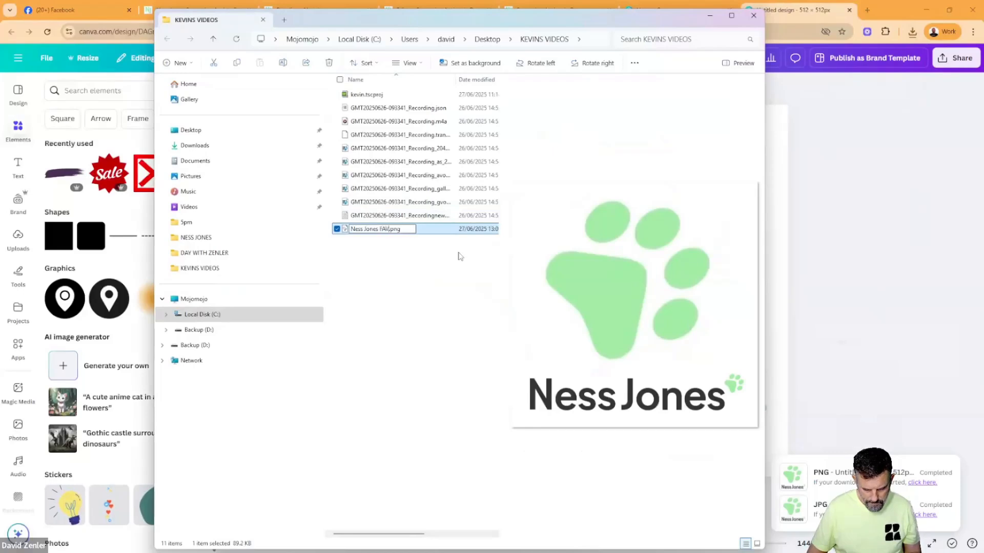
{"action": "left_click", "coordinate": [396, 275]}
{"action": "left_click_drag", "start_coordinate": [352, 230], "coordinate": [197, 134]}
{"action": "left_click", "coordinate": [814, 151]}
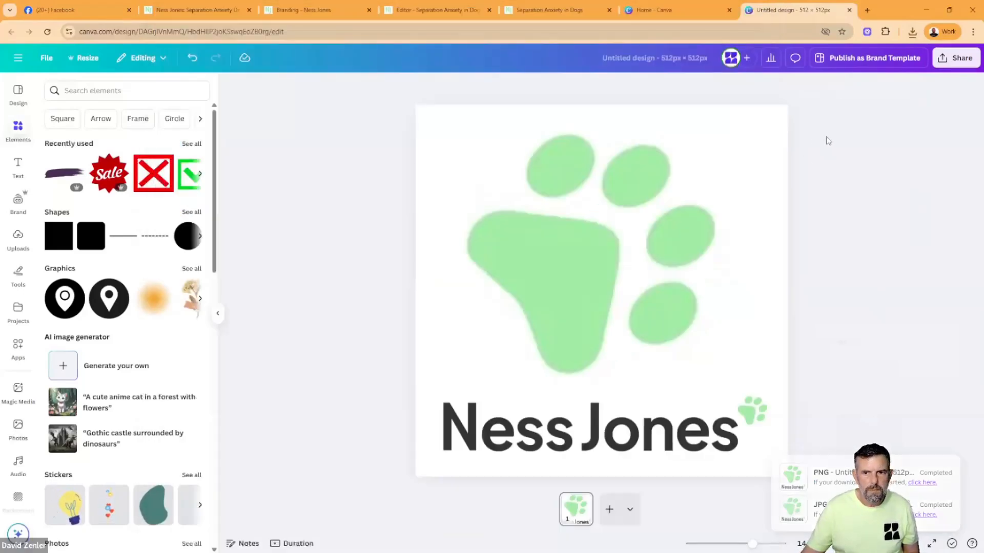
- Upload the FAV PNG from the Desktop as the site favicon on Zenler's Branding page and save the branding settings
{"action": "left_click", "coordinate": [592, 9]}
{"action": "left_click", "coordinate": [438, 10]}
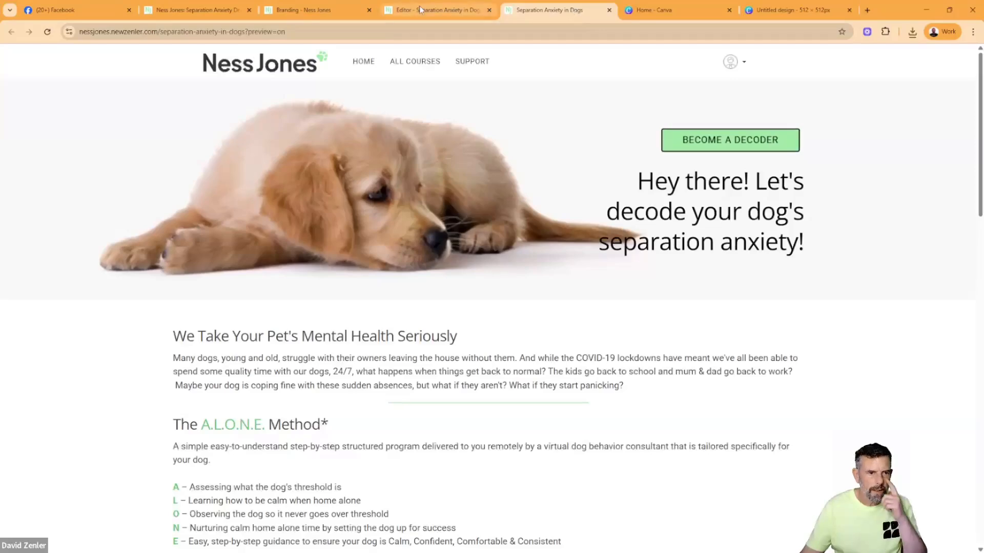
{"action": "left_click", "coordinate": [300, 9]}
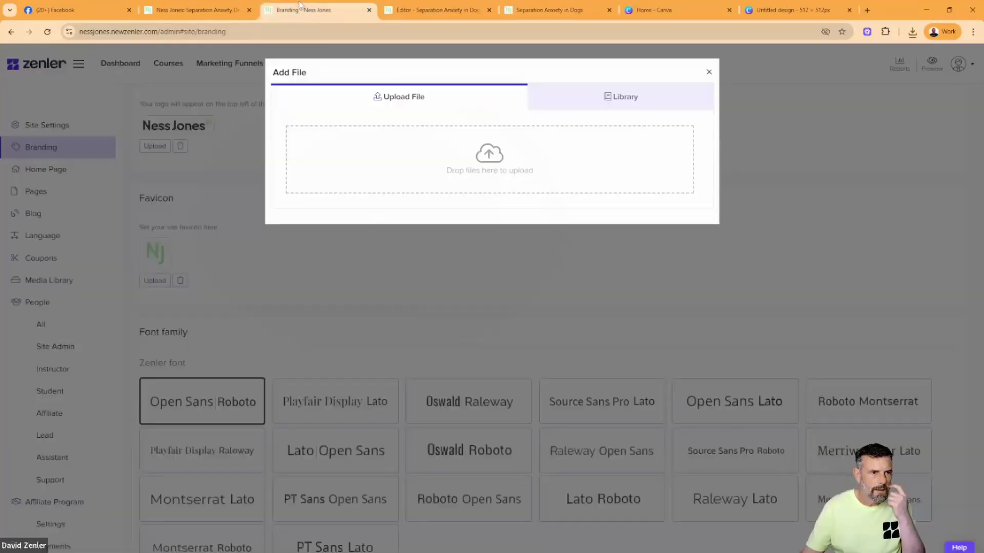
{"action": "left_click", "coordinate": [488, 160]}
{"action": "left_click", "coordinate": [570, 192]}
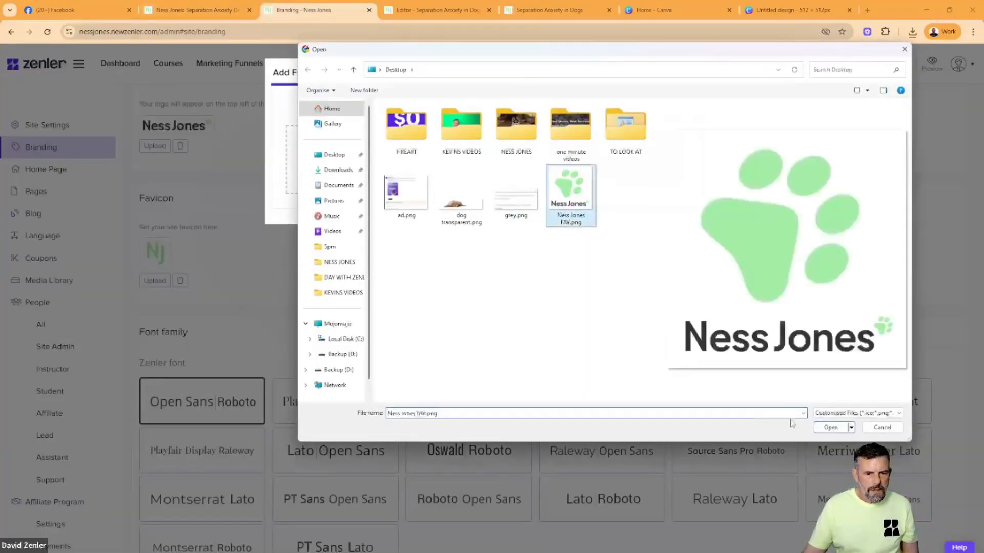
{"action": "left_click", "coordinate": [831, 428]}
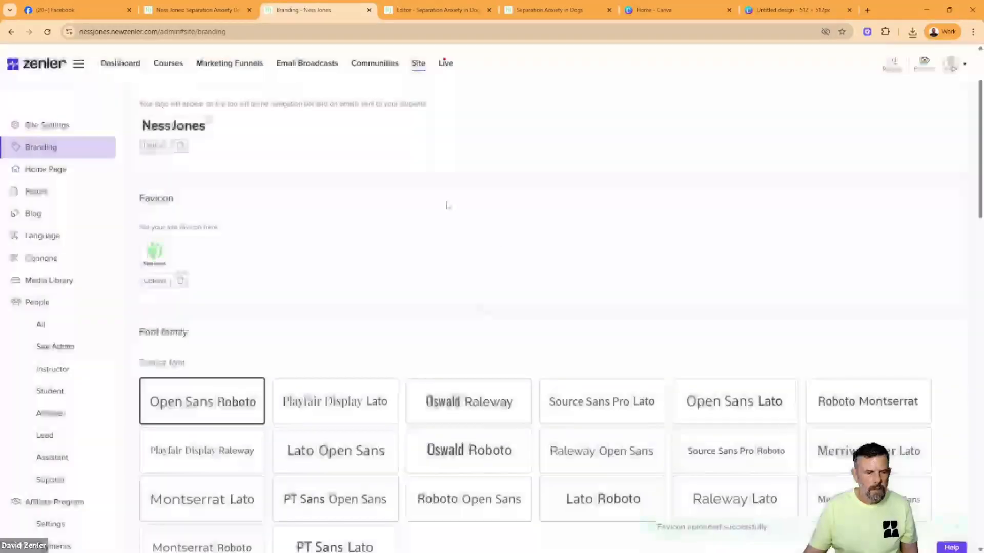
{"action": "scroll", "coordinate": [379, 318], "scroll_direction": "down", "scroll_amount": 6}
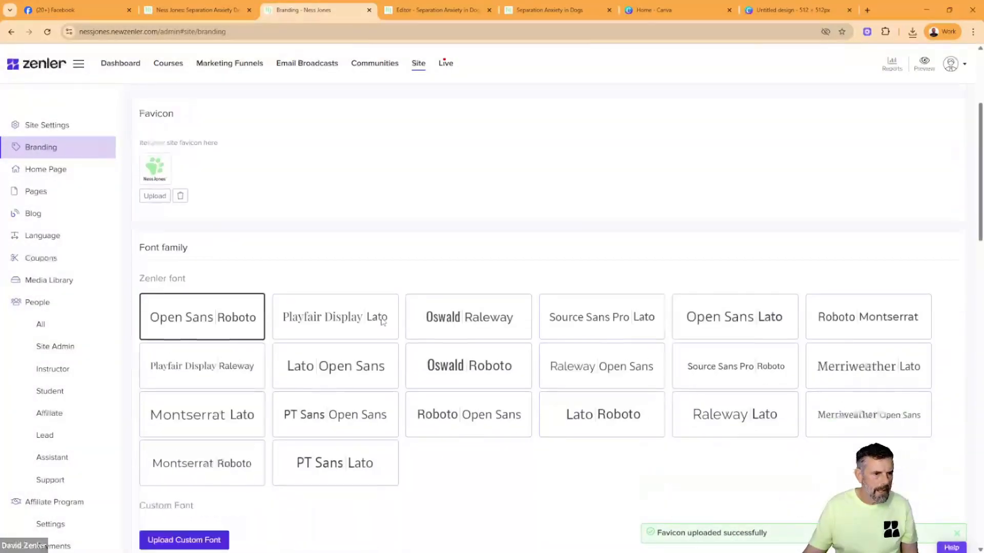
{"action": "scroll", "coordinate": [392, 364], "scroll_direction": "down", "scroll_amount": 2}
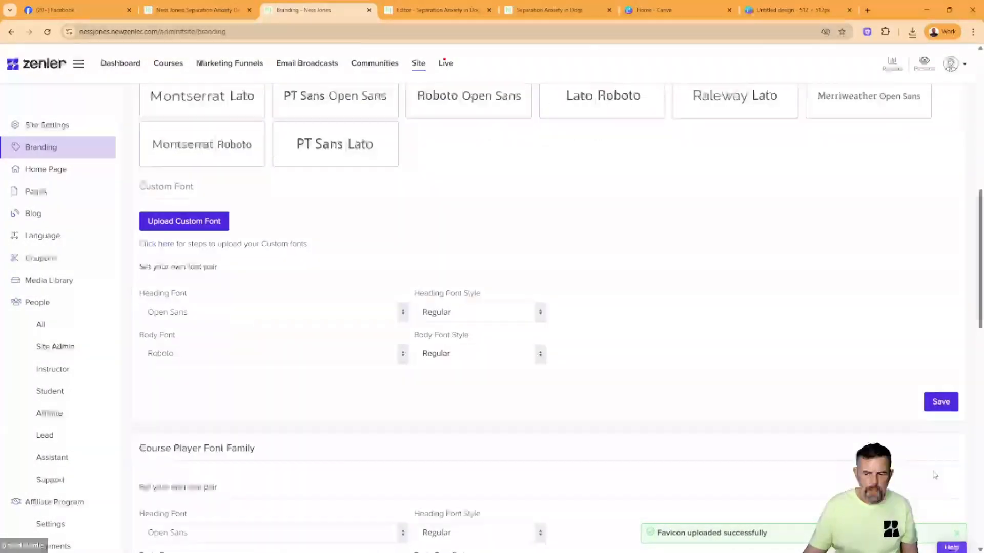
{"action": "left_click", "coordinate": [940, 404]}
- Reload the Separation Anxiety in Dogs preview to check its favicon and compare it with the original website
{"action": "left_click", "coordinate": [439, 11]}
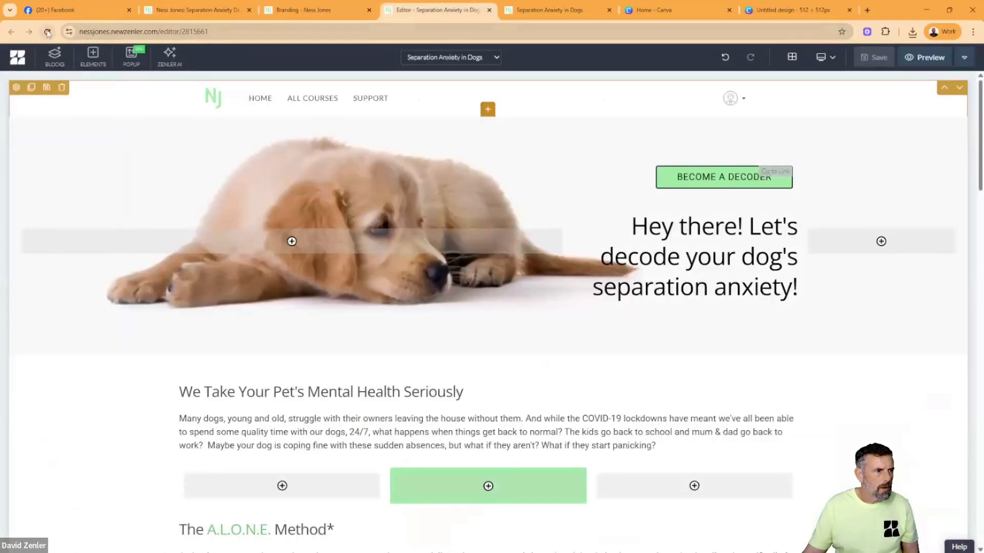
{"action": "left_click", "coordinate": [561, 11]}
{"action": "left_click", "coordinate": [47, 33]}
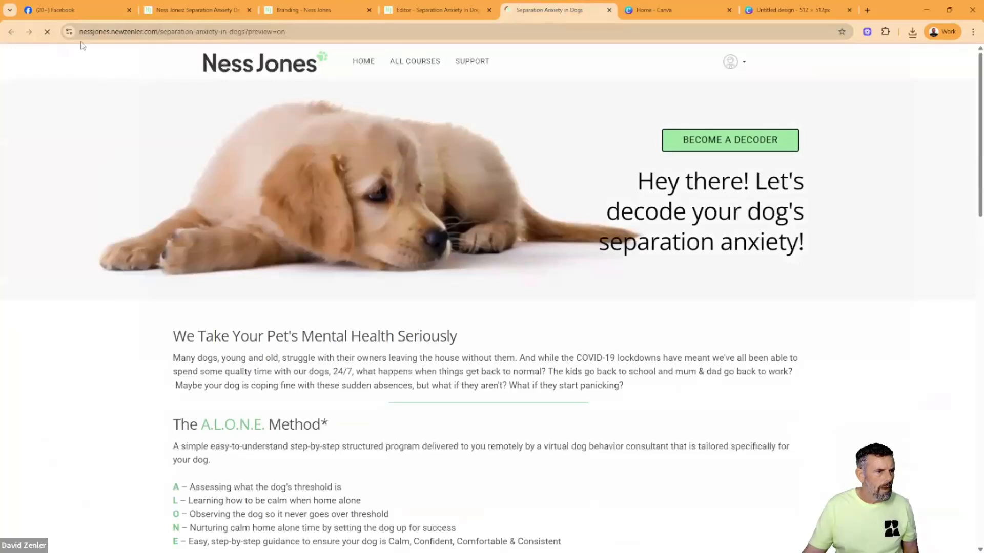
{"action": "left_click", "coordinate": [86, 33]}
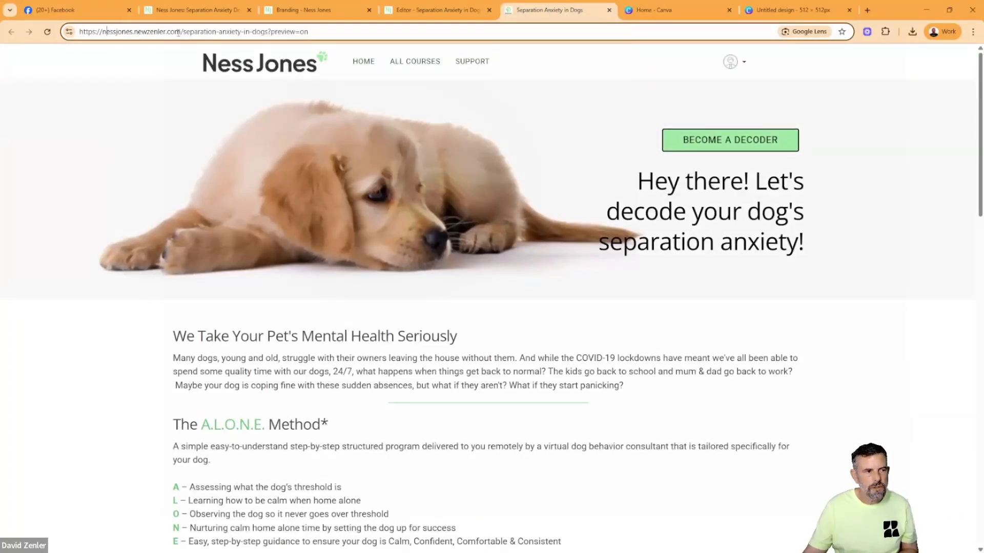
{"action": "left_click", "coordinate": [198, 11]}
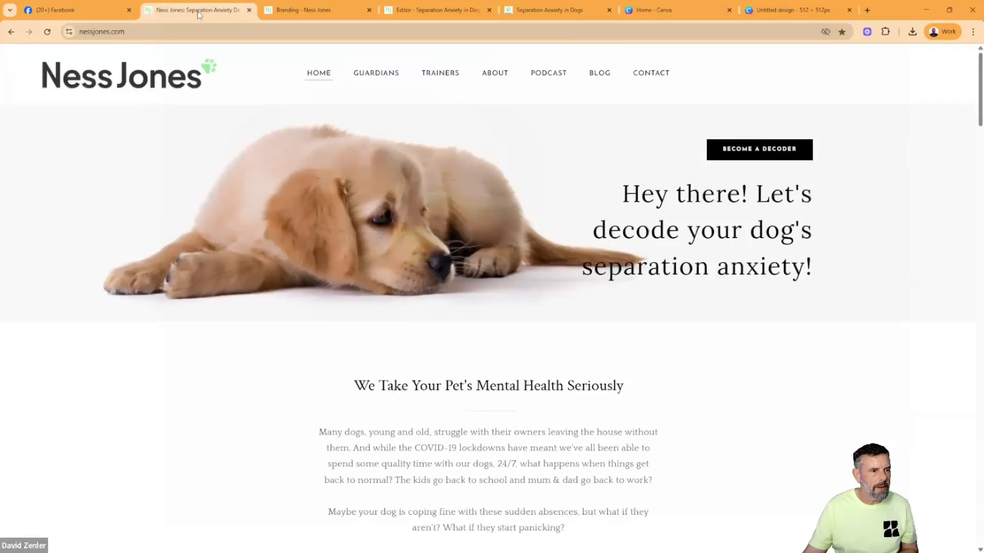
- Review Zenler's list of site pages, examining the Separation Anxiety in Dogs and Home Page entries
{"action": "left_click", "coordinate": [299, 10]}
{"action": "left_click", "coordinate": [47, 191]}
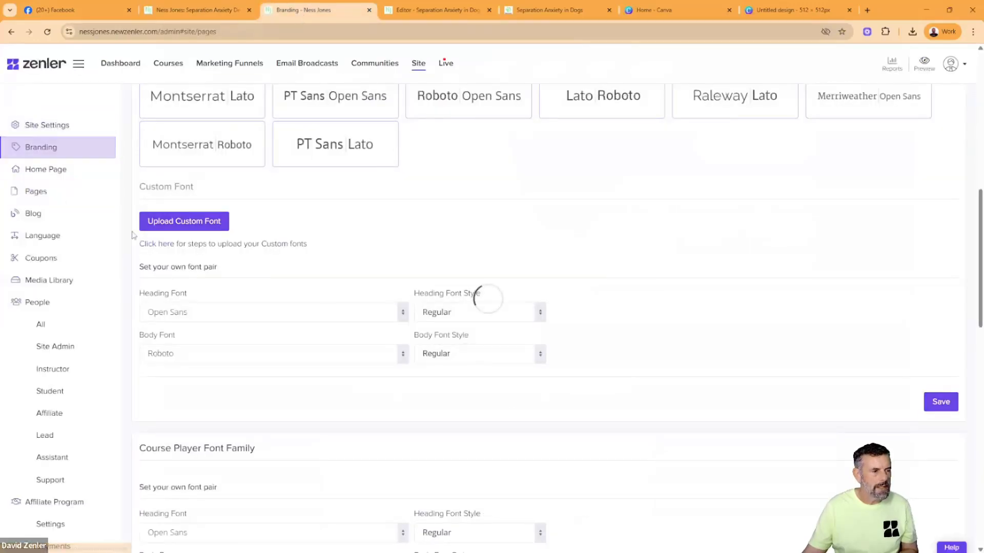
{"action": "scroll", "coordinate": [413, 200], "scroll_direction": "up", "scroll_amount": 7}
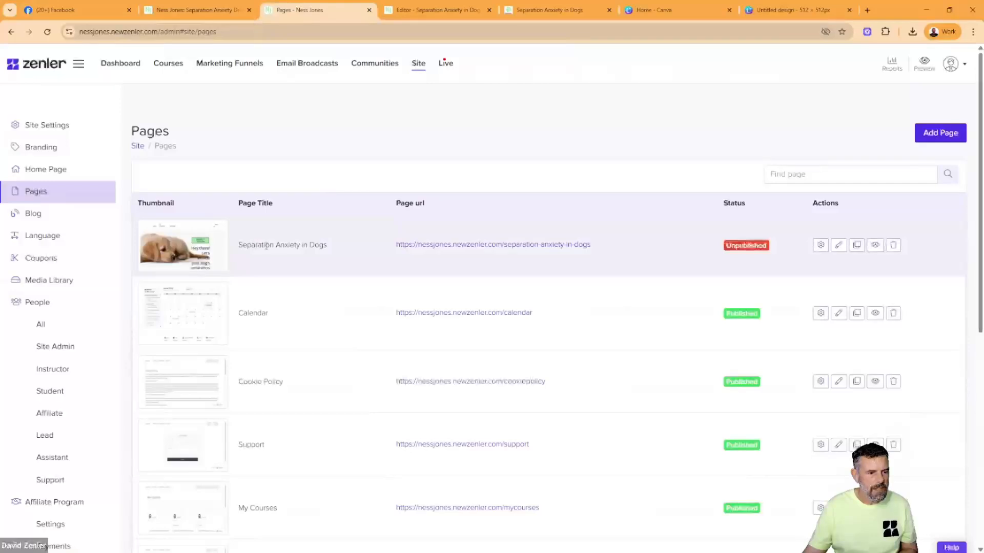
{"action": "left_click_drag", "start_coordinate": [335, 250], "coordinate": [255, 245]}
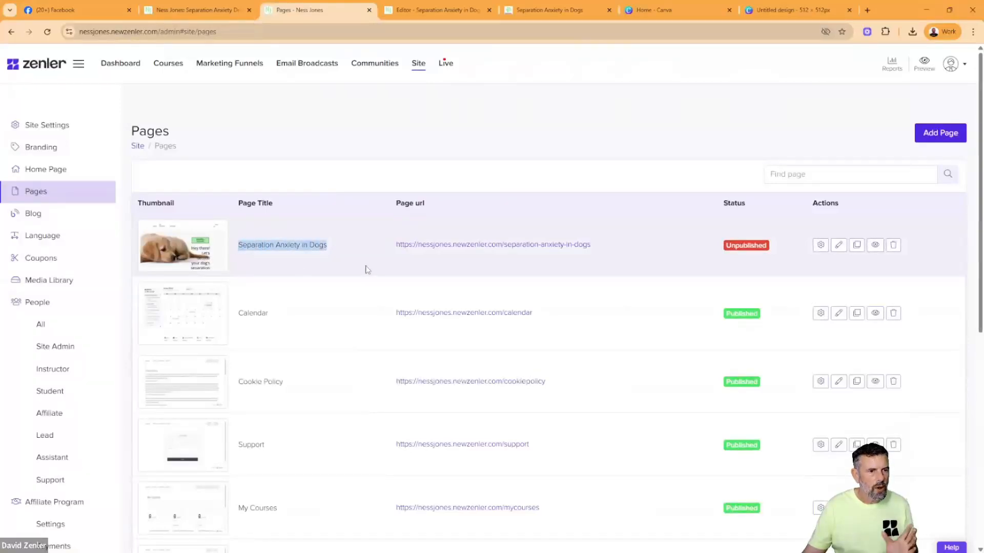
{"action": "scroll", "coordinate": [367, 270], "scroll_direction": "down", "scroll_amount": 8}
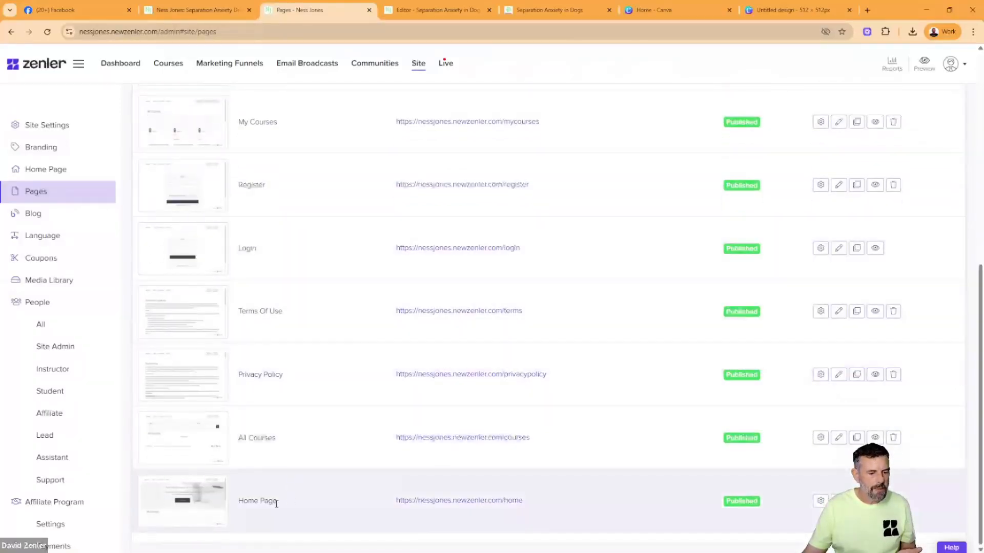
{"action": "left_click_drag", "start_coordinate": [276, 502], "coordinate": [244, 500]}
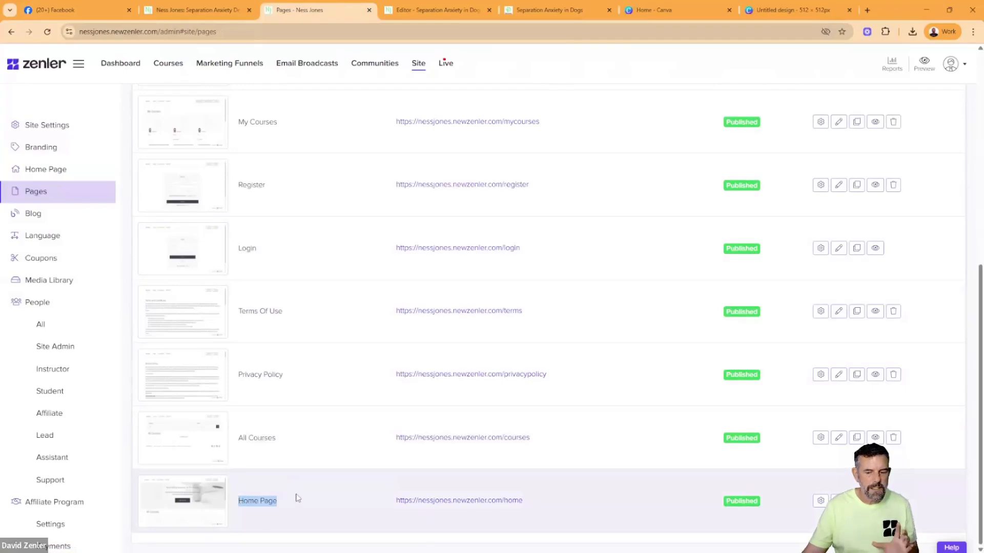
{"action": "scroll", "coordinate": [369, 413], "scroll_direction": "up", "scroll_amount": 8}
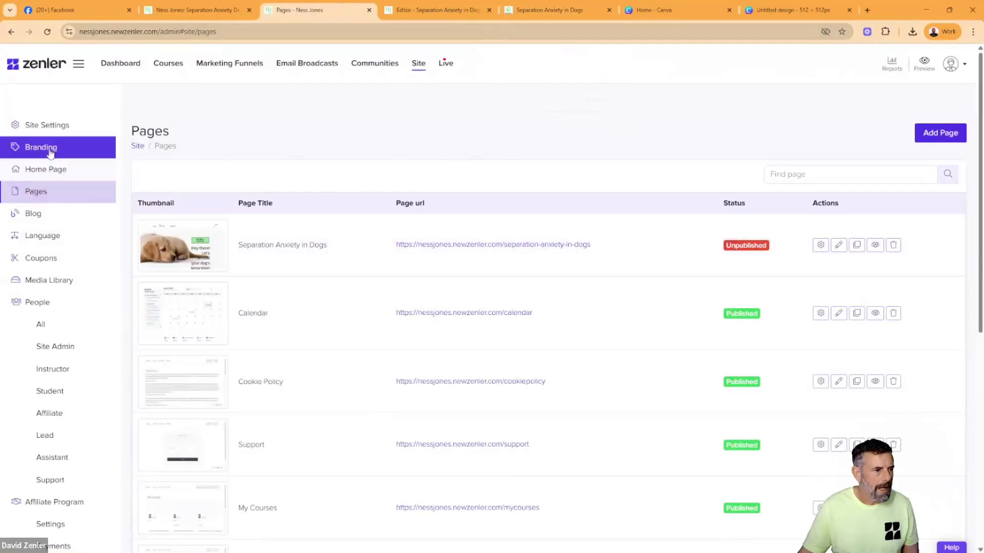
- Check the logo and favicon on the Branding page, and compare the preview's header with the original website's header
{"action": "left_click", "coordinate": [41, 147]}
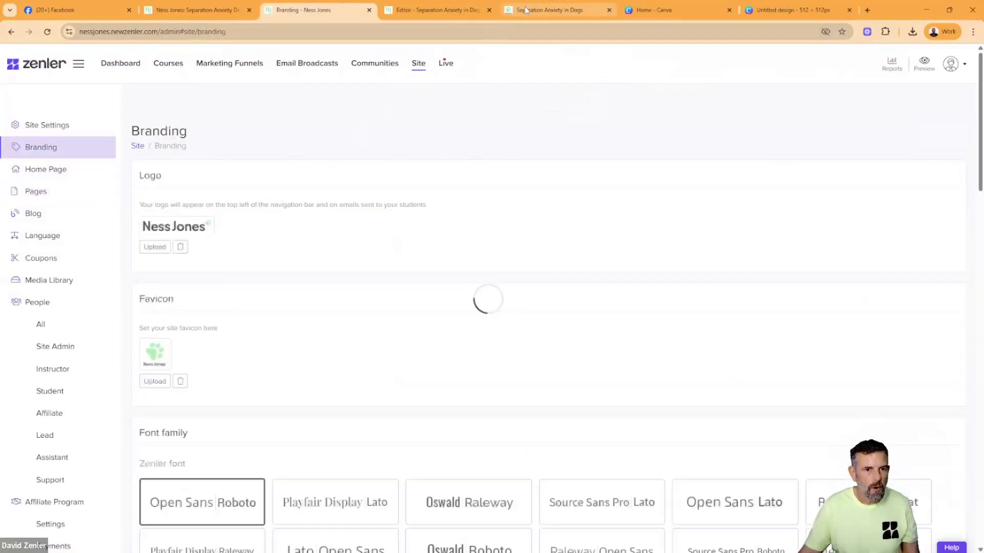
{"action": "left_click", "coordinate": [526, 10]}
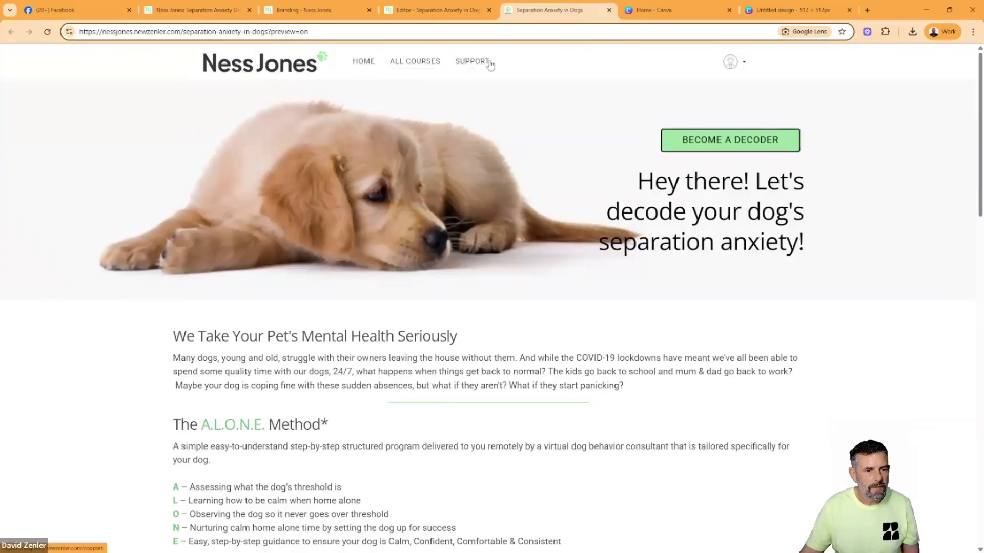
{"action": "left_click", "coordinate": [189, 10]}
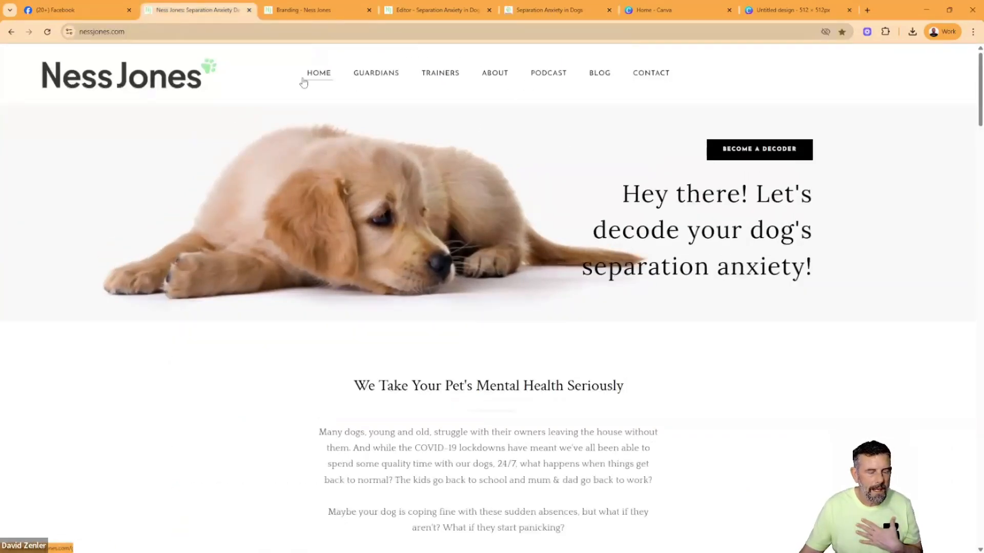
- Try the Full Width option on the site header block in the page editor and switch it back off
{"action": "left_click", "coordinate": [413, 11]}
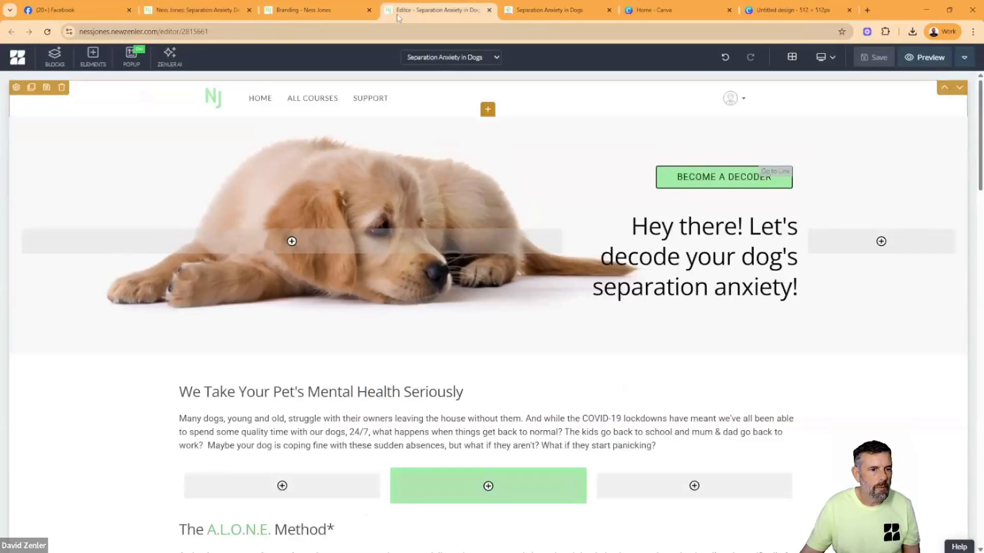
{"action": "left_click", "coordinate": [16, 87]}
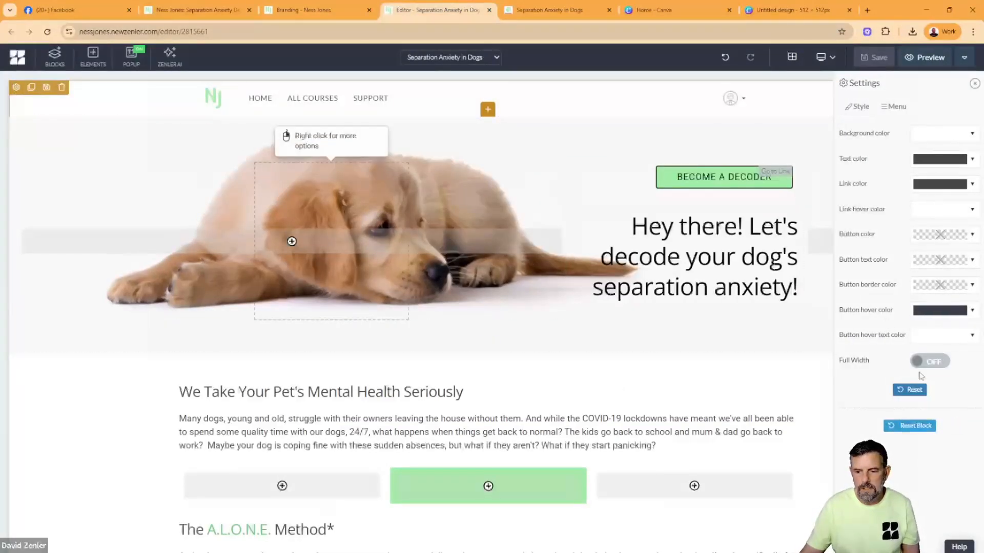
{"action": "left_click", "coordinate": [940, 362]}
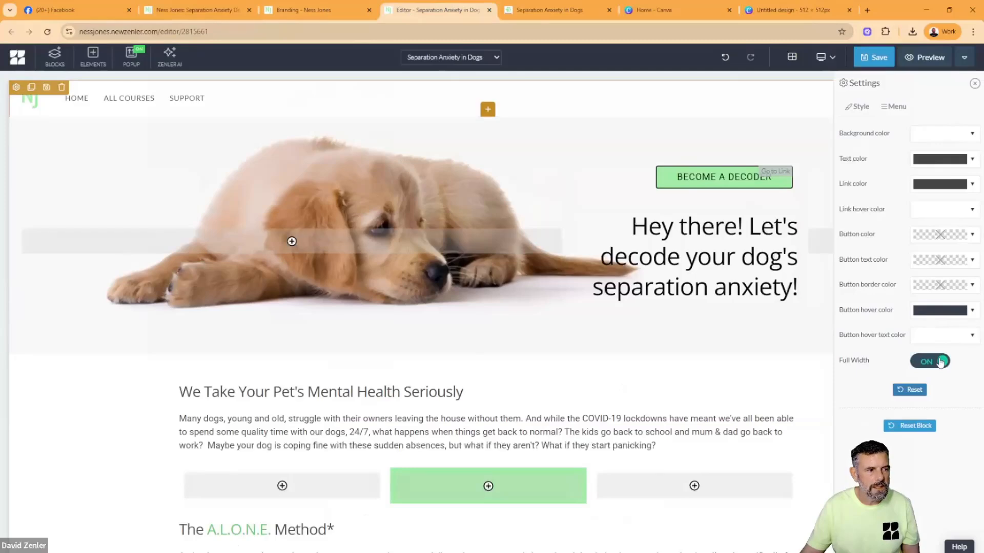
{"action": "left_click", "coordinate": [927, 366]}
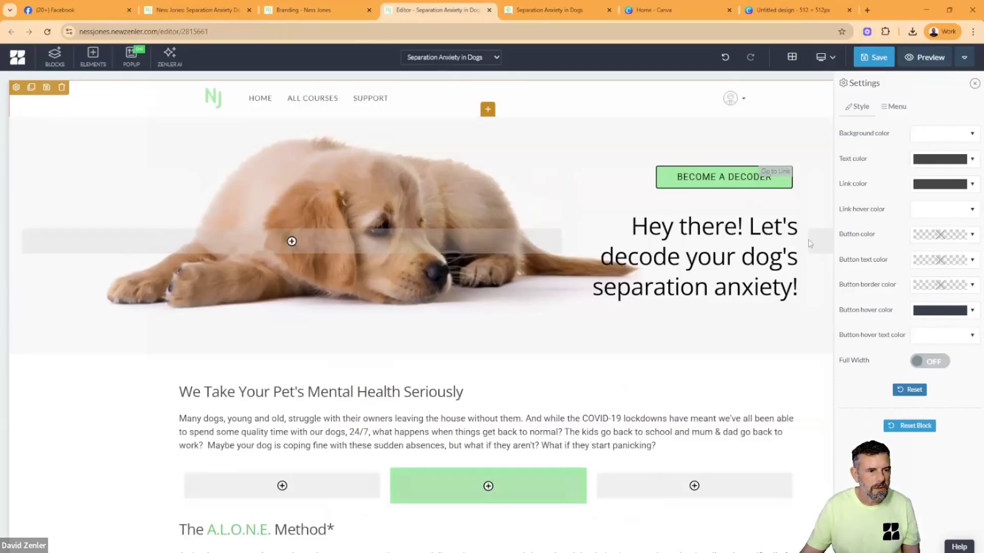
- Save the Separation Anxiety in Dogs page with the header block's Full Width option off
{"action": "left_click", "coordinate": [865, 61]}
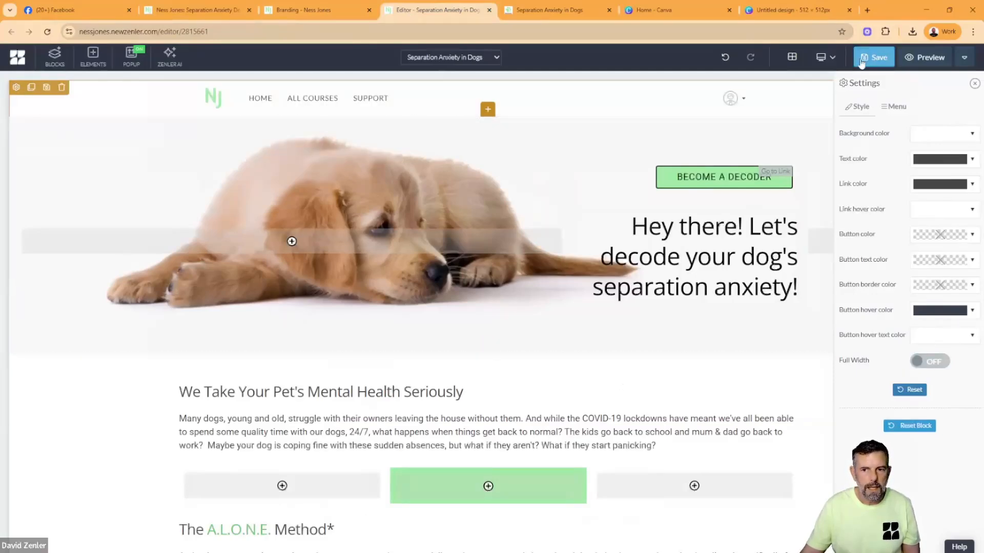
{"action": "left_click", "coordinate": [869, 61]}
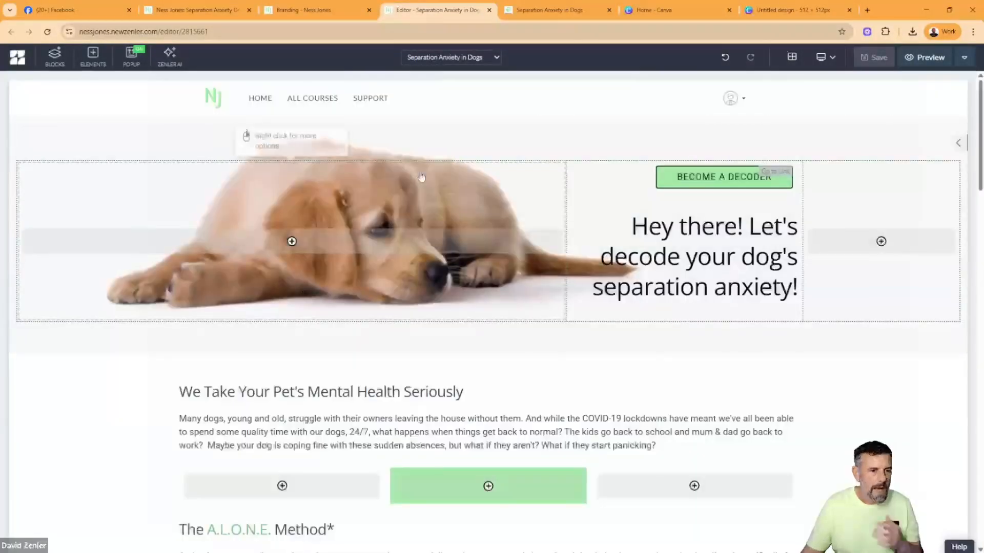
- Copy the Zenler site's root address from the Branding page and close the Canva, page preview and page editor tabs
{"action": "left_click", "coordinate": [306, 11]}
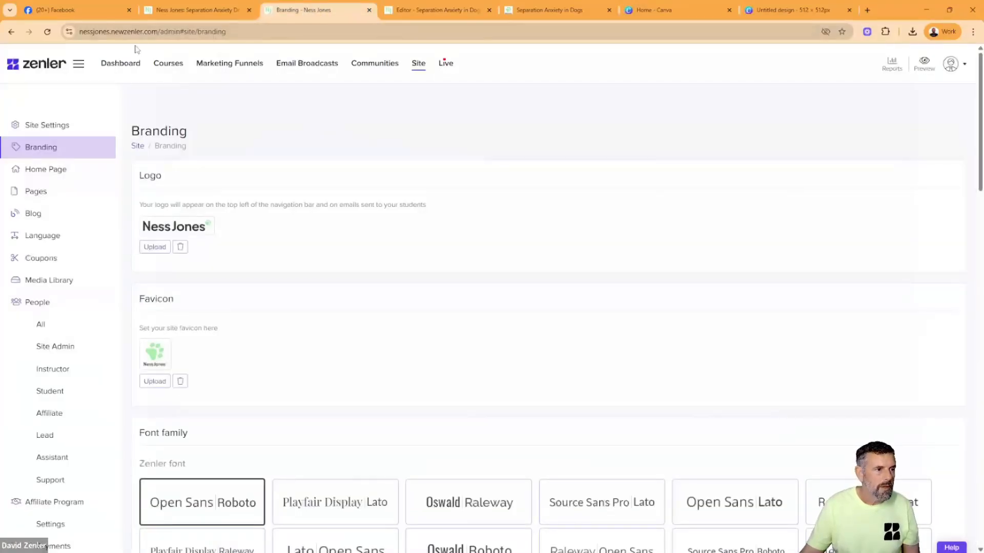
{"action": "left_click_drag", "start_coordinate": [158, 29], "coordinate": [77, 37]}
{"action": "key", "text": "ctrl+c"}
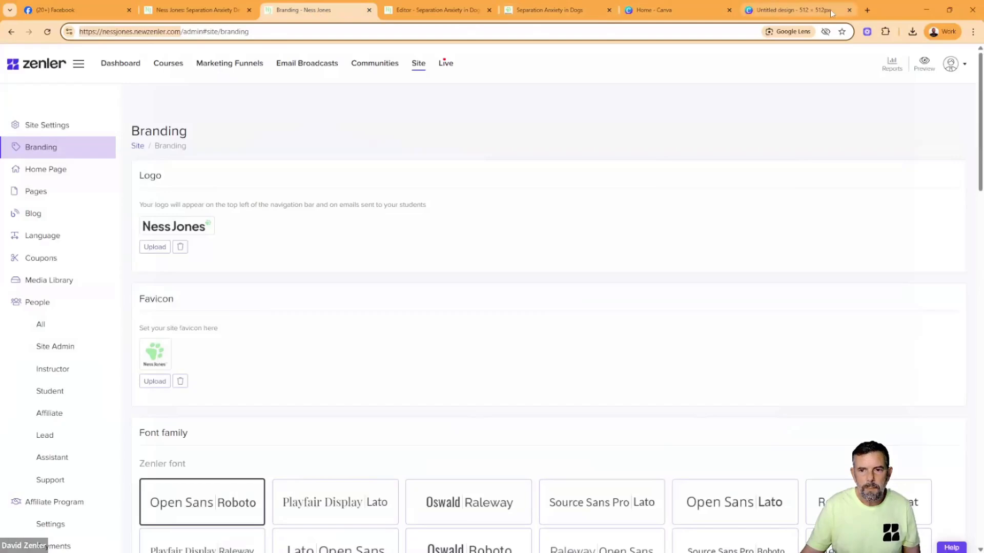
{"action": "left_click", "coordinate": [848, 10]}
{"action": "left_click", "coordinate": [729, 10]}
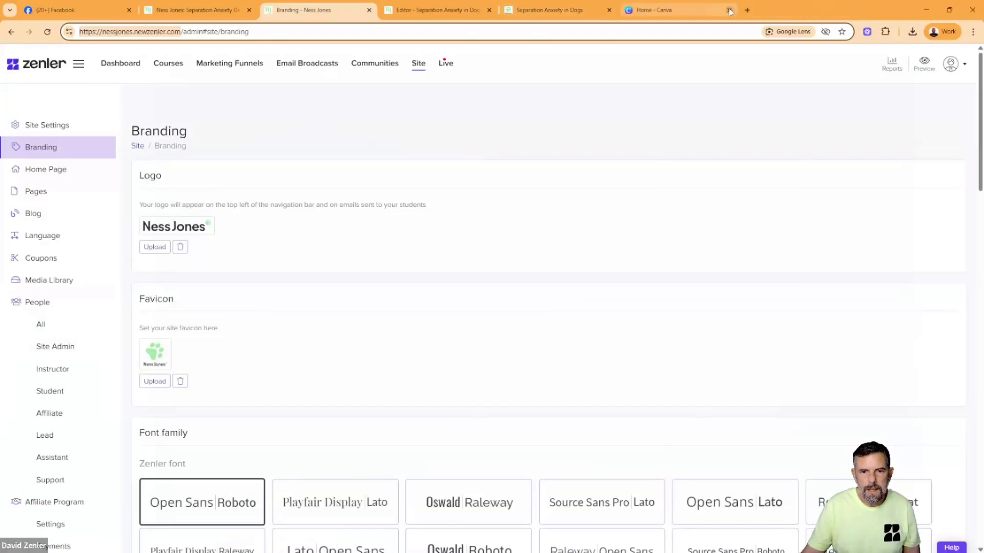
{"action": "left_click", "coordinate": [609, 11]}
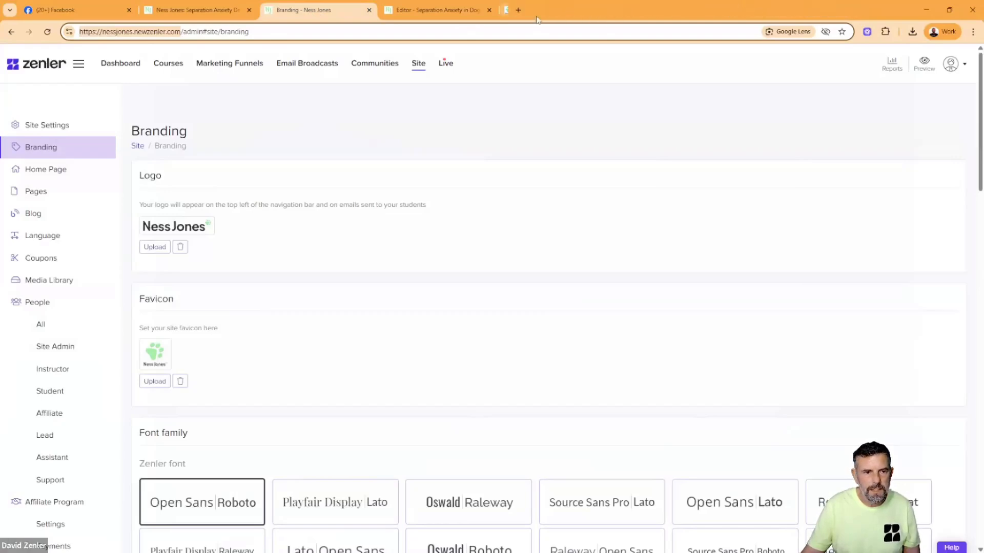
{"action": "left_click", "coordinate": [489, 10]}
{"action": "left_click", "coordinate": [198, 11]}
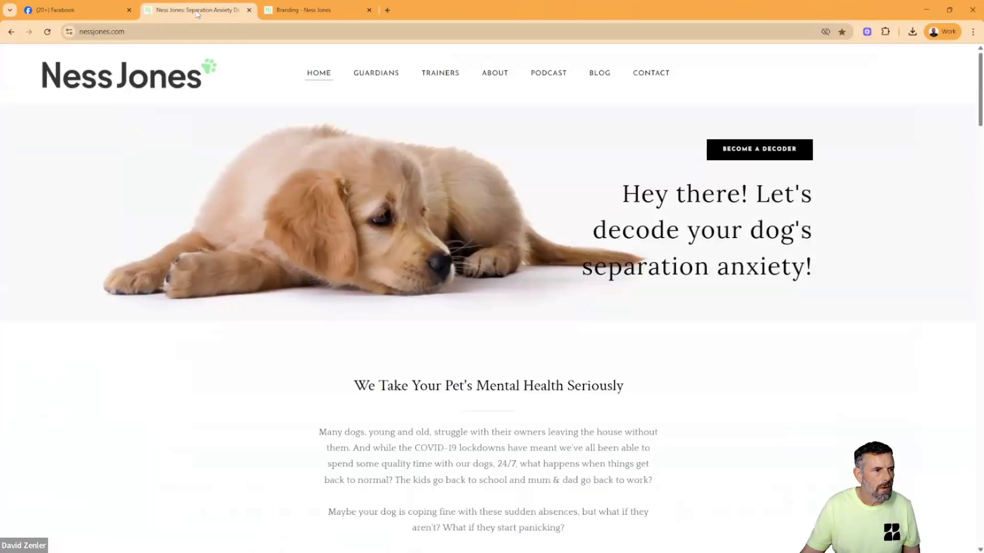
{"action": "left_click", "coordinate": [307, 14]}
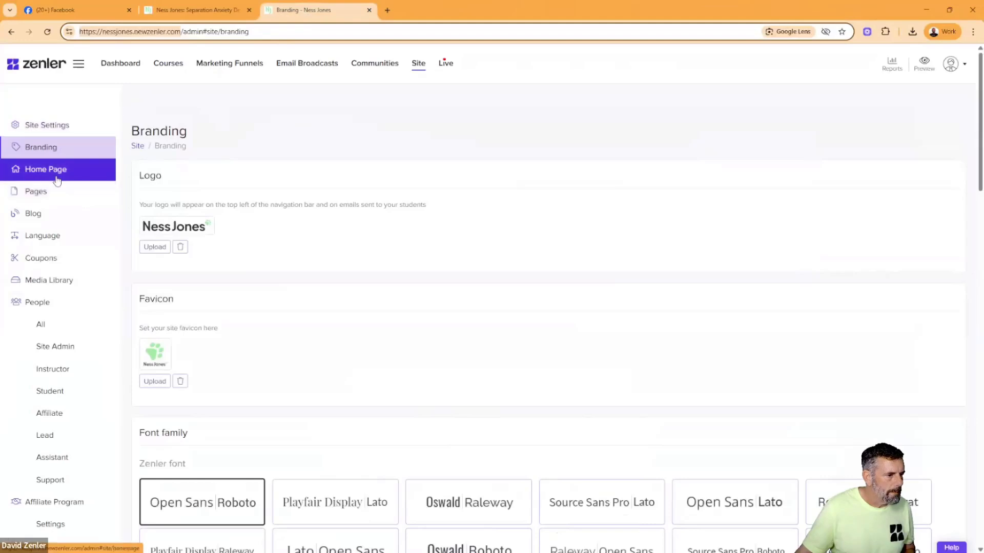
- View the site's root address in a private browser window to see which homepage visitors get, and close that window
{"action": "left_click", "coordinate": [973, 31]}
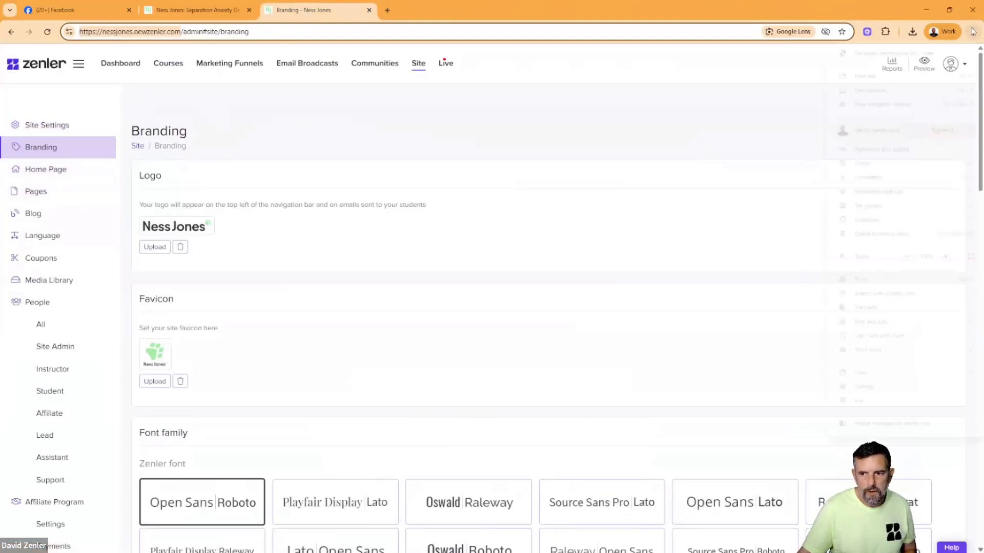
{"action": "left_click", "coordinate": [851, 103]}
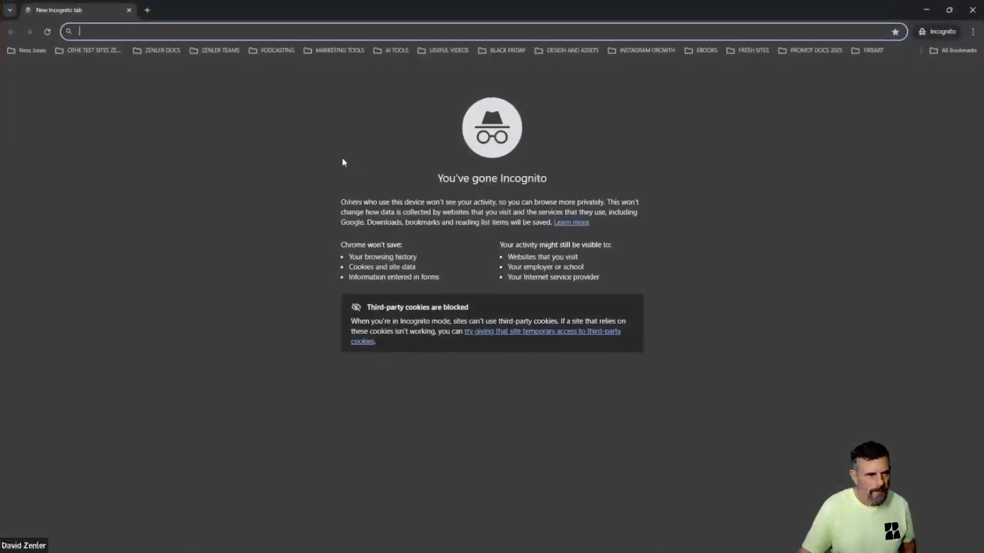
{"action": "key", "text": "ctrl+v"}
{"action": "key", "text": "Return"}
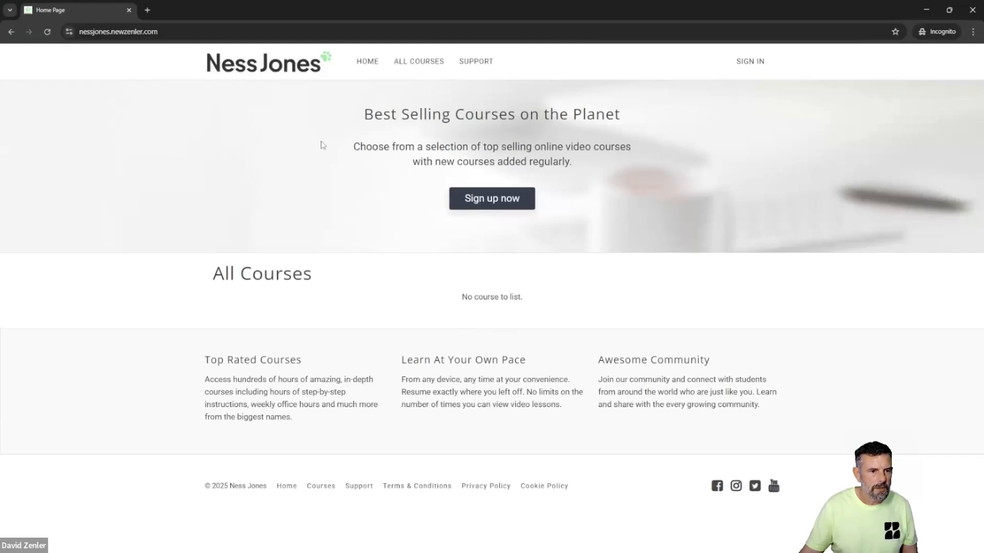
{"action": "left_click_drag", "start_coordinate": [373, 106], "coordinate": [435, 285]}
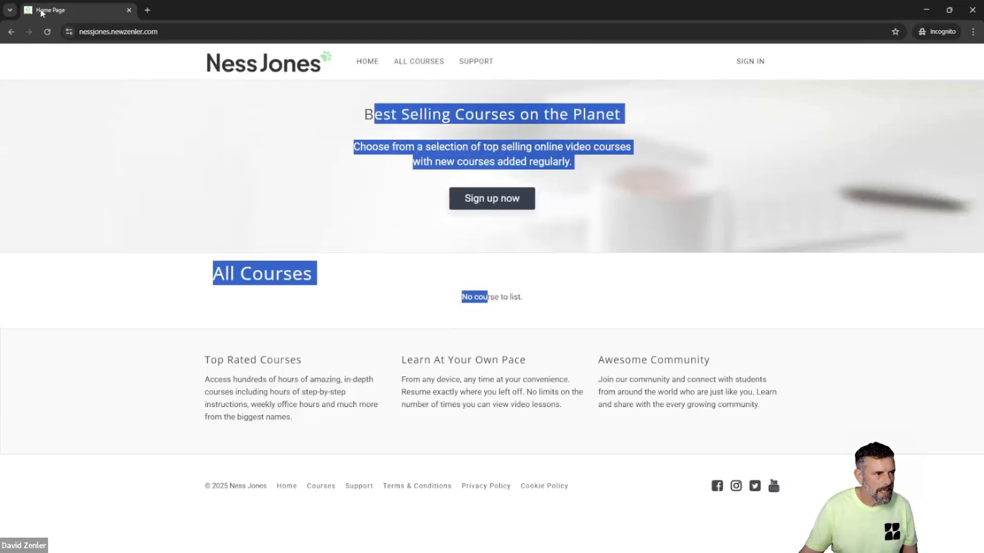
{"action": "left_click", "coordinate": [615, 179]}
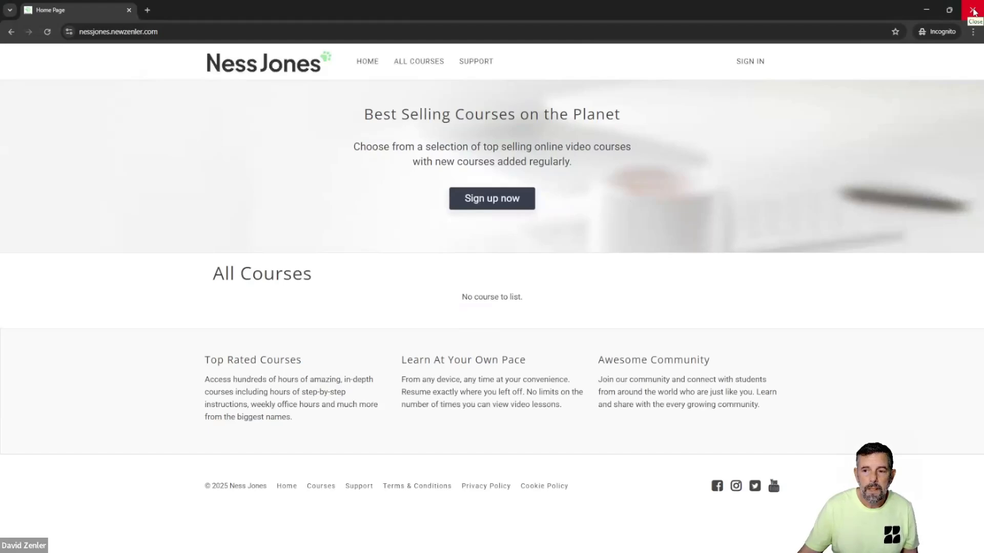
{"action": "left_click", "coordinate": [974, 11]}
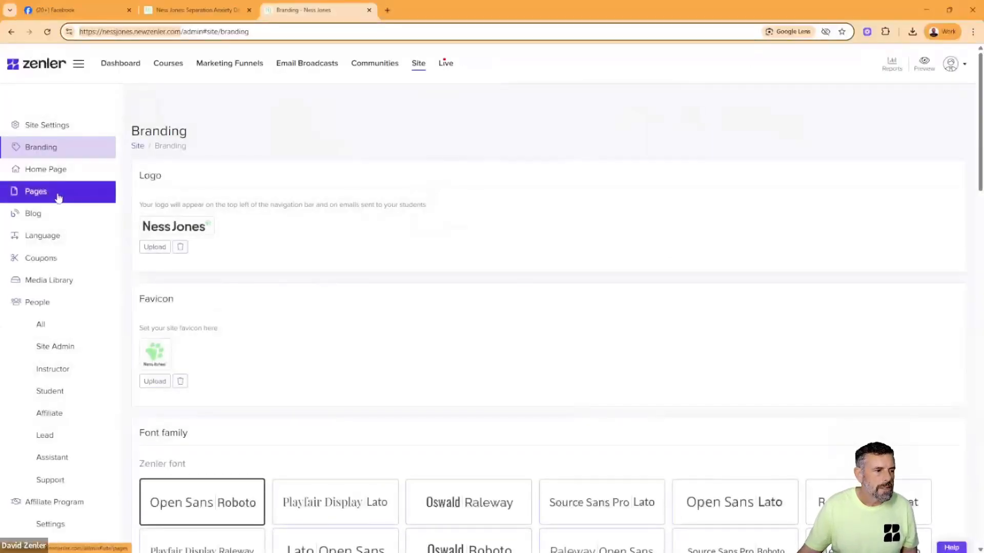
- Preview the Separation Anxiety in Dogs page from the site's page list and return to the list
{"action": "left_click", "coordinate": [58, 198]}
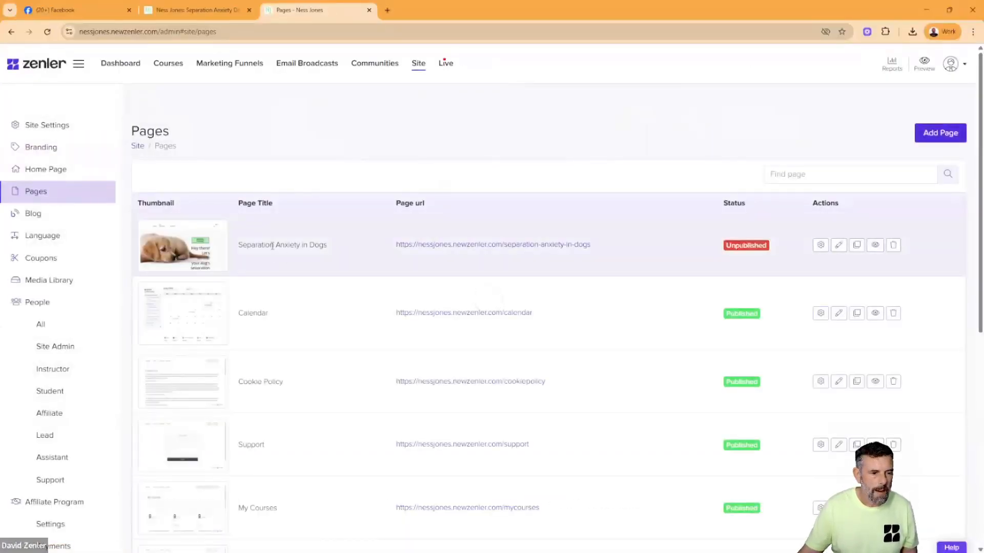
{"action": "left_click", "coordinate": [875, 244]}
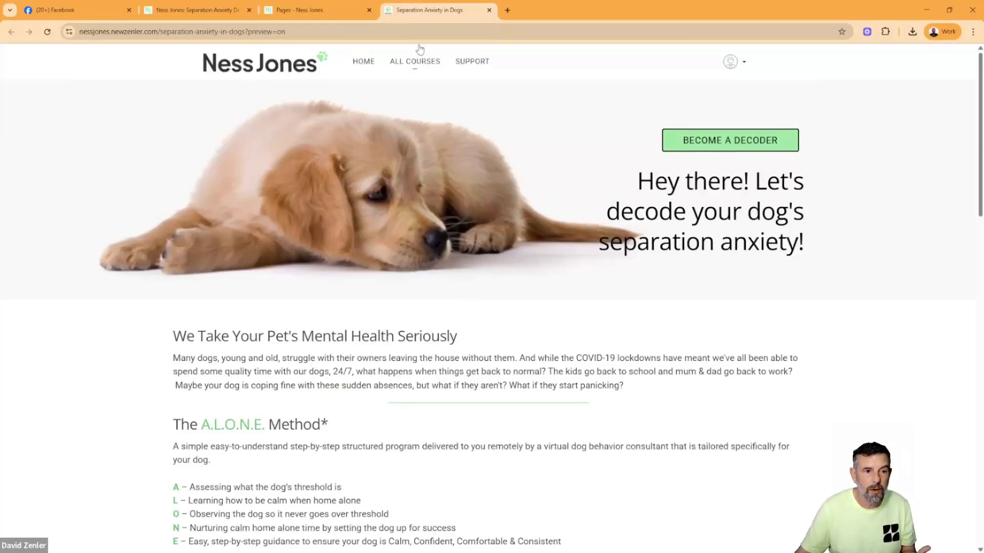
{"action": "left_click", "coordinate": [217, 14]}
{"action": "left_click", "coordinate": [309, 16]}
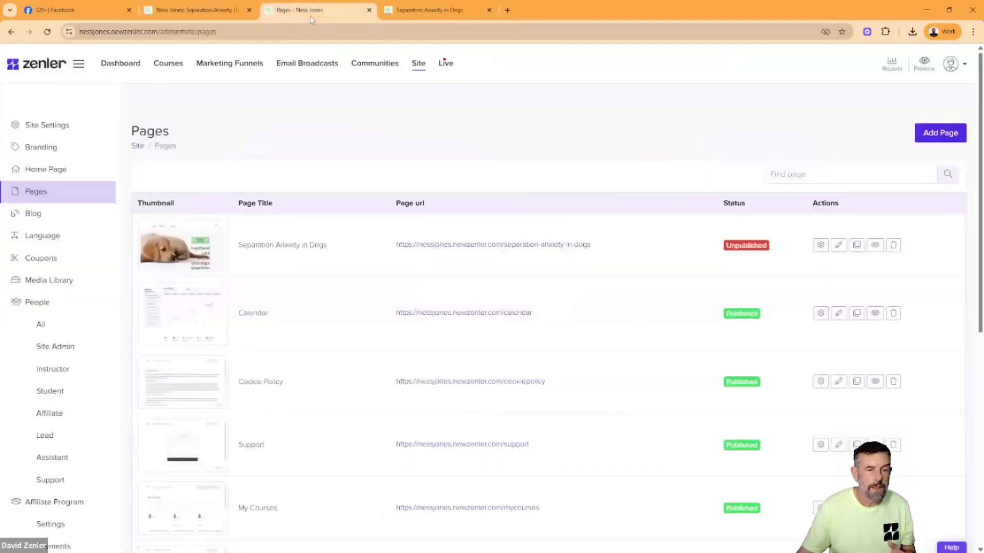
- Publish the Separation Anxiety in Dogs page through its page settings, visible for all users
{"action": "double_click", "coordinate": [731, 203]}
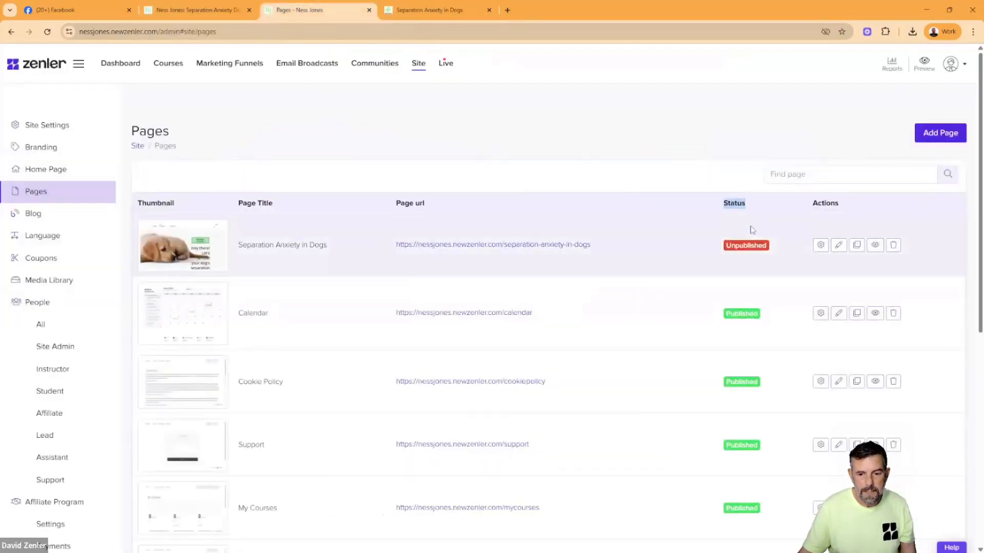
{"action": "left_click", "coordinate": [727, 249]}
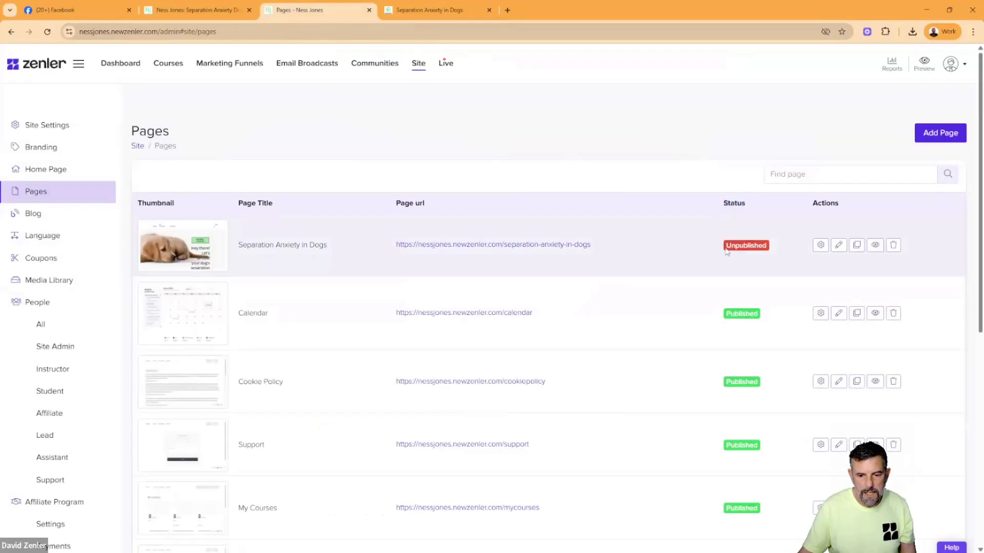
{"action": "left_click", "coordinate": [820, 246]}
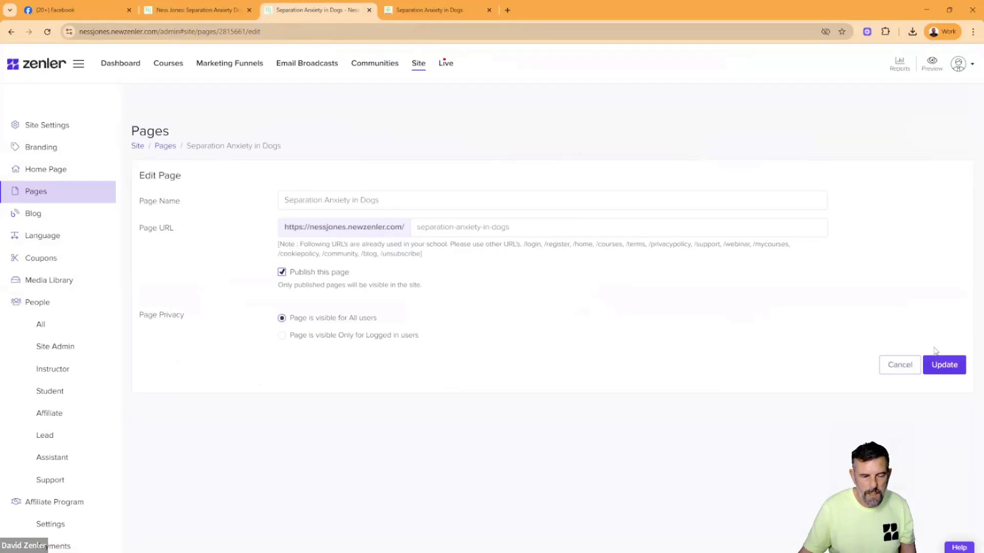
{"action": "left_click", "coordinate": [937, 363]}
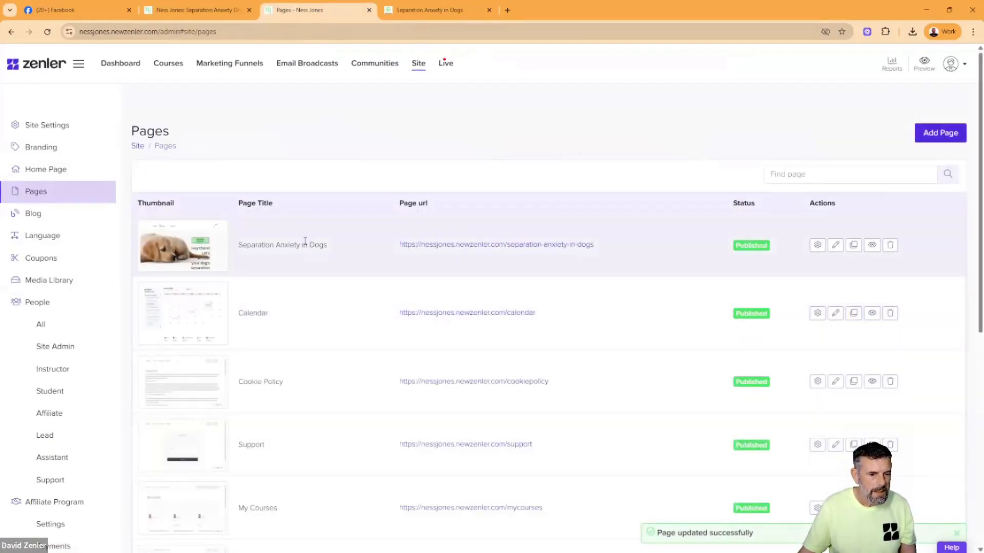
- Set Separation Anxiety in Dogs as the site's homepage for both logged-out and logged-in users and save the changes
{"action": "scroll", "coordinate": [308, 245], "scroll_direction": "down", "scroll_amount": 8}
{"action": "left_click_drag", "start_coordinate": [258, 502], "coordinate": [287, 507]}
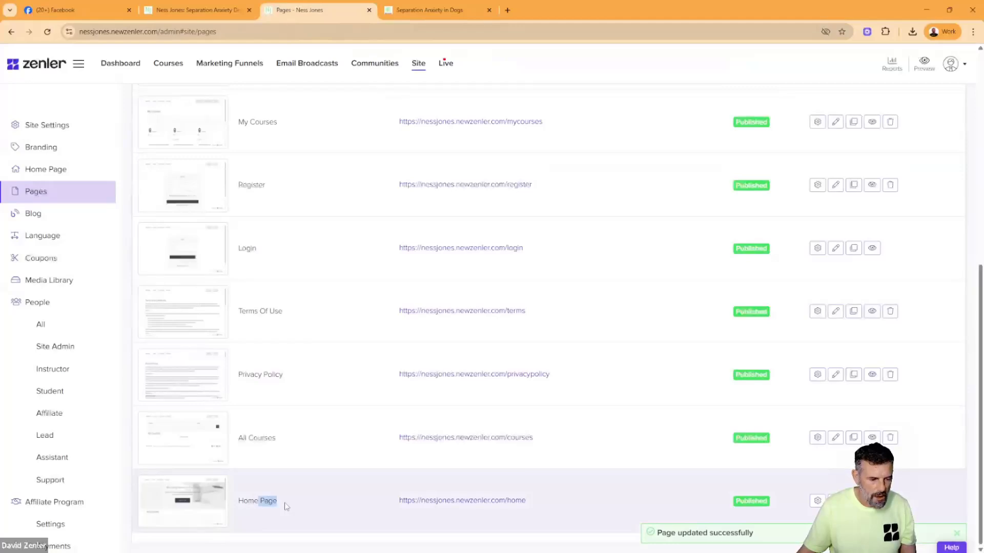
{"action": "scroll", "coordinate": [317, 486], "scroll_direction": "up", "scroll_amount": 10}
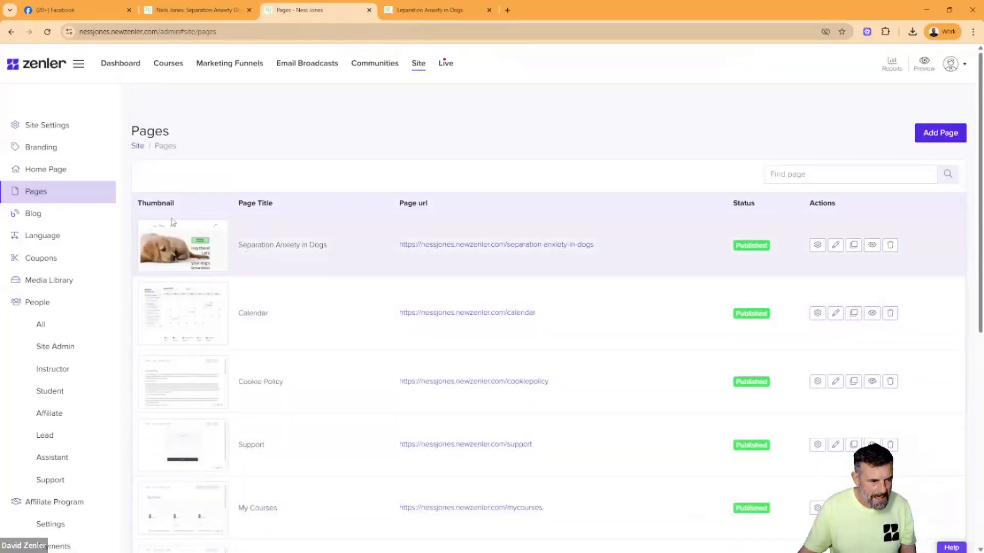
{"action": "left_click", "coordinate": [18, 172]}
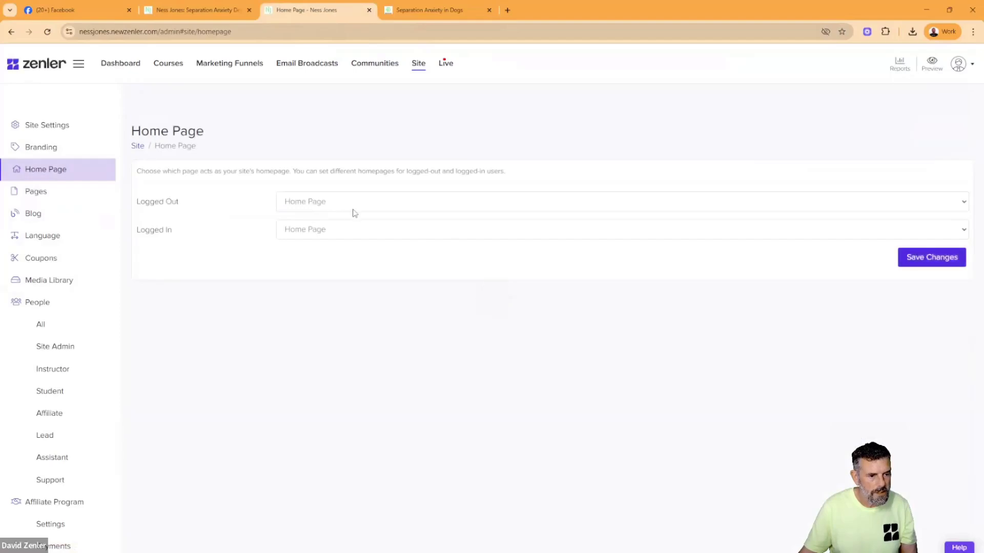
{"action": "left_click", "coordinate": [354, 205]}
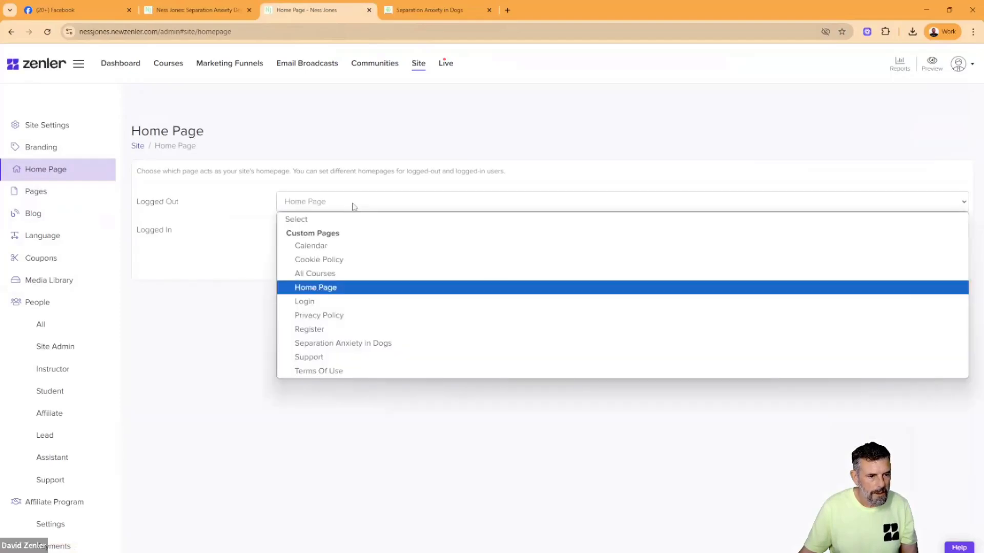
{"action": "left_click", "coordinate": [352, 347]}
{"action": "left_click", "coordinate": [329, 236]}
{"action": "left_click", "coordinate": [346, 358]}
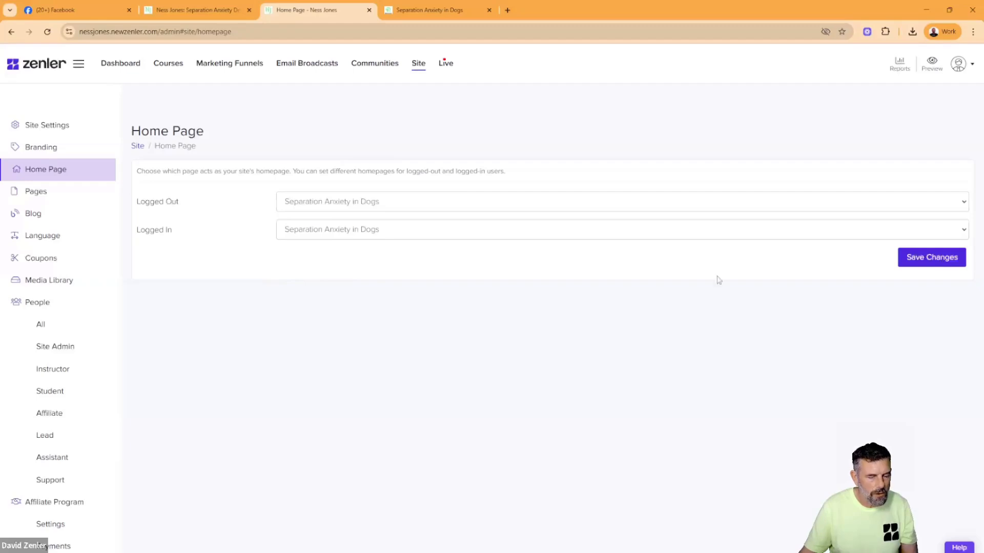
{"action": "left_click", "coordinate": [918, 259]}
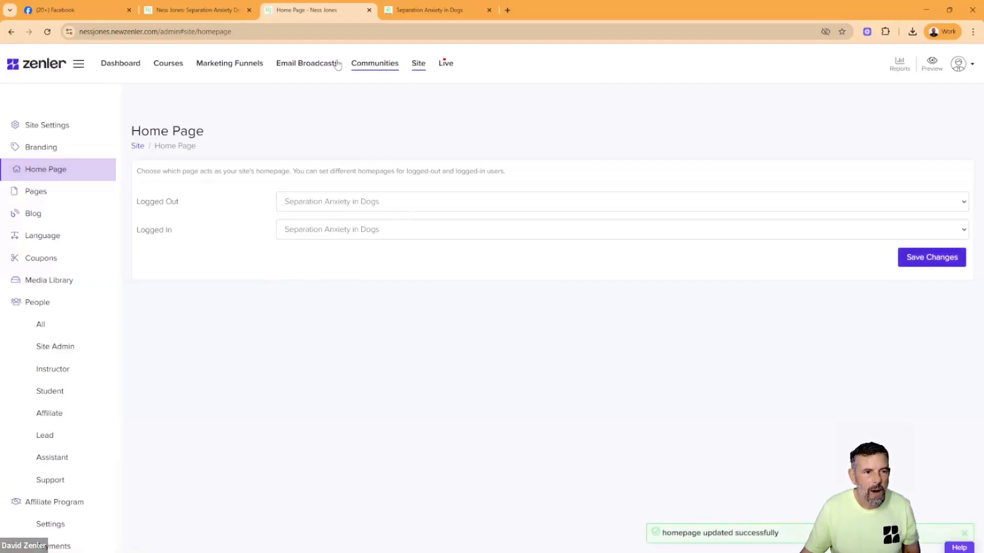
- Open the site's root address in a new private window, look through the new homepage, and close the window
{"action": "left_click", "coordinate": [158, 31]}
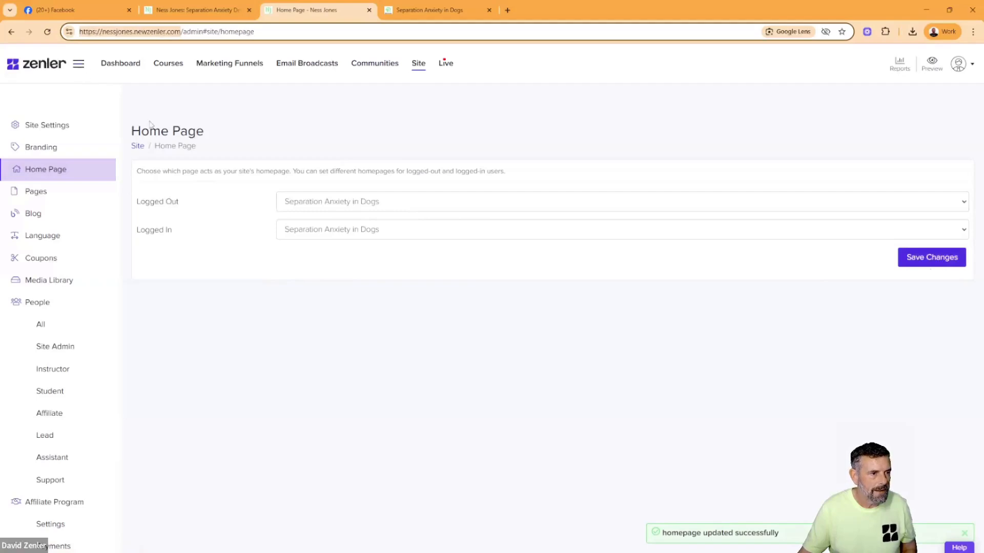
{"action": "left_click", "coordinate": [973, 32]}
{"action": "left_click", "coordinate": [888, 82]}
{"action": "type", "text": "nessjones.newzenler.com/"}
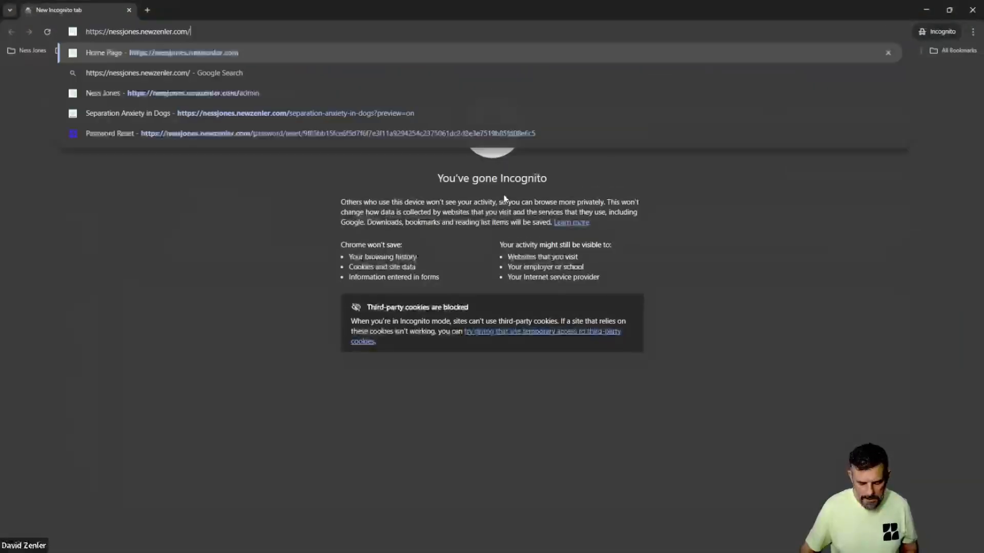
{"action": "key", "text": "Return"}
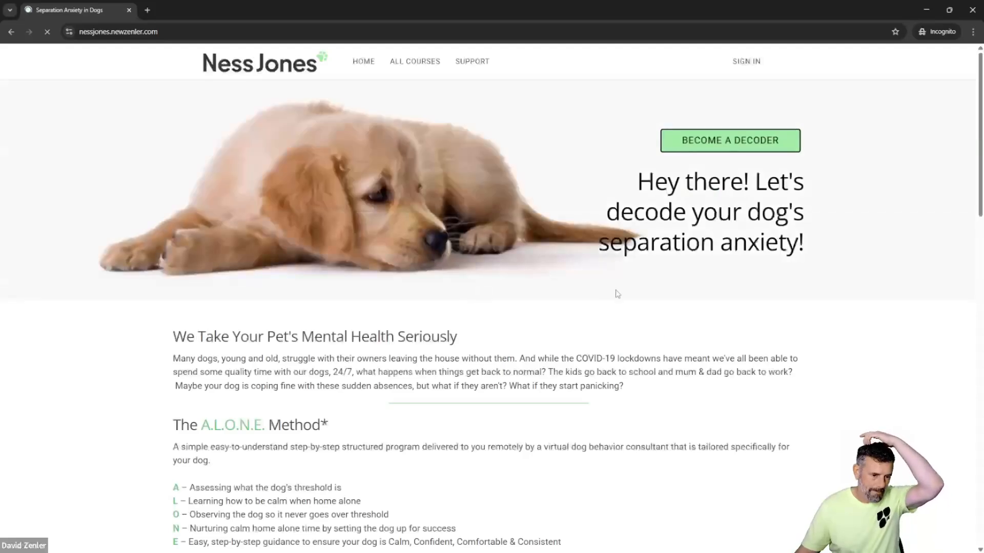
{"action": "scroll", "coordinate": [616, 278], "scroll_direction": "down", "scroll_amount": 13}
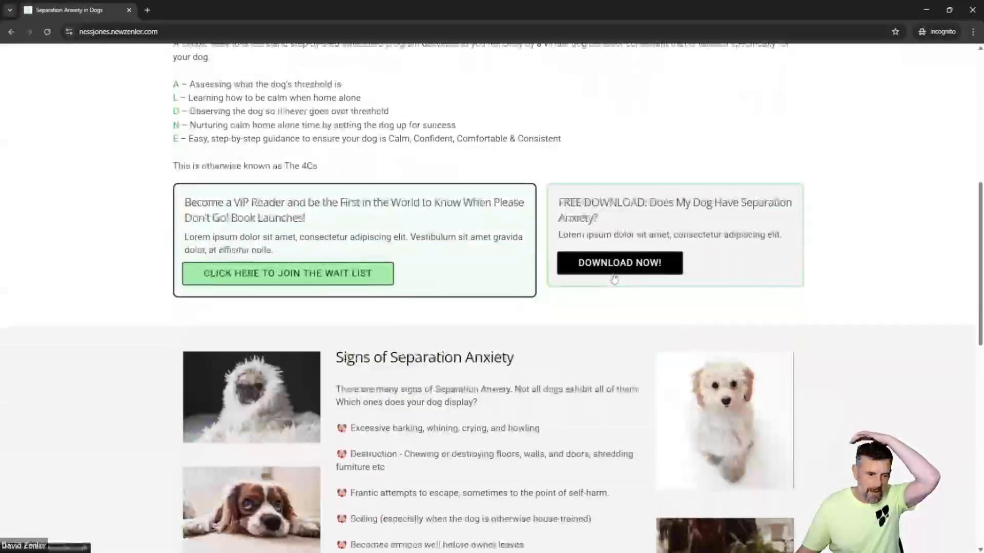
{"action": "scroll", "coordinate": [607, 266], "scroll_direction": "up", "scroll_amount": 3}
{"action": "scroll", "coordinate": [607, 266], "scroll_direction": "up", "scroll_amount": 15}
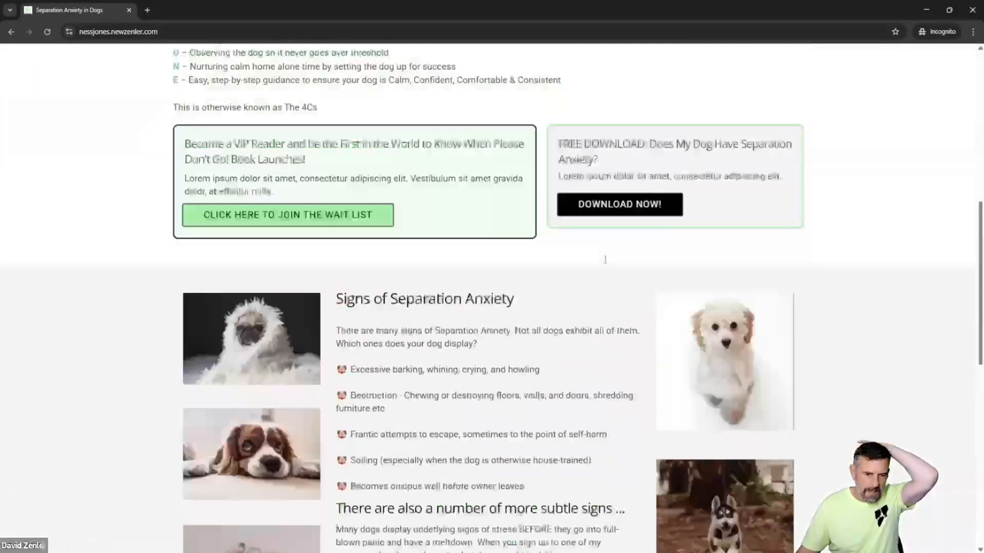
{"action": "left_click", "coordinate": [963, 15]}
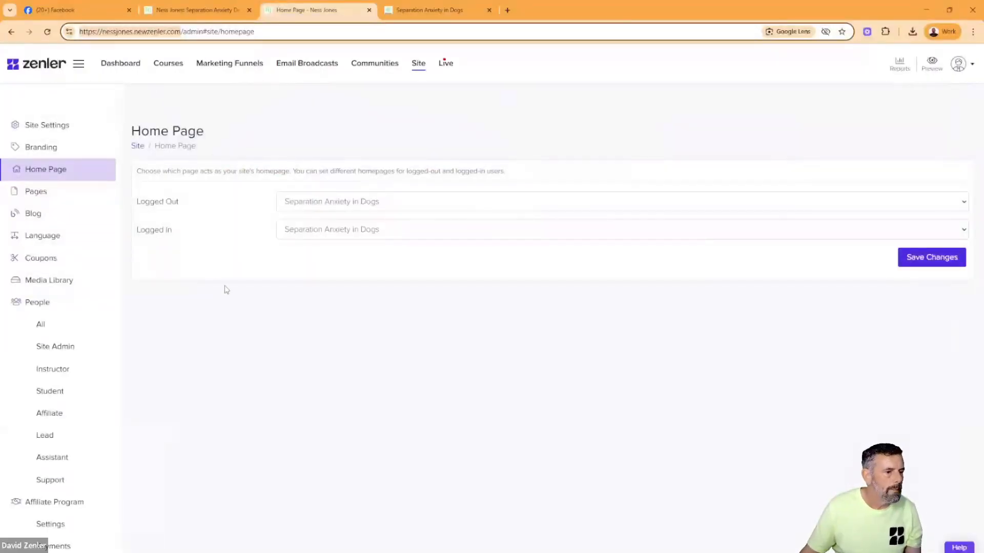
- Unpublish the old Home Page in its page settings, save the update and return to the top of the page list
{"action": "left_click", "coordinate": [46, 192]}
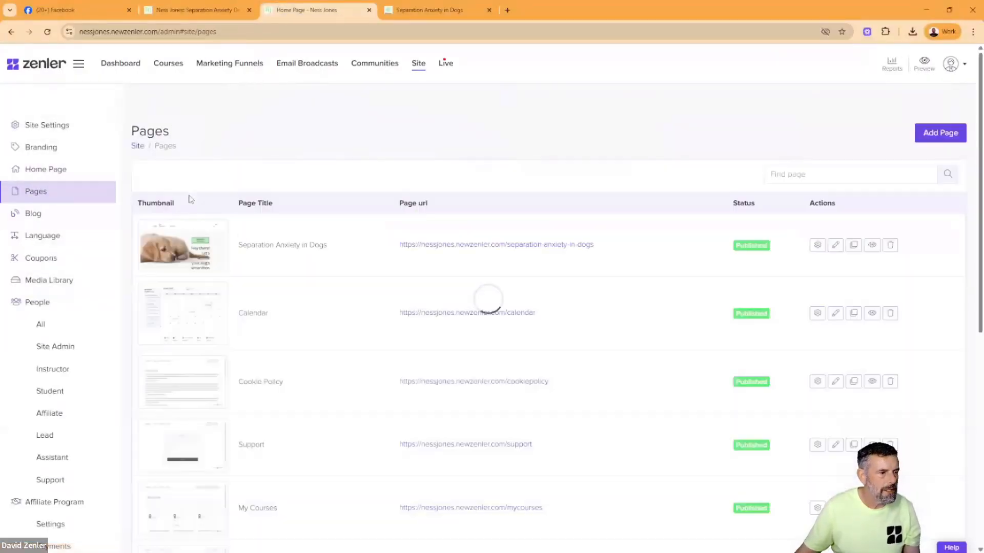
{"action": "scroll", "coordinate": [351, 330], "scroll_direction": "down", "scroll_amount": 8}
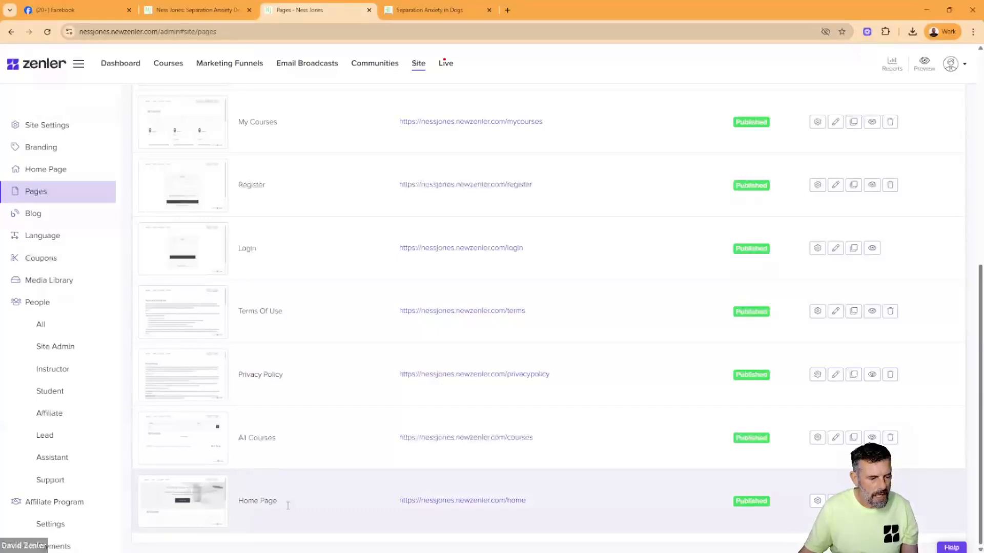
{"action": "left_click", "coordinate": [817, 501]}
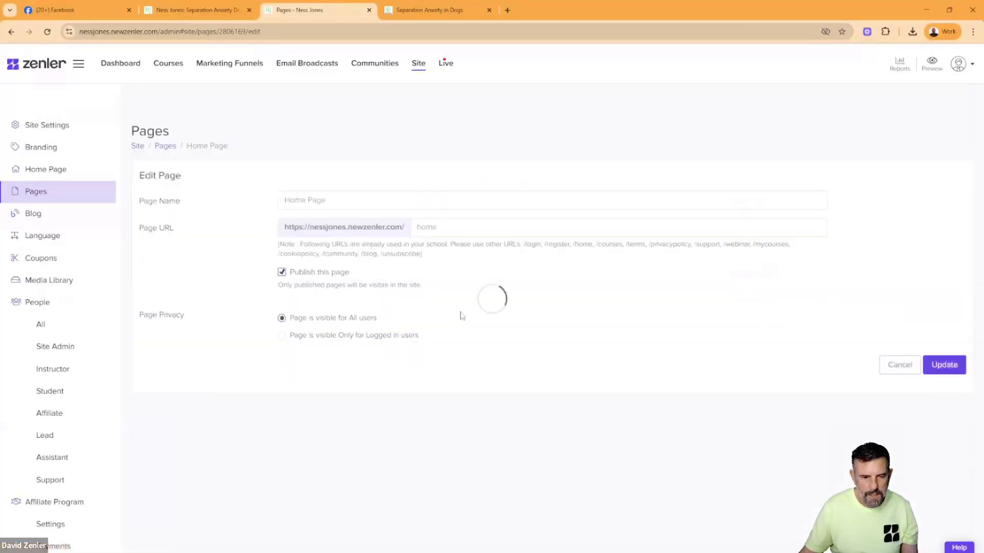
{"action": "left_click", "coordinate": [282, 272]}
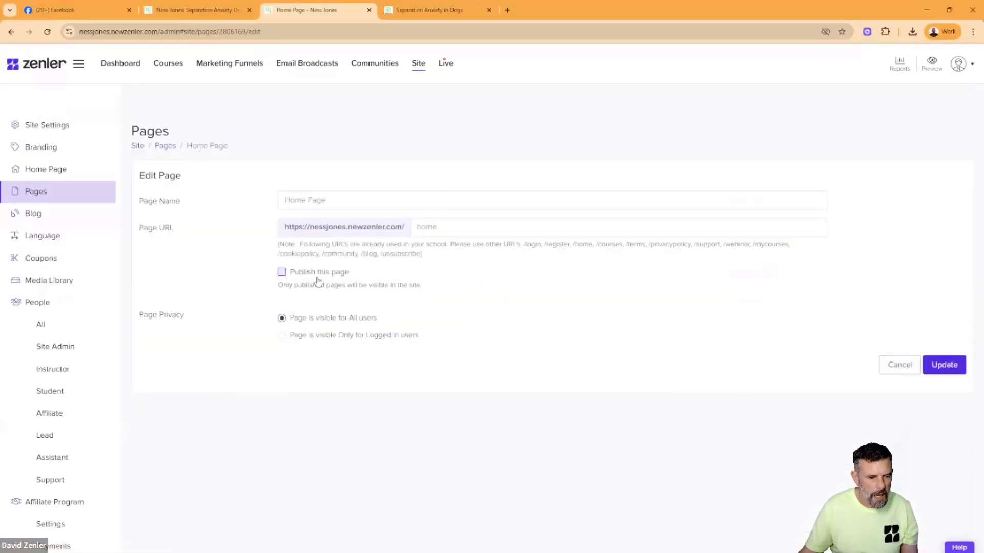
{"action": "left_click", "coordinate": [944, 364]}
{"action": "scroll", "coordinate": [487, 435], "scroll_direction": "down", "scroll_amount": 8}
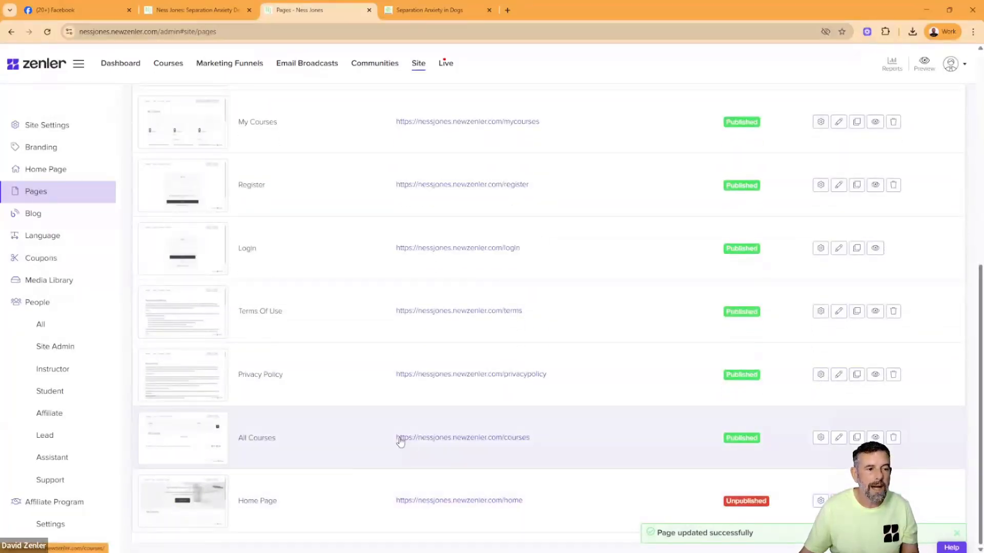
{"action": "scroll", "coordinate": [400, 441], "scroll_direction": "up", "scroll_amount": 8}
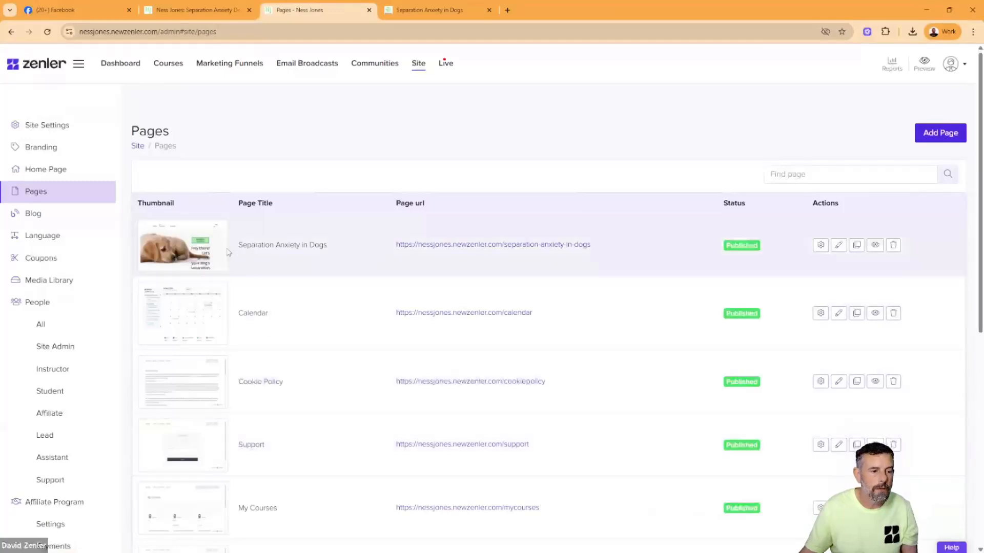
- Look through the original website's Guardians page from the Services intro down to the footer and back
{"action": "left_click", "coordinate": [190, 10]}
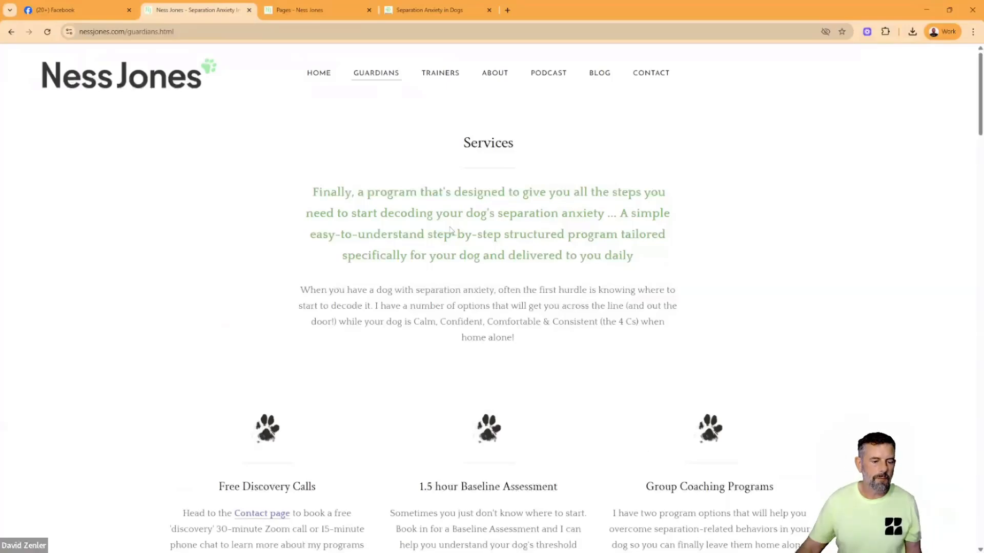
{"action": "scroll", "coordinate": [476, 280], "scroll_direction": "down", "scroll_amount": 15}
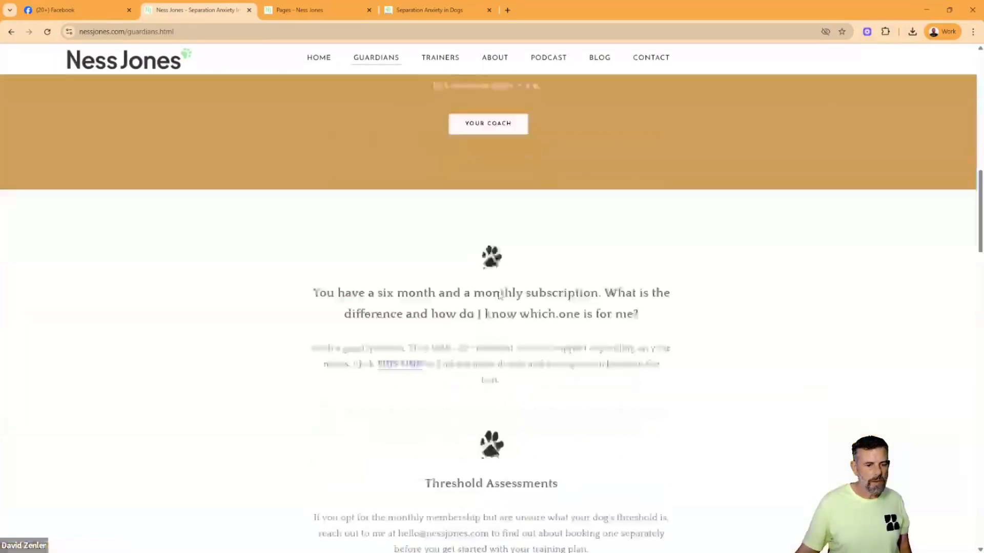
{"action": "scroll", "coordinate": [498, 296], "scroll_direction": "down", "scroll_amount": 15}
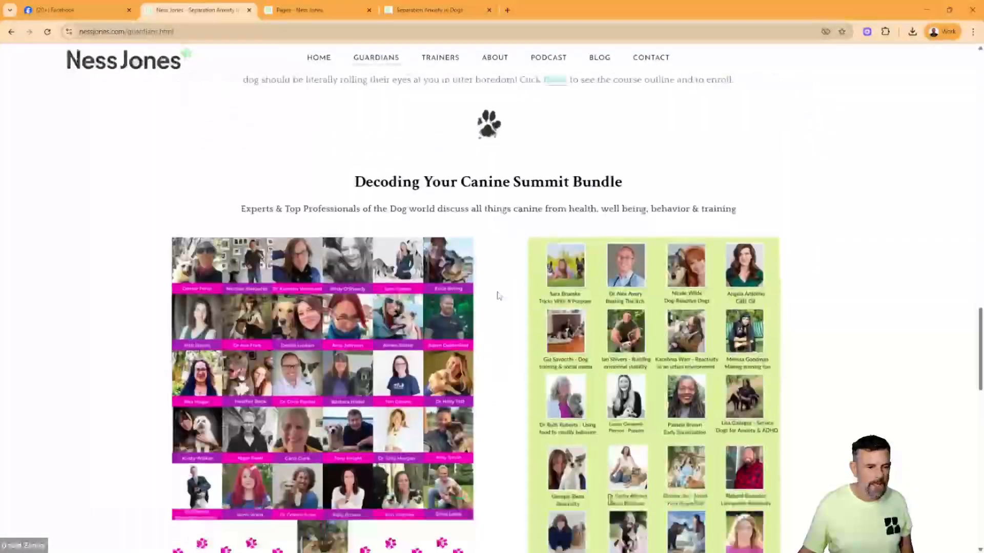
{"action": "scroll", "coordinate": [498, 296], "scroll_direction": "down", "scroll_amount": 12}
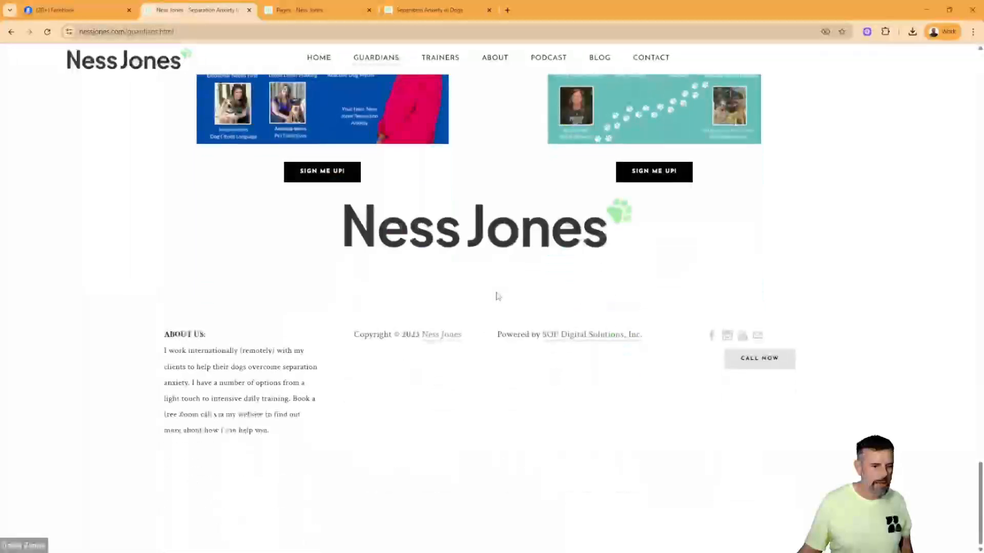
{"action": "scroll", "coordinate": [496, 296], "scroll_direction": "up", "scroll_amount": 8}
{"action": "scroll", "coordinate": [497, 296], "scroll_direction": "up", "scroll_amount": 15}
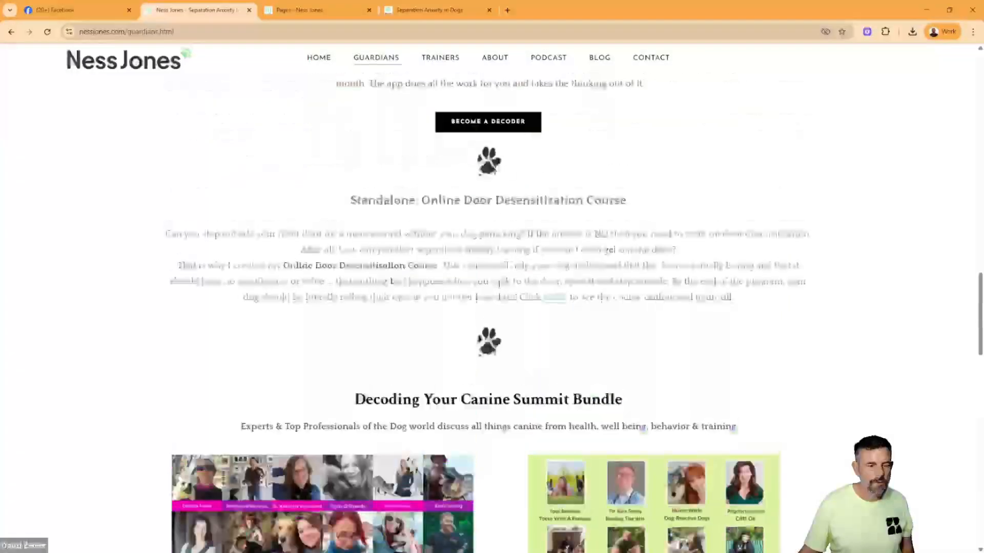
{"action": "scroll", "coordinate": [505, 285], "scroll_direction": "up", "scroll_amount": 10}
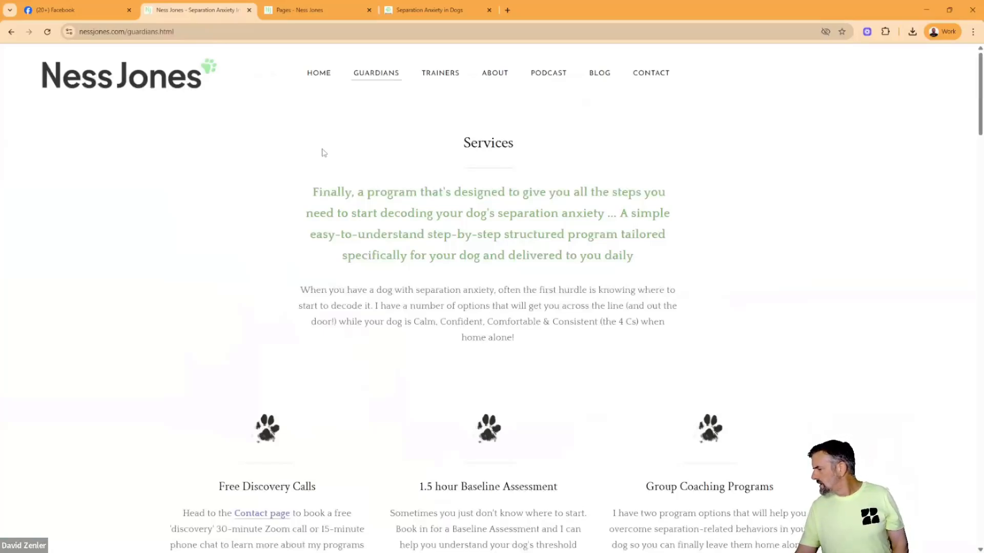
- Start adding a new site page and copy the phrase "dog's separation anxiety" from the original Guardians page's green intro text
{"action": "left_click", "coordinate": [286, 11]}
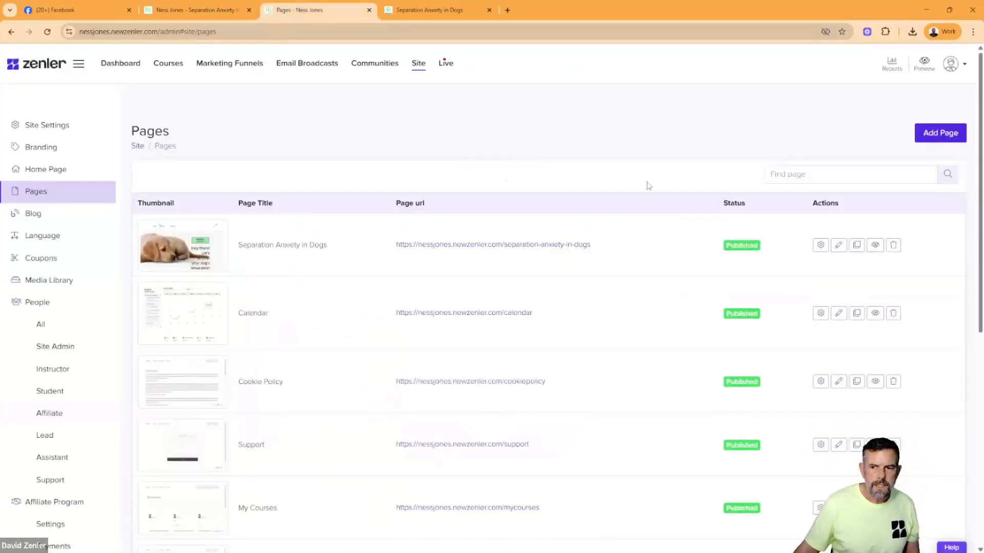
{"action": "left_click", "coordinate": [934, 136]}
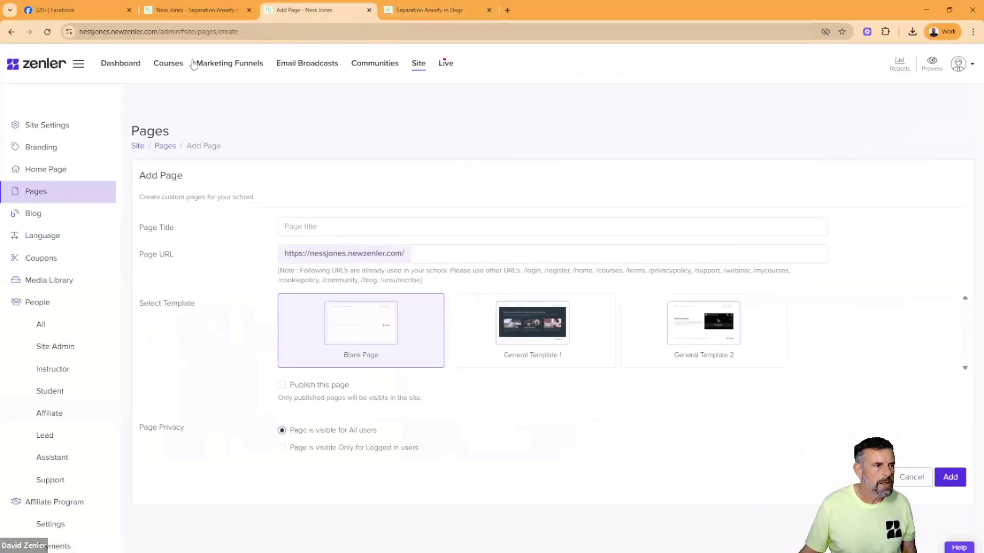
{"action": "left_click", "coordinate": [190, 10]}
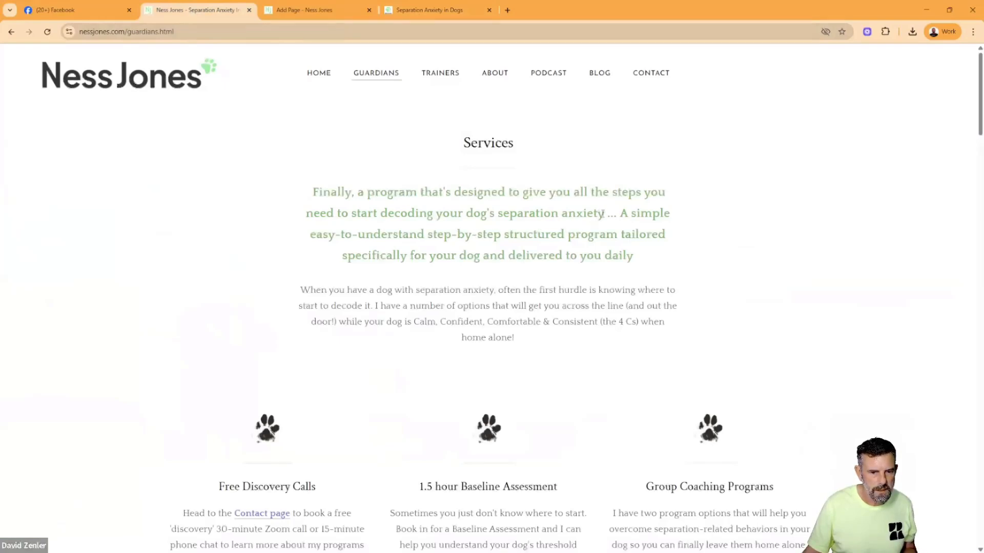
{"action": "left_click_drag", "start_coordinate": [604, 213], "coordinate": [468, 217]}
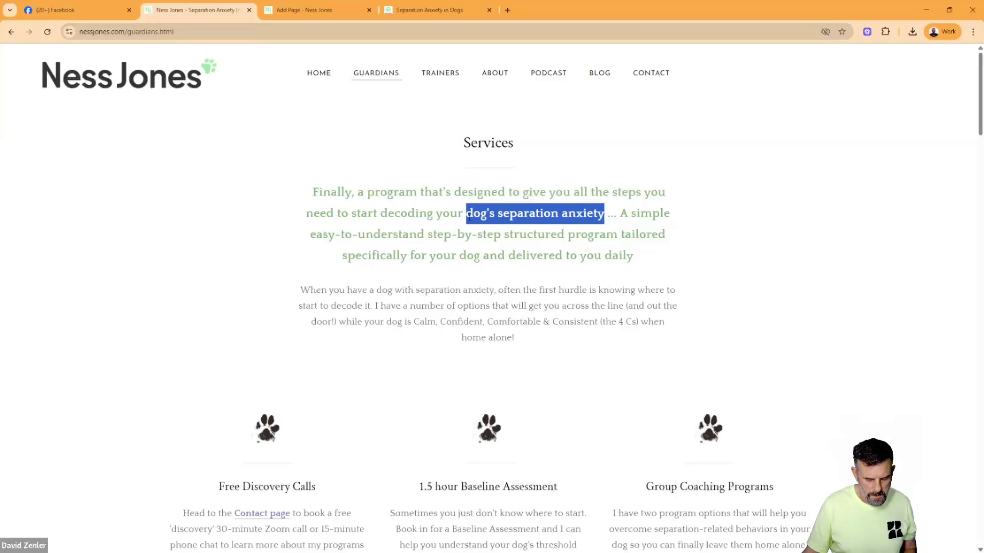
- Enter "Gaurdian for dog's separation anxiety" as the new page's title
{"action": "left_click", "coordinate": [327, 12]}
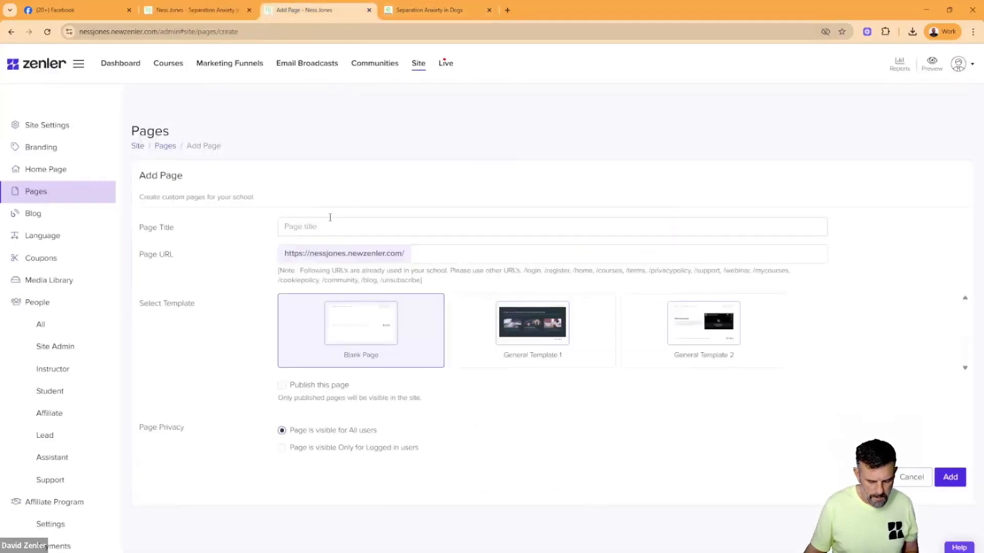
{"action": "type", "text": "Gau"}
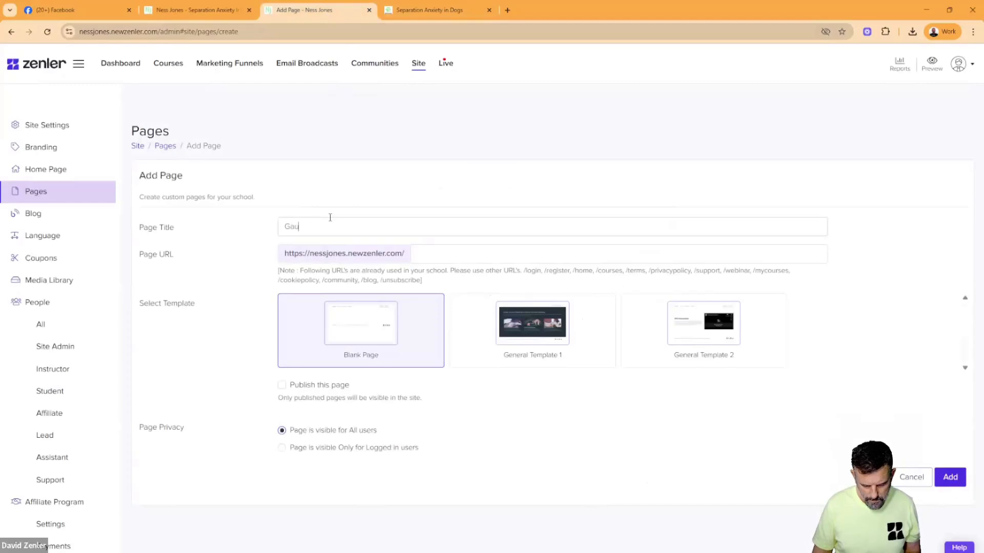
{"action": "type", "text": "rdian "}
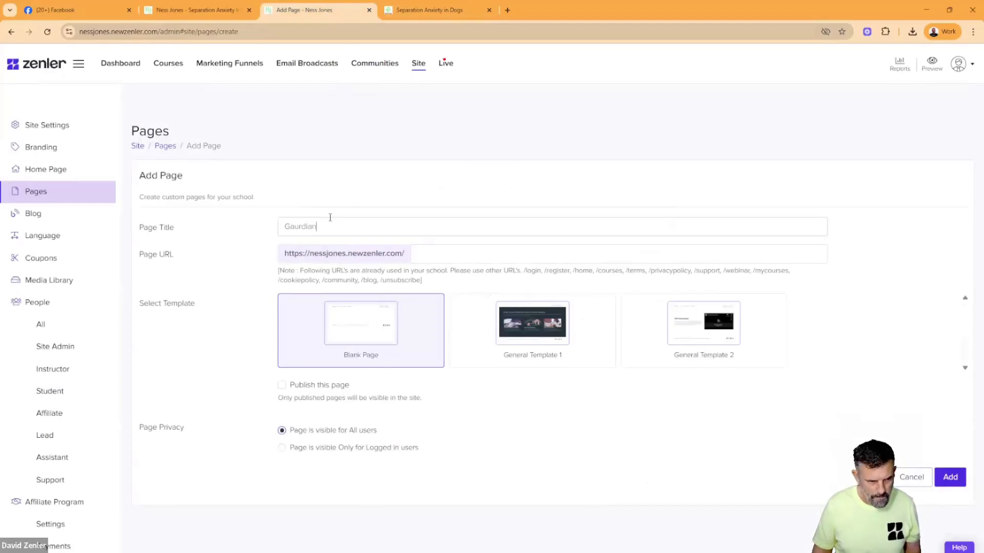
{"action": "type", "text": "for dog's separation anxiety"}
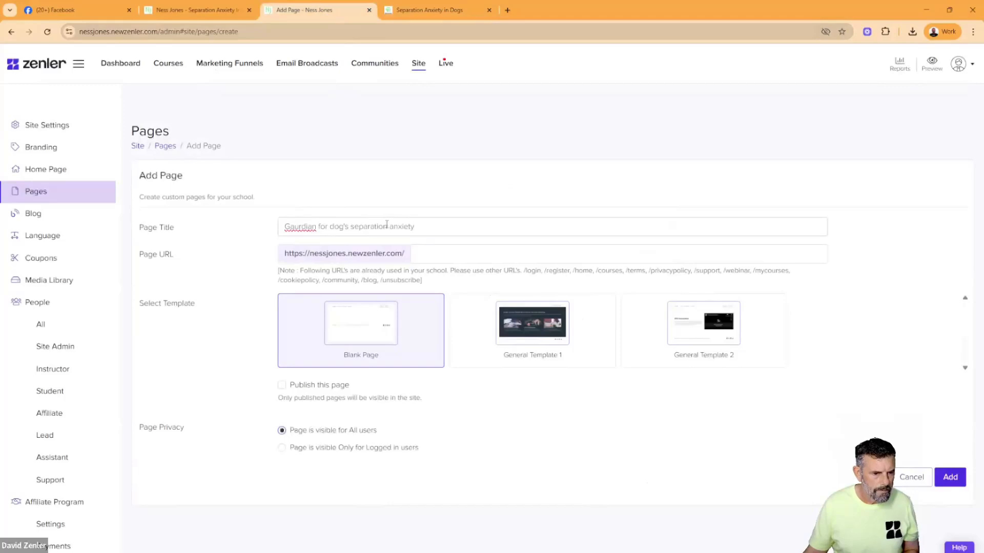
- Replace "separation" with "with" in the page title and correct the misspelled first word, giving "Guardian for dog's with anxiety"
{"action": "left_click_drag", "start_coordinate": [387, 225], "coordinate": [354, 226]}
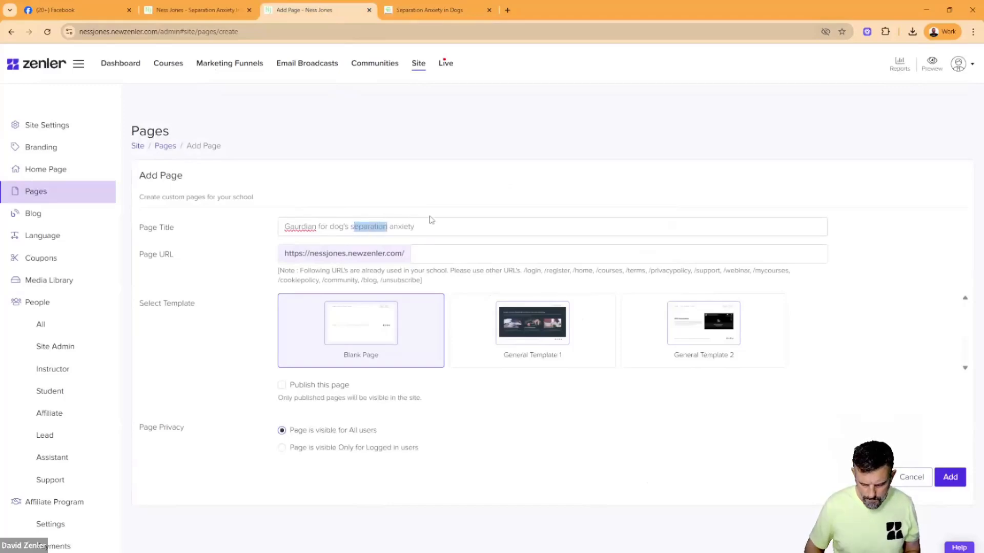
{"action": "key", "text": "BackSpace"}
{"action": "key", "text": "BackSpace"}
{"action": "type", "text": "with"}
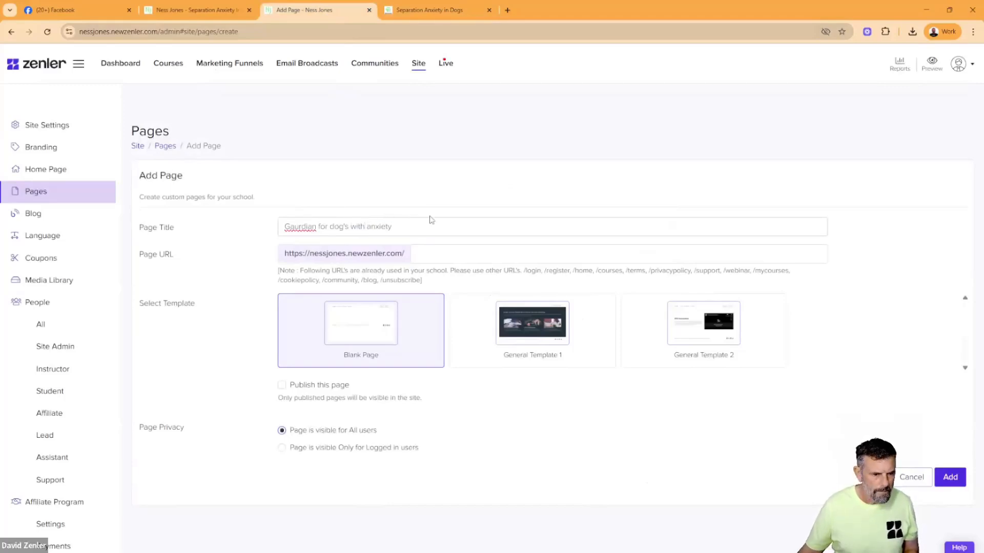
{"action": "right_click", "coordinate": [300, 235]}
{"action": "left_click", "coordinate": [318, 243]}
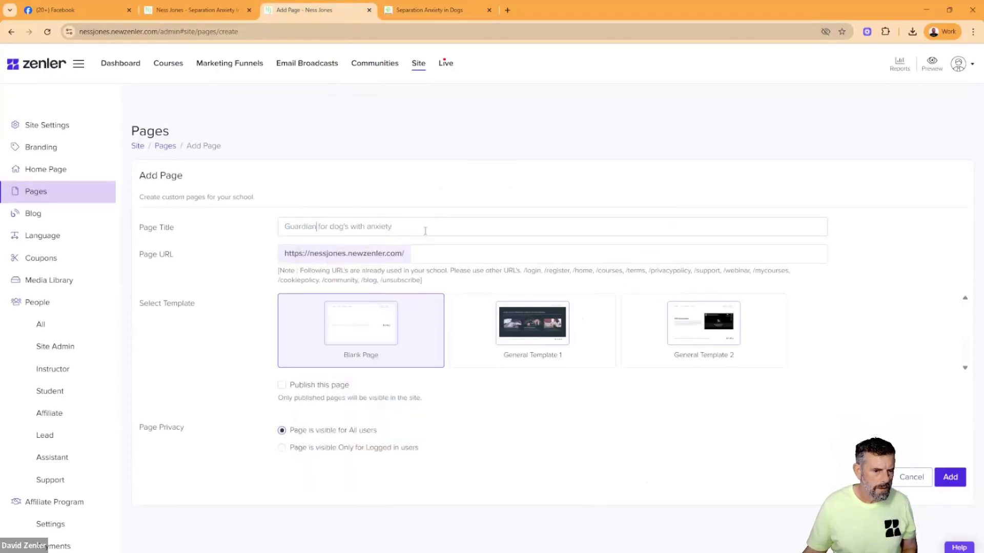
- Fill the page URL from the title as guardian-for-dog-s-with-anxiety and check the wording of the slug
{"action": "left_click_drag", "start_coordinate": [413, 225], "coordinate": [527, 252]}
{"action": "left_click", "coordinate": [267, 237]}
{"action": "left_click", "coordinate": [554, 391]}
{"action": "left_click", "coordinate": [495, 277]}
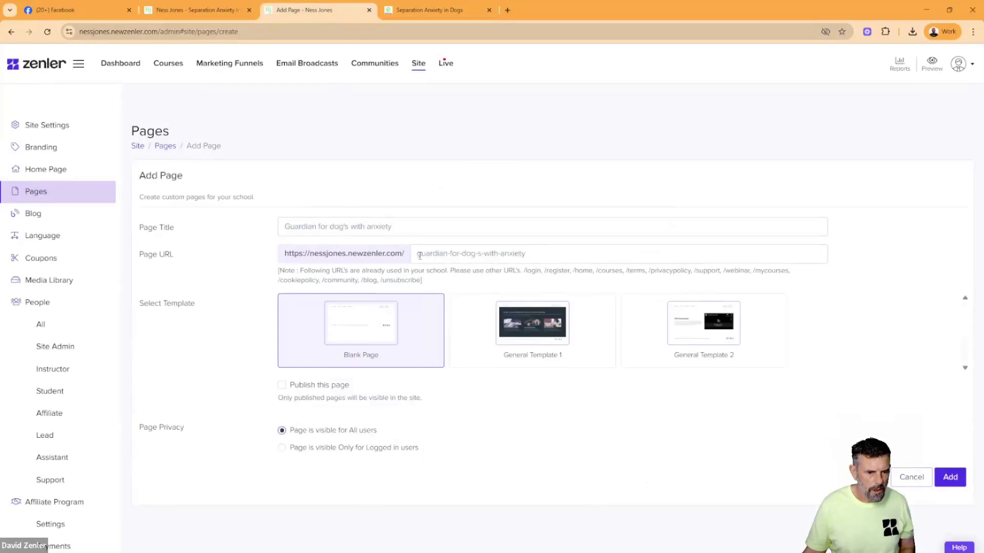
{"action": "left_click_drag", "start_coordinate": [419, 254], "coordinate": [479, 255]}
{"action": "double_click", "coordinate": [502, 255]}
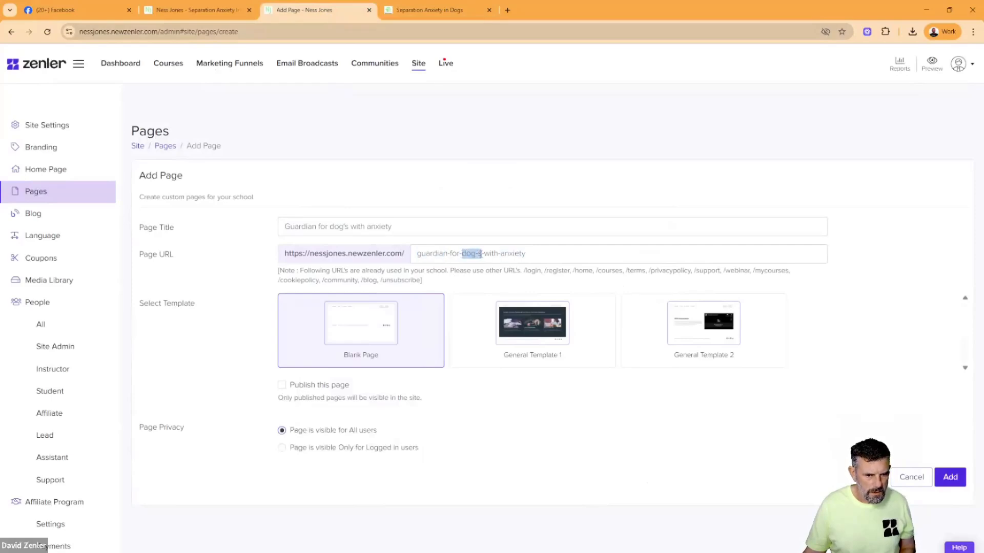
{"action": "left_click", "coordinate": [610, 423]}
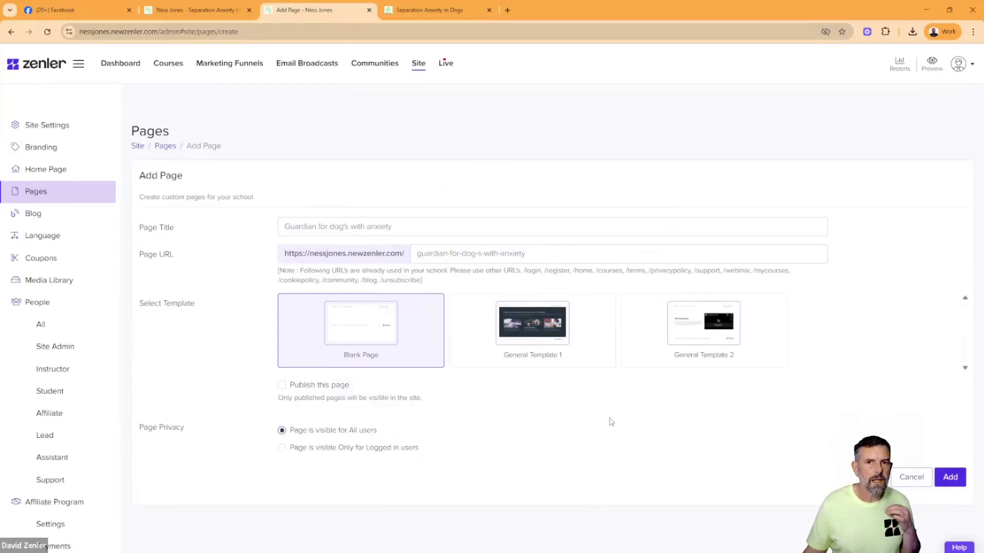
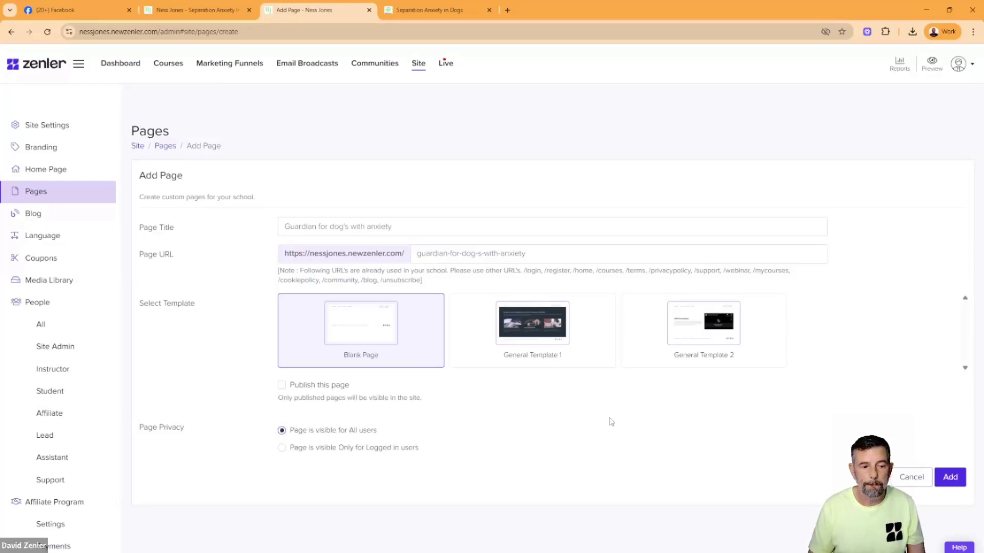
- Mark the new page for publishing and create it from the Blank Page template
{"action": "left_click", "coordinate": [281, 385]}
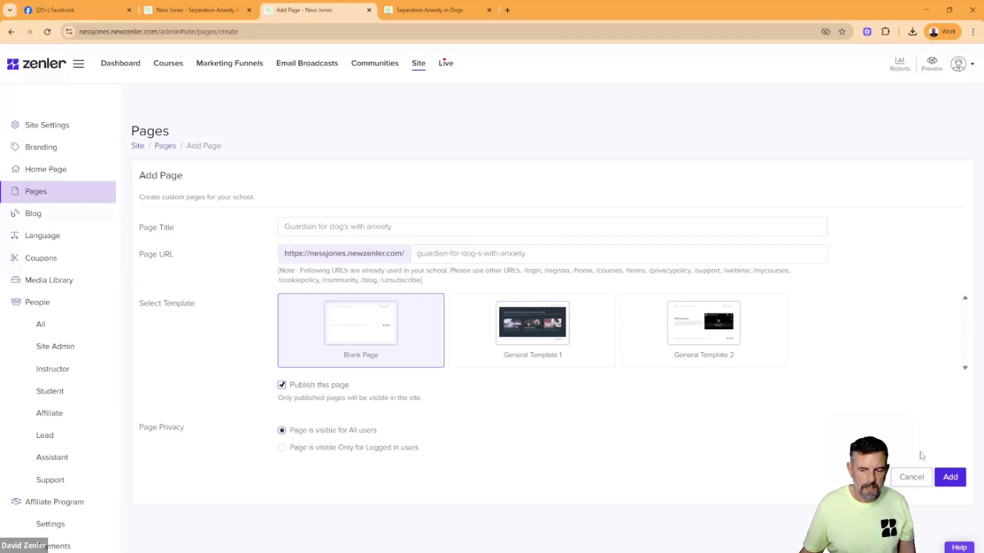
{"action": "left_click", "coordinate": [949, 477]}
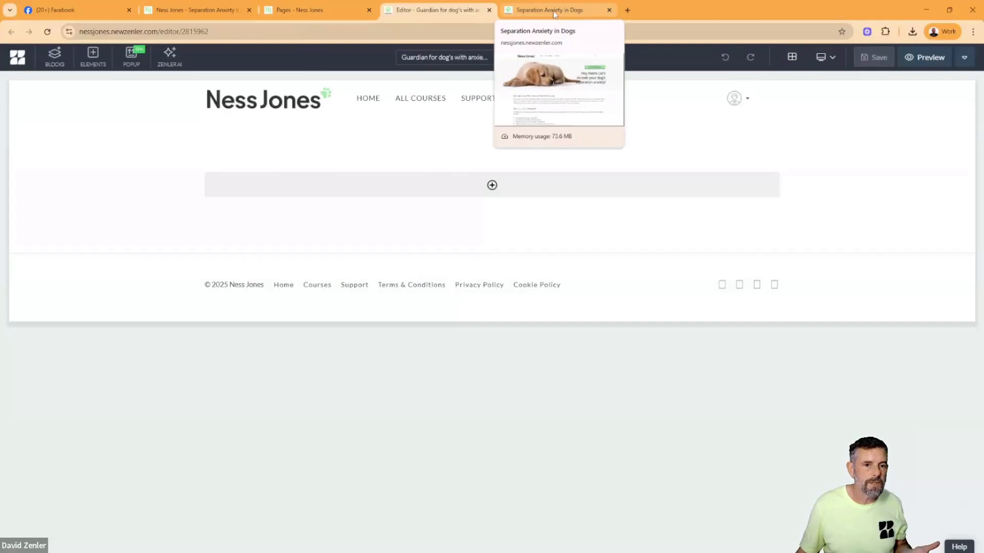
- Review the original site's Podcast and Guardians pages to compare how their tops are laid out
{"action": "left_click", "coordinate": [218, 12]}
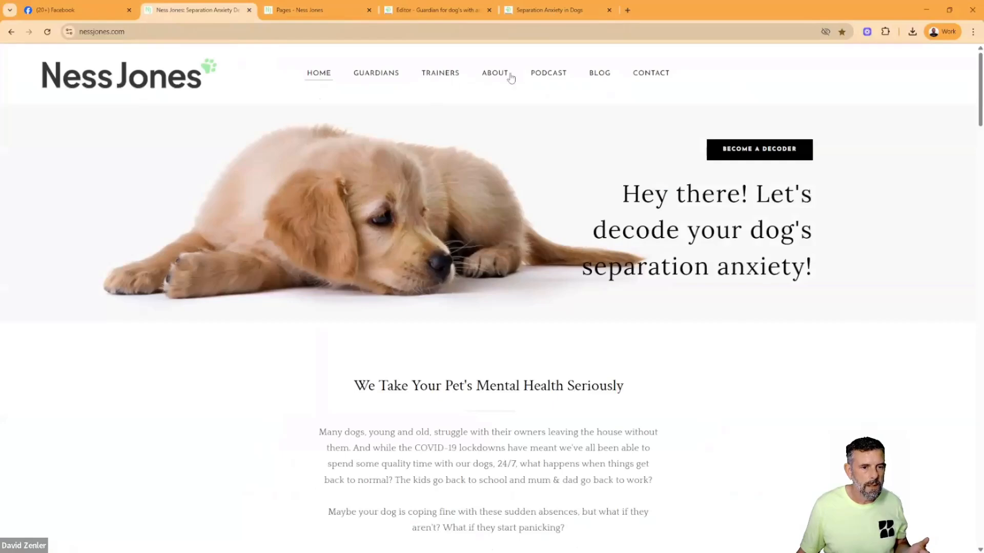
{"action": "left_click", "coordinate": [546, 74]}
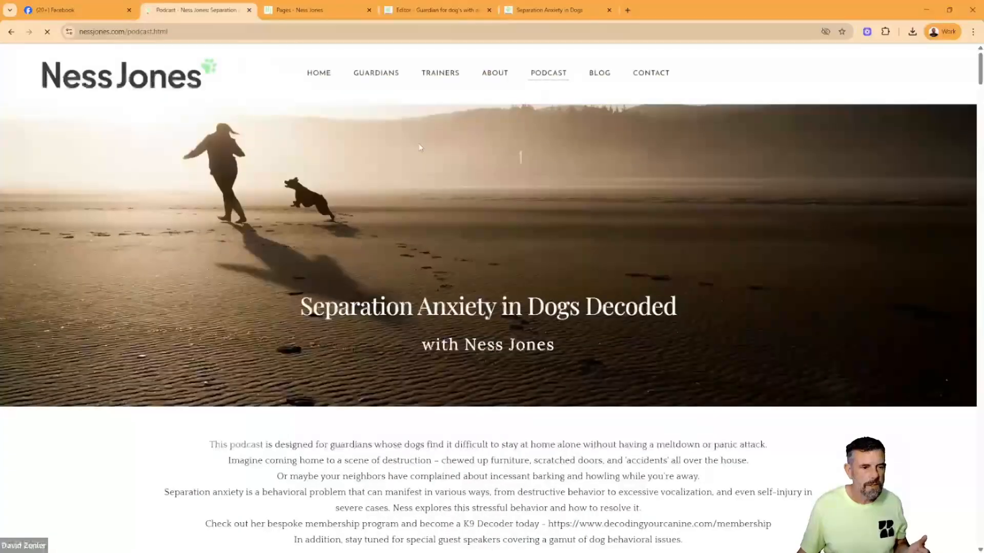
{"action": "left_click", "coordinate": [379, 77]}
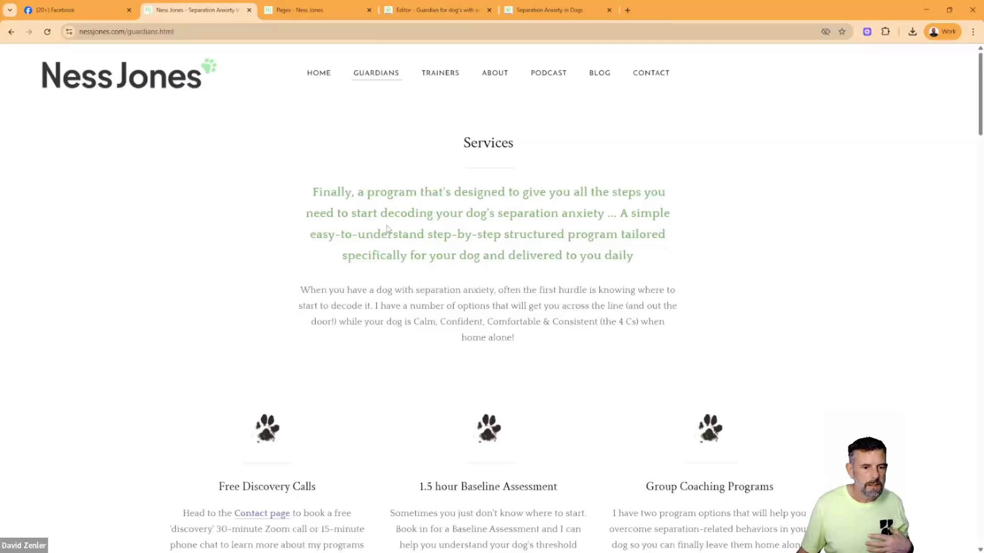
{"action": "left_click_drag", "start_coordinate": [629, 256], "coordinate": [352, 150]}
{"action": "left_click", "coordinate": [319, 147]}
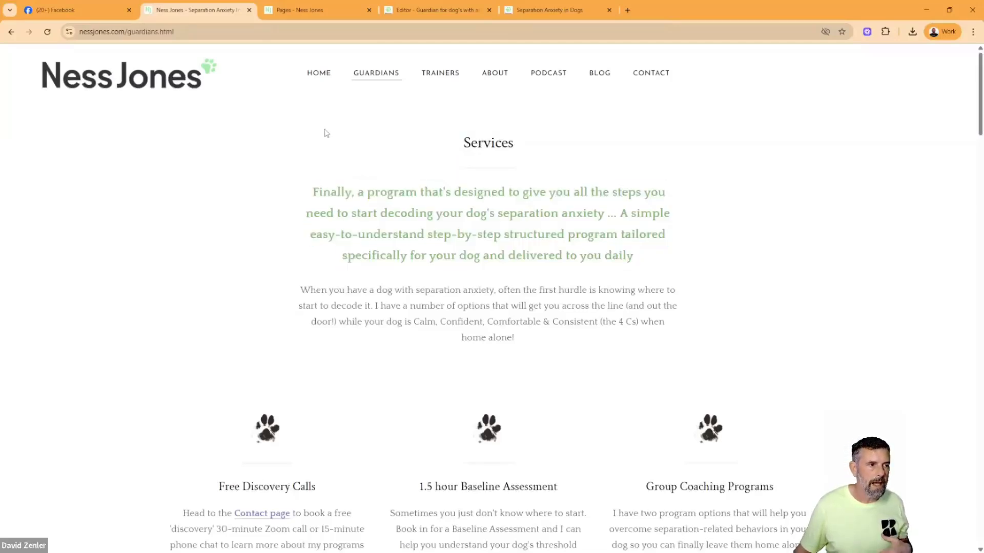
- Insert the saved custom Main Header Block at the top of the new Guardian page
{"action": "left_click", "coordinate": [441, 10]}
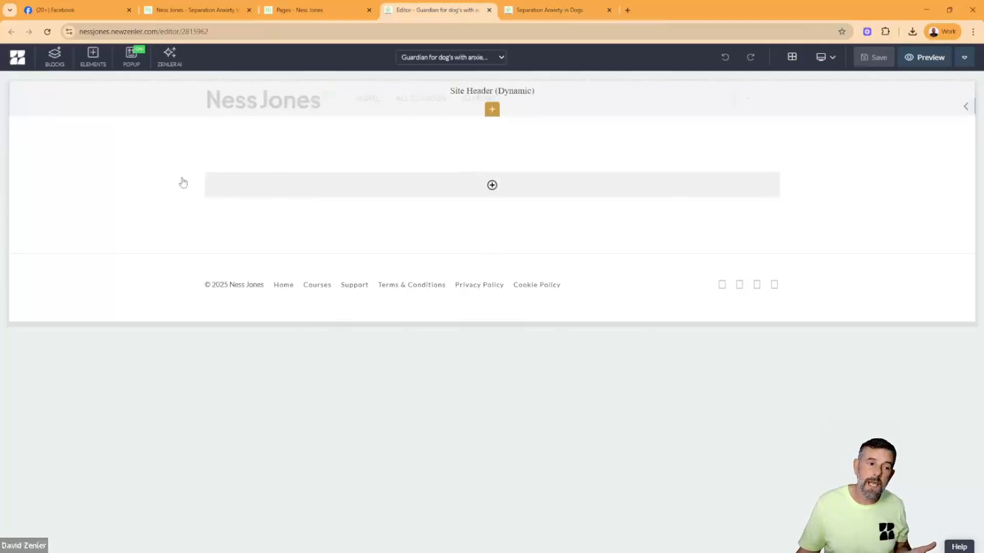
{"action": "left_click", "coordinate": [54, 57]}
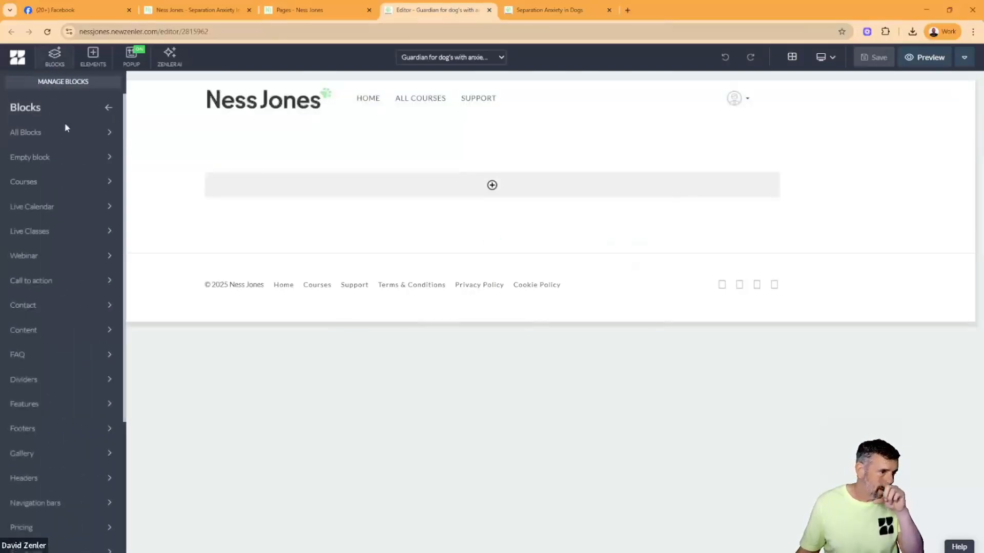
{"action": "scroll", "coordinate": [37, 369], "scroll_direction": "down", "scroll_amount": 4}
{"action": "left_click", "coordinate": [51, 543]}
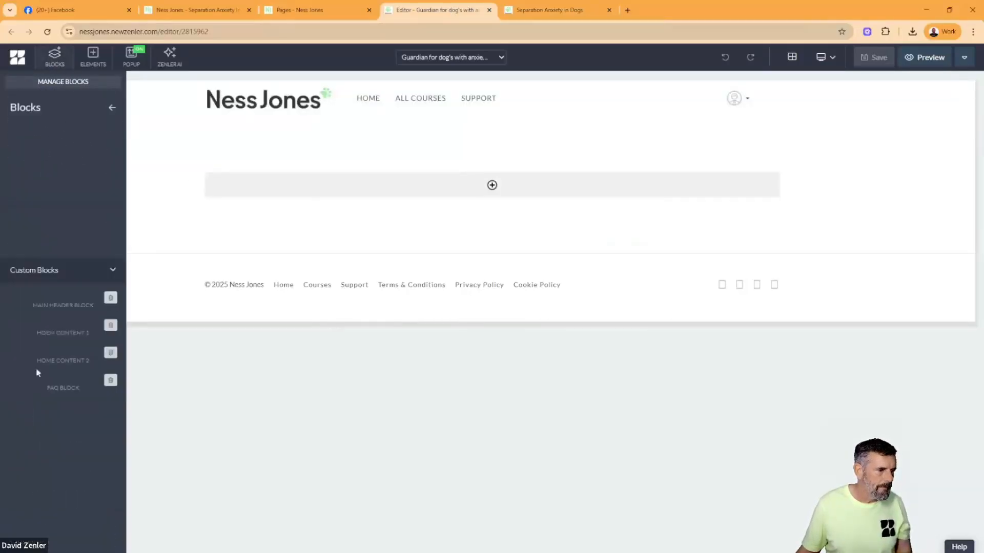
{"action": "left_click_drag", "start_coordinate": [62, 183], "coordinate": [337, 157]}
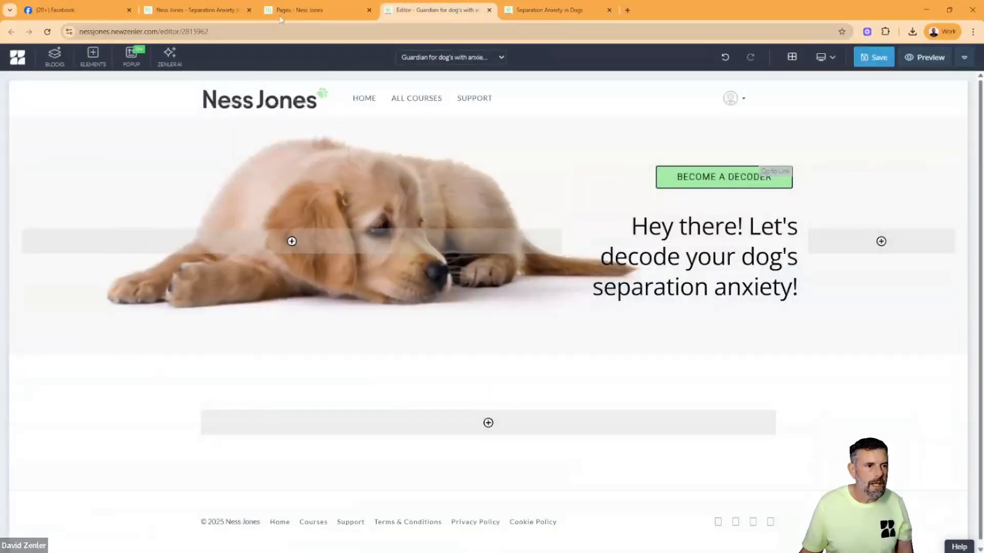
- Copy the "Separation Anxiety in Dogs Decoded" title together with its subtitle from the original site's Podcast page
{"action": "left_click", "coordinate": [211, 14]}
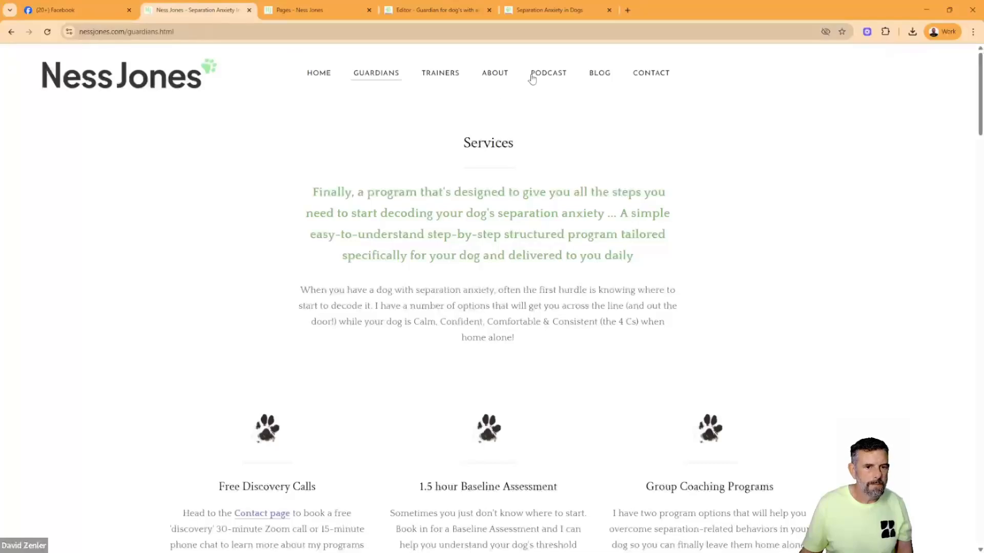
{"action": "left_click", "coordinate": [550, 76]}
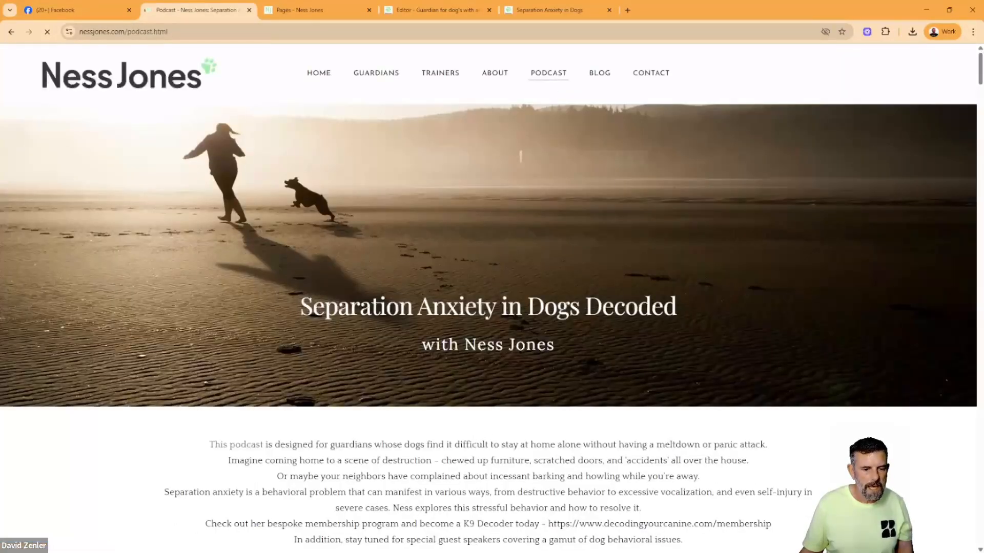
{"action": "left_click_drag", "start_coordinate": [459, 307], "coordinate": [696, 324]}
{"action": "left_click", "coordinate": [592, 355]}
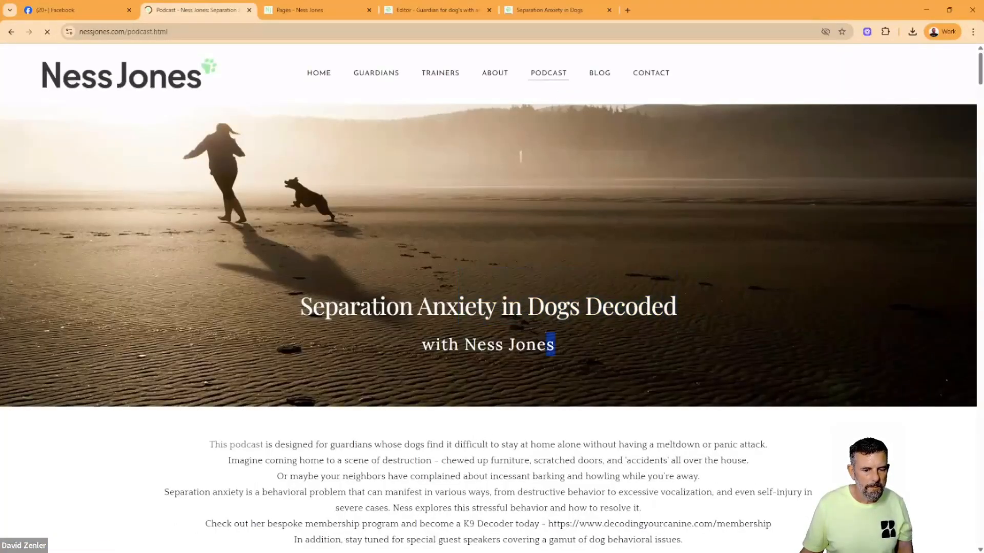
{"action": "left_click_drag", "start_coordinate": [551, 345], "coordinate": [285, 308]}
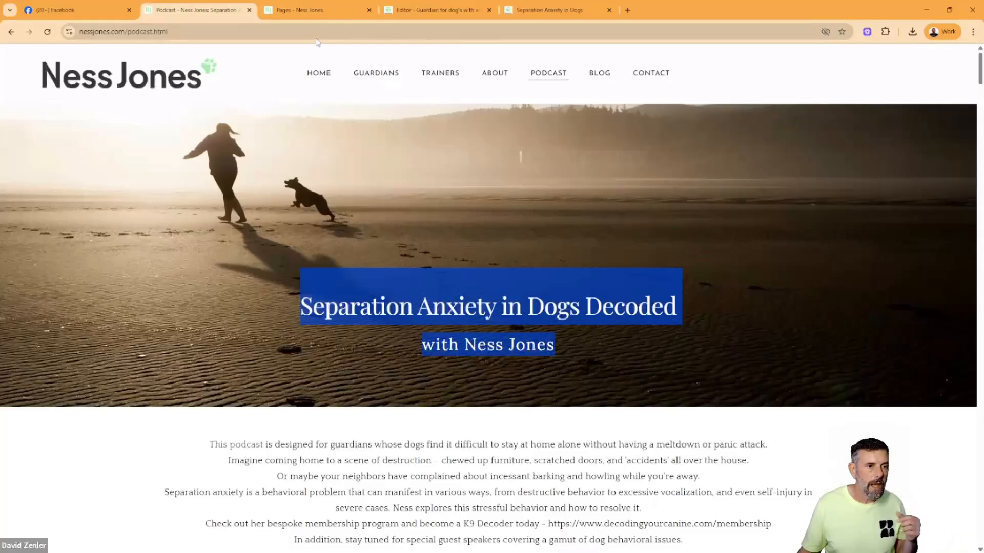
- Upload SEPERATION-HEADER.jpg as the header block's background image and extend the block downward to fit the whole dog and cushion
{"action": "left_click", "coordinate": [465, 16]}
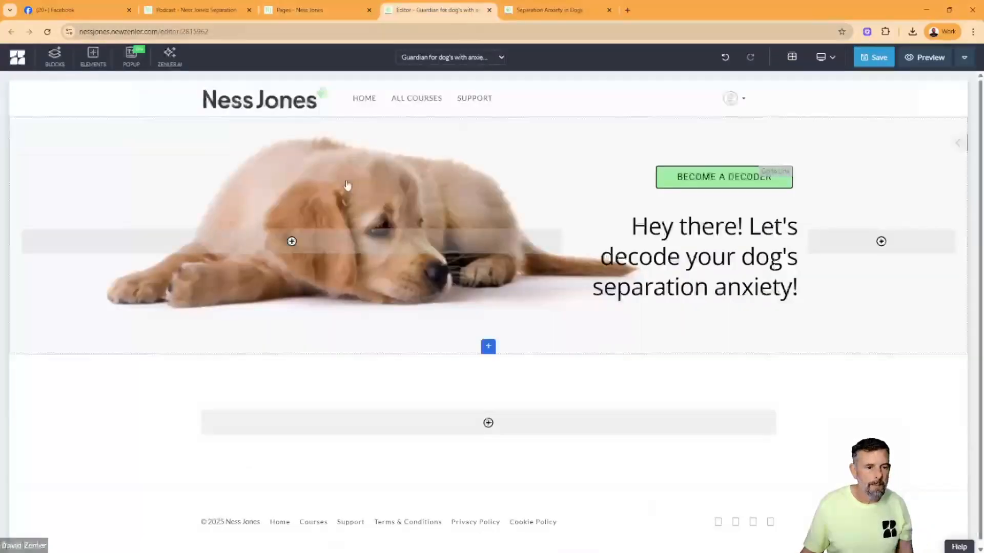
{"action": "left_click", "coordinate": [16, 123]}
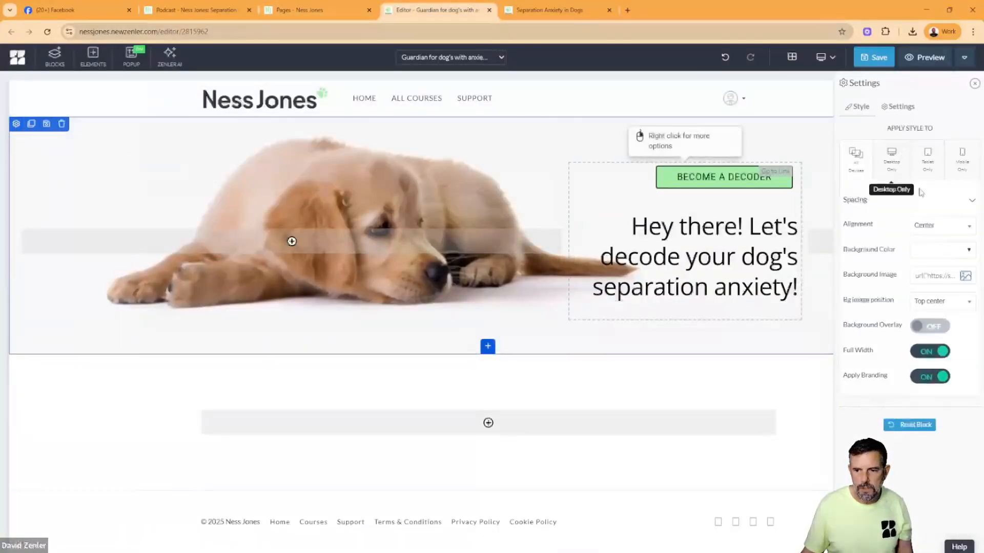
{"action": "left_click", "coordinate": [966, 275]}
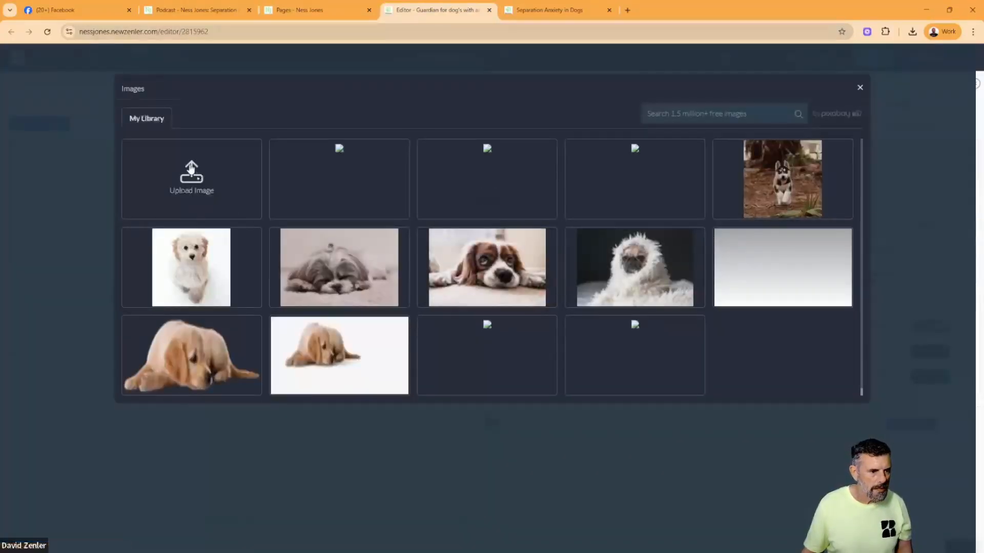
{"action": "left_click", "coordinate": [192, 174]}
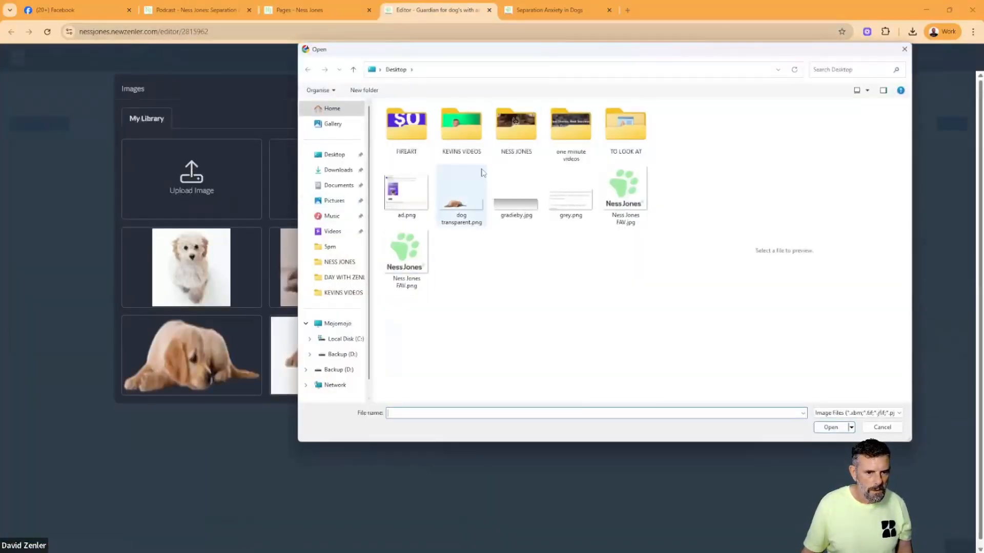
{"action": "double_click", "coordinate": [516, 134]}
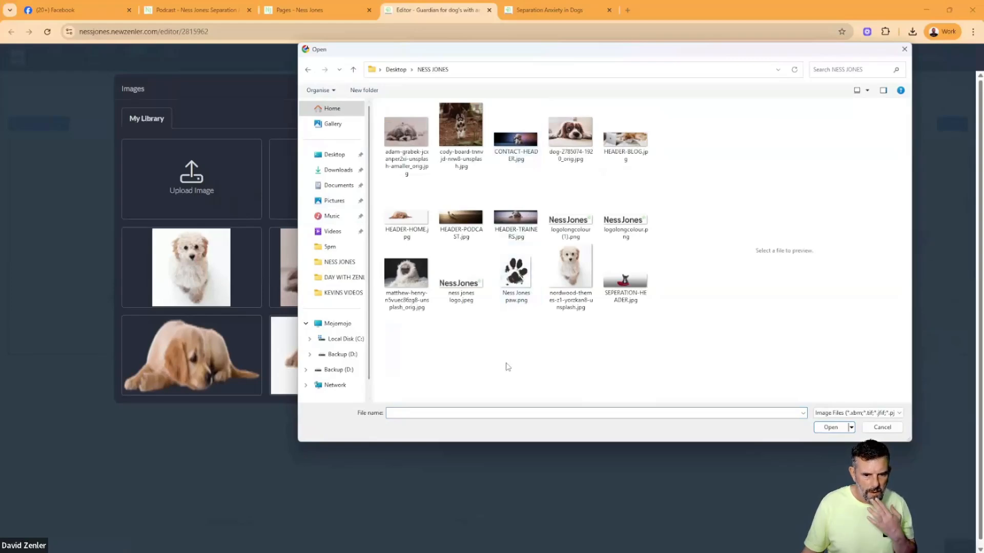
{"action": "left_click", "coordinate": [615, 297]}
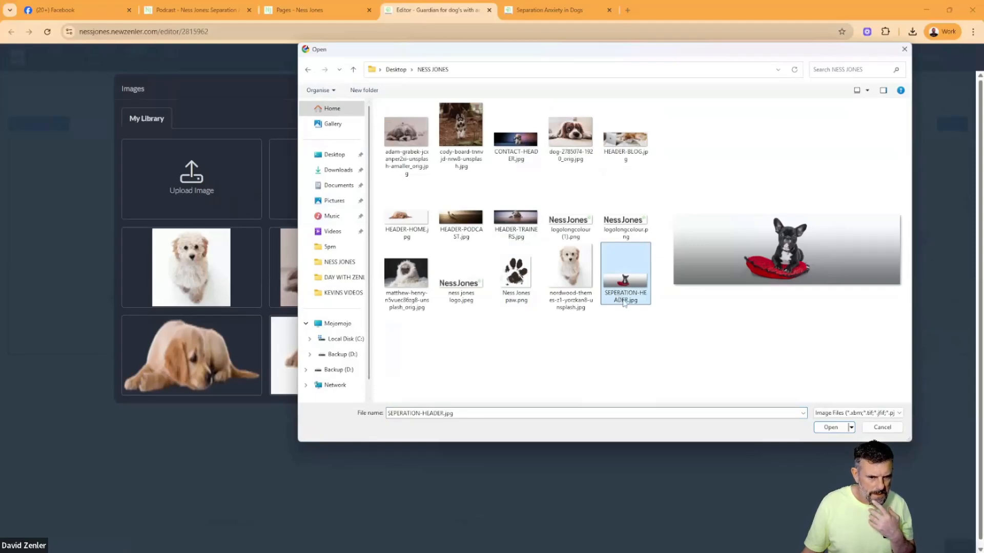
{"action": "left_click", "coordinate": [830, 427]}
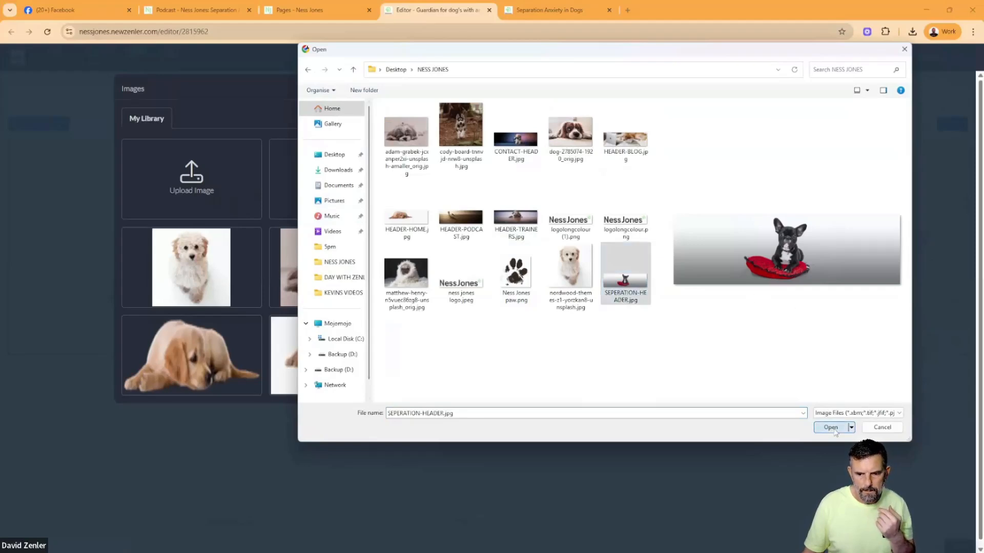
{"action": "left_click", "coordinate": [352, 330]}
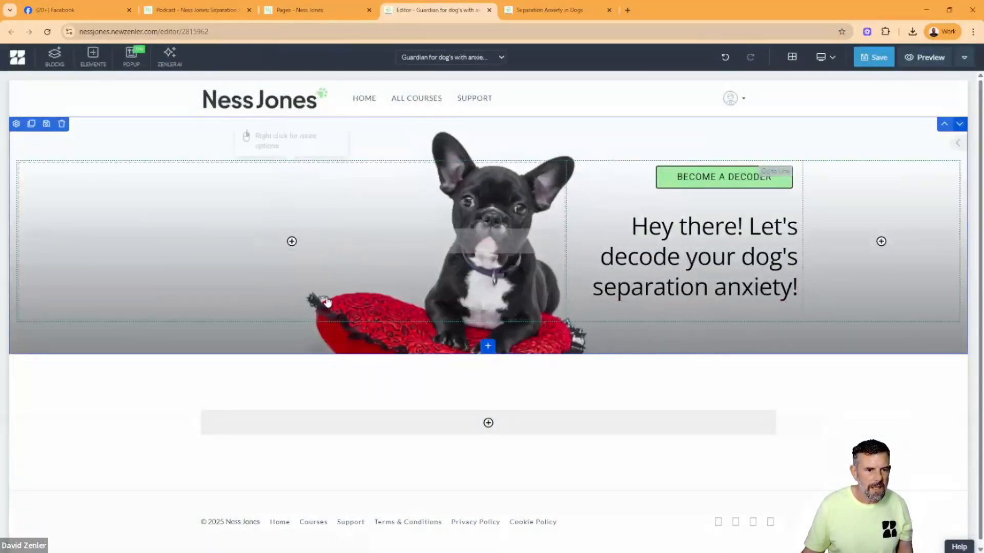
{"action": "left_click_drag", "start_coordinate": [304, 342], "coordinate": [304, 390]}
{"action": "left_click_drag", "start_coordinate": [371, 373], "coordinate": [371, 374]}
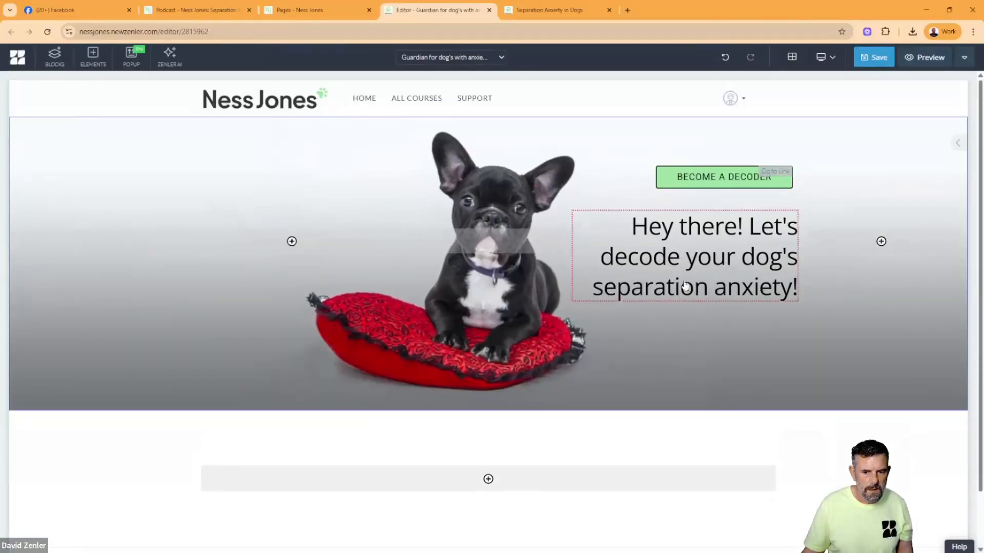
- Replace the header block's heading with the copied "Separation Anxiety in Dogs Decoded" title and subtitle
{"action": "left_click", "coordinate": [727, 287]}
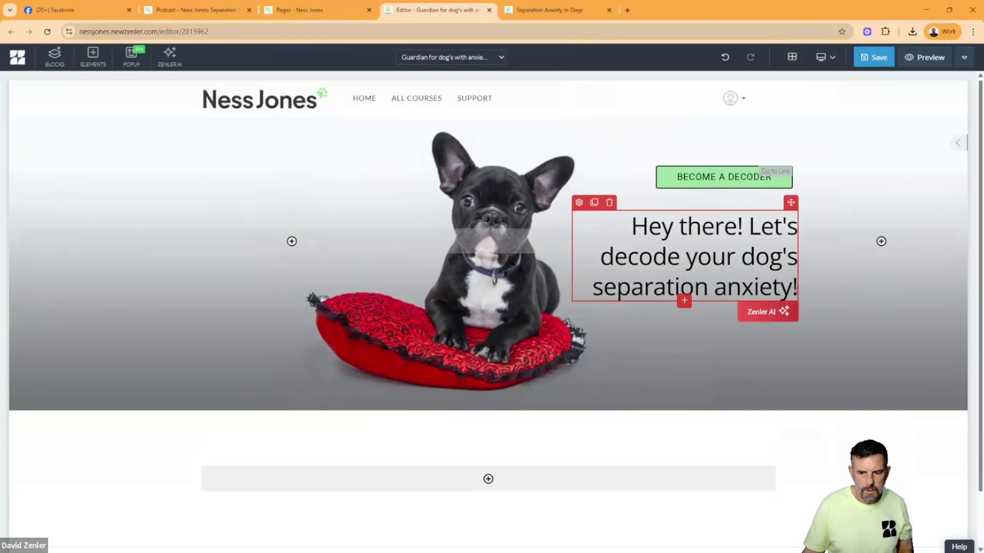
{"action": "left_click_drag", "start_coordinate": [797, 288], "coordinate": [631, 227]}
{"action": "type", "text": "Separation Anxiety in Dogs Decoded with Ness Jones"}
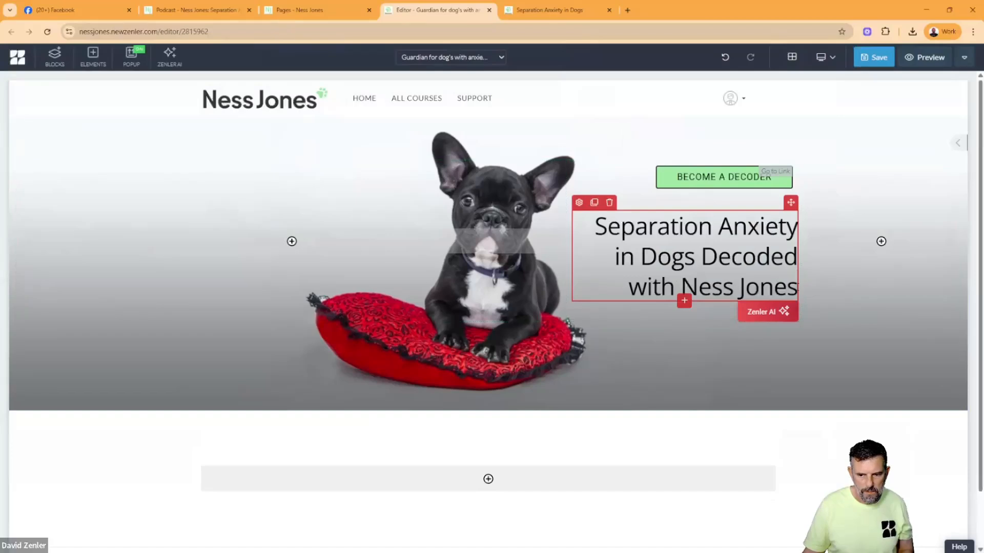
{"action": "left_click_drag", "start_coordinate": [797, 287], "coordinate": [647, 288]}
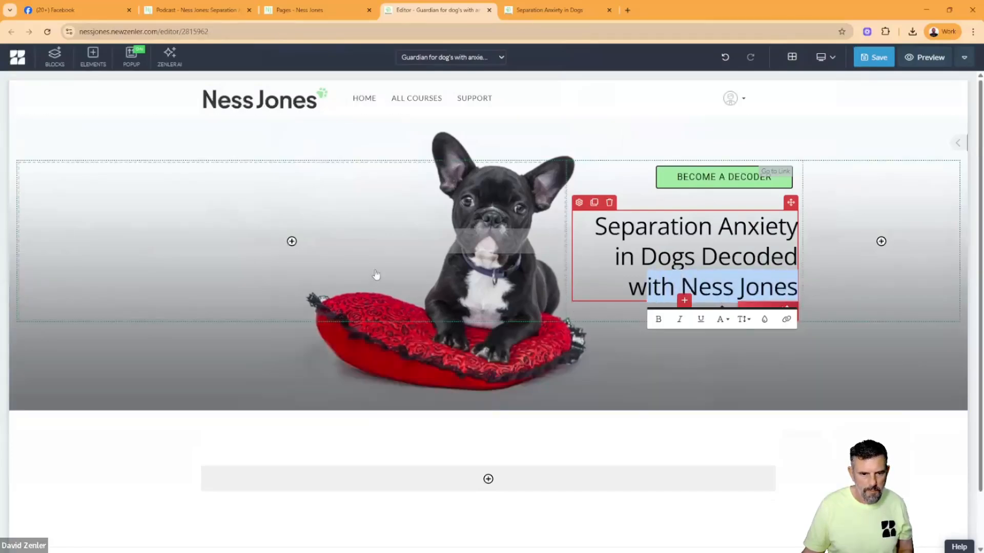
- Save the page and accept its SEO settings with the title "Guardian for dog's with anxiety"
{"action": "left_click", "coordinate": [874, 57]}
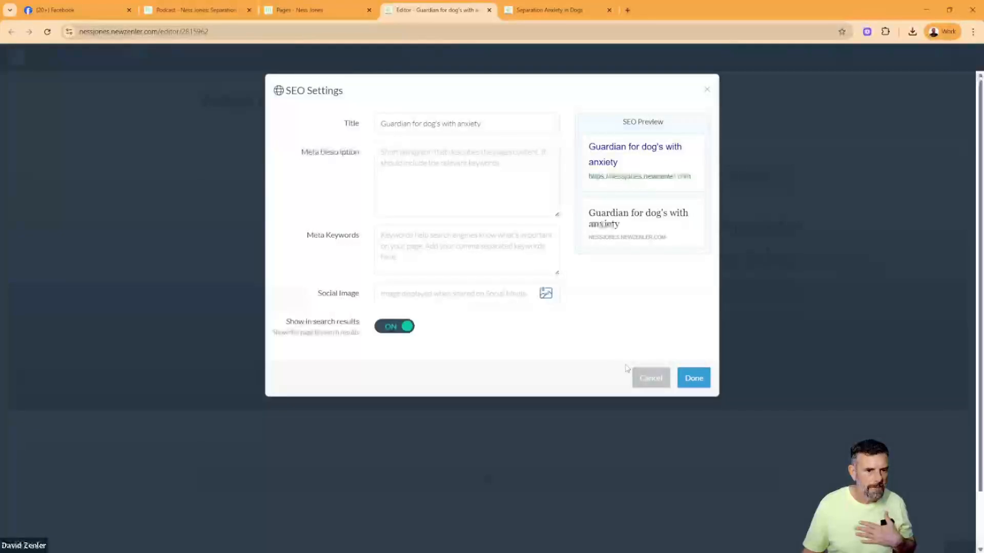
{"action": "left_click", "coordinate": [692, 377]}
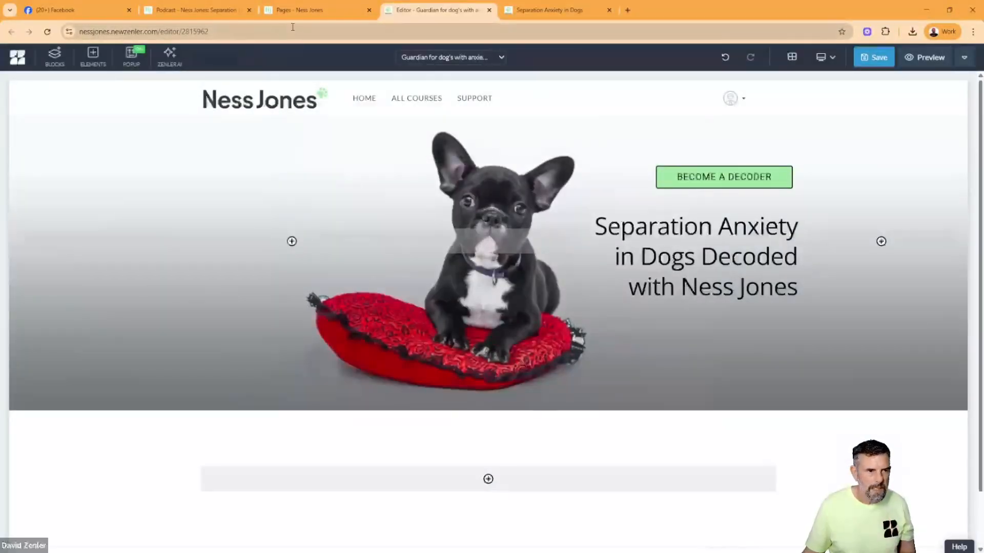
- Copy the green intro text on the original Guardians page from "Finally, a program" through "separation anxiety ..."
{"action": "left_click", "coordinate": [221, 14]}
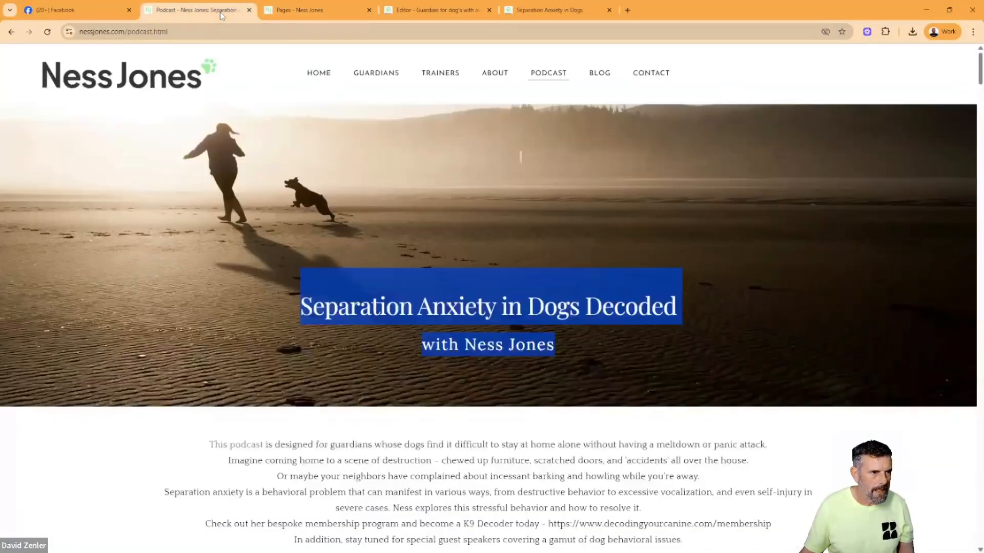
{"action": "left_click", "coordinate": [377, 74]}
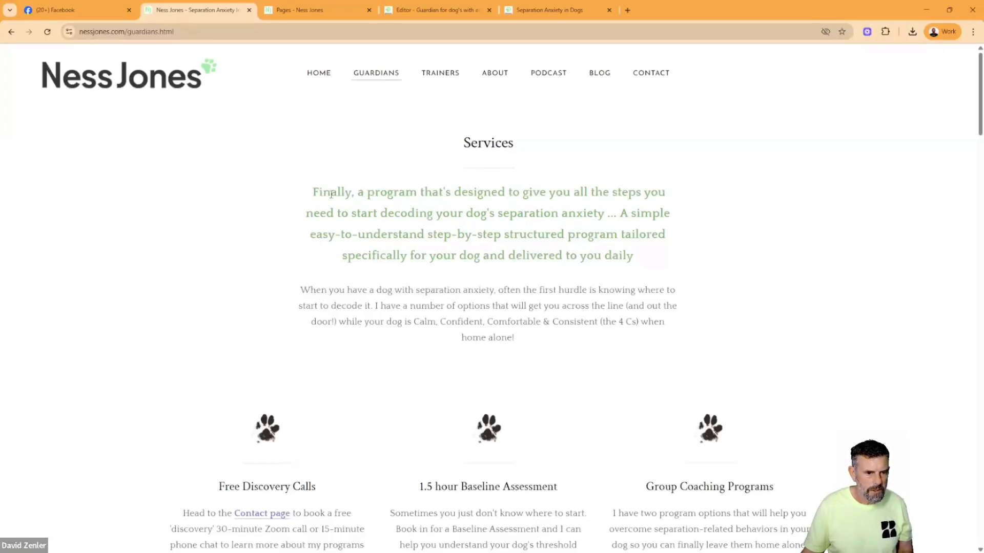
{"action": "left_click_drag", "start_coordinate": [314, 192], "coordinate": [580, 210]}
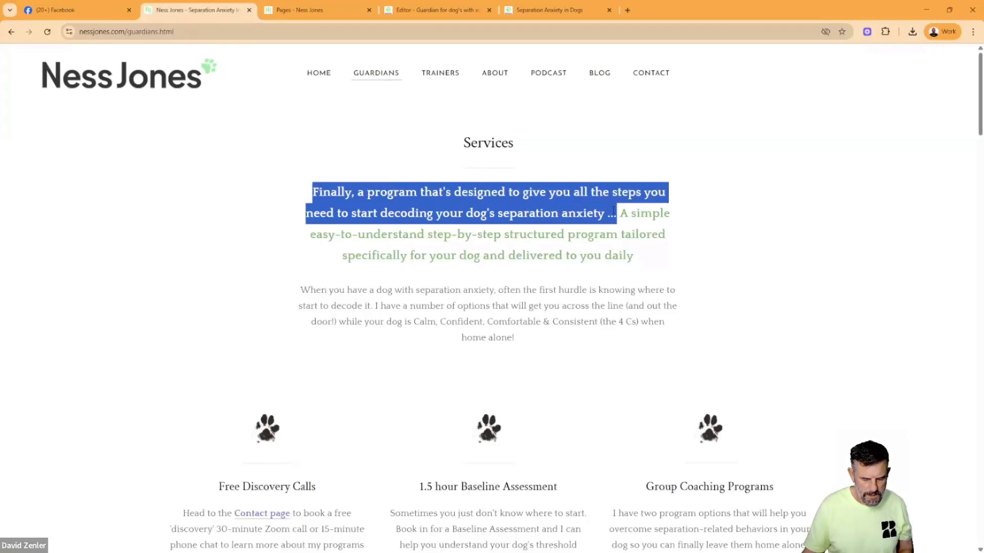
- Replace the header heading with the copied intro and trim it to "Steps you need to start decoding your dog's separation anxiety ..."
{"action": "left_click", "coordinate": [467, 11]}
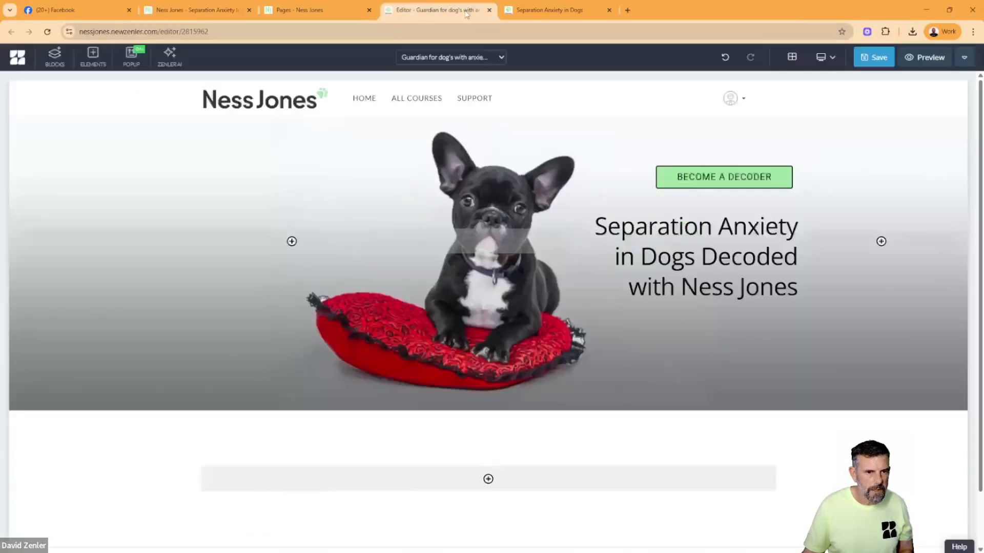
{"action": "triple_click", "coordinate": [636, 240]}
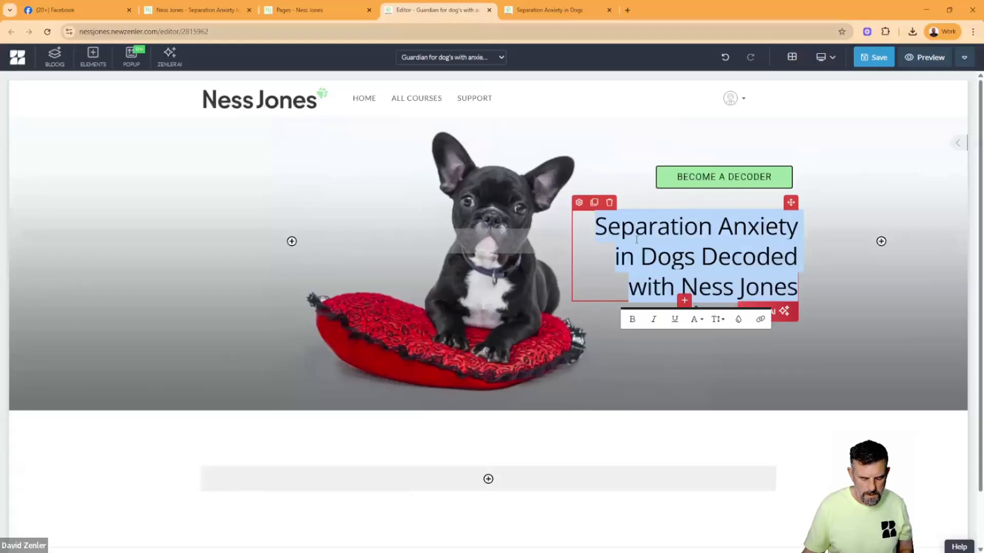
{"action": "type", "text": "Finally, a program that's designed to give you all the steps you need to start decoding your dog's separation anxiety ..."}
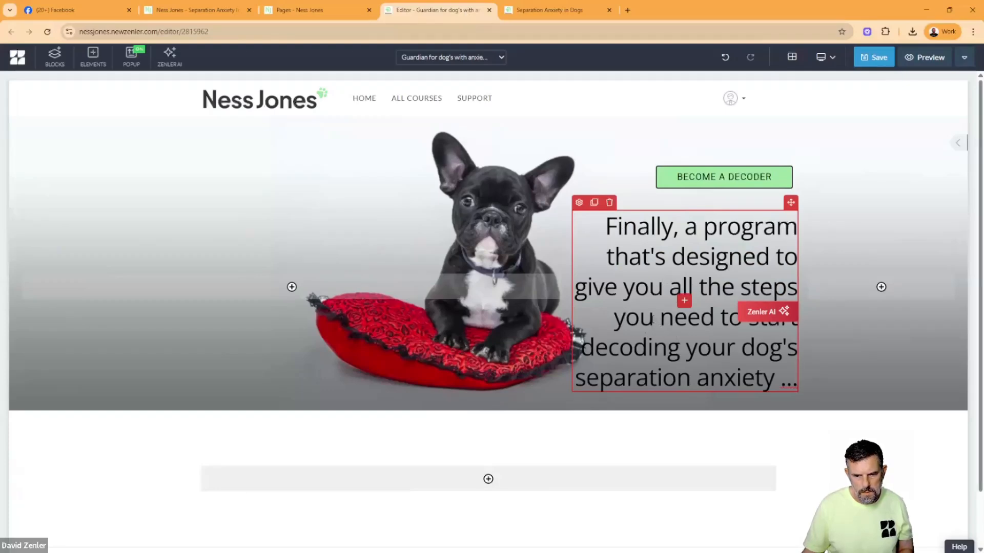
{"action": "left_click_drag", "start_coordinate": [741, 294], "coordinate": [606, 226]}
{"action": "key", "text": "BackSpace"}
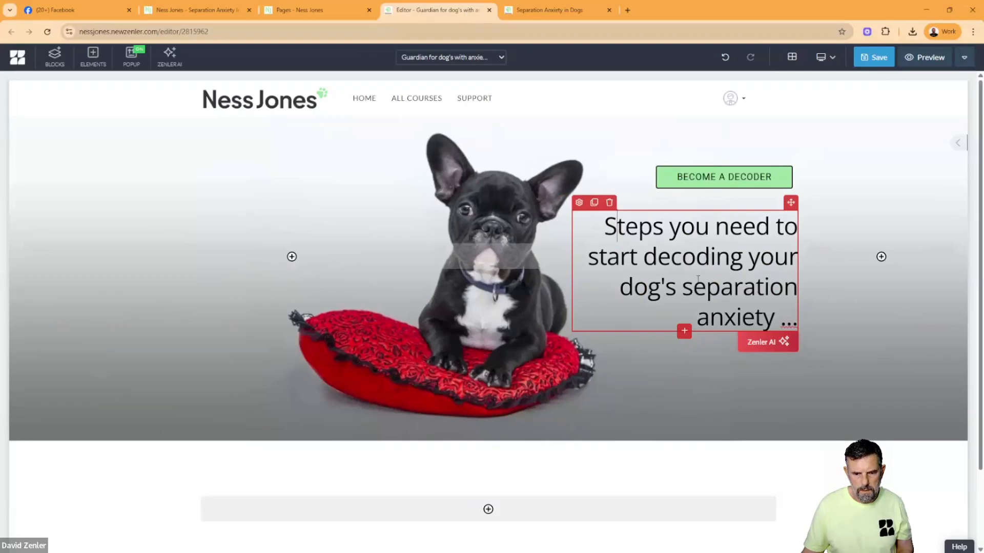
- Save the page with its edited header heading
{"action": "left_click", "coordinate": [207, 464]}
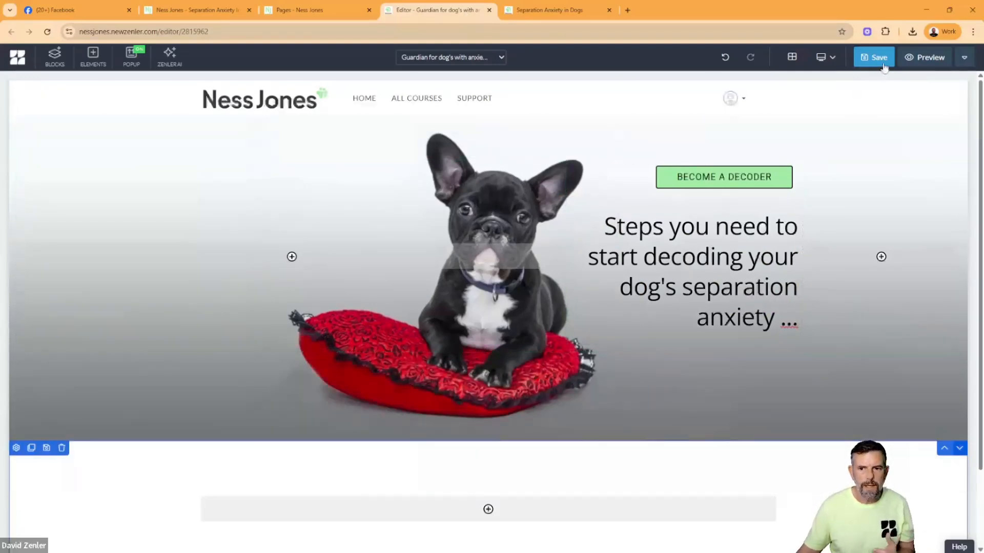
{"action": "left_click", "coordinate": [876, 62]}
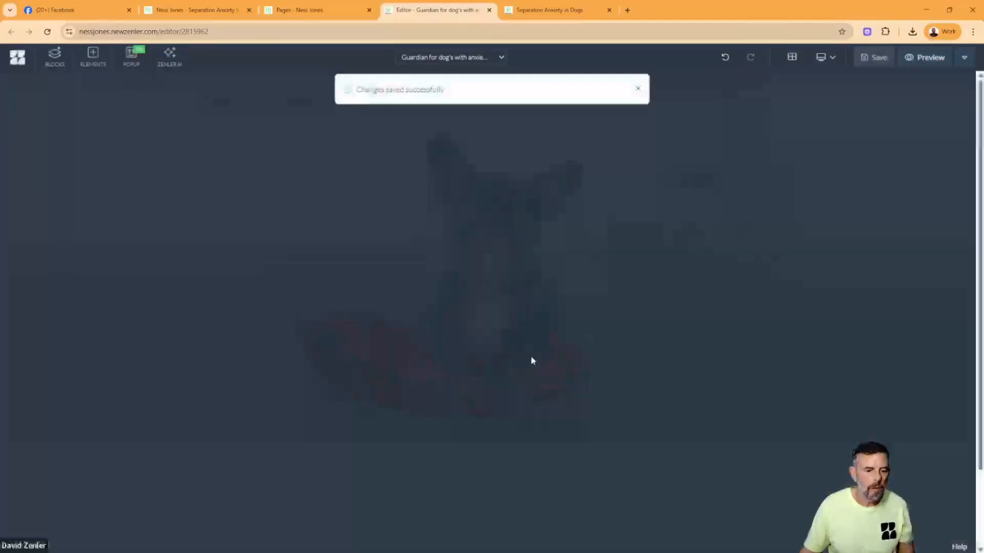
{"action": "scroll", "coordinate": [550, 348], "scroll_direction": "down", "scroll_amount": 2}
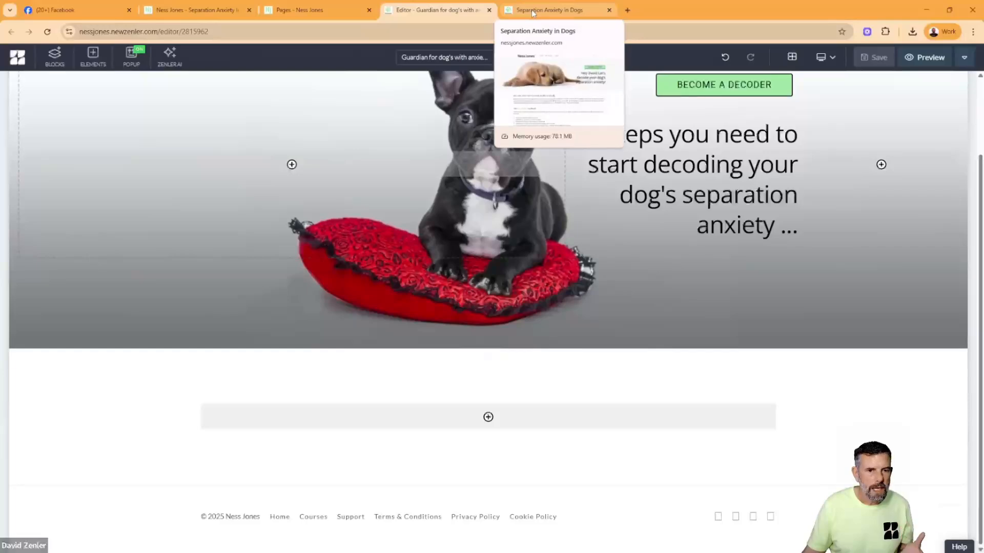
- Examine the intro text and service sections on the original Guardians page, and compare them with the redesigned home page preview
{"action": "left_click", "coordinate": [194, 15]}
{"action": "left_click_drag", "start_coordinate": [542, 339], "coordinate": [300, 191]}
{"action": "scroll", "coordinate": [433, 351], "scroll_direction": "down", "scroll_amount": 1}
{"action": "scroll", "coordinate": [434, 352], "scroll_direction": "down", "scroll_amount": 3}
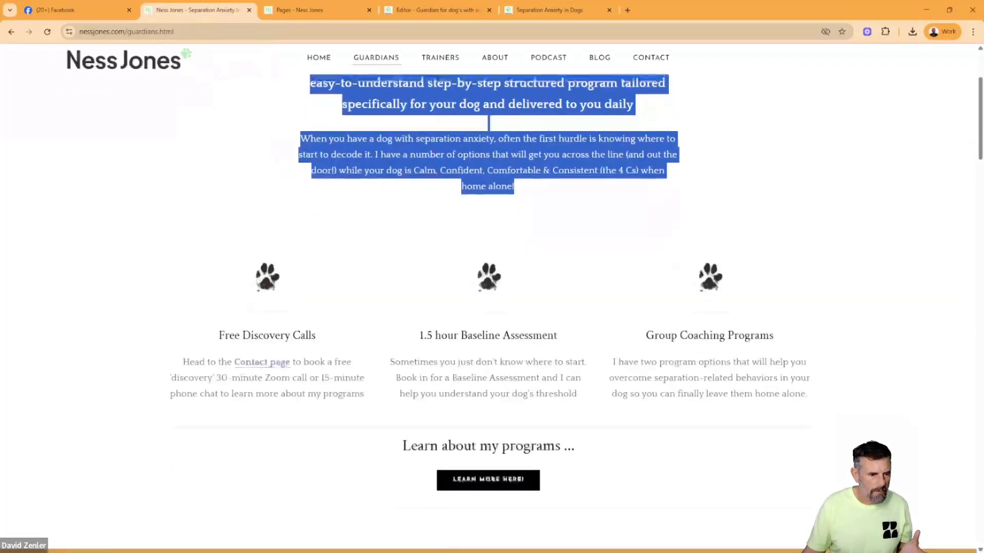
{"action": "scroll", "coordinate": [476, 233], "scroll_direction": "up", "scroll_amount": 2}
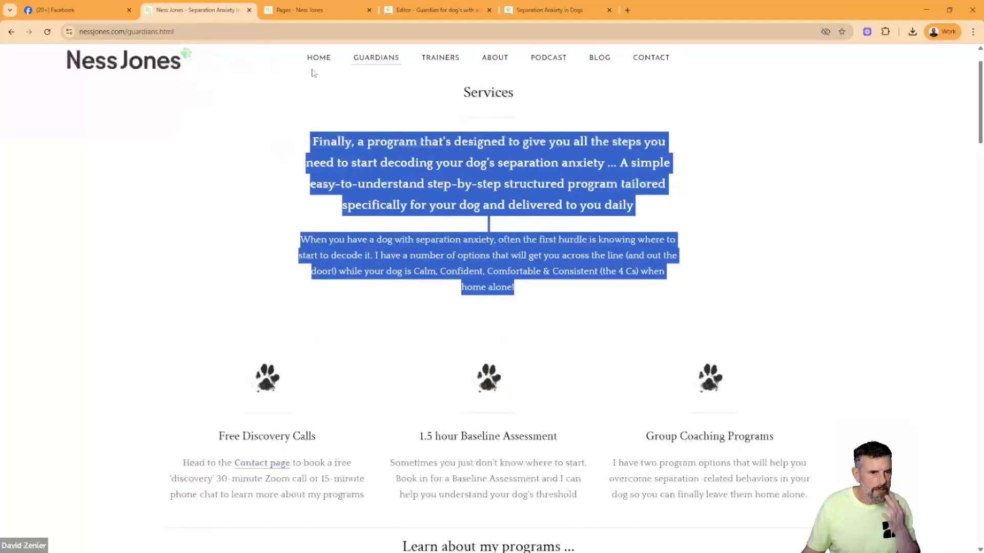
{"action": "left_click", "coordinate": [533, 9]}
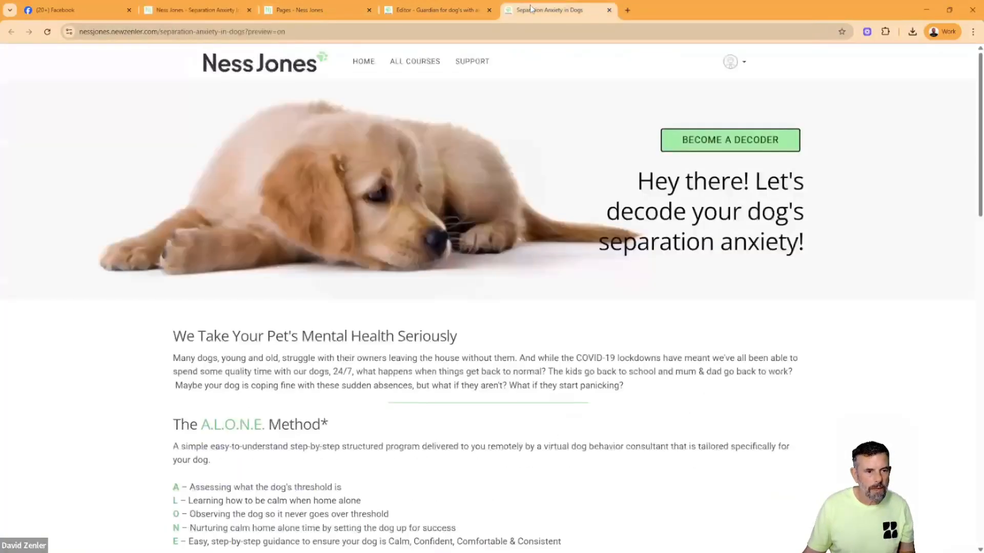
- Insert the custom block "HOEM CONTENT 1" directly below the header on the Guardian page
{"action": "left_click", "coordinate": [438, 9]}
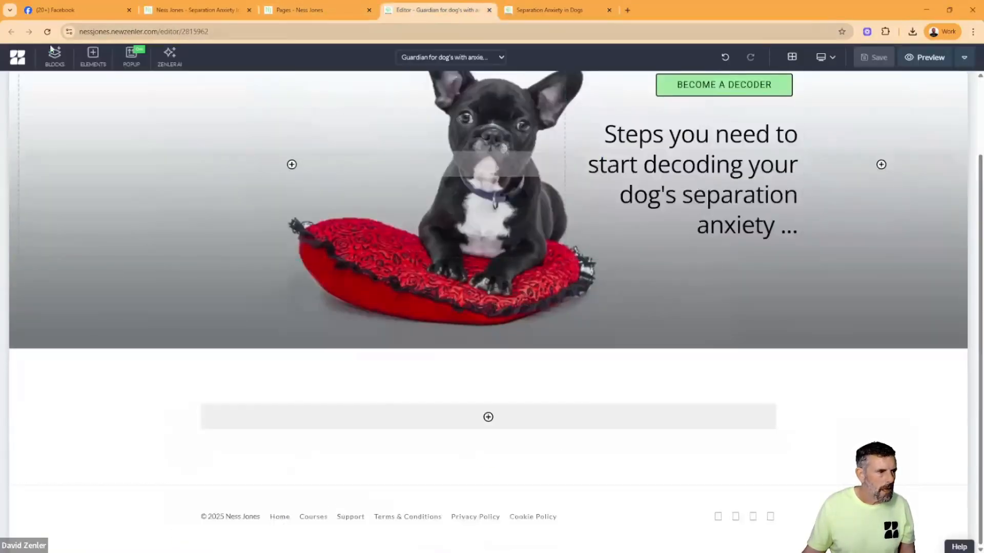
{"action": "left_click", "coordinate": [54, 60]}
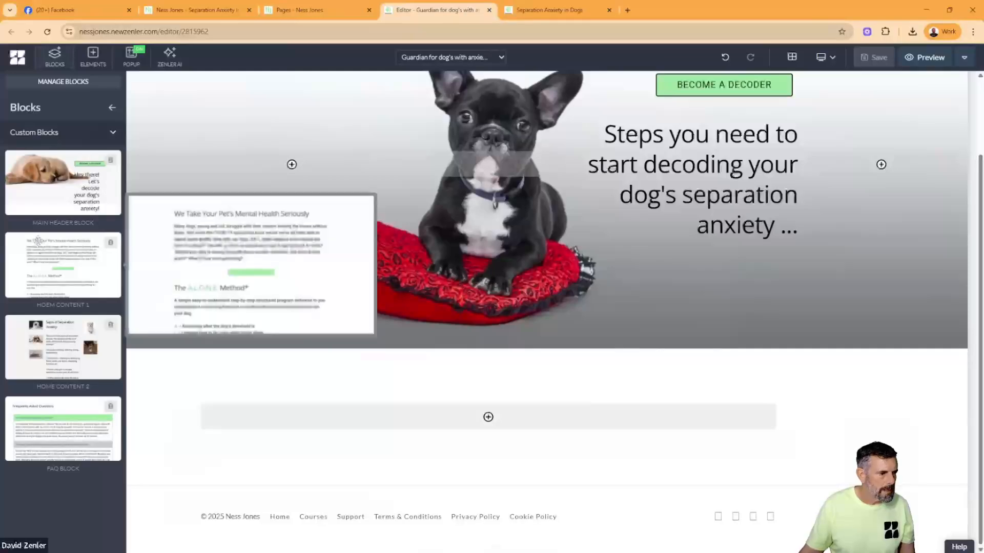
{"action": "mouse_move", "coordinate": [39, 246]}
{"action": "left_mouse_down"}
{"action": "mouse_move", "coordinate": [367, 396]}
{"action": "mouse_move", "coordinate": [72, 384]}
{"action": "left_mouse_up"}
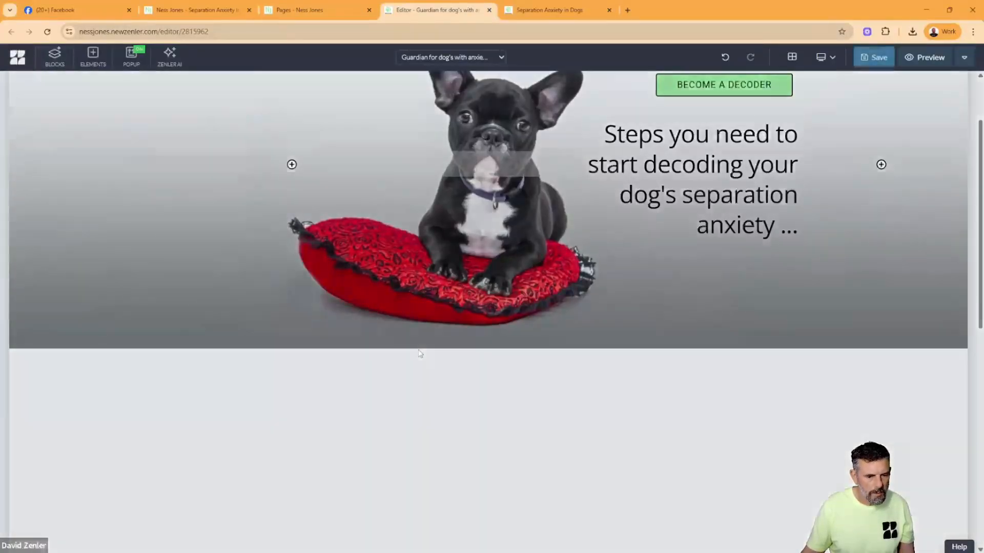
{"action": "scroll", "coordinate": [544, 384], "scroll_direction": "down", "scroll_amount": 3}
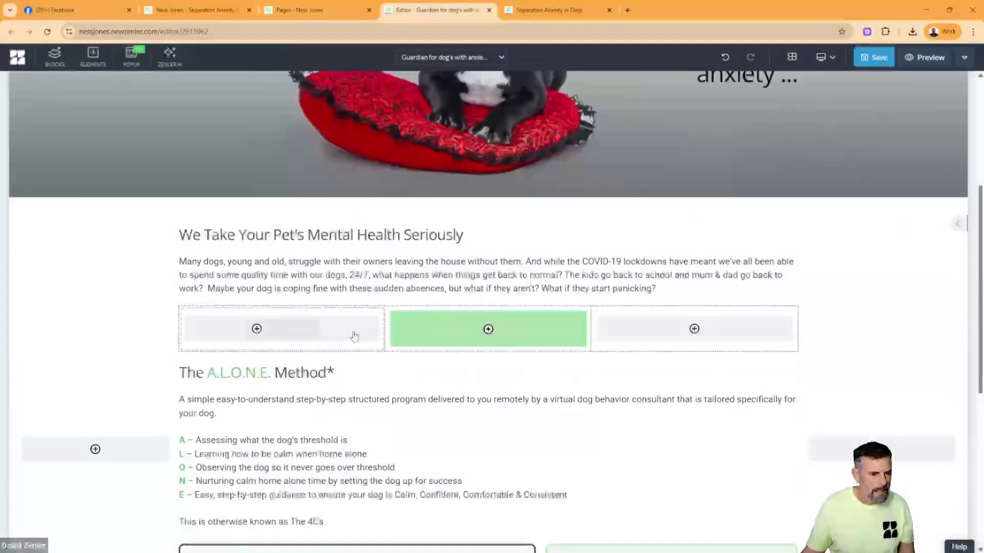
- Copy the whole green intro on the original Guardians page, from "Finally, a program" through "delivered to you daily"
{"action": "left_click", "coordinate": [192, 11]}
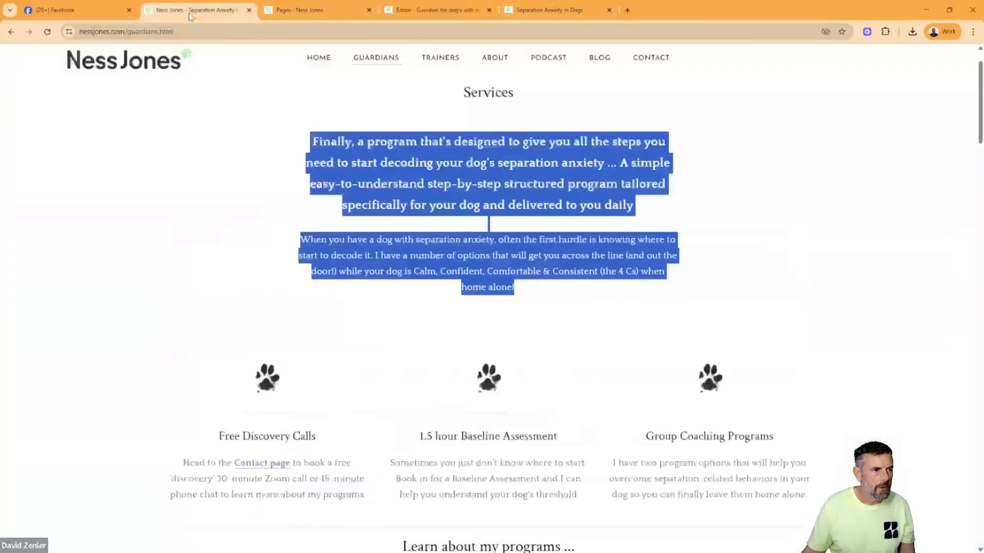
{"action": "left_click", "coordinate": [534, 207]}
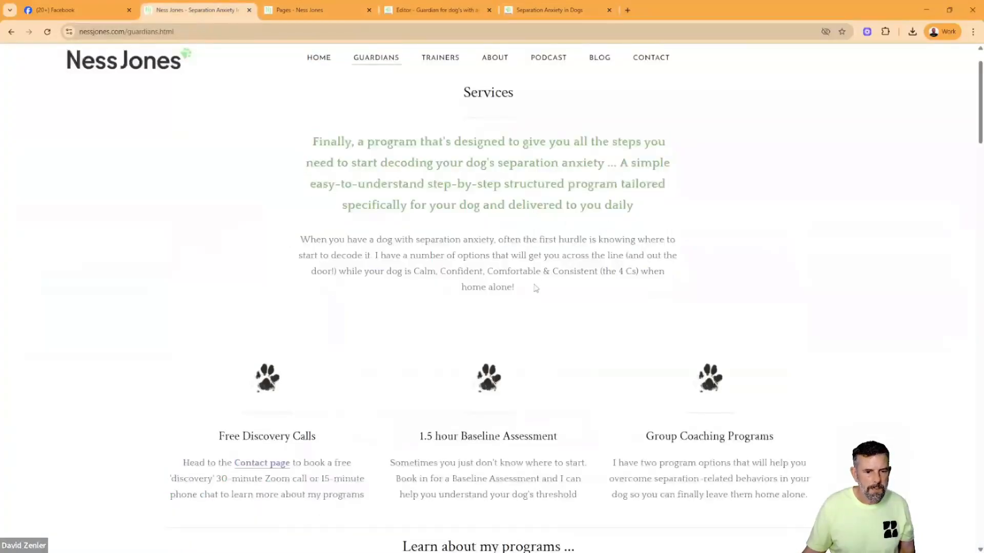
{"action": "left_click_drag", "start_coordinate": [534, 288], "coordinate": [304, 152]}
{"action": "left_click_drag", "start_coordinate": [641, 210], "coordinate": [296, 150]}
{"action": "key", "text": "ctrl+c"}
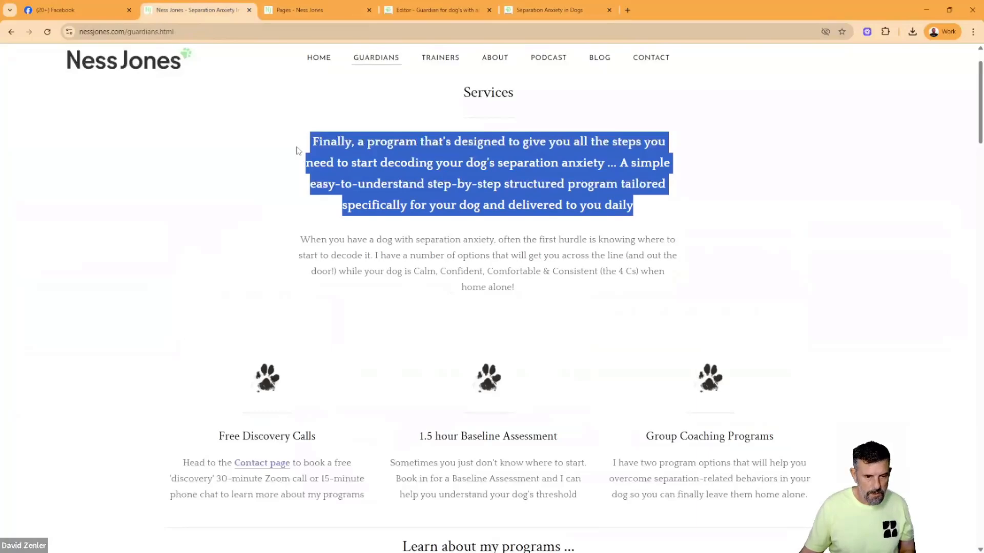
{"action": "left_click", "coordinate": [534, 11]}
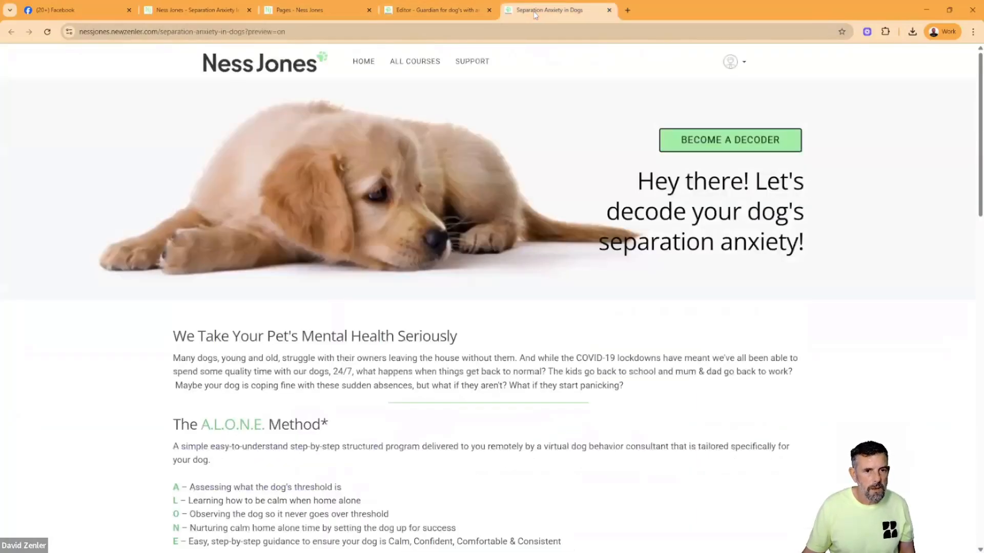
- Replace the "We Take Your Pet's Mental Health Seriously" heading with the copied intro, adding a blank line before "A simple easy-to-understand"
{"action": "left_click", "coordinate": [487, 12]}
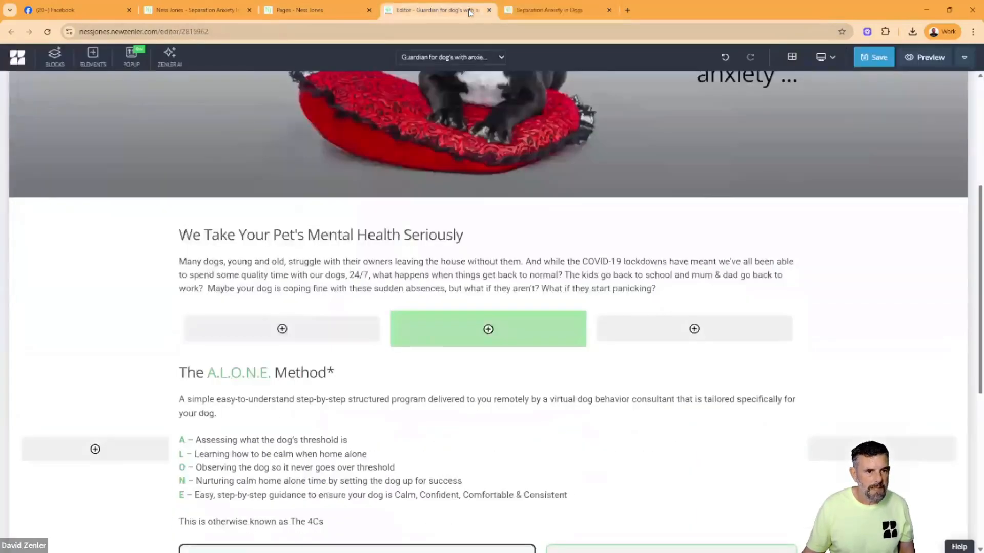
{"action": "triple_click", "coordinate": [375, 234]}
{"action": "key", "text": "ctrl+v"}
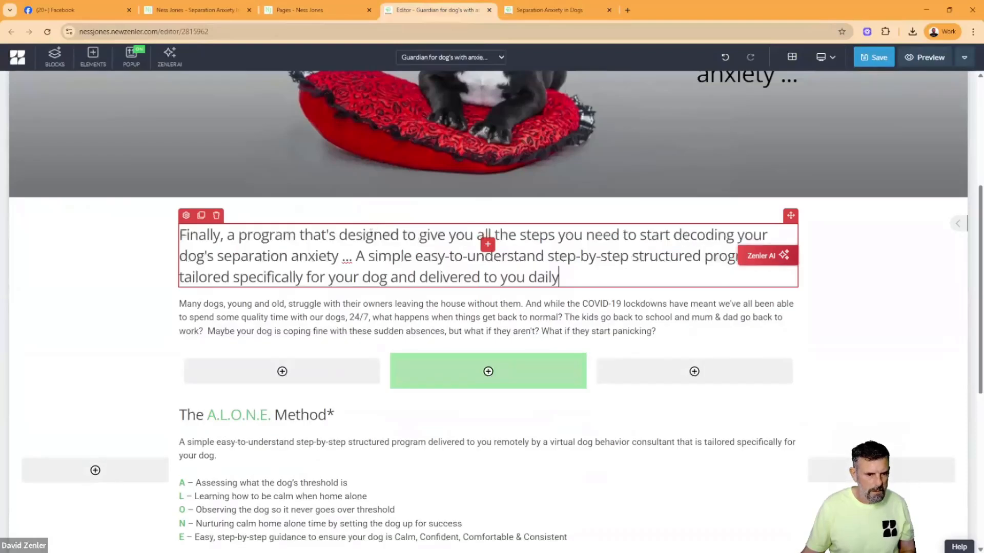
{"action": "left_click", "coordinate": [356, 256]}
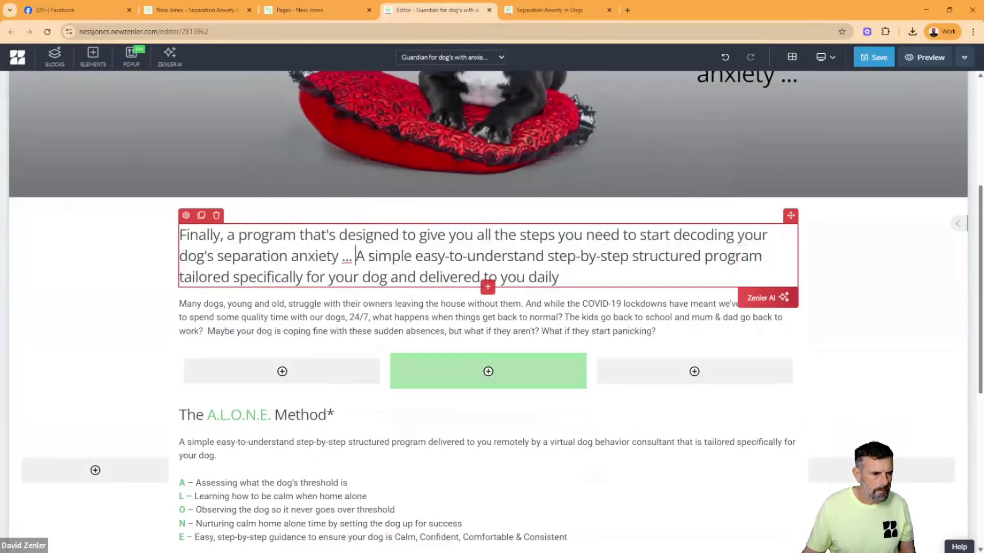
{"action": "key", "text": "Return"}
{"action": "key", "text": "Return"}
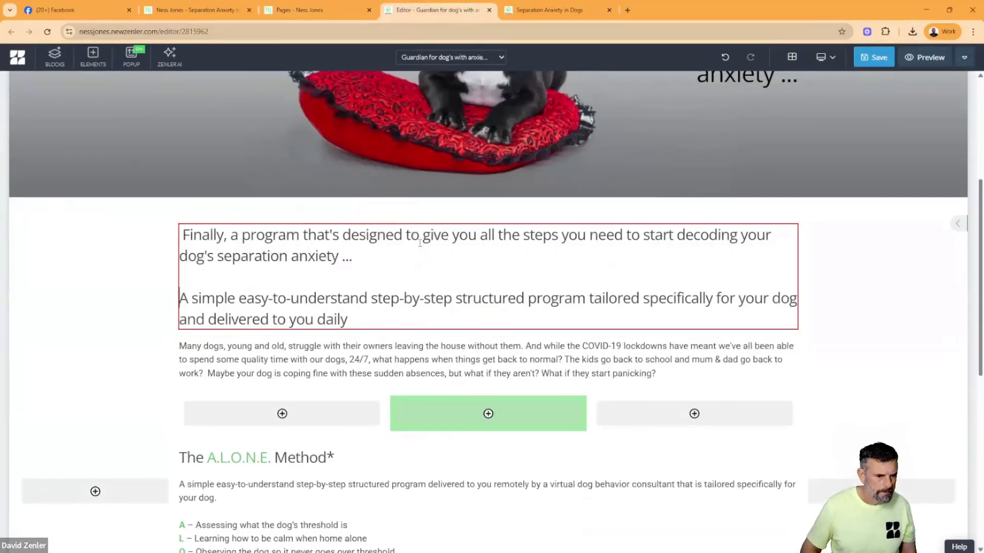
- Colour the heading's second sentence, from "A simple easy-to-understand" through "delivered to you daily", green
{"action": "left_click_drag", "start_coordinate": [343, 314], "coordinate": [180, 303]}
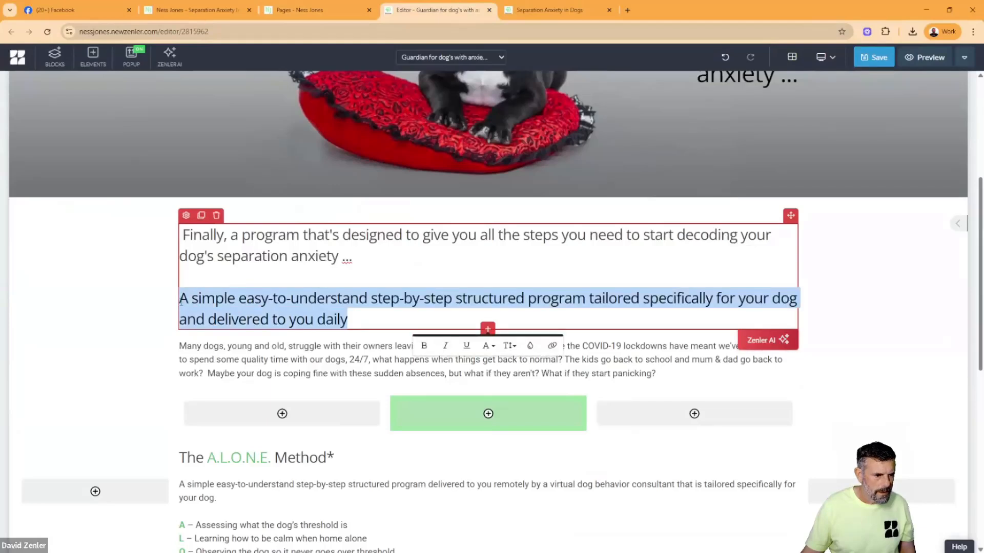
{"action": "left_click", "coordinate": [529, 346]}
{"action": "left_click", "coordinate": [415, 386]}
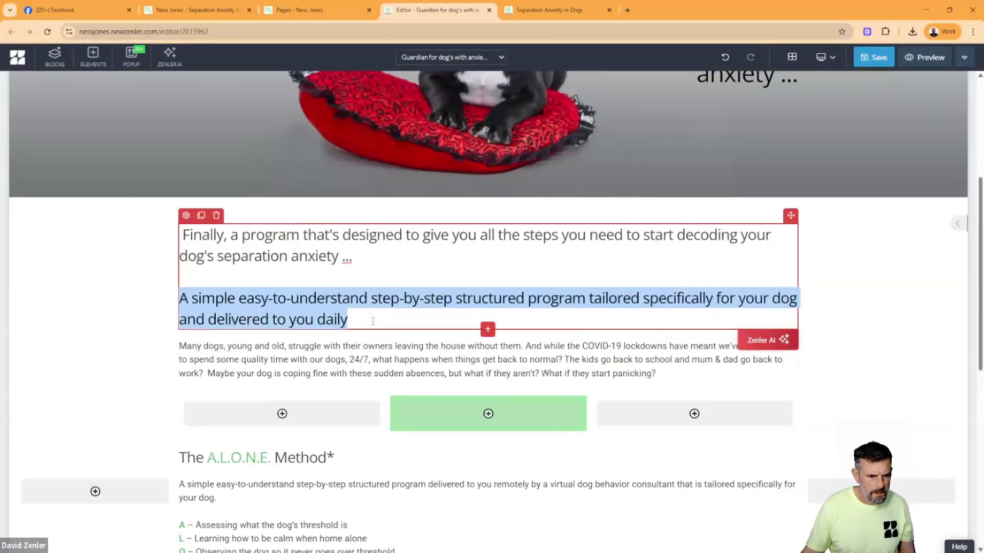
{"action": "left_click", "coordinate": [379, 314]}
{"action": "scroll", "coordinate": [374, 315], "scroll_direction": "down", "scroll_amount": 1}
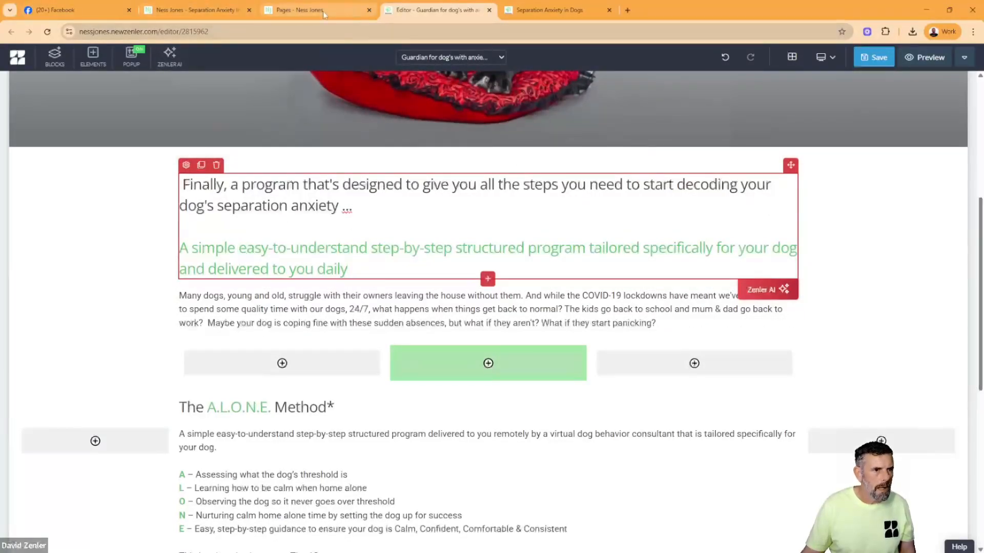
- Copy the paragraph on the original Guardians page from "When you have a dog with separation anxiety" through "home alone!"
{"action": "left_click", "coordinate": [200, 11]}
{"action": "left_click", "coordinate": [454, 282]}
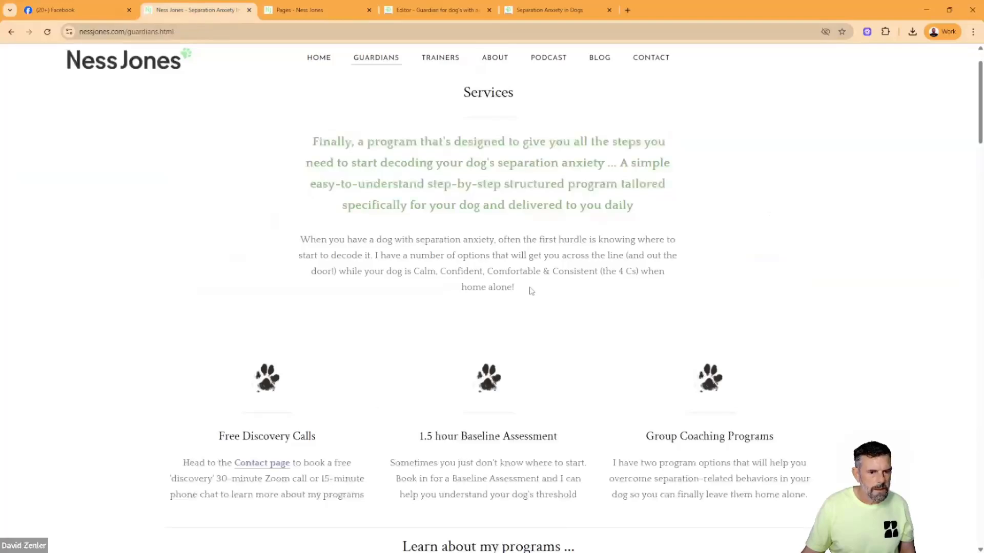
{"action": "left_click_drag", "start_coordinate": [530, 291], "coordinate": [324, 241]}
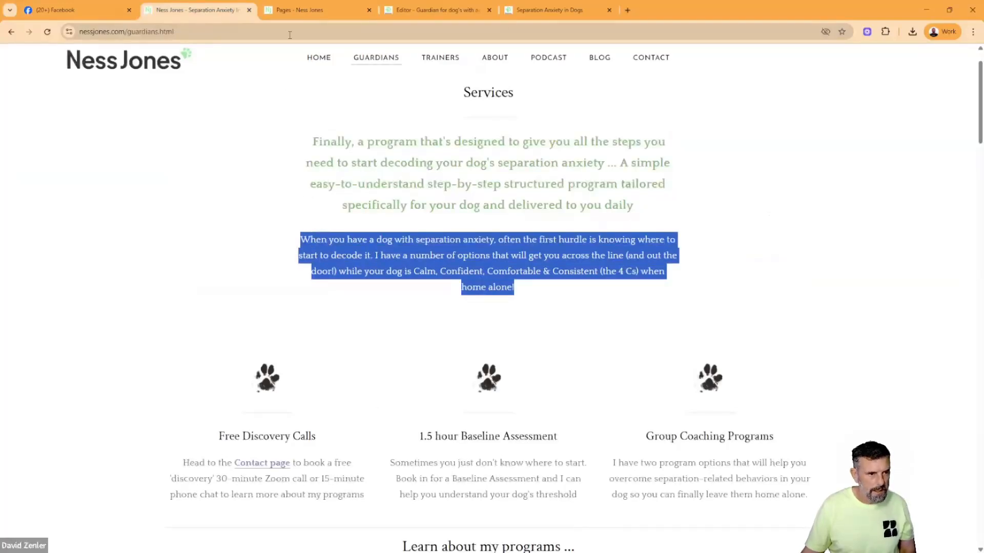
{"action": "left_click", "coordinate": [528, 12]}
- Close the home page preview, replace the "Many dogs, young and old" paragraph in the editor with the copied text, and save
{"action": "left_click", "coordinate": [418, 14]}
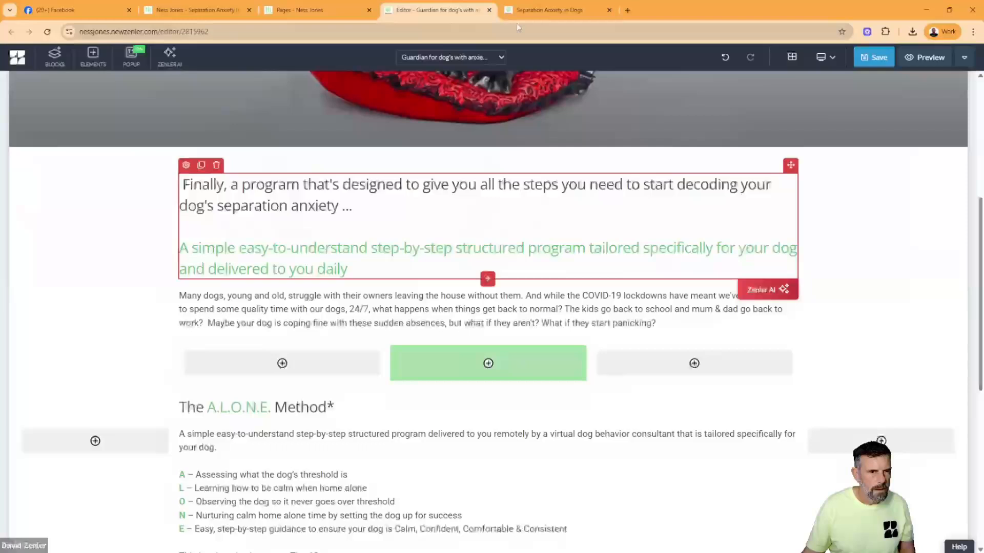
{"action": "left_click", "coordinate": [609, 10]}
{"action": "scroll", "coordinate": [655, 307], "scroll_direction": "down", "scroll_amount": 1}
{"action": "left_click", "coordinate": [656, 272]}
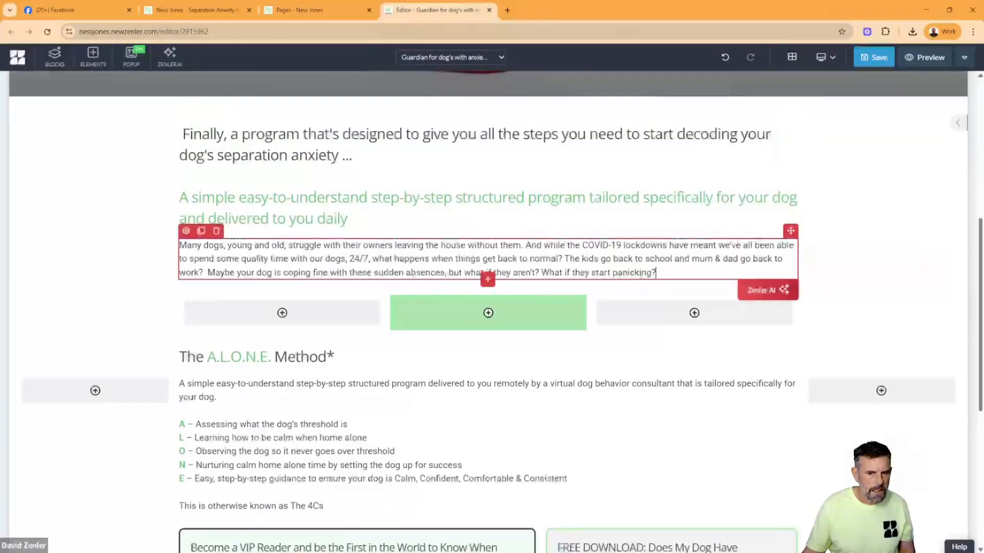
{"action": "left_click_drag", "start_coordinate": [656, 272], "coordinate": [179, 244]}
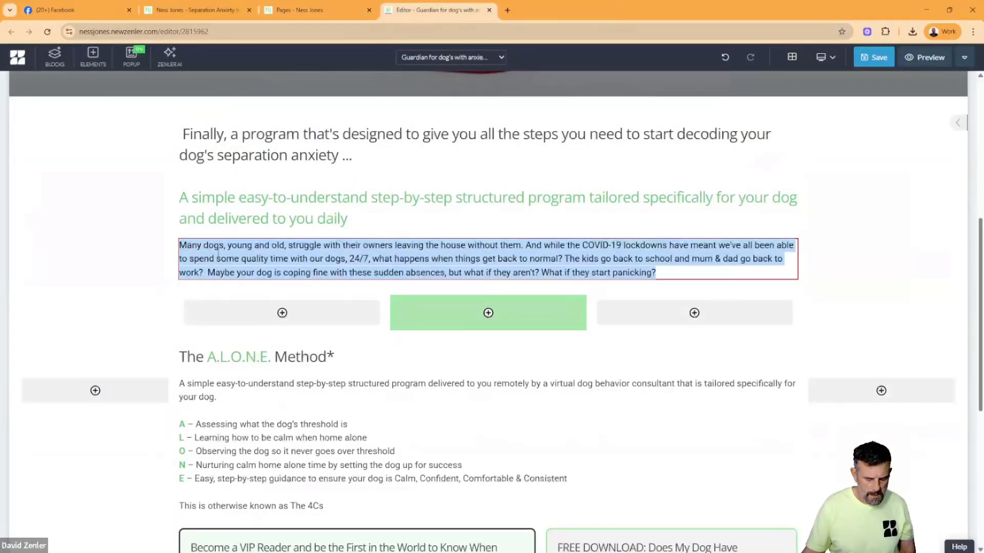
{"action": "type", "text": "When you have a dog with separation anxiety, often the first hurdle is knowing where to start to decode it. I have a number of options that will get you across the line (and out the door!) while your dog is Calm, Confident, Comfortable & Consistent (the 4 Cs) when home alone!"}
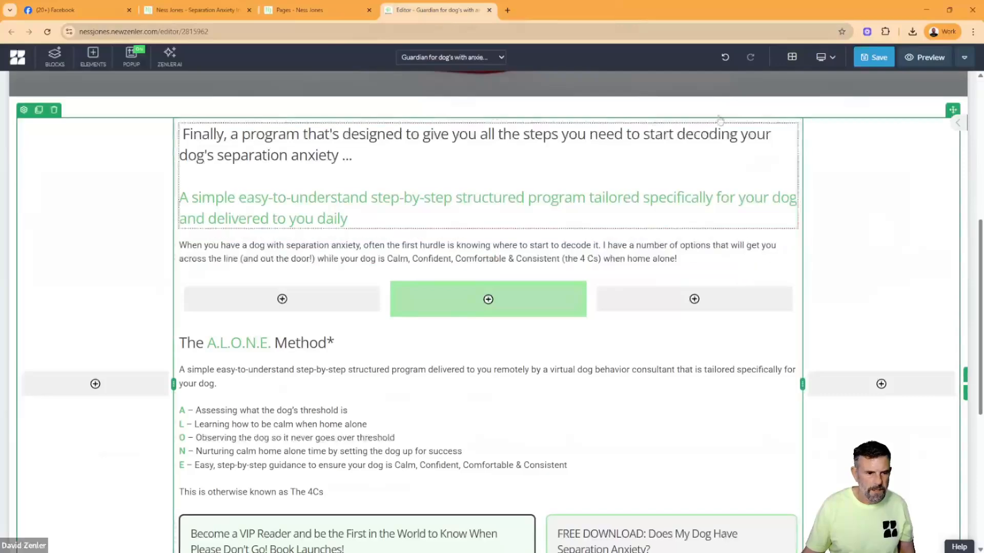
{"action": "left_click", "coordinate": [872, 58]}
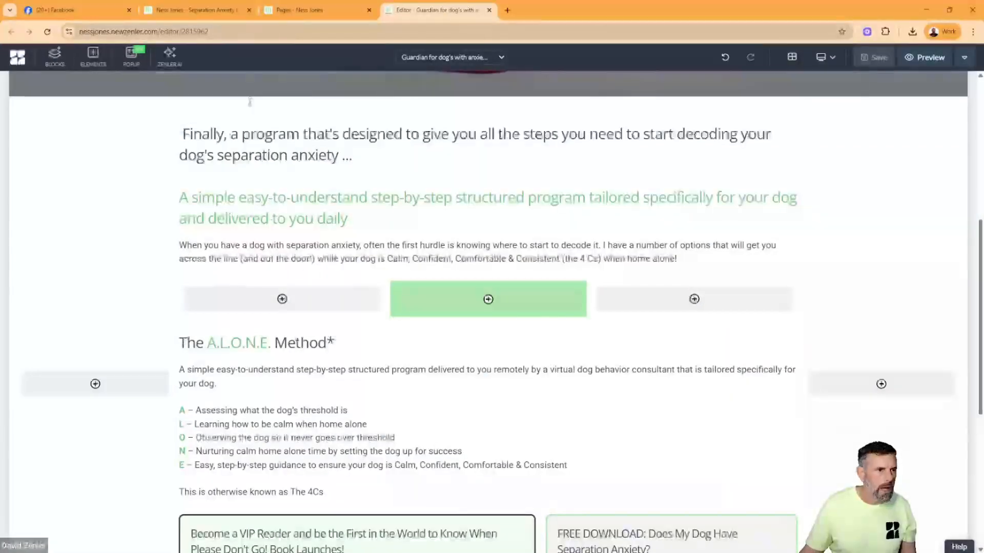
- Check the original page's service columns, and delete the "The A.L.O.N.E. Method*" heading and the descriptive text below it from the new page
{"action": "left_click", "coordinate": [186, 10]}
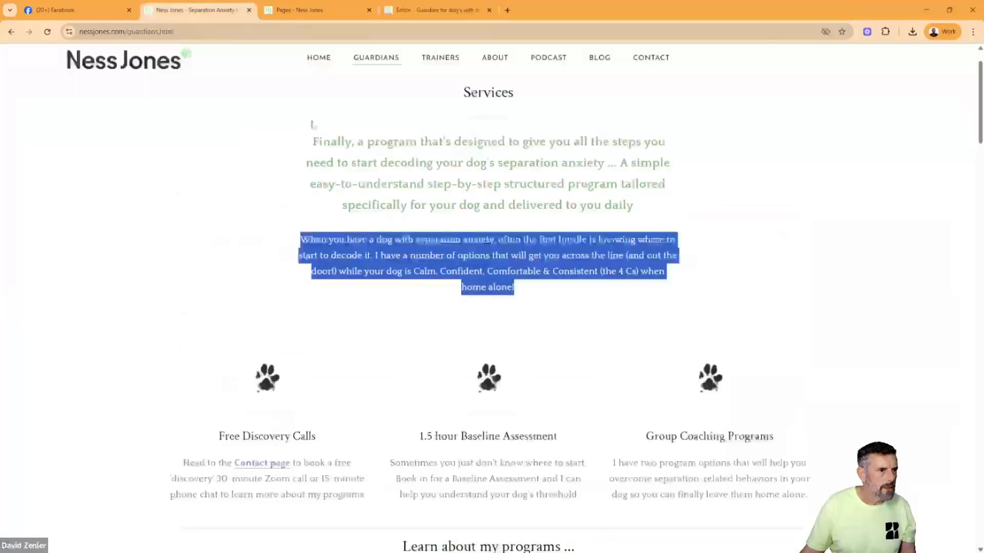
{"action": "scroll", "coordinate": [424, 252], "scroll_direction": "down", "scroll_amount": 4}
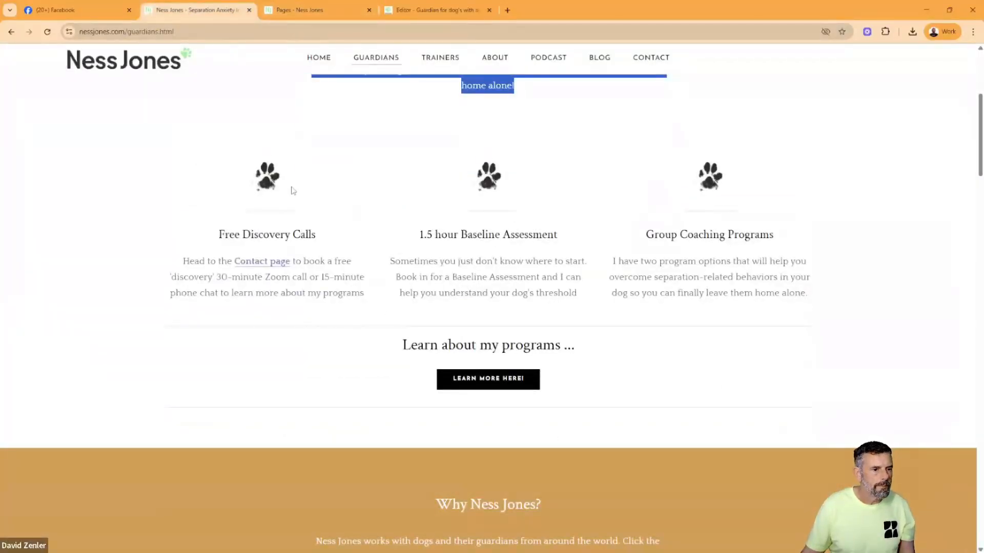
{"action": "left_click", "coordinate": [422, 10]}
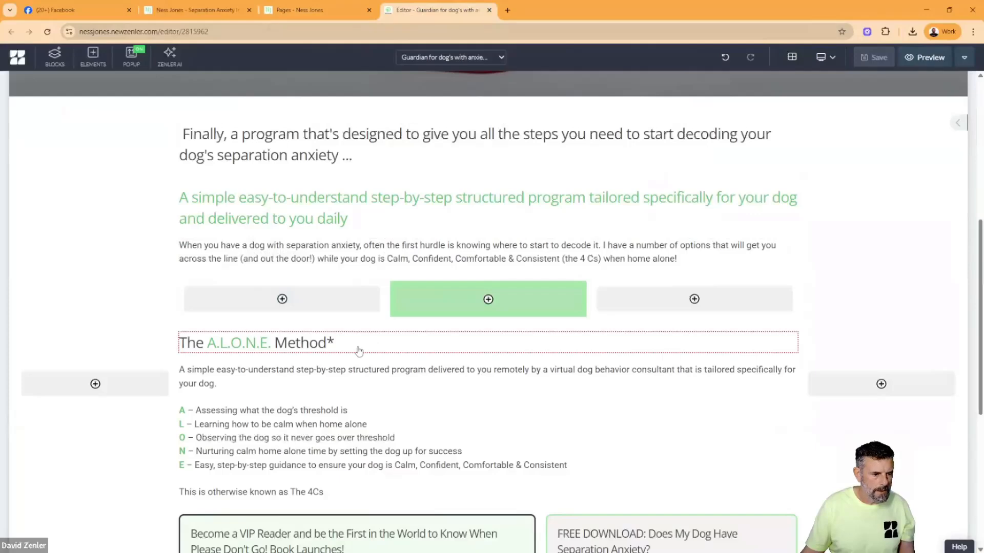
{"action": "scroll", "coordinate": [359, 350], "scroll_direction": "down", "scroll_amount": 1}
{"action": "left_click", "coordinate": [359, 294]}
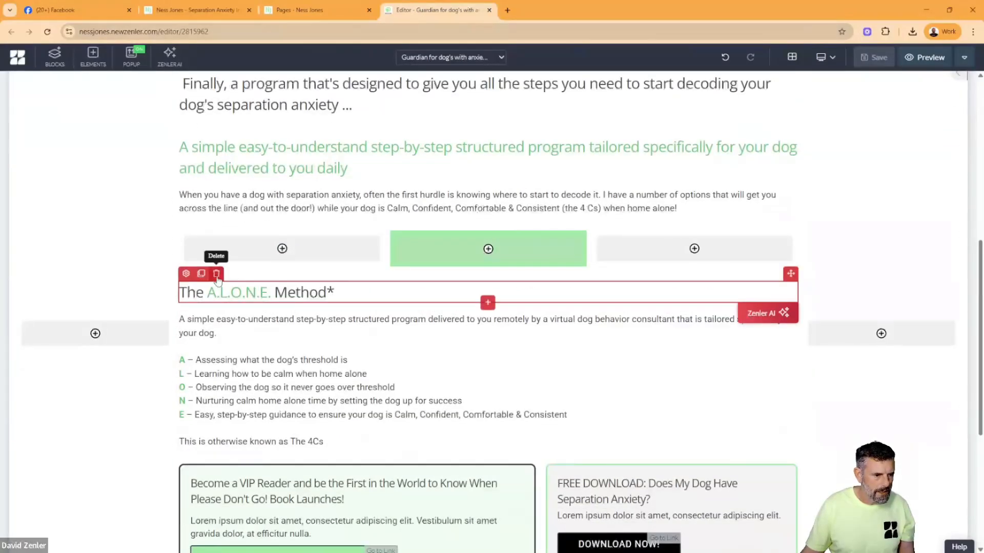
{"action": "left_click", "coordinate": [216, 274]}
{"action": "left_click", "coordinate": [501, 169]}
{"action": "left_click", "coordinate": [213, 295]}
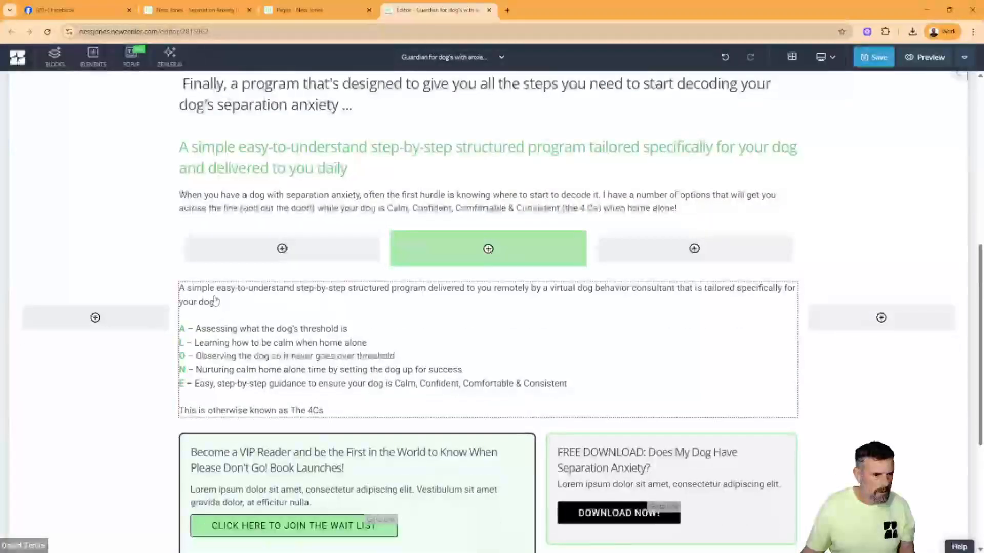
{"action": "left_click", "coordinate": [216, 274]}
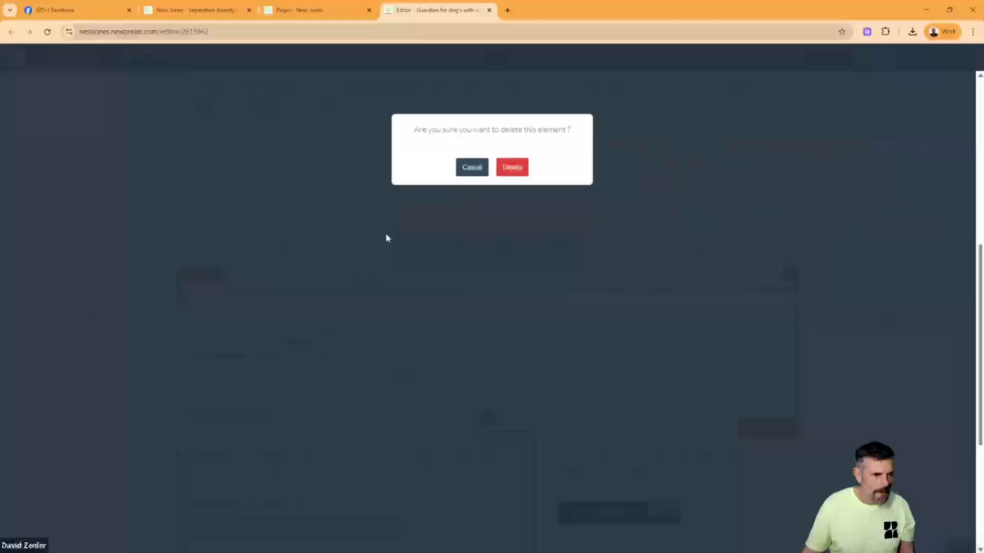
{"action": "left_click", "coordinate": [504, 169]}
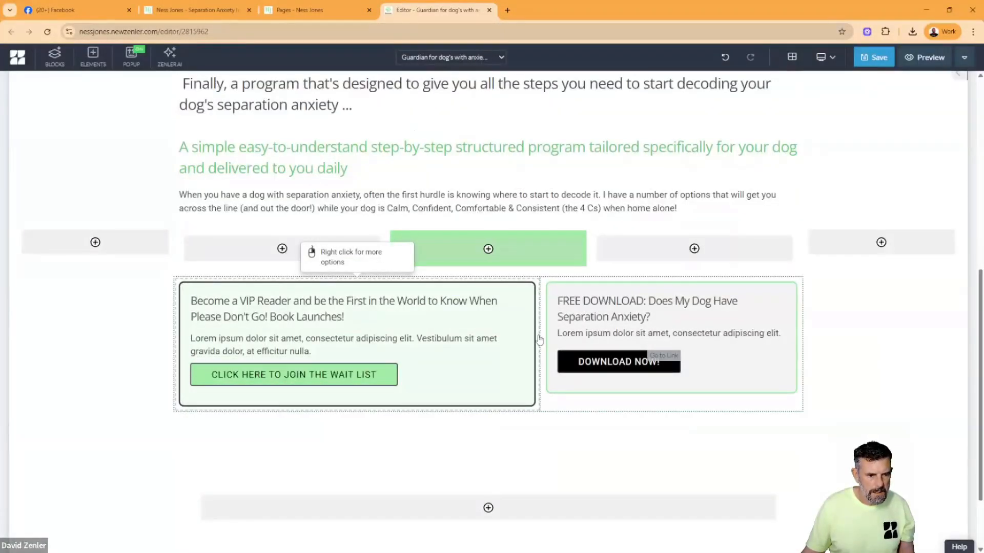
- Delete the row holding the VIP Reader wait-list box and the "FREE DOWNLOAD" box
{"action": "left_click", "coordinate": [533, 340]}
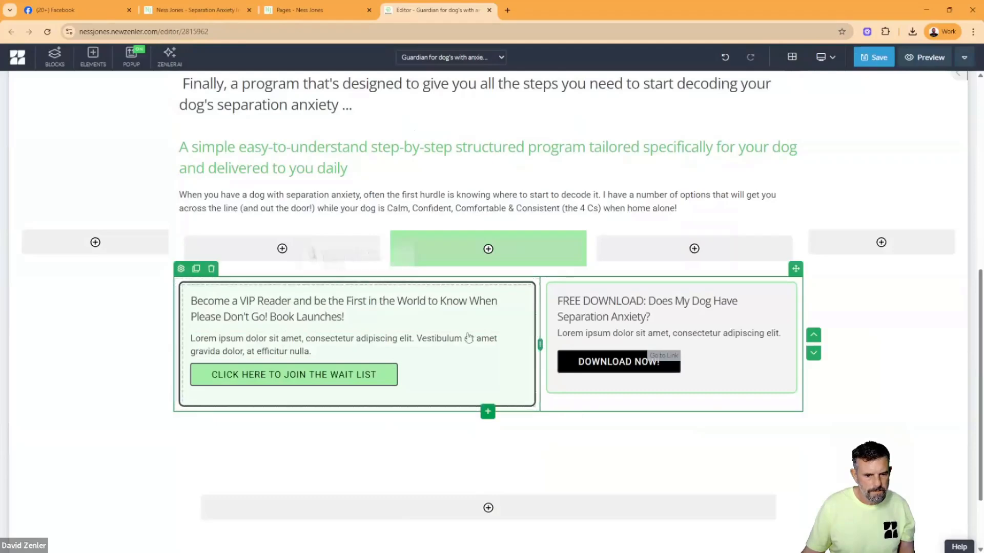
{"action": "left_click", "coordinate": [215, 270]}
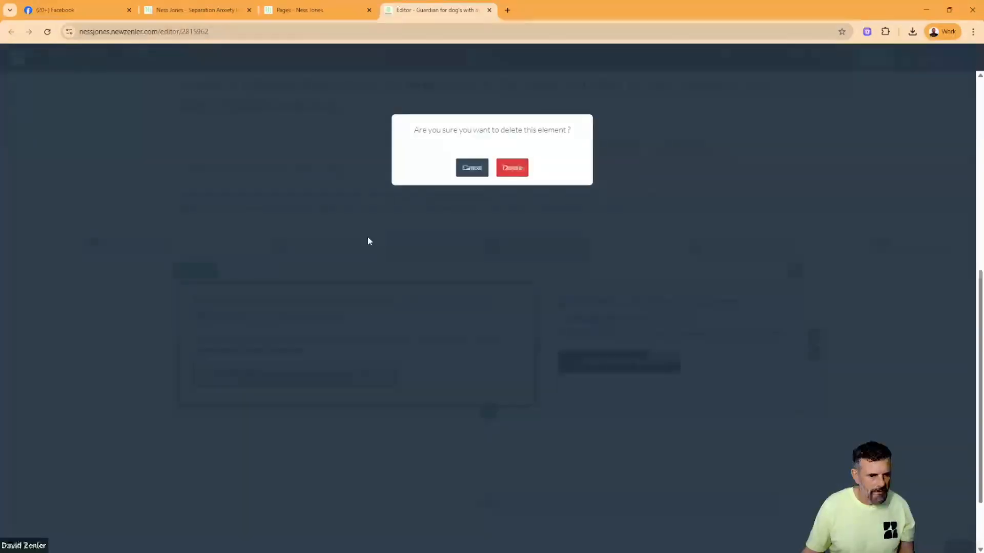
{"action": "left_click", "coordinate": [512, 168]}
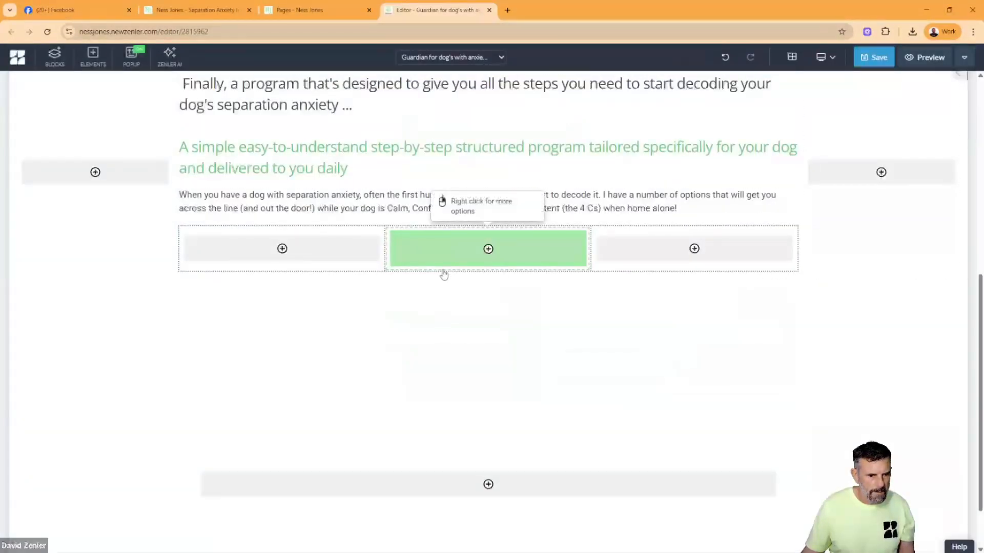
- Add a row of three 33% columns below the green-centred row and nest another 33% three-column row in its first column
{"action": "left_click", "coordinate": [486, 325]}
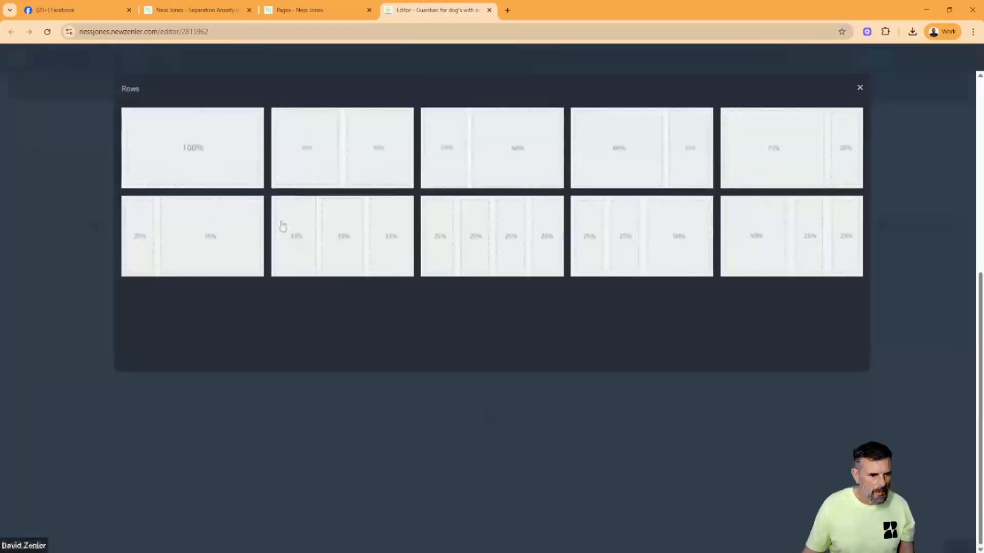
{"action": "left_click", "coordinate": [338, 232]}
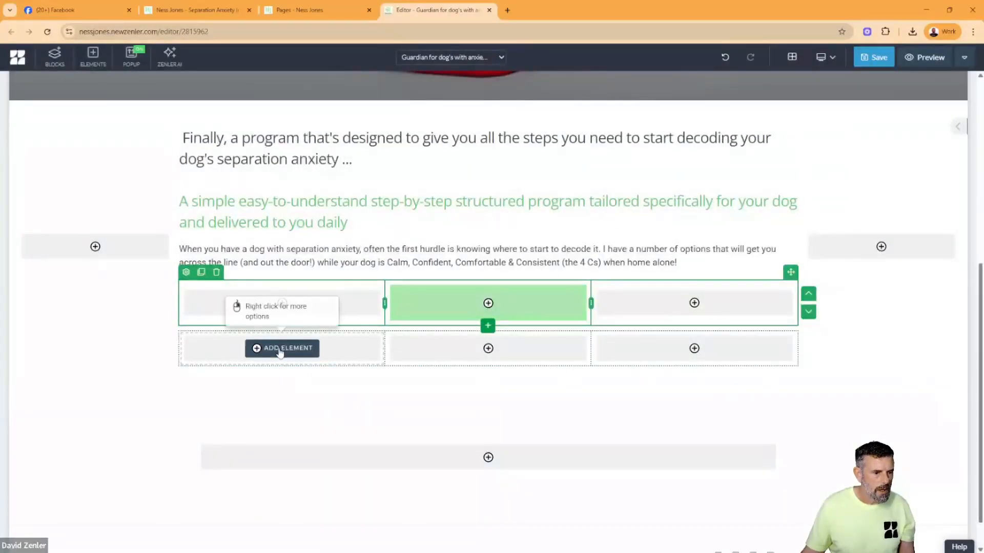
{"action": "left_click", "coordinate": [280, 351]}
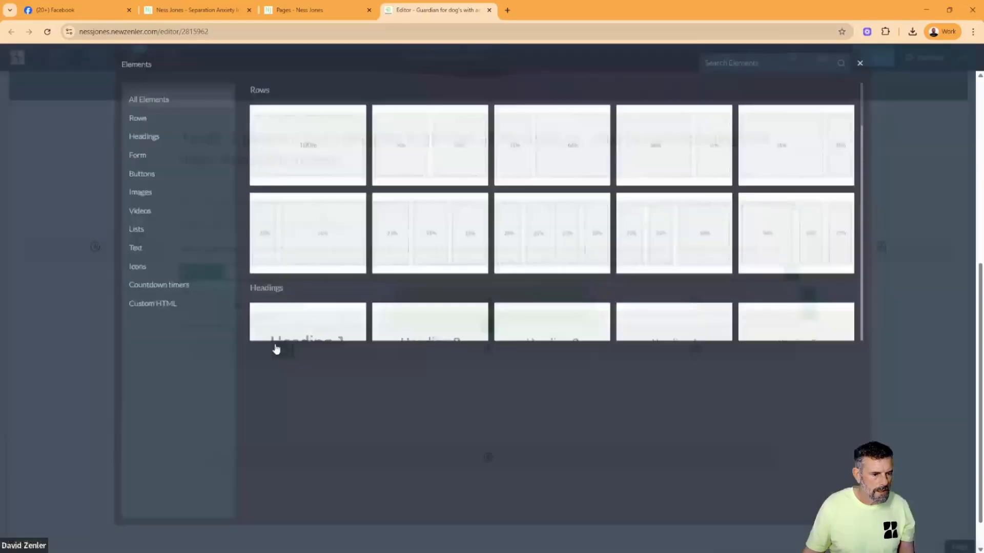
{"action": "left_click", "coordinate": [432, 255]}
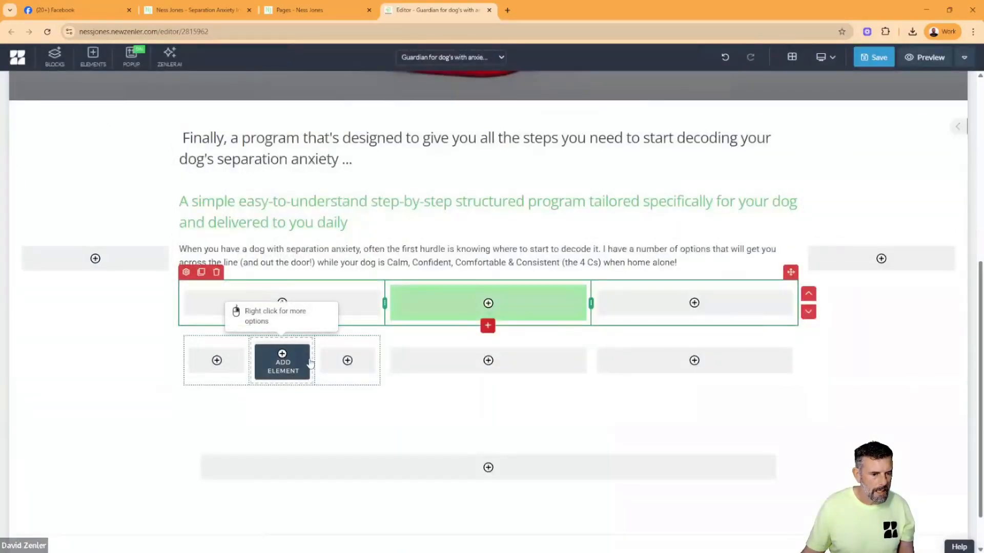
- Upload the paw print PNG from the computer and place it in the middle cell of the first column's nested row
{"action": "left_click", "coordinate": [283, 365]}
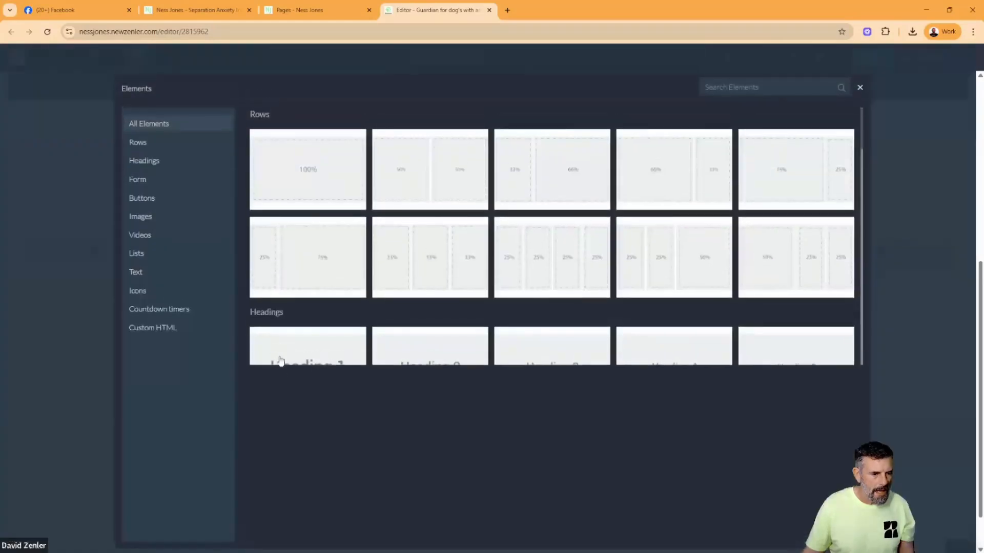
{"action": "left_click", "coordinate": [151, 219]}
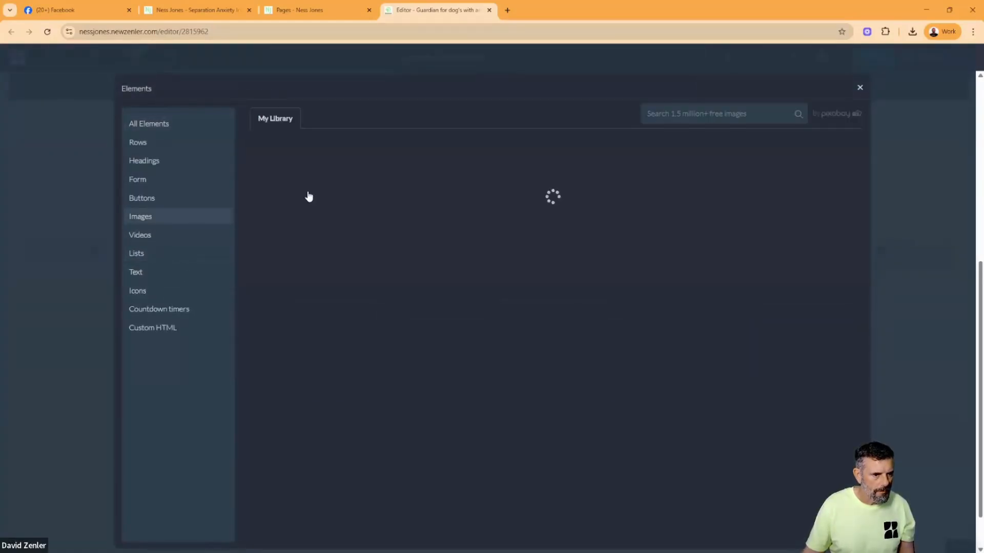
{"action": "left_click", "coordinate": [305, 173]}
{"action": "left_click", "coordinate": [461, 276]}
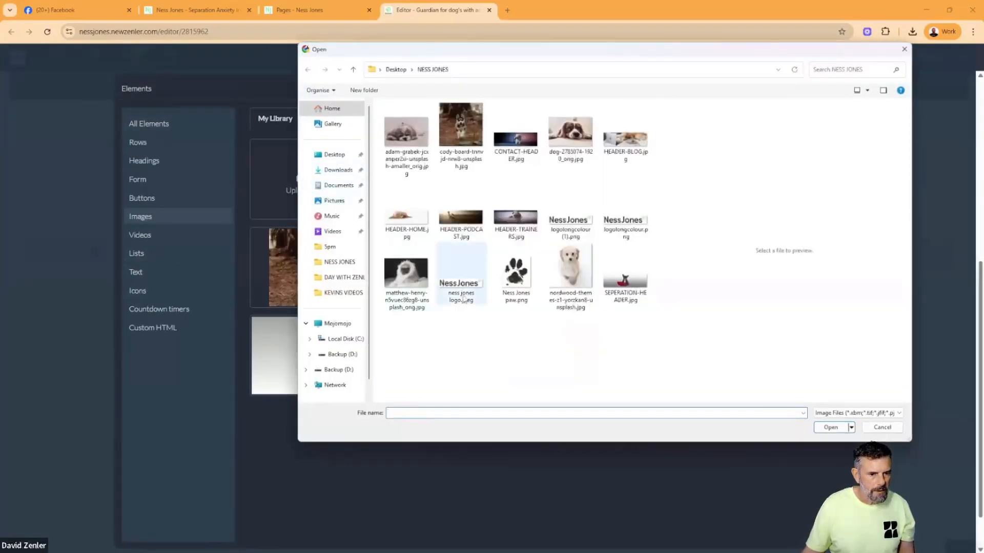
{"action": "left_click", "coordinate": [516, 271]}
{"action": "left_click", "coordinate": [833, 430]}
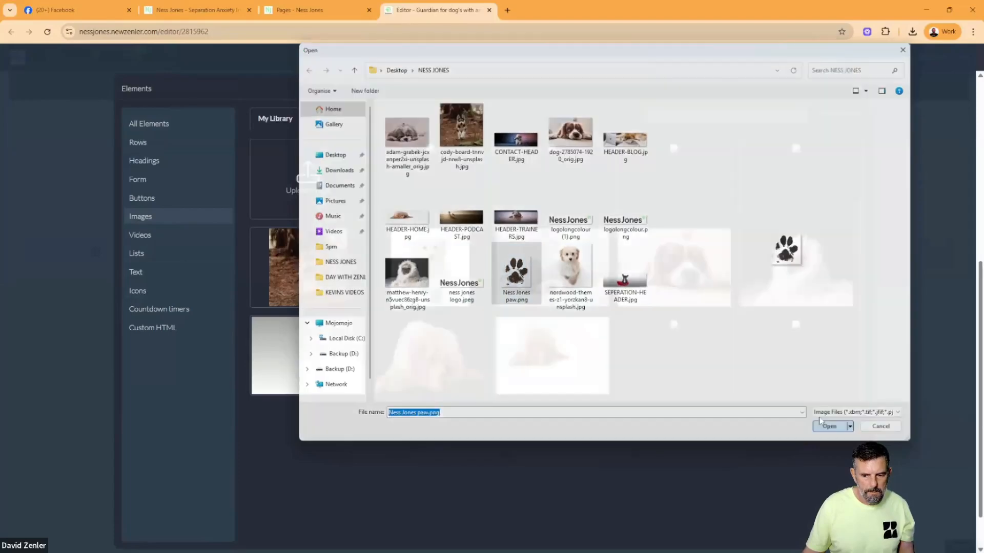
{"action": "left_click", "coordinate": [330, 330]}
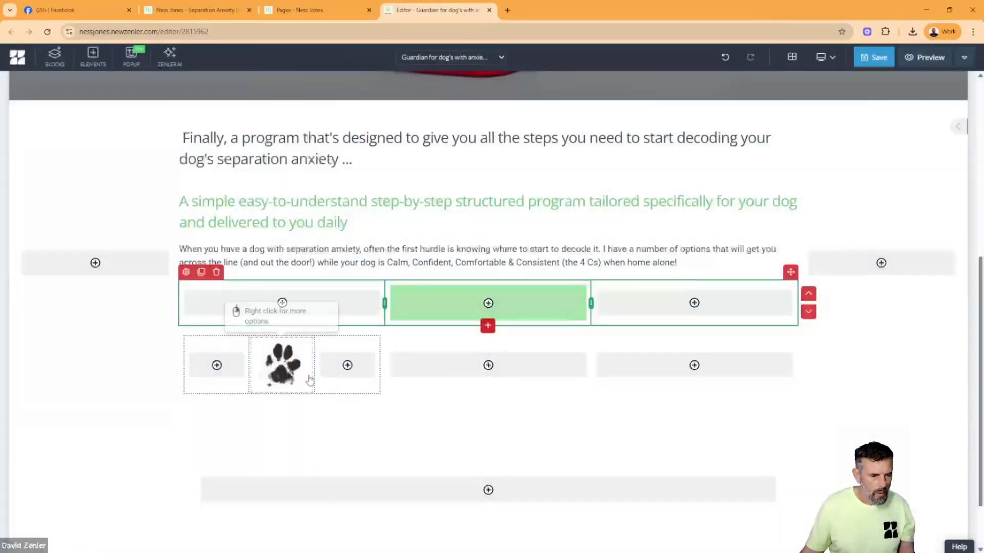
- Nest a 33% three-column row in the new row's second column and insert the paw image in its middle cell
{"action": "left_click", "coordinate": [470, 366]}
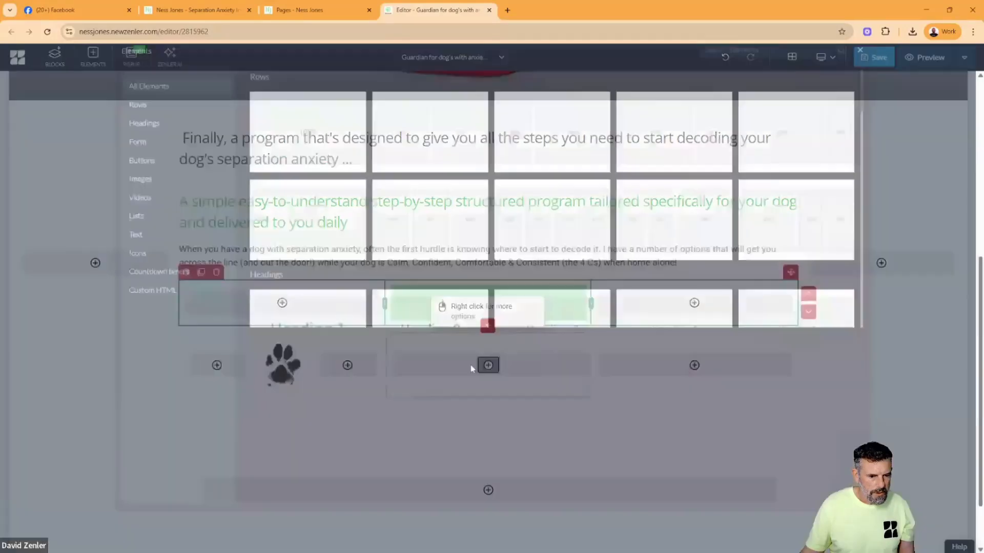
{"action": "left_click", "coordinate": [414, 264]}
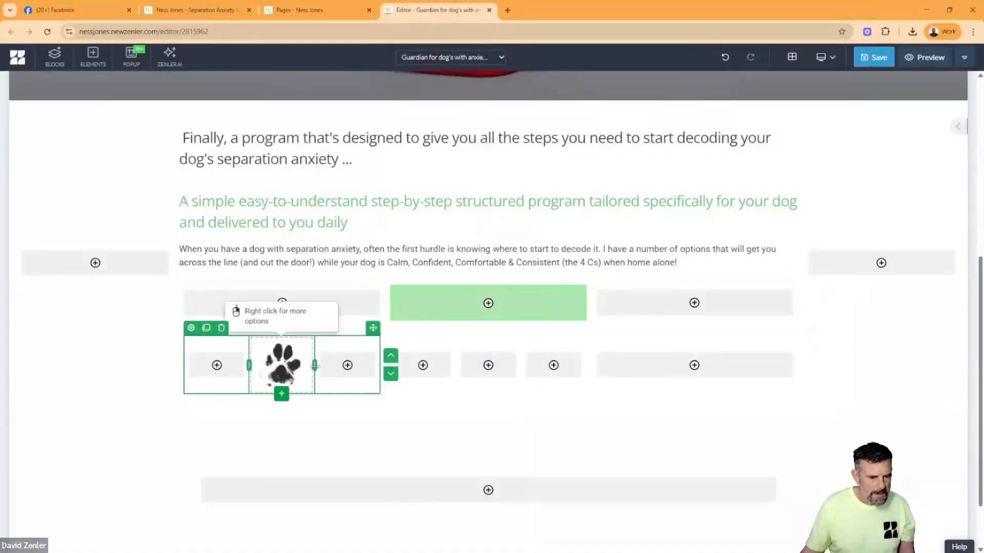
{"action": "left_click_drag", "start_coordinate": [306, 371], "coordinate": [303, 369]}
{"action": "left_click_drag", "start_coordinate": [306, 366], "coordinate": [312, 367]}
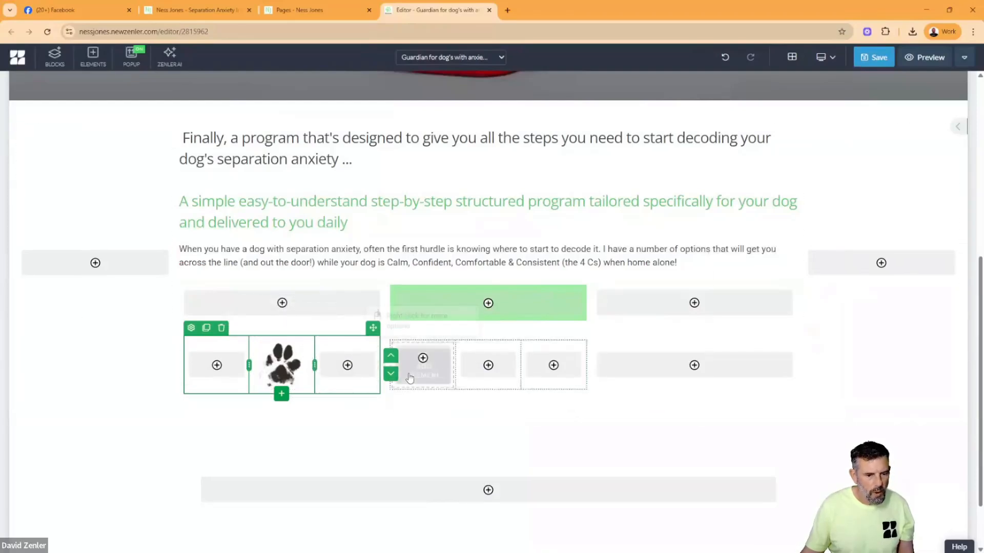
{"action": "left_click", "coordinate": [483, 376]}
{"action": "left_click", "coordinate": [141, 220]}
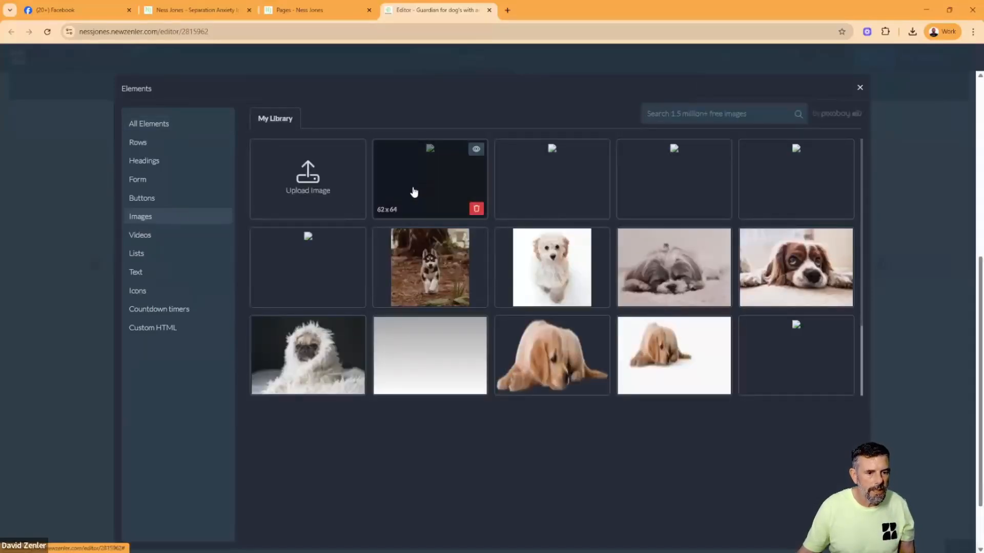
{"action": "left_click", "coordinate": [413, 192]}
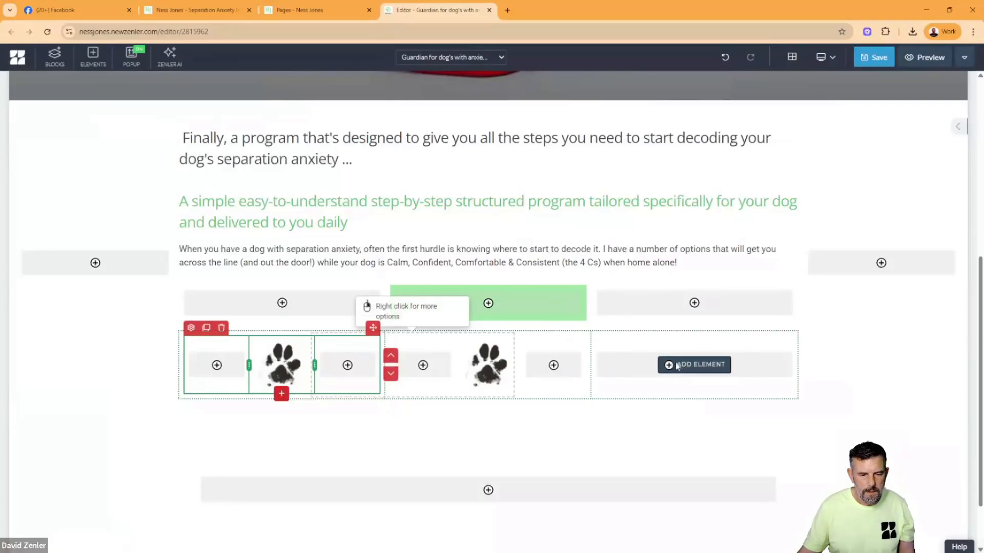
- Nest a 33% three-column row in the third column and insert the paw image in its middle cell
{"action": "left_click", "coordinate": [667, 364]}
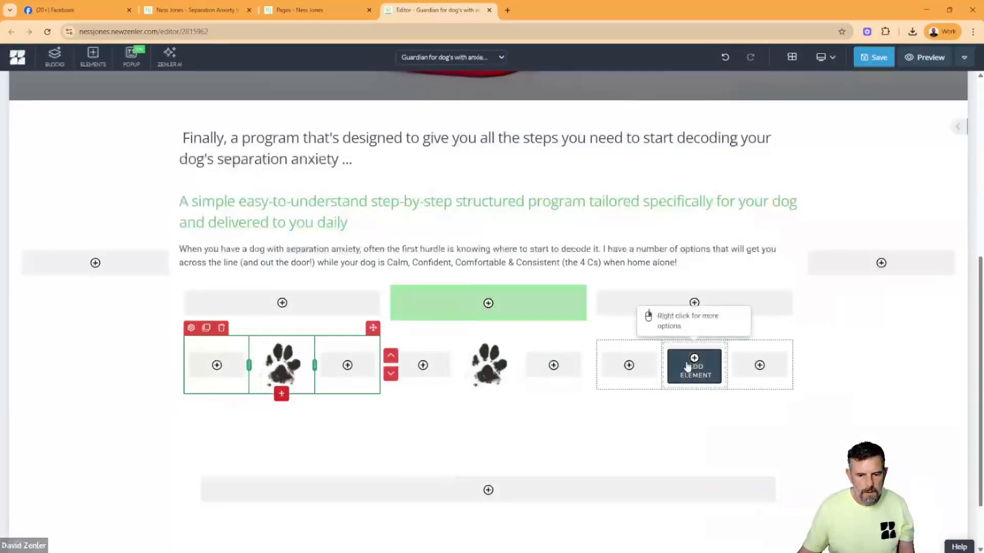
{"action": "left_click", "coordinate": [694, 364]}
{"action": "left_click", "coordinate": [166, 222]}
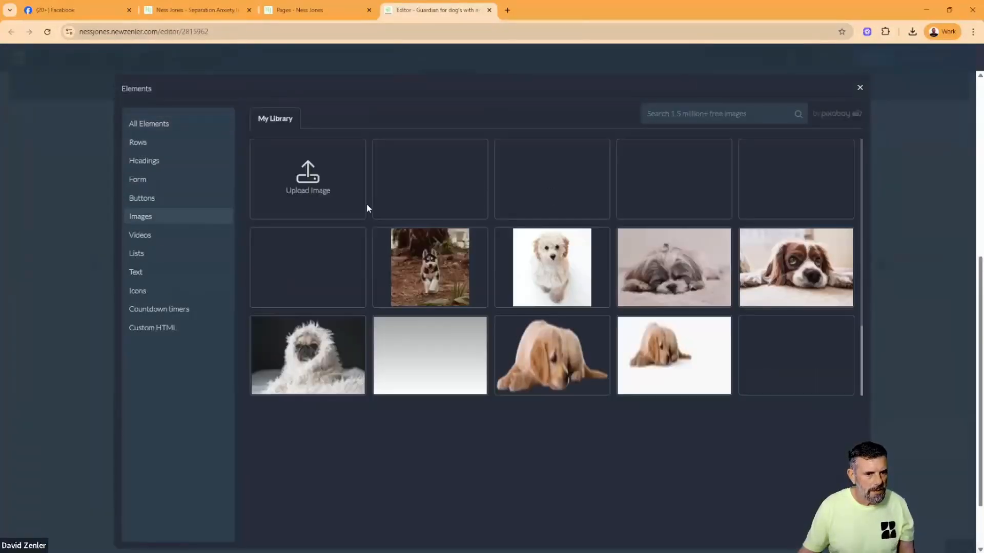
{"action": "left_click", "coordinate": [417, 183]}
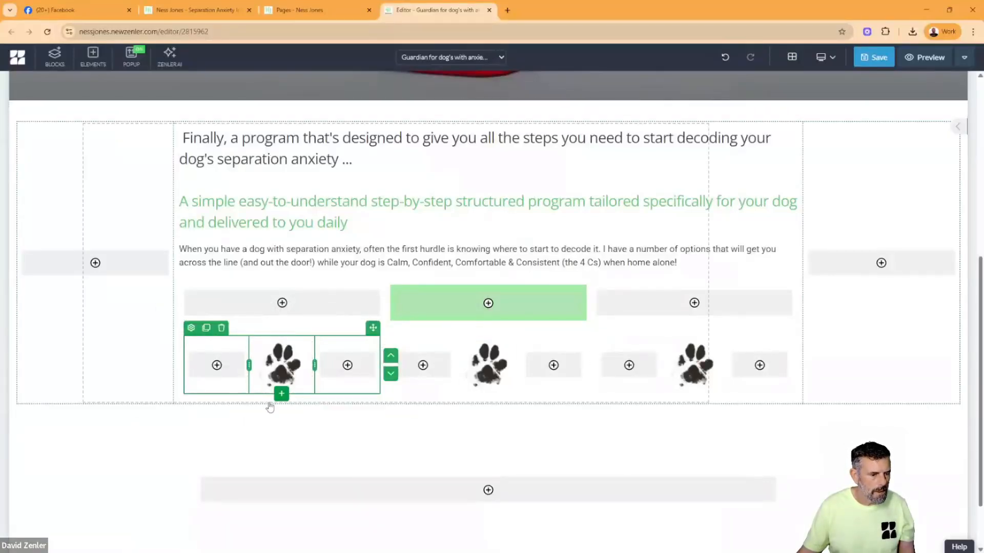
- Copy the "Free Discovery Calls" heading and its description from the first service column of the original Guardians page
{"action": "left_click", "coordinate": [191, 11]}
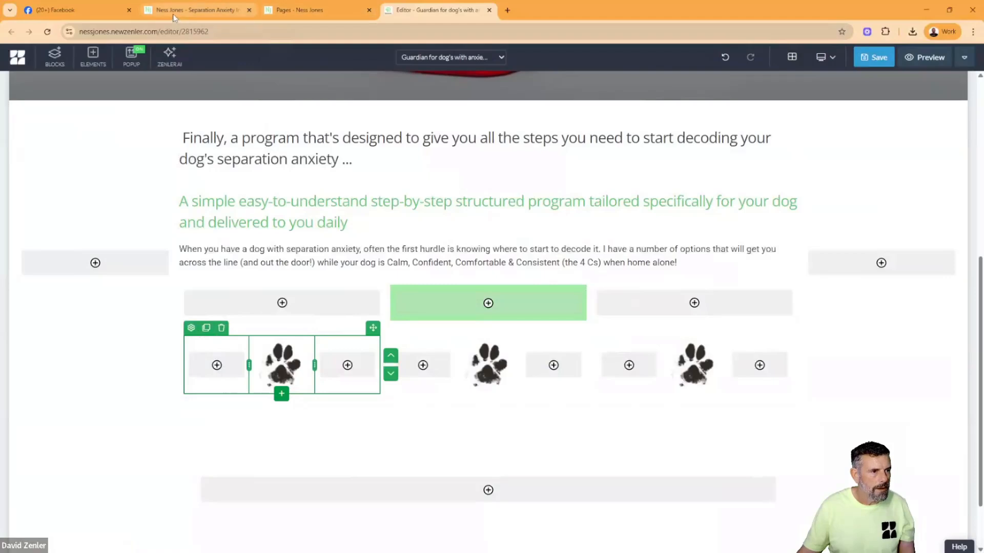
{"action": "left_click_drag", "start_coordinate": [319, 238], "coordinate": [207, 235]}
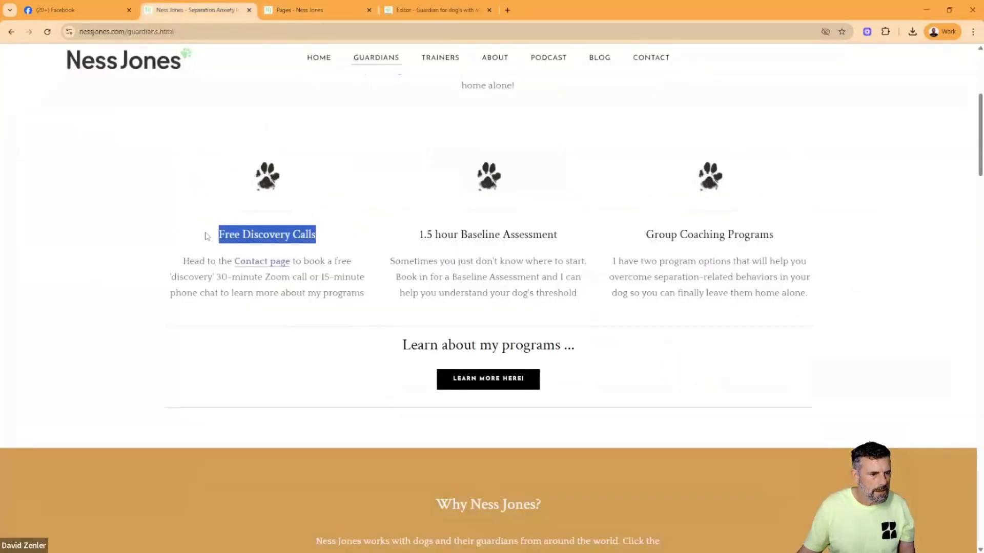
{"action": "left_click_drag", "start_coordinate": [322, 239], "coordinate": [202, 239]}
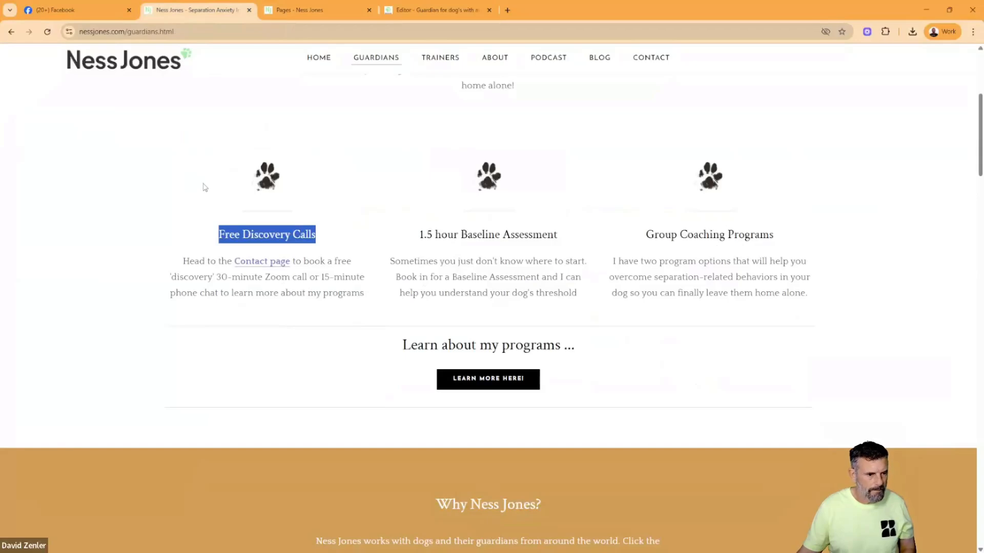
{"action": "left_click_drag", "start_coordinate": [372, 307], "coordinate": [227, 247]}
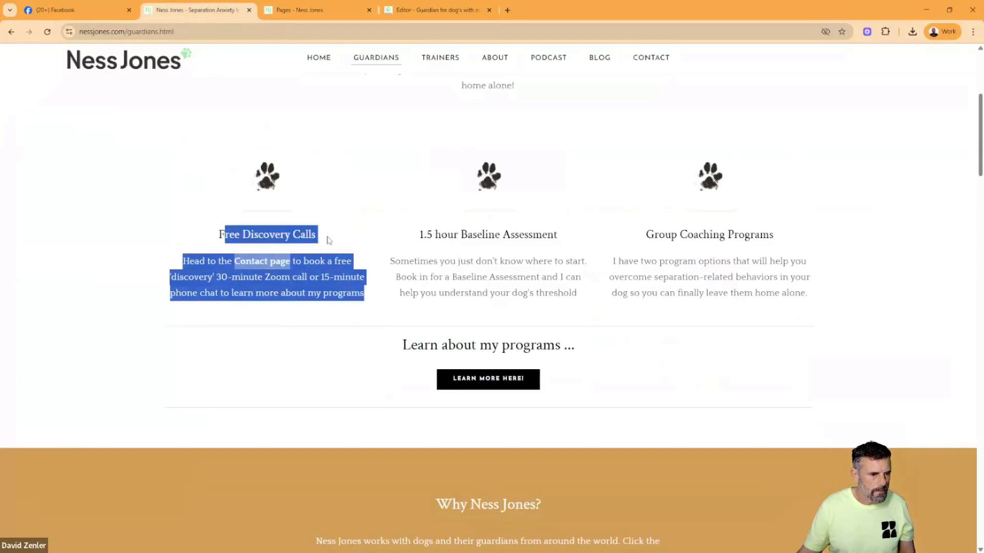
{"action": "left_click_drag", "start_coordinate": [329, 241], "coordinate": [210, 238]}
{"action": "scroll", "coordinate": [297, 250], "scroll_direction": "up", "scroll_amount": 2}
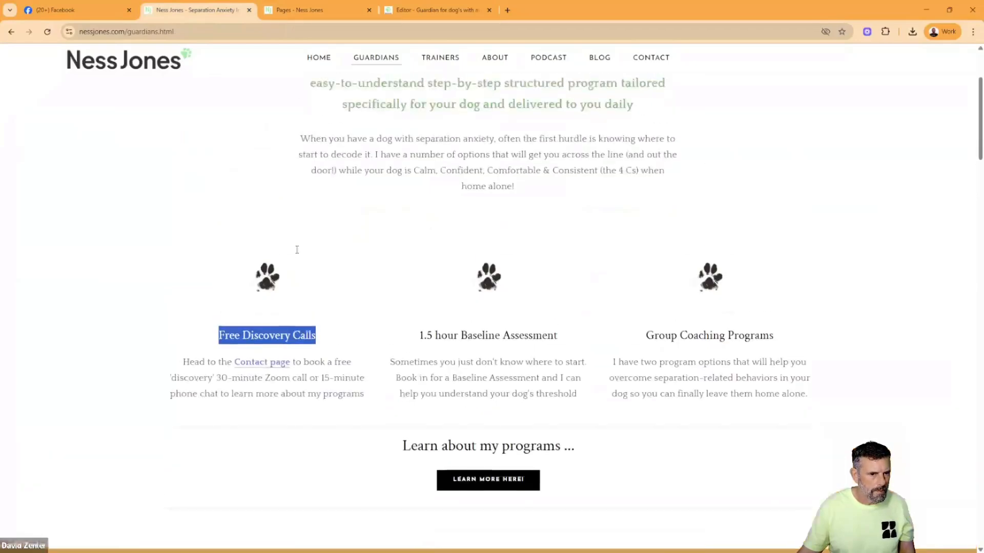
{"action": "scroll", "coordinate": [297, 249], "scroll_direction": "down", "scroll_amount": 3}
{"action": "left_click_drag", "start_coordinate": [365, 247], "coordinate": [217, 194]}
{"action": "key", "text": "ctrl+c"}
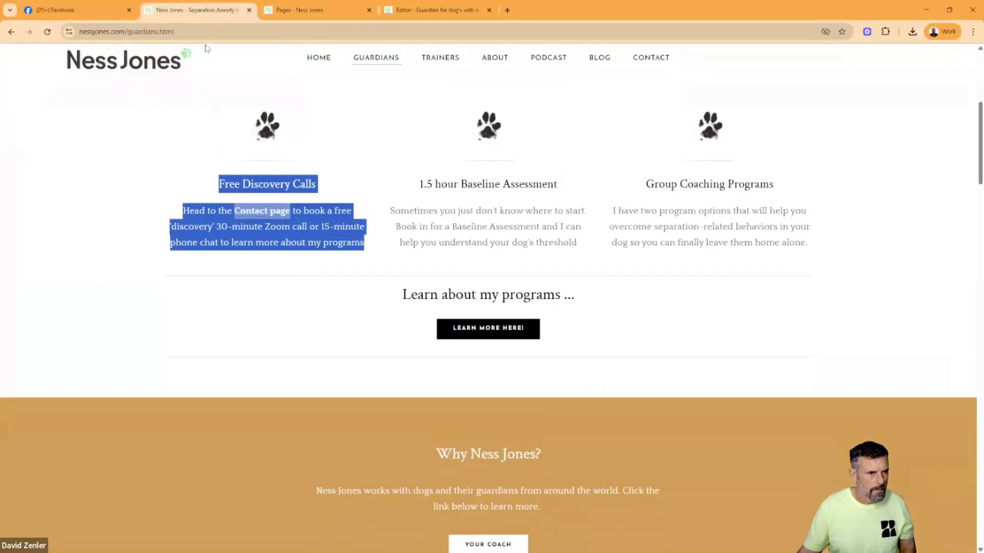
- Return to the page editor, add a 100% row below the first paw image, and insert a regular paragraph in it
{"action": "left_click", "coordinate": [307, 10]}
{"action": "left_click", "coordinate": [436, 10]}
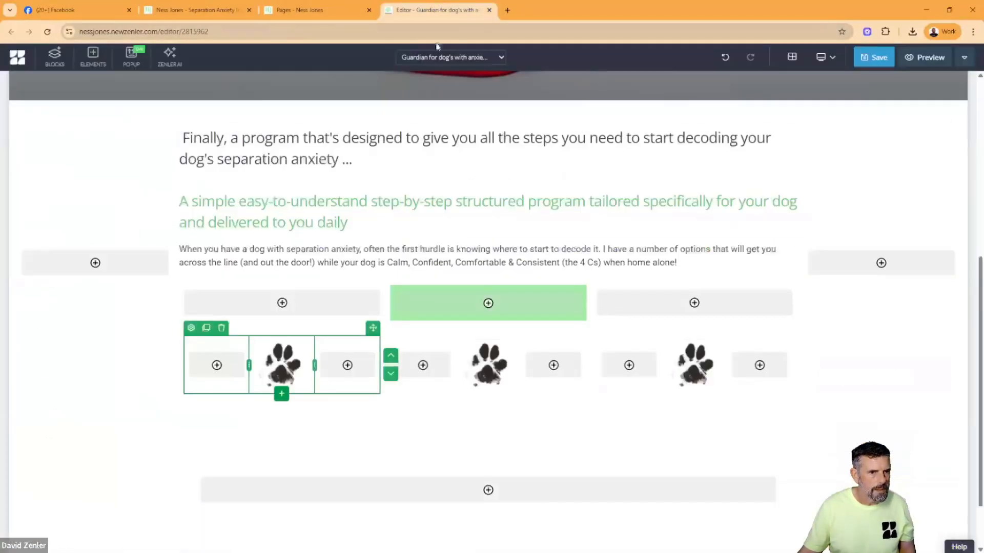
{"action": "left_click", "coordinate": [281, 393]}
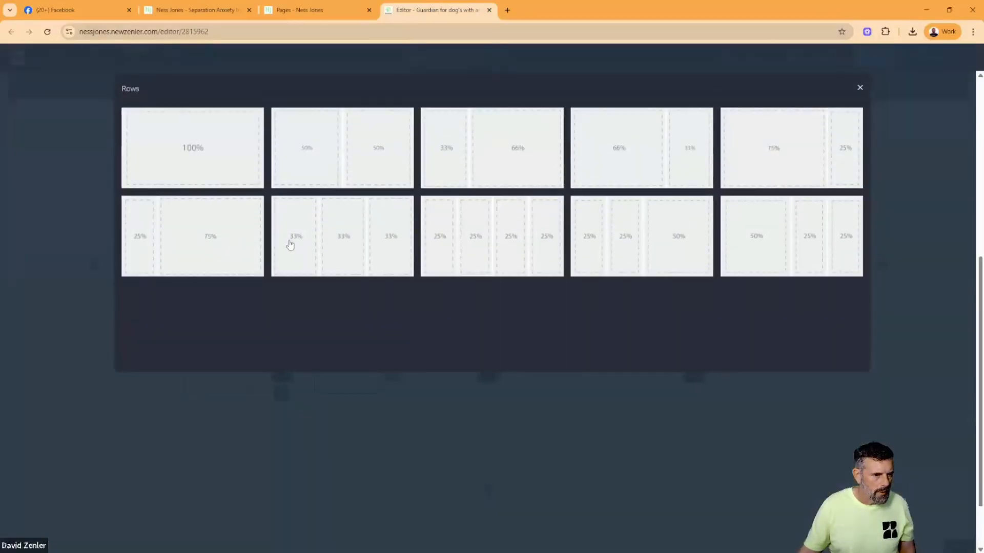
{"action": "left_click", "coordinate": [215, 155]}
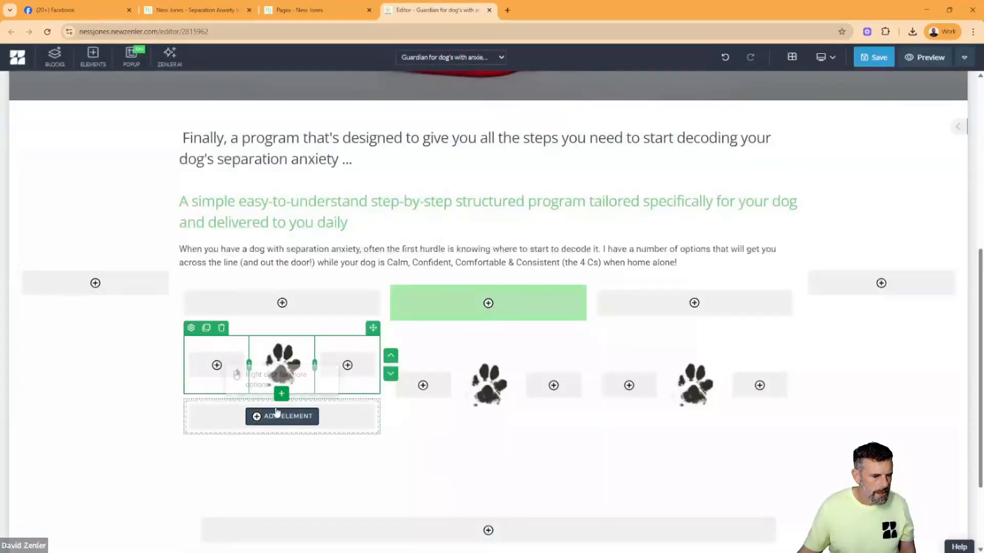
{"action": "left_click", "coordinate": [279, 414]}
{"action": "left_click", "coordinate": [154, 272]}
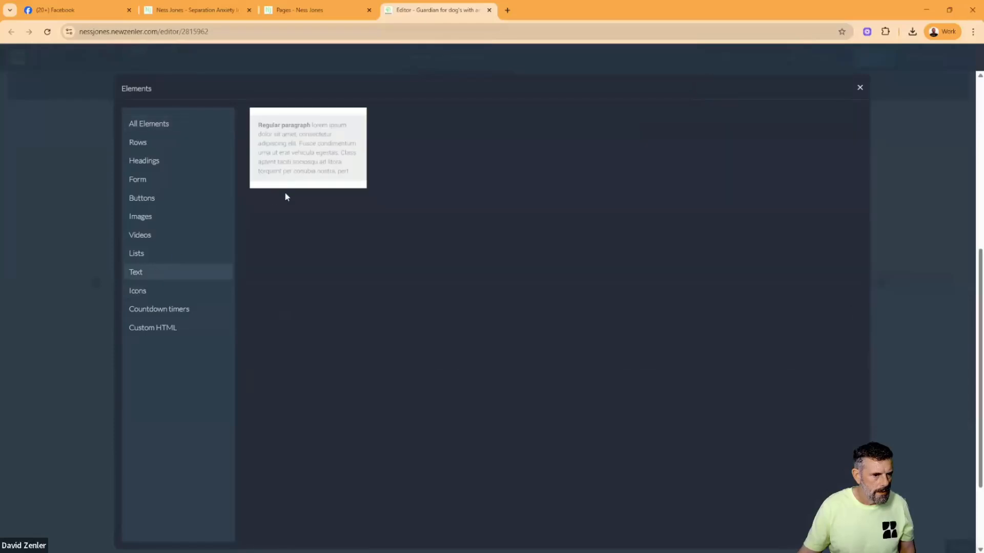
{"action": "left_click_drag", "start_coordinate": [284, 191], "coordinate": [328, 353]}
- Replace the placeholder paragraph with the copied Free Discovery Calls text and break the line after "Free Discovery Calls"
{"action": "left_click", "coordinate": [292, 435]}
{"action": "key", "text": "ctrl+a"}
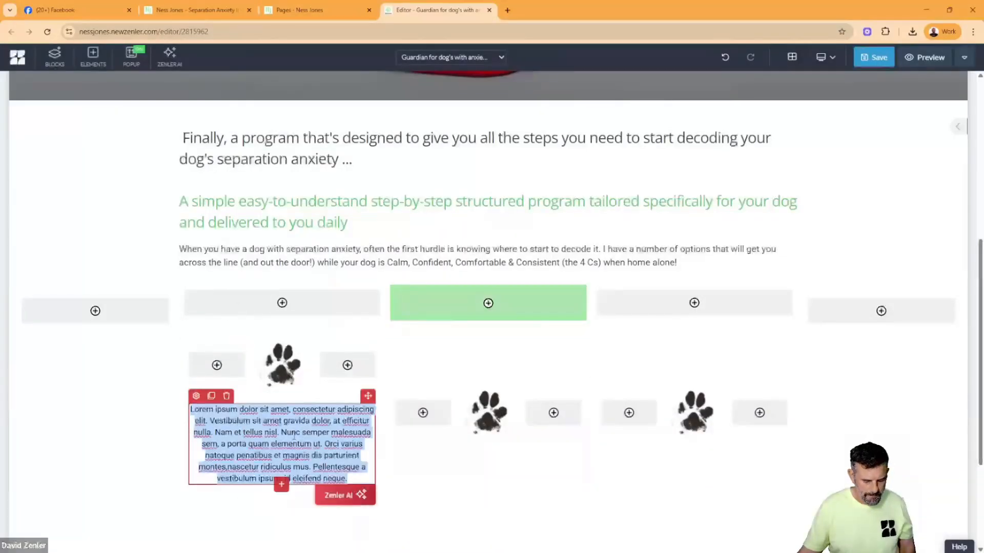
{"action": "key", "text": "ctrl+v"}
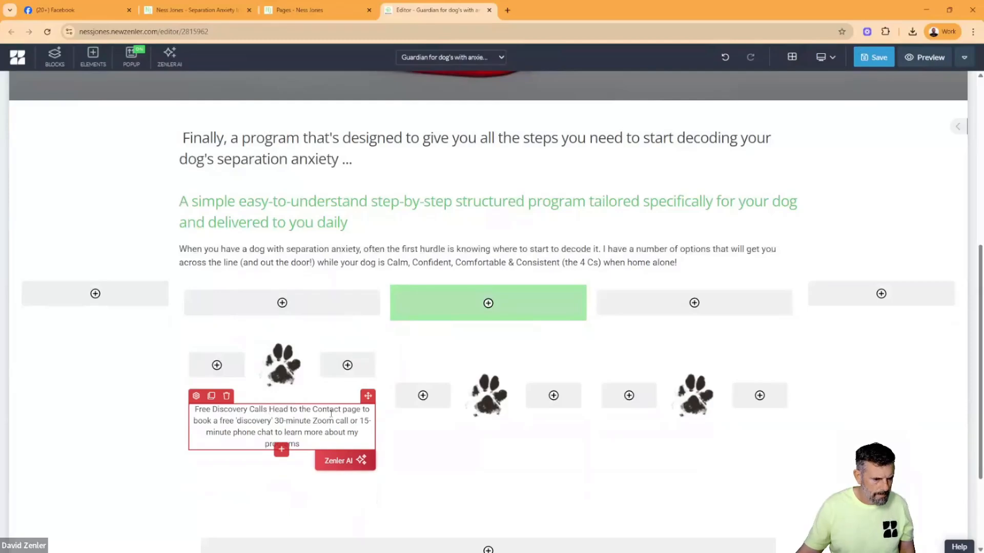
{"action": "key", "text": "Return"}
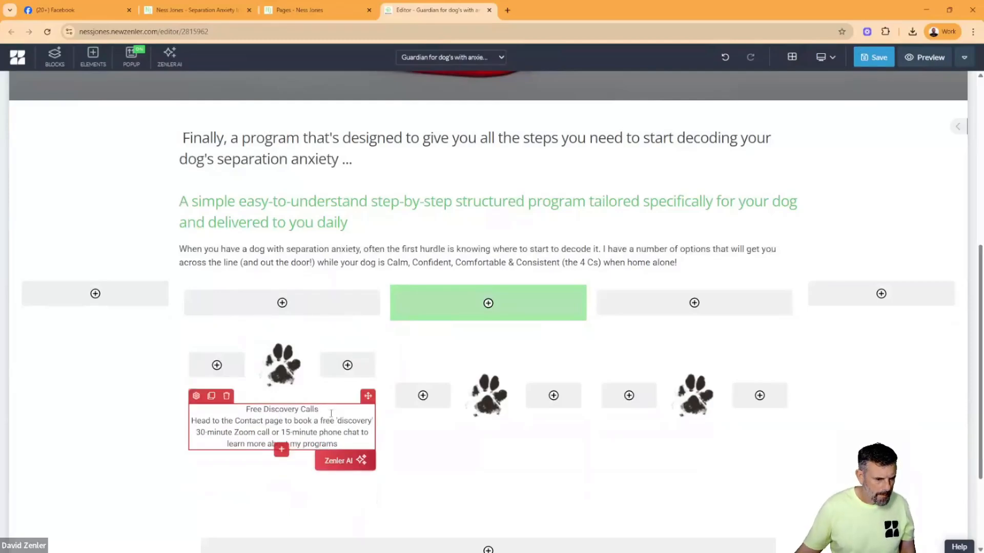
- Set the "Free Discovery Calls" heading in the first service column to font size 24
{"action": "left_click_drag", "start_coordinate": [330, 414], "coordinate": [245, 410]}
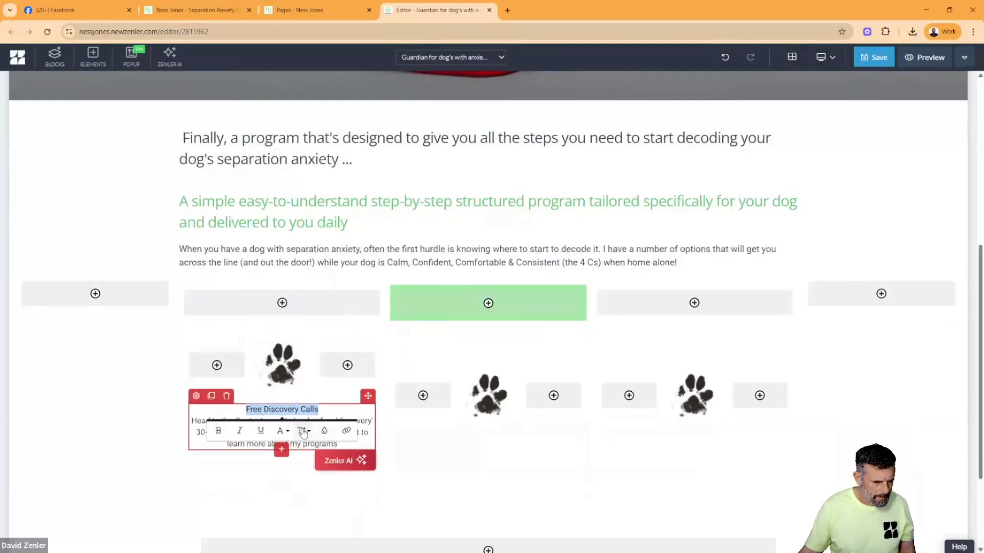
{"action": "left_click", "coordinate": [304, 432]}
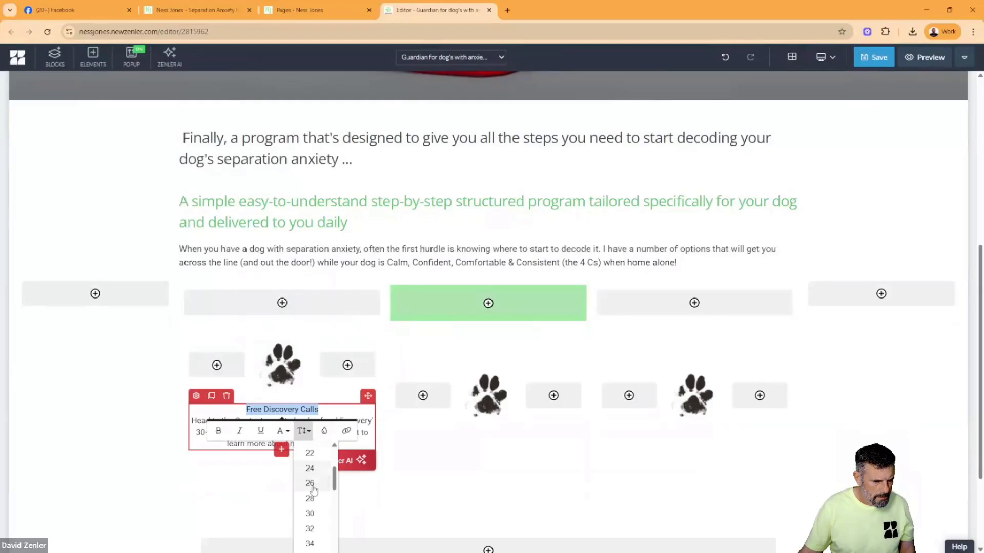
{"action": "left_click", "coordinate": [309, 471]}
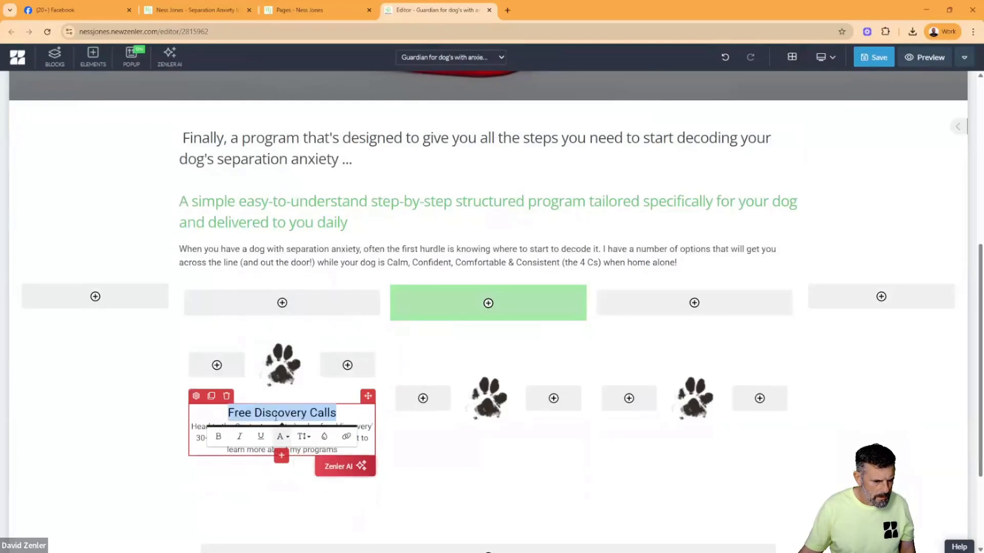
{"action": "left_click", "coordinate": [346, 418]}
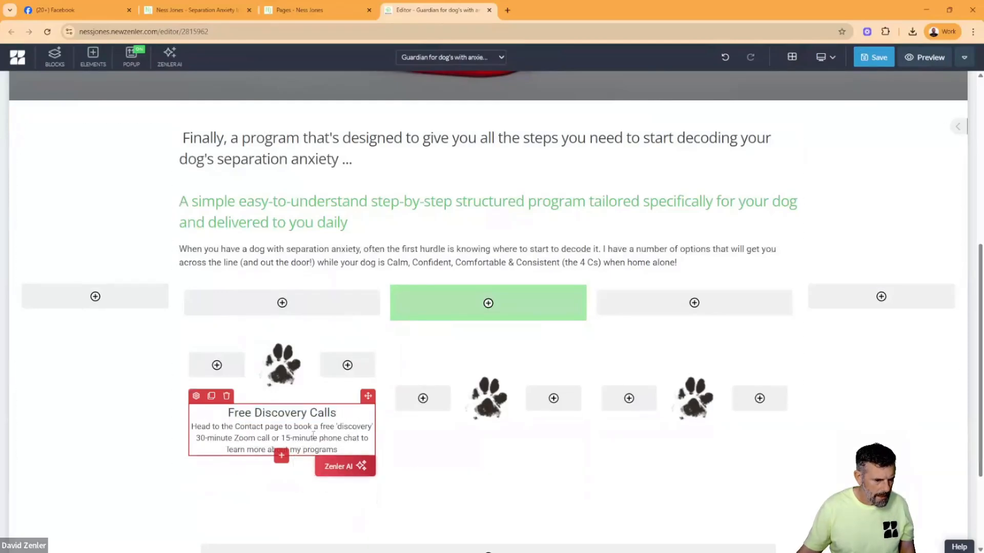
- Set the description below the "Free Discovery Calls" heading to font size 18
{"action": "left_click_drag", "start_coordinate": [346, 451], "coordinate": [191, 426]}
{"action": "left_click", "coordinate": [303, 471]}
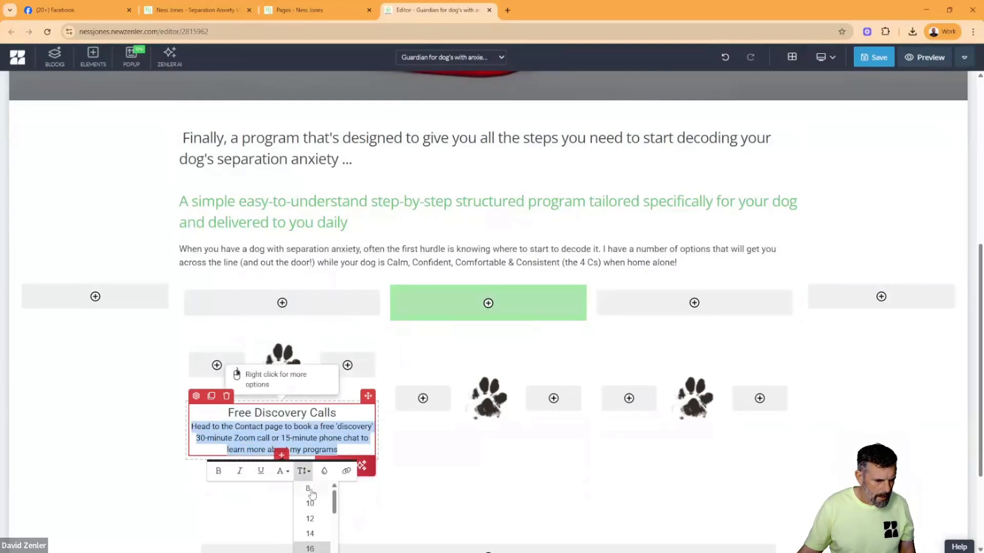
{"action": "scroll", "coordinate": [309, 497], "scroll_direction": "down", "scroll_amount": 3}
{"action": "scroll", "coordinate": [310, 506], "scroll_direction": "up", "scroll_amount": 2}
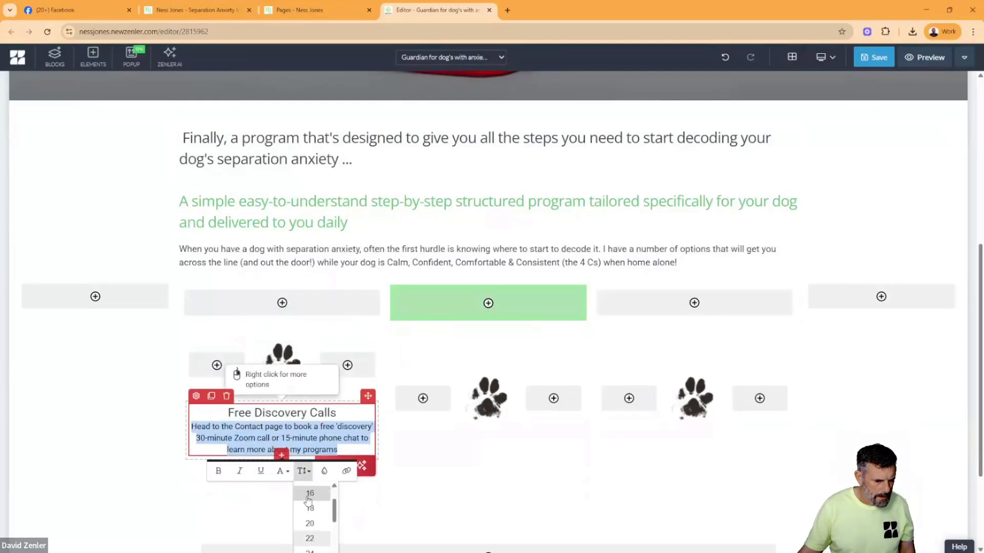
{"action": "left_click", "coordinate": [309, 507]}
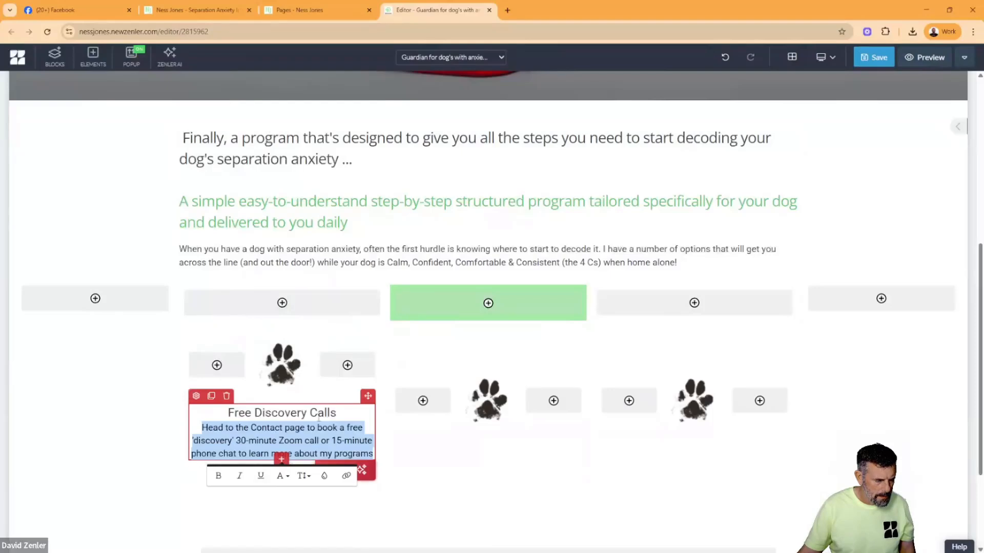
{"action": "left_click", "coordinate": [347, 412]}
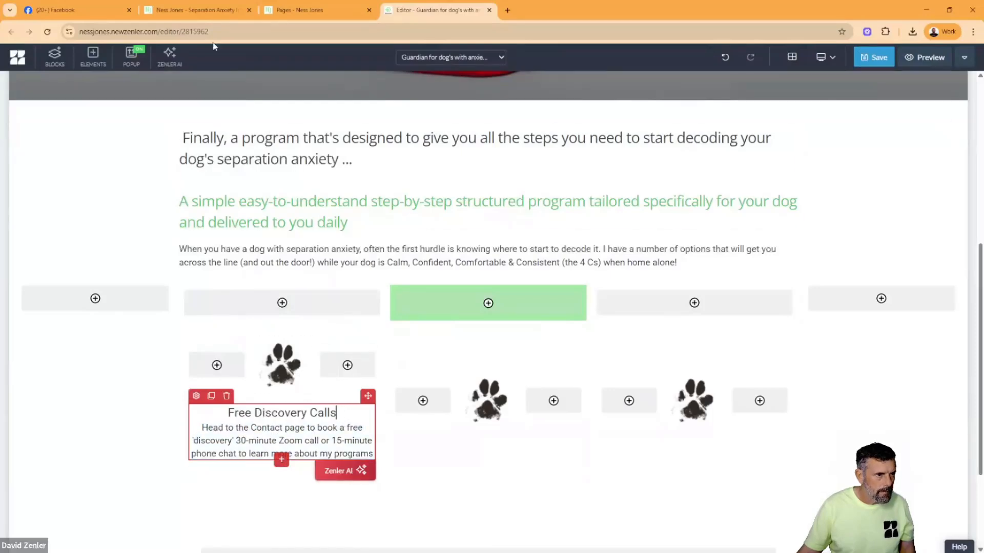
- Check the spacing on the original Guardians page and insert a blank line between the "Free Discovery Calls" heading and its description
{"action": "left_click", "coordinate": [200, 18]}
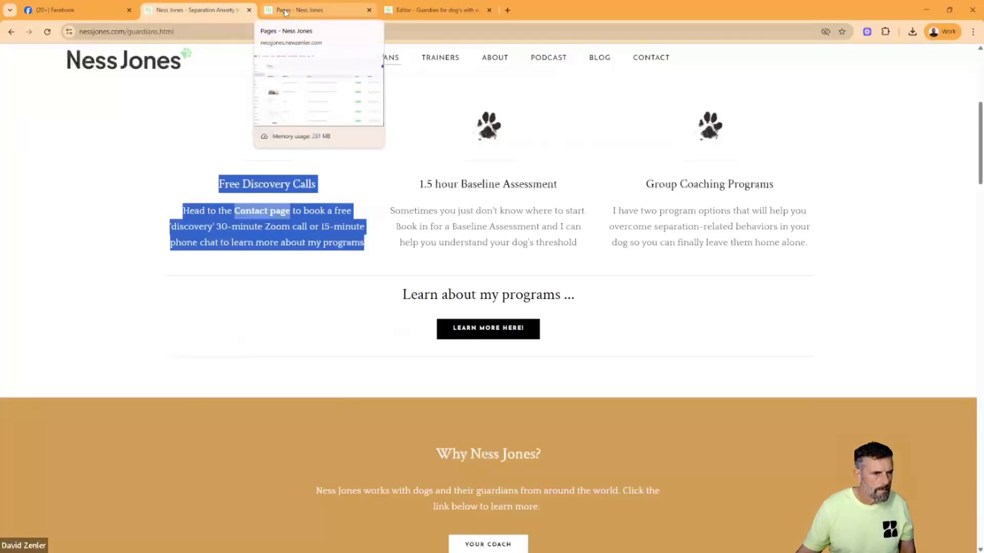
{"action": "left_click", "coordinate": [435, 11]}
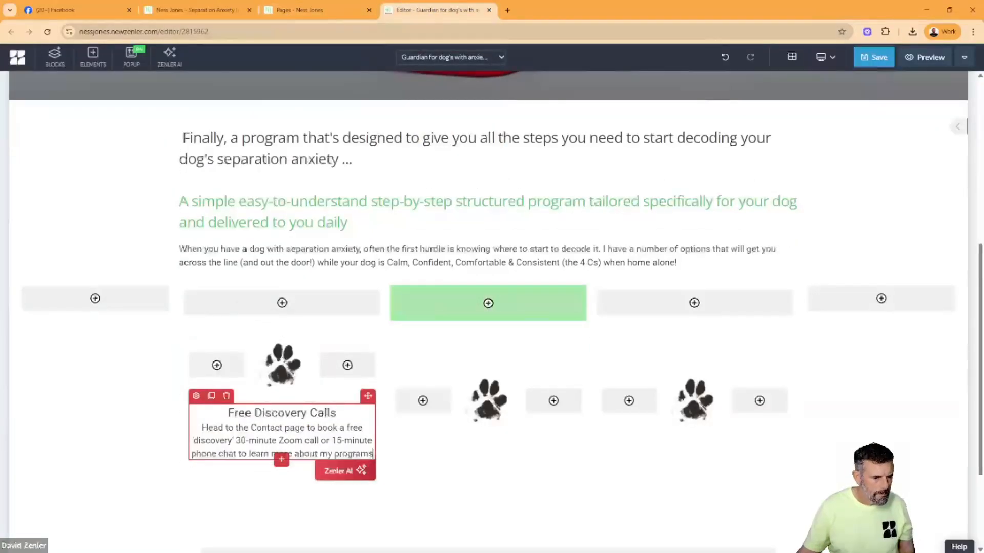
{"action": "left_click", "coordinate": [344, 414]}
{"action": "key", "text": "Return"}
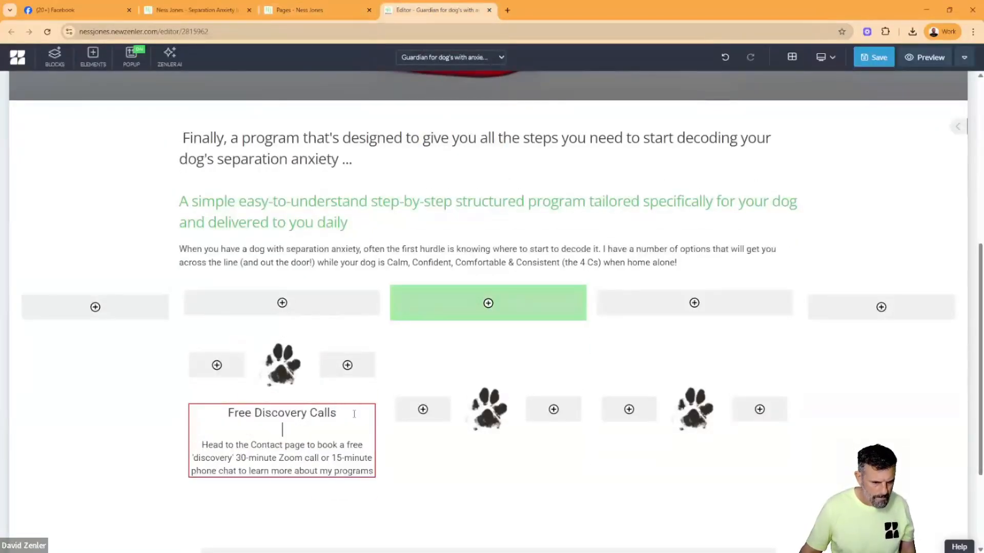
- Add a 100% row below the second paw image and place a clone of the Free Discovery Calls text block in it
{"action": "left_click", "coordinate": [486, 438]}
{"action": "left_click", "coordinate": [449, 438]}
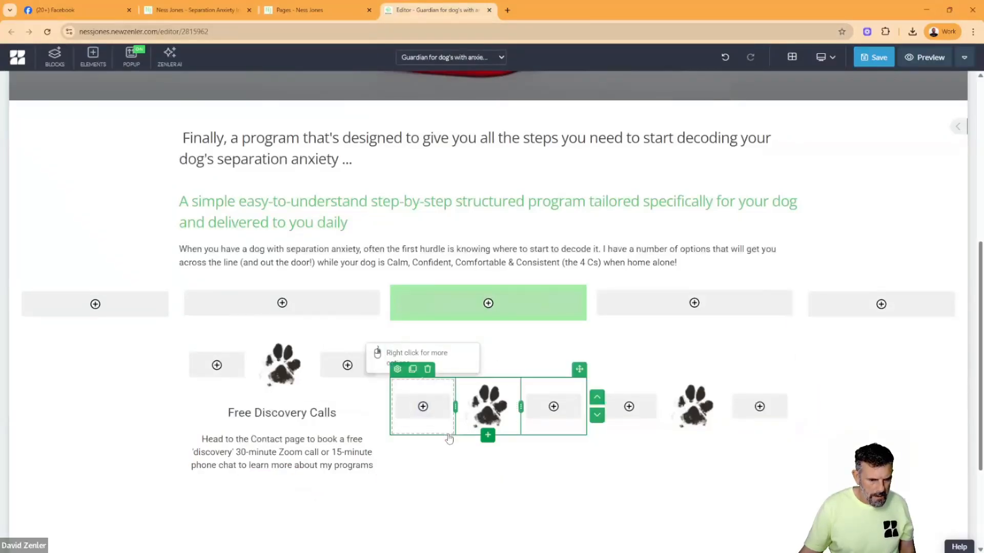
{"action": "left_click", "coordinate": [488, 435]}
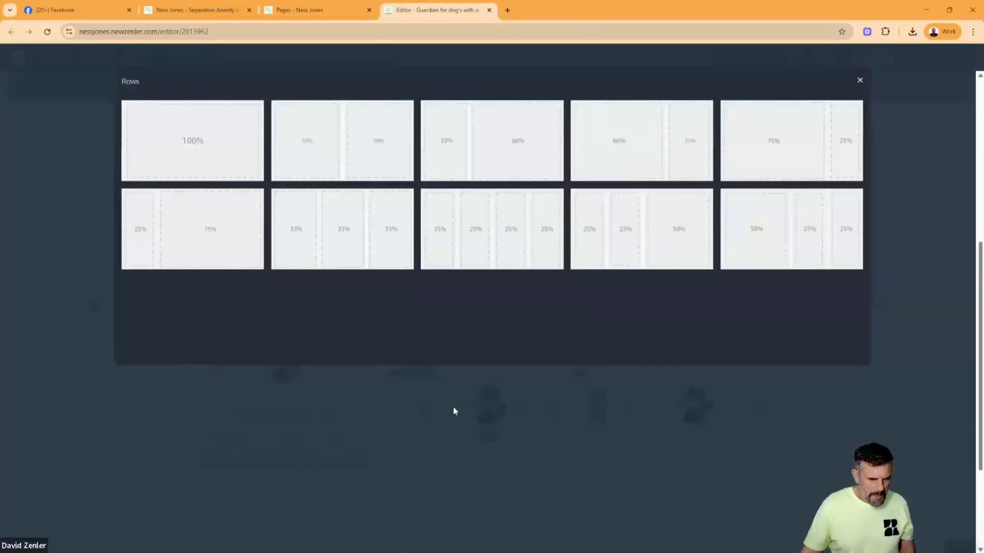
{"action": "left_click", "coordinate": [232, 174]}
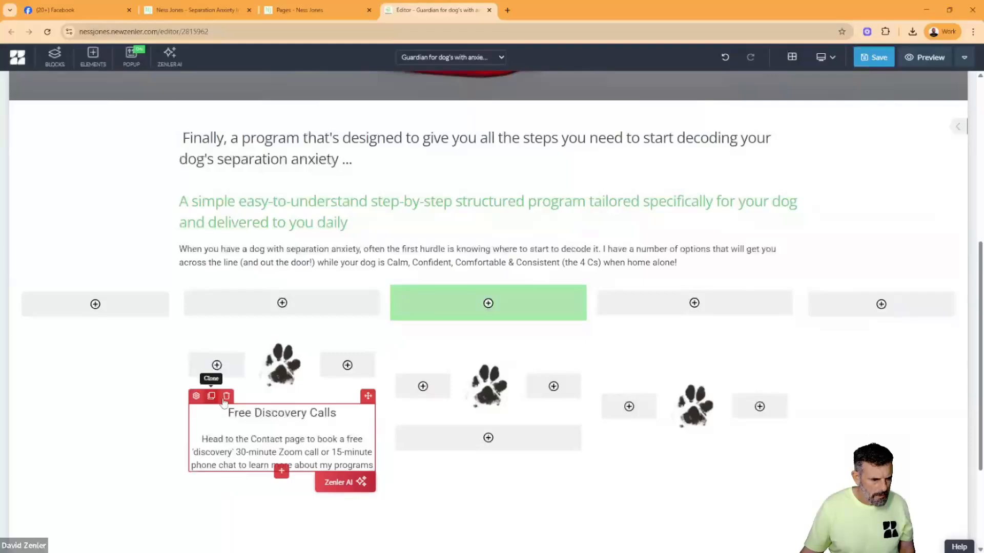
{"action": "left_click", "coordinate": [211, 396]}
{"action": "mouse_move", "coordinate": [368, 396]}
{"action": "left_mouse_down"}
{"action": "mouse_move", "coordinate": [439, 476]}
{"action": "mouse_move", "coordinate": [443, 460]}
{"action": "left_mouse_up"}
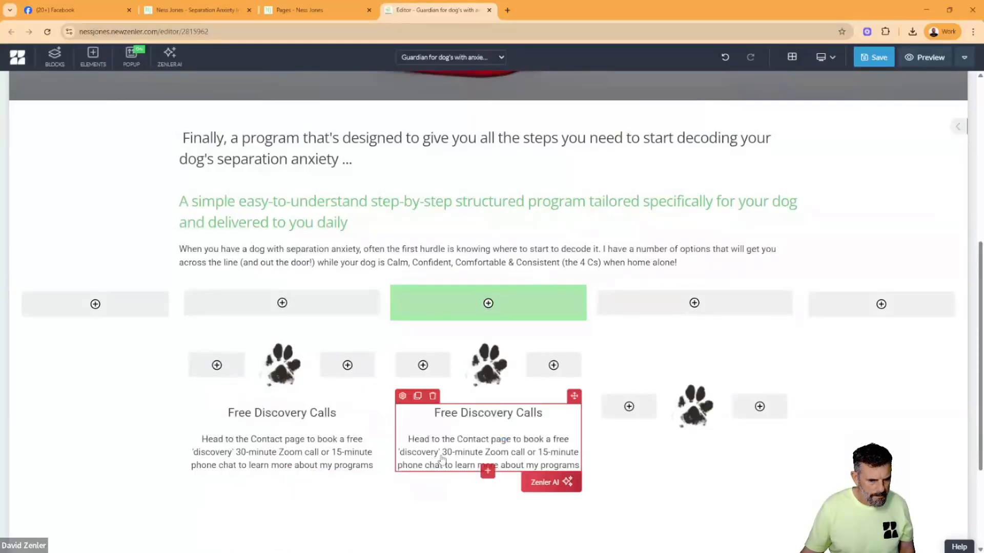
- Add a 100% row below the third paw image and place a copy of the Free Discovery Calls text block in it
{"action": "left_click", "coordinate": [695, 436]}
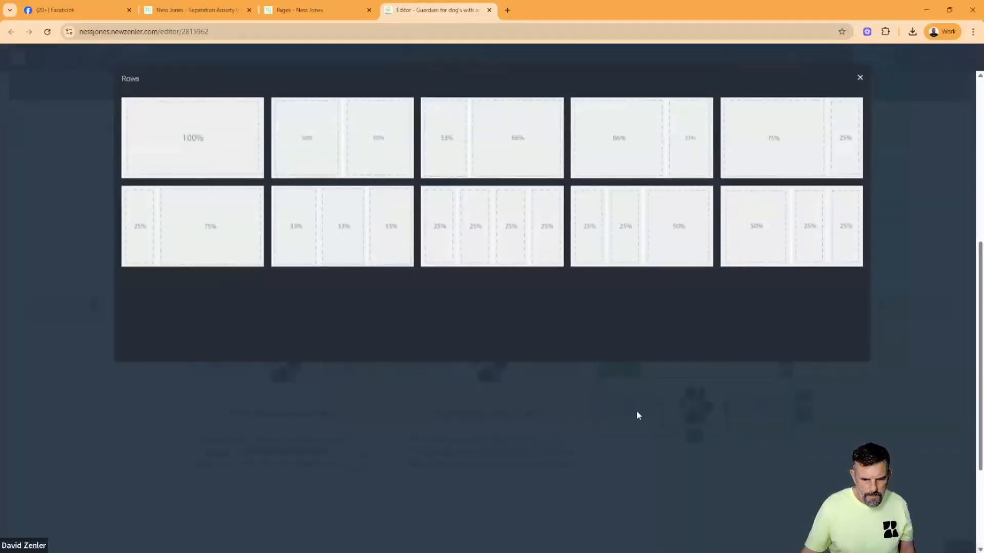
{"action": "left_click", "coordinate": [225, 174]}
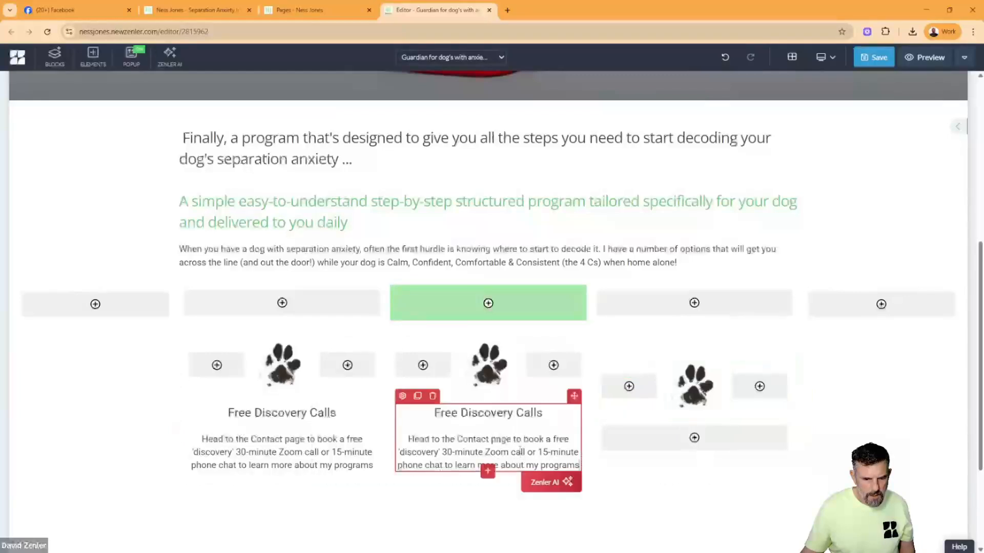
{"action": "left_click_drag", "start_coordinate": [574, 395], "coordinate": [633, 471]}
- Replace the second column's heading with "1.5 hour Baseline Assessment", copied from the original Guardians page
{"action": "left_click", "coordinate": [215, 10]}
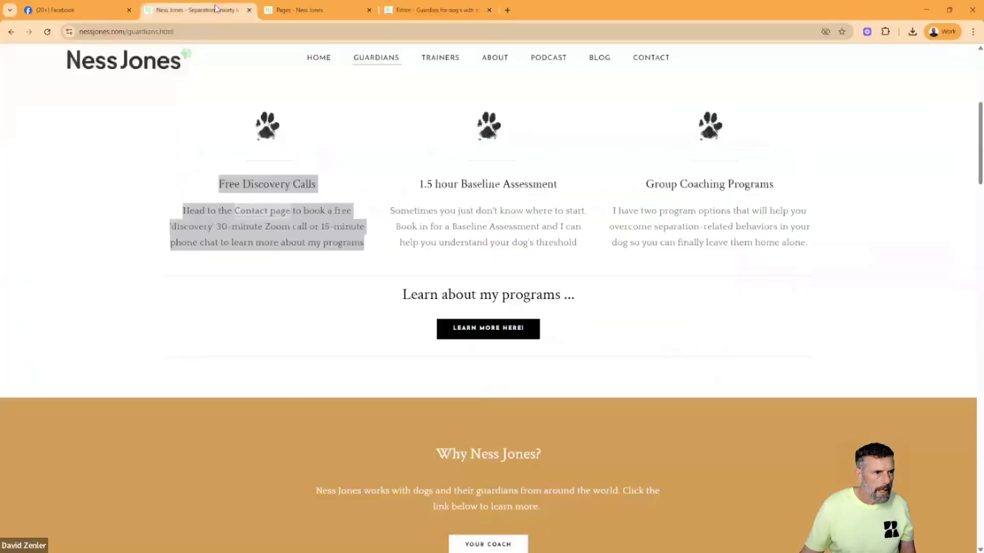
{"action": "left_click", "coordinate": [564, 216]}
{"action": "left_click_drag", "start_coordinate": [583, 244], "coordinate": [435, 184]}
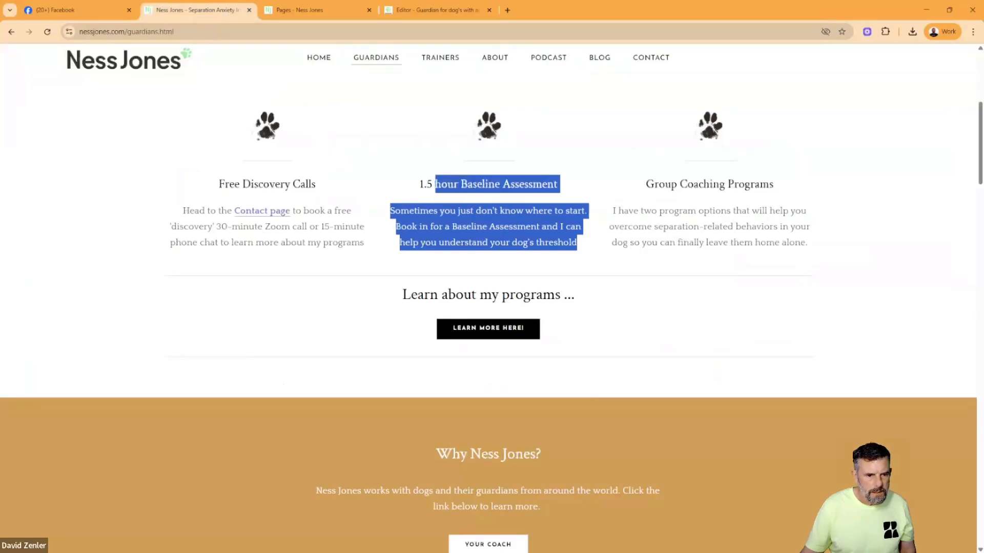
{"action": "left_click_drag", "start_coordinate": [580, 195], "coordinate": [401, 193]}
{"action": "key", "text": "ctrl+c"}
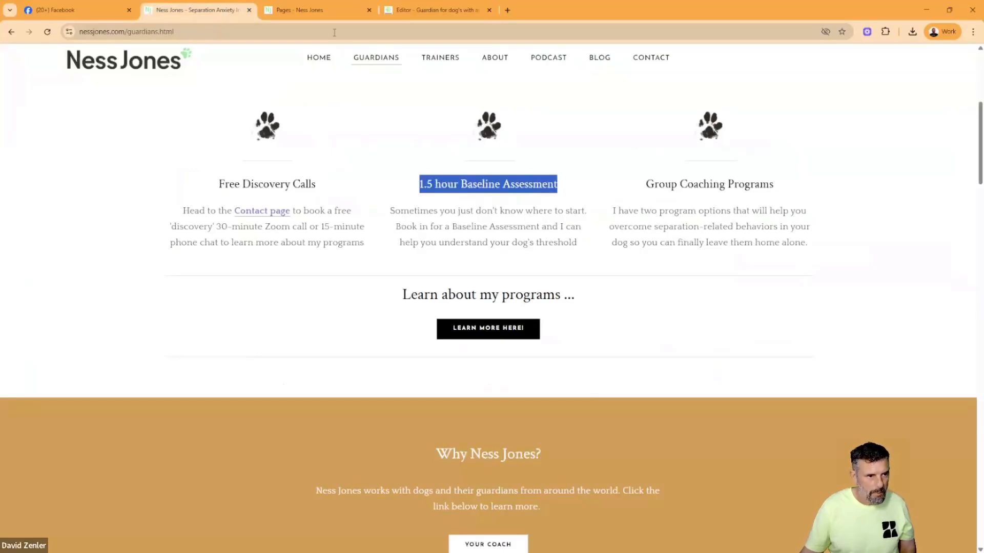
{"action": "left_click", "coordinate": [425, 11]}
{"action": "left_click", "coordinate": [514, 413]}
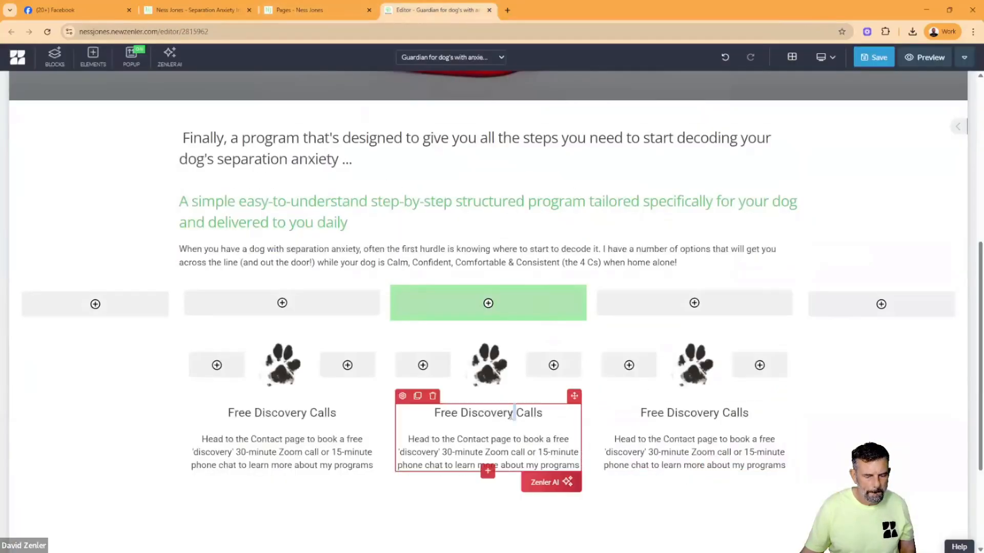
{"action": "left_click_drag", "start_coordinate": [542, 413], "coordinate": [423, 415]}
{"action": "key", "text": "ctrl+v"}
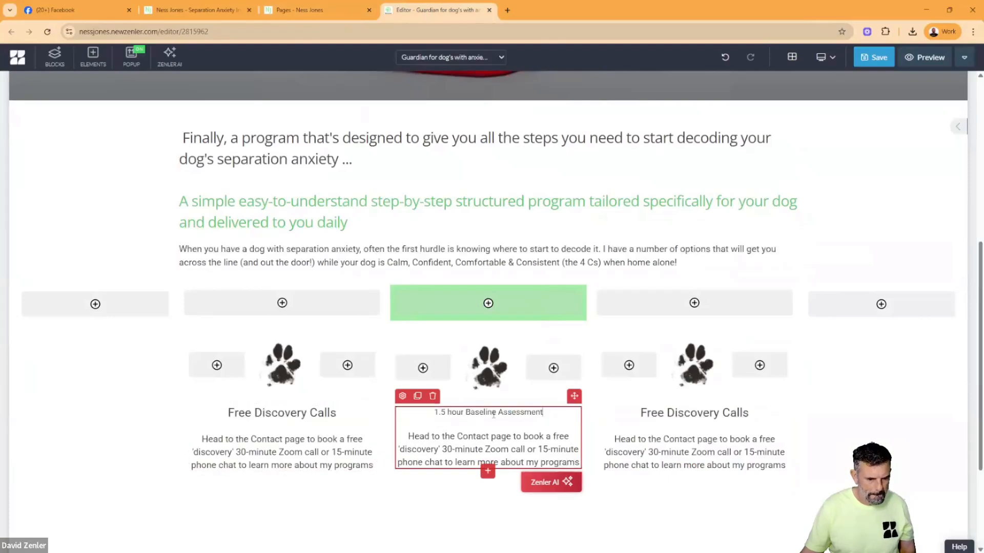
- Set the "1.5 hour Baseline Assessment" heading to font size 26
{"action": "left_click_drag", "start_coordinate": [554, 414], "coordinate": [407, 412]}
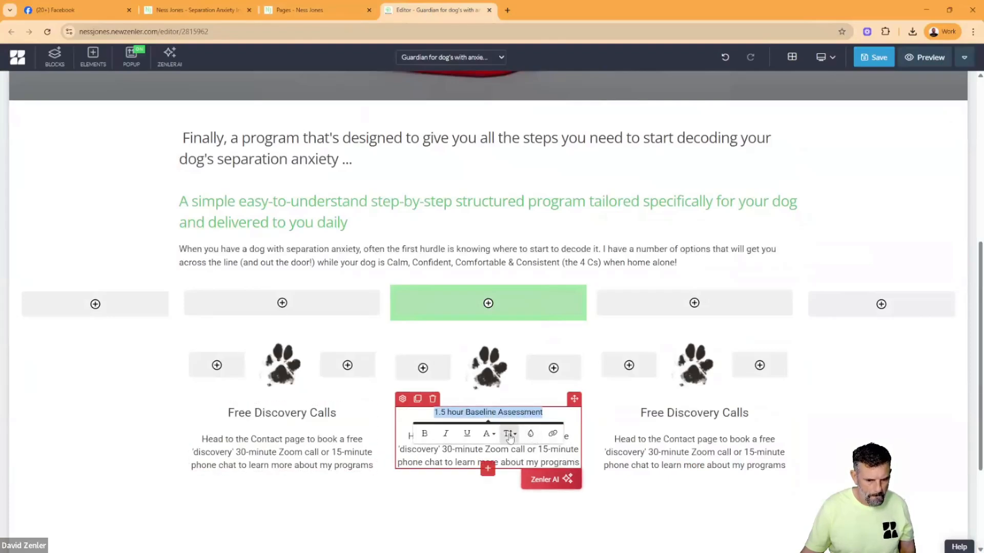
{"action": "left_click", "coordinate": [509, 434]}
{"action": "scroll", "coordinate": [520, 487], "scroll_direction": "down", "scroll_amount": 2}
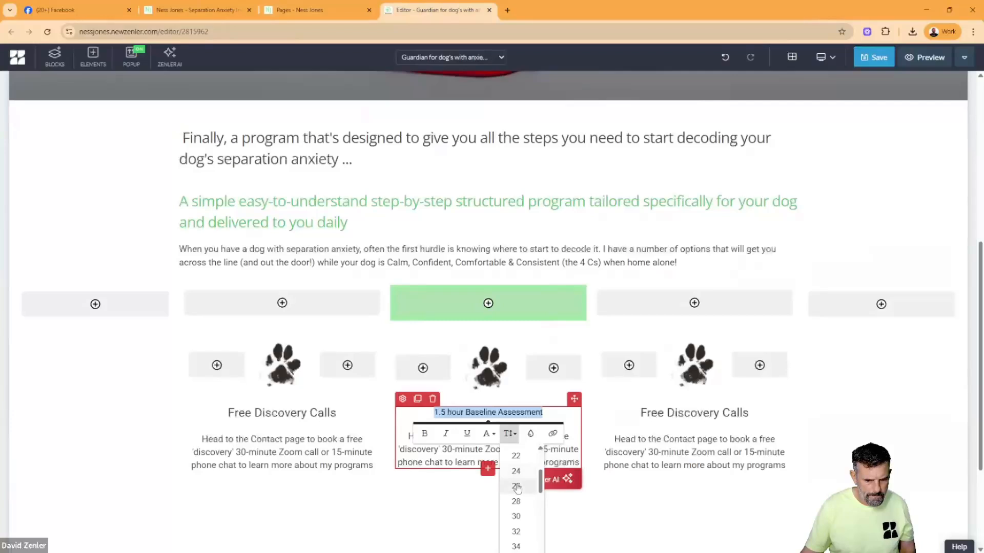
{"action": "left_click", "coordinate": [516, 486]}
{"action": "left_click", "coordinate": [446, 479]}
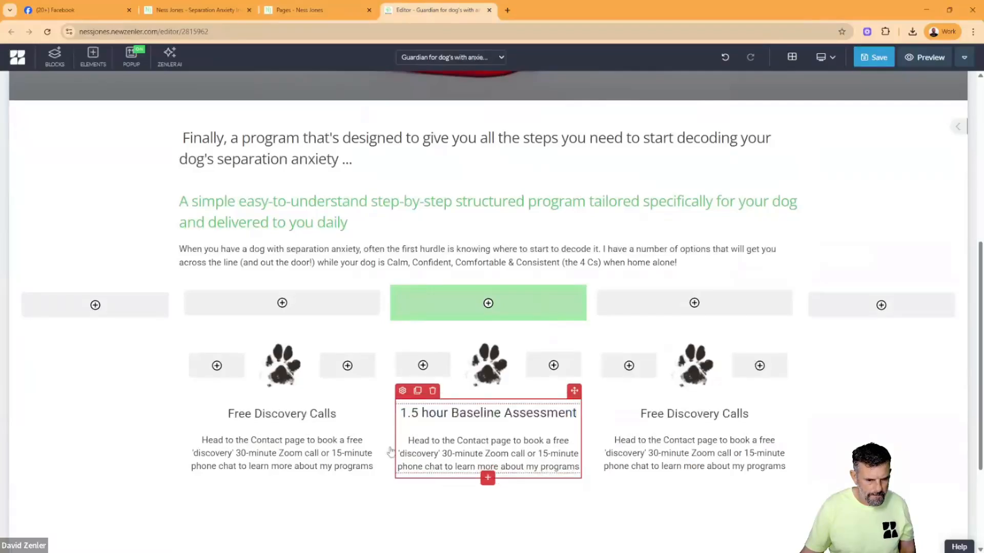
- Set the first column's "Free Discovery Calls" heading to font size 26 to match the second column's heading
{"action": "double_click", "coordinate": [285, 414]}
{"action": "left_click", "coordinate": [337, 414]}
{"action": "left_click_drag", "start_coordinate": [338, 415], "coordinate": [228, 414]}
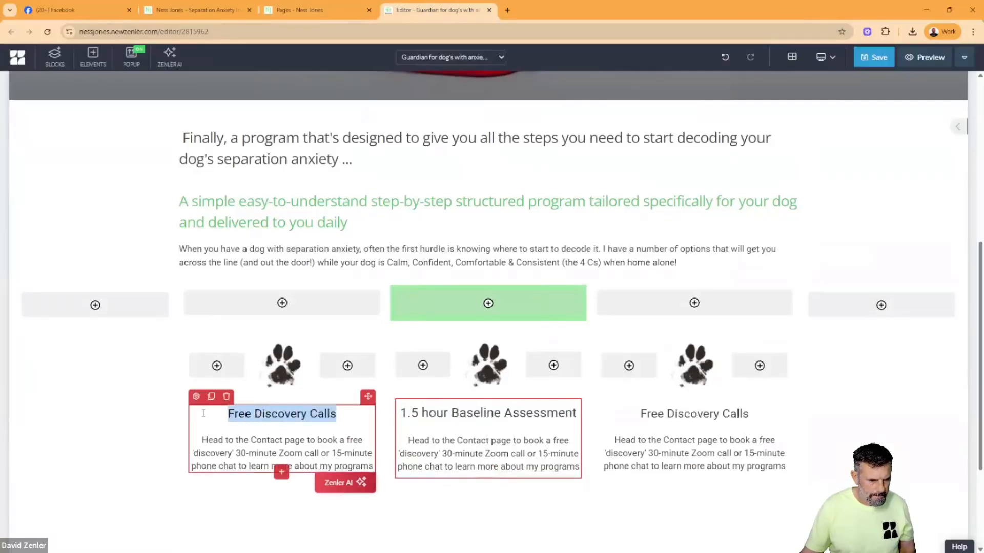
{"action": "left_click", "coordinate": [304, 437]}
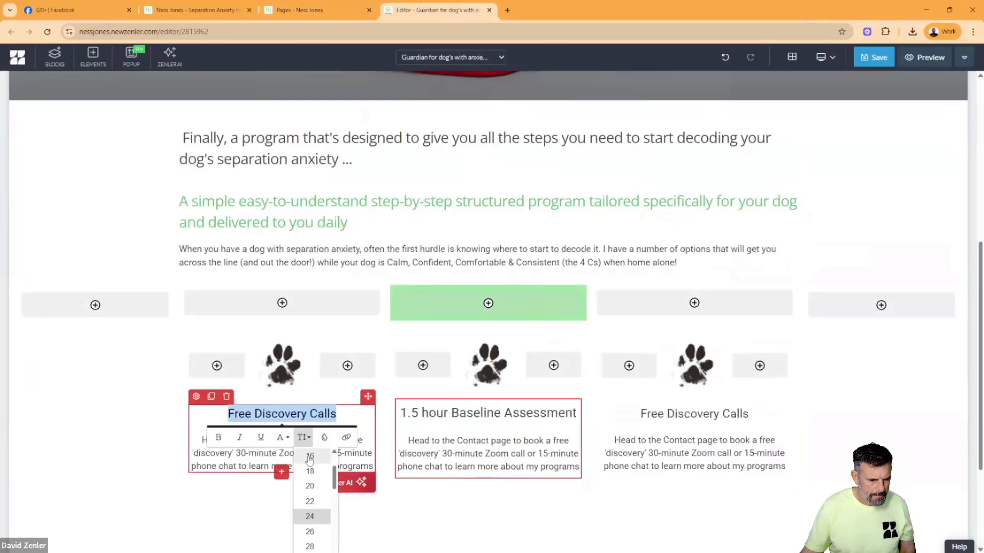
{"action": "left_click", "coordinate": [309, 531]}
- Replace the second column's description with the Baseline Assessment description copied from the original Guardians page
{"action": "left_click", "coordinate": [460, 444]}
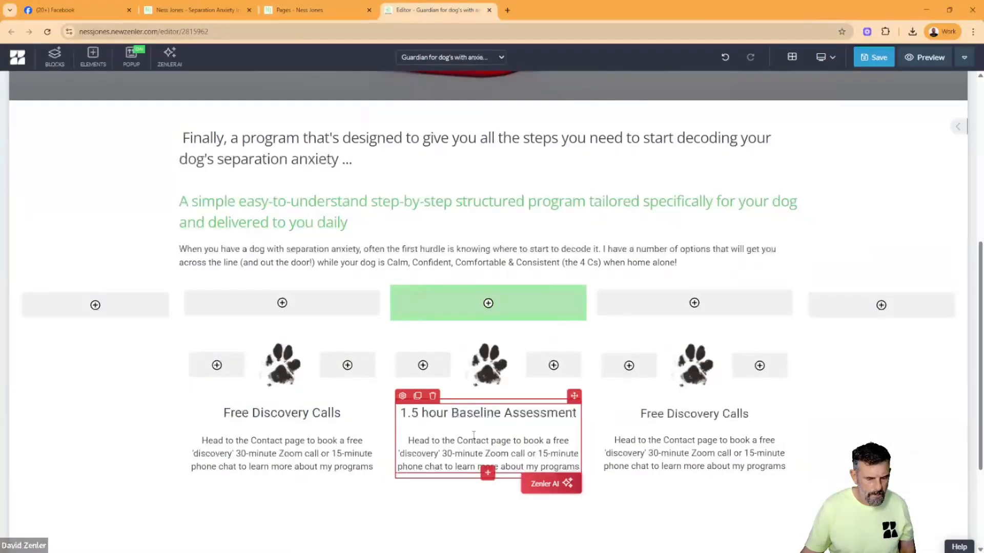
{"action": "left_click", "coordinate": [233, 8]}
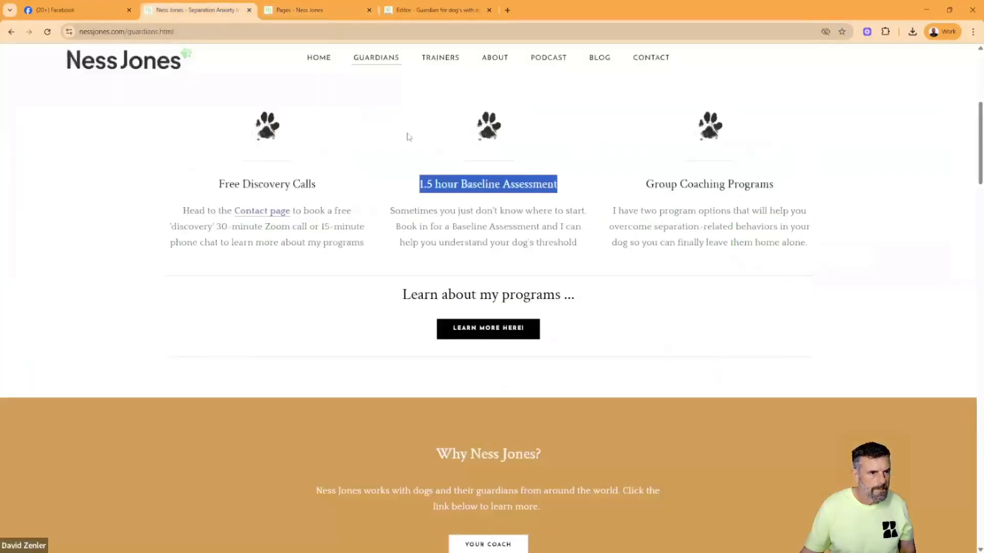
{"action": "left_click", "coordinate": [532, 241]}
{"action": "left_click_drag", "start_coordinate": [577, 243], "coordinate": [388, 215]}
{"action": "key", "text": "ctrl+c"}
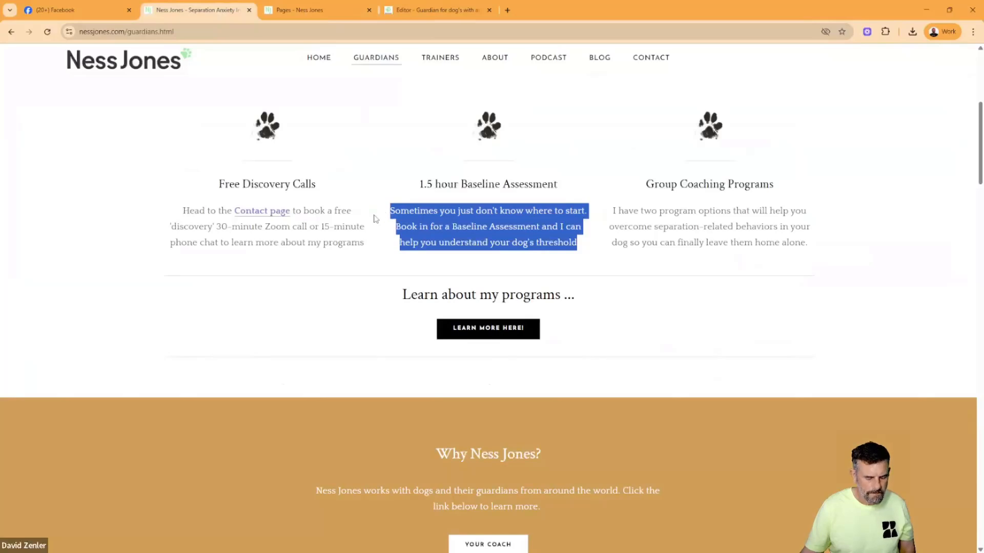
{"action": "left_click", "coordinate": [435, 10]}
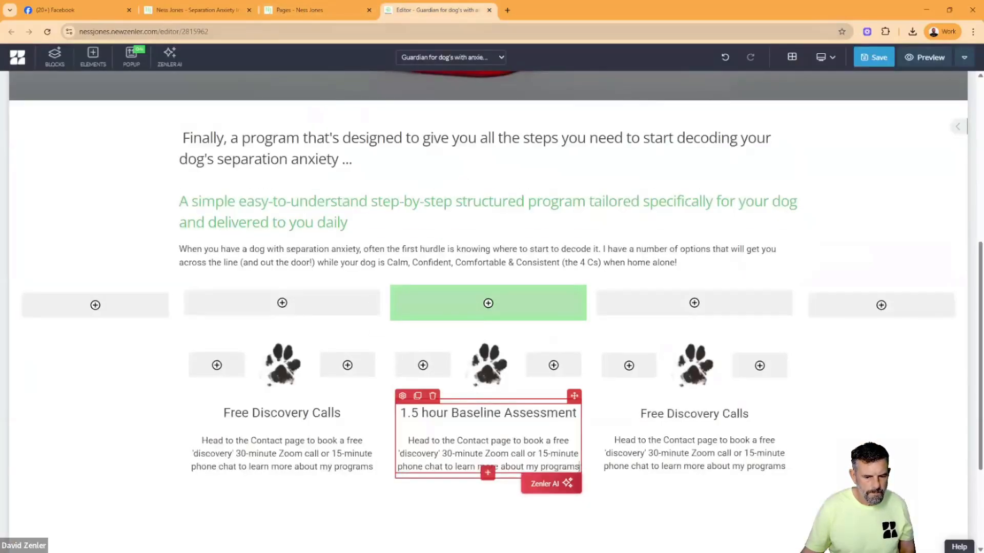
{"action": "left_click_drag", "start_coordinate": [580, 466], "coordinate": [408, 440]}
{"action": "key", "text": "ctrl+v"}
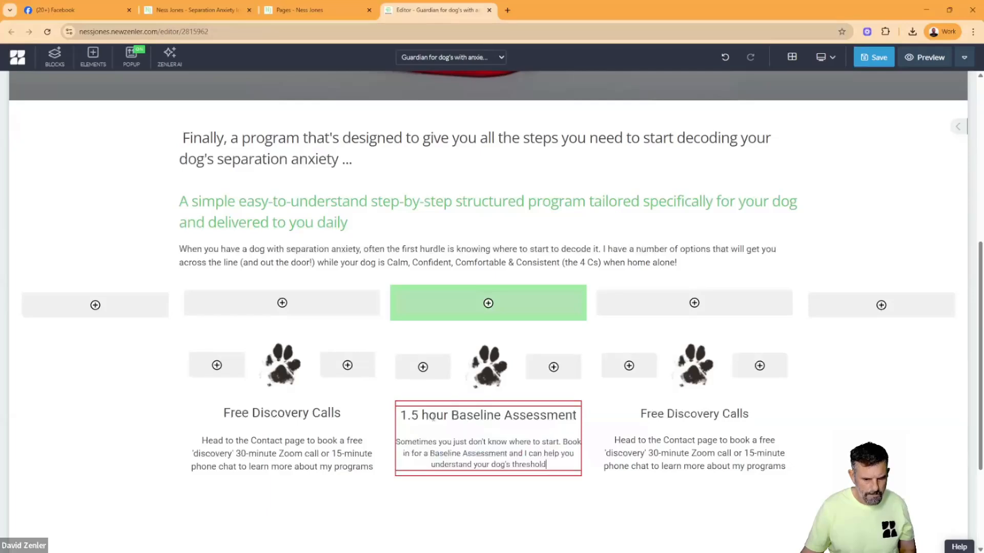
- Copy the "Group Coaching Programs" heading from the original Guardians page and return to the page editor
{"action": "left_click", "coordinate": [210, 14]}
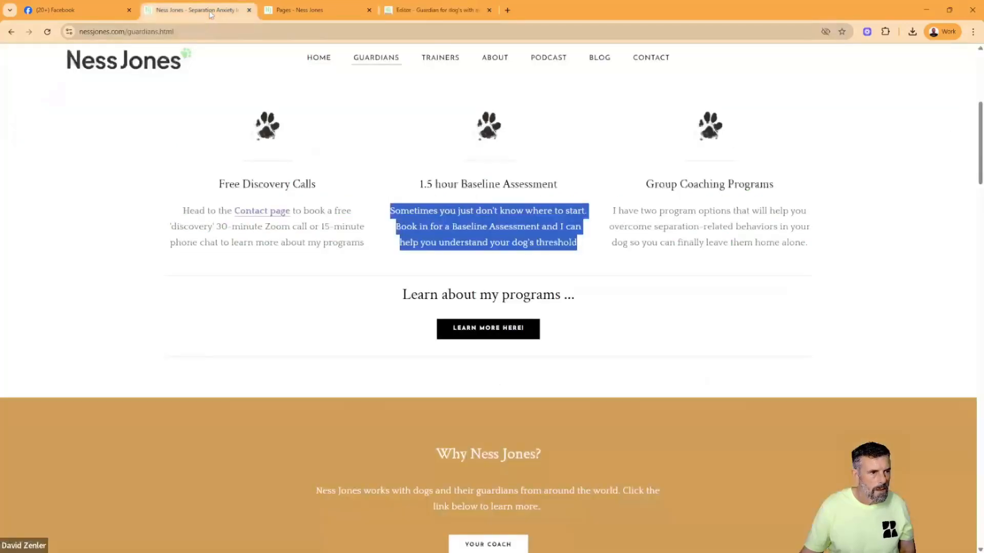
{"action": "left_click", "coordinate": [715, 234]}
{"action": "left_click_drag", "start_coordinate": [774, 187], "coordinate": [607, 200]}
{"action": "key", "text": "ctrl+c"}
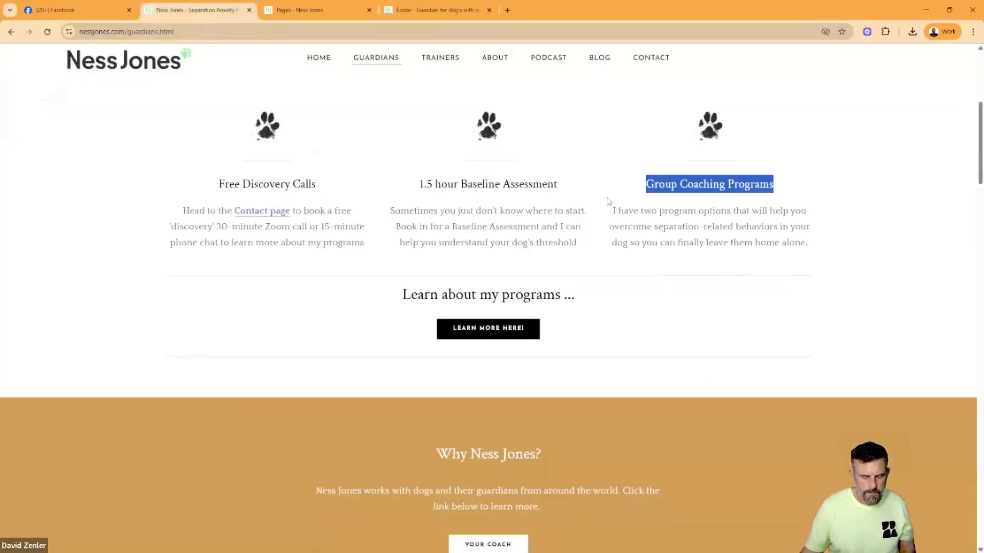
{"action": "left_click", "coordinate": [424, 14]}
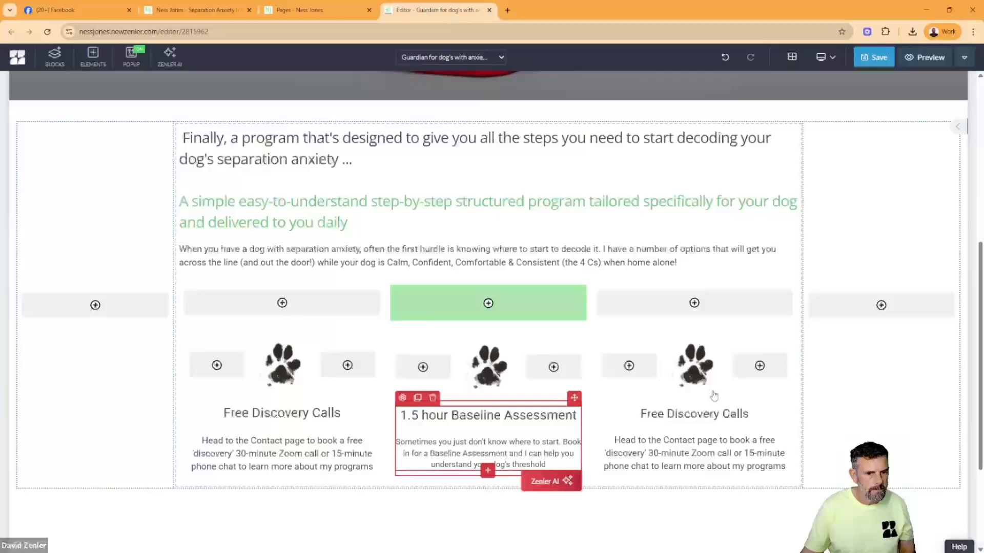
- Replace the third column's "Free Discovery Calls" heading with the copied "Group Coaching Programs" text
{"action": "double_click", "coordinate": [694, 414]}
{"action": "triple_click", "coordinate": [693, 414]}
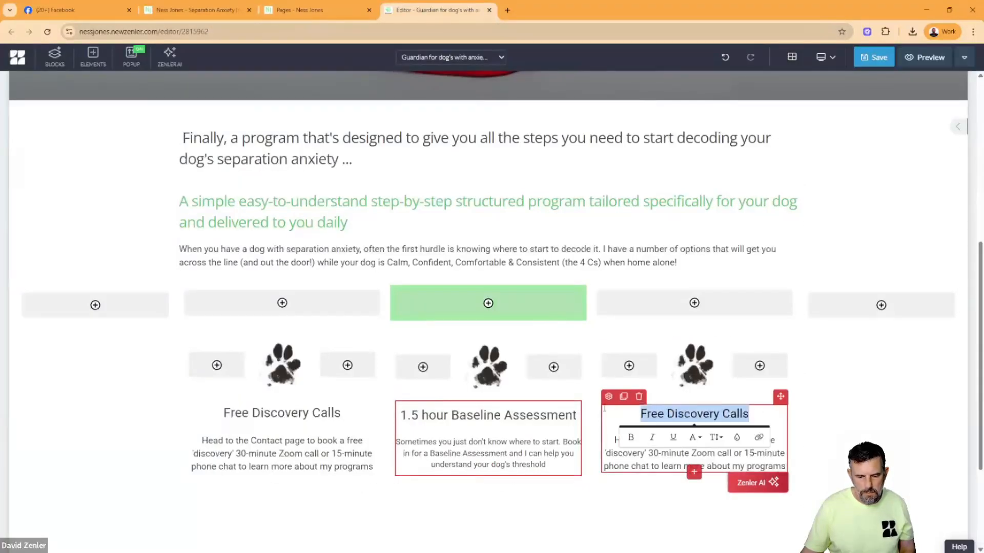
{"action": "key", "text": "ctrl+v"}
- Enlarge the "Group Coaching Programs" heading's font size to match the other two column headings
{"action": "left_click_drag", "start_coordinate": [749, 414], "coordinate": [603, 428]}
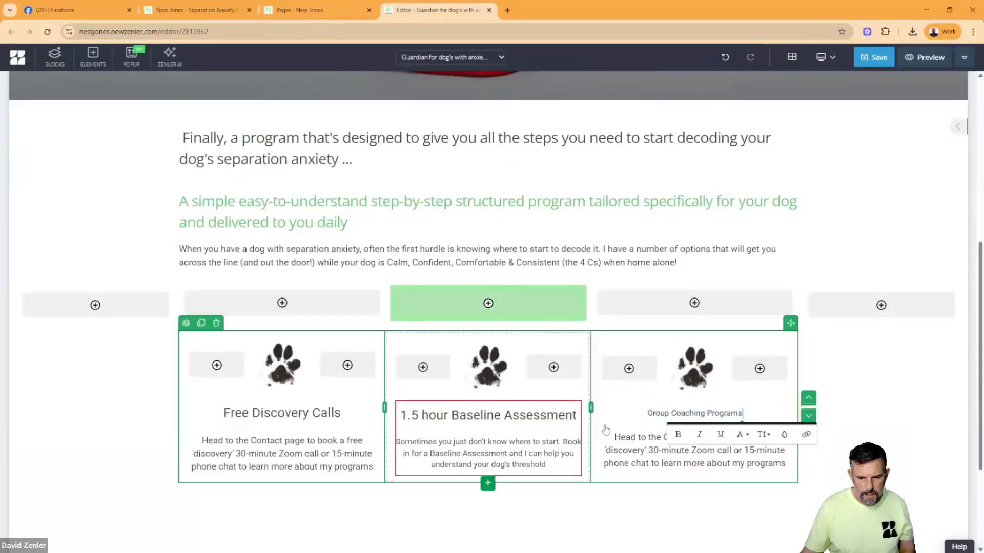
{"action": "left_click", "coordinate": [750, 416]}
{"action": "left_click_drag", "start_coordinate": [750, 416], "coordinate": [644, 416]}
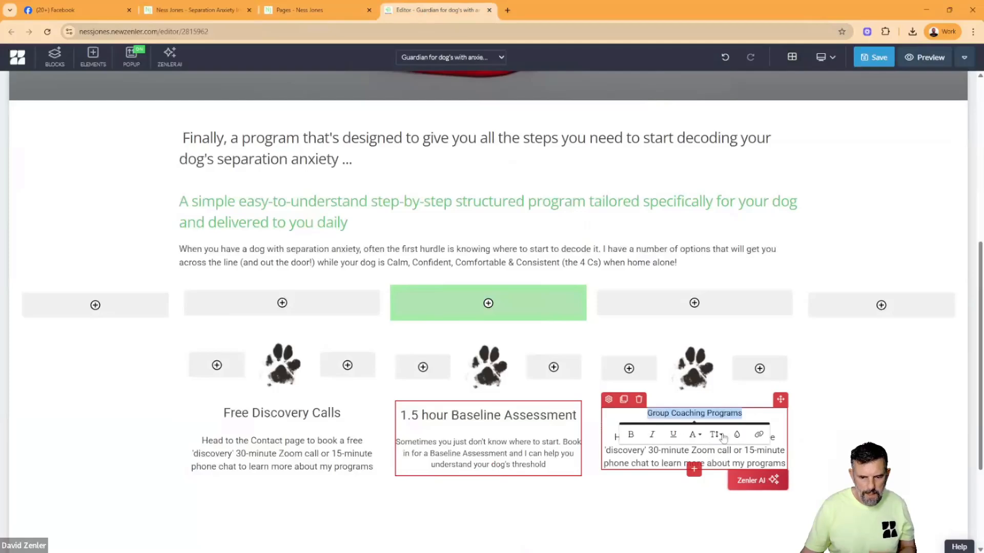
{"action": "left_click", "coordinate": [715, 435]}
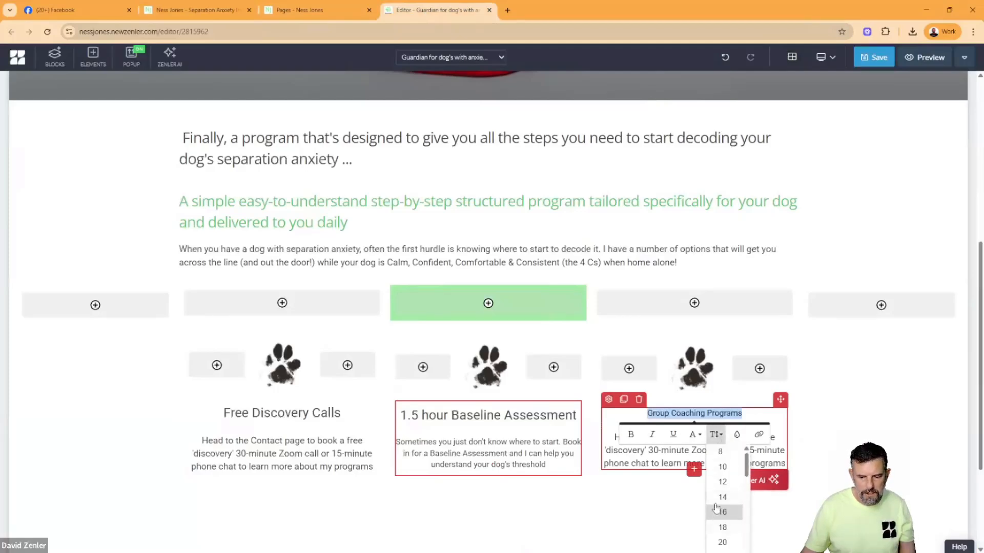
{"action": "scroll", "coordinate": [717, 505], "scroll_direction": "down", "scroll_amount": 1}
{"action": "left_click", "coordinate": [723, 538]}
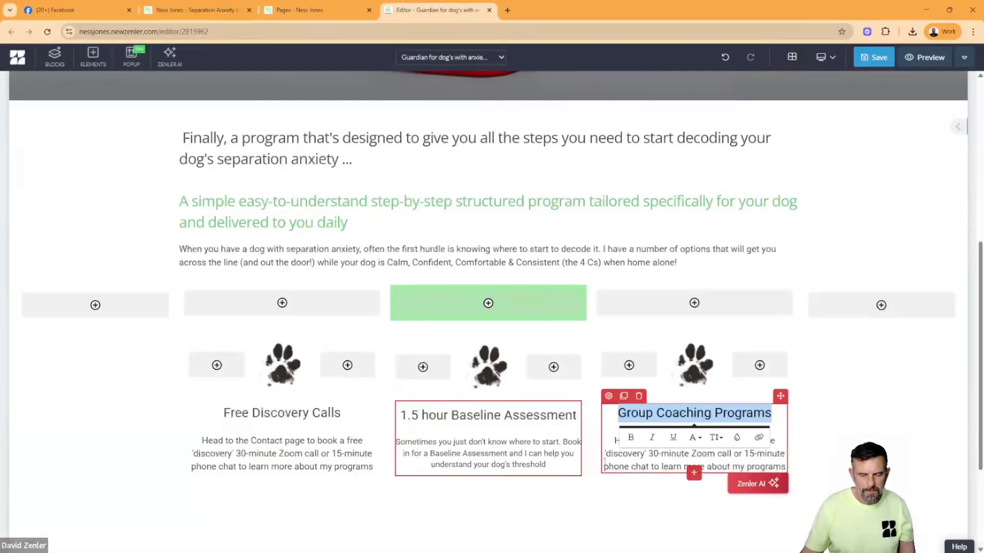
- Replace the third column's description with the Group Coaching Programs description copied from the original Guardians page
{"action": "left_click", "coordinate": [208, 9]}
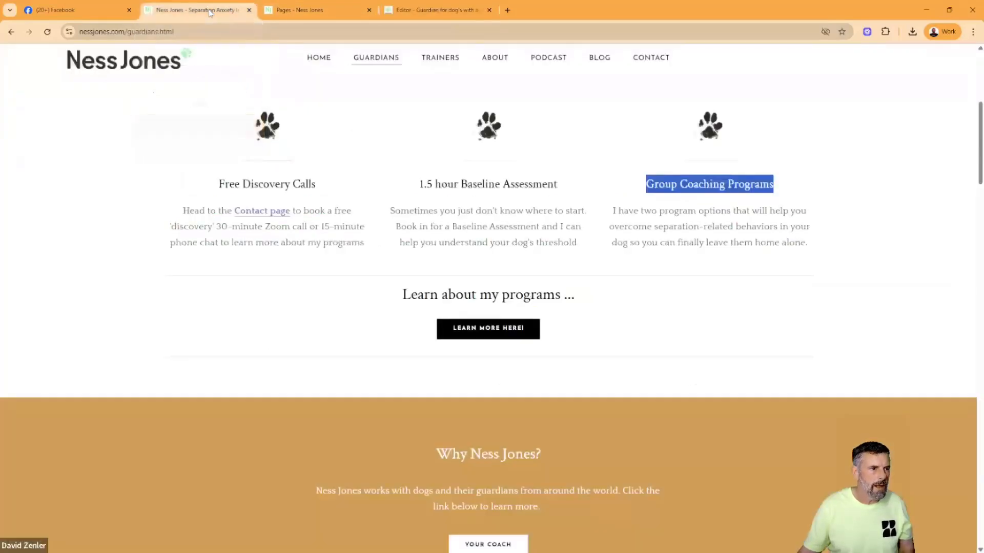
{"action": "left_click_drag", "start_coordinate": [744, 242], "coordinate": [612, 212]}
{"action": "key", "text": "ctrl+c"}
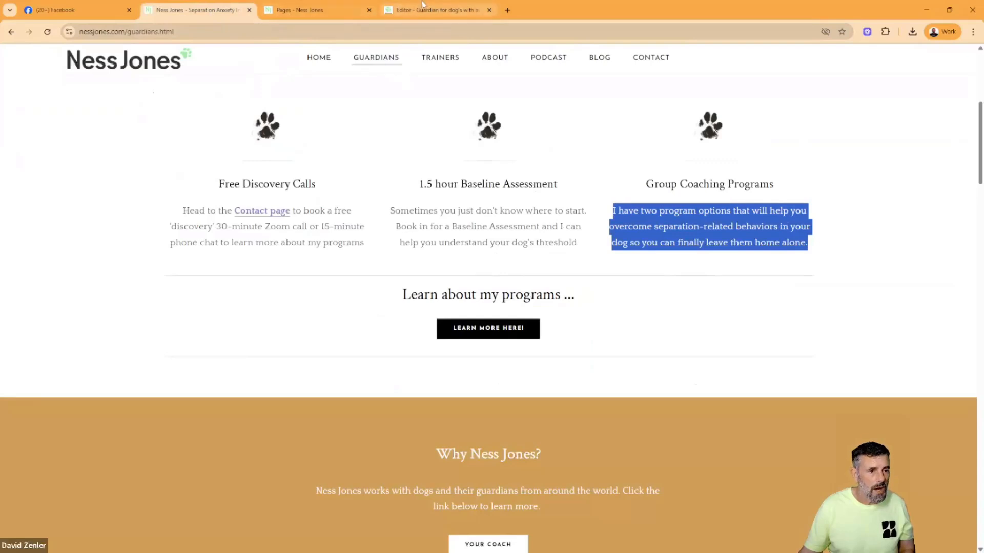
{"action": "left_click", "coordinate": [432, 14]}
{"action": "left_click", "coordinate": [667, 465]}
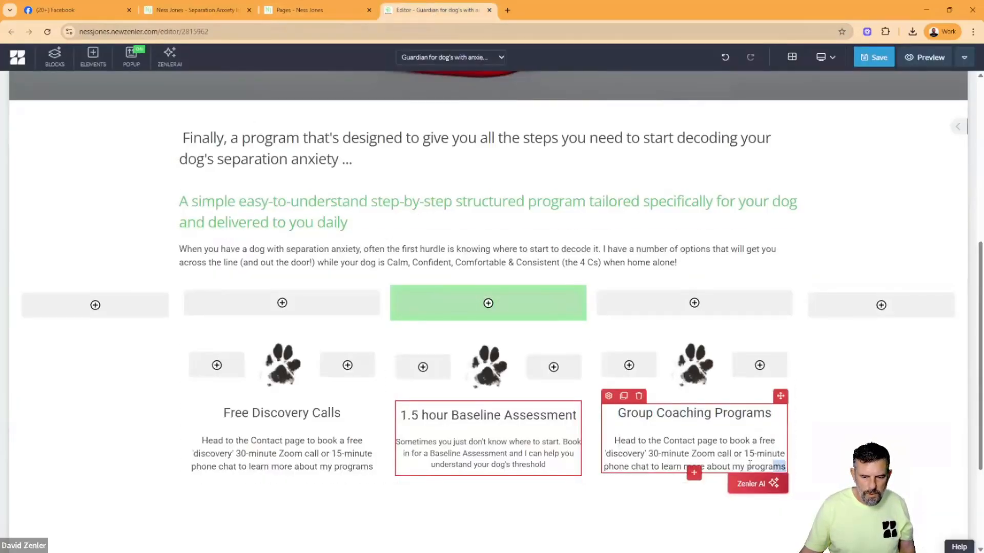
{"action": "left_click_drag", "start_coordinate": [750, 464], "coordinate": [607, 436]}
{"action": "key", "text": "ctrl+v"}
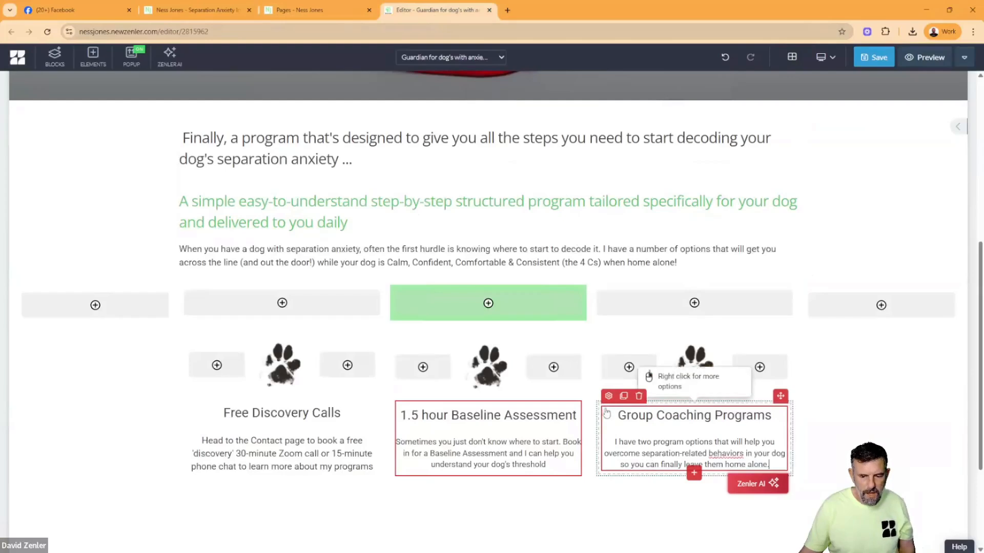
- Set the third column's description to font size 18 and save the page
{"action": "left_click_drag", "start_coordinate": [769, 464], "coordinate": [614, 436]}
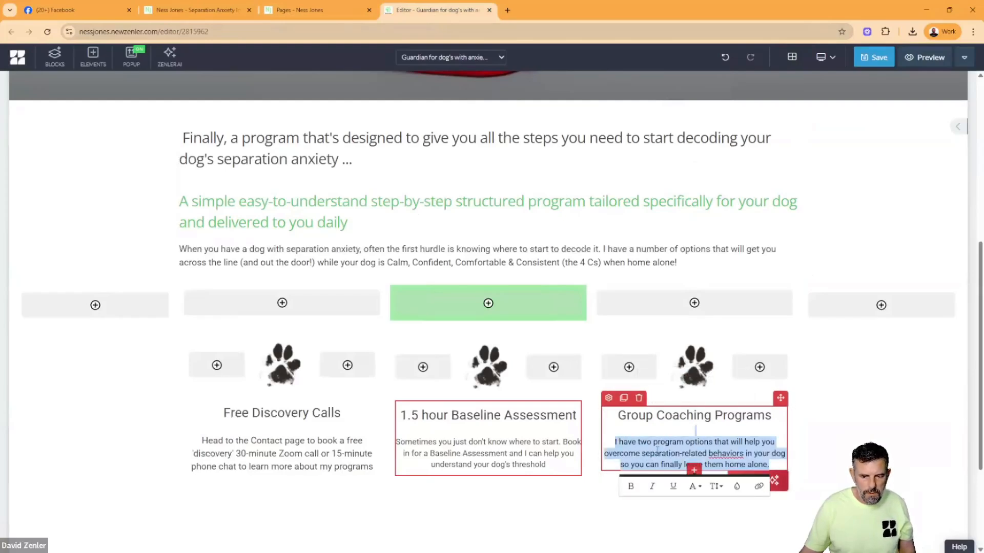
{"action": "left_click", "coordinate": [717, 486]}
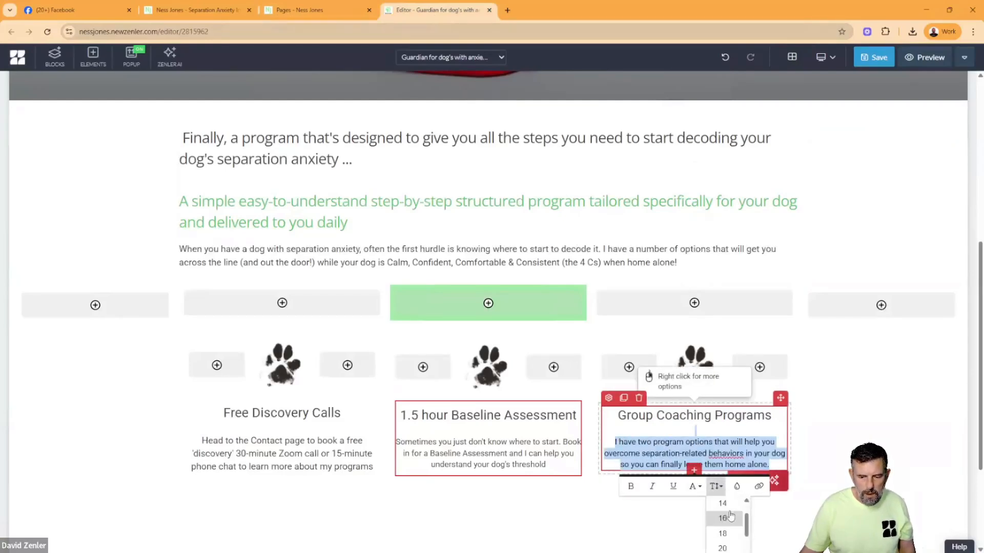
{"action": "left_click", "coordinate": [722, 529]}
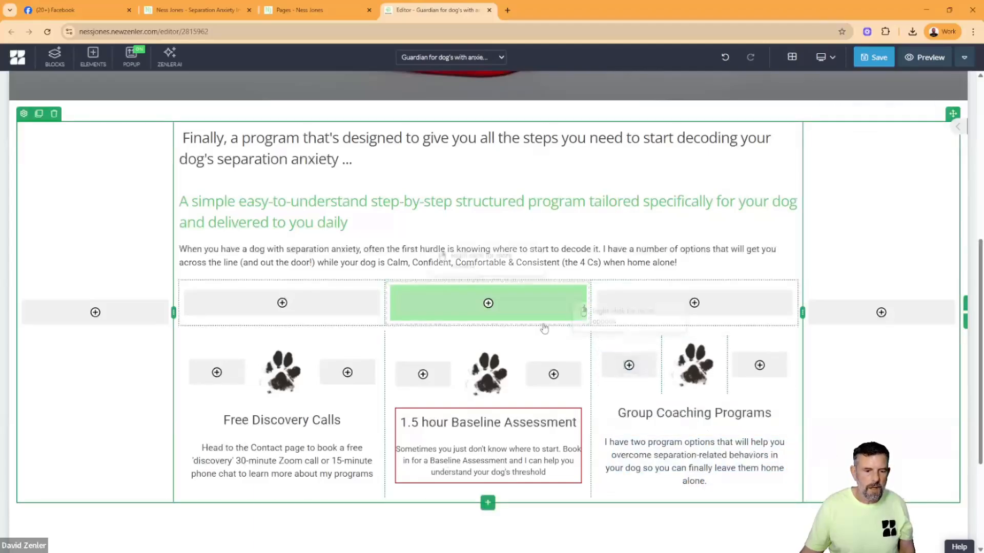
{"action": "left_click", "coordinate": [870, 60]}
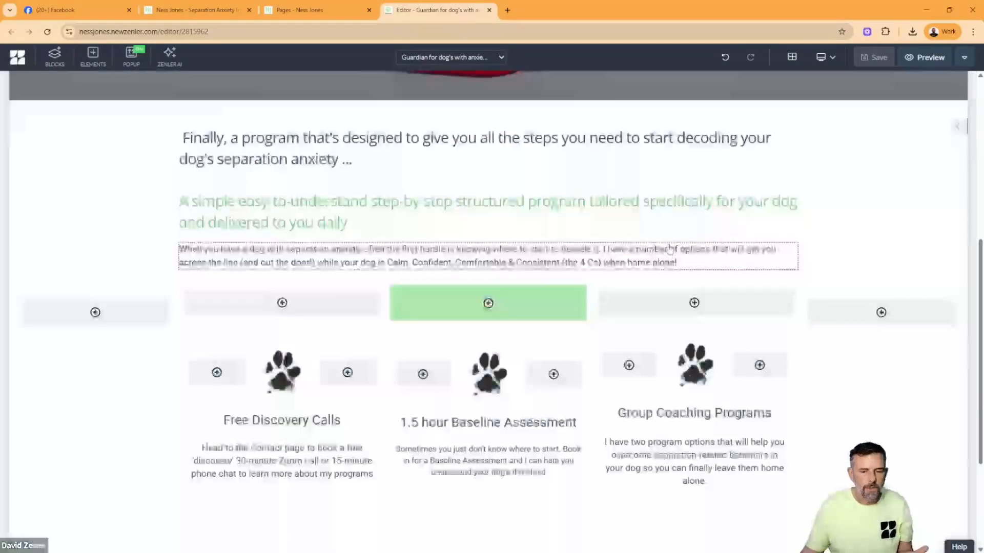
- Set the vertical alignment of the three-column paw section to Top and save the page
{"action": "left_click", "coordinate": [599, 432]}
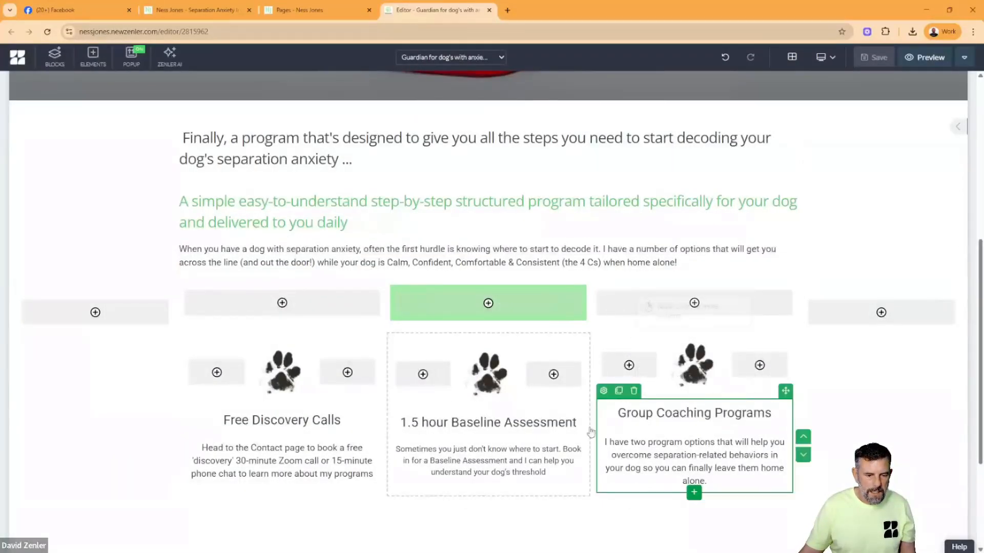
{"action": "left_click", "coordinate": [586, 432]}
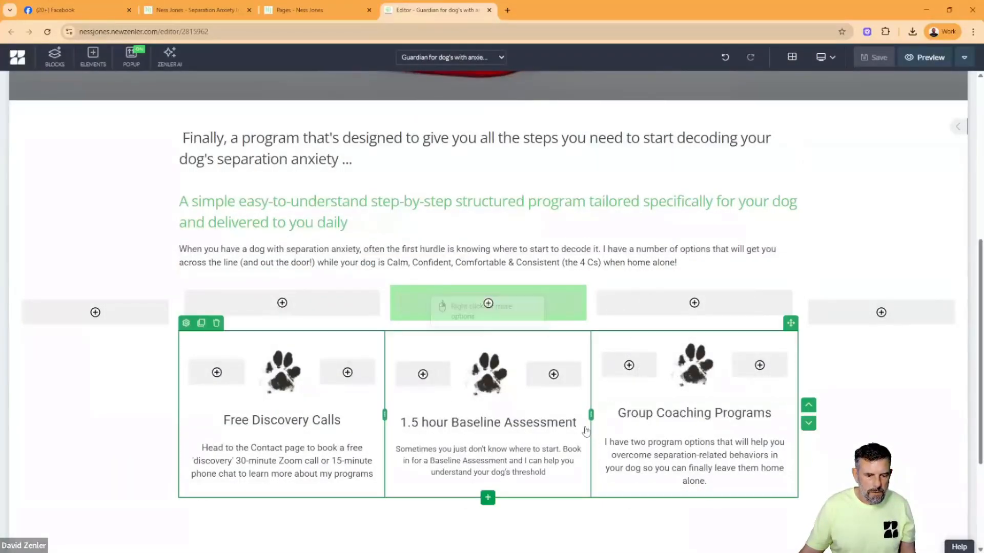
{"action": "left_click", "coordinate": [186, 323]}
{"action": "left_click", "coordinate": [940, 522]}
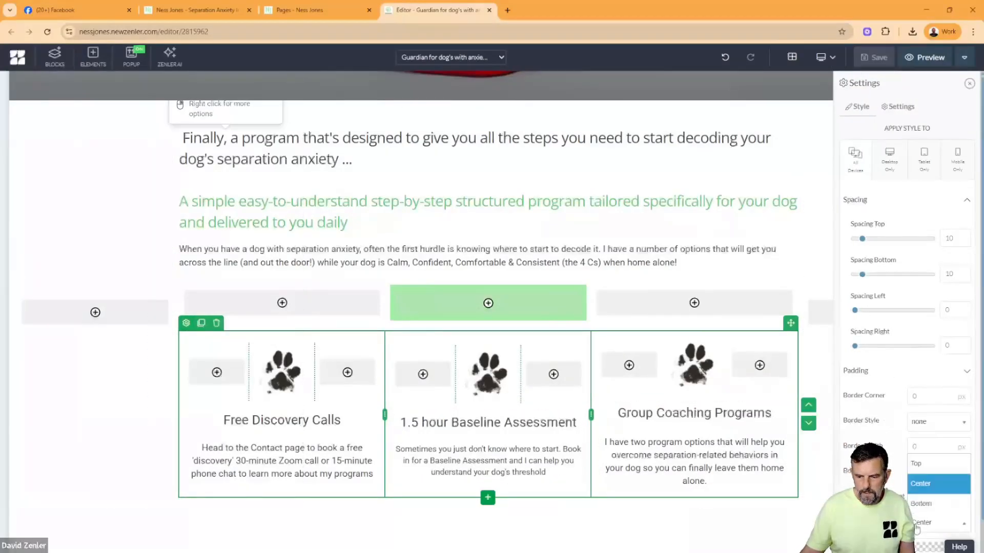
{"action": "left_click", "coordinate": [915, 464]}
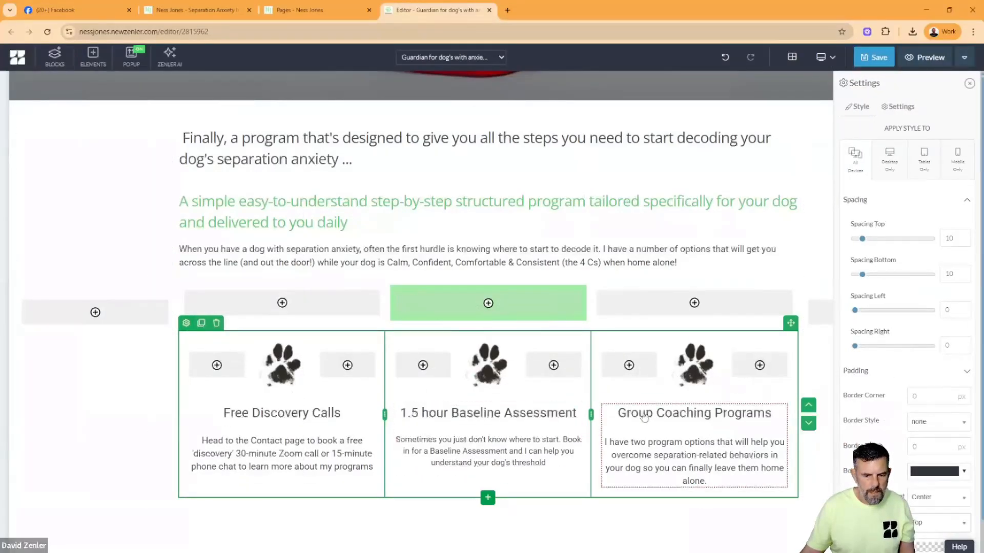
{"action": "left_click", "coordinate": [873, 58]}
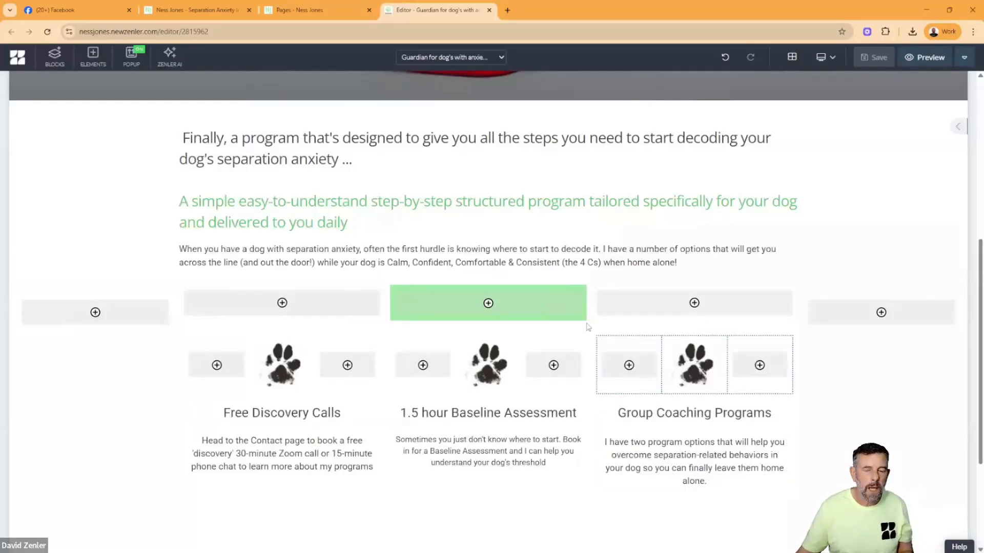
- Preview the new Guardians page and compare its paw columns and description text sizes with the original page
{"action": "left_click", "coordinate": [929, 58]}
{"action": "scroll", "coordinate": [520, 159], "scroll_direction": "down", "scroll_amount": 7}
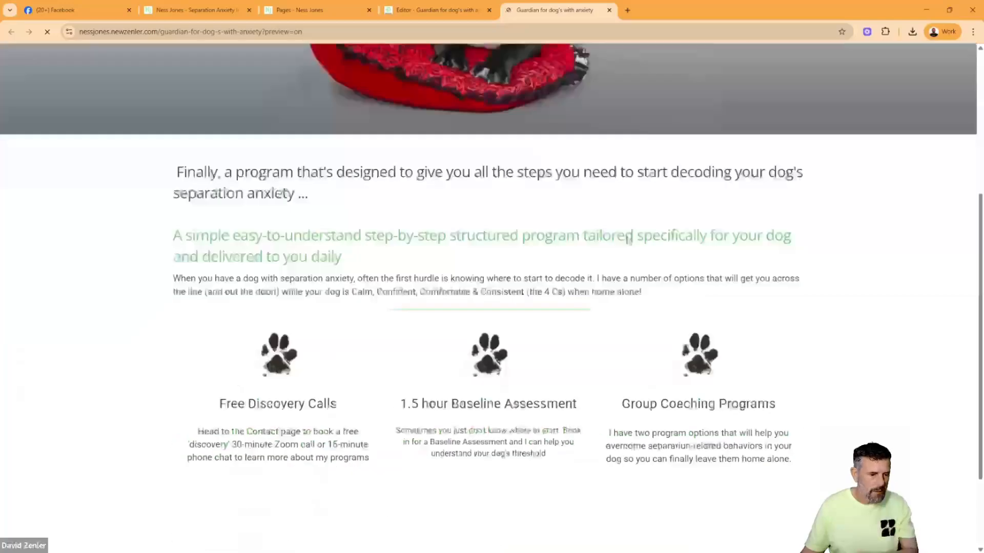
{"action": "left_click", "coordinate": [174, 11]}
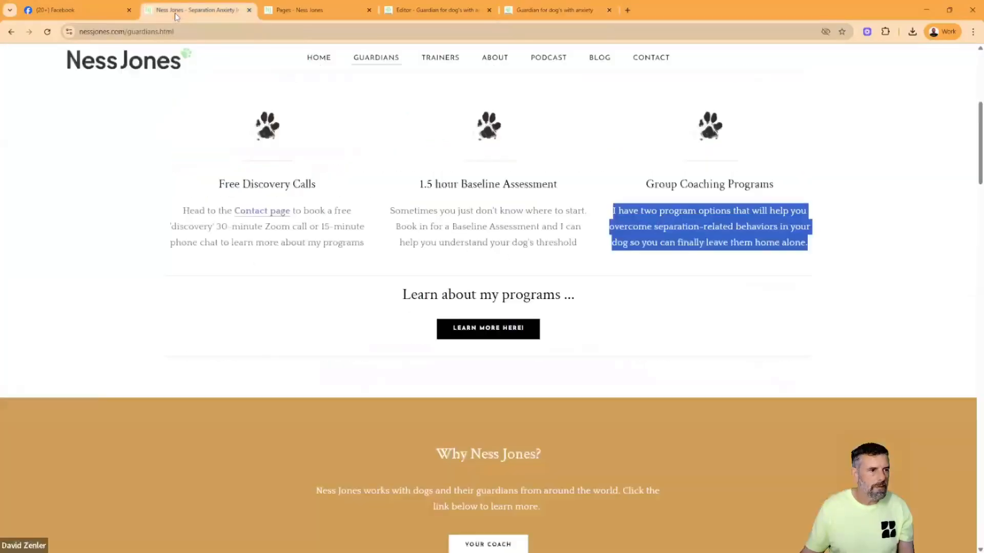
{"action": "scroll", "coordinate": [425, 229], "scroll_direction": "up", "scroll_amount": 4}
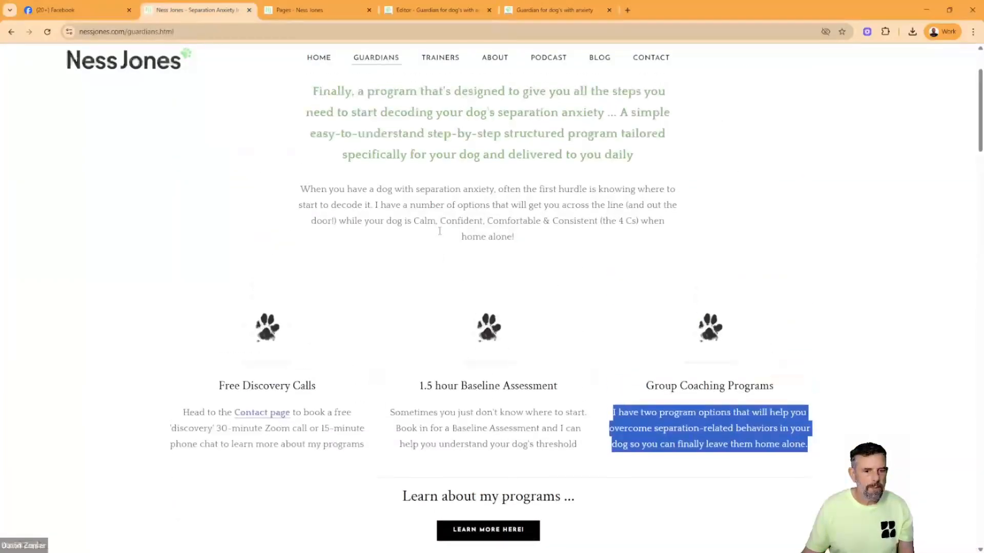
{"action": "scroll", "coordinate": [437, 241], "scroll_direction": "up", "scroll_amount": 1}
{"action": "scroll", "coordinate": [438, 240], "scroll_direction": "down", "scroll_amount": 2}
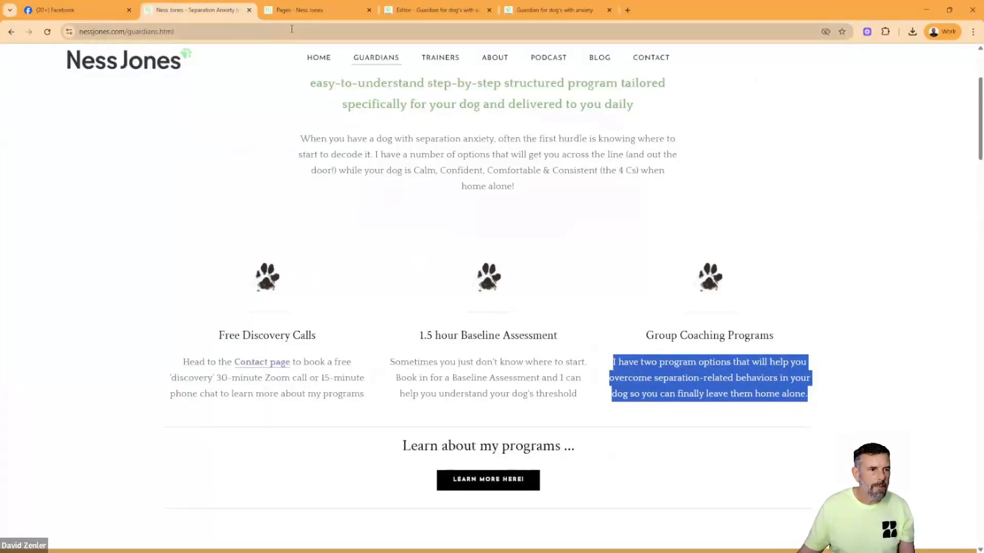
{"action": "left_click", "coordinate": [510, 13]}
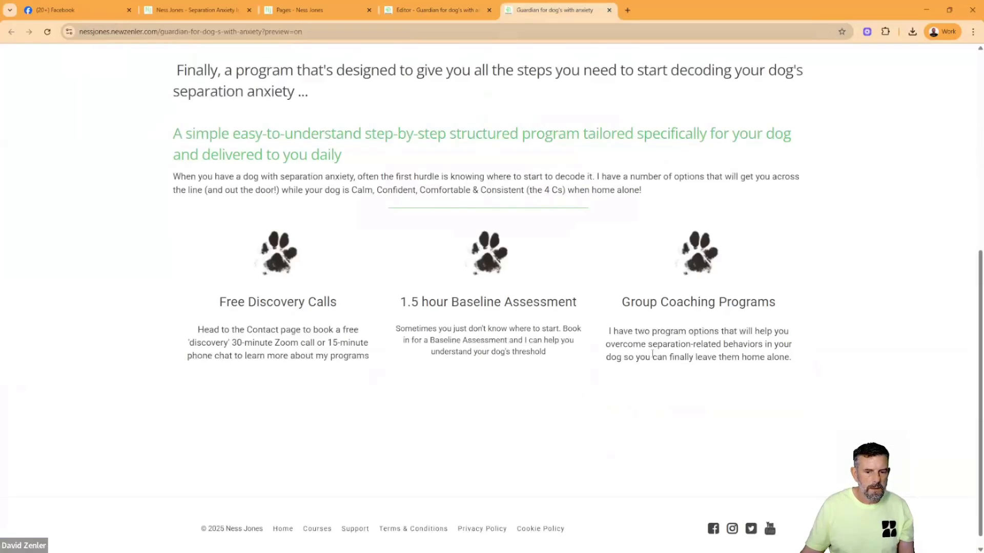
{"action": "left_click_drag", "start_coordinate": [542, 351], "coordinate": [404, 331]}
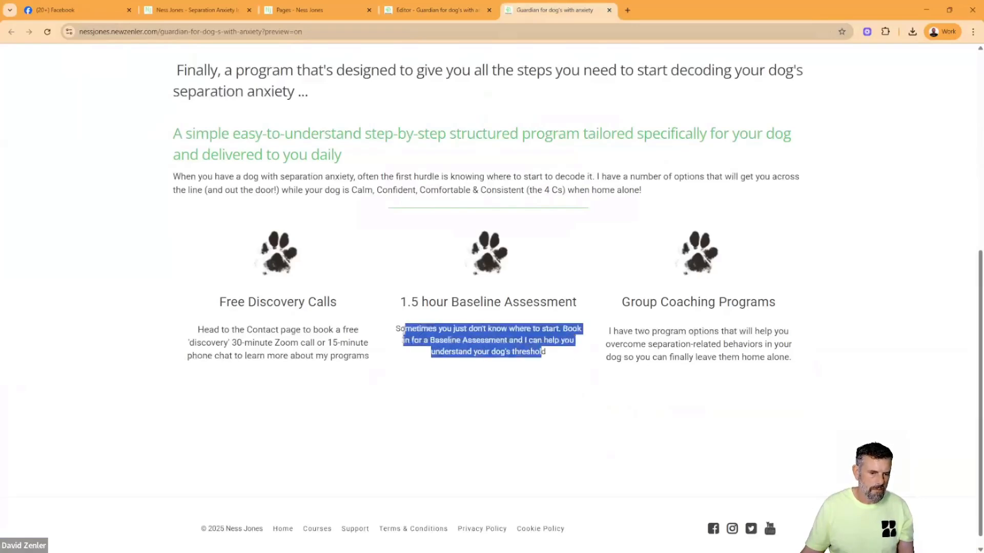
- Set the second column's Baseline Assessment description to font size 18 and save the page
{"action": "left_click", "coordinate": [434, 11]}
{"action": "left_click", "coordinate": [547, 463]}
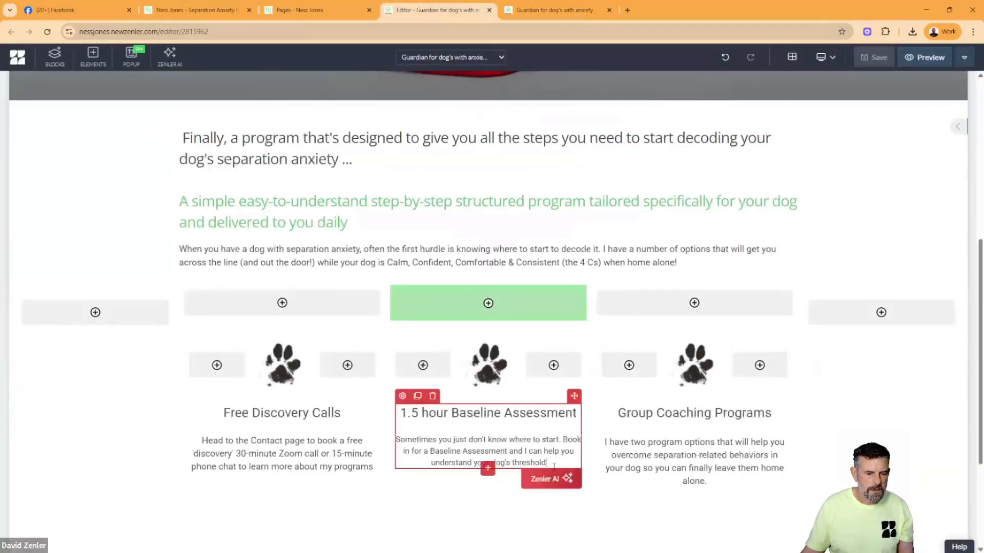
{"action": "left_click_drag", "start_coordinate": [547, 463], "coordinate": [396, 439]}
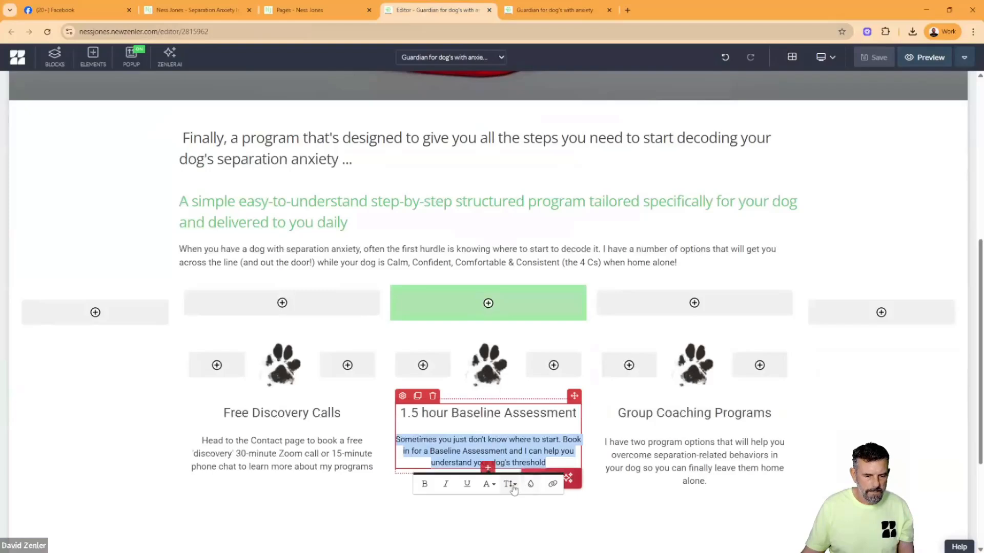
{"action": "scroll", "coordinate": [515, 509], "scroll_direction": "down", "scroll_amount": 3}
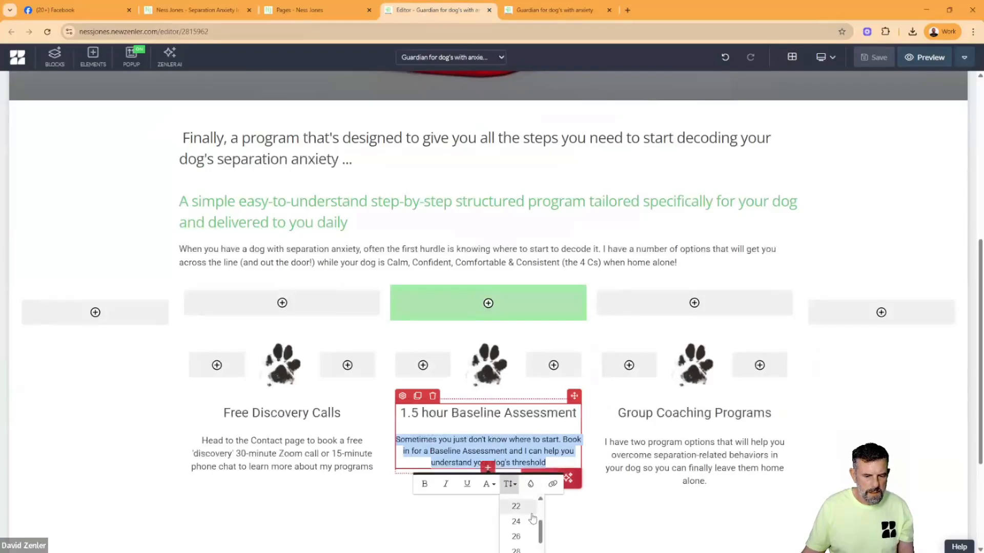
{"action": "scroll", "coordinate": [640, 512], "scroll_direction": "down", "scroll_amount": 1}
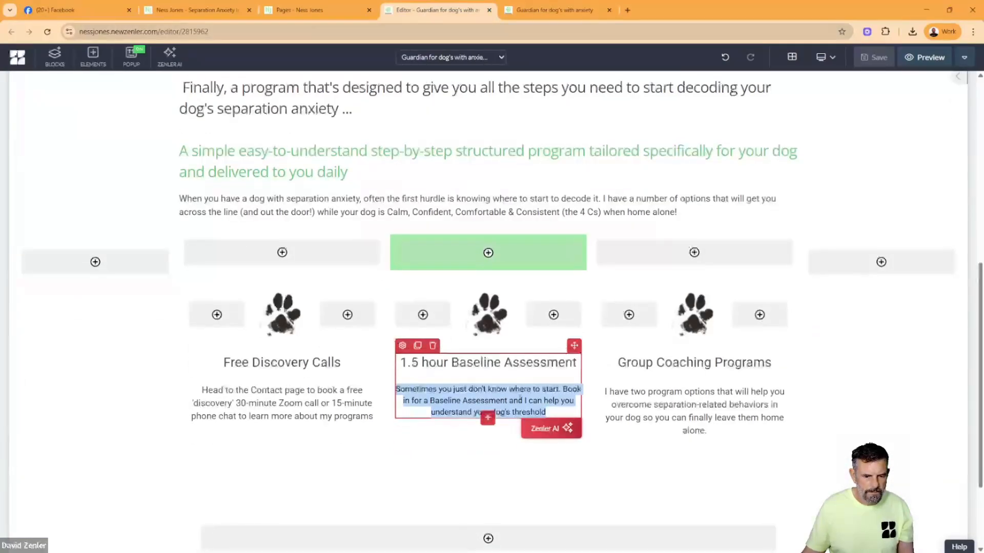
{"action": "left_click", "coordinate": [523, 401]}
{"action": "left_click_drag", "start_coordinate": [553, 412], "coordinate": [395, 390]}
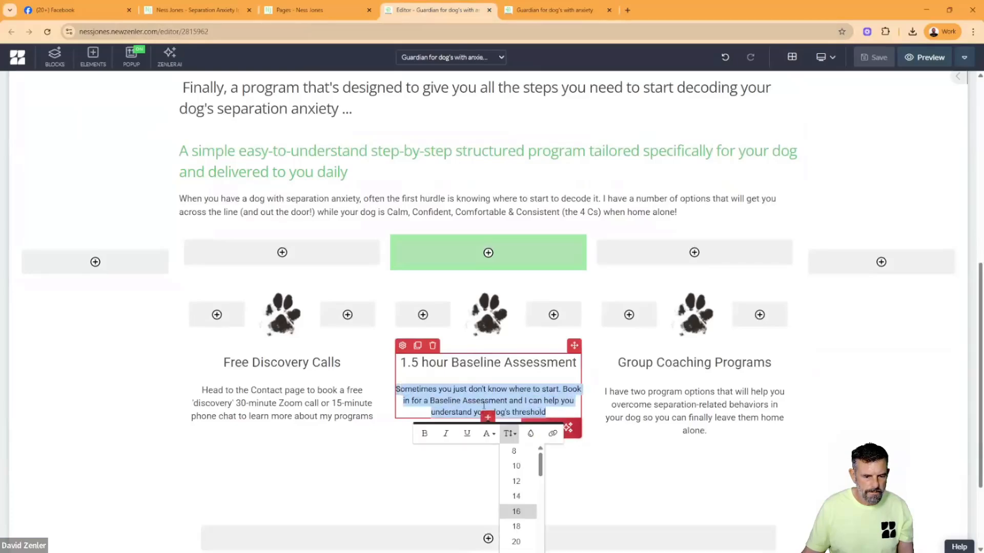
{"action": "left_click", "coordinate": [516, 526]}
{"action": "left_click", "coordinate": [654, 447]}
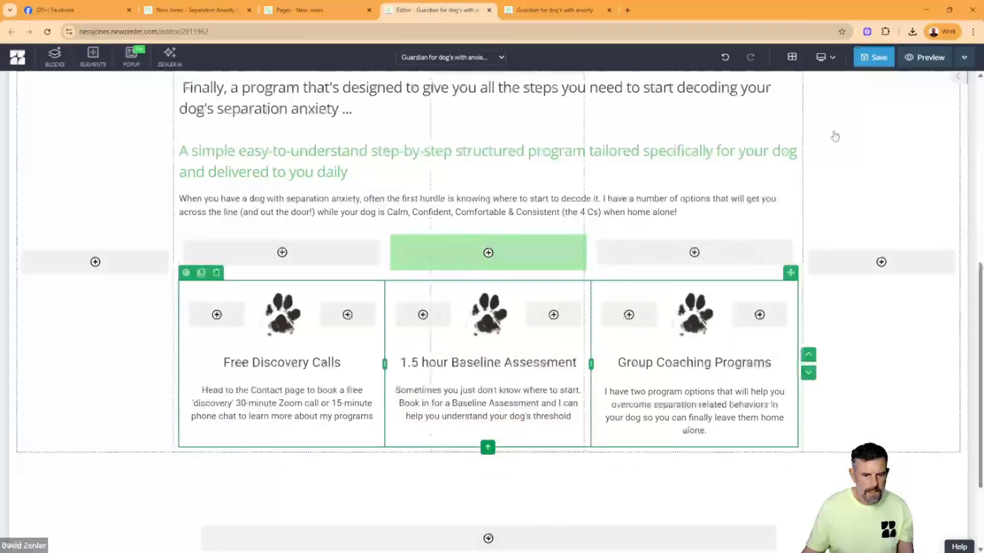
{"action": "left_click", "coordinate": [874, 57]}
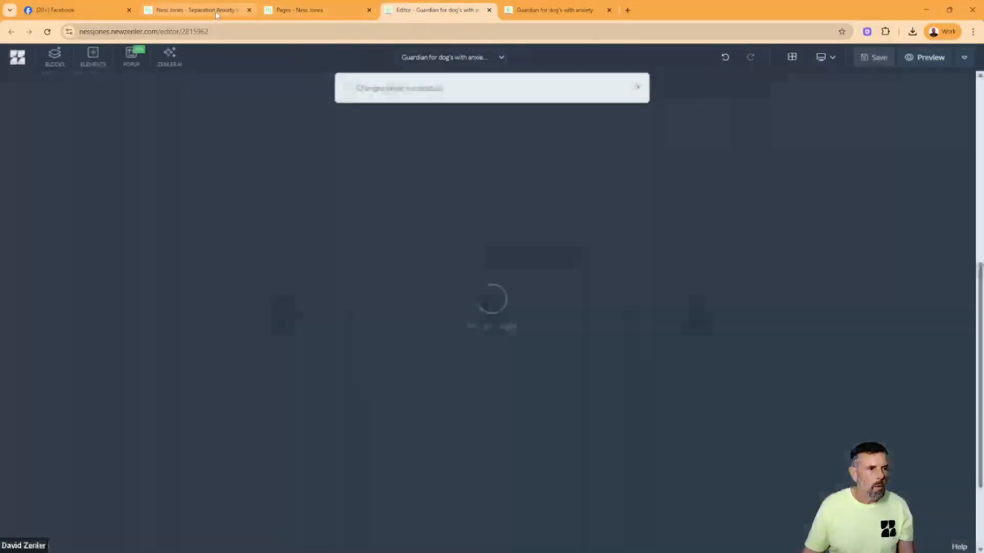
- Copy the "Learn about my programs ..." heading from the original Guardians page and return to the page editor
{"action": "left_click", "coordinate": [195, 10]}
{"action": "scroll", "coordinate": [492, 277], "scroll_direction": "down", "scroll_amount": 4}
{"action": "left_click_drag", "start_coordinate": [403, 245], "coordinate": [580, 245]}
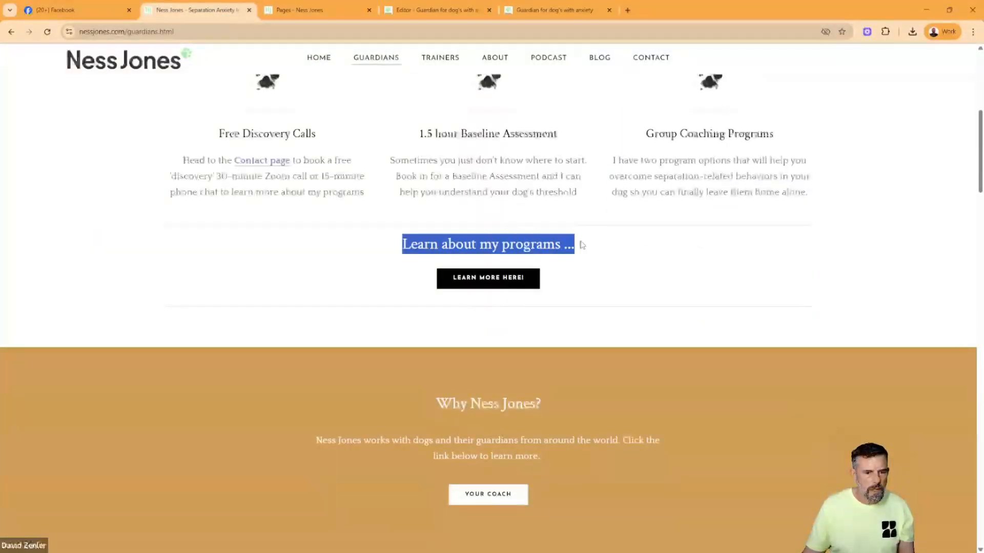
{"action": "left_click", "coordinate": [335, 12]}
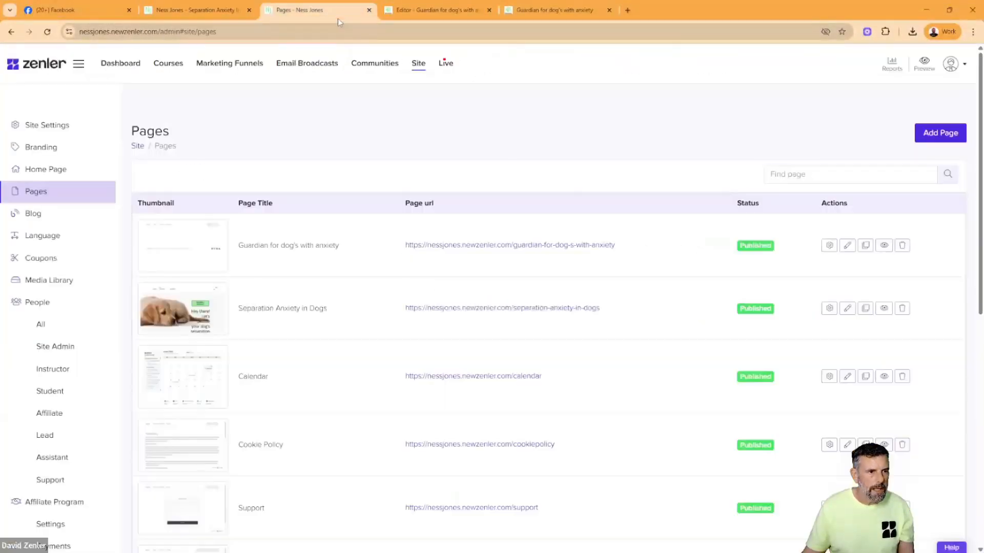
{"action": "left_click", "coordinate": [437, 11]}
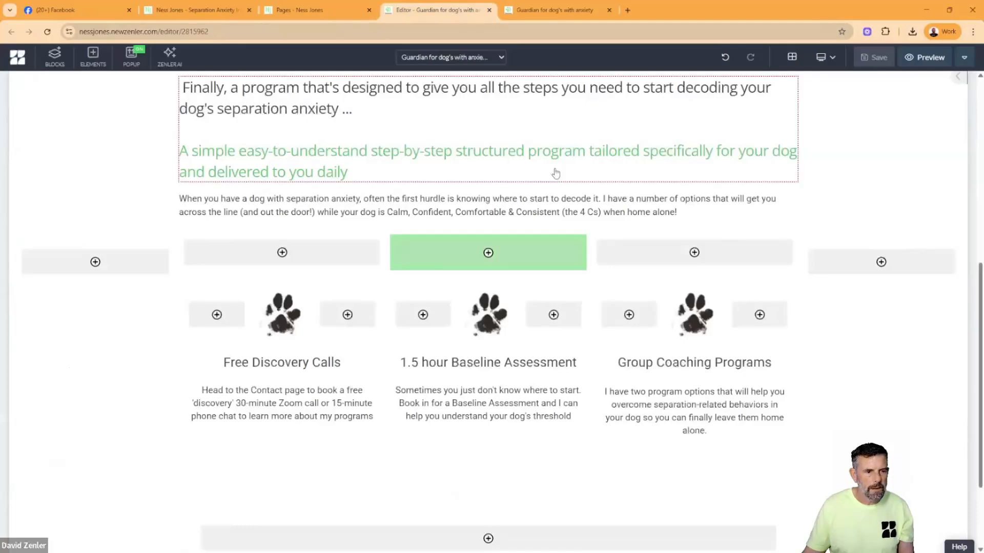
{"action": "scroll", "coordinate": [556, 171], "scroll_direction": "up", "scroll_amount": 8}
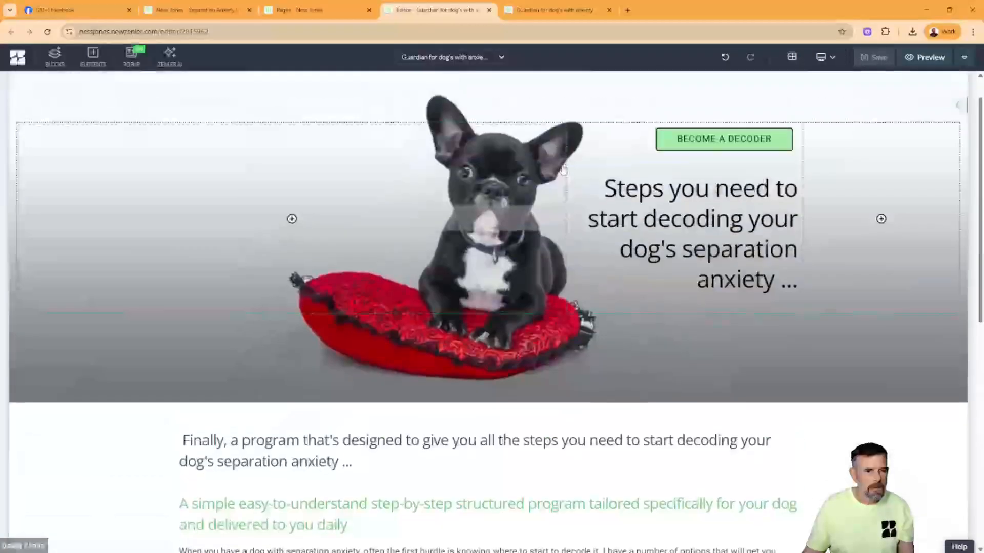
- Clone the hero section's "BECOME A DECODER" button element and move the copy below the three paw-image columns
{"action": "left_click", "coordinate": [651, 149]}
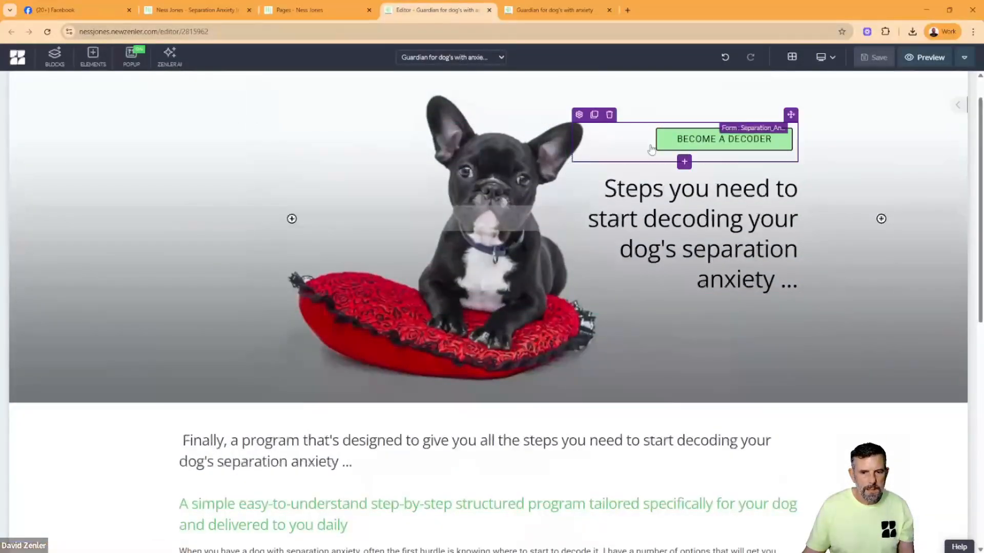
{"action": "left_click", "coordinate": [594, 115]}
{"action": "left_click_drag", "start_coordinate": [793, 115], "coordinate": [369, 524]}
{"action": "scroll", "coordinate": [465, 445], "scroll_direction": "down", "scroll_amount": 5}
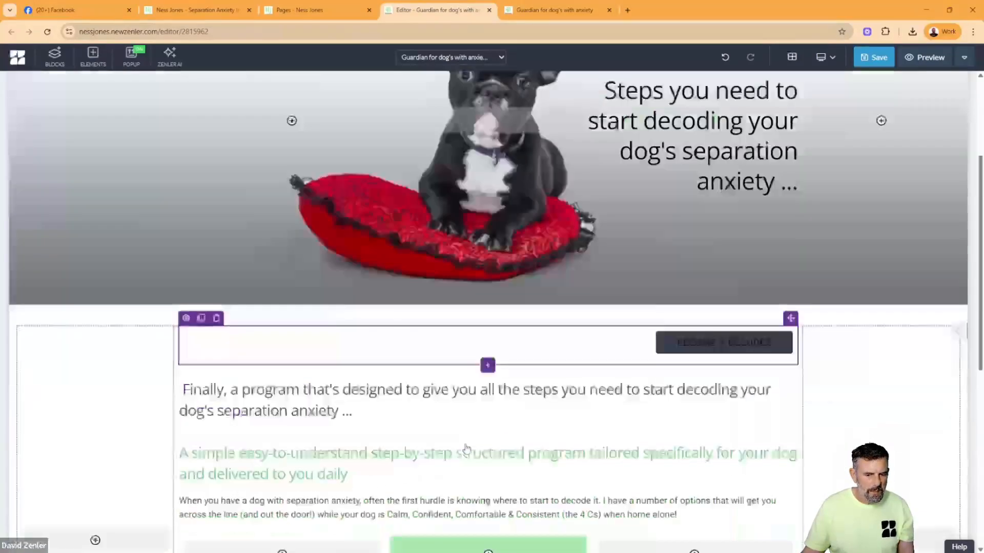
{"action": "scroll", "coordinate": [669, 229], "scroll_direction": "down", "scroll_amount": 2}
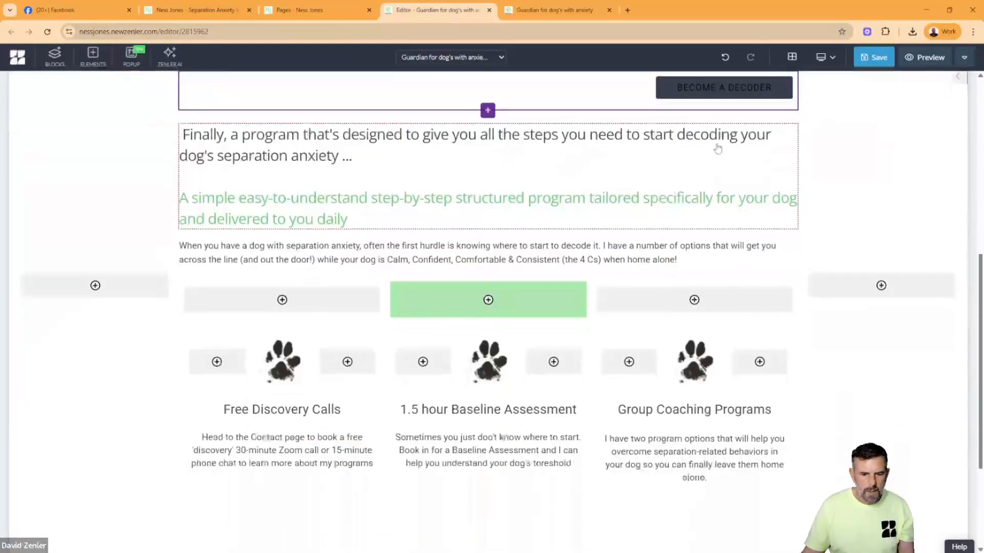
{"action": "scroll", "coordinate": [759, 121], "scroll_direction": "up", "scroll_amount": 1}
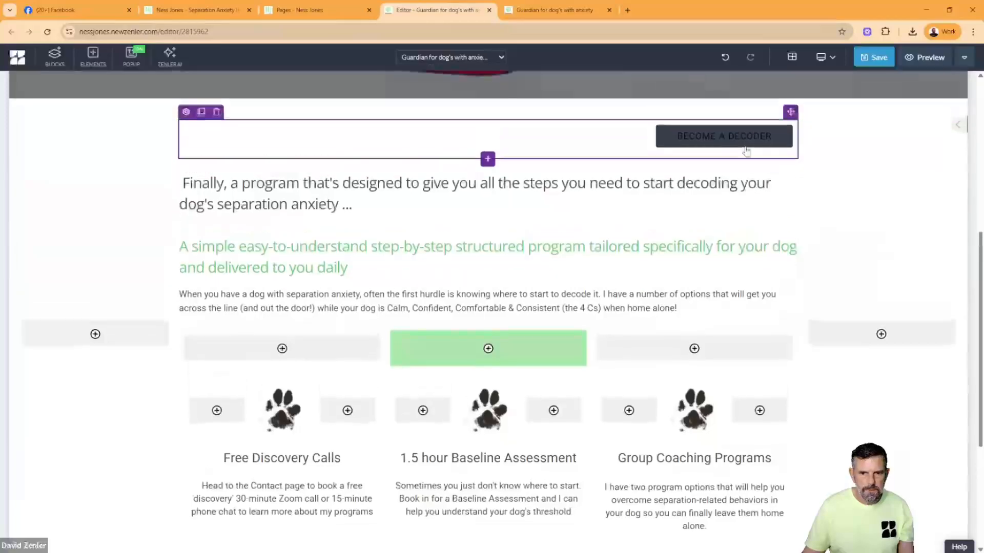
{"action": "left_click_drag", "start_coordinate": [790, 113], "coordinate": [491, 349]}
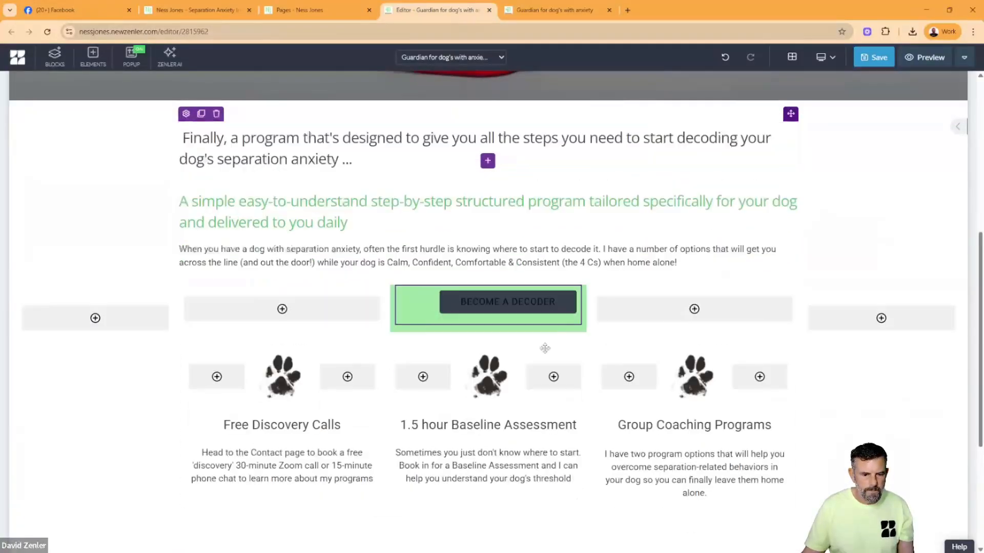
{"action": "scroll", "coordinate": [574, 287], "scroll_direction": "down", "scroll_amount": 3}
{"action": "left_click_drag", "start_coordinate": [574, 126], "coordinate": [485, 345]}
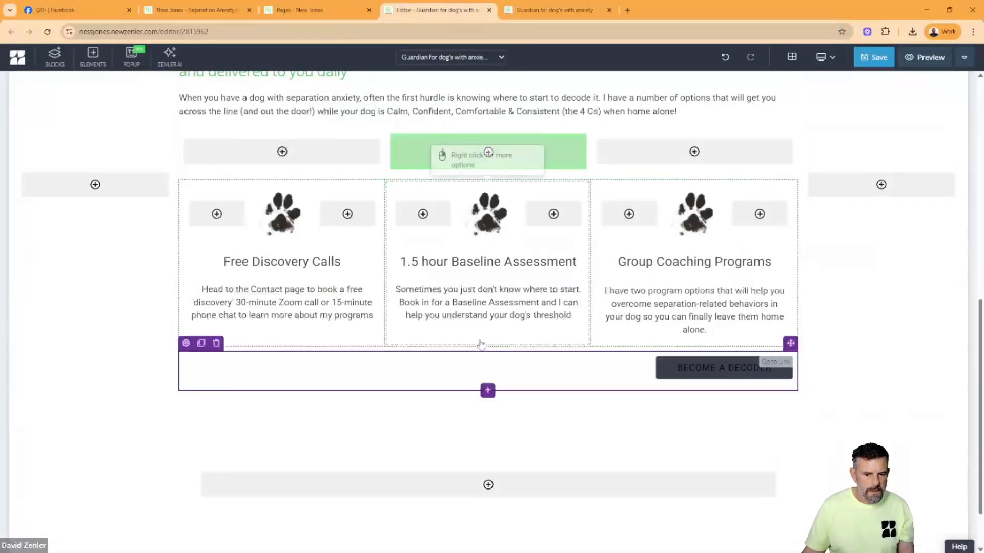
- Set the alignment of the cloned "BECOME A DECODER" button below the paw columns to Center
{"action": "left_click", "coordinate": [186, 343]}
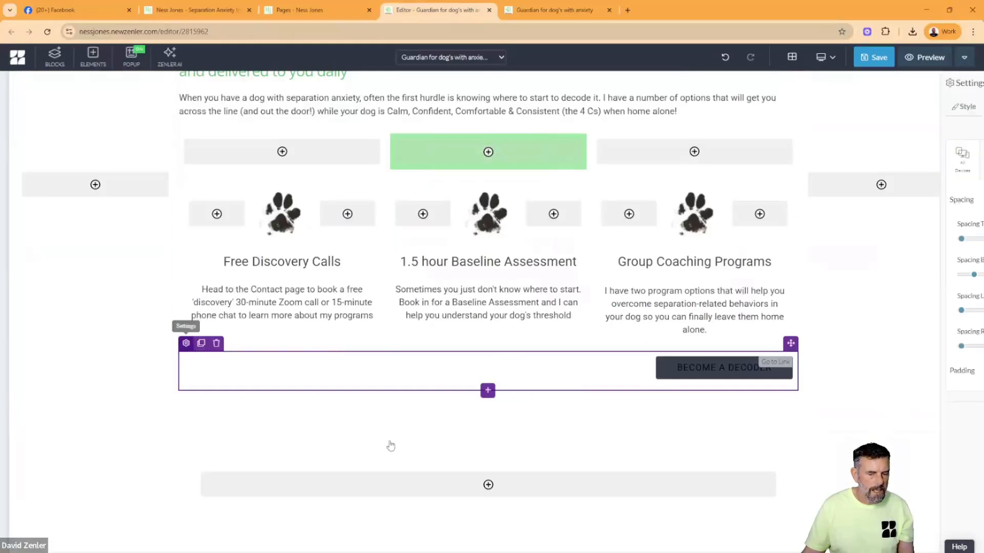
{"action": "left_click", "coordinate": [646, 408]}
{"action": "left_click", "coordinate": [662, 348]}
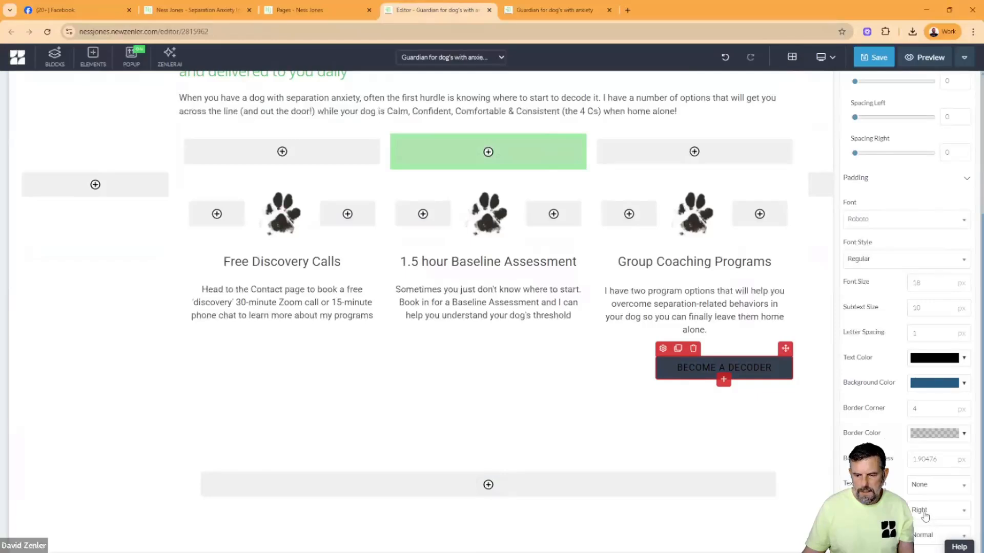
{"action": "left_click", "coordinate": [925, 511]}
{"action": "left_click", "coordinate": [919, 471]}
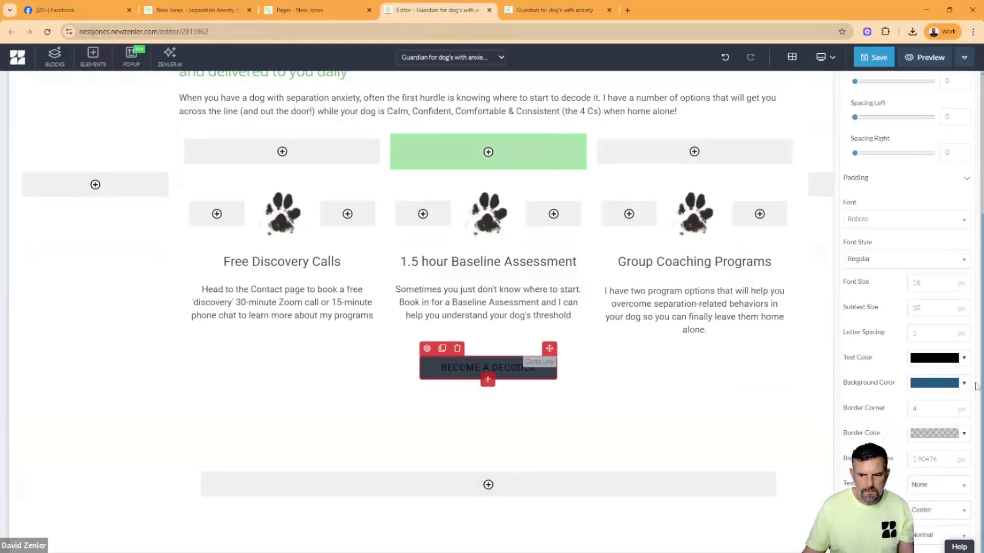
- Give the cloned button a black background and white text
{"action": "left_click", "coordinate": [921, 391]}
{"action": "left_click", "coordinate": [806, 404]}
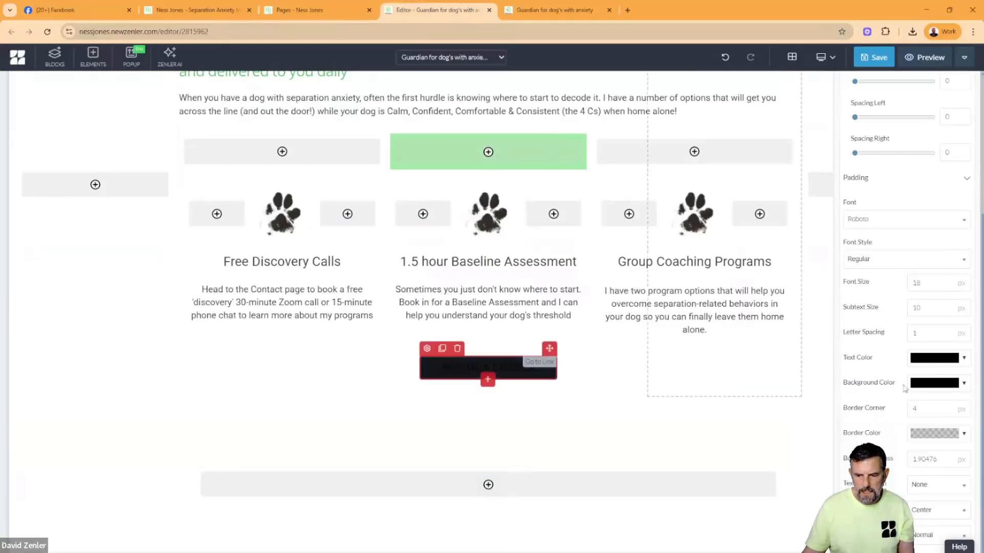
{"action": "left_click", "coordinate": [921, 361]}
{"action": "left_click", "coordinate": [877, 380]}
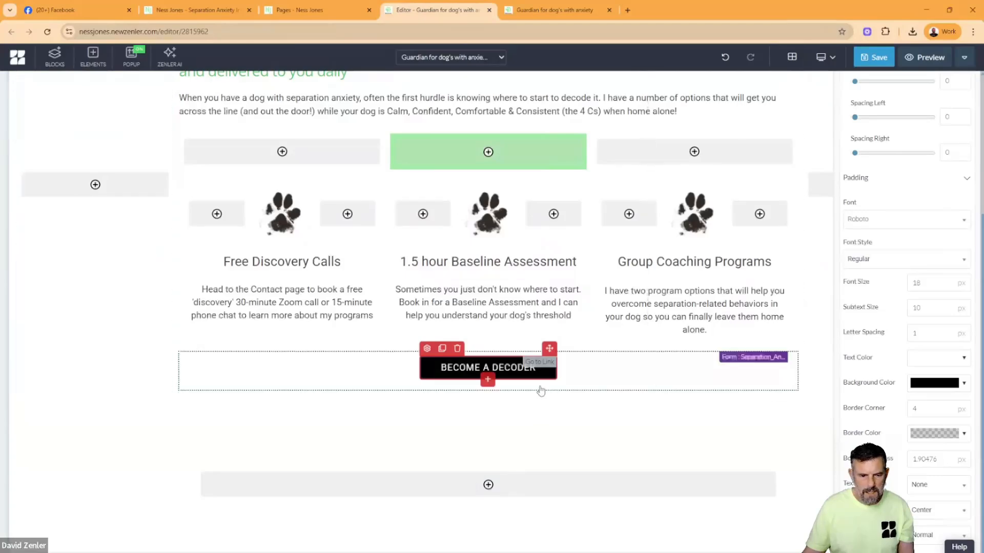
- Check the programs button on the original Guardians page and change the cloned button's text to "LEARN MORE HERE!"
{"action": "left_click", "coordinate": [190, 12]}
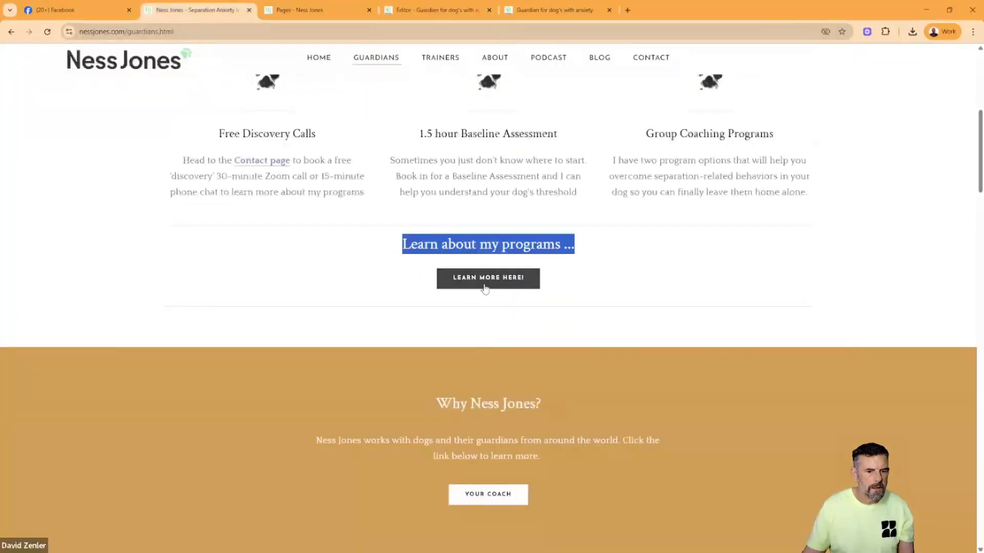
{"action": "left_click", "coordinate": [529, 14]}
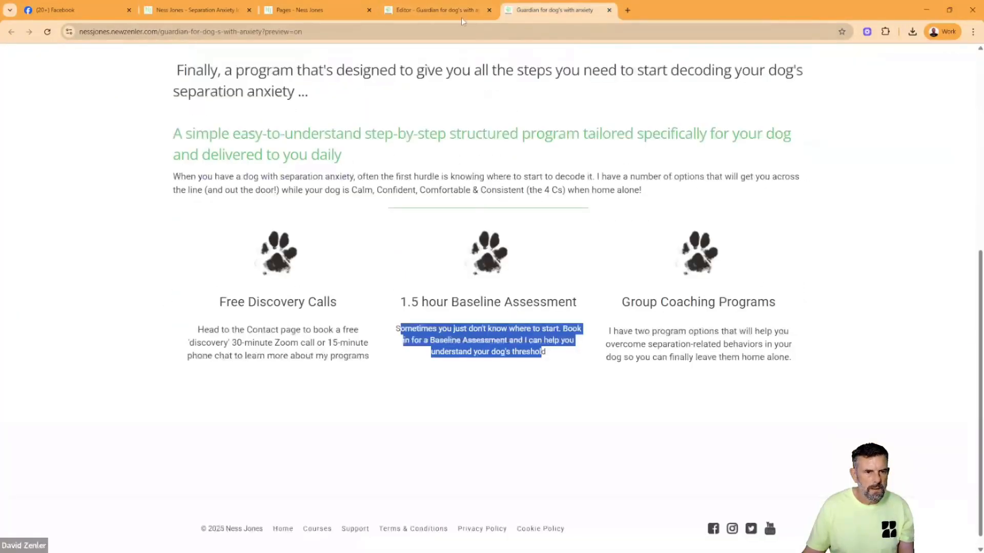
{"action": "left_click", "coordinate": [461, 17]}
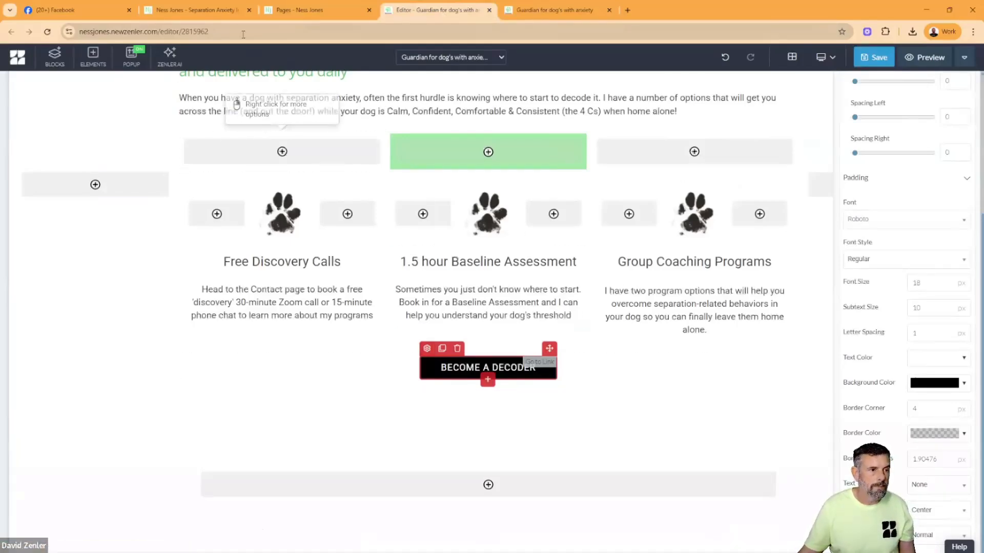
{"action": "left_click", "coordinate": [223, 16]}
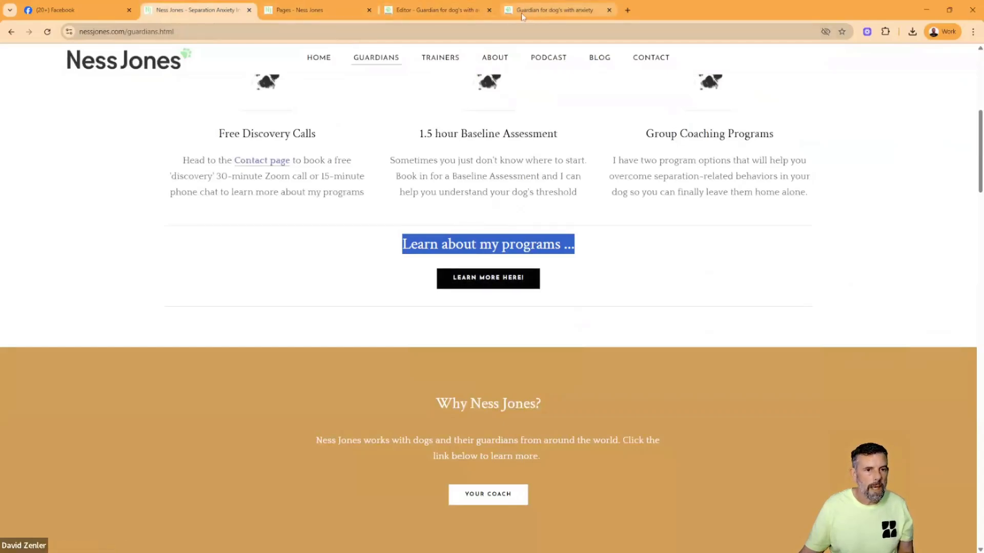
{"action": "left_click", "coordinate": [451, 10]}
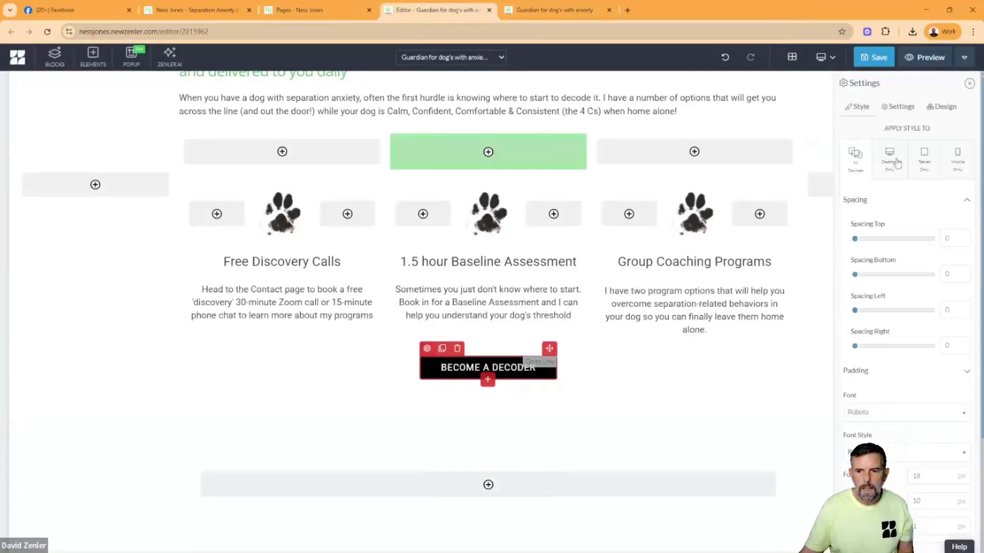
{"action": "left_click", "coordinate": [897, 106]}
{"action": "double_click", "coordinate": [927, 134]}
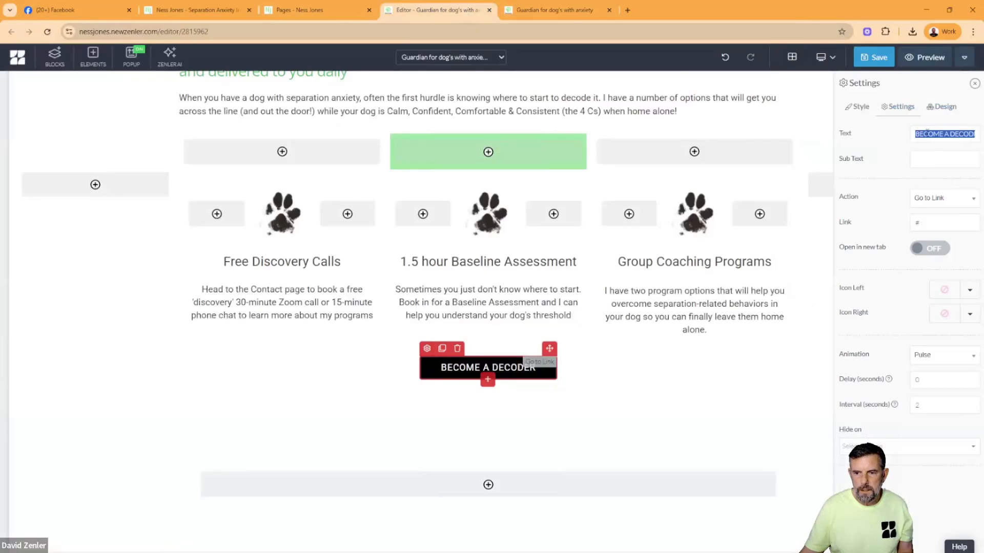
{"action": "type", "text": "LEARN"}
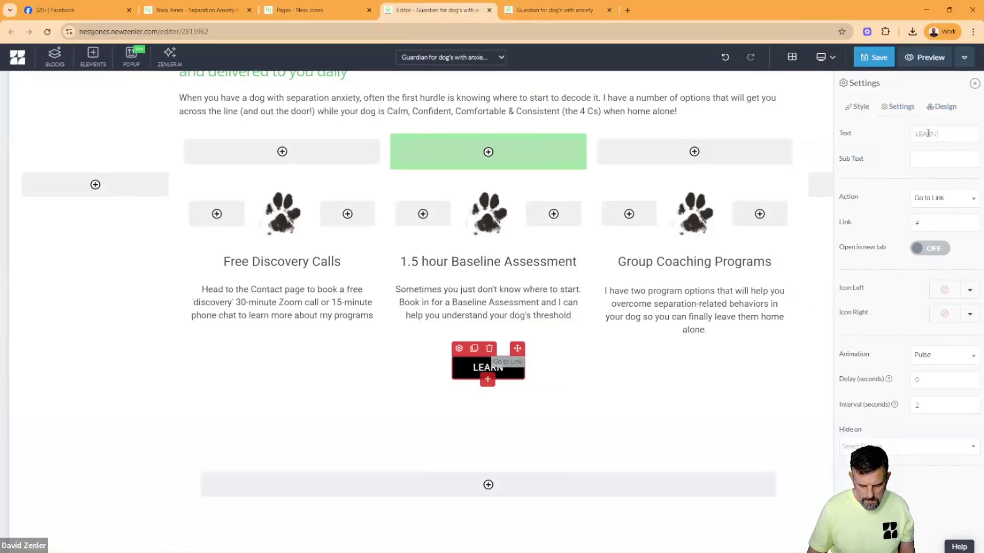
{"action": "type", "text": " MORE HERE!"}
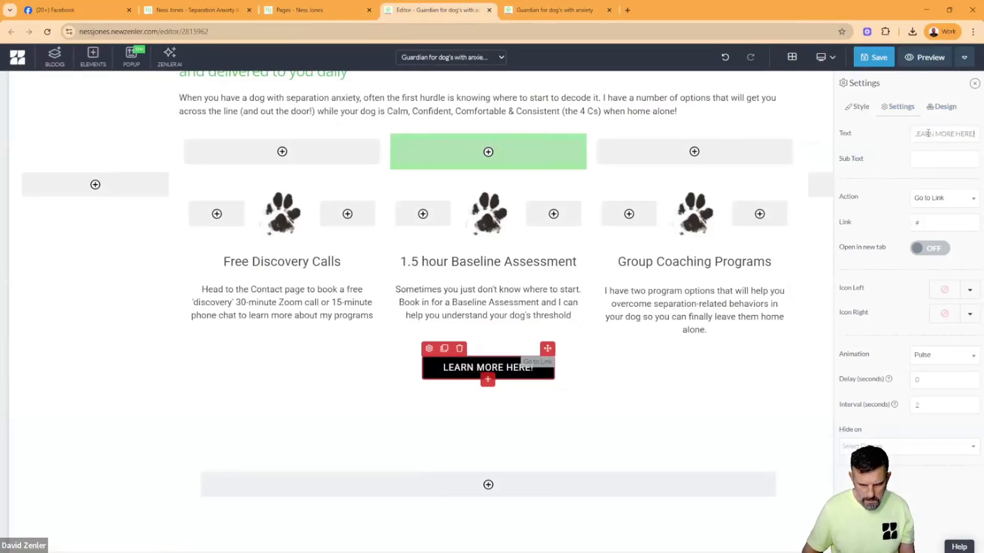
{"action": "left_click", "coordinate": [368, 371]}
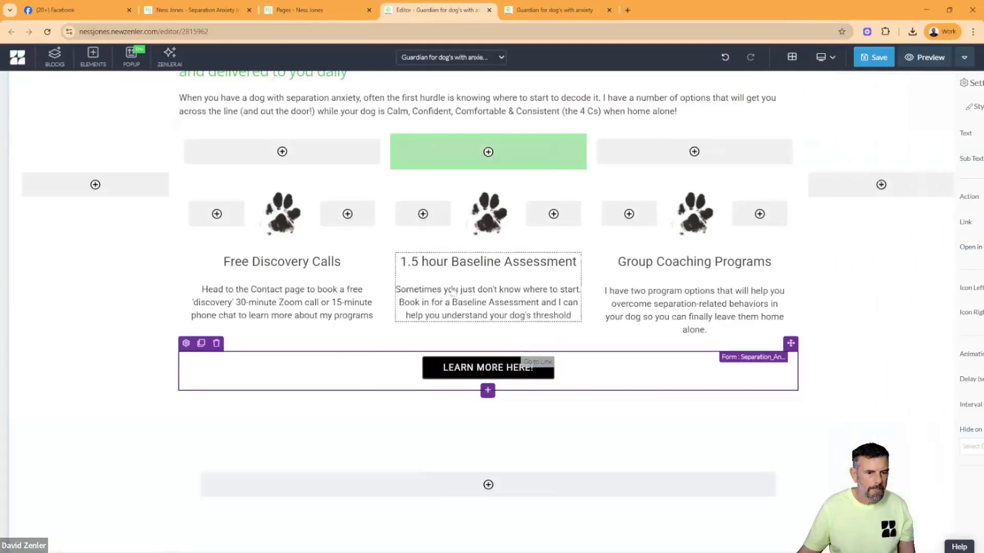
- Clone the "Finally, a program that's designed ..." text element and place the copy directly above the "LEARN MORE HERE!" button
{"action": "scroll", "coordinate": [446, 273], "scroll_direction": "up", "scroll_amount": 3}
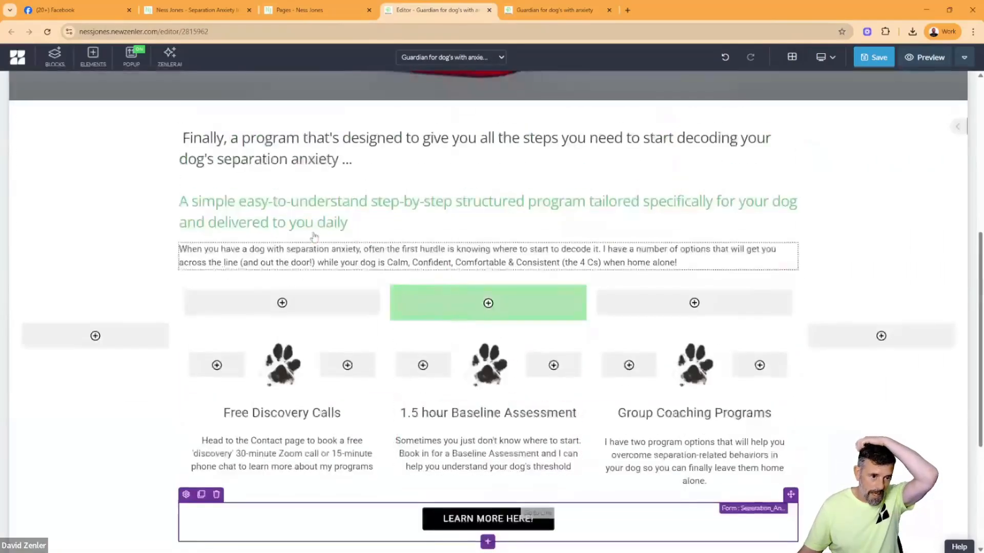
{"action": "left_click", "coordinate": [339, 222]}
{"action": "left_click", "coordinate": [200, 118]}
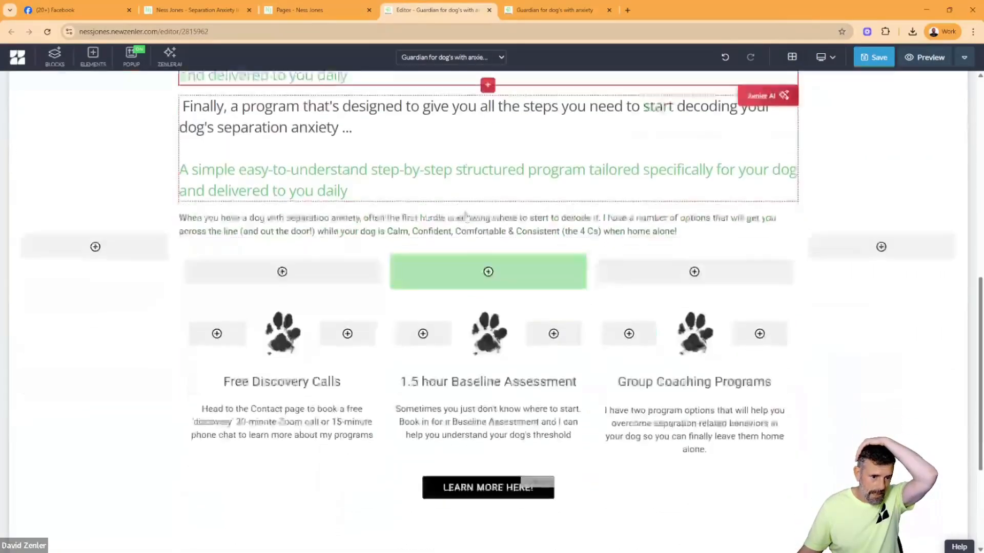
{"action": "left_click_drag", "start_coordinate": [790, 83], "coordinate": [483, 474]}
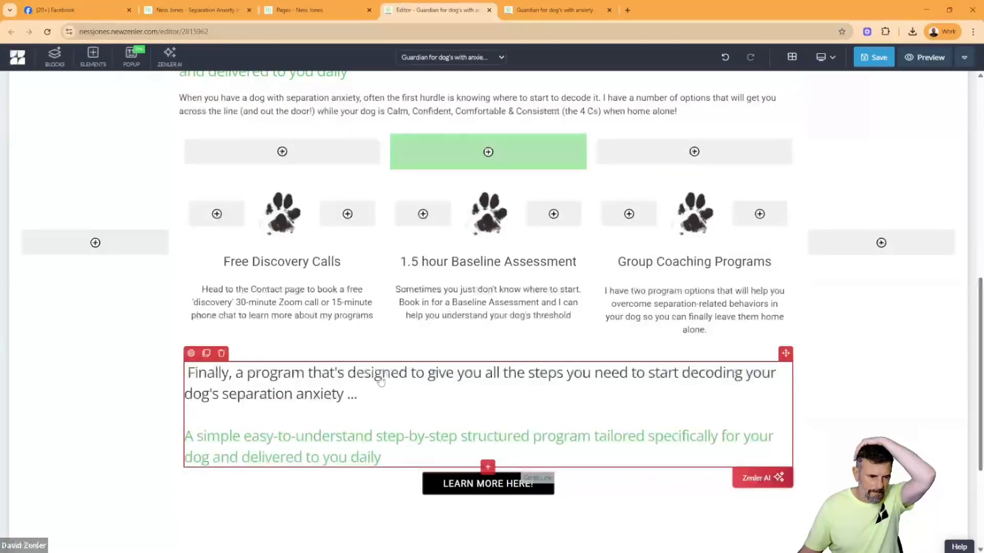
- Copy "Learn about my programs ..." from the original Guardians page and replace all the cloned text above the button with it
{"action": "left_click", "coordinate": [195, 10]}
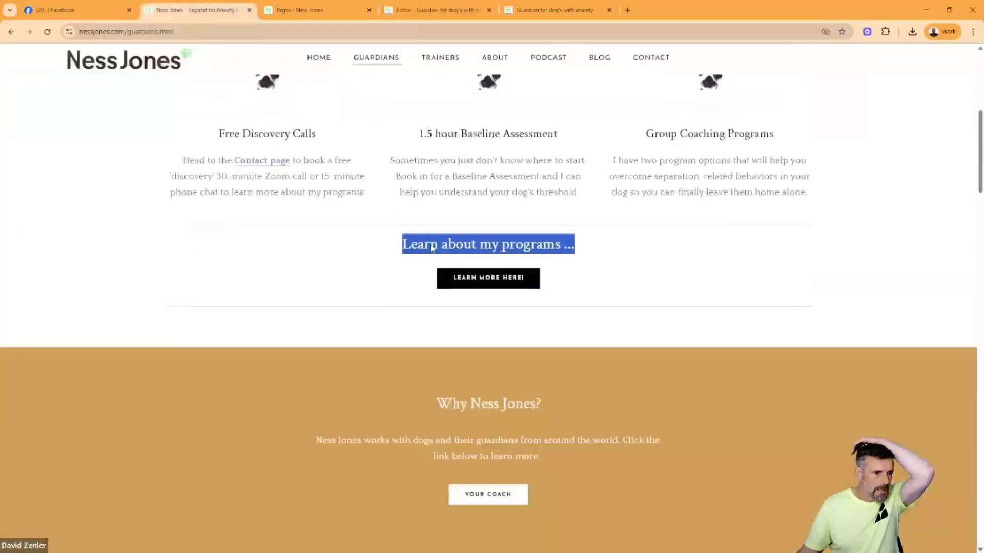
{"action": "left_click", "coordinate": [589, 255]}
{"action": "left_click_drag", "start_coordinate": [401, 262], "coordinate": [397, 249]}
{"action": "key", "text": "ctrl+c"}
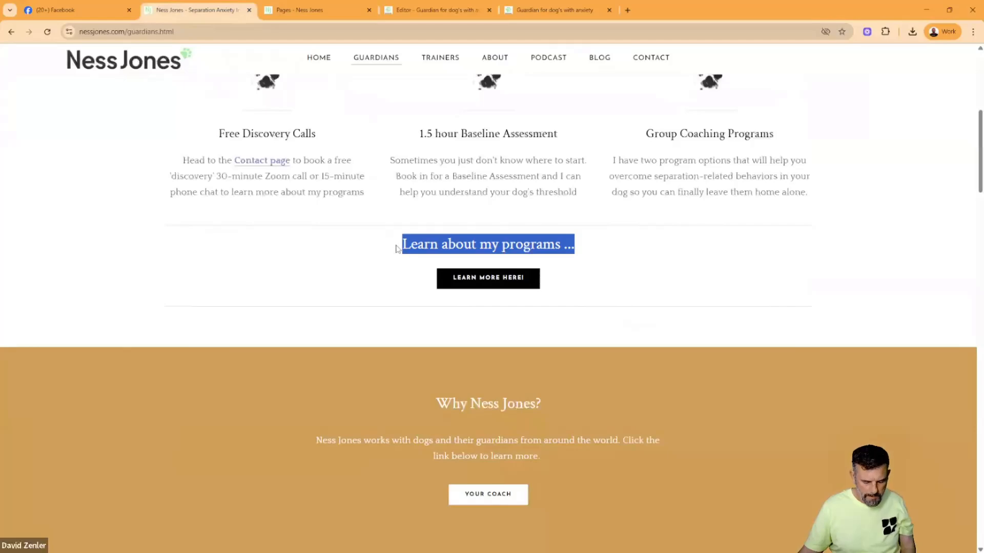
{"action": "left_click", "coordinate": [541, 11]}
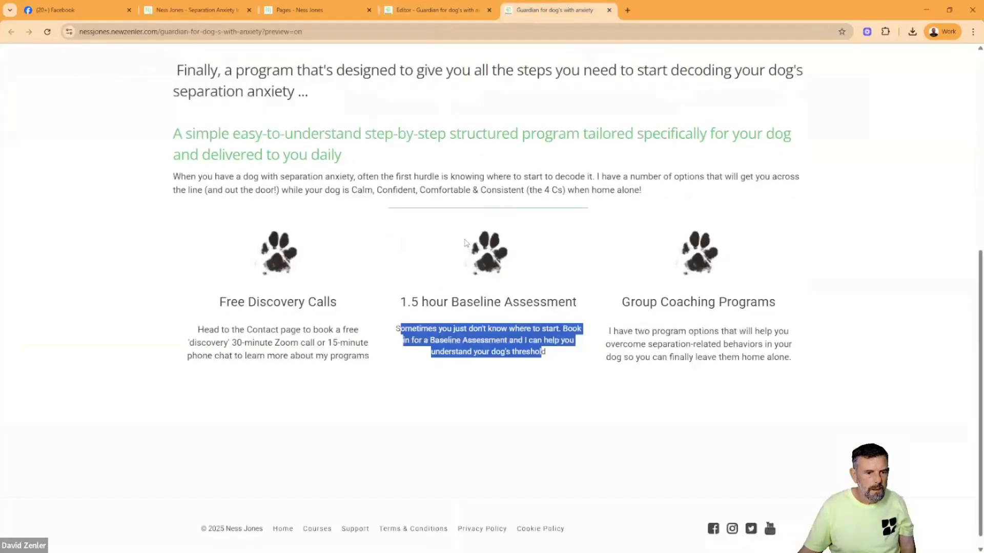
{"action": "left_click", "coordinate": [438, 10]}
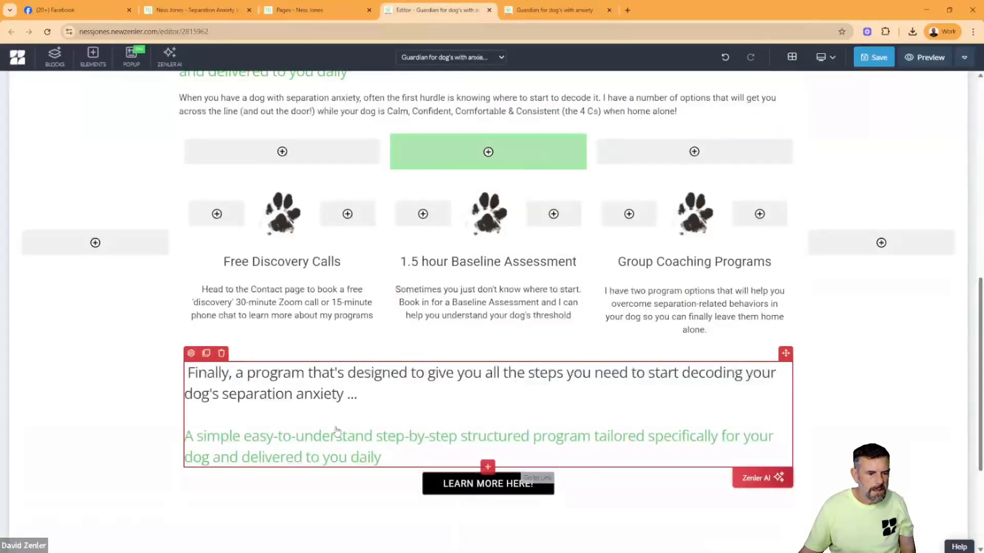
{"action": "left_click_drag", "start_coordinate": [382, 457], "coordinate": [214, 377]}
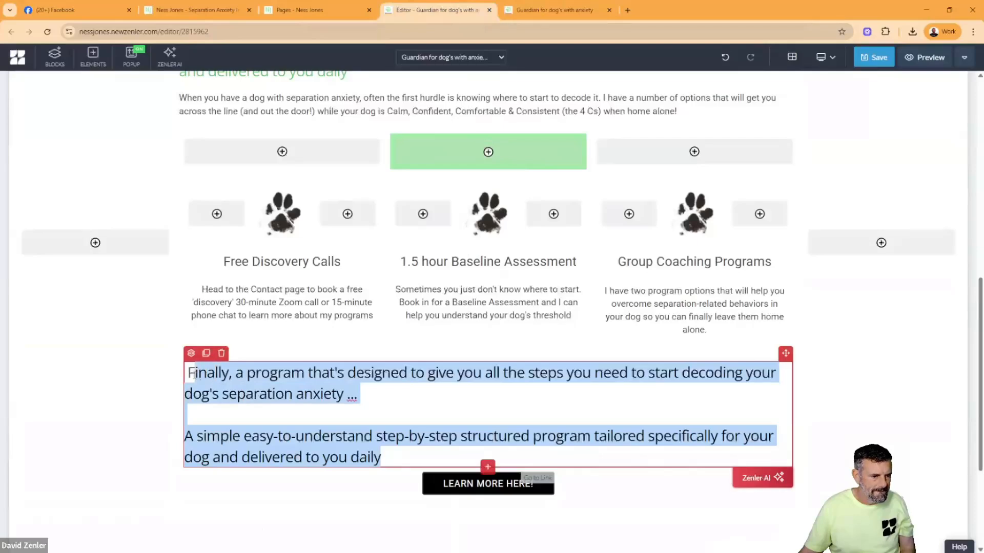
{"action": "key", "text": "ctrl+v"}
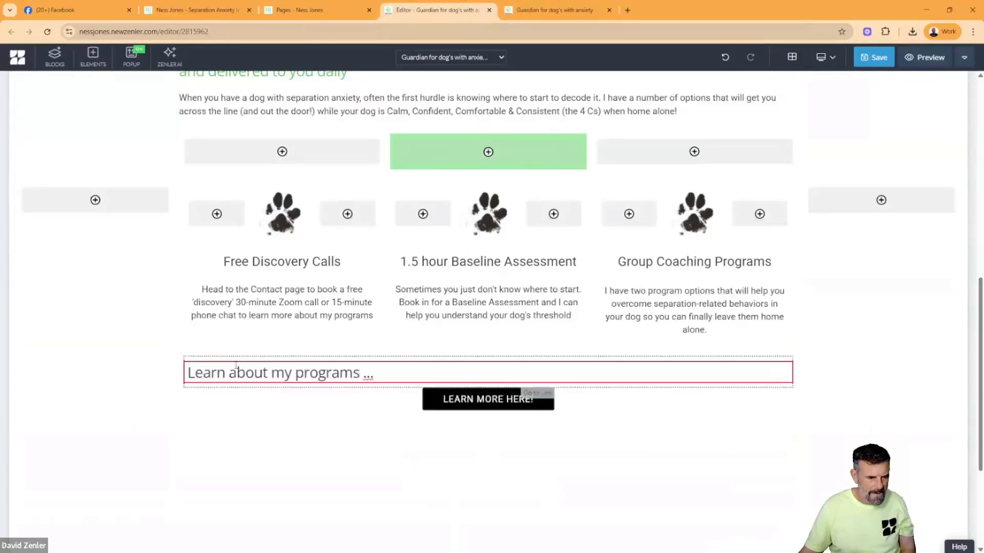
{"action": "left_click", "coordinate": [206, 376]}
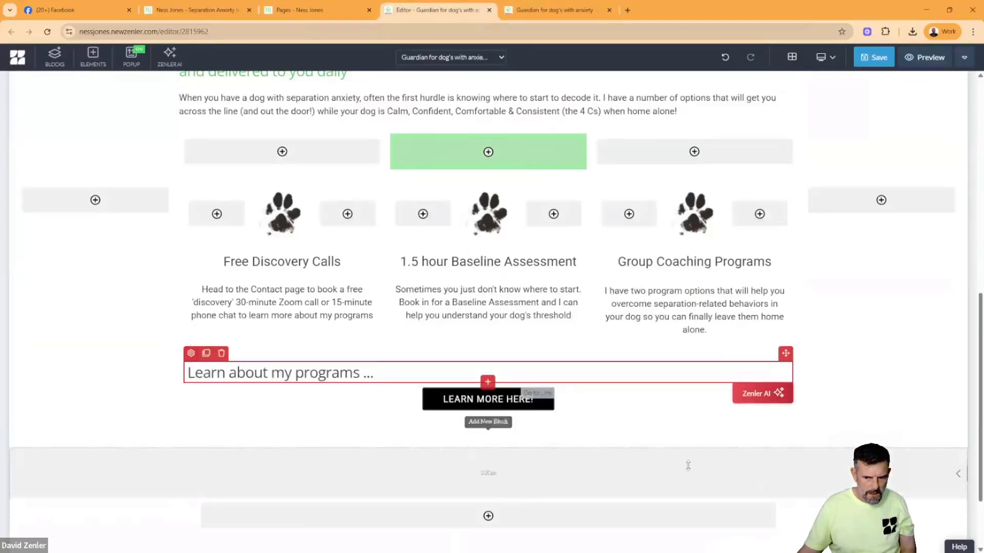
- Center the "Learn about my programs ..." heading and set its bottom spacing to 33
{"action": "left_click", "coordinate": [190, 353]}
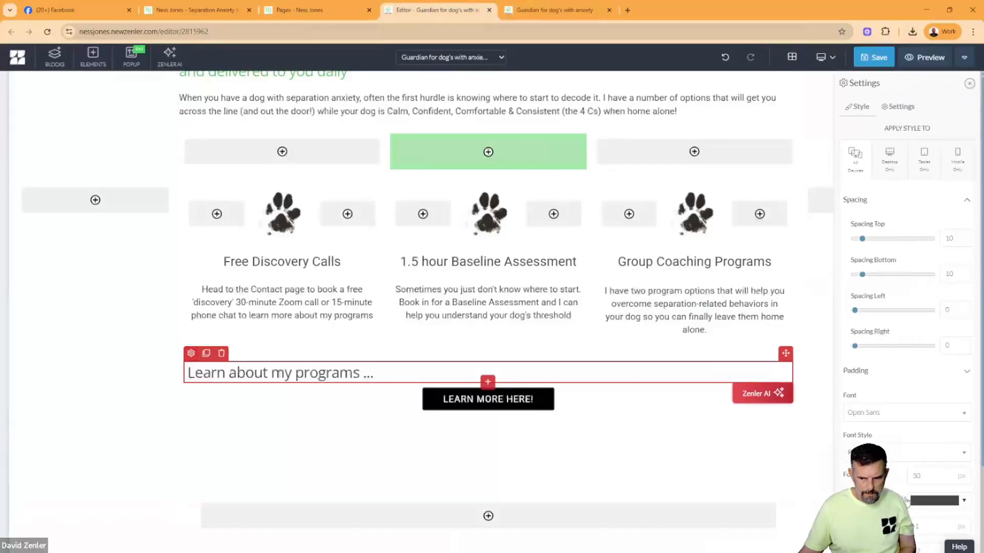
{"action": "scroll", "coordinate": [889, 481], "scroll_direction": "down", "scroll_amount": 3}
{"action": "left_click", "coordinate": [923, 535]}
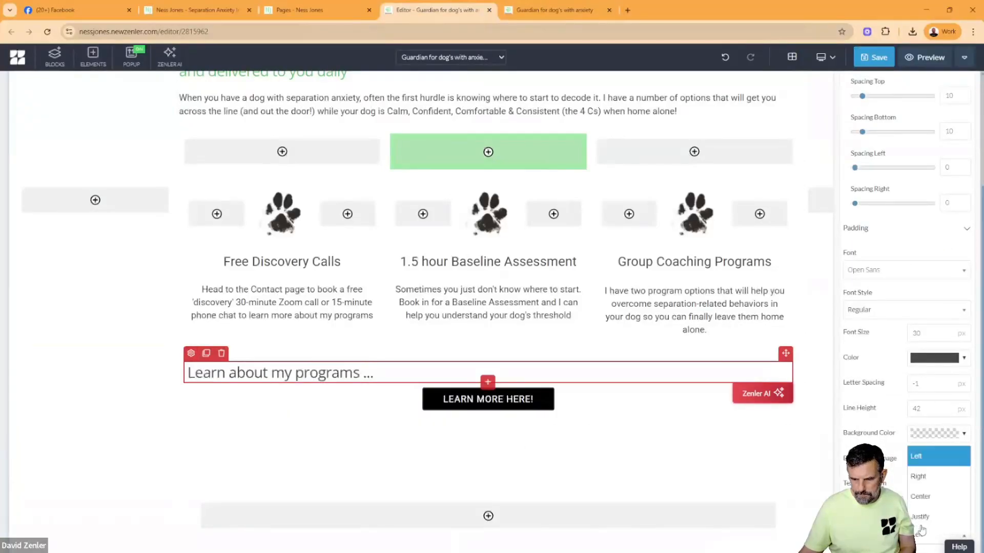
{"action": "left_click", "coordinate": [922, 497]}
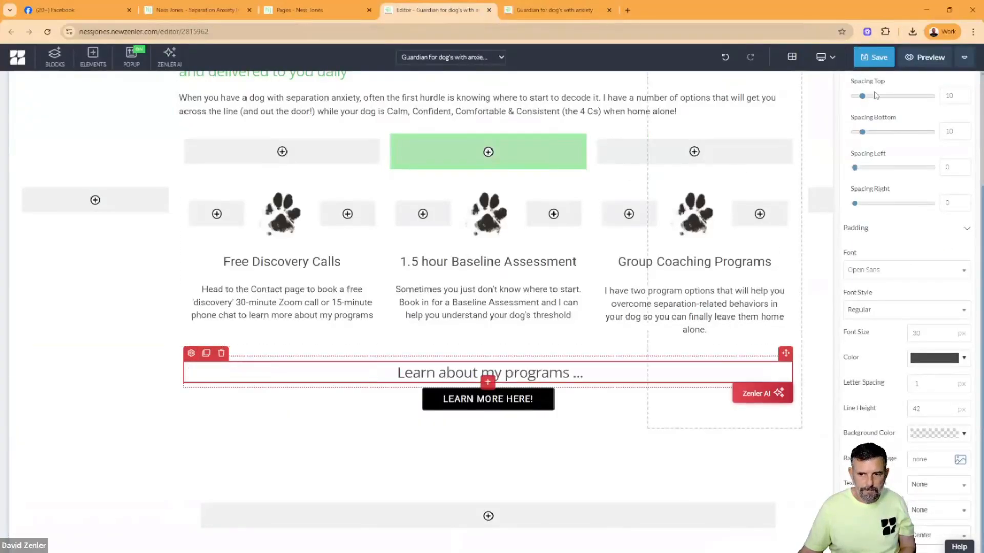
{"action": "scroll", "coordinate": [910, 192], "scroll_direction": "up", "scroll_amount": 1}
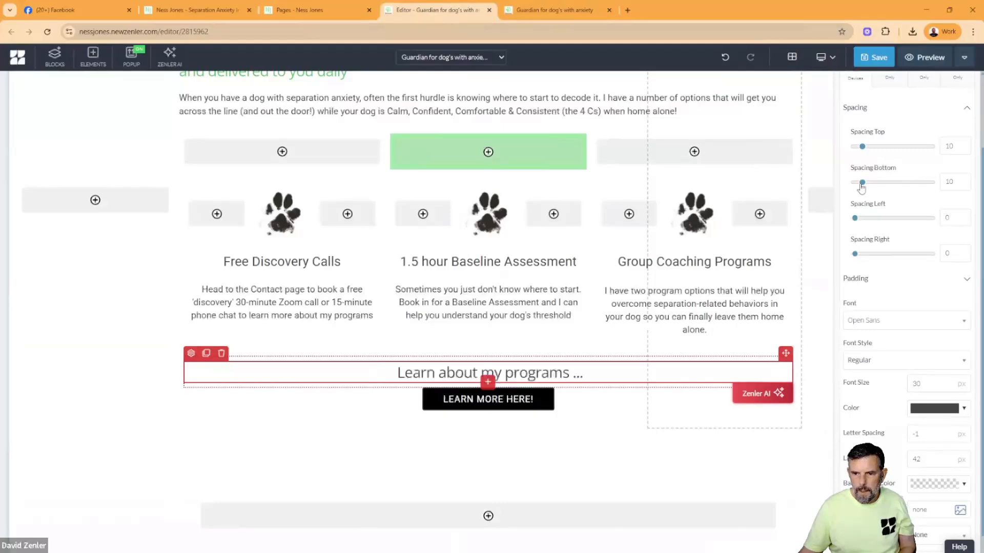
{"action": "left_click_drag", "start_coordinate": [861, 188], "coordinate": [880, 185]}
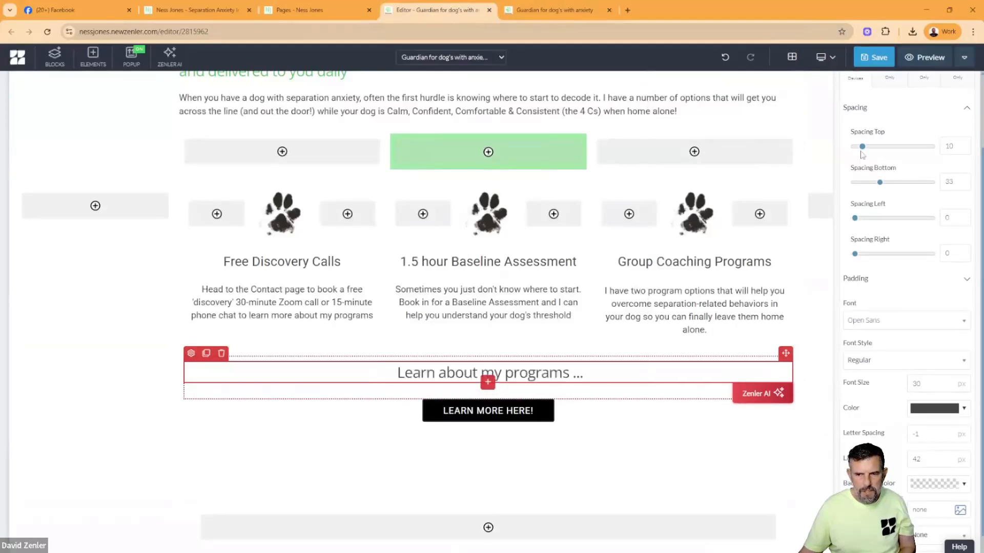
- Save the page and copy the background color #D39E52 of the "Why Ness Jones?" section from the original Guardians page
{"action": "left_click", "coordinate": [871, 59]}
{"action": "left_click", "coordinate": [167, 11]}
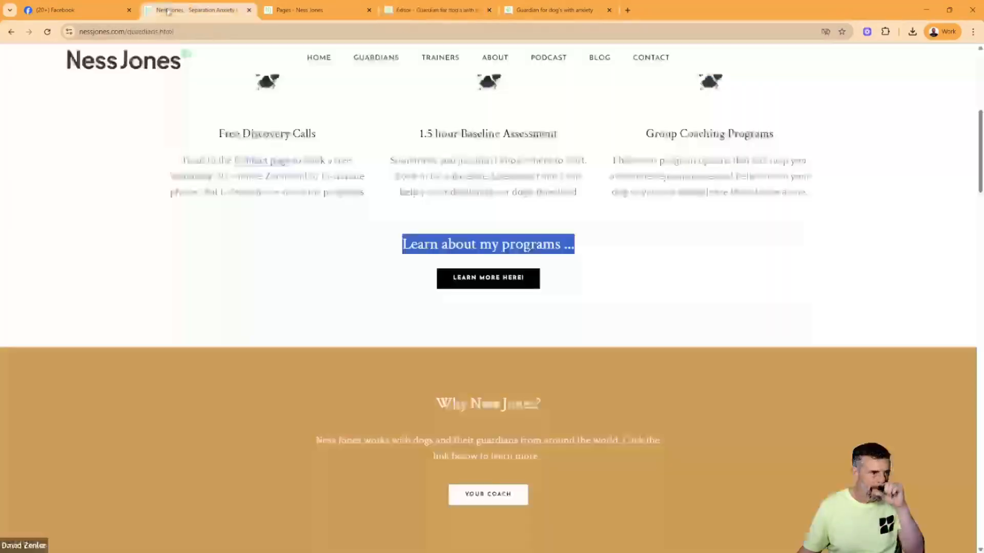
{"action": "scroll", "coordinate": [572, 369], "scroll_direction": "down", "scroll_amount": 4}
{"action": "scroll", "coordinate": [204, 323], "scroll_direction": "up", "scroll_amount": 2}
{"action": "left_click", "coordinate": [205, 323]}
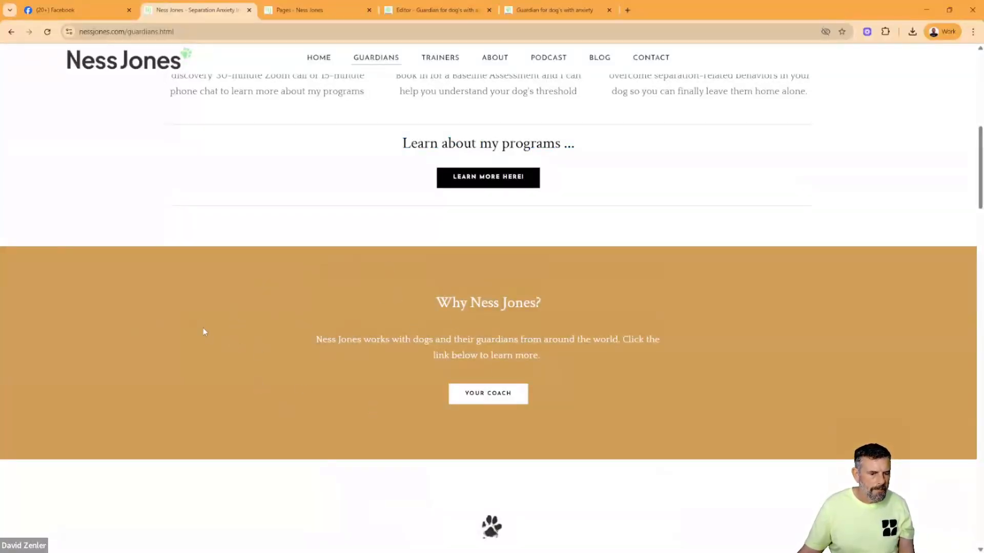
{"action": "right_click", "coordinate": [209, 309]}
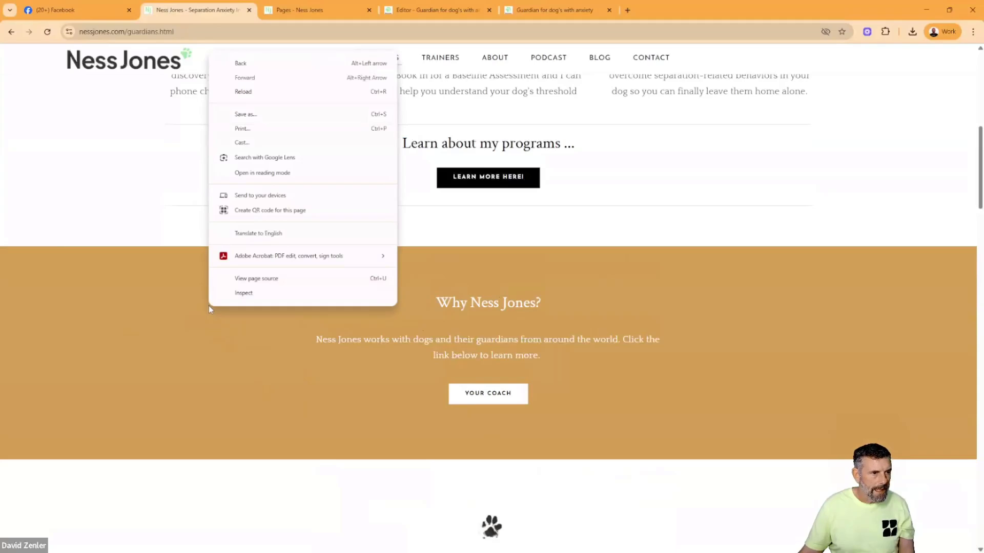
{"action": "left_click", "coordinate": [240, 294]}
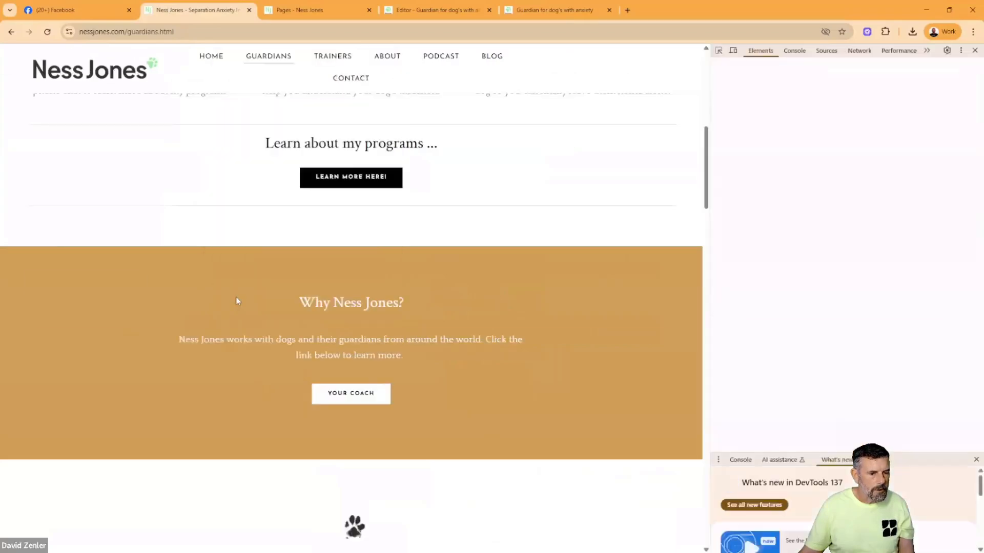
{"action": "left_click", "coordinate": [718, 50]}
{"action": "left_click", "coordinate": [611, 262]}
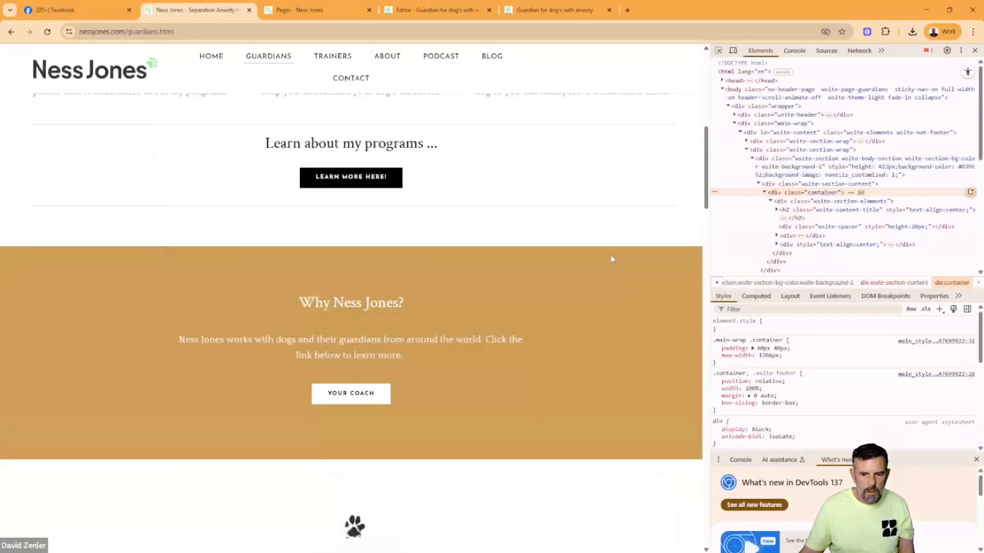
{"action": "left_click", "coordinate": [798, 180]}
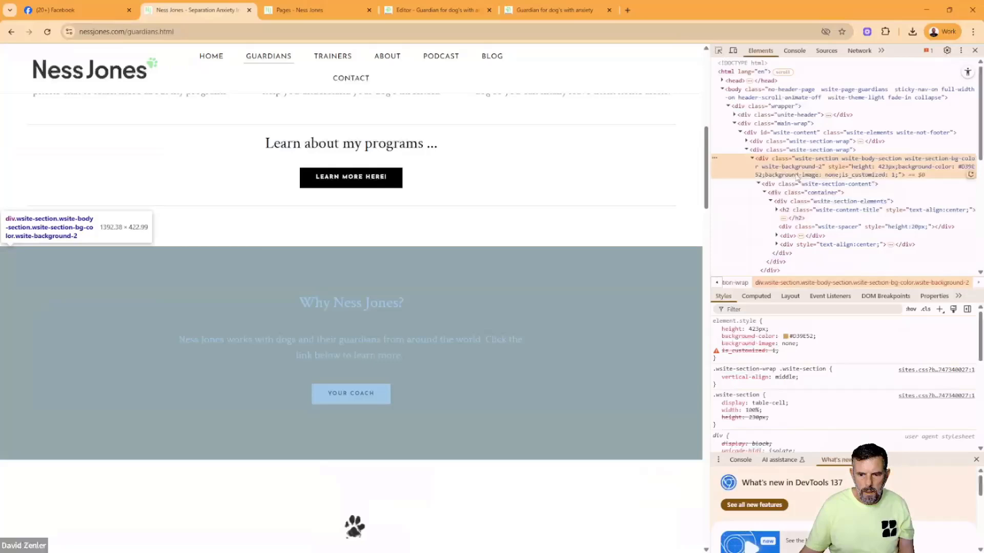
{"action": "left_click", "coordinate": [799, 336]}
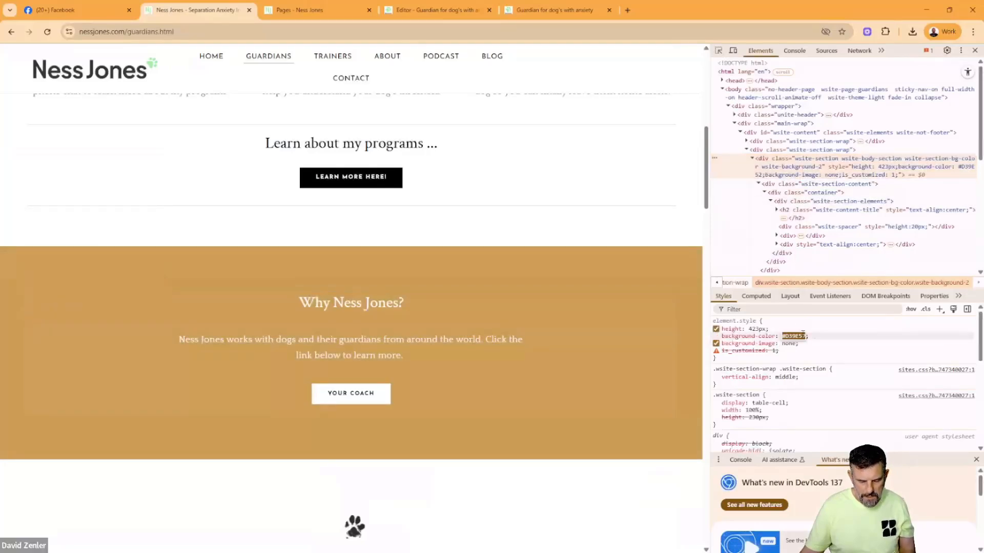
- Return to the page editor and delete the empty block between the "LEARN MORE HERE!" button and the footer
{"action": "left_click", "coordinate": [328, 9]}
{"action": "left_click", "coordinate": [553, 10]}
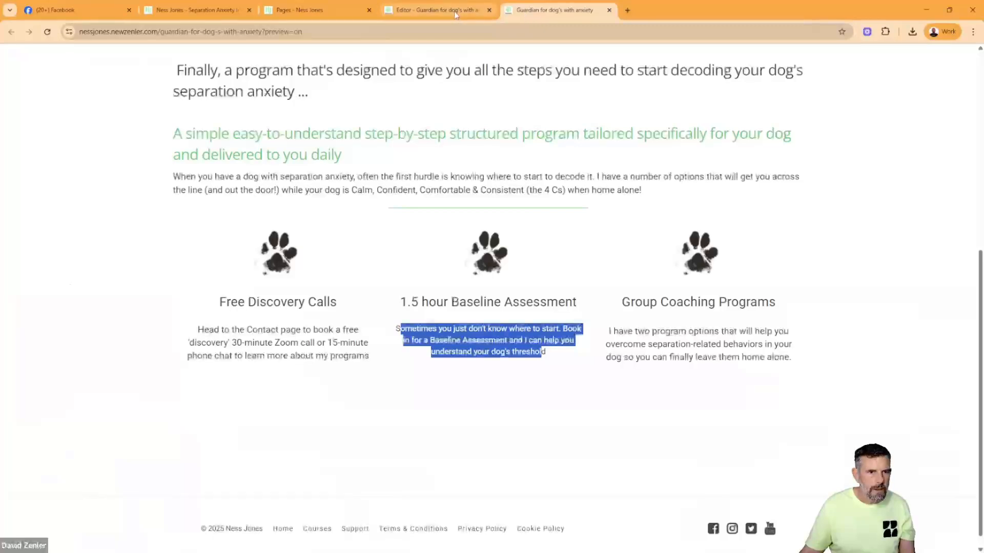
{"action": "left_click", "coordinate": [435, 9]}
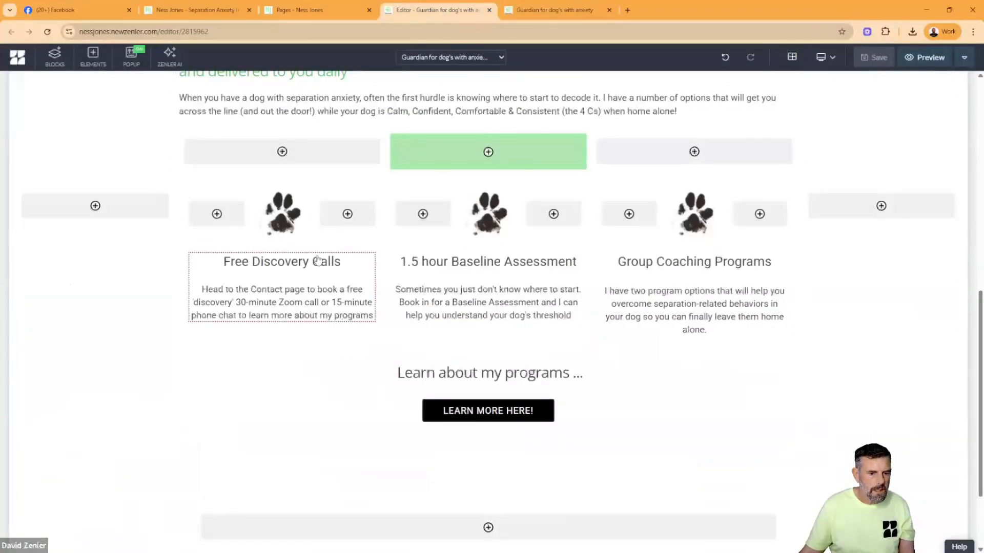
{"action": "scroll", "coordinate": [122, 415], "scroll_direction": "down", "scroll_amount": 2}
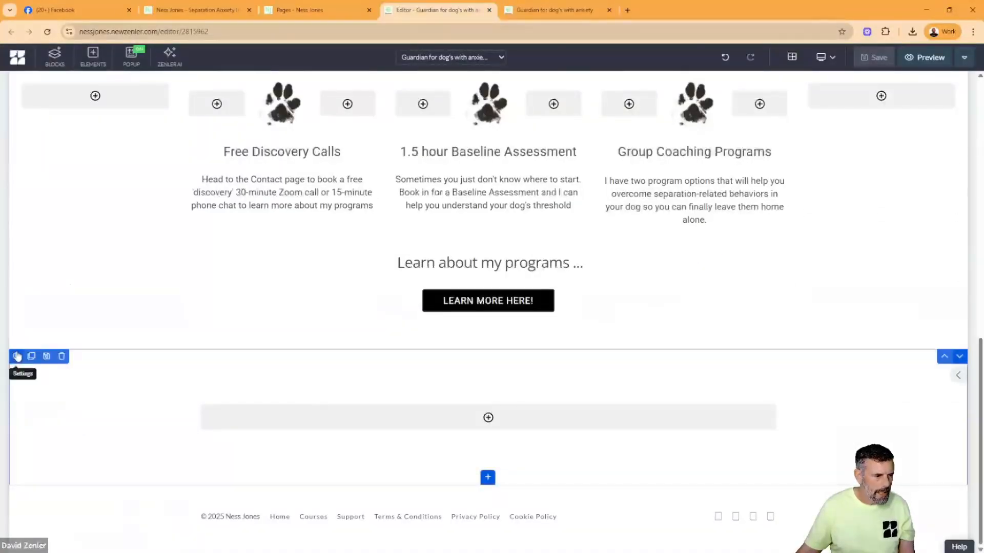
{"action": "left_click", "coordinate": [17, 356]}
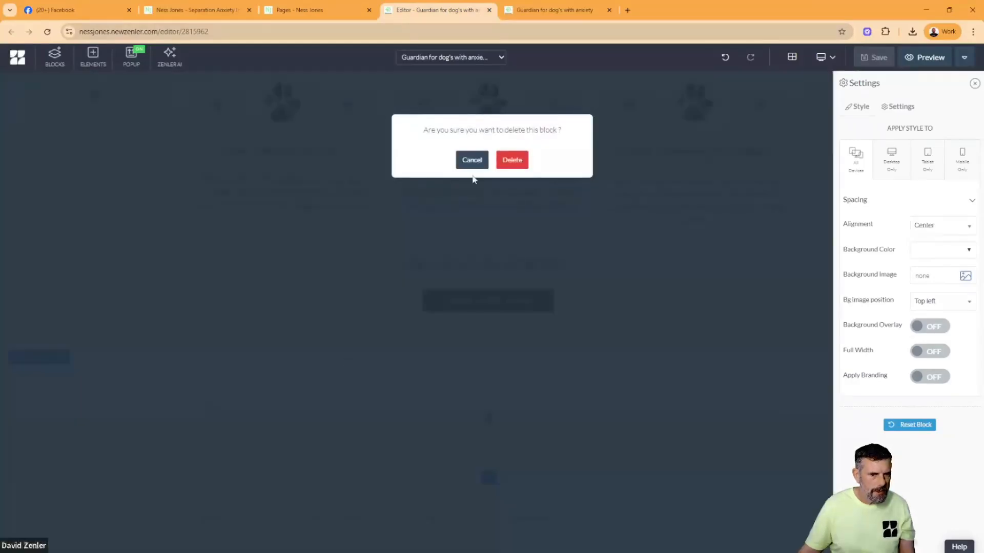
{"action": "left_click", "coordinate": [511, 160]}
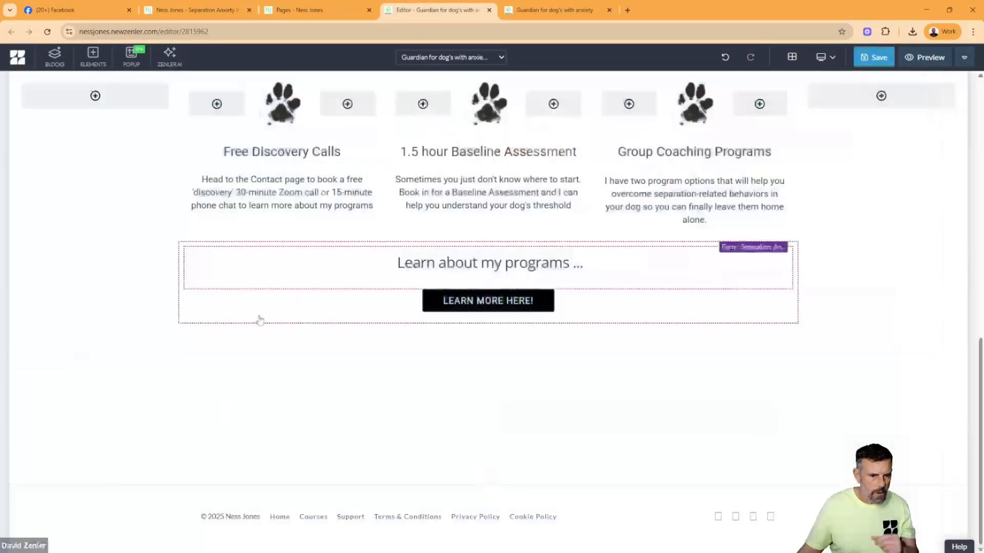
- Add a new Empty block between the programs button and the footer
{"action": "left_click", "coordinate": [54, 56]}
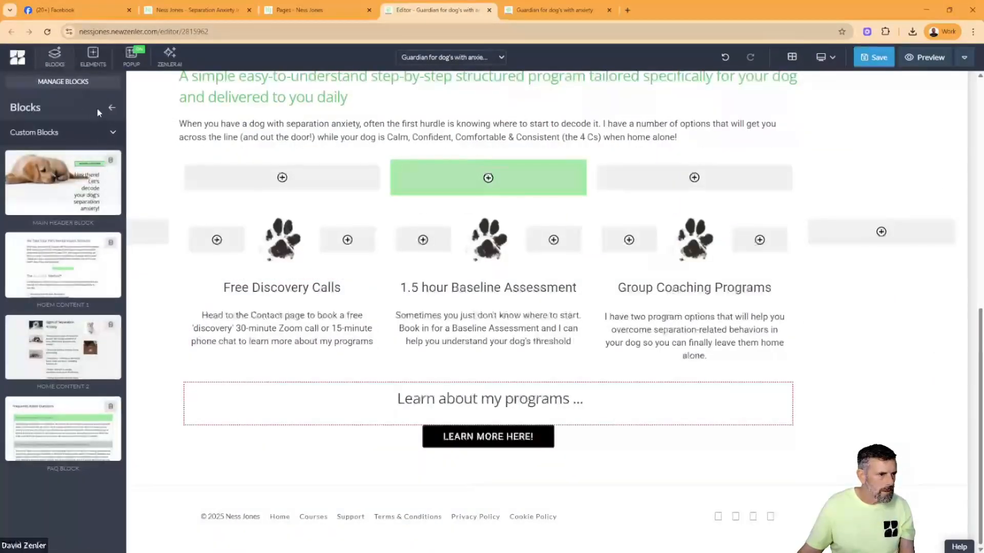
{"action": "left_click", "coordinate": [114, 136]}
{"action": "left_click", "coordinate": [105, 159]}
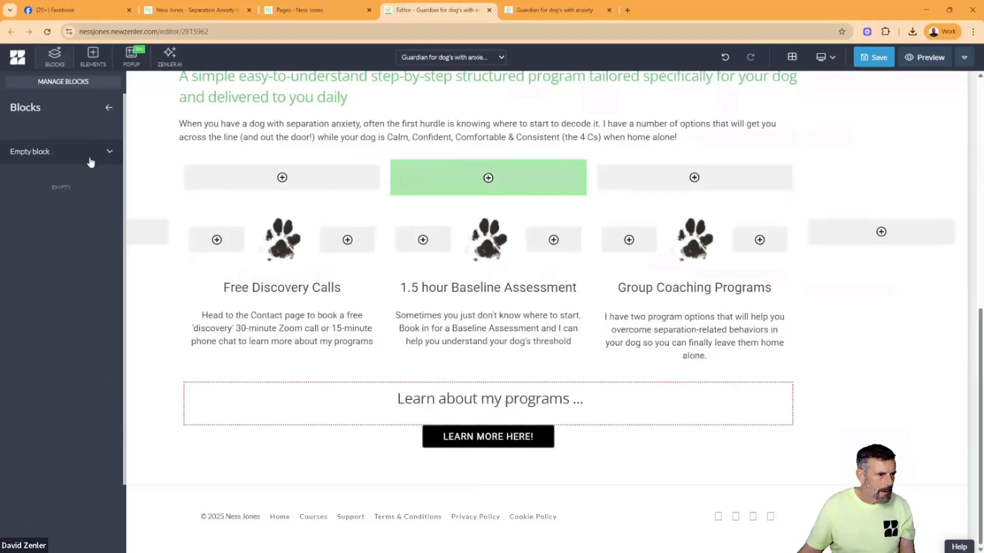
{"action": "mouse_move", "coordinate": [40, 173]}
{"action": "left_click_drag", "start_coordinate": [41, 173], "coordinate": [374, 449]}
{"action": "scroll", "coordinate": [337, 428], "scroll_direction": "down", "scroll_amount": 3}
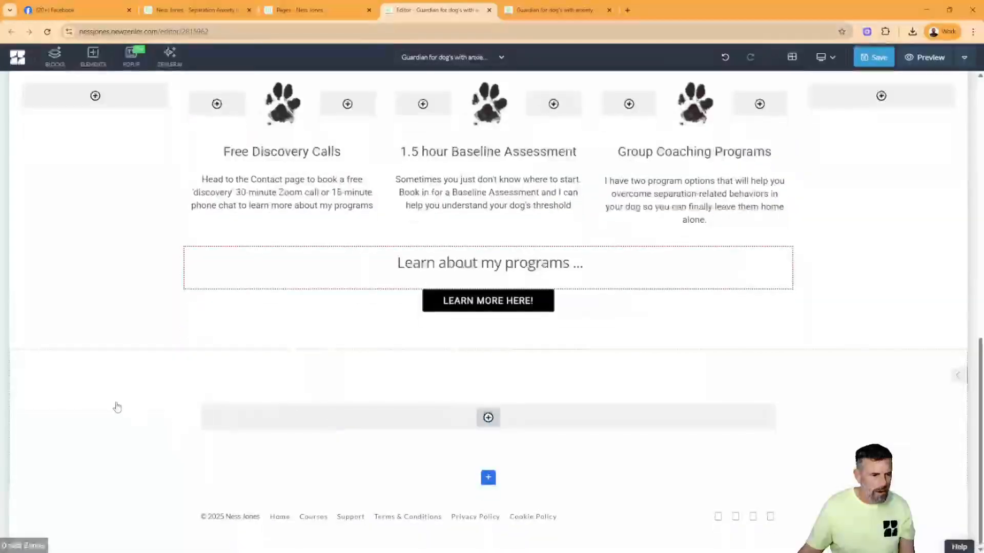
- Set the new empty block's background color to #d39e52
{"action": "left_click", "coordinate": [16, 356]}
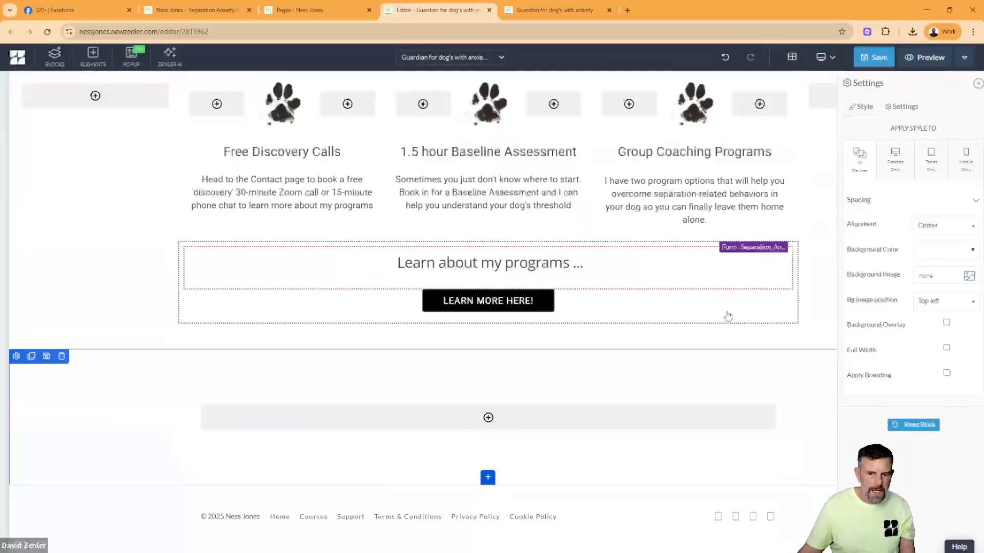
{"action": "left_click", "coordinate": [933, 254]}
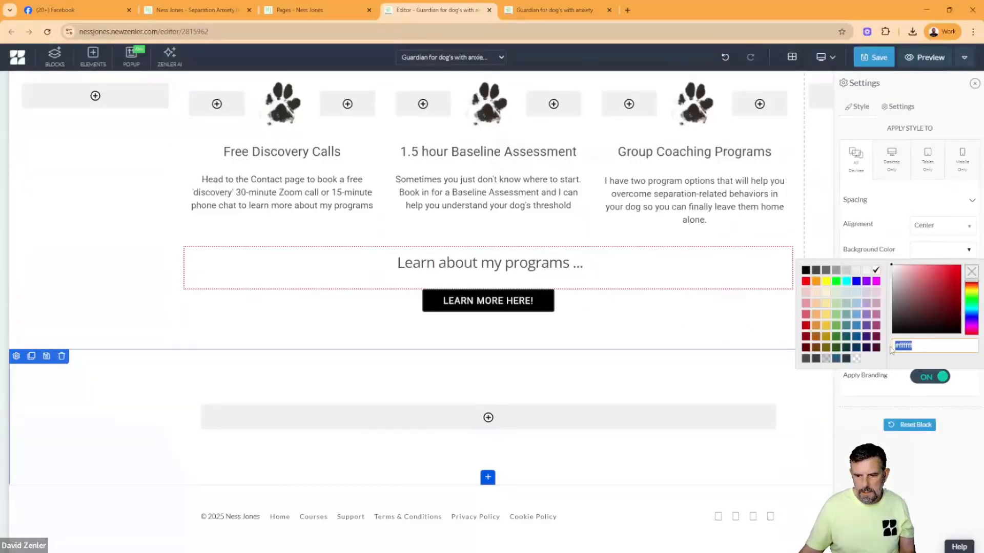
{"action": "type", "text": "#d39e52"}
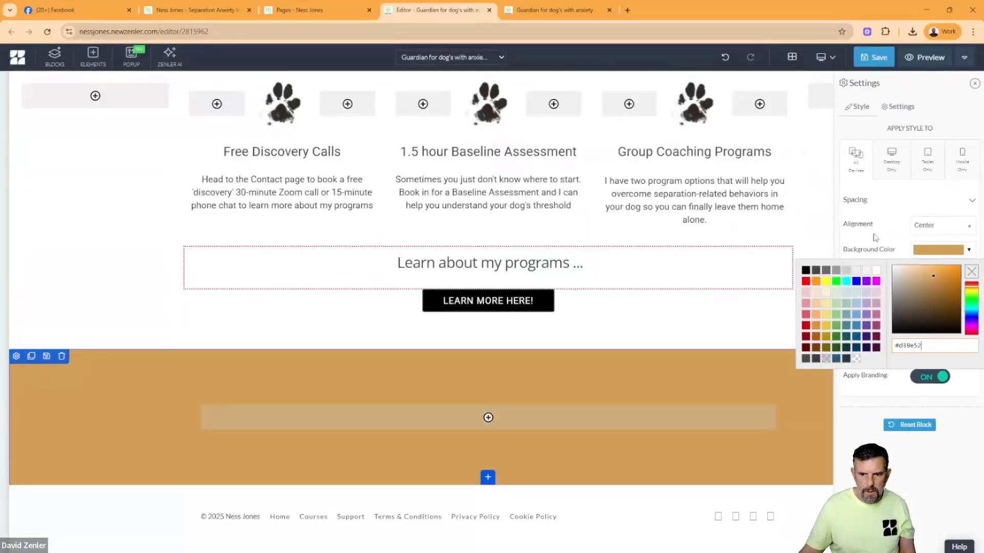
{"action": "left_click", "coordinate": [875, 238]}
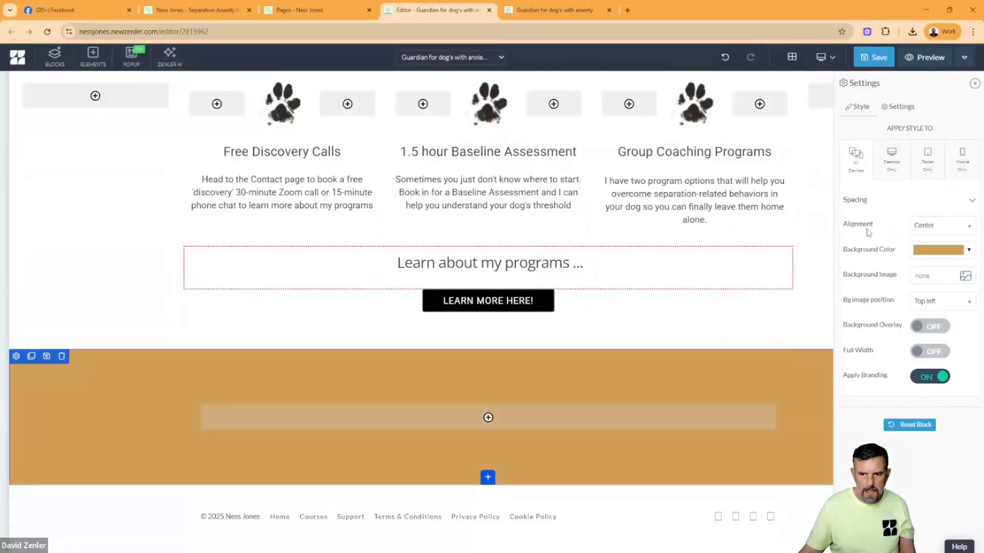
- Copy the "Why Ness Jones?" heading and its paragraph from the original Guardians page and return to the editor
{"action": "left_click", "coordinate": [197, 12]}
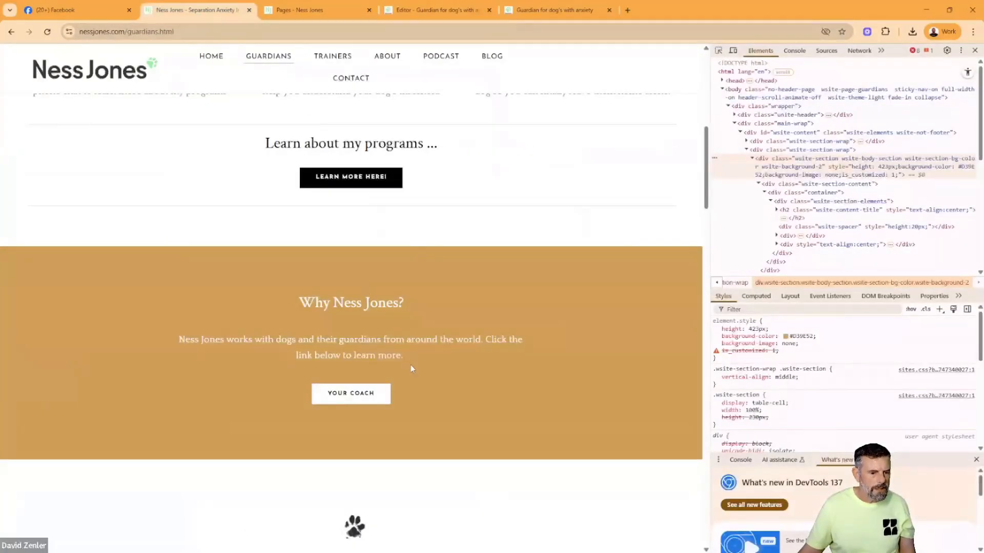
{"action": "left_click_drag", "start_coordinate": [410, 365], "coordinate": [278, 299]}
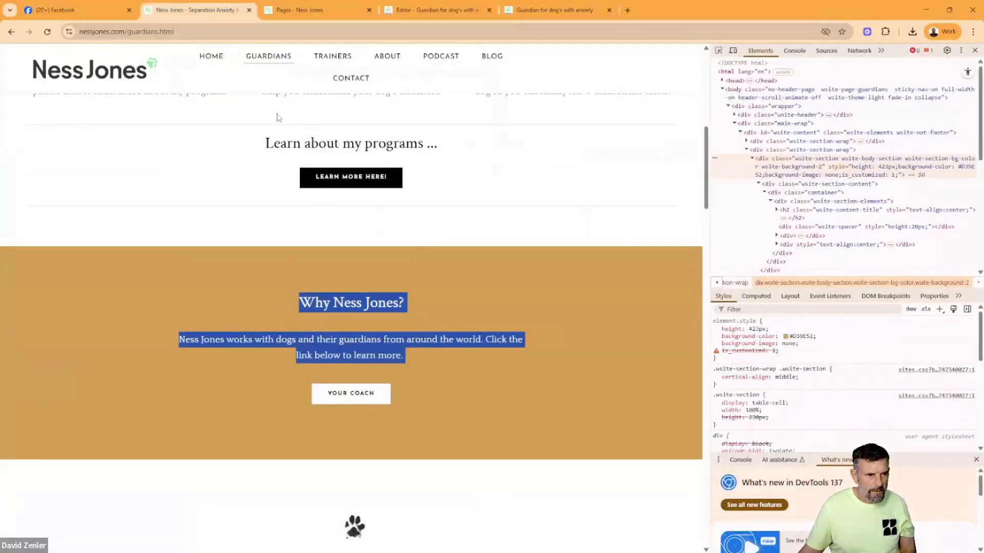
{"action": "left_click", "coordinate": [533, 10]}
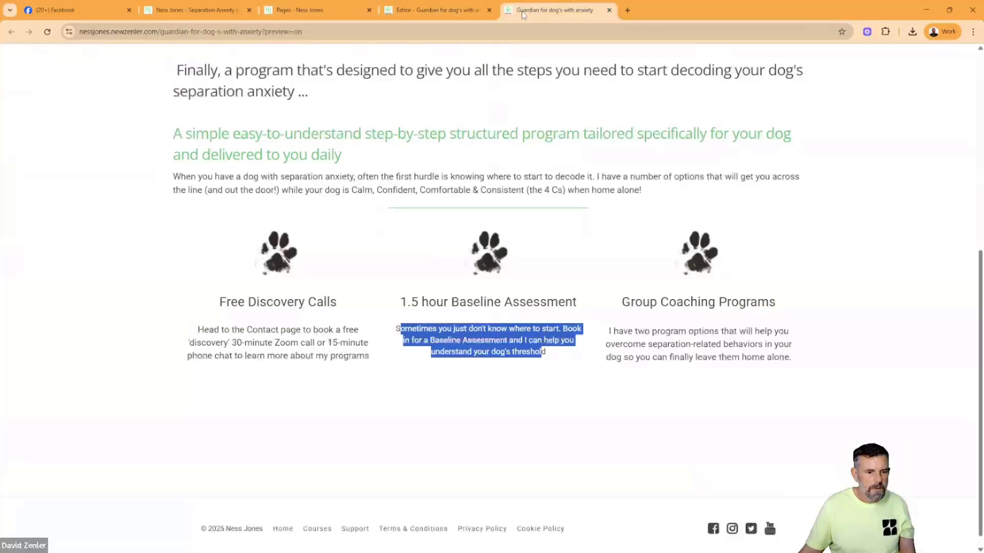
{"action": "left_click", "coordinate": [432, 10]}
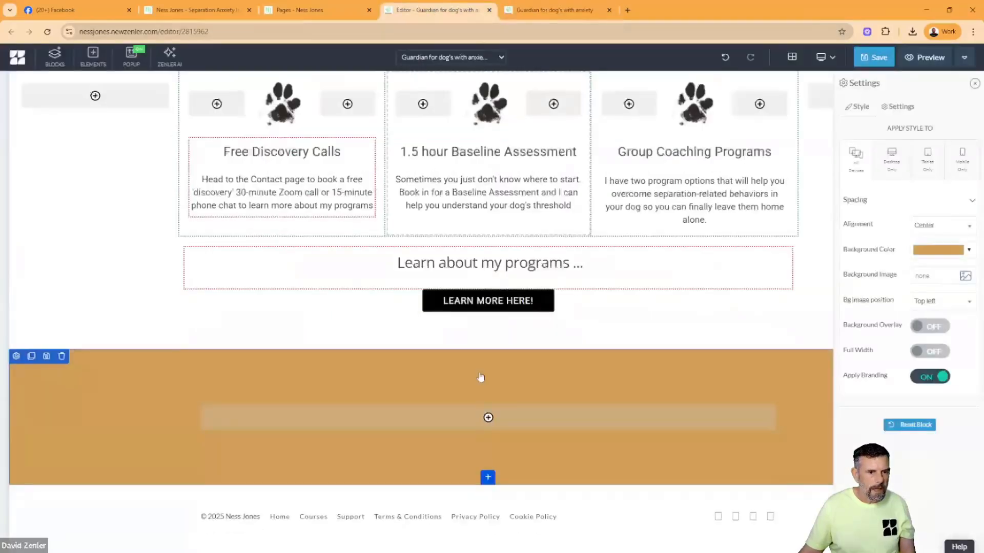
- Clone the "Learn about my programs ..." heading, add a single-column row to the gold block and move a copy into it
{"action": "left_click", "coordinate": [435, 263]}
{"action": "left_click", "coordinate": [207, 244]}
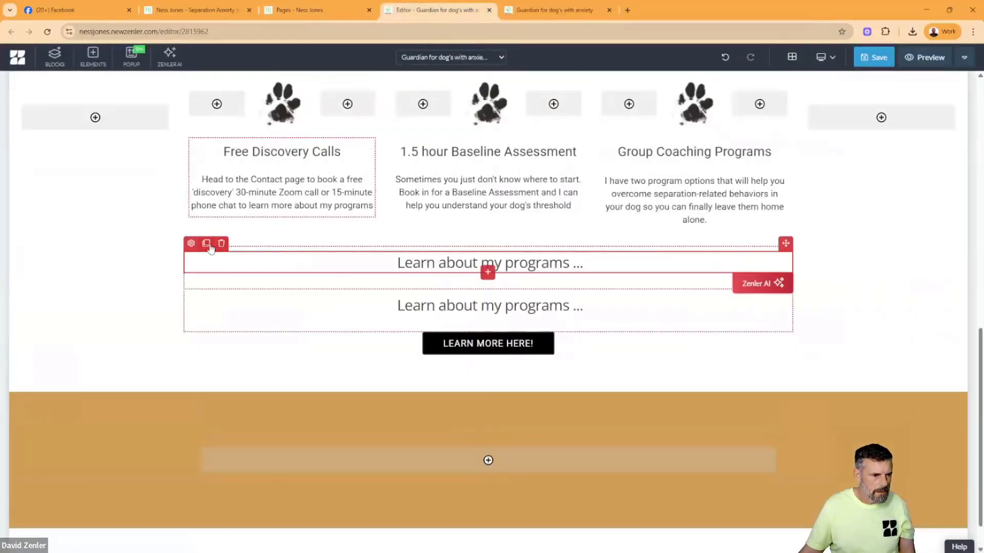
{"action": "left_click_drag", "start_coordinate": [786, 243], "coordinate": [507, 452]}
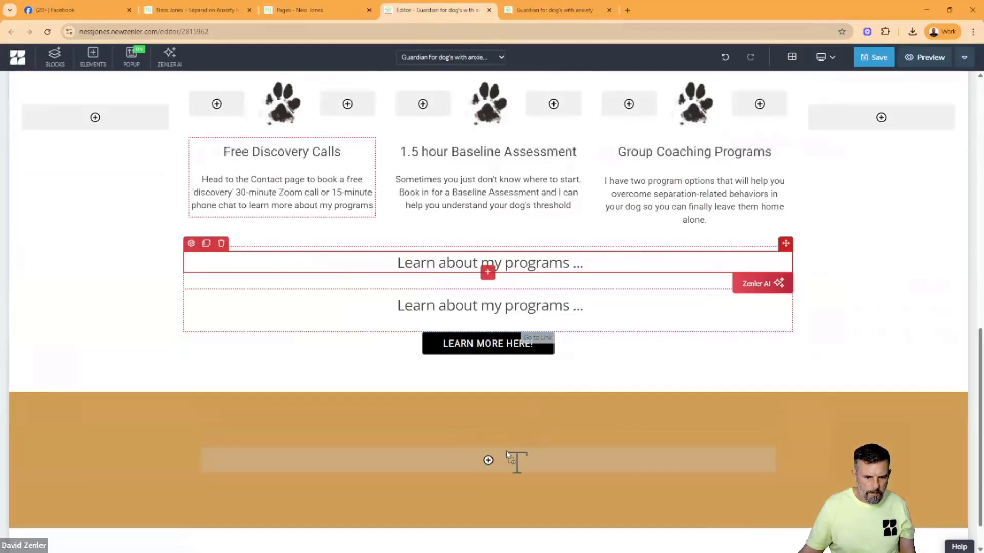
{"action": "left_click", "coordinate": [491, 461]}
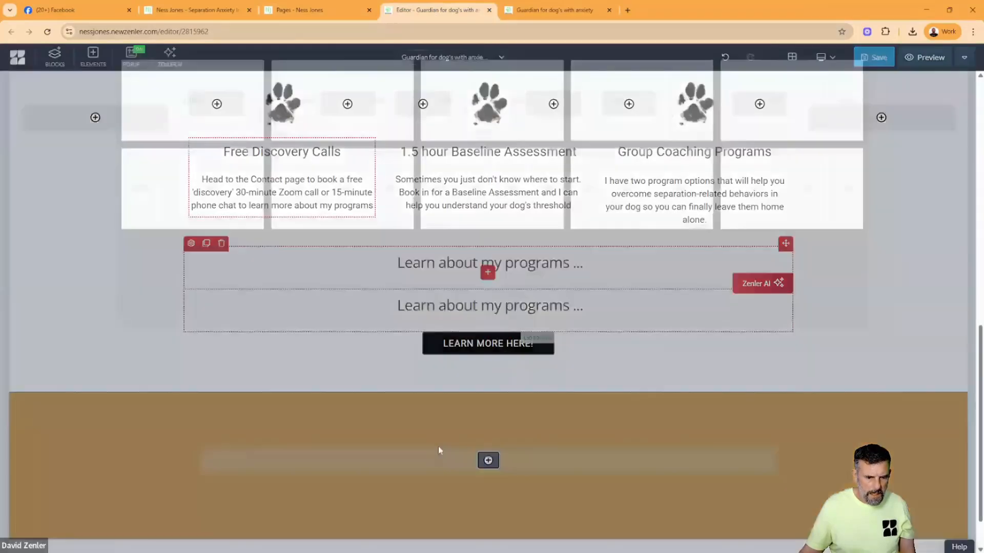
{"action": "left_click", "coordinate": [217, 161]}
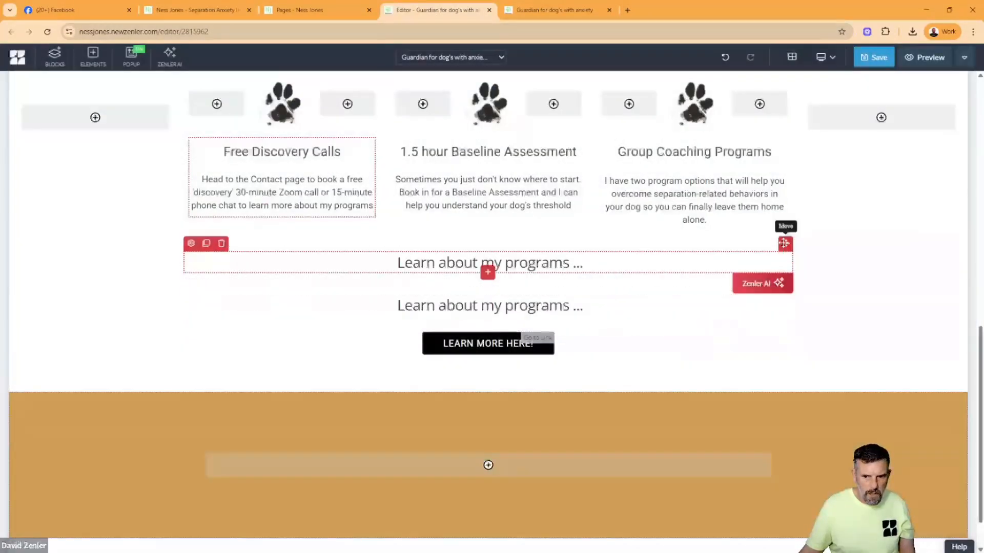
{"action": "left_click_drag", "start_coordinate": [786, 243], "coordinate": [552, 464]}
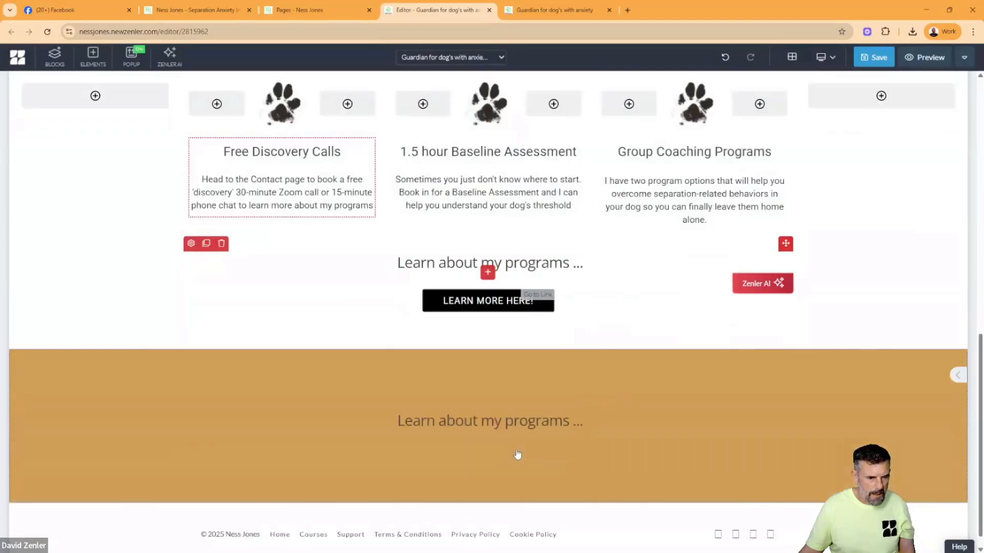
- Replace the gold block's heading with the copied text and remove everything after "Why Ness Jones?"
{"action": "left_click", "coordinate": [437, 425]}
{"action": "key", "text": "ctrl+a"}
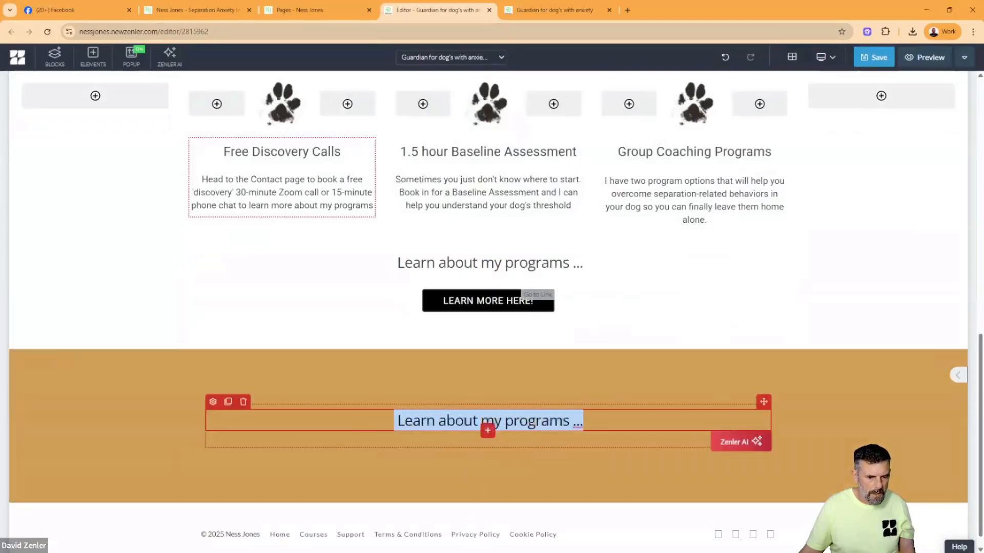
{"action": "type", "text": "Why Ness Jones? Ness Jones works with dogs and their guardians from around the world. Click the link below to learn more."}
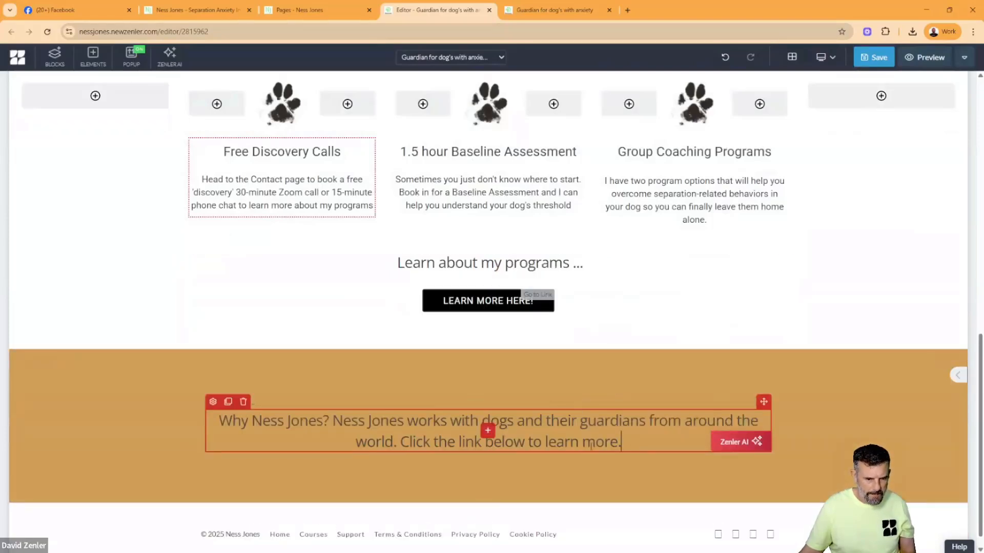
{"action": "left_click_drag", "start_coordinate": [622, 442], "coordinate": [333, 421]}
{"action": "key", "text": "ctrl+c"}
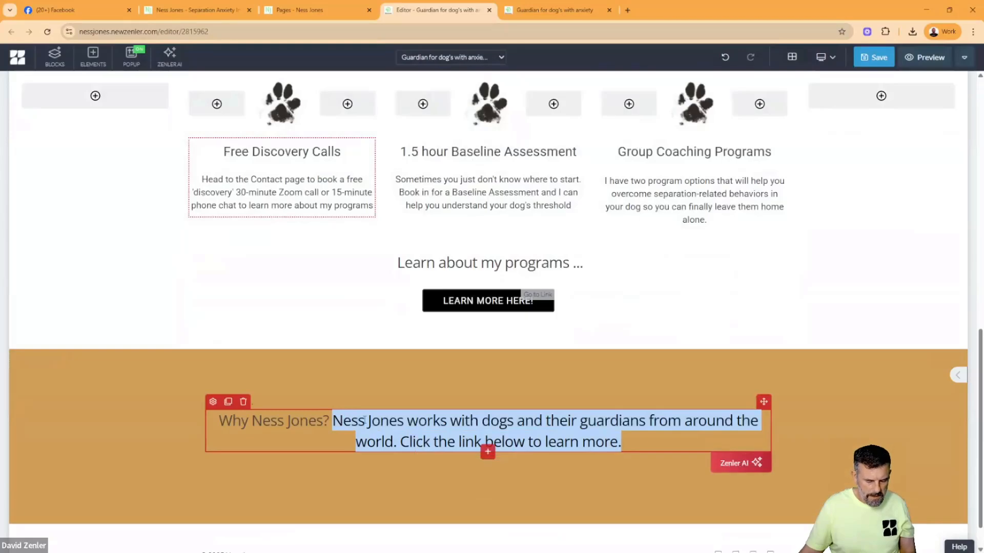
{"action": "key", "text": "BackSpace"}
- Add a regular paragraph below "Why Ness Jones?" and replace its placeholder with "Ness Jones works with dogs ... Click the link below to learn more."
{"action": "left_click", "coordinate": [487, 432]}
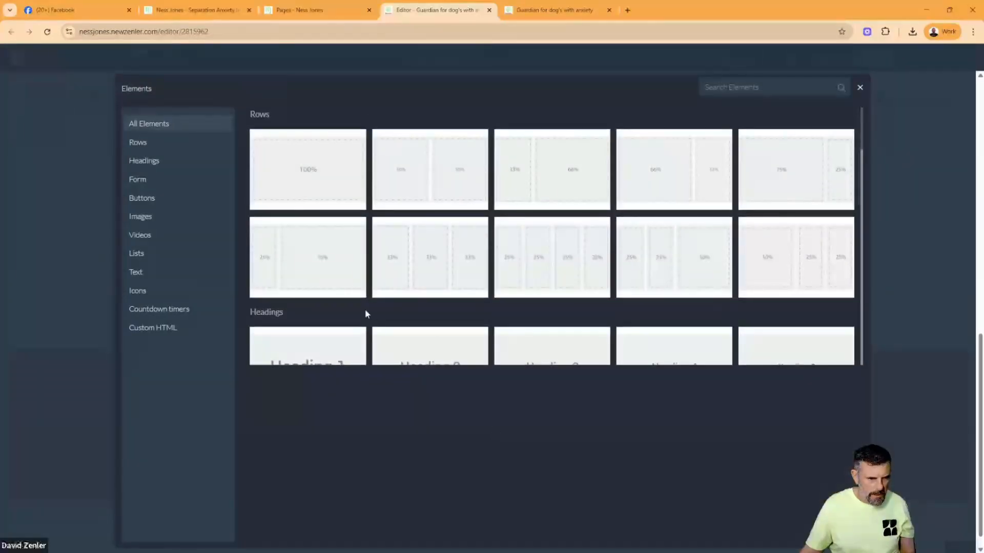
{"action": "left_click", "coordinate": [143, 275]}
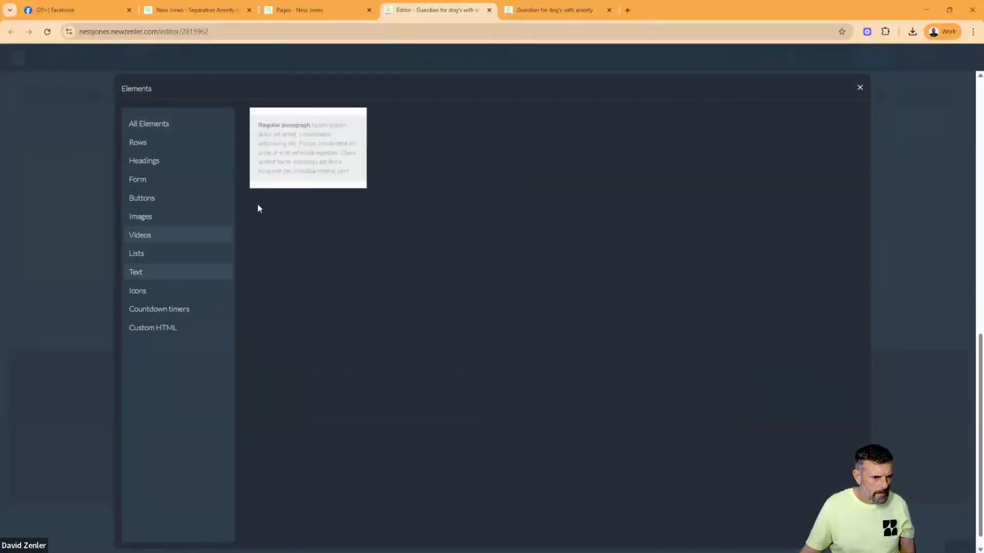
{"action": "left_click", "coordinate": [300, 160]}
{"action": "triple_click", "coordinate": [412, 483]}
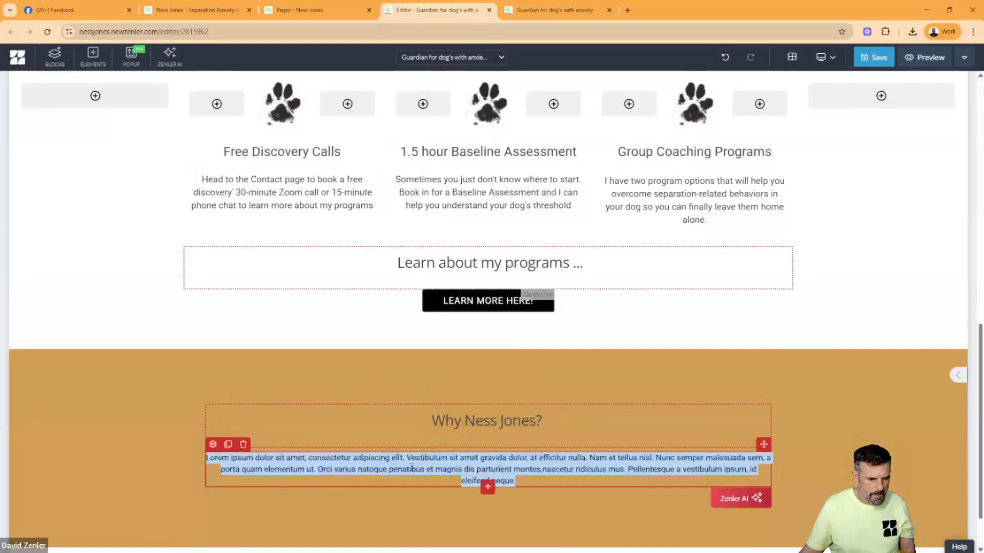
{"action": "key", "text": "ctrl+v"}
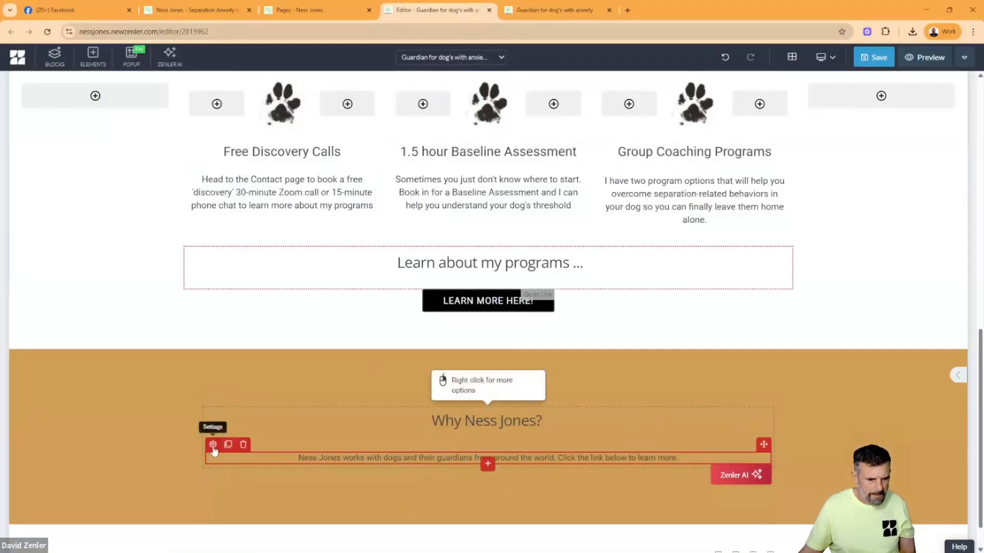
- Set the font size of the paragraph below "Why Ness Jones?" to 18 px
{"action": "left_click", "coordinate": [212, 446]}
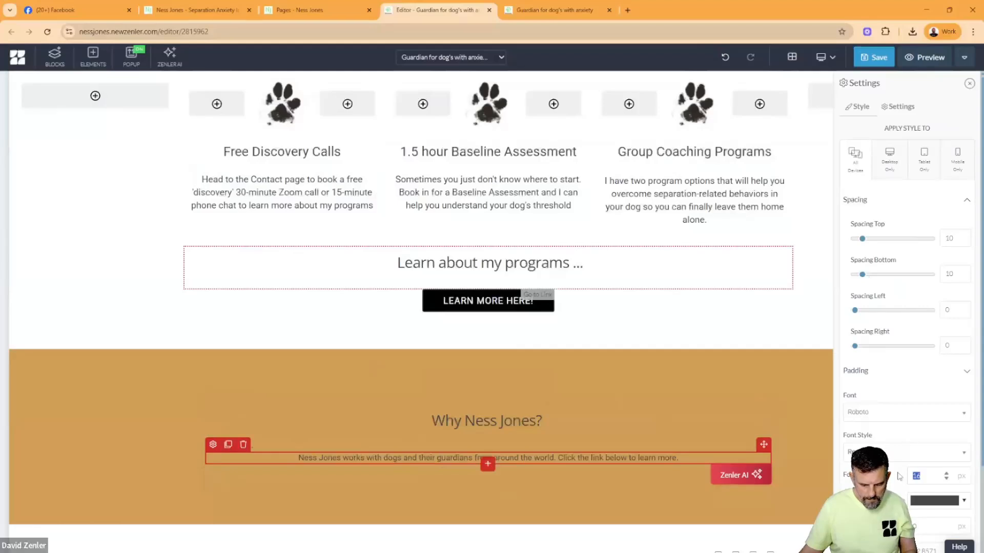
{"action": "type", "text": "18"}
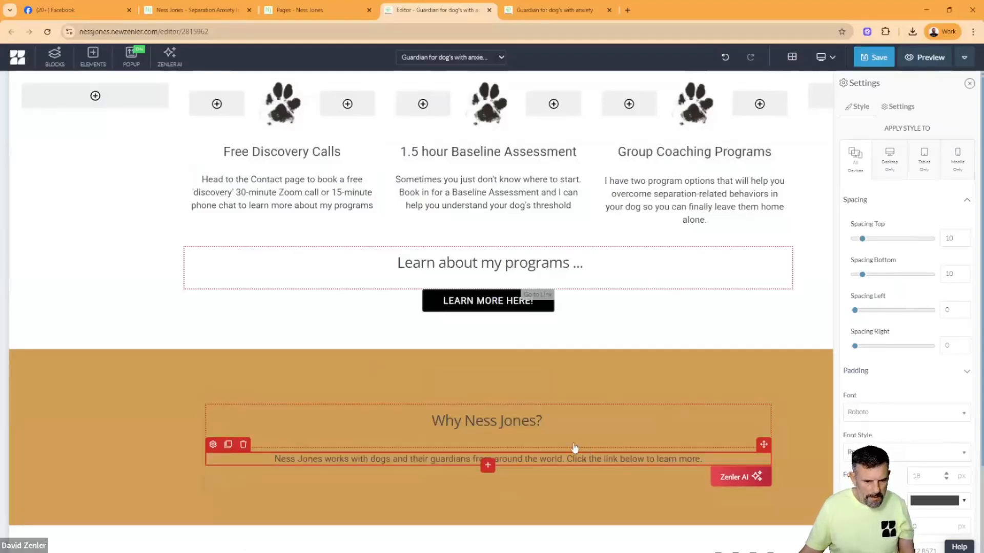
- Change the text color of the "Why Ness Jones?" heading and the paragraph below it to white
{"action": "left_click", "coordinate": [392, 419]}
{"action": "left_click", "coordinate": [213, 401]}
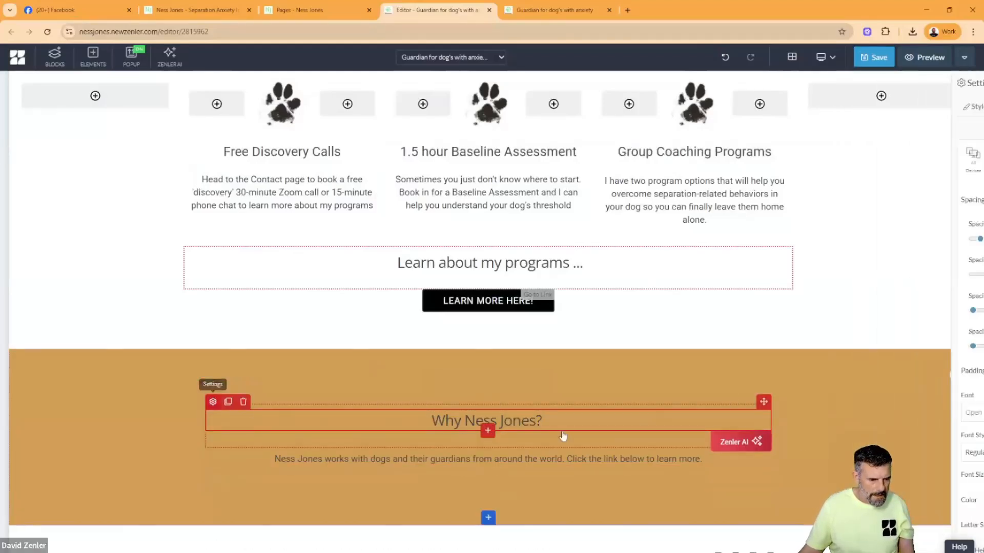
{"action": "left_click", "coordinate": [916, 502]}
{"action": "left_click", "coordinate": [873, 395]}
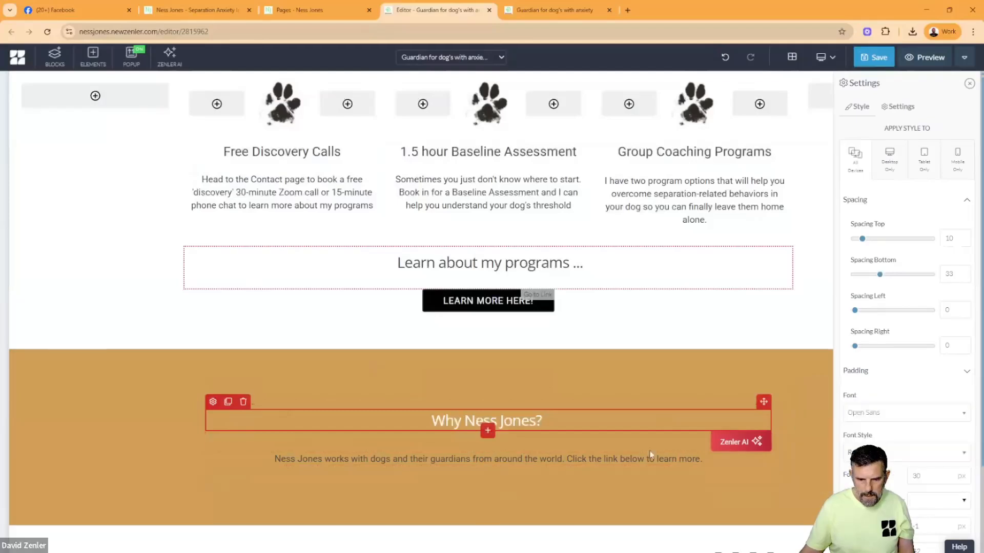
{"action": "left_click", "coordinate": [636, 461]}
{"action": "left_click", "coordinate": [212, 444]}
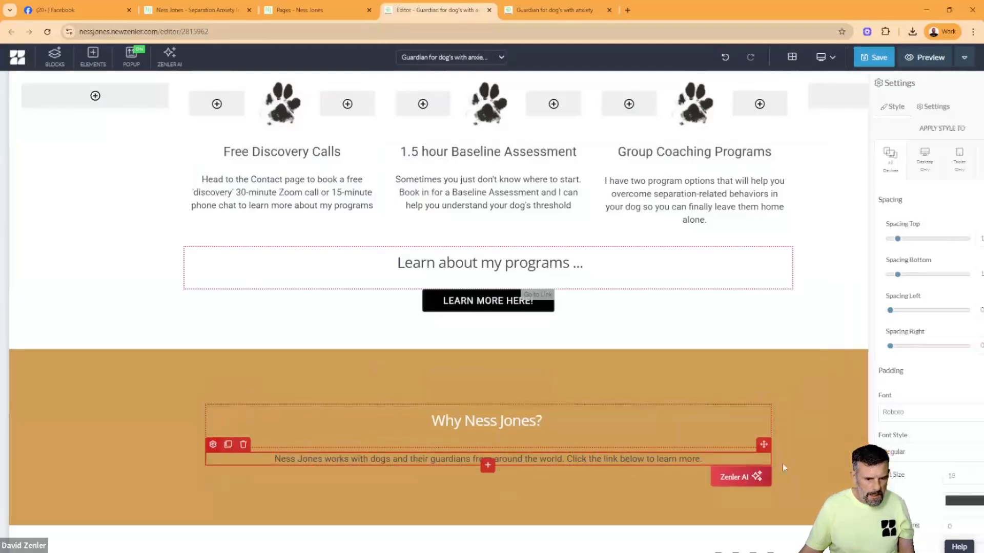
{"action": "left_click", "coordinate": [913, 502]}
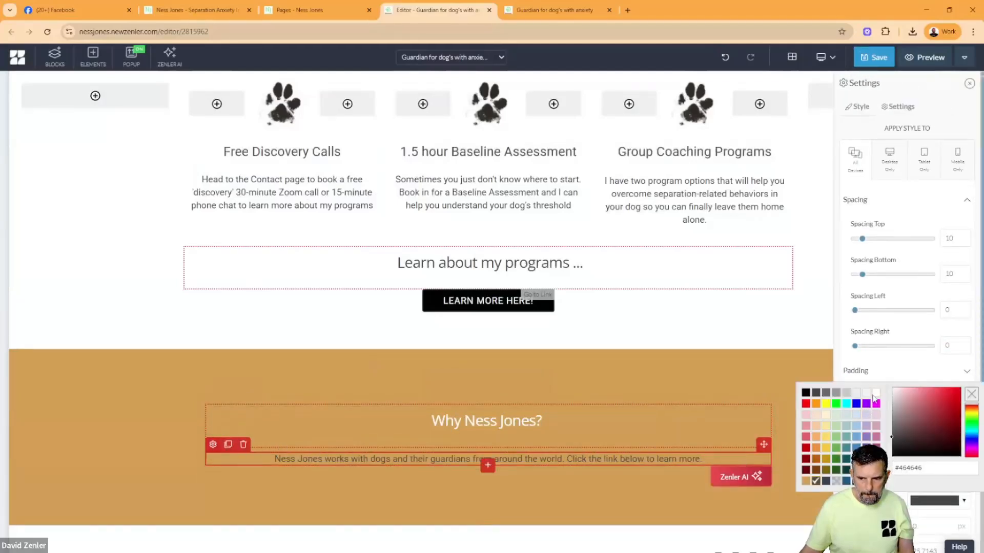
{"action": "left_click", "coordinate": [874, 398]}
{"action": "left_click", "coordinate": [263, 410]}
{"action": "scroll", "coordinate": [160, 364], "scroll_direction": "down", "scroll_amount": 1}
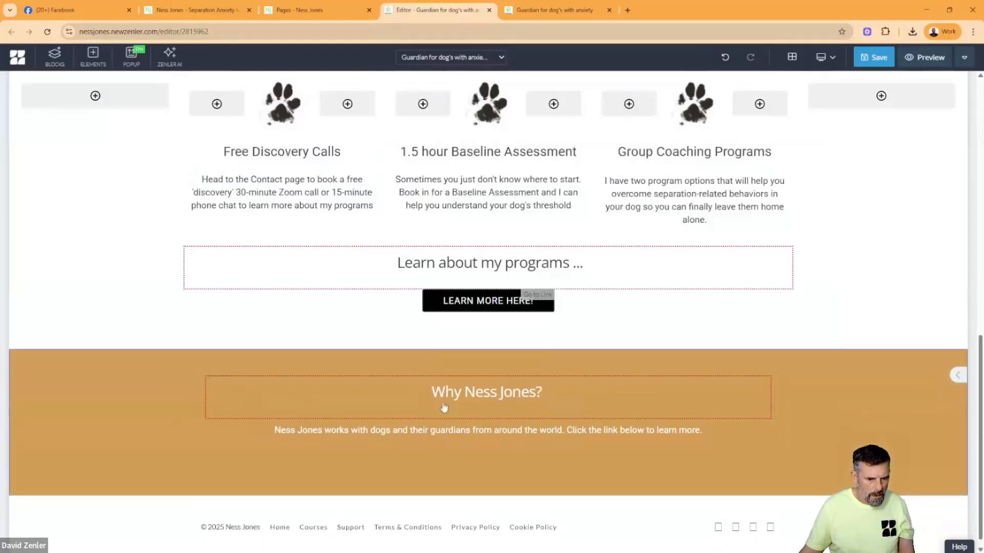
- Compare the heading's spacing with the original Guardians page and set the bottom spacing of "Why Ness Jones?" to 31
{"action": "mouse_move", "coordinate": [444, 408]}
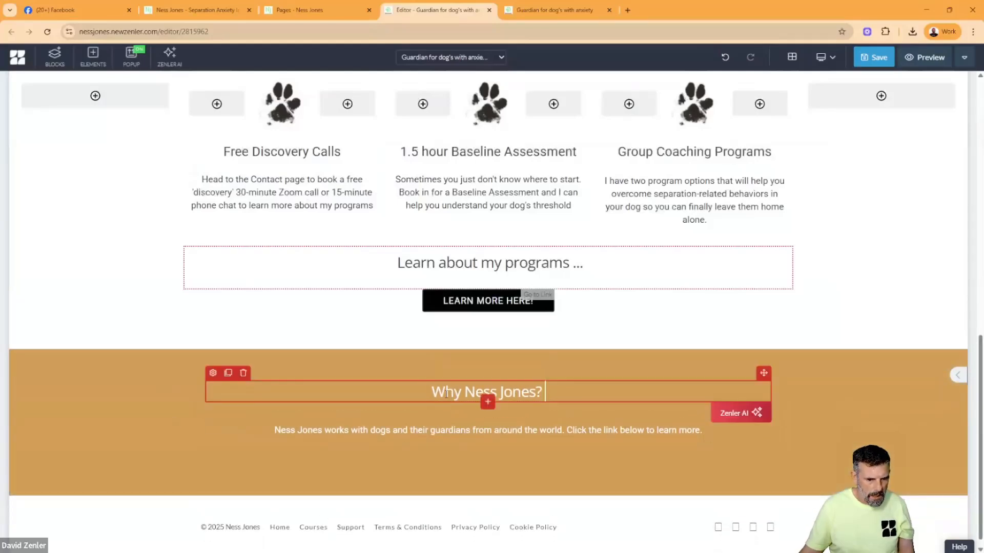
{"action": "left_click", "coordinate": [213, 373]}
{"action": "left_click_drag", "start_coordinate": [878, 274], "coordinate": [843, 276]}
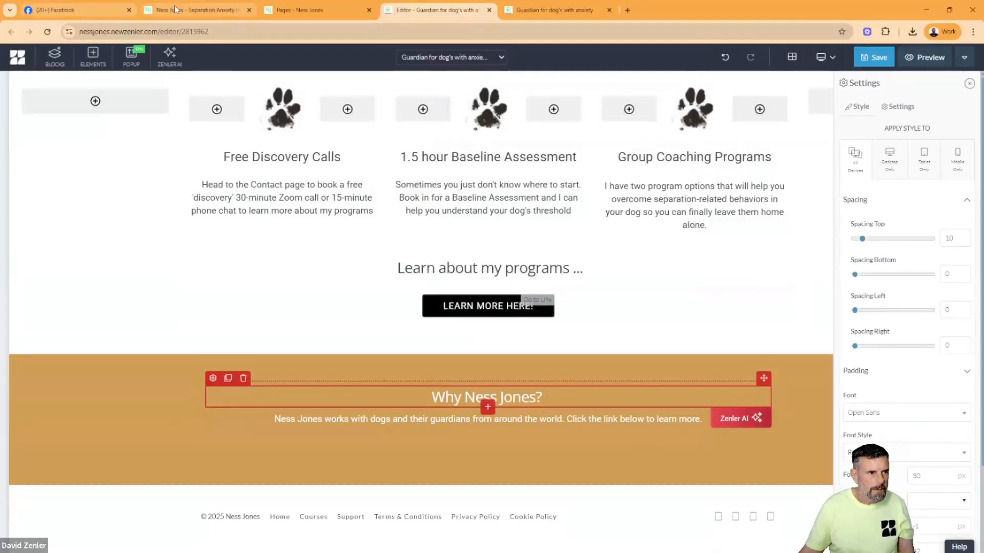
{"action": "left_click", "coordinate": [193, 7]}
{"action": "left_click", "coordinate": [444, 308]}
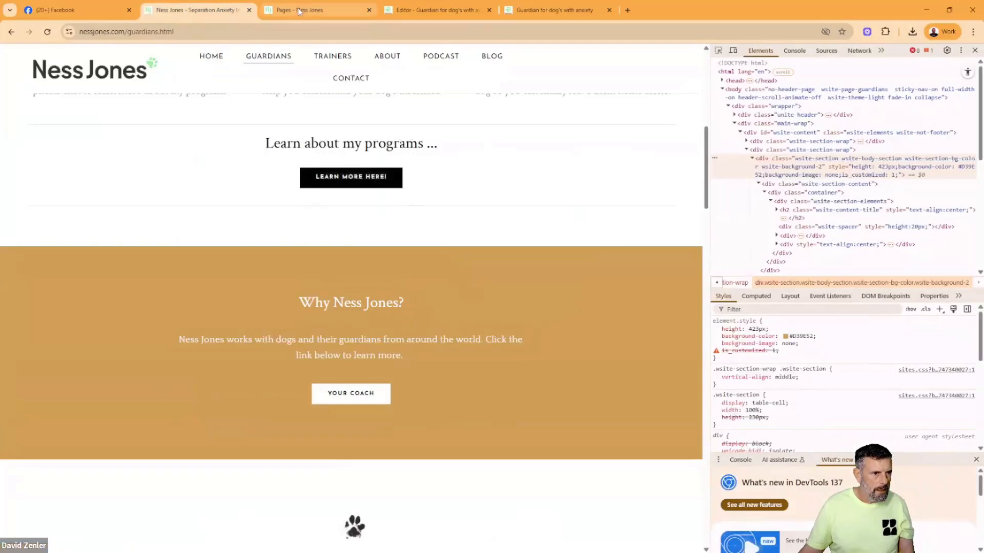
{"action": "left_click", "coordinate": [416, 11]}
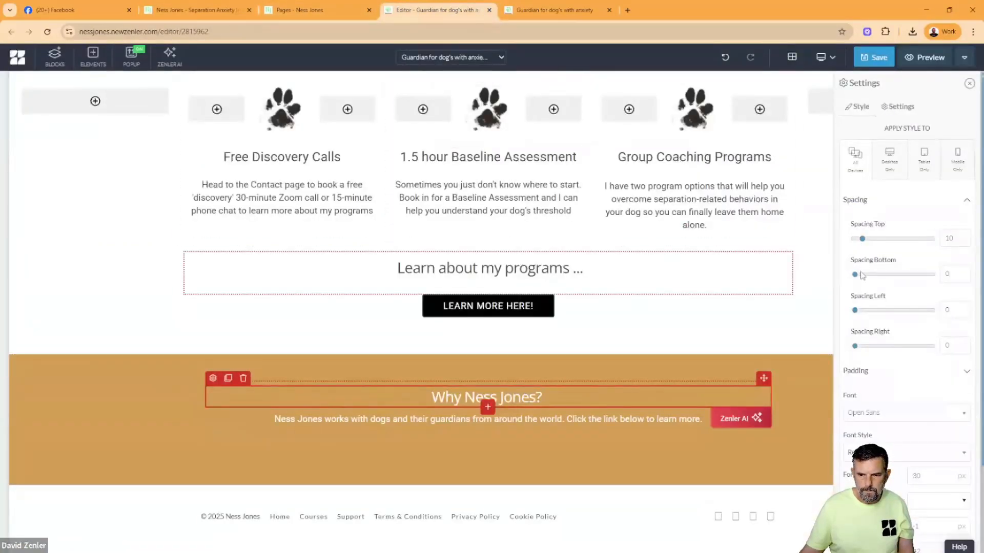
{"action": "left_click_drag", "start_coordinate": [859, 278], "coordinate": [879, 277]}
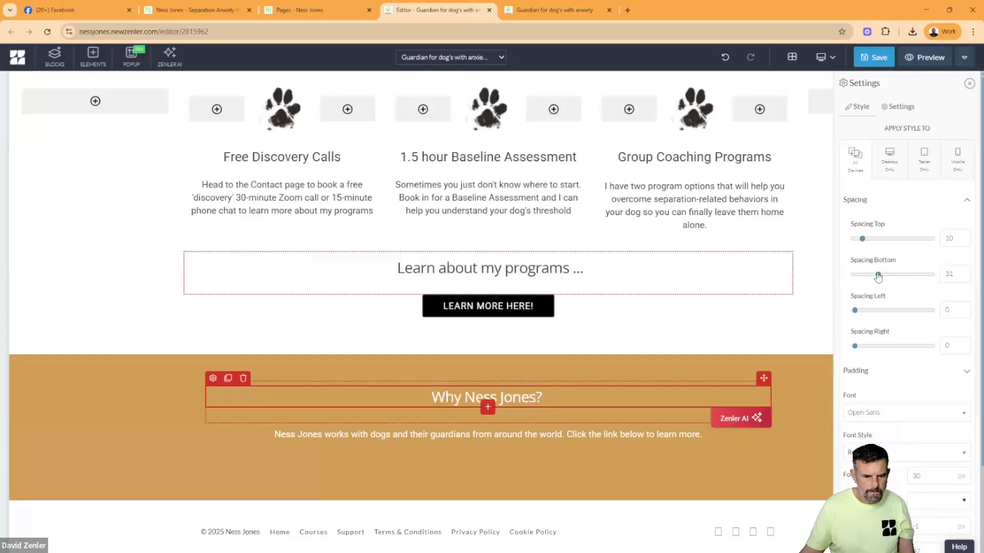
- Try to narrow the "Why Ness Jones?" row with a left spacing of 76
{"action": "left_click", "coordinate": [233, 449]}
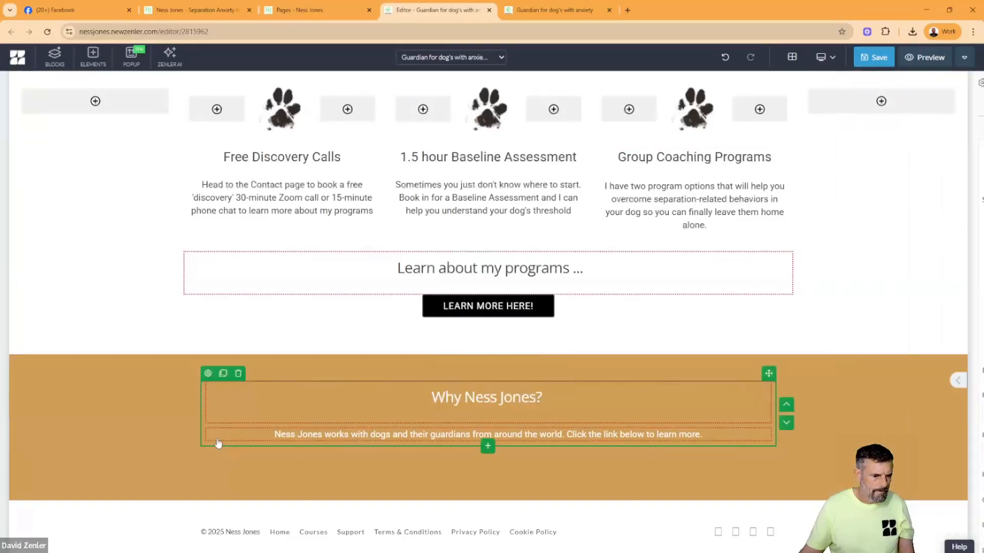
{"action": "left_click", "coordinate": [208, 374]}
{"action": "left_click_drag", "start_coordinate": [855, 313], "coordinate": [913, 313]}
{"action": "left_click_drag", "start_coordinate": [854, 346], "coordinate": [832, 355]}
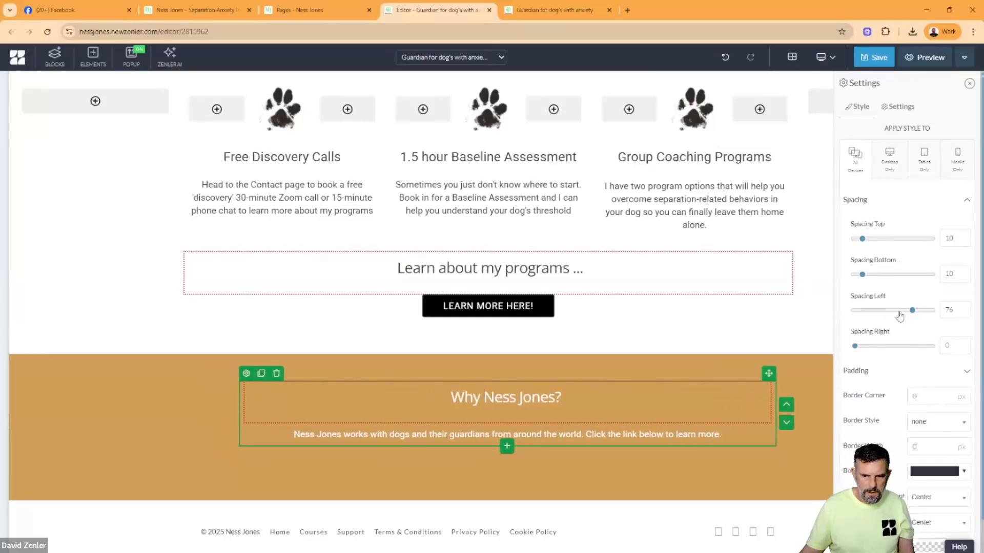
- Check the section layout on the original page and add a three-column row below the gold block's paragraph
{"action": "left_click", "coordinate": [212, 9]}
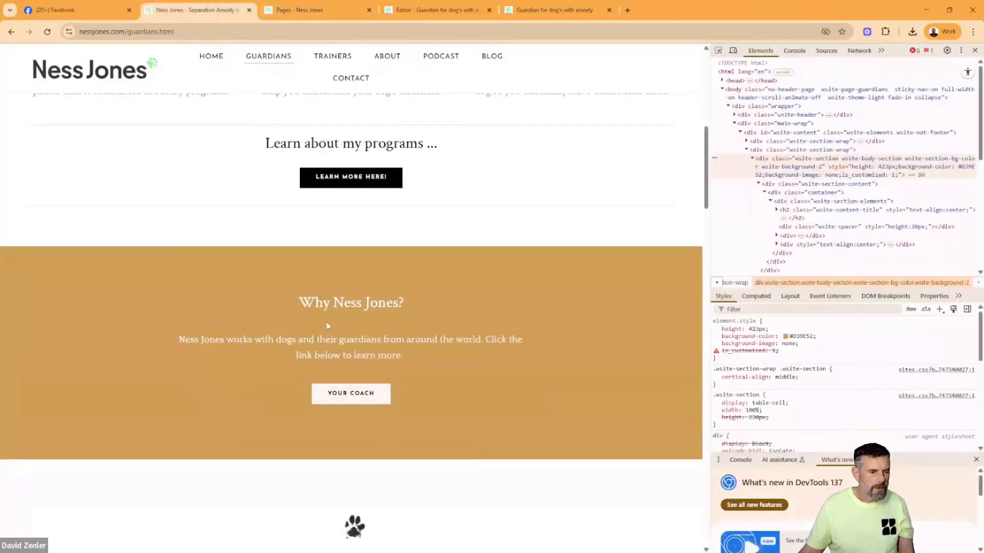
{"action": "left_click", "coordinate": [539, 10]}
{"action": "left_click", "coordinate": [440, 9]}
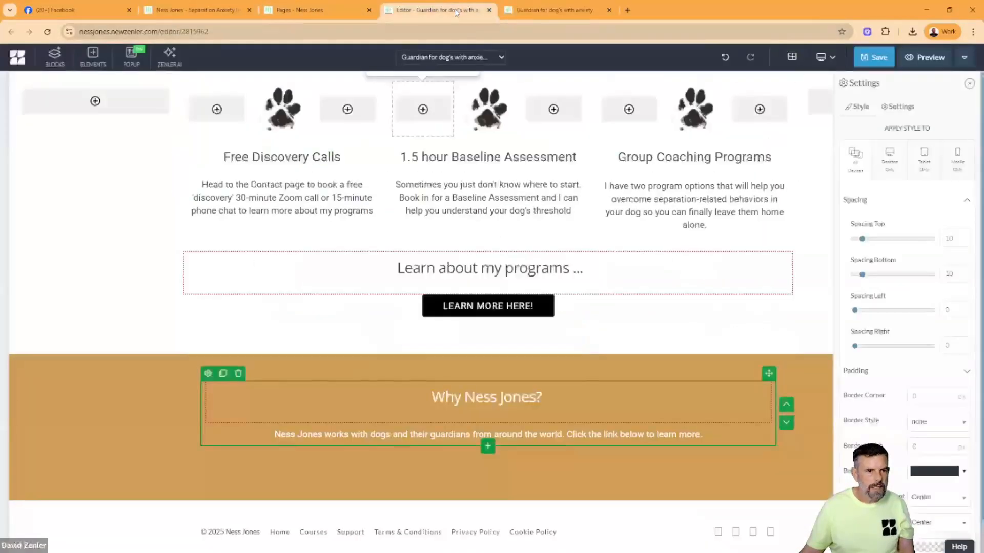
{"action": "left_click", "coordinate": [486, 448]}
{"action": "left_click", "coordinate": [347, 248]}
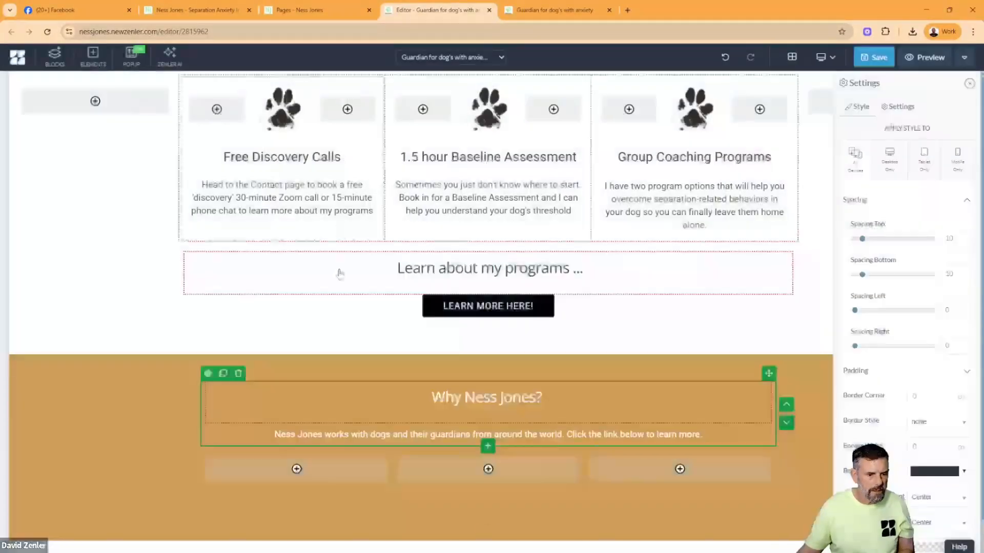
- Move the paragraph and the "Why Ness Jones?" heading above it into the new row's middle column
{"action": "left_click", "coordinate": [377, 433]}
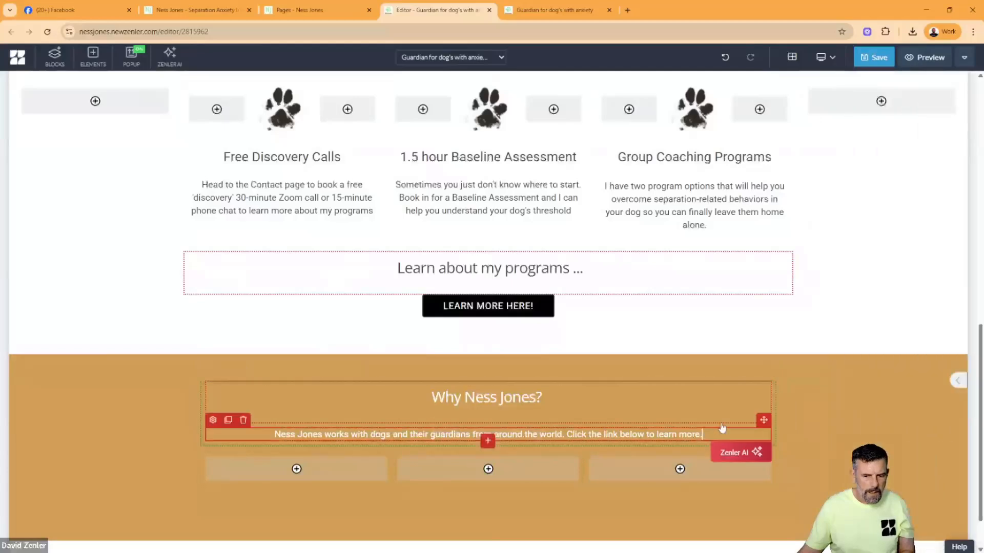
{"action": "left_click_drag", "start_coordinate": [764, 419], "coordinate": [516, 454]}
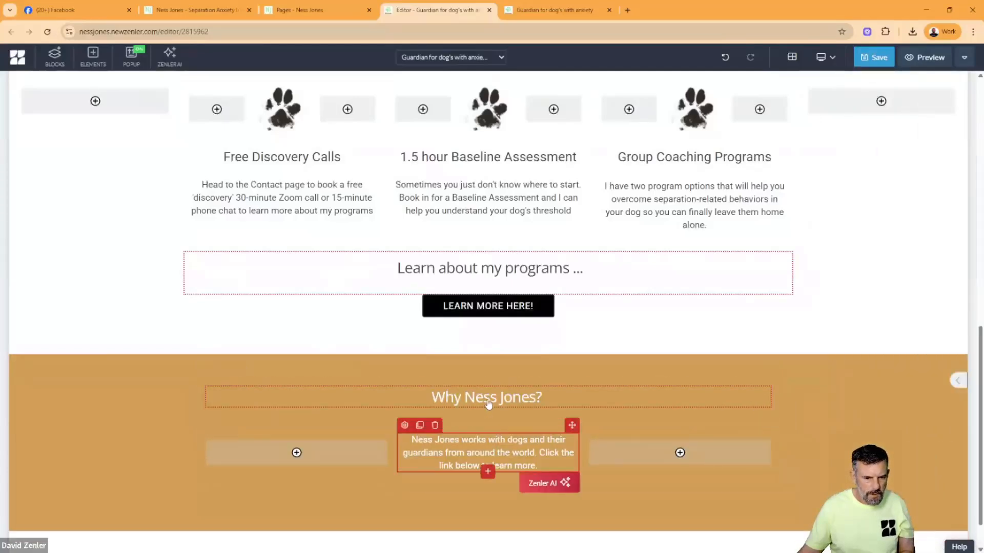
{"action": "left_click", "coordinate": [548, 397]}
{"action": "left_click_drag", "start_coordinate": [762, 379], "coordinate": [523, 433]}
- Widen the middle column on both sides and delete the emptied single-column row above it
{"action": "left_click_drag", "start_coordinate": [395, 467], "coordinate": [359, 477]}
{"action": "left_click_drag", "start_coordinate": [584, 464], "coordinate": [630, 463]}
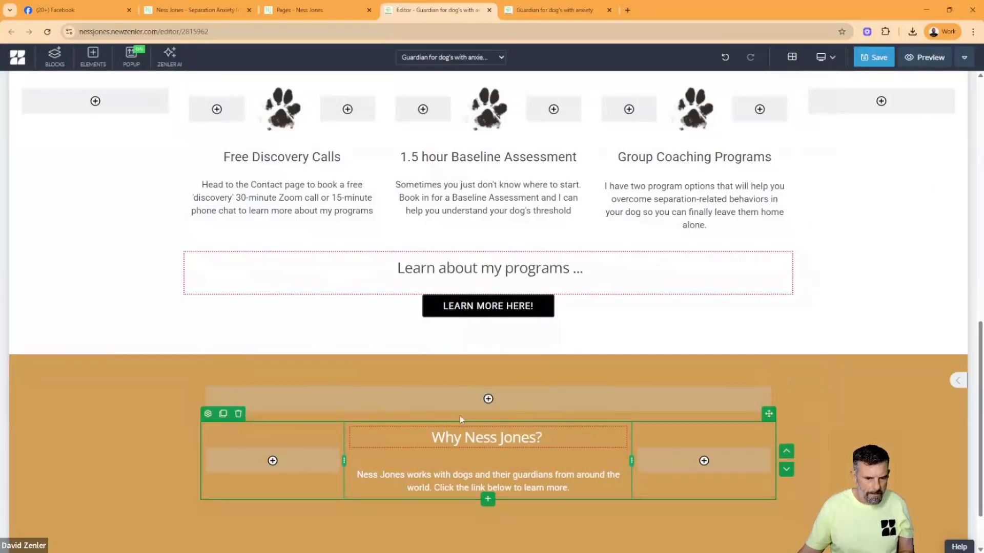
{"action": "left_click", "coordinate": [272, 414]}
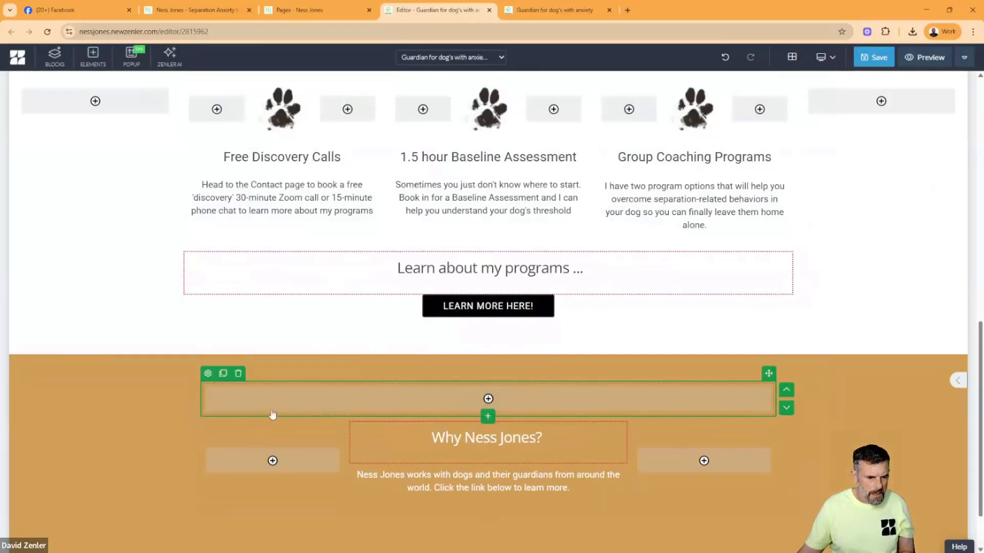
{"action": "left_click", "coordinate": [238, 374]}
{"action": "left_click", "coordinate": [515, 167]}
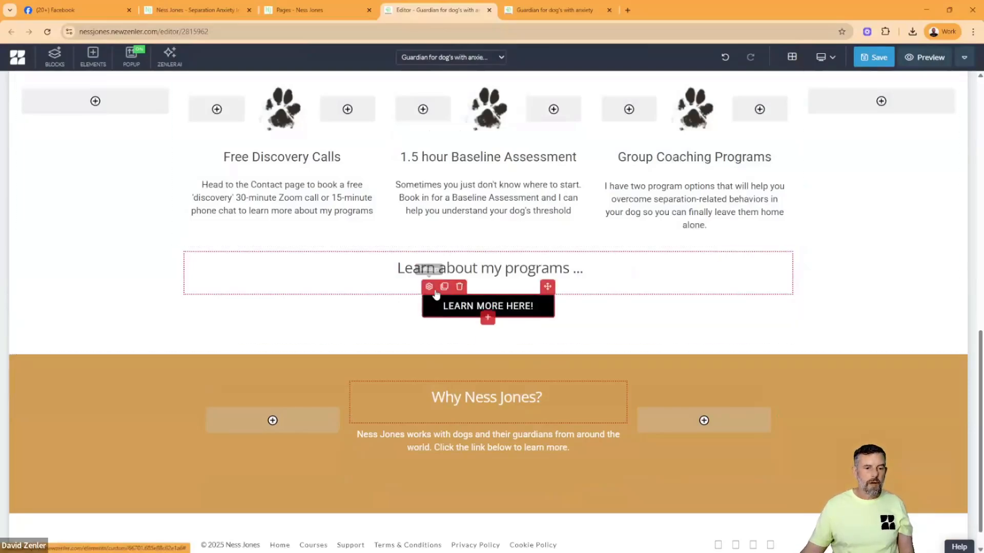
- Clone the "LEARN MORE HERE!" button, move the copy below the gold block's paragraph and give it a black background
{"action": "left_click", "coordinate": [444, 286]}
{"action": "left_click_drag", "start_coordinate": [547, 286], "coordinate": [486, 488]}
{"action": "left_click", "coordinate": [431, 457]}
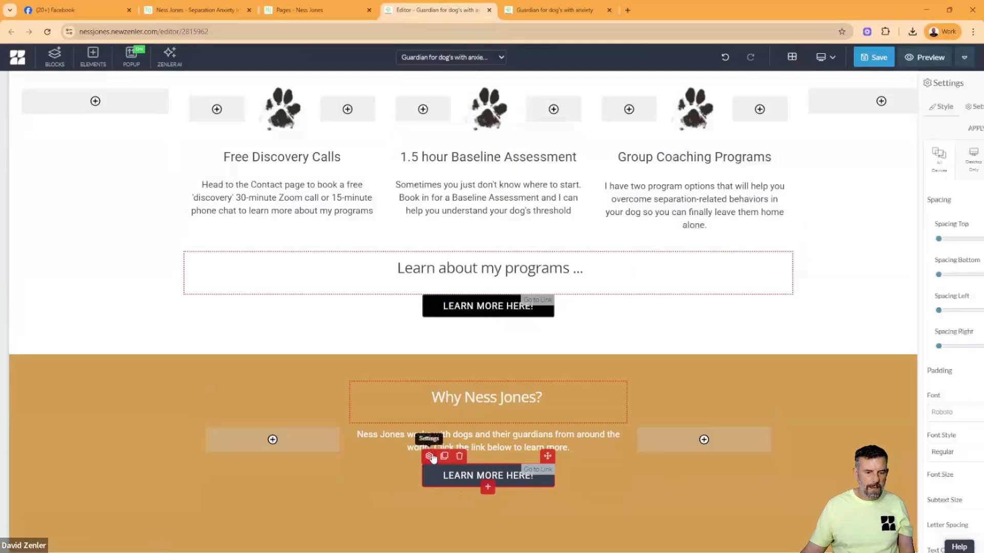
{"action": "left_click", "coordinate": [920, 388]}
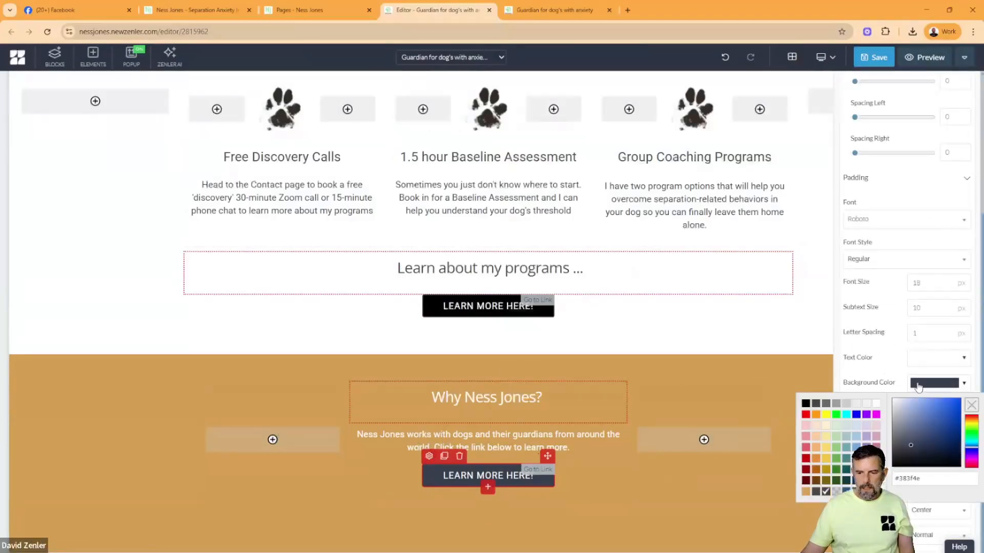
{"action": "left_click", "coordinate": [806, 404]}
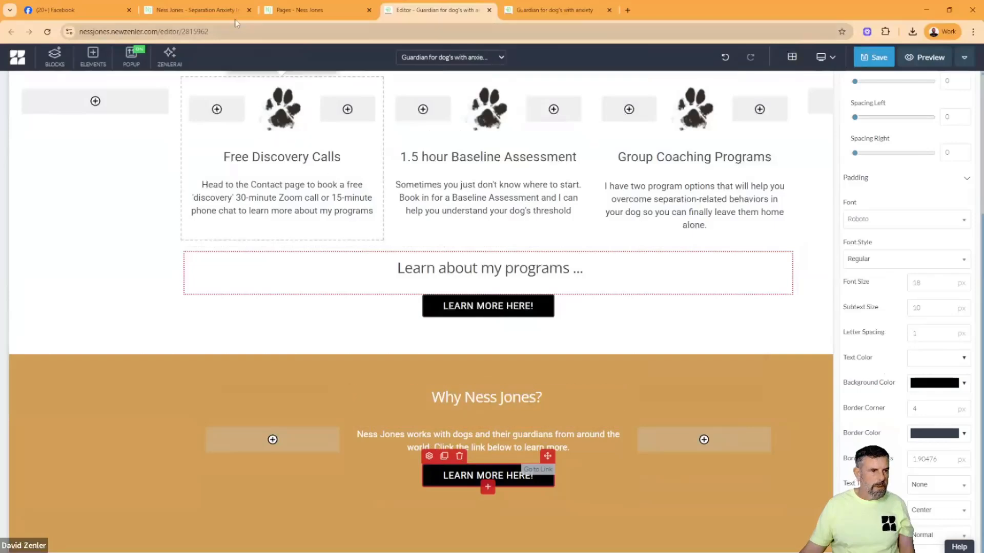
- Check the button on the original page, then give the gold block's button a light grey background and black text
{"action": "left_click", "coordinate": [217, 11]}
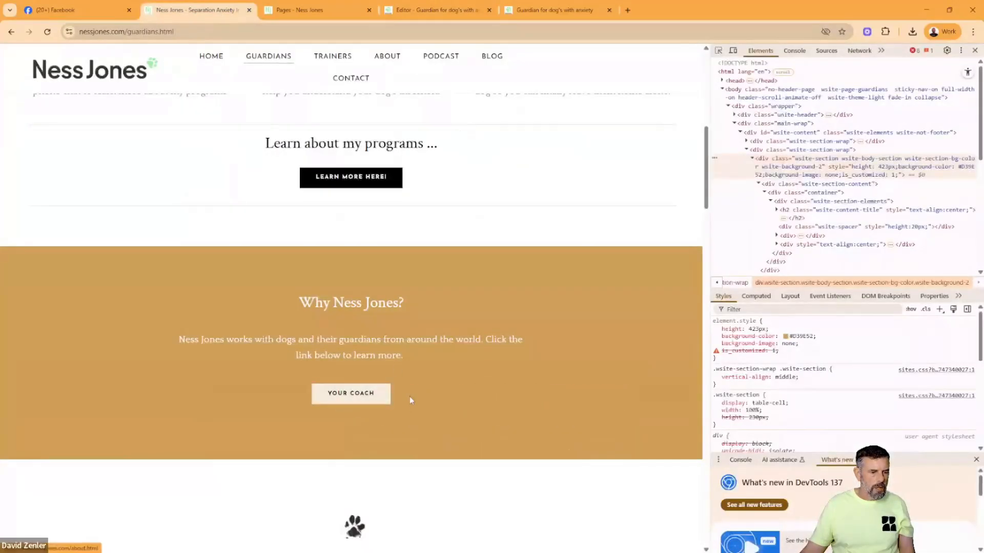
{"action": "left_click", "coordinate": [525, 10]}
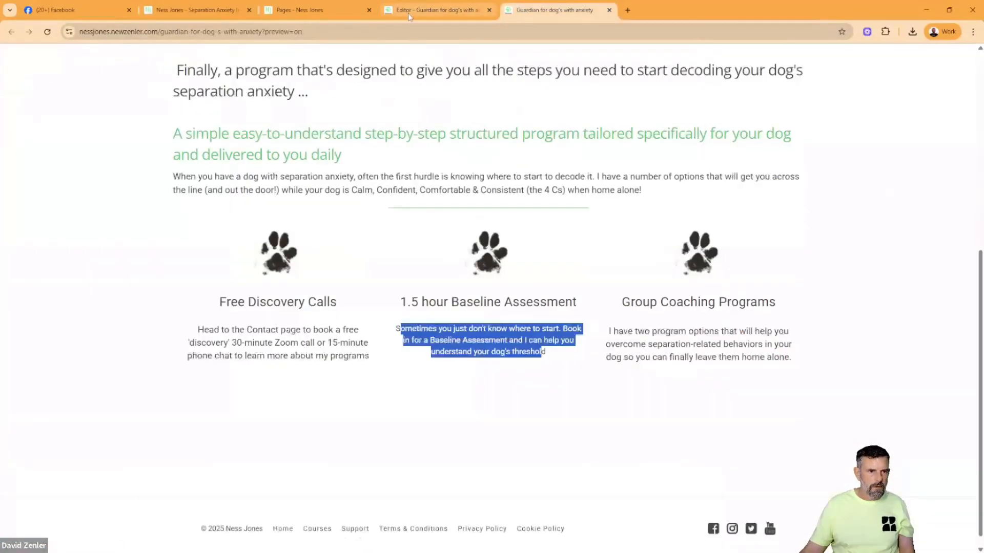
{"action": "left_click", "coordinate": [438, 10]}
{"action": "left_click", "coordinate": [930, 385]}
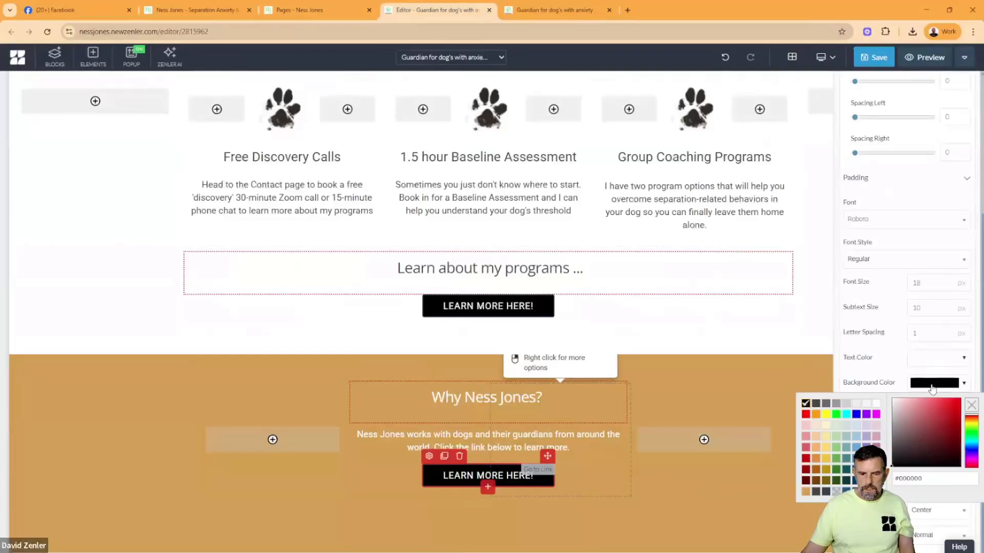
{"action": "left_click", "coordinate": [857, 404]}
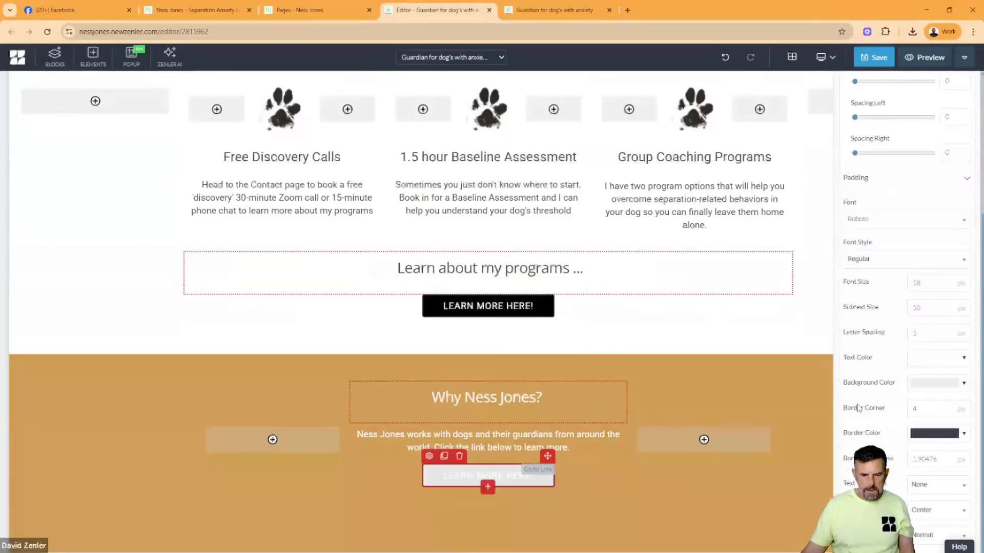
{"action": "left_click", "coordinate": [924, 365]}
{"action": "left_click", "coordinate": [806, 379]}
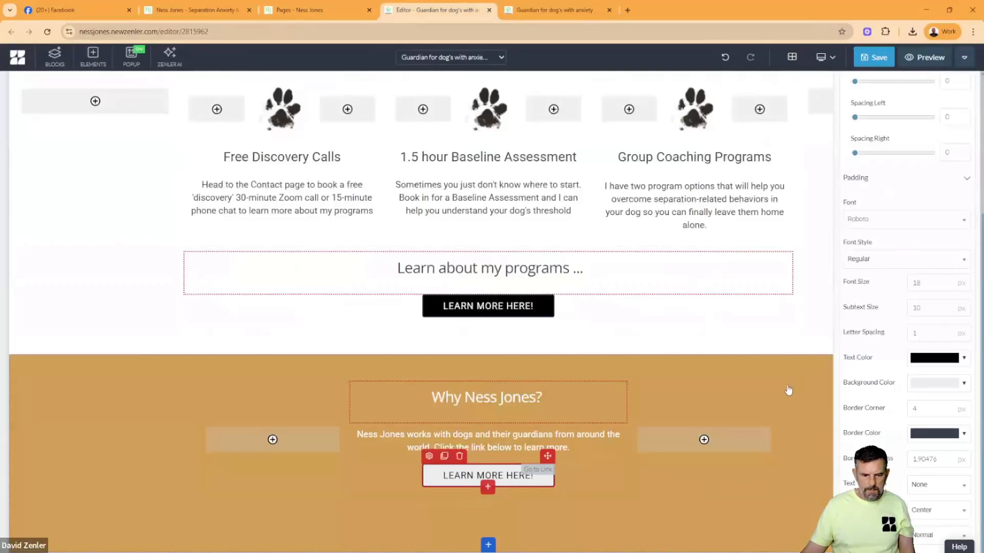
- Change the gold block's button text to "YOUR COACH" and set its top spacing to 16
{"action": "scroll", "coordinate": [874, 193], "scroll_direction": "up", "scroll_amount": 4}
{"action": "left_click", "coordinate": [899, 107]}
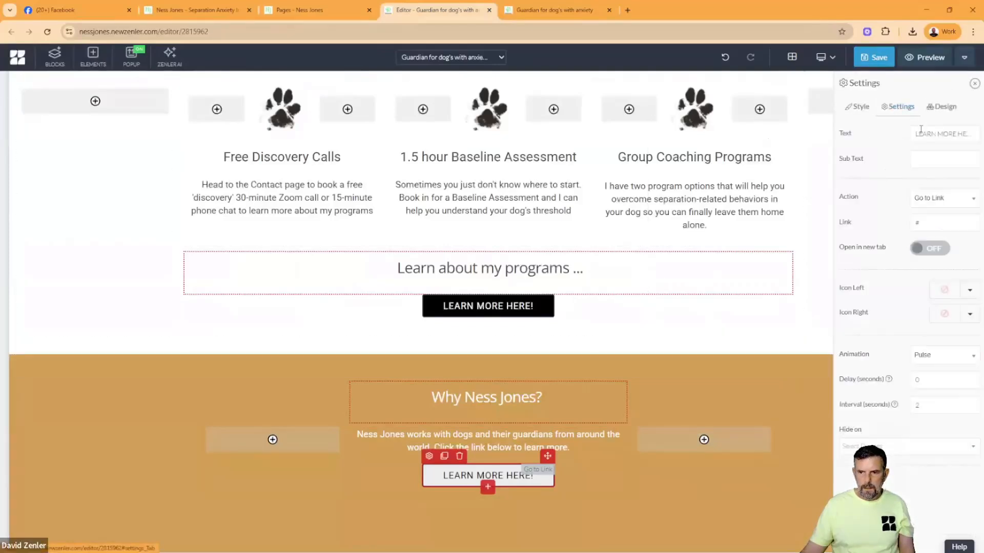
{"action": "triple_click", "coordinate": [919, 134]}
{"action": "type", "text": "YO"}
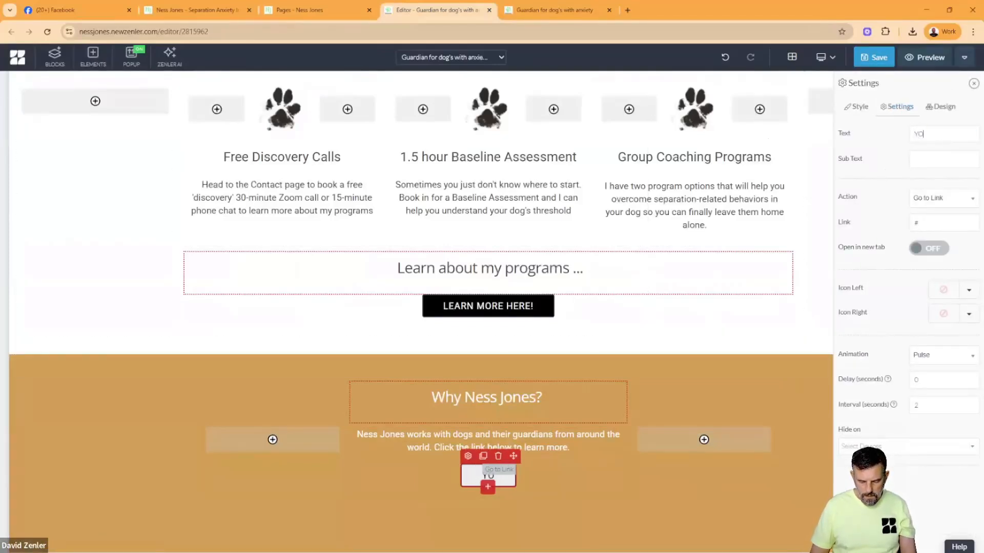
{"action": "type", "text": "UR COACH"}
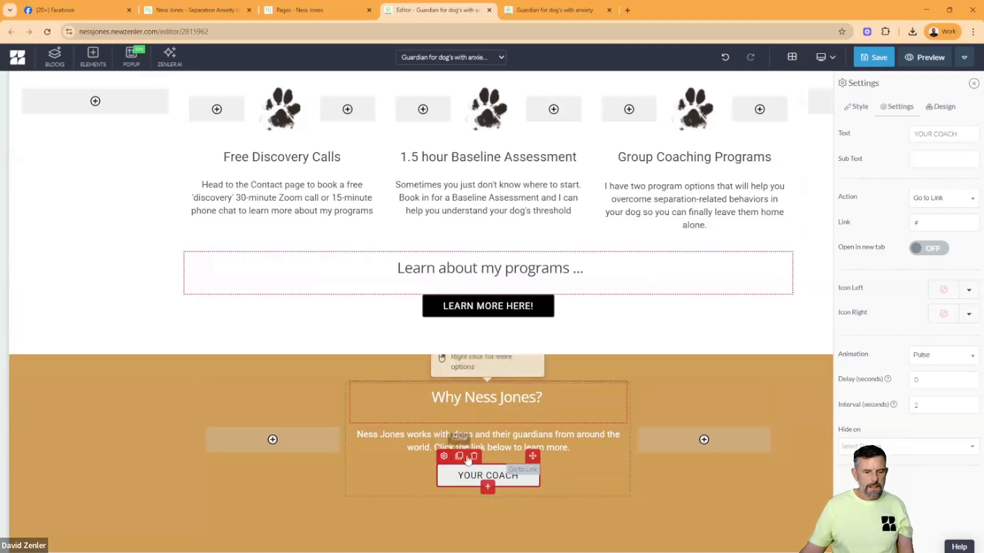
{"action": "left_click", "coordinate": [443, 456]}
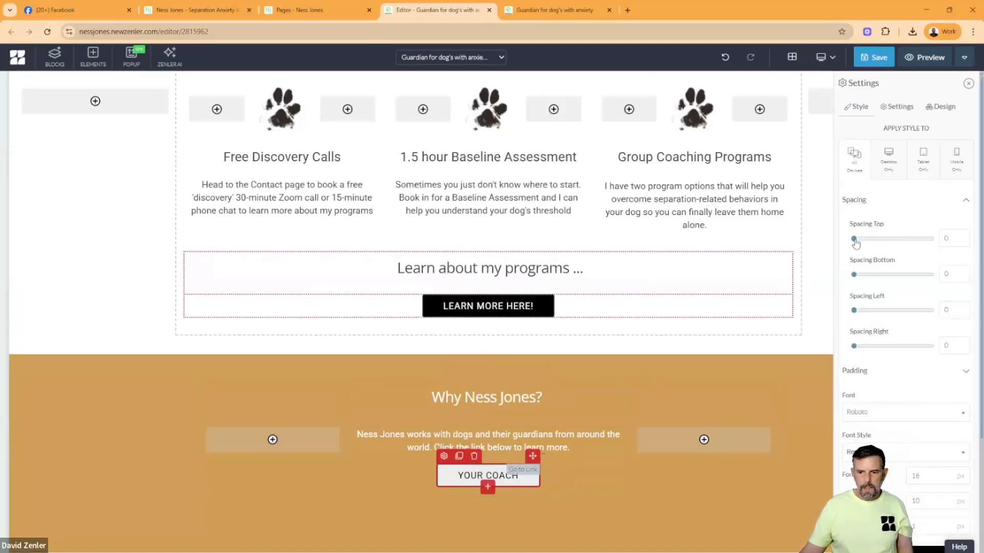
{"action": "mouse_move", "coordinate": [854, 244]}
{"action": "left_mouse_down"}
{"action": "mouse_move", "coordinate": [876, 245]}
{"action": "mouse_move", "coordinate": [866, 246]}
{"action": "left_mouse_up"}
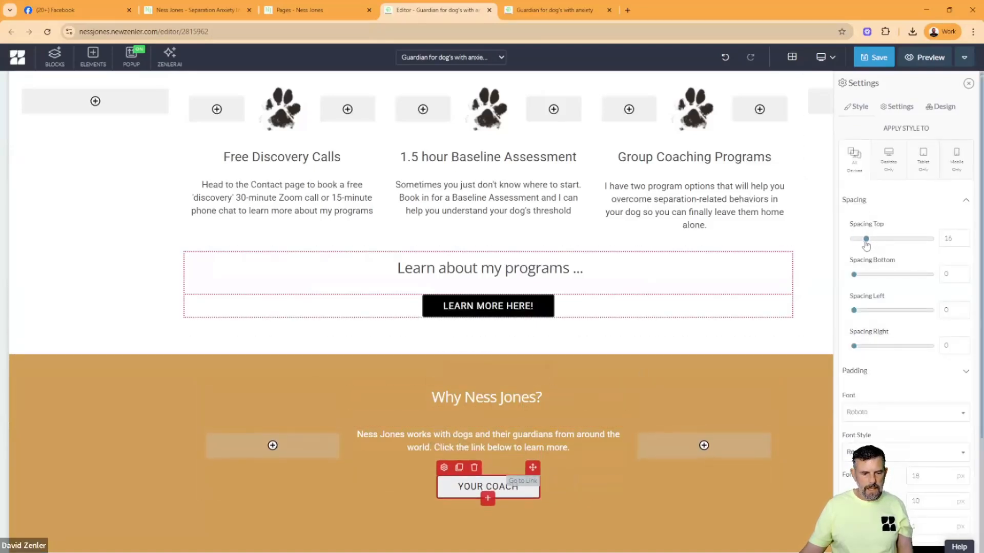
- Examine the original Guardians page below the gold block, from the subscription question through Threshold Assessments and Monthly Membership Subscriptions to the Canine Summit Bundle
{"action": "left_click", "coordinate": [147, 319]}
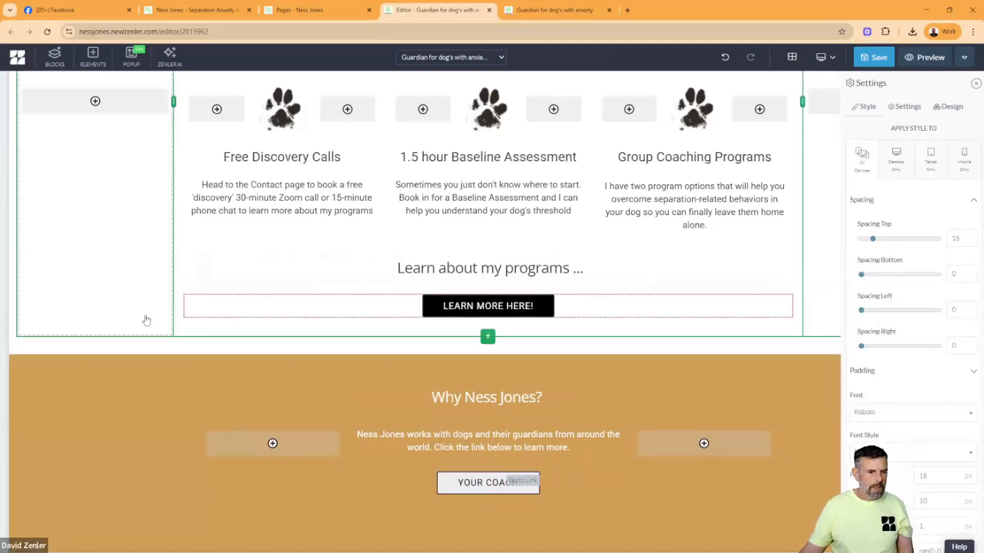
{"action": "left_click", "coordinate": [187, 9]}
{"action": "scroll", "coordinate": [359, 282], "scroll_direction": "down", "scroll_amount": 5}
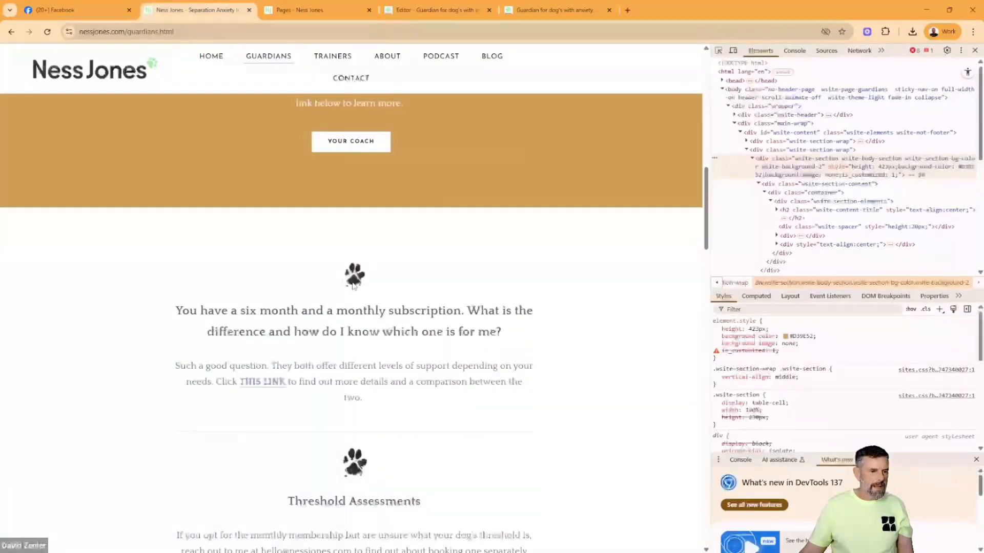
{"action": "scroll", "coordinate": [353, 285], "scroll_direction": "down", "scroll_amount": 10}
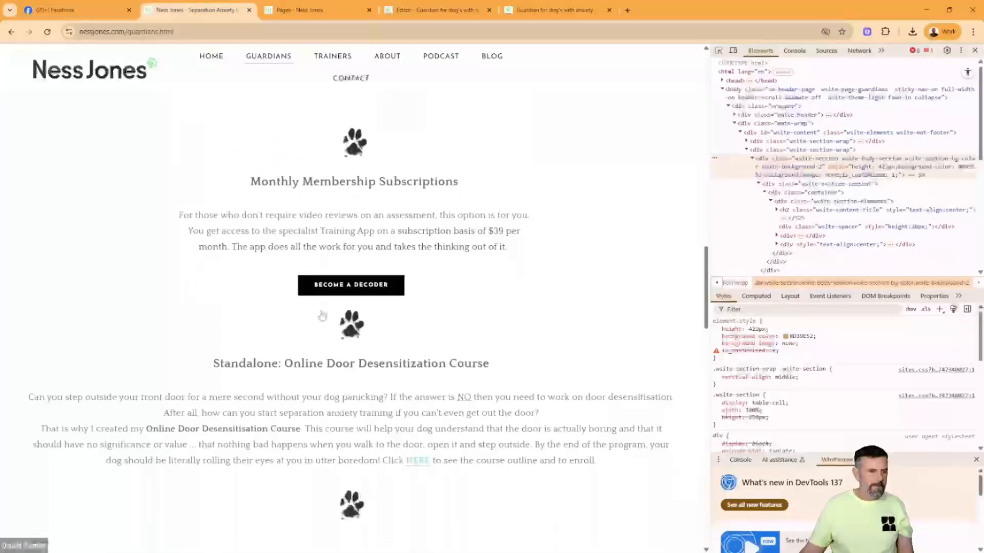
{"action": "scroll", "coordinate": [322, 314], "scroll_direction": "down", "scroll_amount": 6}
{"action": "scroll", "coordinate": [321, 314], "scroll_direction": "up", "scroll_amount": 6}
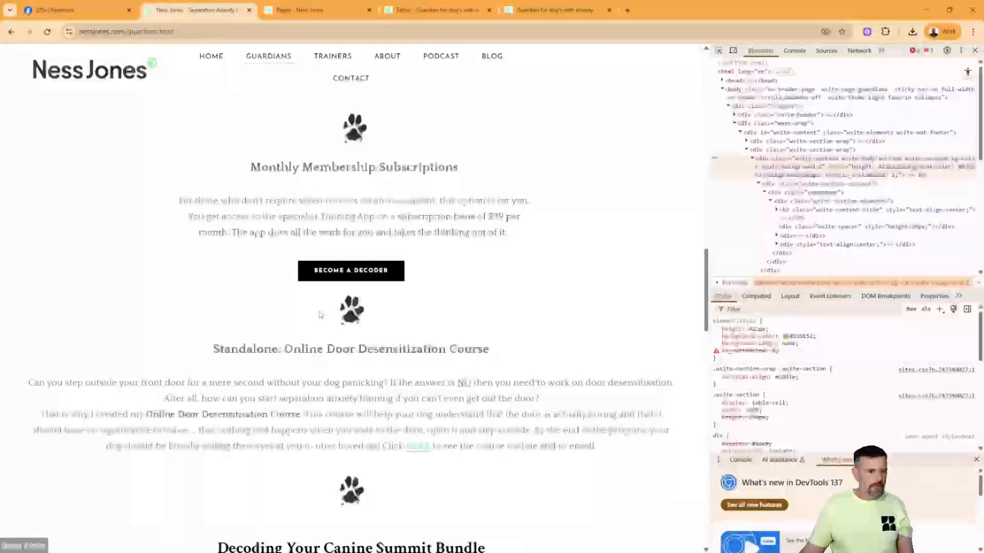
{"action": "scroll", "coordinate": [320, 314], "scroll_direction": "up", "scroll_amount": 1}
{"action": "scroll", "coordinate": [339, 359], "scroll_direction": "down", "scroll_amount": 4}
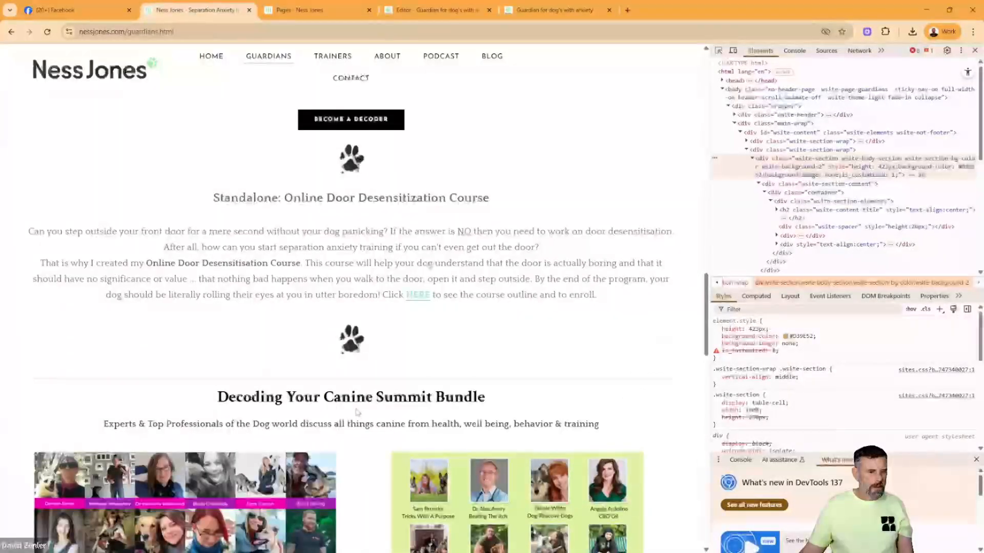
{"action": "scroll", "coordinate": [357, 411], "scroll_direction": "up", "scroll_amount": 10}
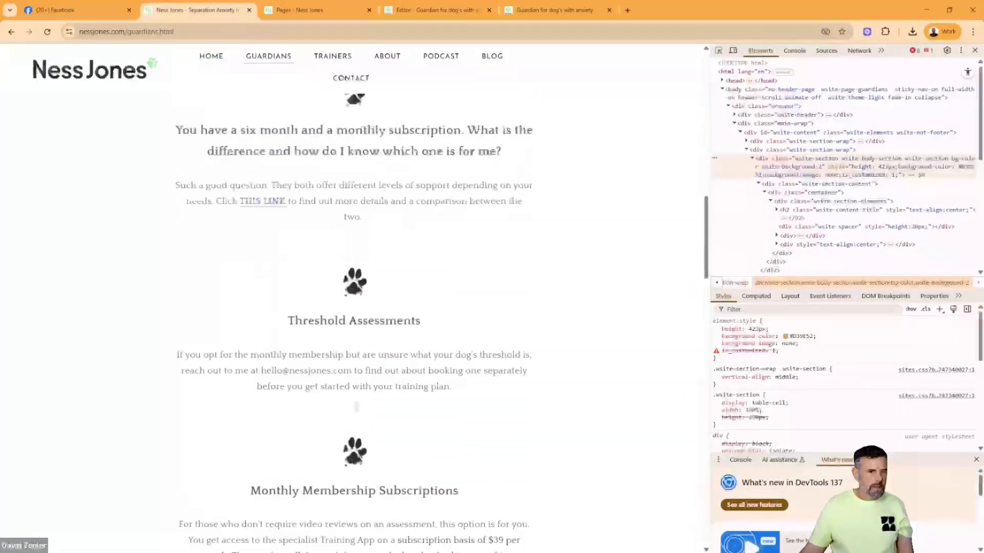
{"action": "scroll", "coordinate": [356, 407], "scroll_direction": "up", "scroll_amount": 3}
{"action": "scroll", "coordinate": [342, 257], "scroll_direction": "down", "scroll_amount": 7}
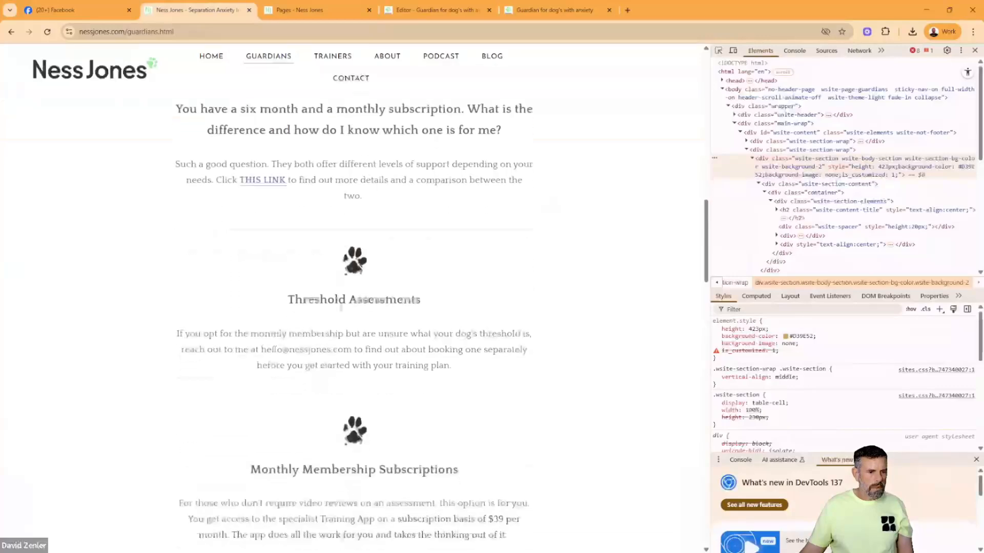
{"action": "scroll", "coordinate": [344, 312], "scroll_direction": "down", "scroll_amount": 3}
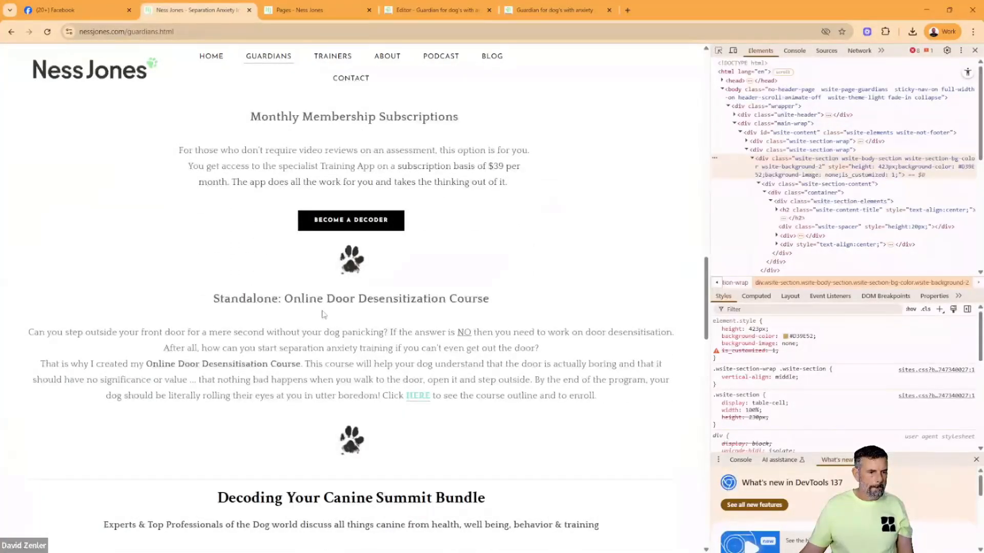
{"action": "scroll", "coordinate": [323, 314], "scroll_direction": "up", "scroll_amount": 5}
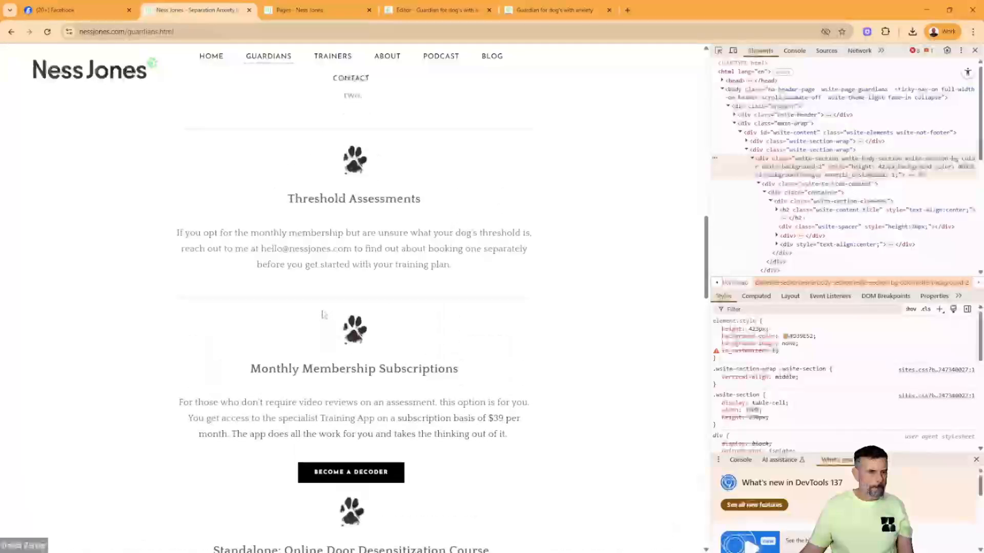
{"action": "scroll", "coordinate": [323, 314], "scroll_direction": "up", "scroll_amount": 6}
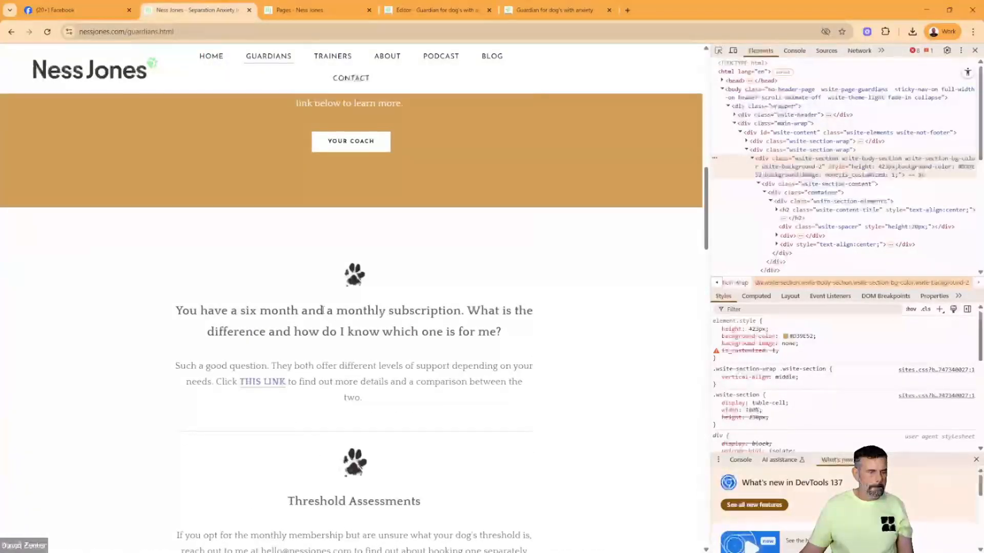
{"action": "scroll", "coordinate": [322, 312], "scroll_direction": "down", "scroll_amount": 3}
{"action": "scroll", "coordinate": [323, 313], "scroll_direction": "up", "scroll_amount": 2}
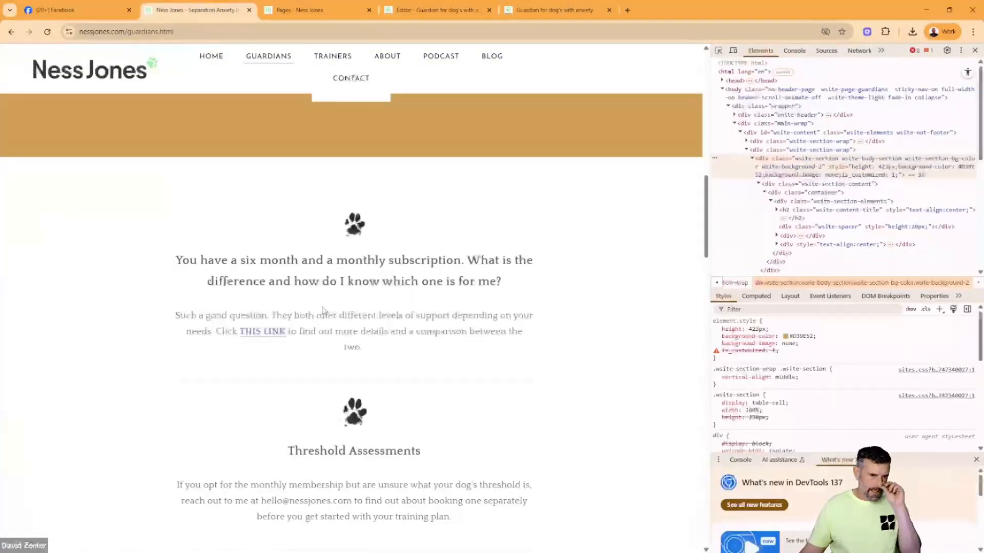
{"action": "scroll", "coordinate": [323, 310], "scroll_direction": "down", "scroll_amount": 1}
{"action": "scroll", "coordinate": [324, 304], "scroll_direction": "down", "scroll_amount": 4}
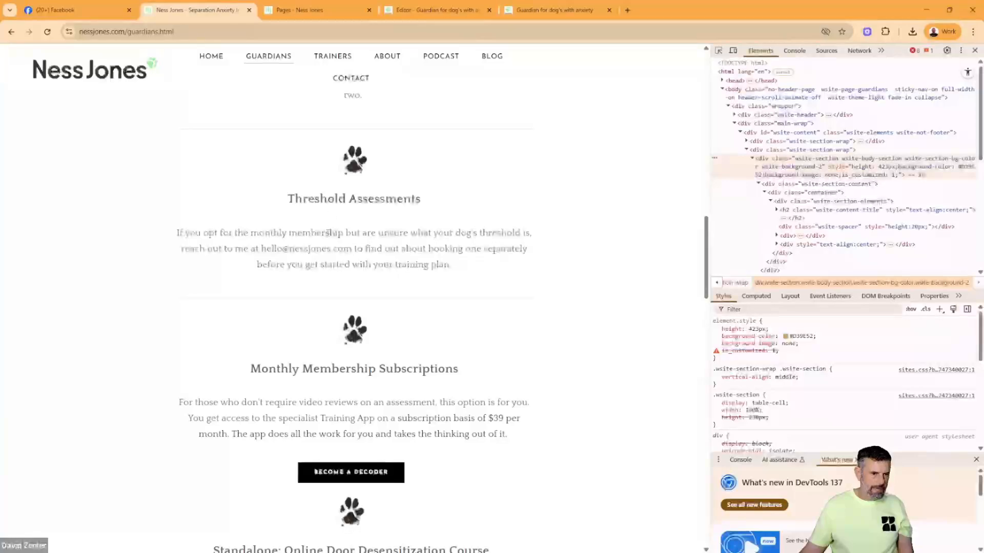
{"action": "scroll", "coordinate": [328, 232], "scroll_direction": "up", "scroll_amount": 3}
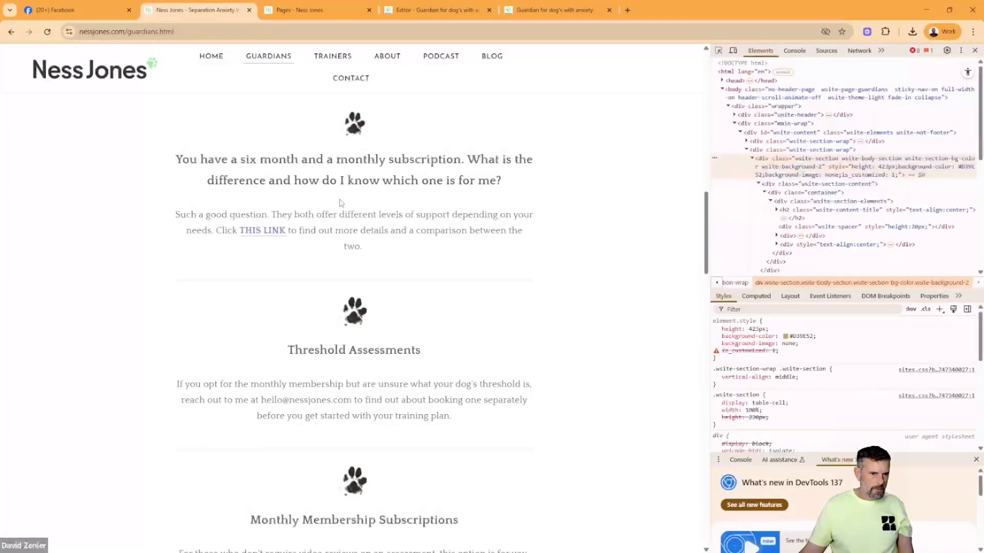
{"action": "scroll", "coordinate": [341, 202], "scroll_direction": "down", "scroll_amount": 7}
{"action": "scroll", "coordinate": [342, 195], "scroll_direction": "up", "scroll_amount": 4}
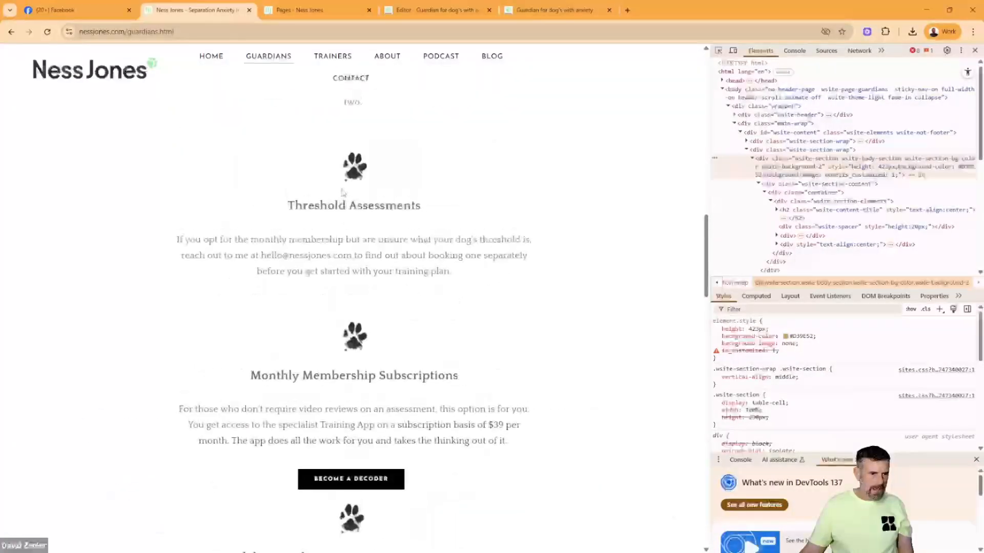
{"action": "scroll", "coordinate": [342, 192], "scroll_direction": "up", "scroll_amount": 4}
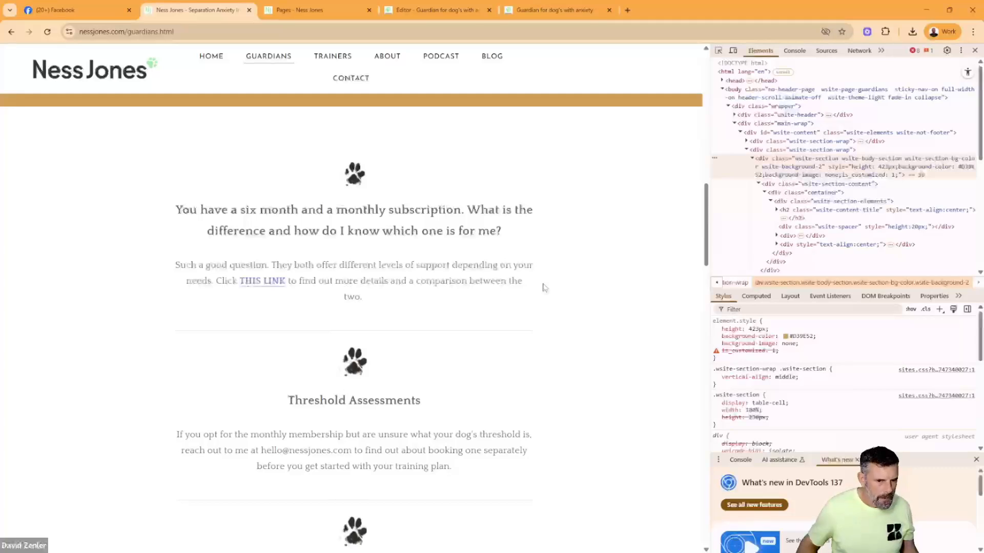
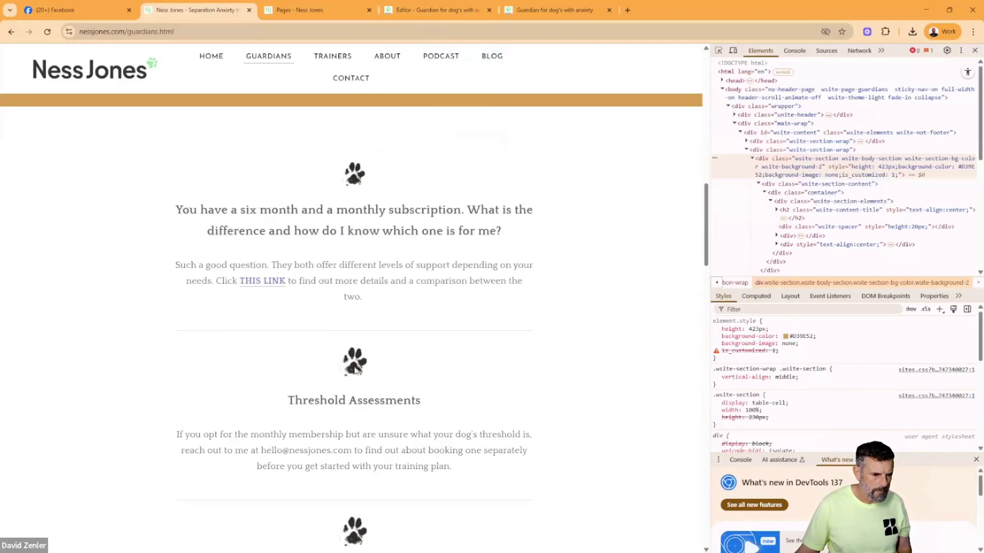
- Examine the original Guardians page's paw-icon sections down to the door desensitization course and summit bundle, and return to the page editor
{"action": "scroll", "coordinate": [461, 353], "scroll_direction": "down", "scroll_amount": 10}
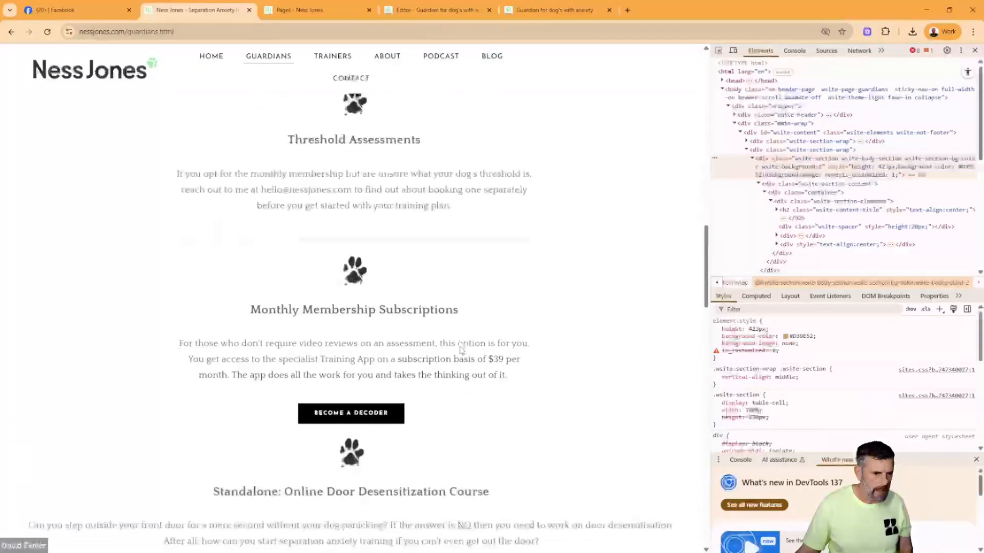
{"action": "scroll", "coordinate": [461, 349], "scroll_direction": "down", "scroll_amount": 2}
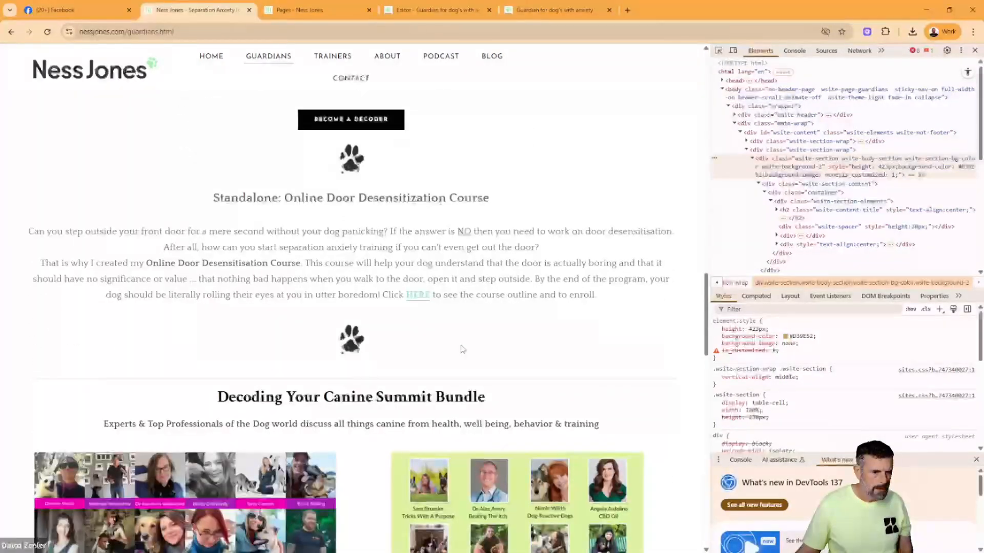
{"action": "scroll", "coordinate": [462, 349], "scroll_direction": "up", "scroll_amount": 2}
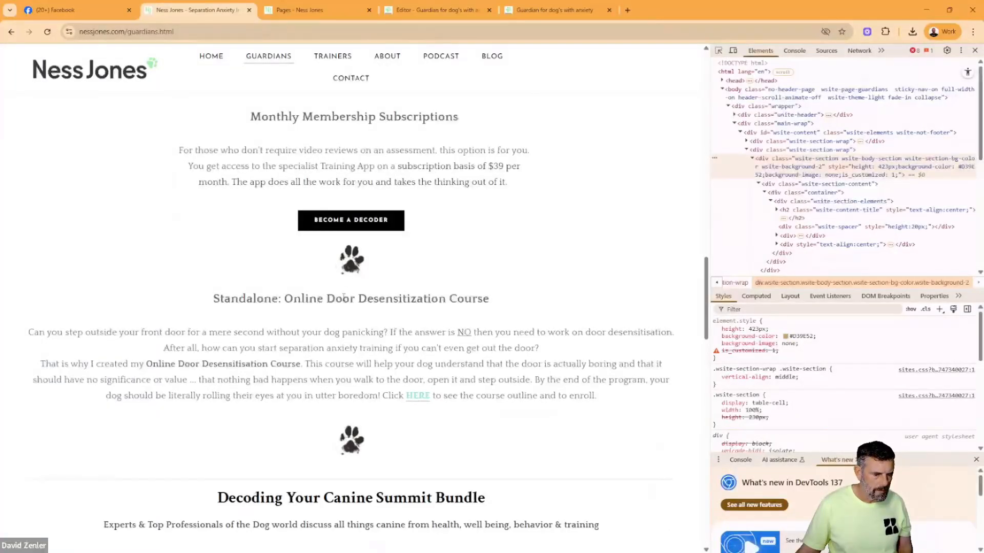
{"action": "scroll", "coordinate": [425, 424], "scroll_direction": "down", "scroll_amount": 2}
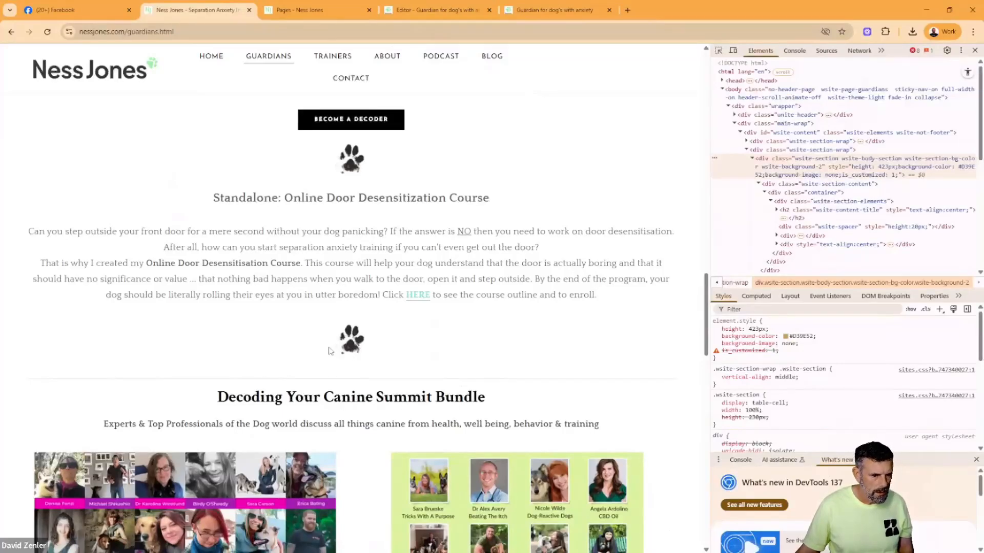
{"action": "scroll", "coordinate": [496, 327], "scroll_direction": "down", "scroll_amount": 10}
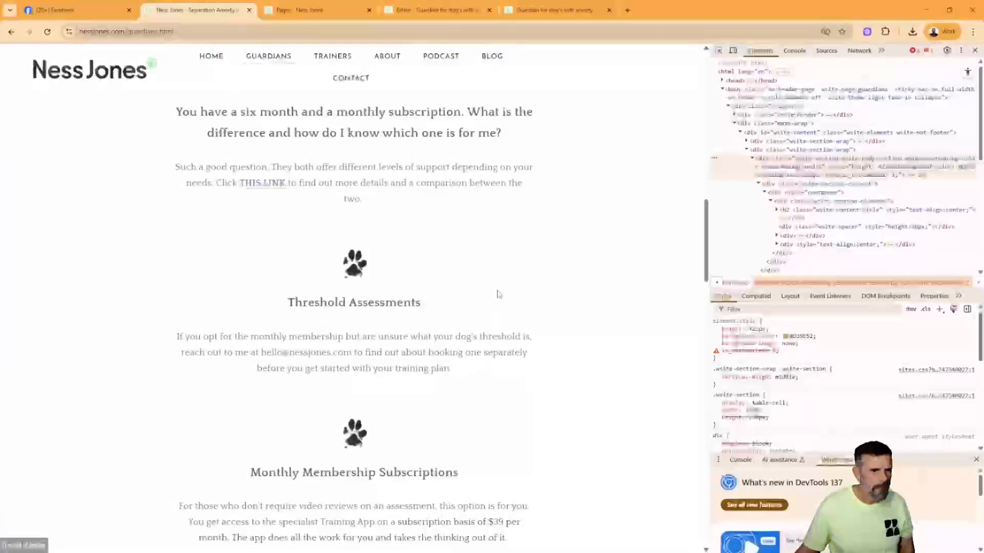
{"action": "scroll", "coordinate": [497, 292], "scroll_direction": "up", "scroll_amount": 4}
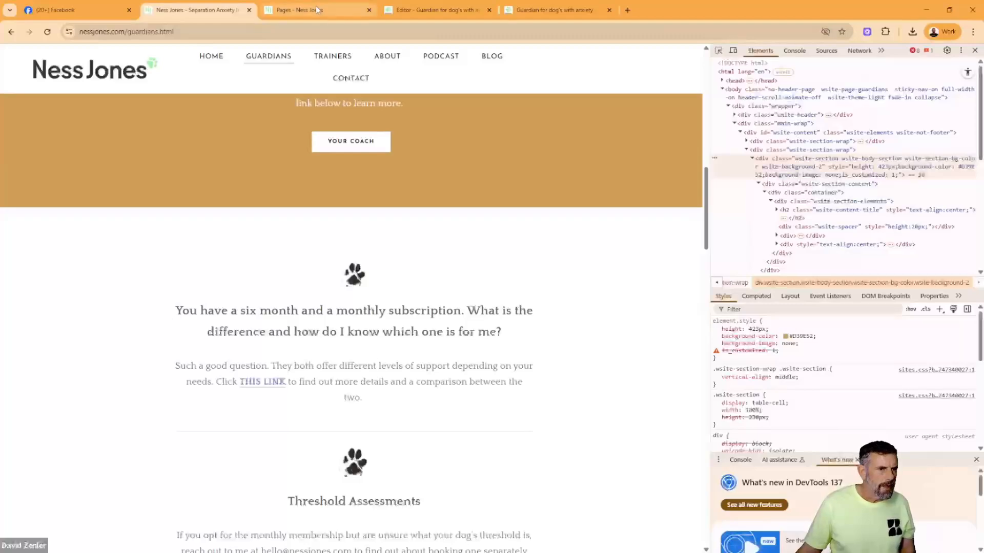
{"action": "left_click", "coordinate": [528, 9]}
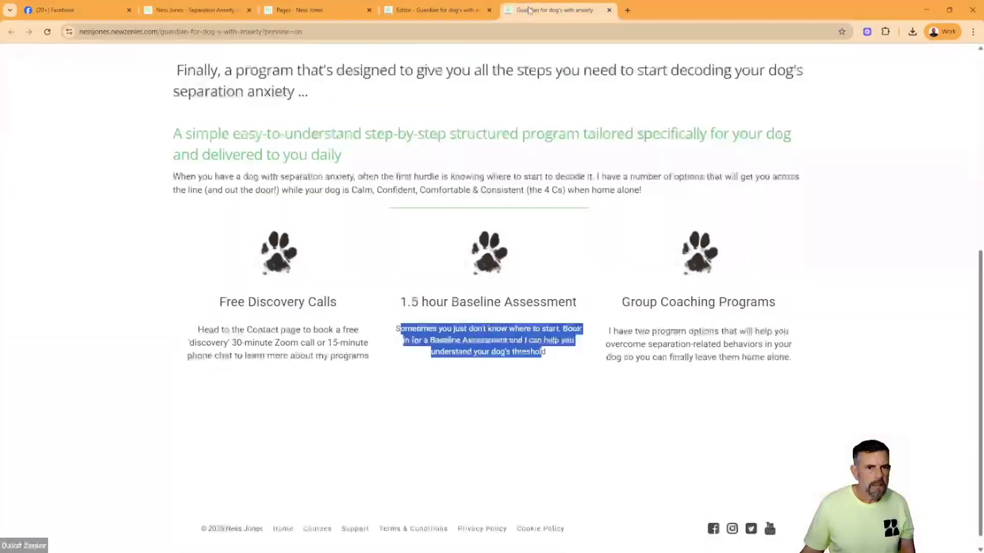
{"action": "left_click", "coordinate": [428, 16]}
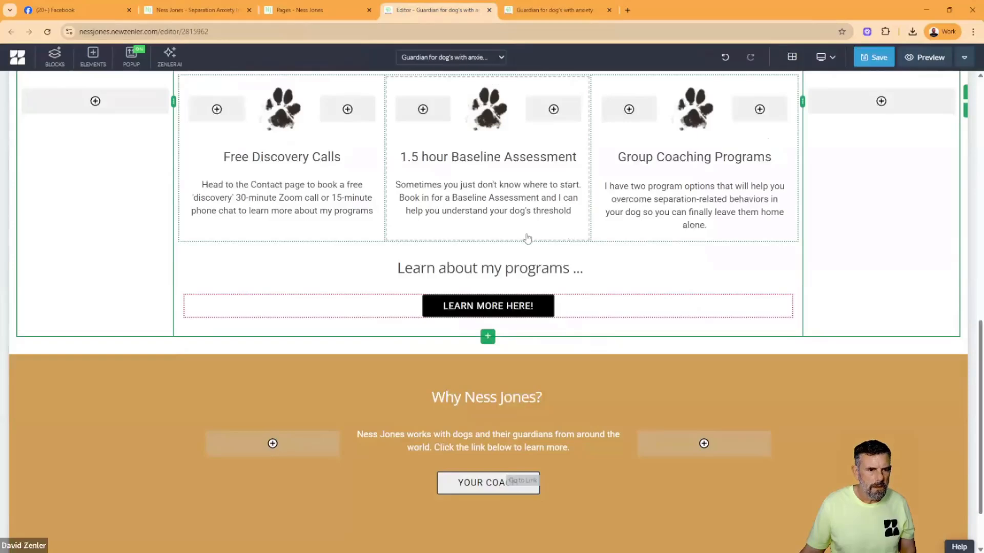
- Add a blank block below the gold block and insert a row of three equal columns in it
{"action": "scroll", "coordinate": [527, 238], "scroll_direction": "up", "scroll_amount": 3}
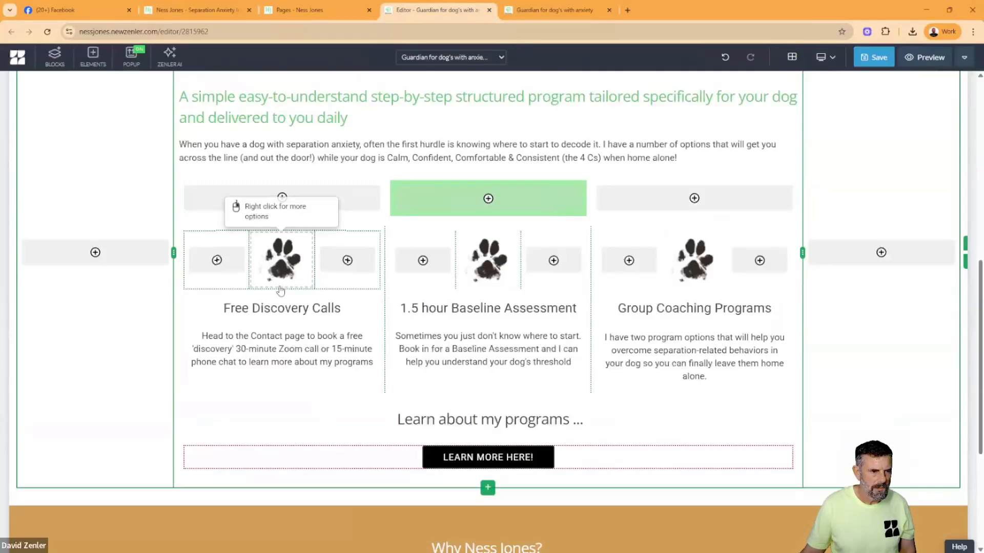
{"action": "scroll", "coordinate": [280, 290], "scroll_direction": "down", "scroll_amount": 5}
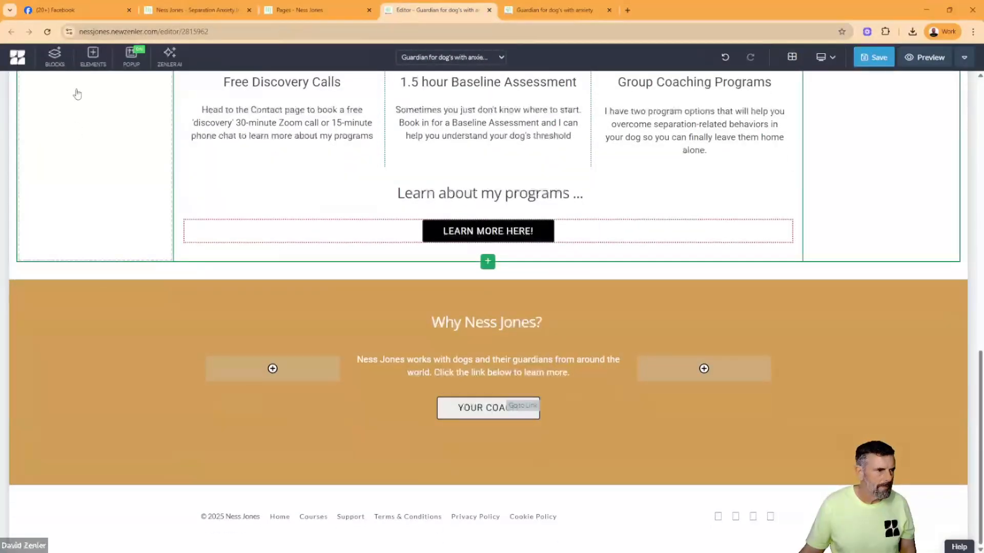
{"action": "left_click", "coordinate": [55, 56]}
{"action": "left_click_drag", "start_coordinate": [61, 193], "coordinate": [487, 520]}
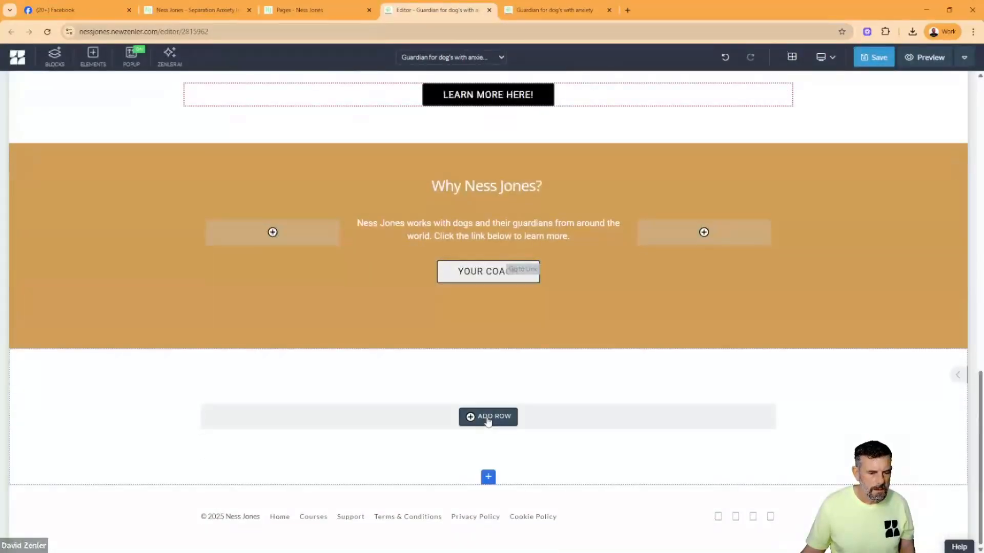
{"action": "left_click", "coordinate": [488, 417]}
{"action": "left_click", "coordinate": [336, 233]}
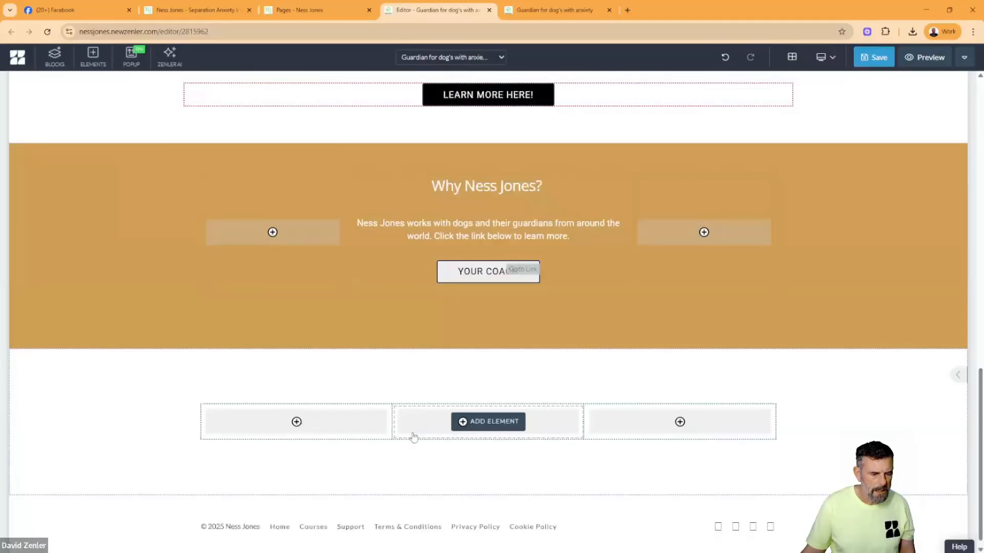
- Nest a row of three equal columns in the middle column and place the 62 x 64 paw image in its centre
{"action": "left_click", "coordinate": [481, 425]}
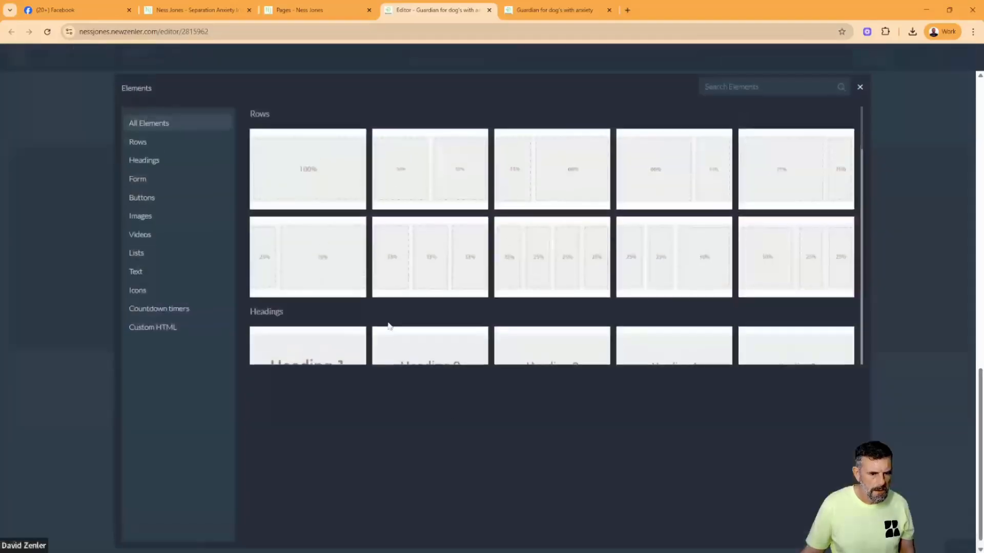
{"action": "left_click", "coordinate": [428, 281]}
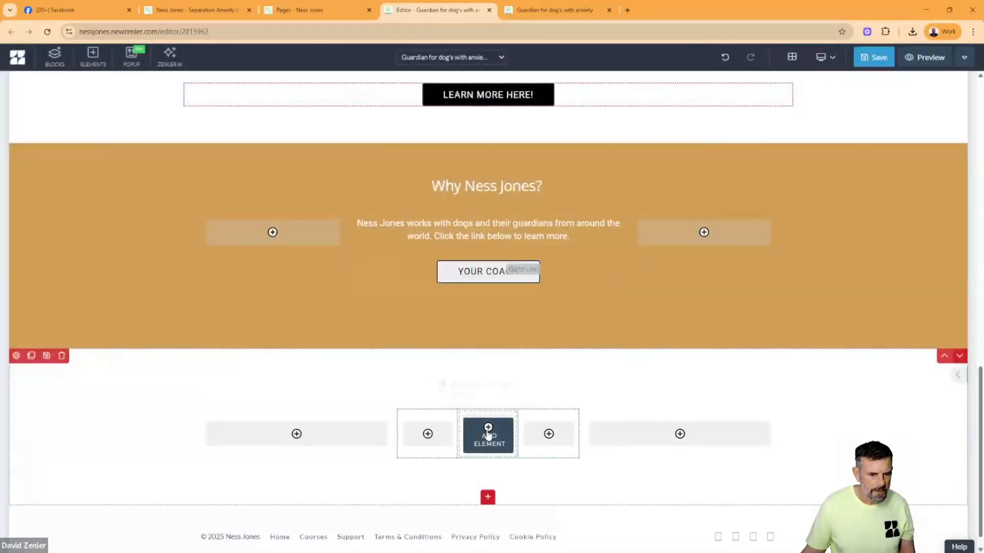
{"action": "left_click", "coordinate": [487, 431]}
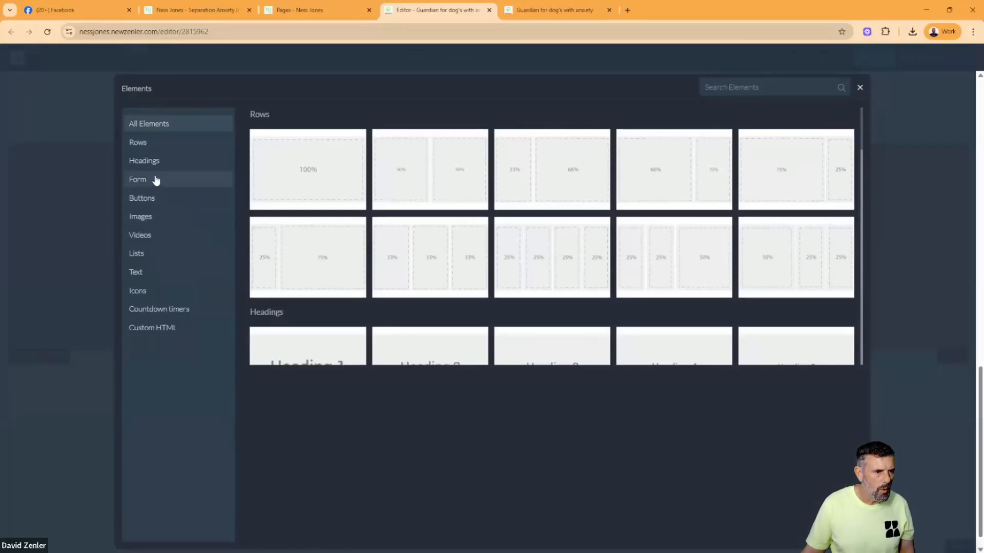
{"action": "left_click", "coordinate": [158, 222]}
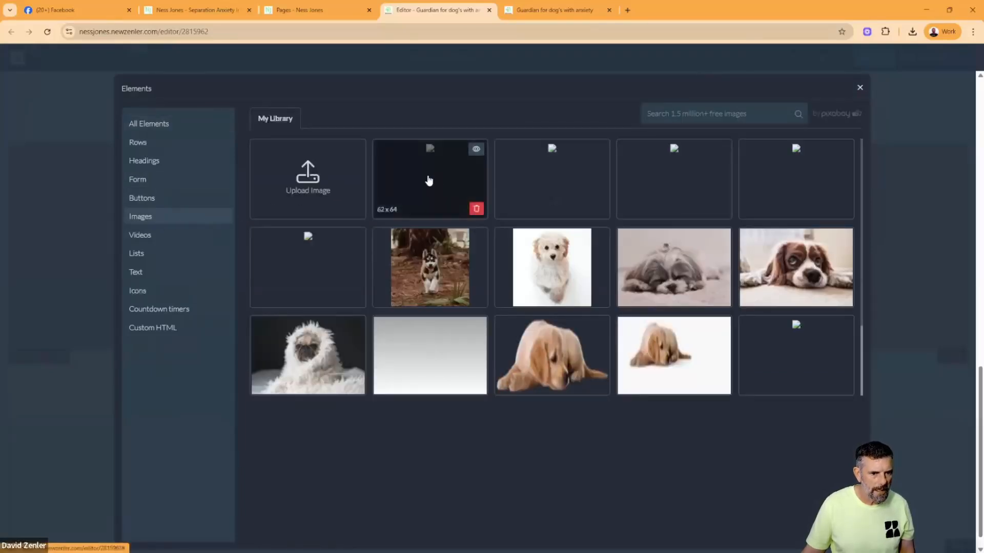
{"action": "left_click", "coordinate": [430, 180]}
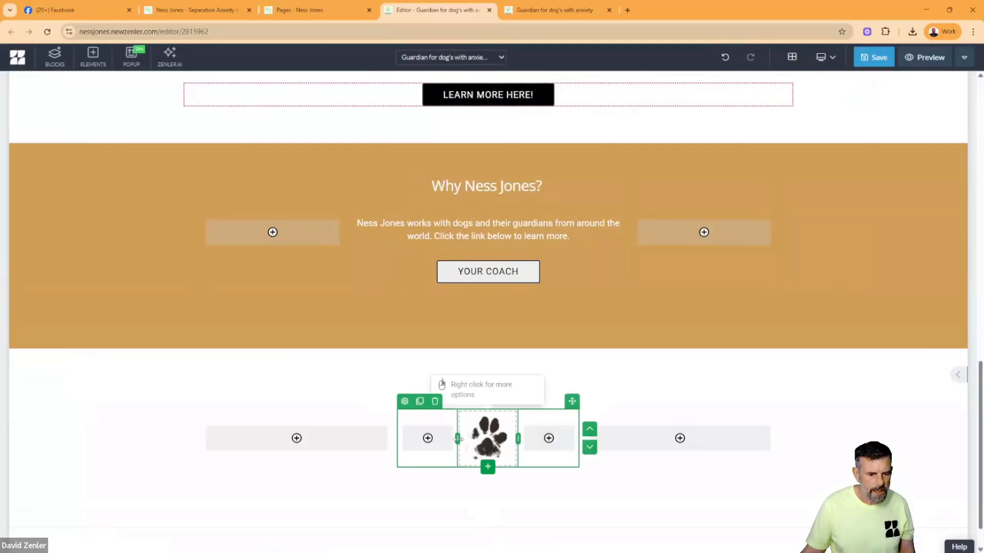
{"action": "left_click_drag", "start_coordinate": [457, 438], "coordinate": [441, 438]}
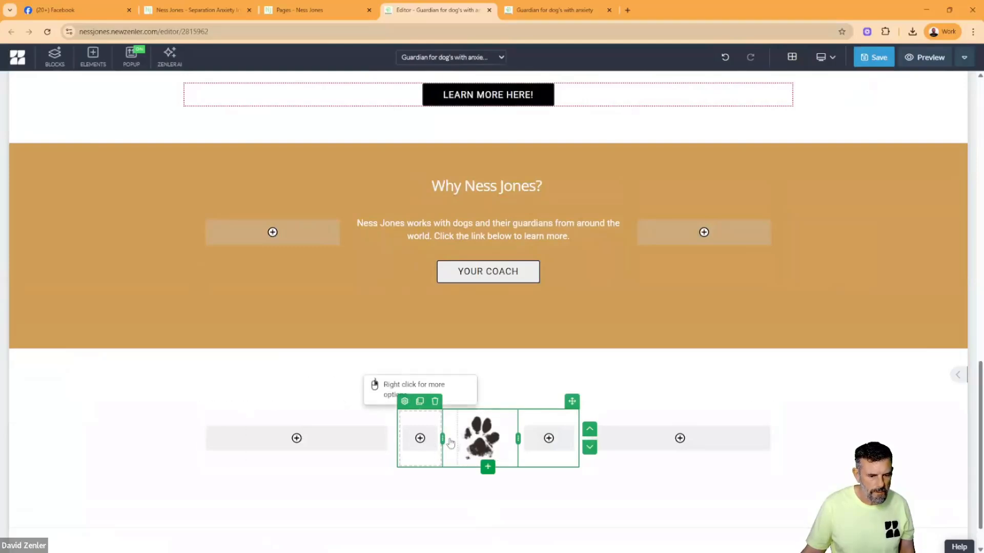
{"action": "left_click", "coordinate": [488, 469]}
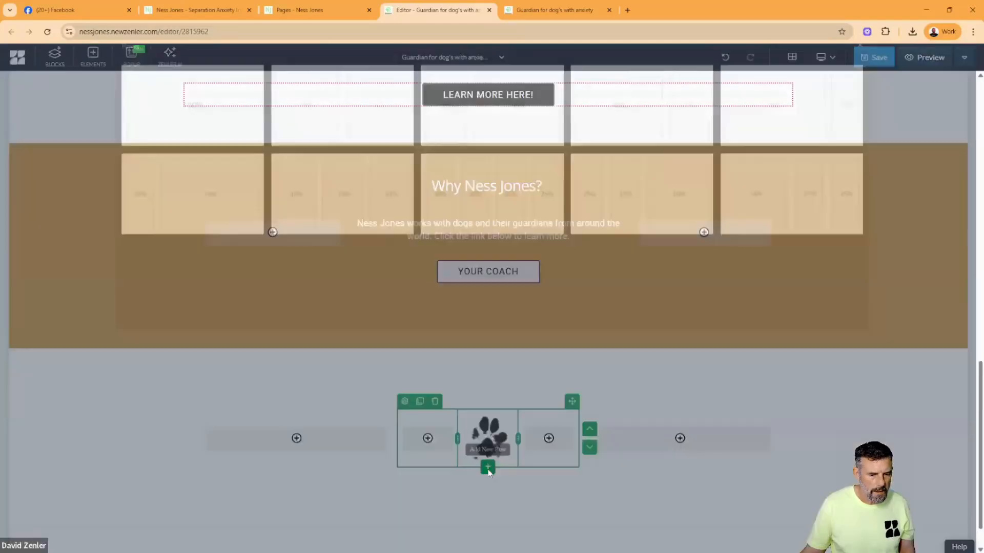
{"action": "left_click", "coordinate": [205, 164]}
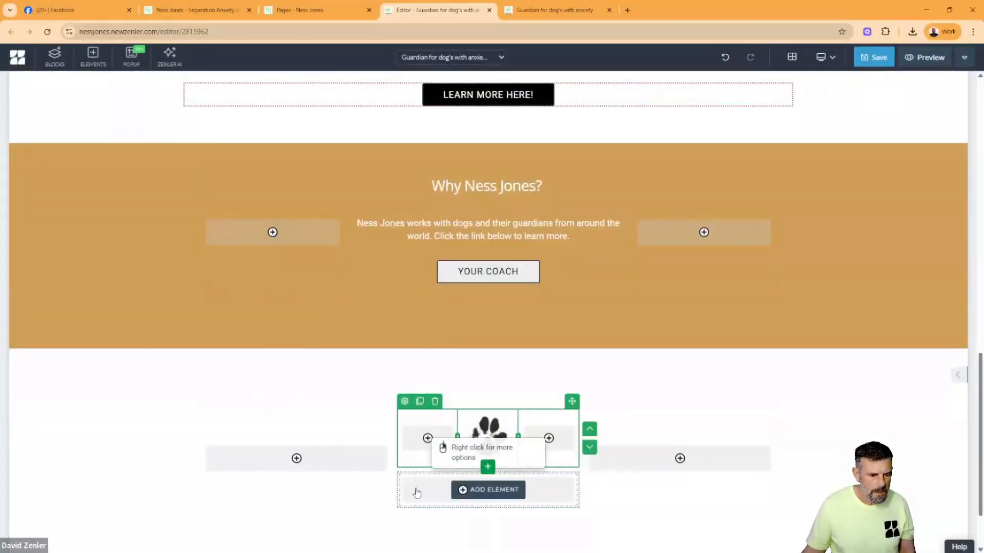
{"action": "left_click", "coordinate": [417, 492]}
{"action": "left_click", "coordinate": [859, 89]}
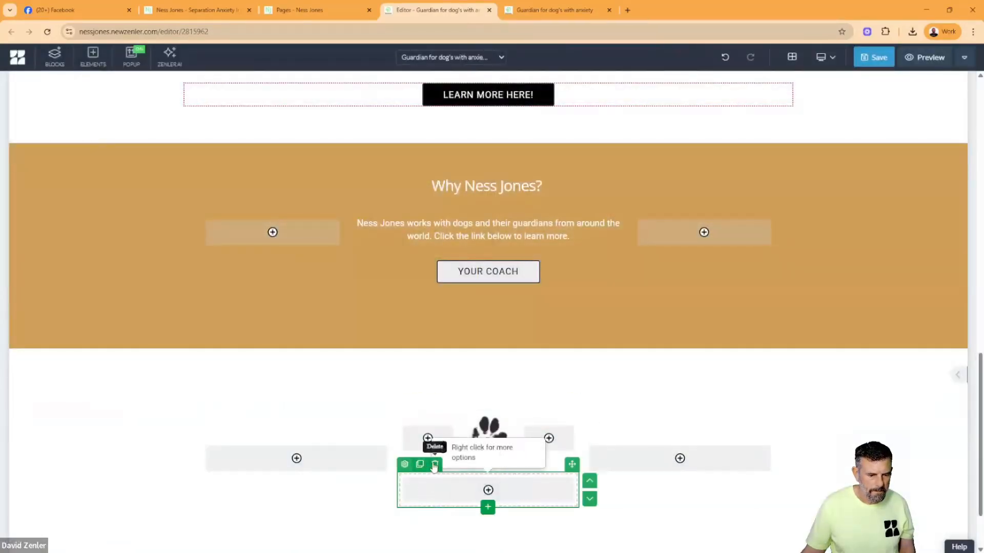
{"action": "left_click", "coordinate": [435, 465]}
{"action": "left_click", "coordinate": [510, 168]}
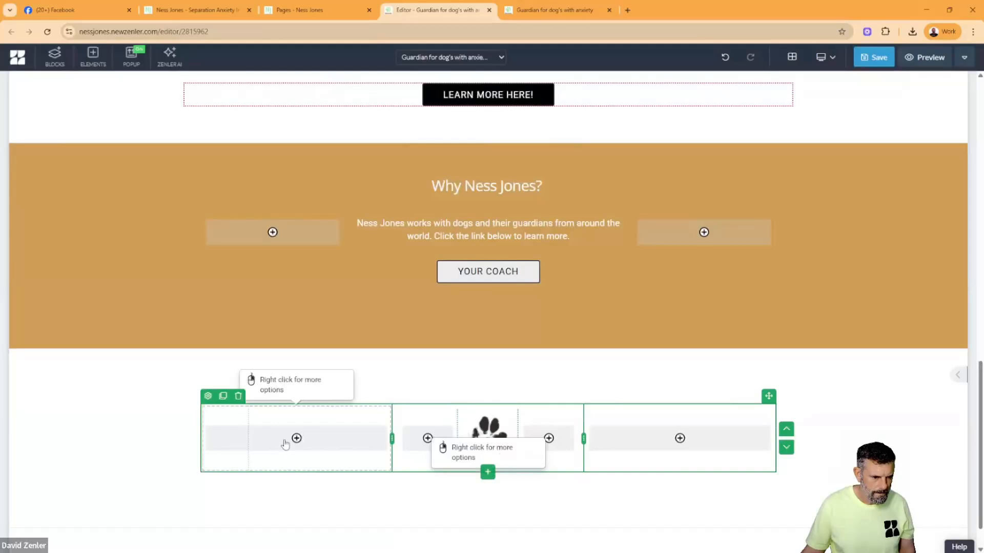
- Widen the new block's middle column on both sides and narrow the nested column around the paw image, keeping the paw centred
{"action": "left_click_drag", "start_coordinate": [286, 445], "coordinate": [319, 444]}
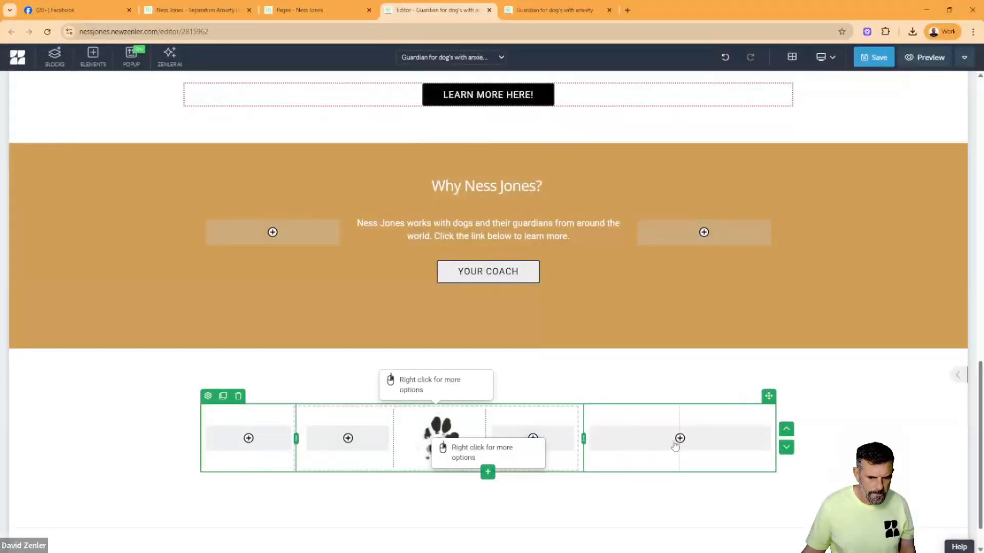
{"action": "left_click_drag", "start_coordinate": [676, 445], "coordinate": [675, 445]}
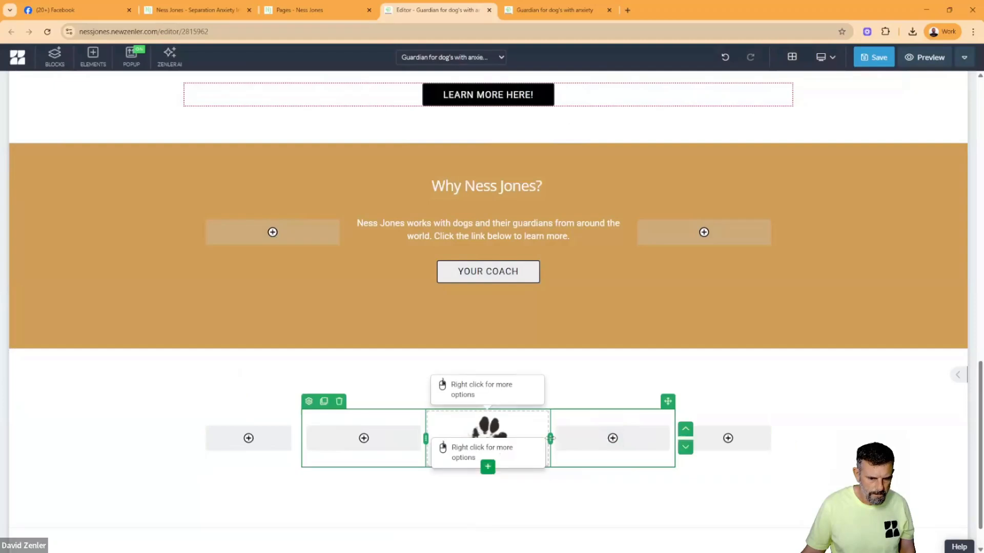
{"action": "left_click_drag", "start_coordinate": [528, 442], "coordinate": [523, 442]}
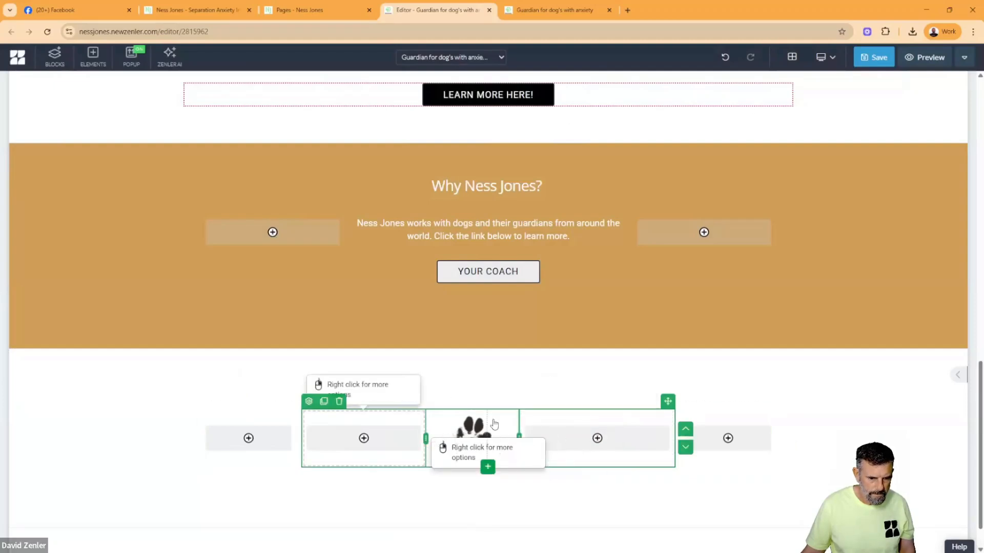
{"action": "left_click_drag", "start_coordinate": [494, 424], "coordinate": [472, 429]}
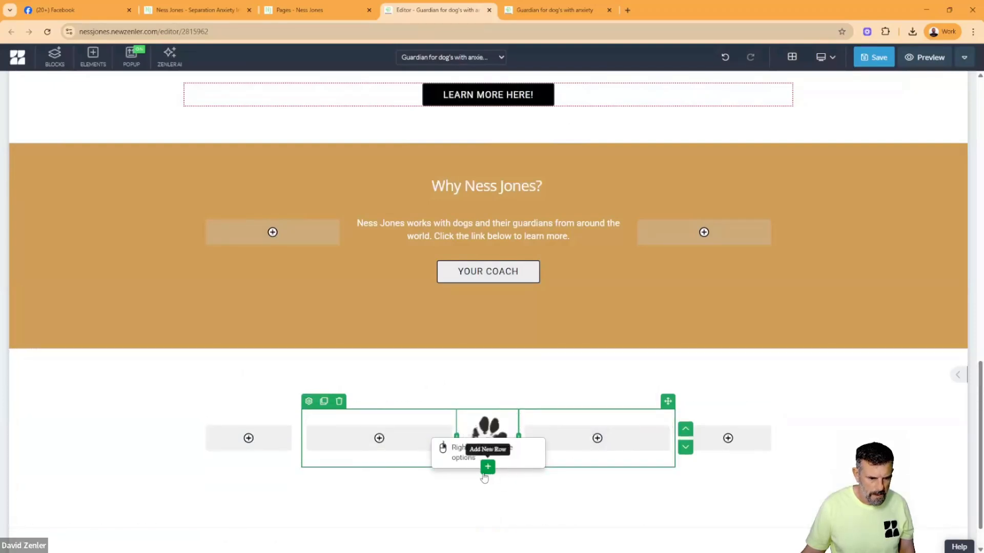
- Add a 100% single-column row beneath the paw row inside the middle column and save the page
{"action": "left_click", "coordinate": [297, 471]}
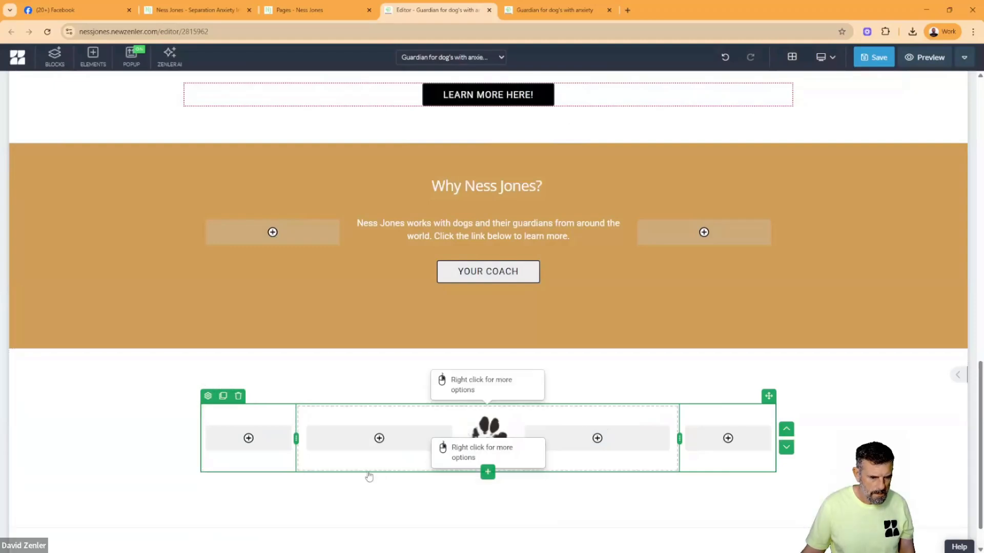
{"action": "left_click", "coordinate": [572, 464]}
{"action": "left_click", "coordinate": [488, 467]}
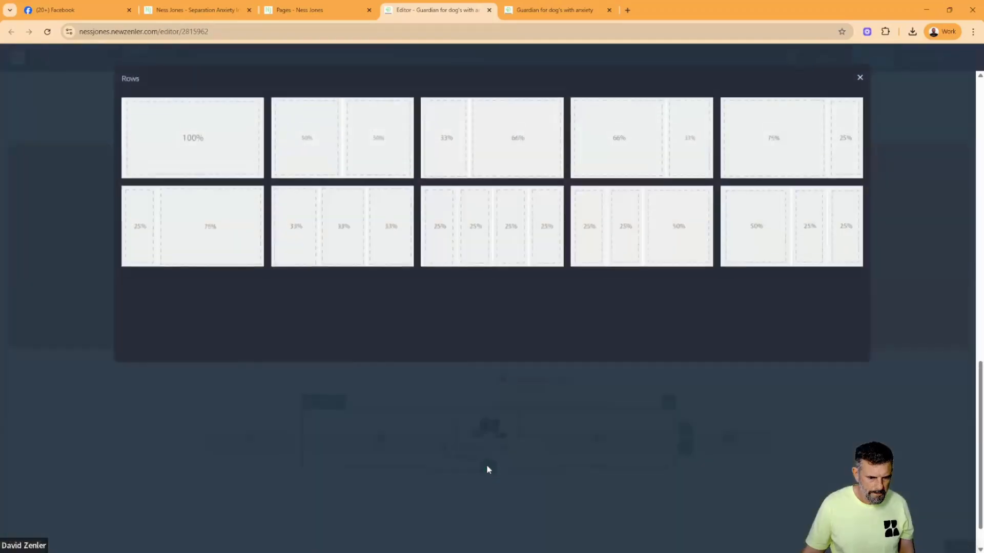
{"action": "left_click", "coordinate": [213, 159]}
{"action": "scroll", "coordinate": [640, 339], "scroll_direction": "down", "scroll_amount": 2}
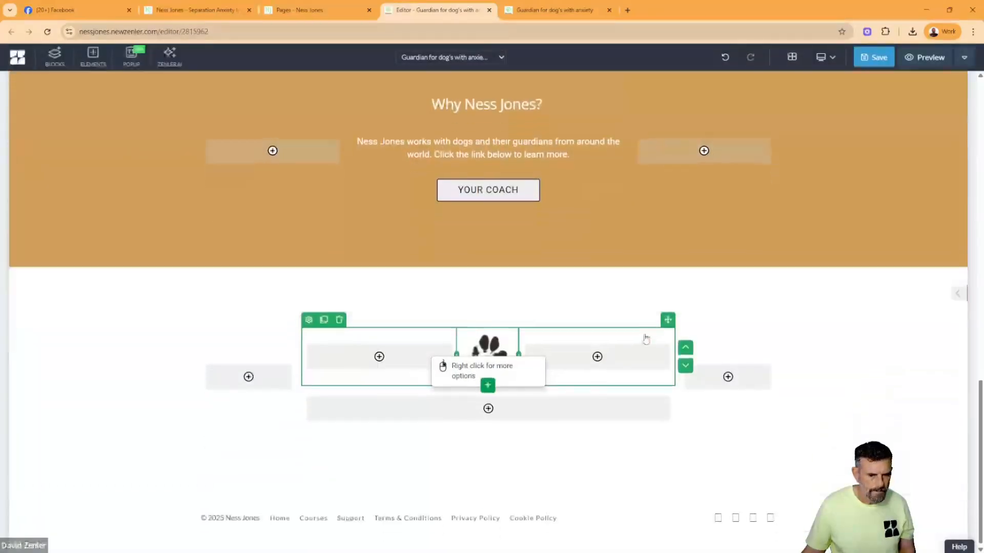
{"action": "left_click", "coordinate": [840, 416]}
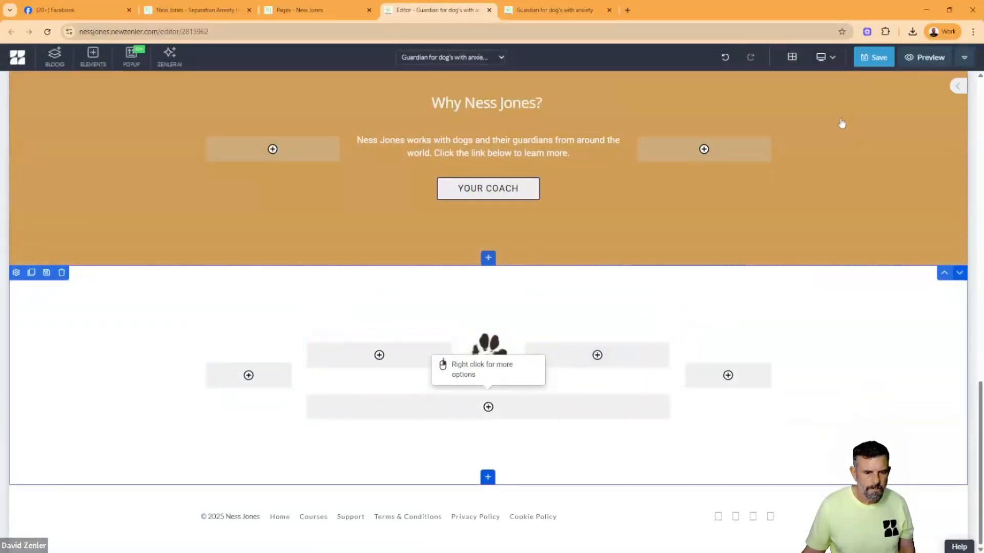
{"action": "left_click", "coordinate": [864, 63]}
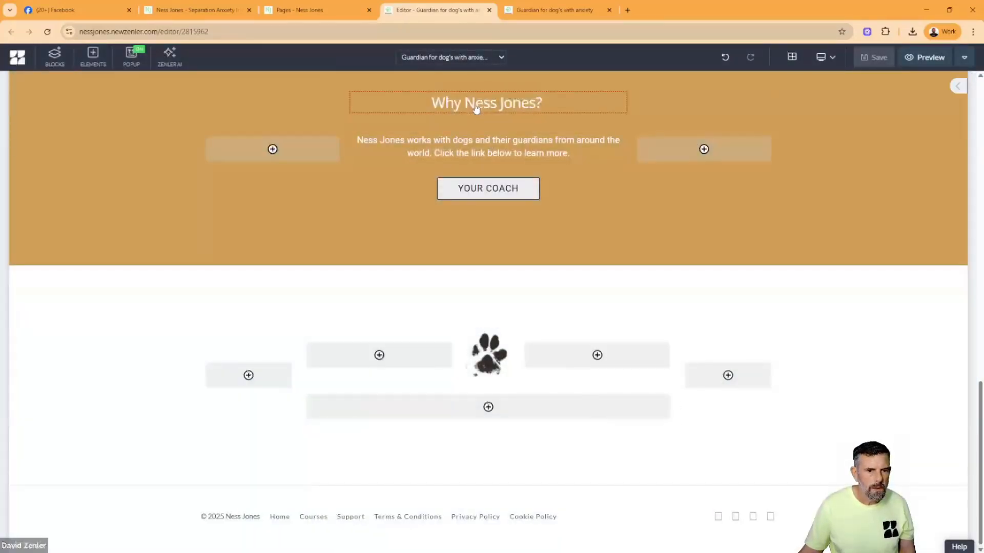
- Clone the gold block's heading and paragraph and move both copies into the single-column row below the paw
{"action": "left_click", "coordinate": [383, 104]}
{"action": "left_click", "coordinate": [372, 85]}
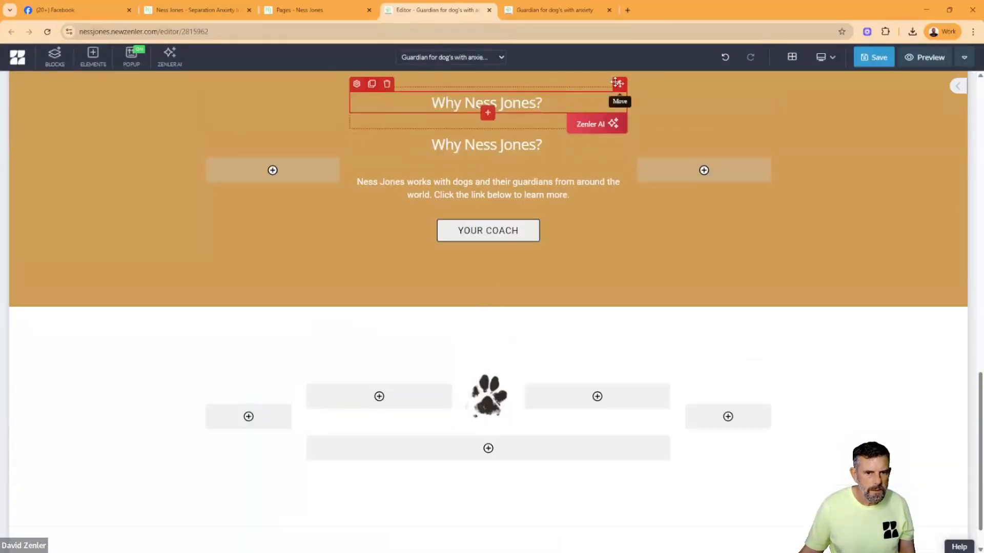
{"action": "left_click_drag", "start_coordinate": [617, 83], "coordinate": [477, 443]}
{"action": "left_click", "coordinate": [418, 149]}
{"action": "left_click", "coordinate": [372, 126]}
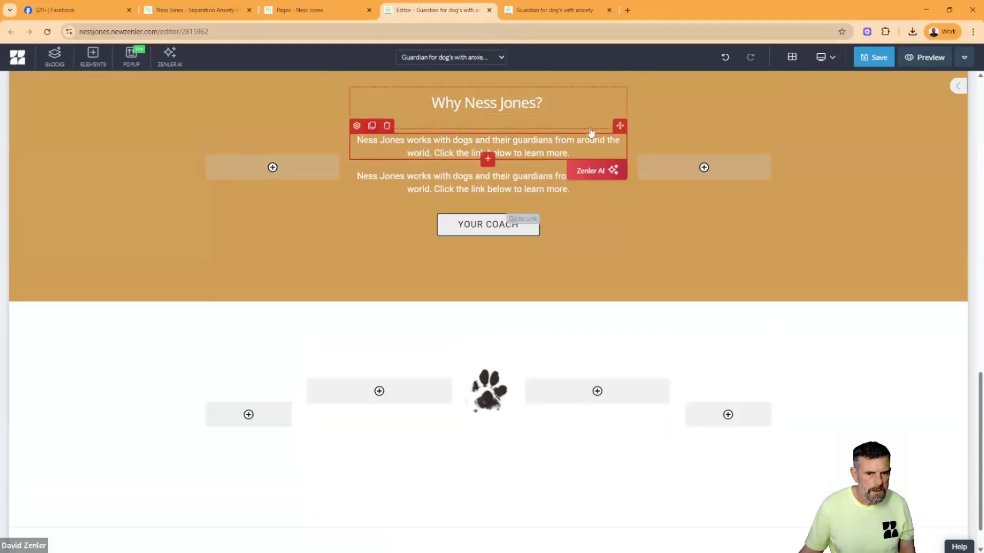
{"action": "left_click_drag", "start_coordinate": [618, 126], "coordinate": [481, 464]}
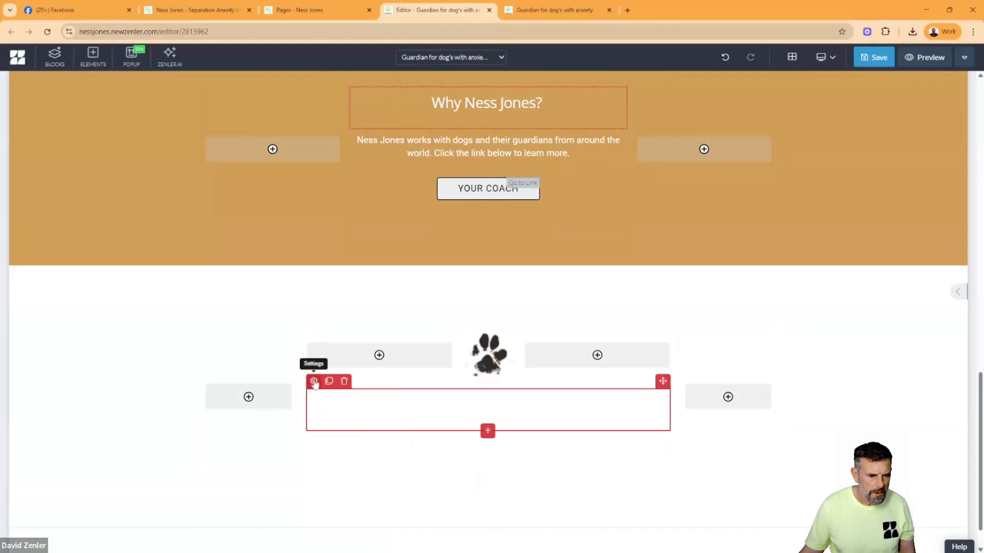
- Set the font colour of the copied heading below the paw image to black
{"action": "left_click", "coordinate": [178, 8]}
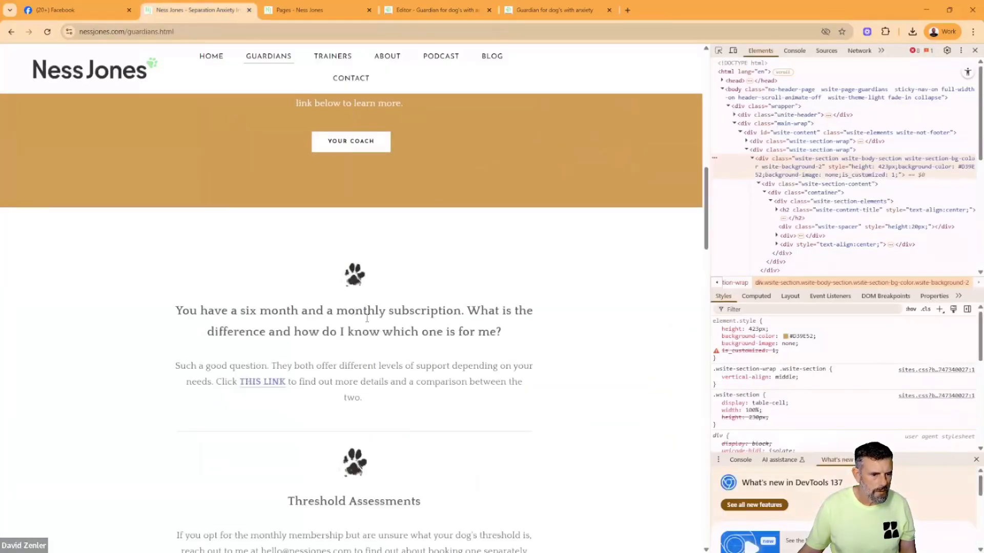
{"action": "left_click", "coordinate": [435, 9]}
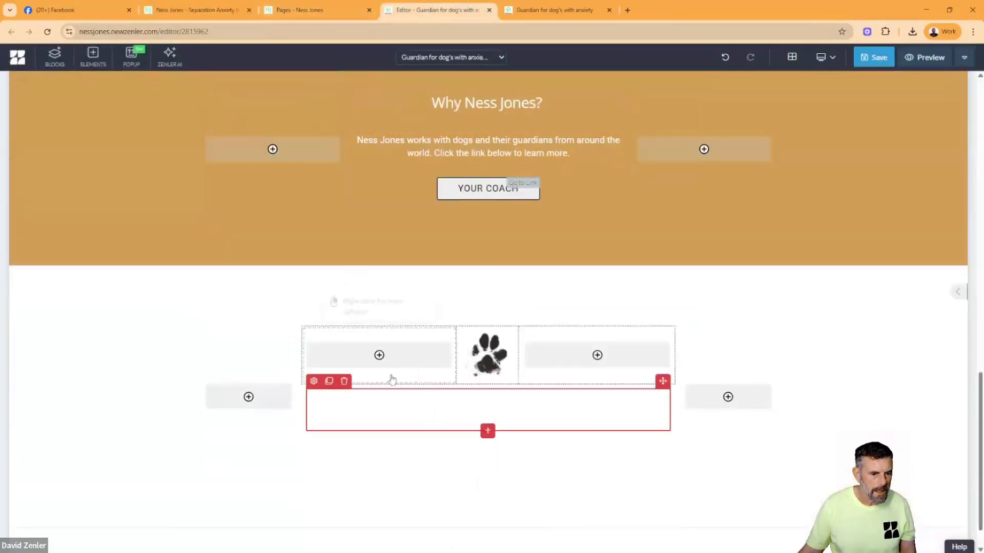
{"action": "left_click", "coordinate": [315, 382]}
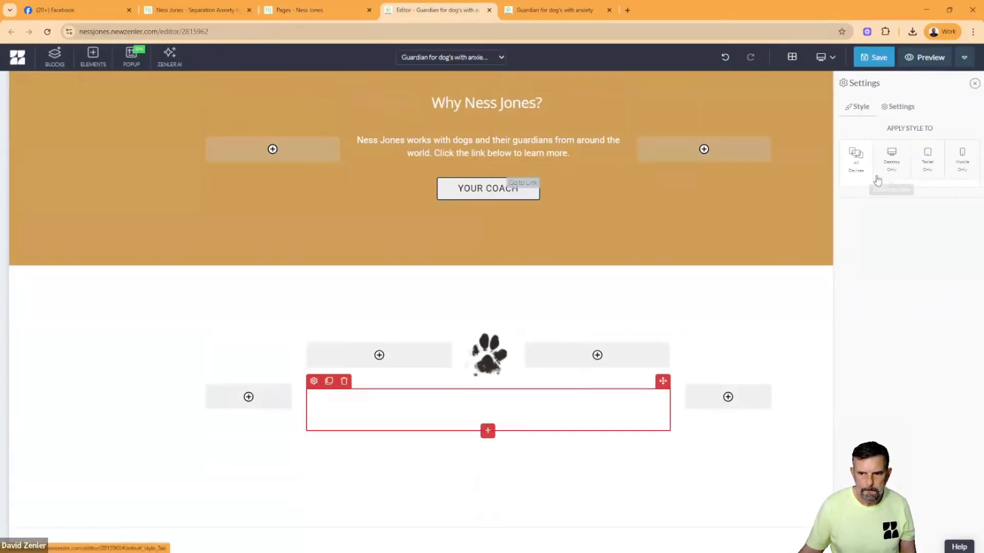
{"action": "left_click", "coordinate": [531, 412]}
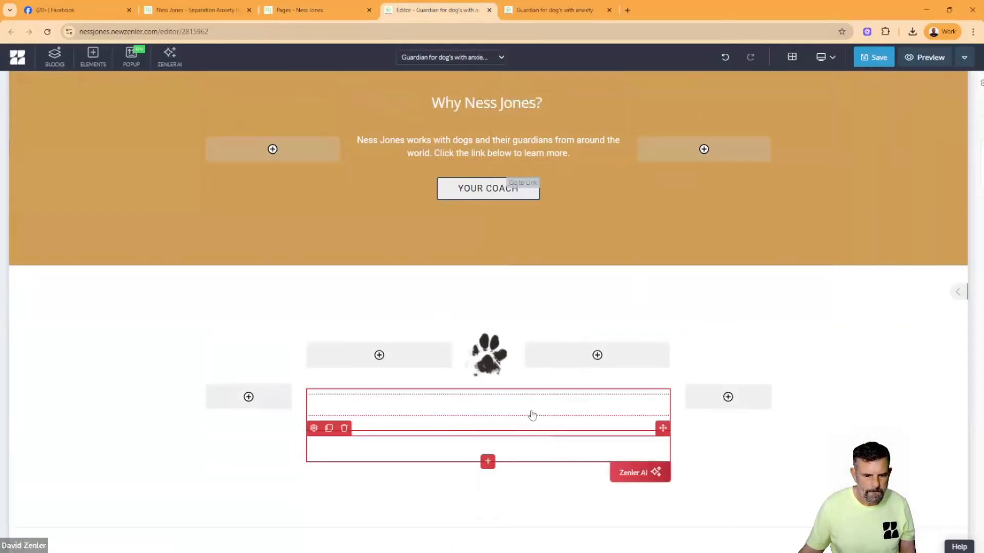
{"action": "left_click", "coordinate": [313, 386]}
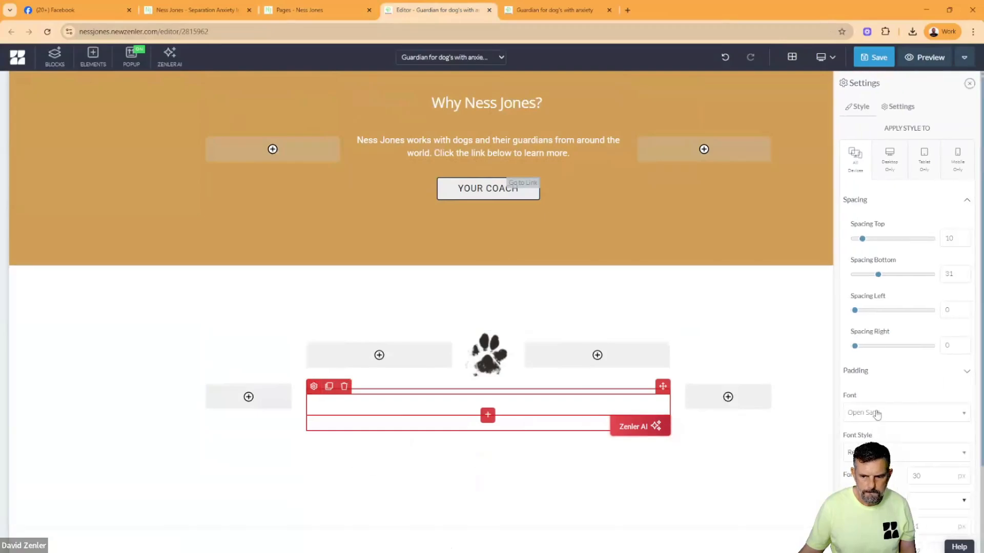
{"action": "scroll", "coordinate": [876, 410], "scroll_direction": "down", "scroll_amount": 2}
{"action": "left_click", "coordinate": [915, 406]}
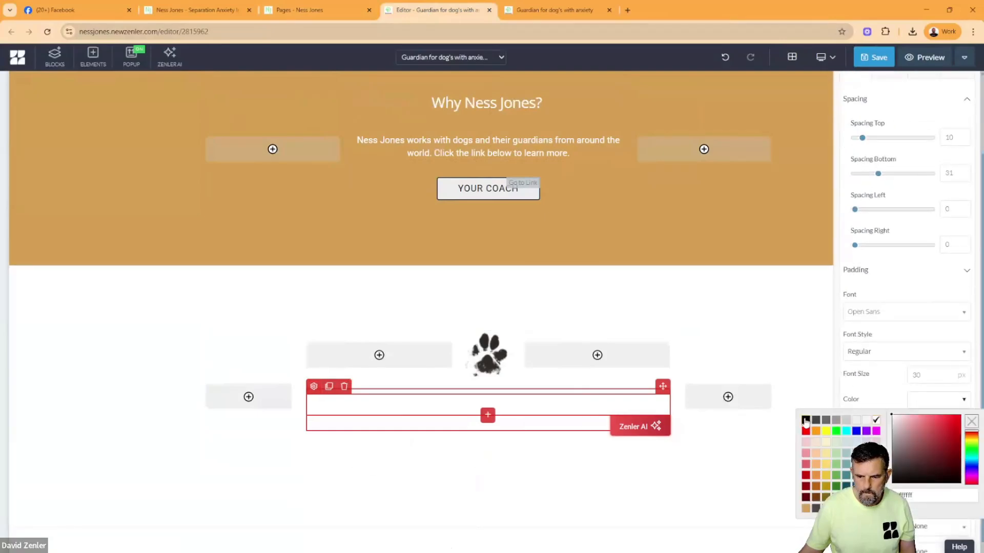
{"action": "left_click", "coordinate": [805, 421]}
- Set the font colour of the copied paragraph beneath the black heading to dark grey
{"action": "left_click", "coordinate": [487, 416]}
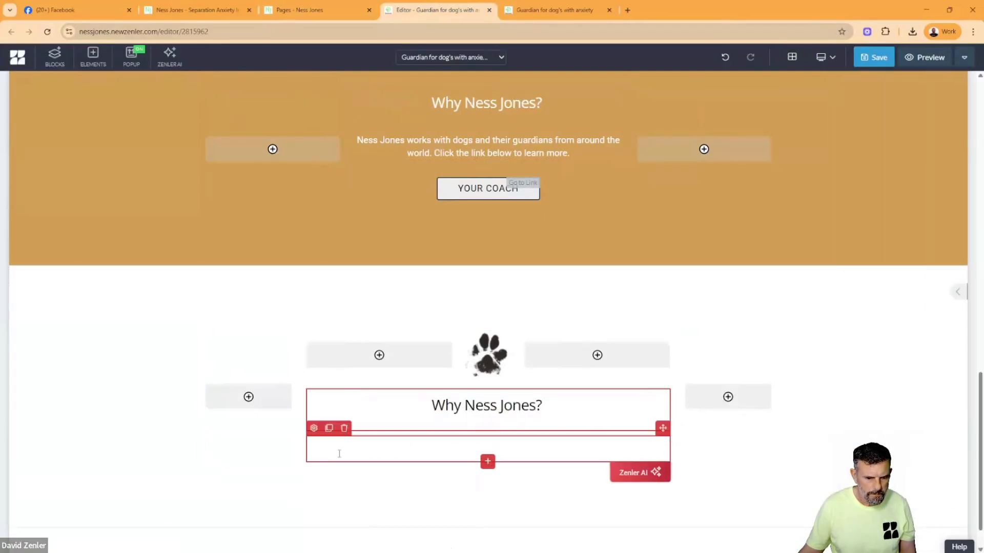
{"action": "left_click", "coordinate": [314, 427]}
{"action": "left_click", "coordinate": [909, 502]}
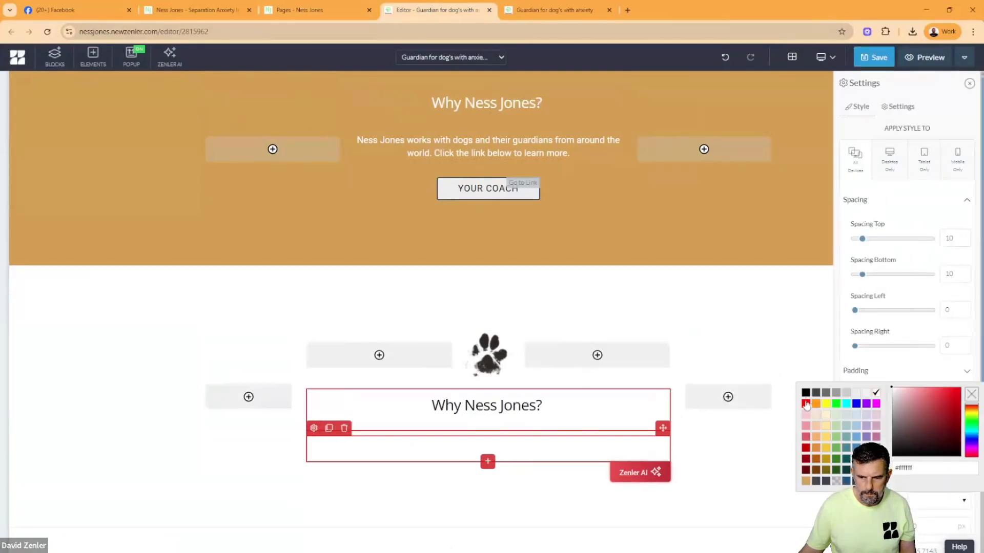
{"action": "left_click", "coordinate": [825, 392]}
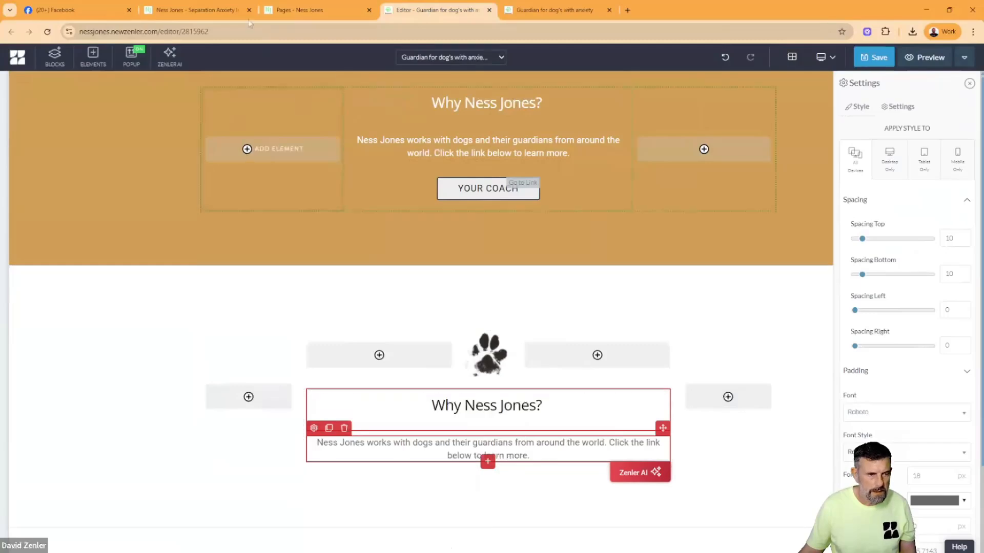
- Replace the heading below the paw with the original guardians page's "You have a six month and a monthly subscription" question
{"action": "left_click", "coordinate": [210, 10]}
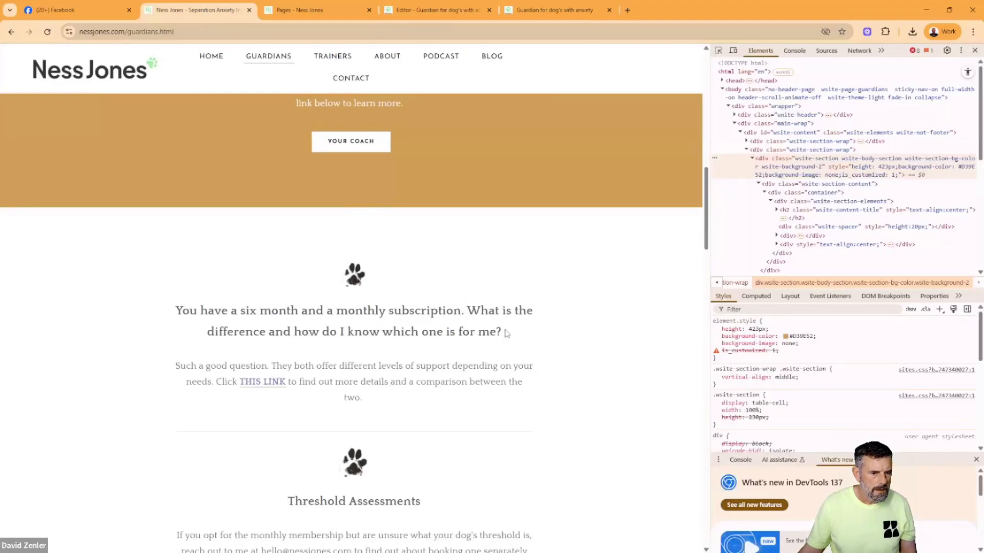
{"action": "left_click_drag", "start_coordinate": [505, 333], "coordinate": [234, 322]}
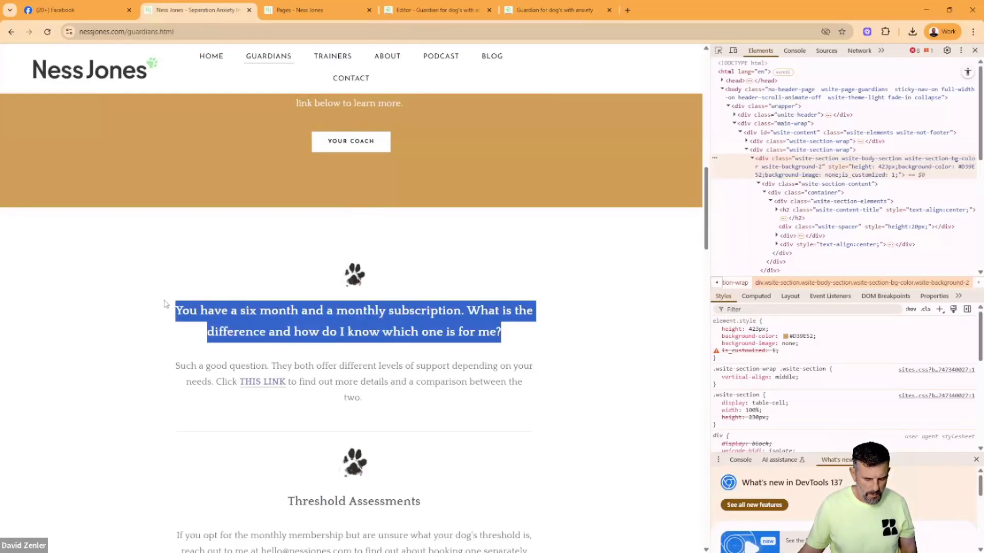
{"action": "left_click", "coordinate": [442, 10]}
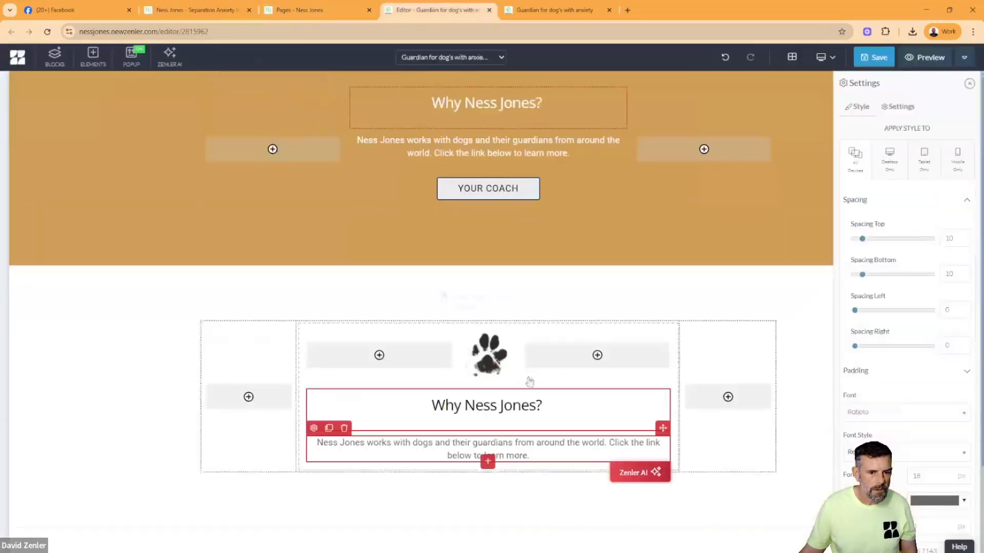
{"action": "triple_click", "coordinate": [499, 408]}
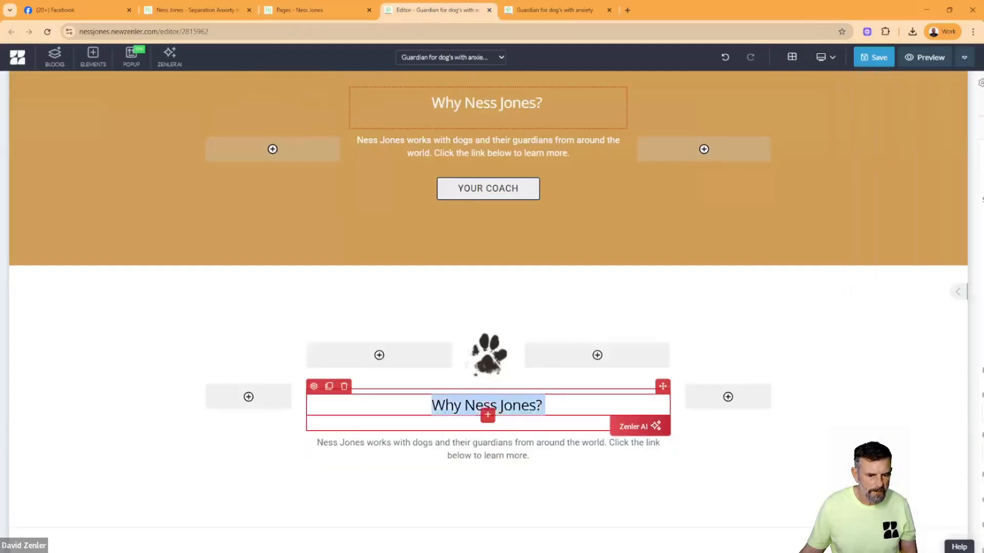
{"action": "type", "text": "You have a six month and a monthly subscription. What is the difference and how do I know which is for me?"}
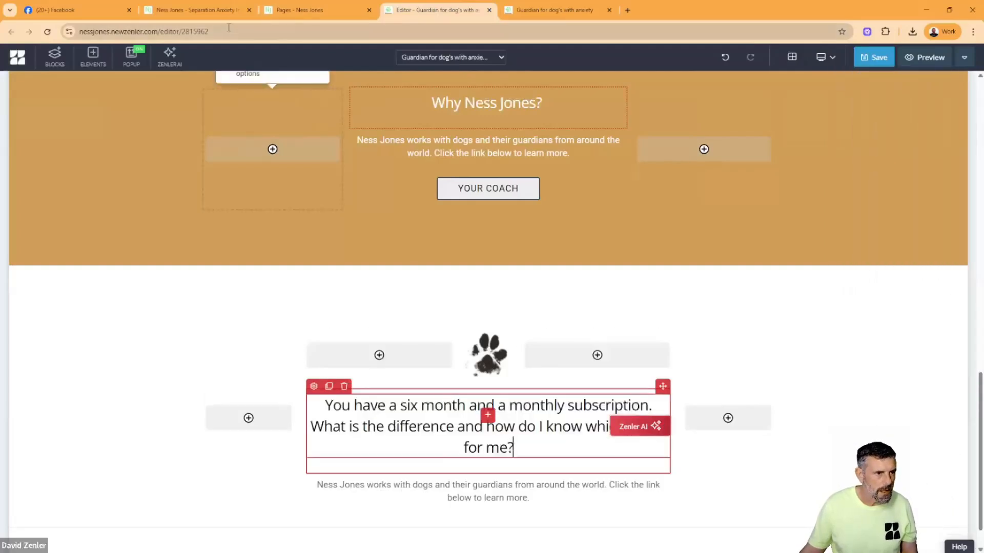
- Replace the paragraph below that question with the original page's text beginning "Such a good question. They both offer different levels of support"
{"action": "left_click", "coordinate": [195, 9]}
{"action": "left_click", "coordinate": [373, 382]}
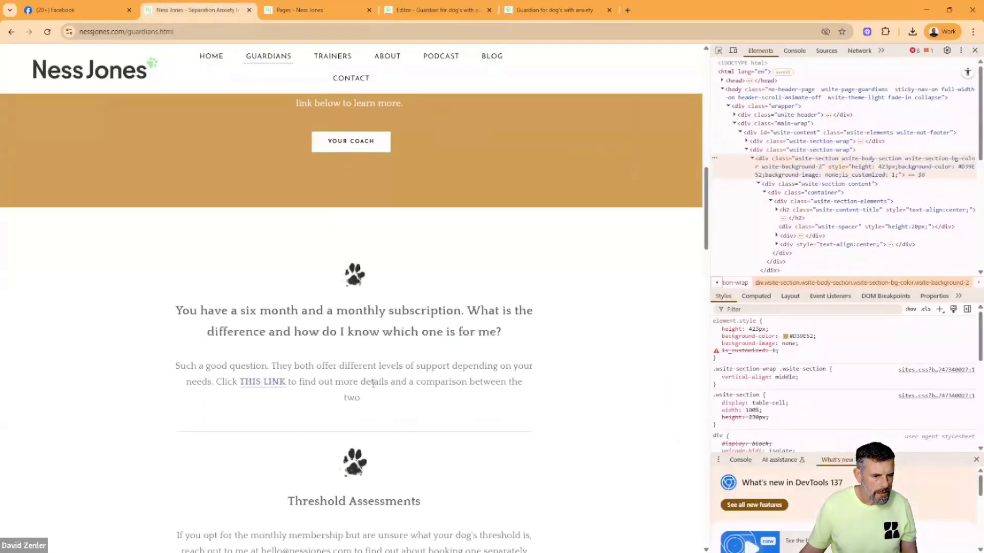
{"action": "left_click_drag", "start_coordinate": [364, 398], "coordinate": [185, 376]}
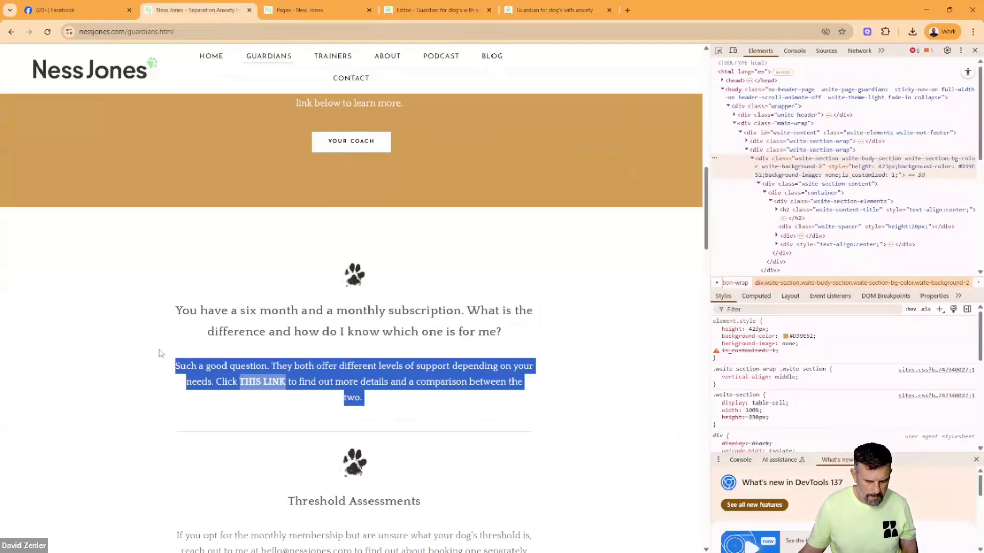
{"action": "left_click", "coordinate": [425, 10]}
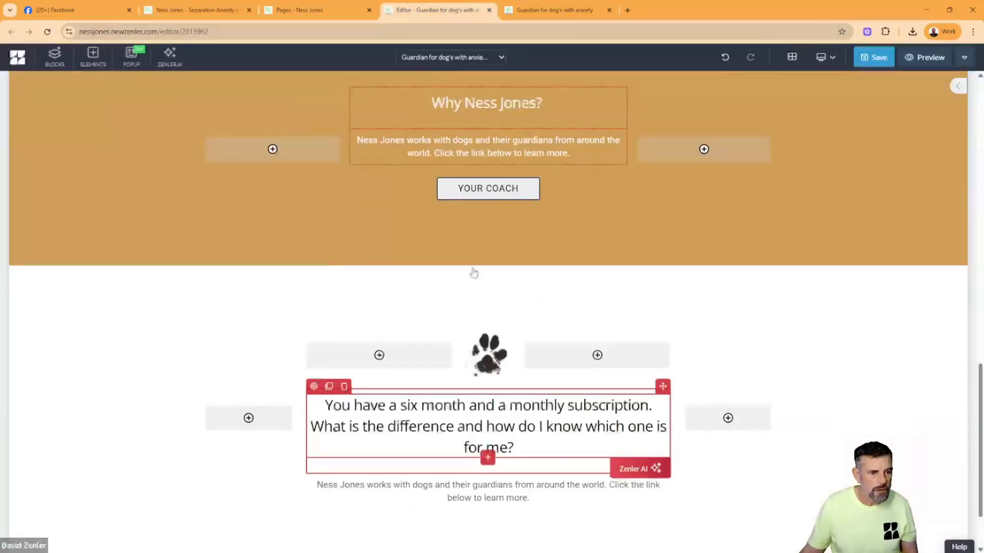
{"action": "left_click", "coordinate": [474, 485]}
{"action": "key", "text": "ctrl+a"}
{"action": "type", "text": "Such a good question. They both offer different levels of support depending on your needs. Click THIS LINK to find out more details and a comparison between the two."}
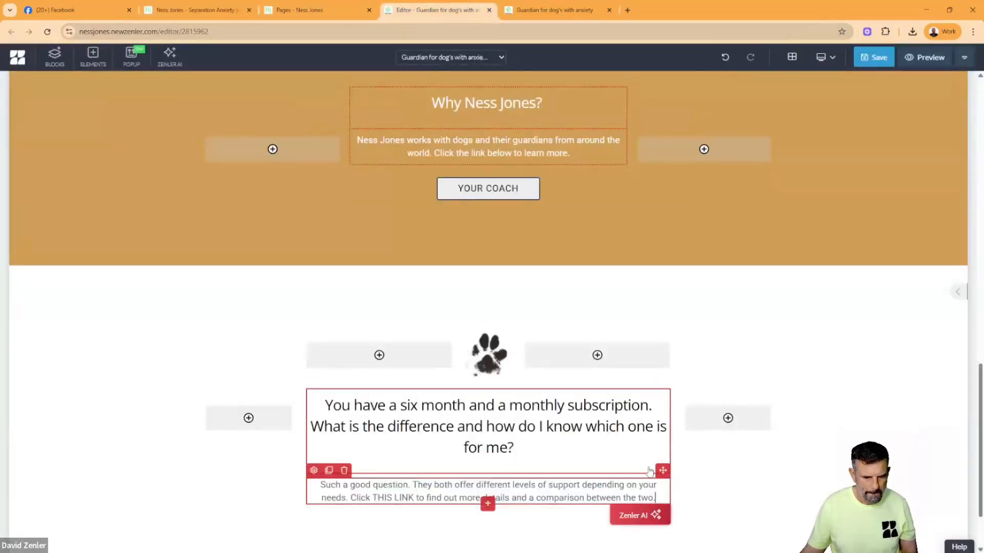
- Clone the whole paw section row and replace the copy's heading with "Threshold Assessments" from the original guardians page
{"action": "left_click", "coordinate": [766, 463]}
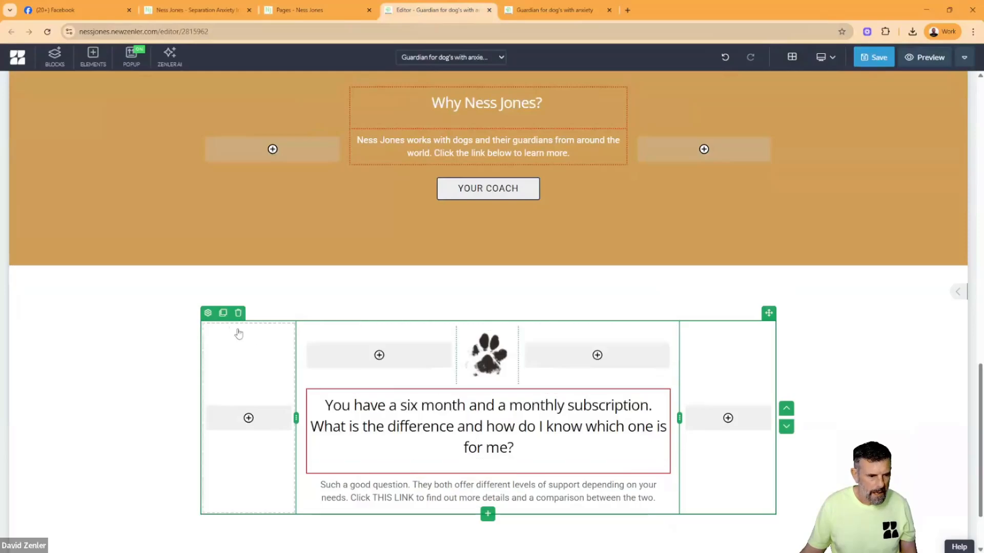
{"action": "left_click", "coordinate": [224, 313]}
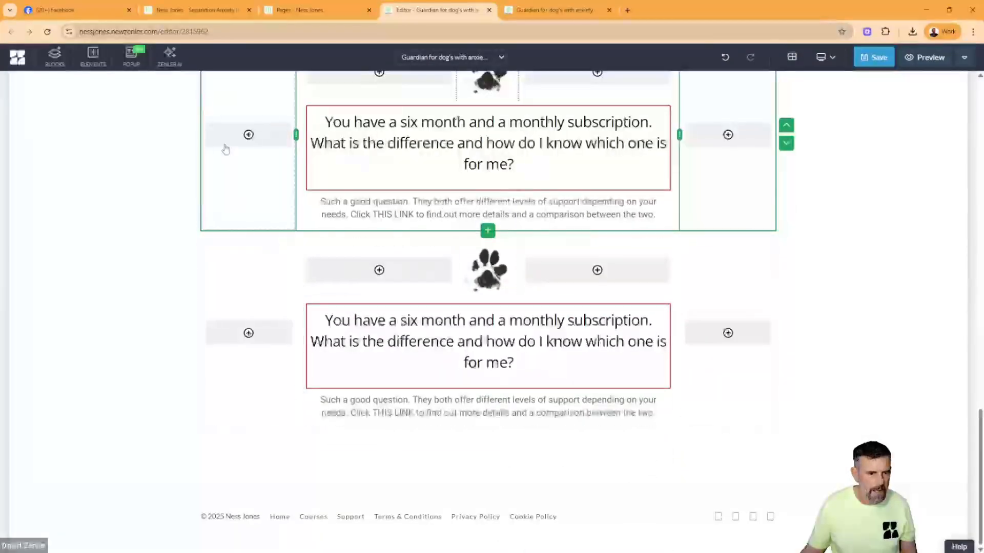
{"action": "left_click", "coordinate": [213, 12]}
{"action": "scroll", "coordinate": [388, 377], "scroll_direction": "down", "scroll_amount": 4}
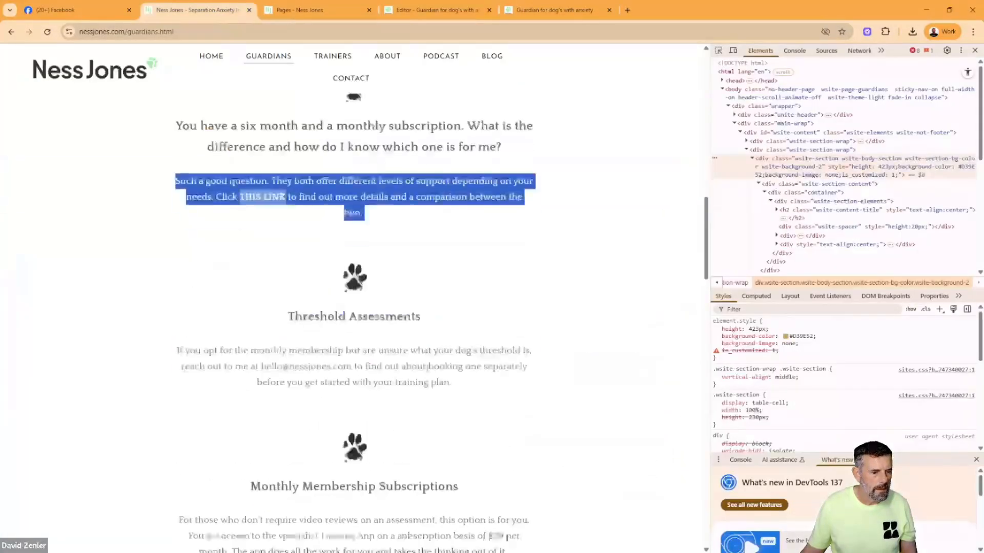
{"action": "left_click_drag", "start_coordinate": [423, 303], "coordinate": [246, 306]}
{"action": "key", "text": "ctrl+c"}
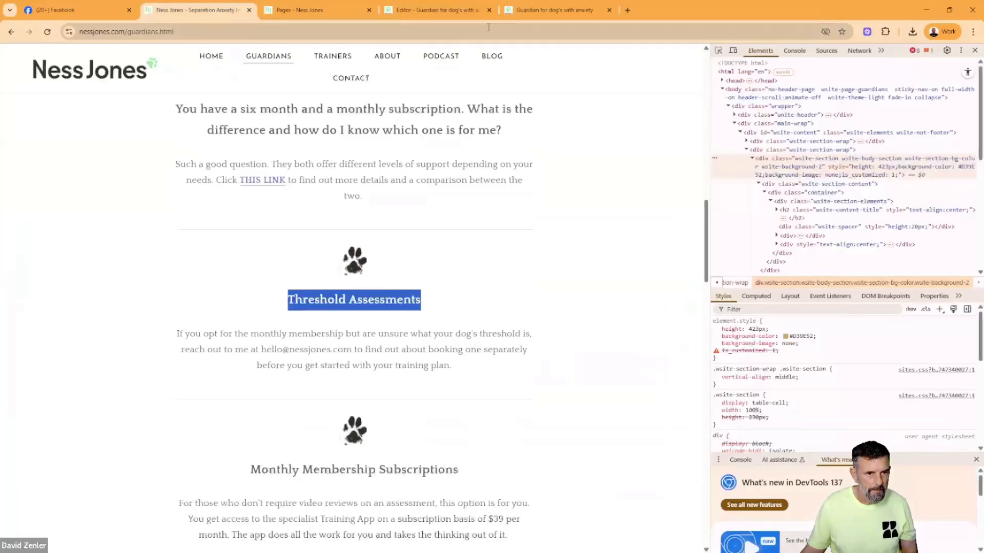
{"action": "left_click", "coordinate": [441, 11]}
{"action": "triple_click", "coordinate": [496, 342]}
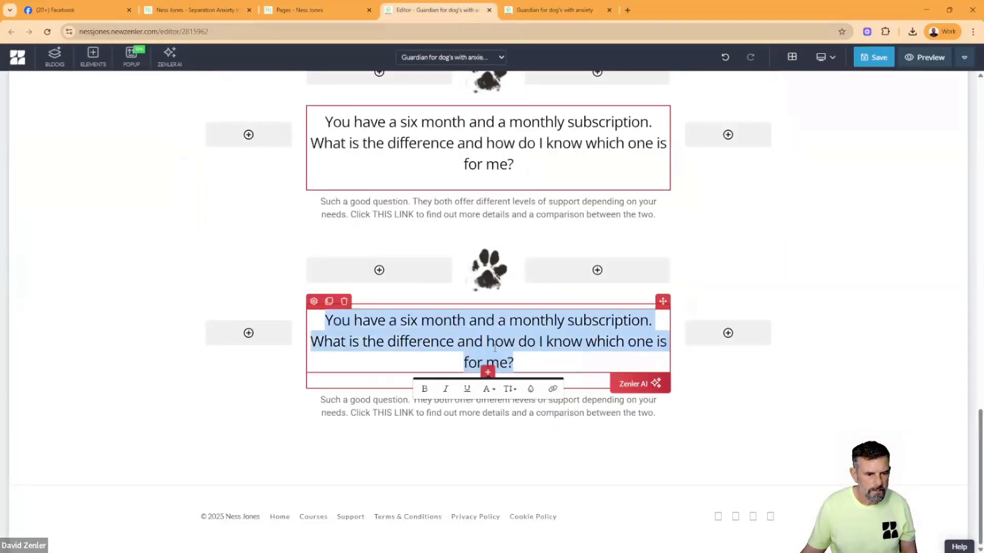
{"action": "key", "text": "ctrl+v"}
- Replace the Threshold Assessments paragraph with the original page's text beginning "If you opt for the monthly membership"
{"action": "left_click", "coordinate": [318, 11]}
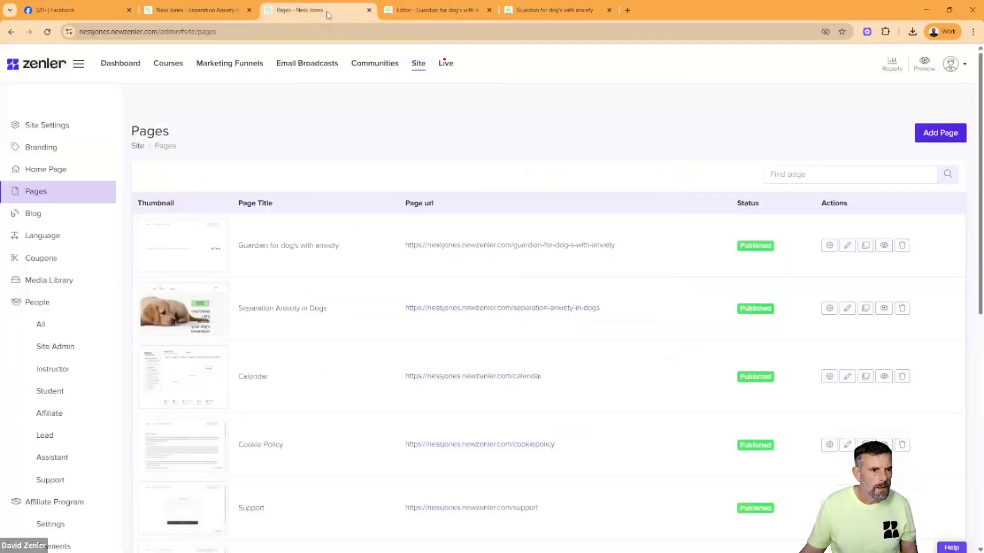
{"action": "left_click", "coordinate": [200, 11]}
{"action": "left_click", "coordinate": [439, 333]}
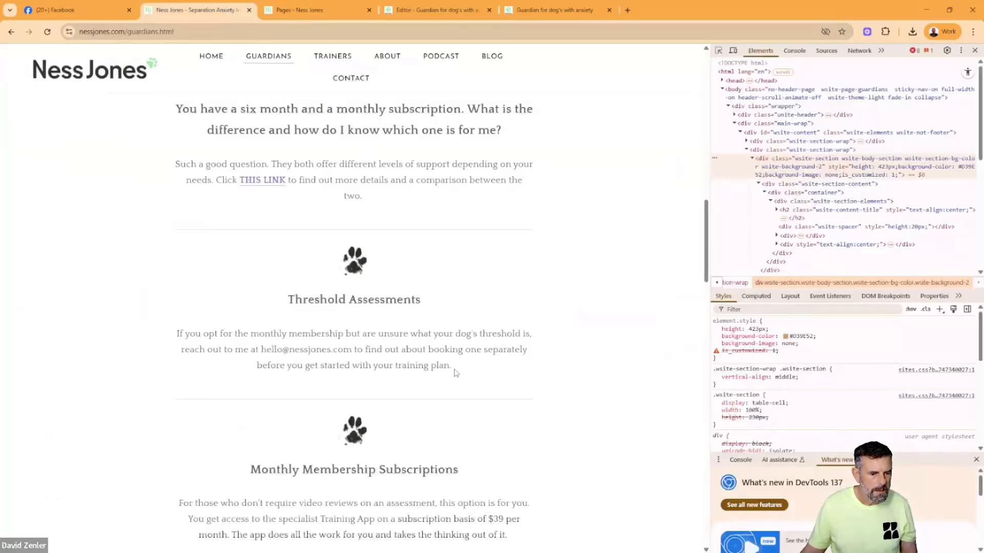
{"action": "left_click_drag", "start_coordinate": [454, 369], "coordinate": [170, 342]}
{"action": "key", "text": "ctrl+c"}
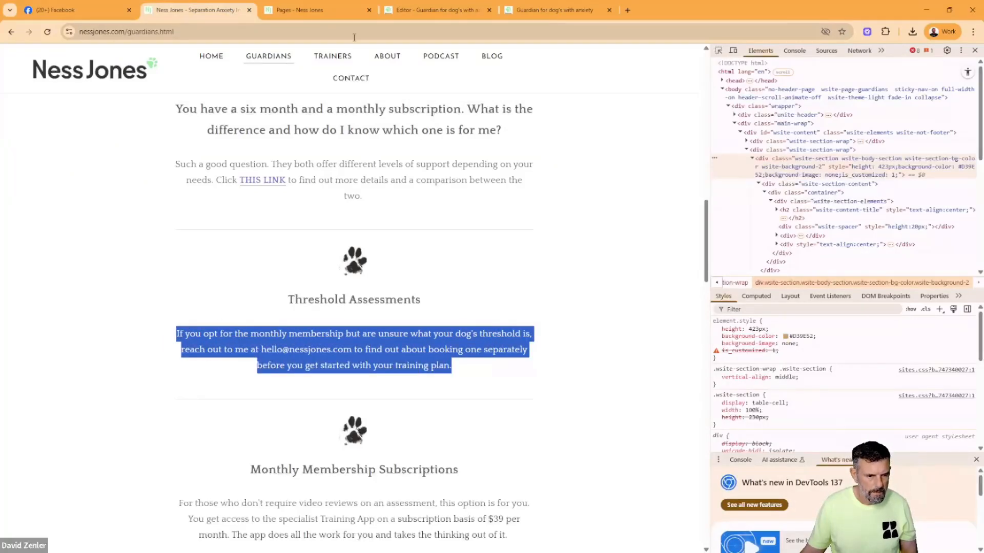
{"action": "left_click", "coordinate": [436, 10]}
{"action": "triple_click", "coordinate": [424, 408]}
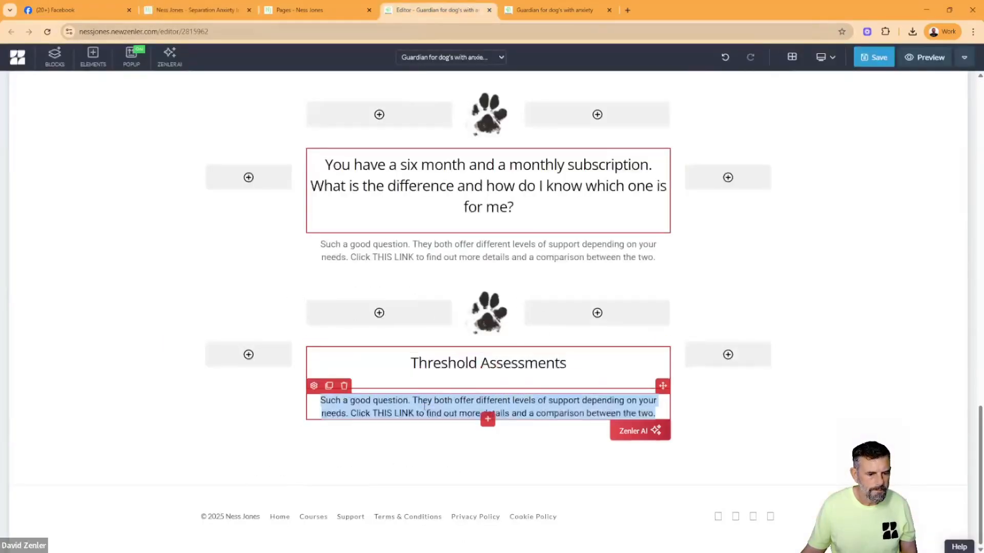
{"action": "key", "text": "ctrl+v"}
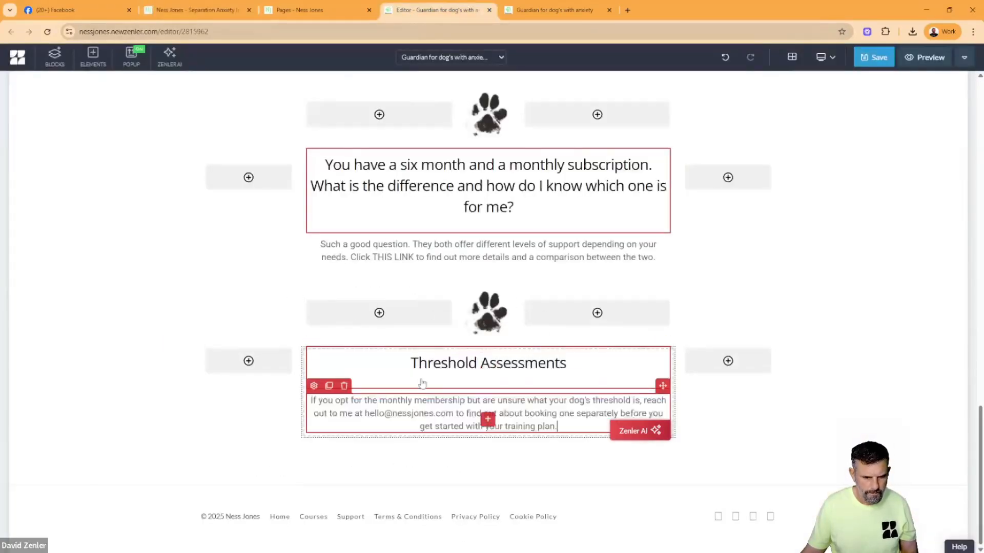
- Clone the Threshold Assessments row and replace the copy's heading with "Monthly Membership Subscriptions" from the original page
{"action": "left_click", "coordinate": [685, 406]}
{"action": "left_click", "coordinate": [223, 271]}
{"action": "scroll", "coordinate": [359, 276], "scroll_direction": "down", "scroll_amount": 3}
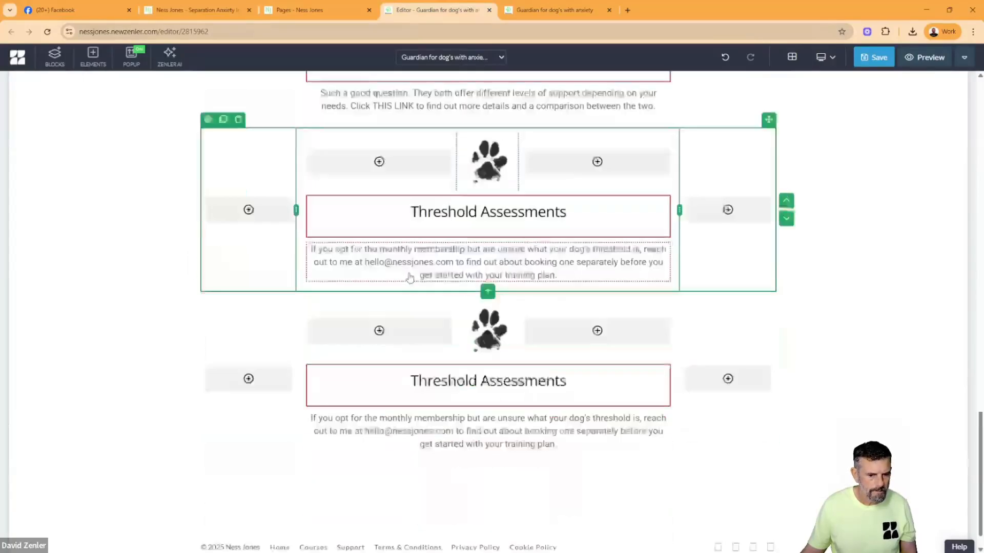
{"action": "left_click", "coordinate": [194, 7]}
{"action": "scroll", "coordinate": [353, 277], "scroll_direction": "down", "scroll_amount": 3}
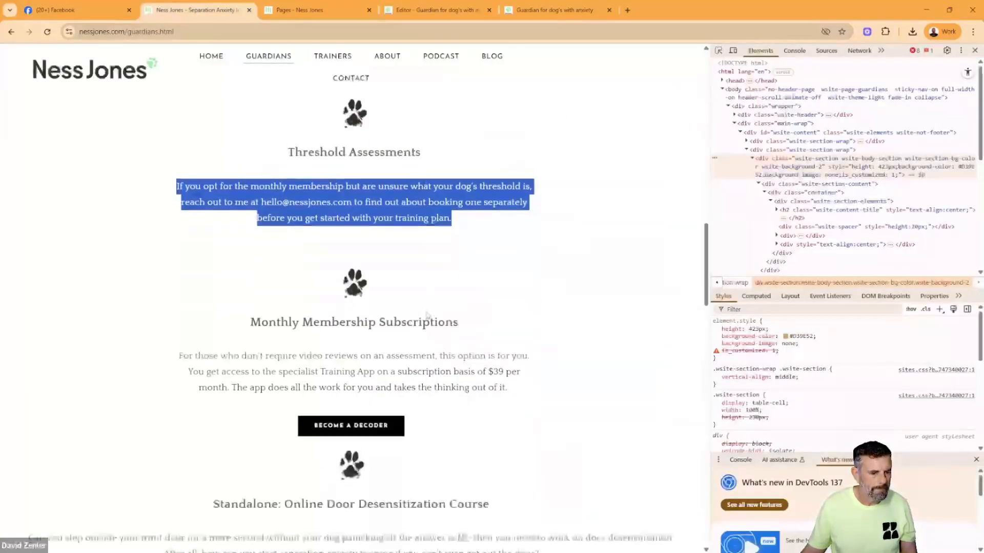
{"action": "left_click_drag", "start_coordinate": [459, 319], "coordinate": [229, 328]}
{"action": "key", "text": "ctrl+c"}
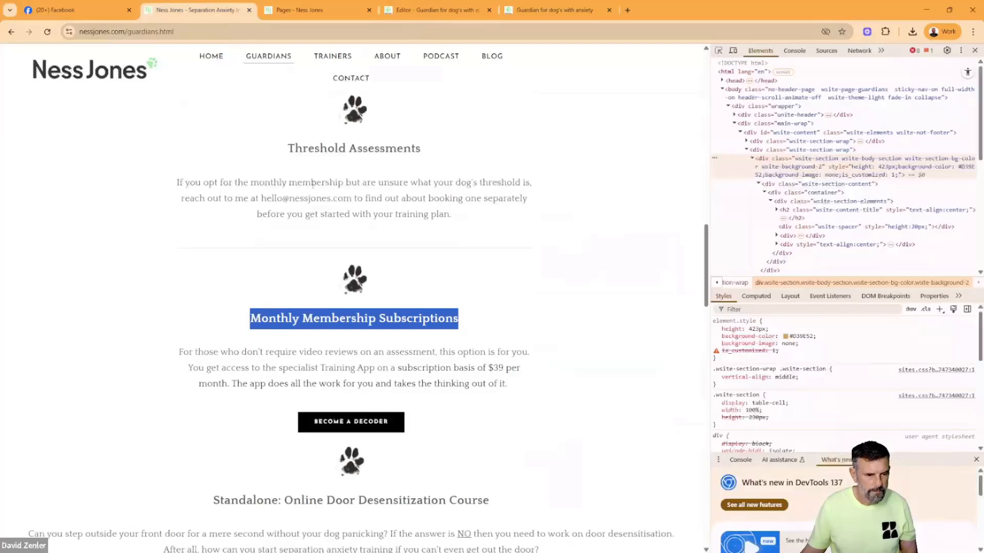
{"action": "left_click", "coordinate": [436, 10]}
{"action": "triple_click", "coordinate": [458, 383]}
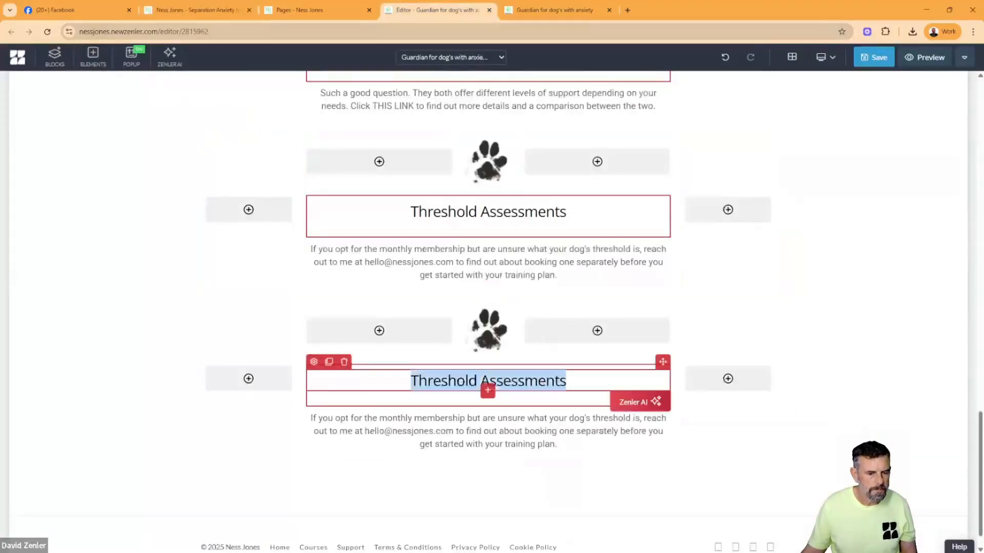
{"action": "key", "text": "ctrl+v"}
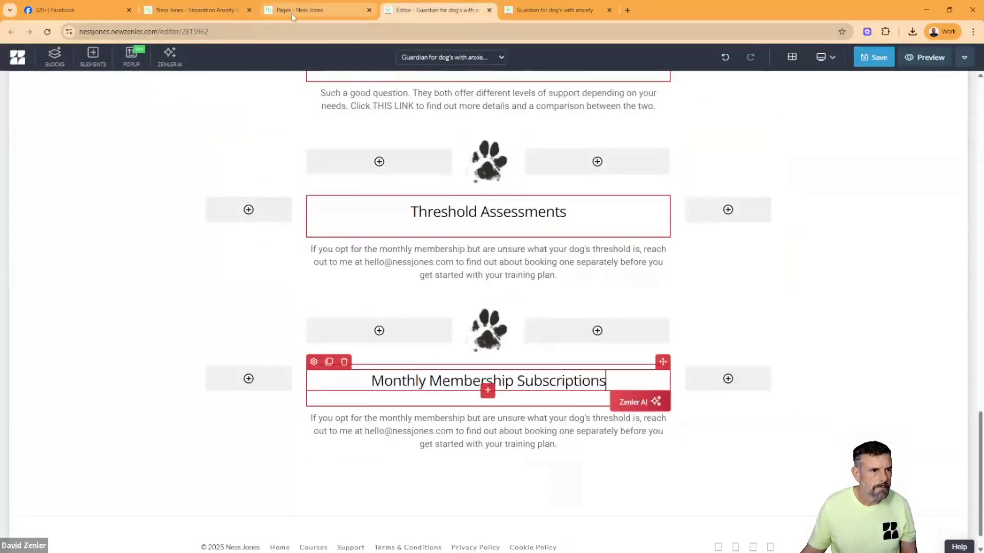
- Copy the original page's Monthly Membership Subscriptions paragraph beginning "For those who don't require video reviews" and return to the page editor
{"action": "left_click", "coordinate": [238, 10]}
{"action": "left_click_drag", "start_coordinate": [515, 390], "coordinate": [176, 352]}
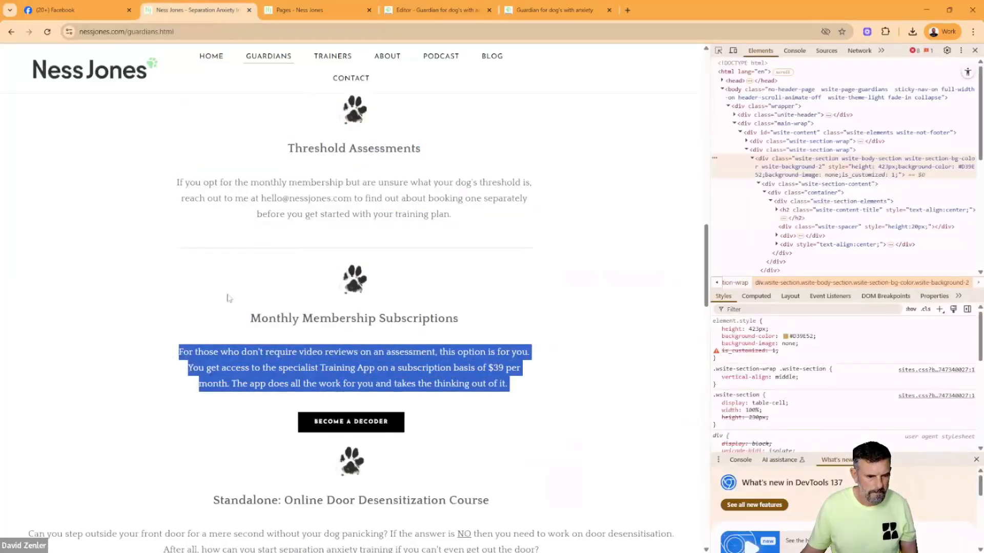
{"action": "left_click", "coordinate": [435, 9]}
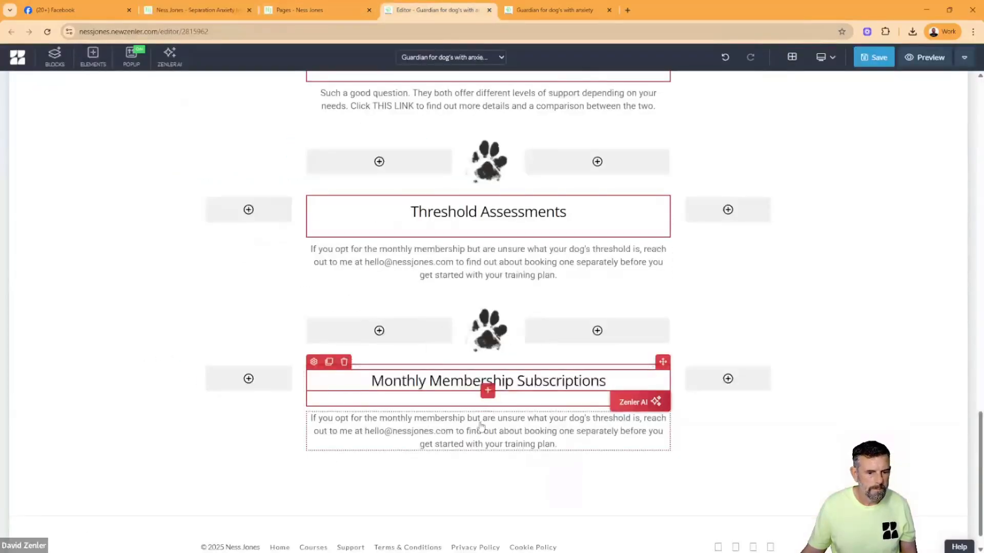
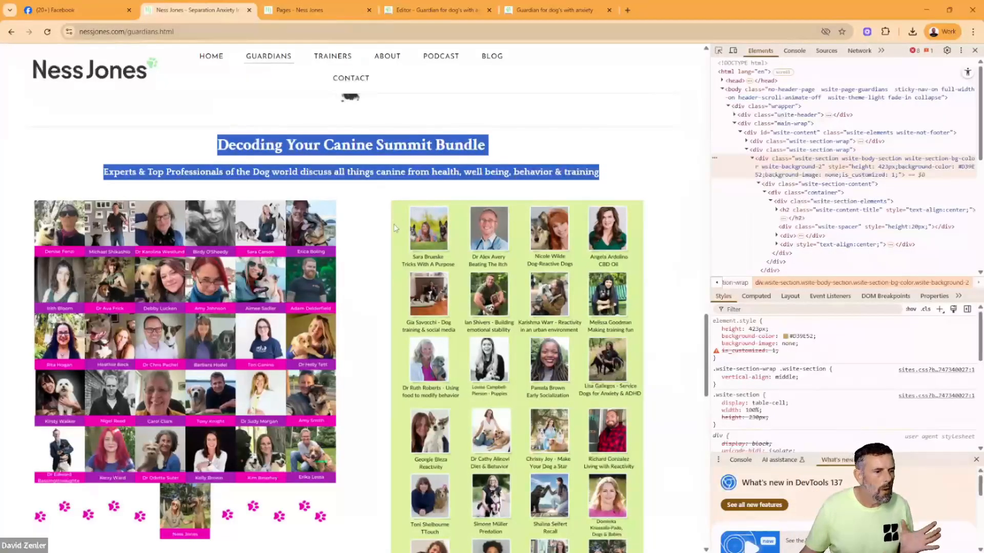
- Add an empty block to the Guardians page below the Standalone: Online Door Desensitization Course section
{"action": "left_click", "coordinate": [372, 227]}
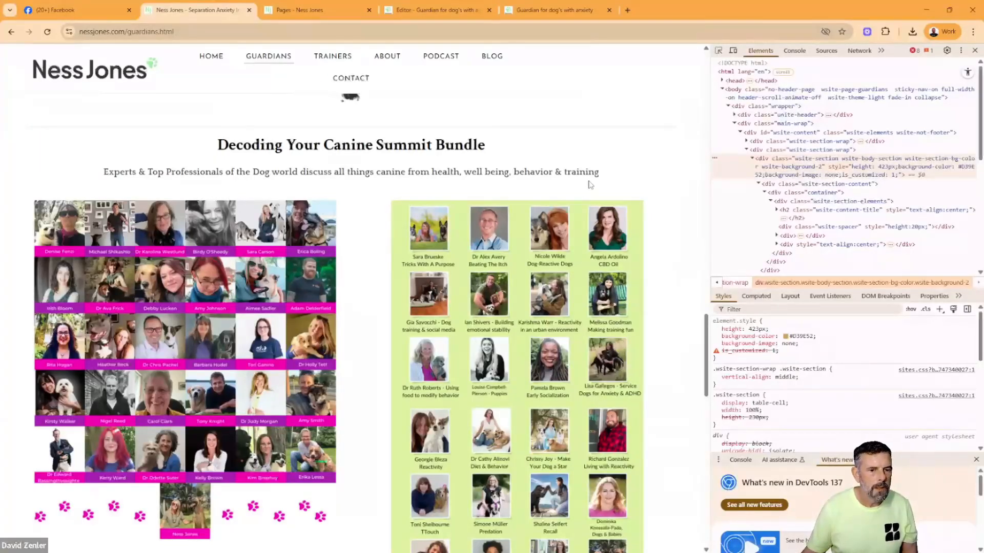
{"action": "left_click_drag", "start_coordinate": [590, 184], "coordinate": [213, 145]}
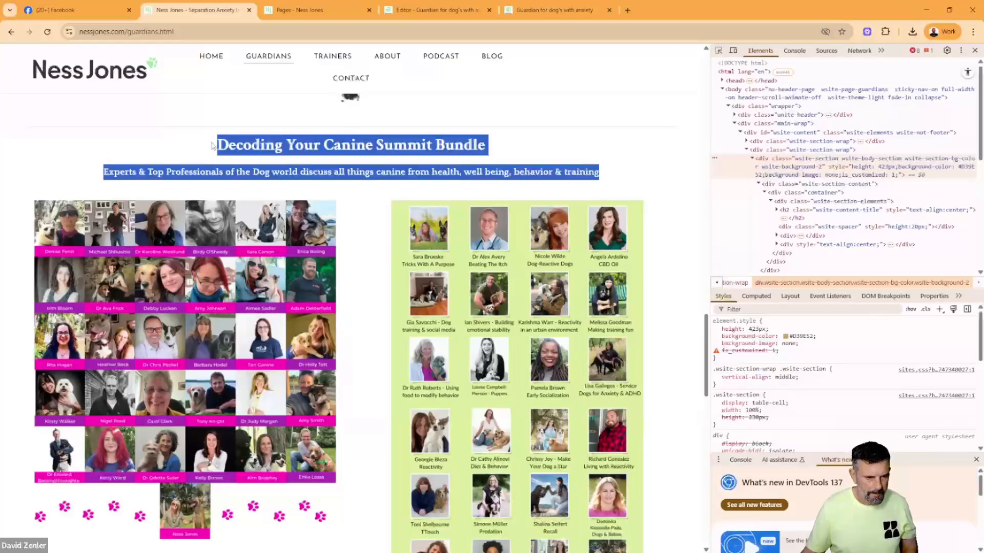
{"action": "left_click", "coordinate": [436, 10]}
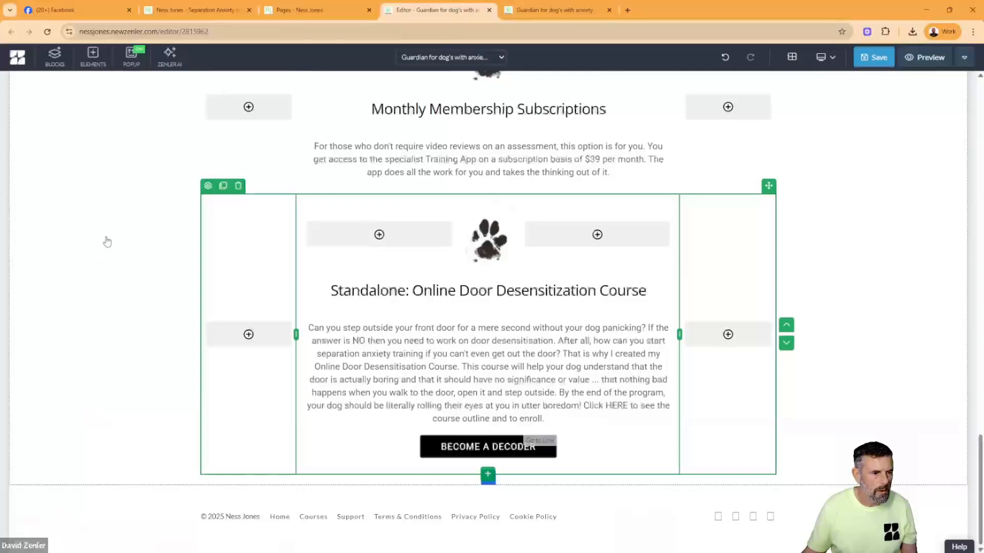
{"action": "left_click", "coordinate": [54, 56]}
{"action": "left_click_drag", "start_coordinate": [62, 188], "coordinate": [405, 477]}
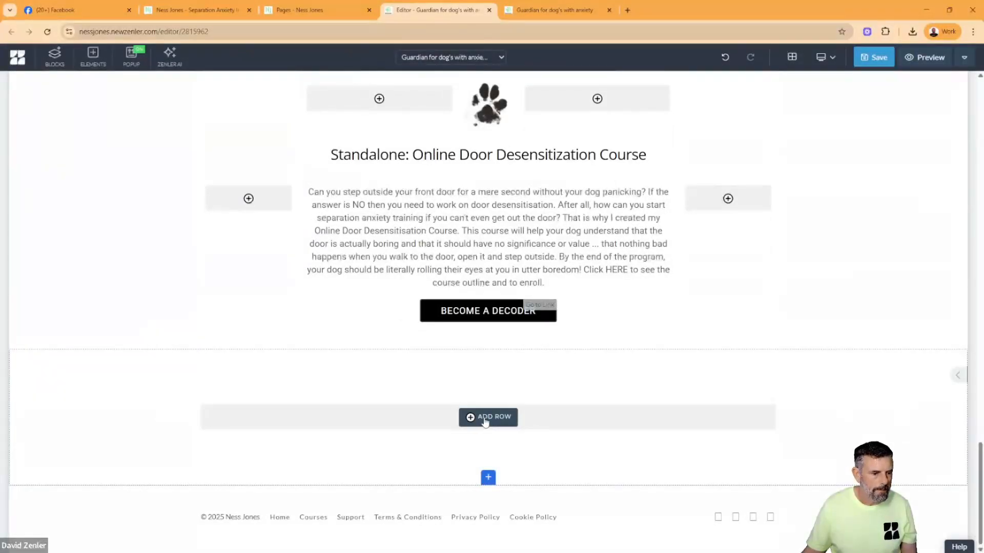
- Add a 100% width row to the new block and move a duplicate of the Standalone course heading into it
{"action": "left_click", "coordinate": [487, 156]}
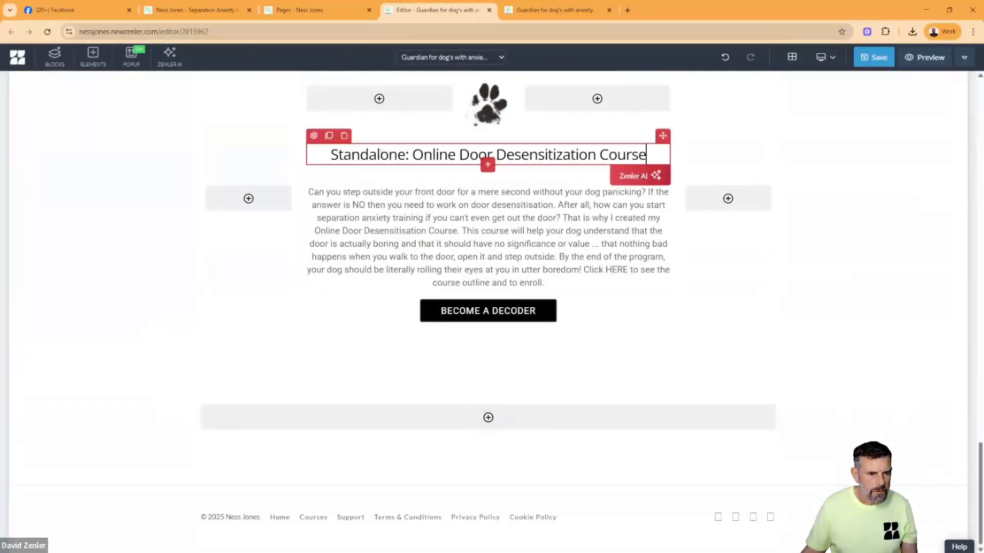
{"action": "left_click", "coordinate": [329, 136]}
{"action": "left_click_drag", "start_coordinate": [663, 135], "coordinate": [505, 454]}
{"action": "left_click", "coordinate": [487, 461]}
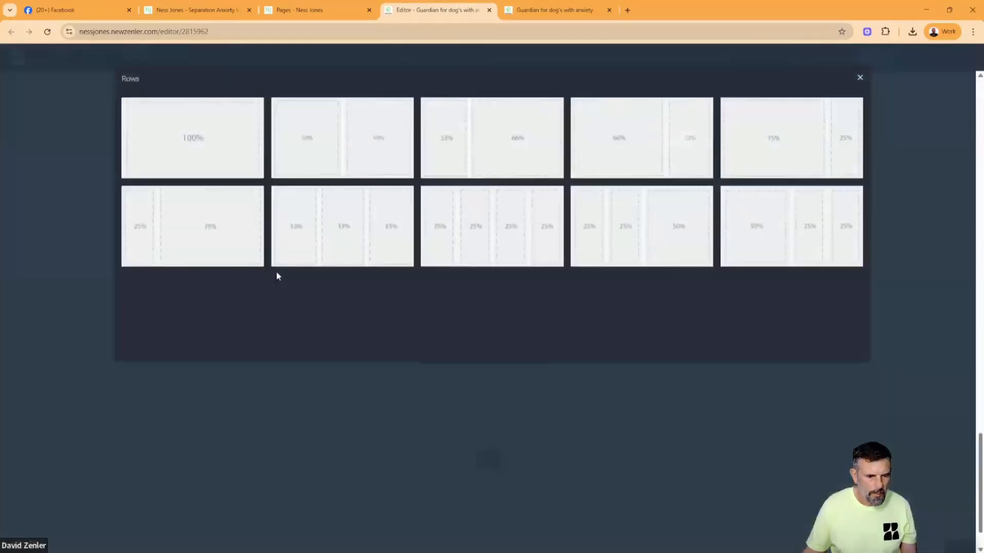
{"action": "left_click", "coordinate": [196, 152]}
{"action": "left_click_drag", "start_coordinate": [663, 135], "coordinate": [522, 457]}
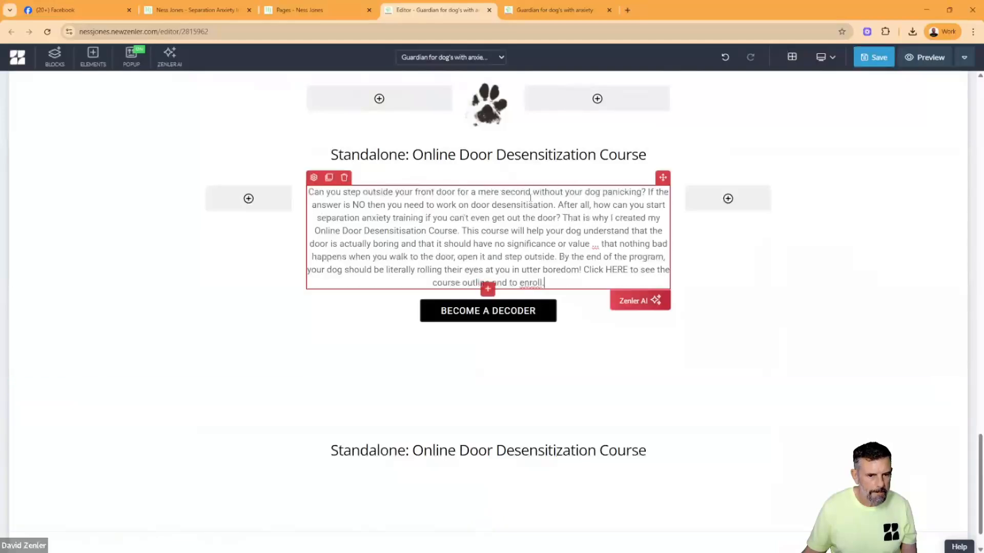
- Duplicate the Standalone course paragraph and move the copy beneath the heading in the new block
{"action": "left_click", "coordinate": [328, 177]}
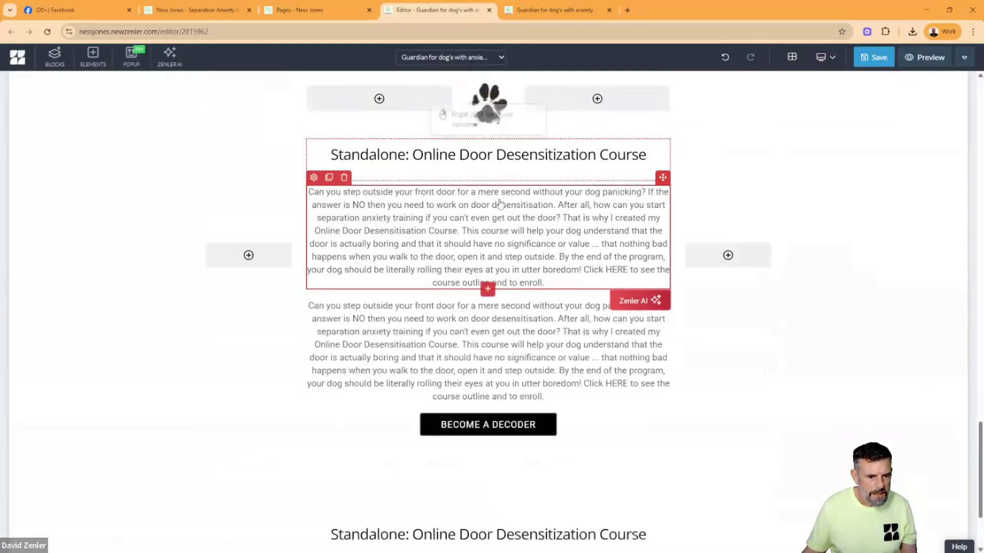
{"action": "left_click_drag", "start_coordinate": [572, 355], "coordinate": [500, 547]}
{"action": "scroll", "coordinate": [549, 450], "scroll_direction": "down", "scroll_amount": 3}
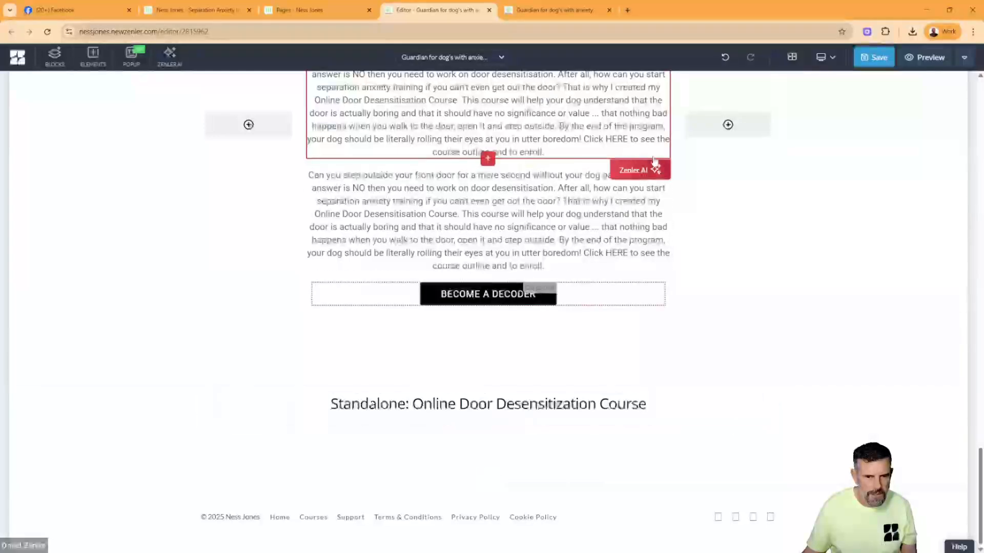
{"action": "left_click", "coordinate": [631, 189]}
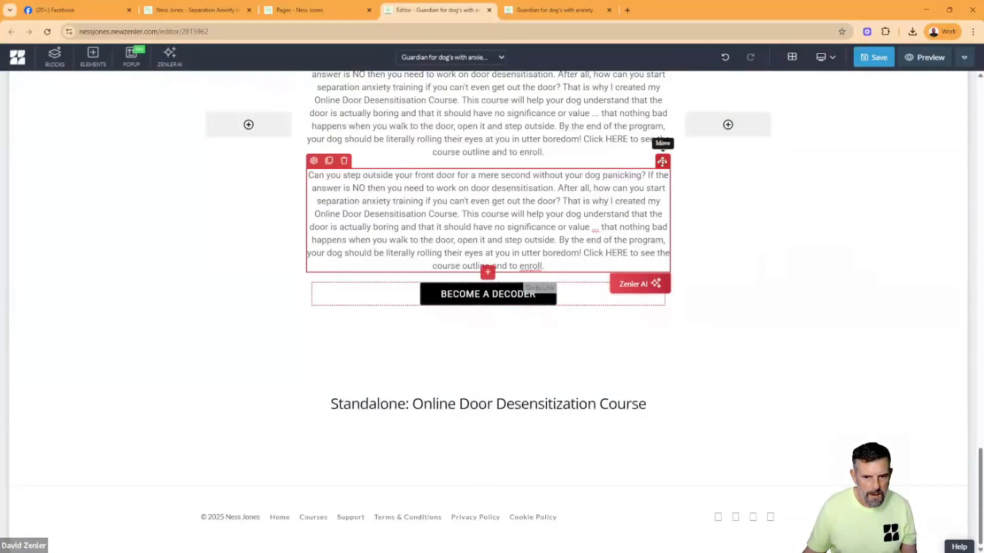
{"action": "left_click_drag", "start_coordinate": [662, 162], "coordinate": [532, 420]}
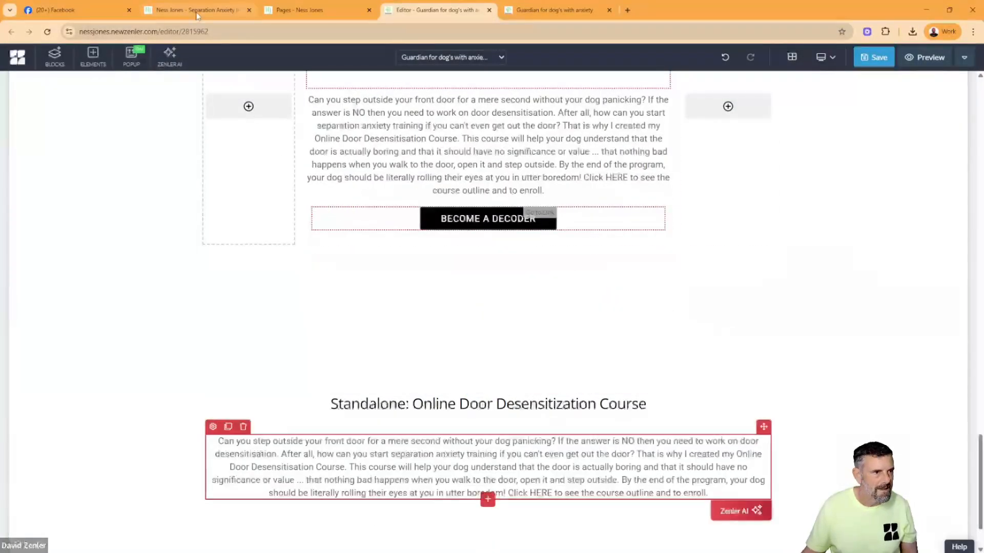
- Replace the new block's heading with "Decoding Your Canine Summit Bundle" from the original guardians page
{"action": "left_click", "coordinate": [197, 12]}
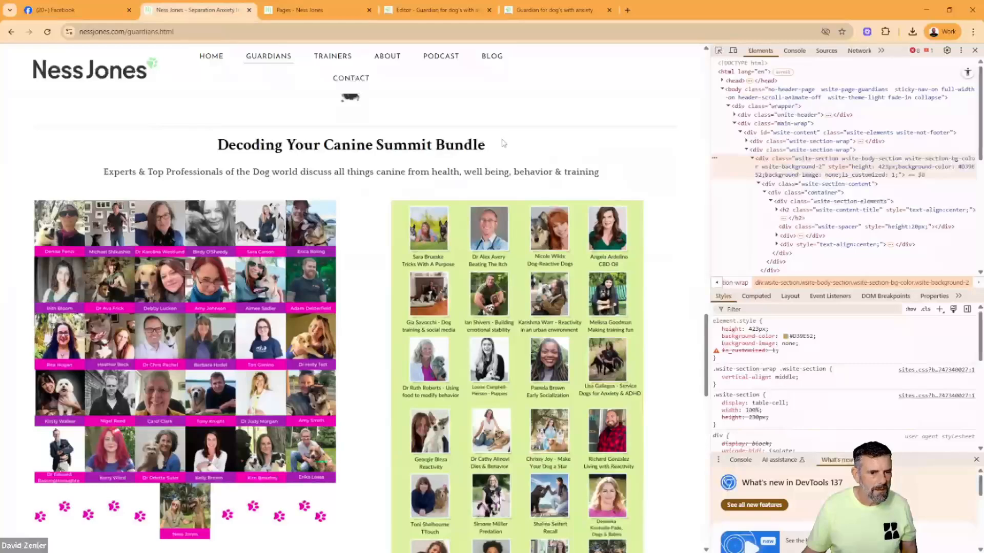
{"action": "left_click_drag", "start_coordinate": [503, 143], "coordinate": [193, 159]}
{"action": "left_click_drag", "start_coordinate": [484, 145], "coordinate": [241, 149]}
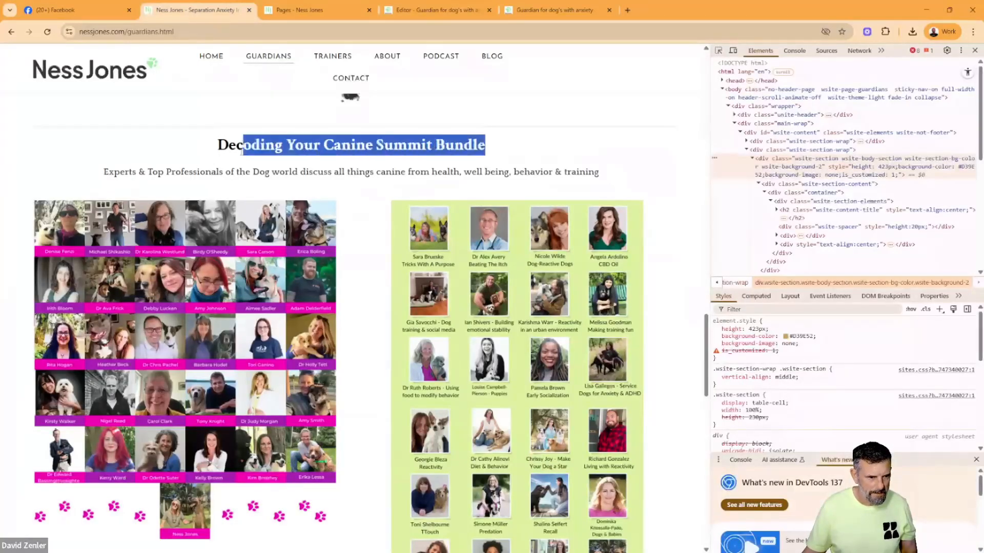
{"action": "left_click", "coordinate": [433, 9]}
{"action": "left_click", "coordinate": [493, 403]}
{"action": "left_click", "coordinate": [493, 403]}
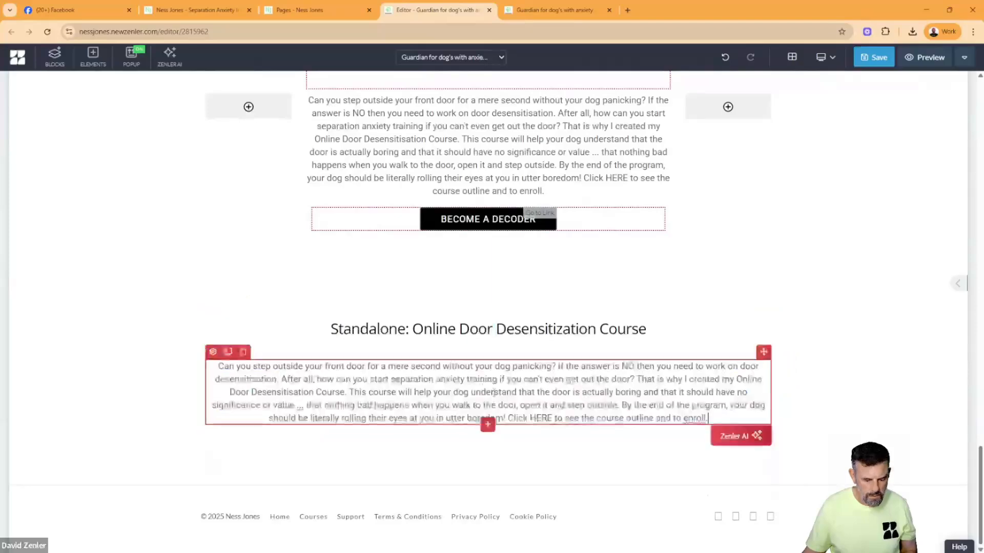
{"action": "triple_click", "coordinate": [494, 331]}
{"action": "type", "text": "Decoding Your Canine Summit Bundle"}
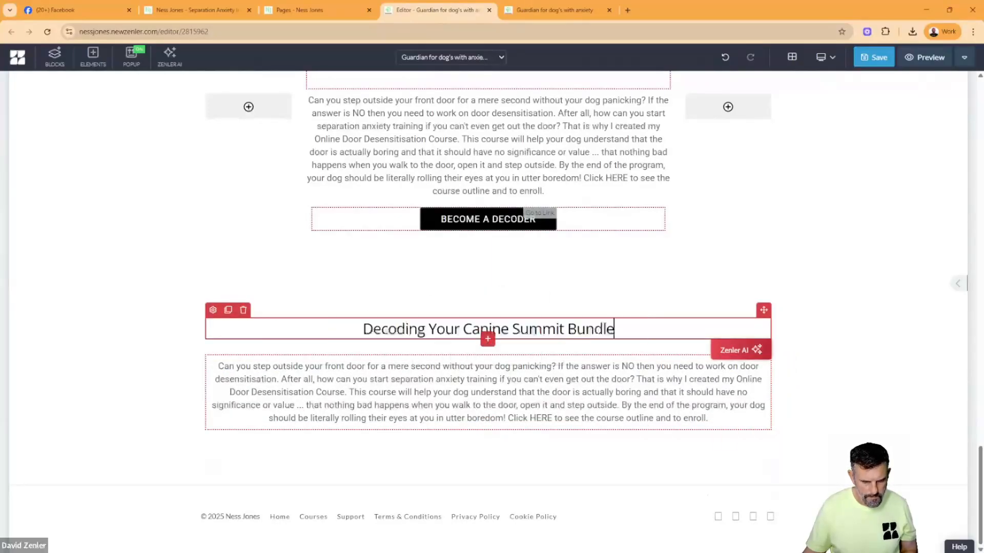
- Replace the new block's paragraph with the original page's line beginning "Experts & Top Professionals of the Dog world"
{"action": "left_click", "coordinate": [218, 11]}
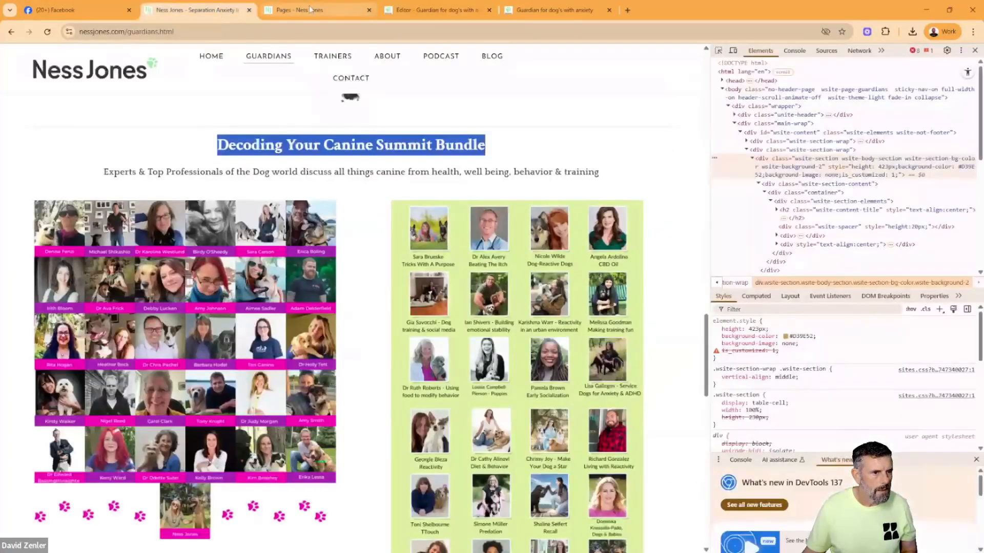
{"action": "left_click", "coordinate": [389, 174]}
{"action": "left_click_drag", "start_coordinate": [611, 177], "coordinate": [112, 173]}
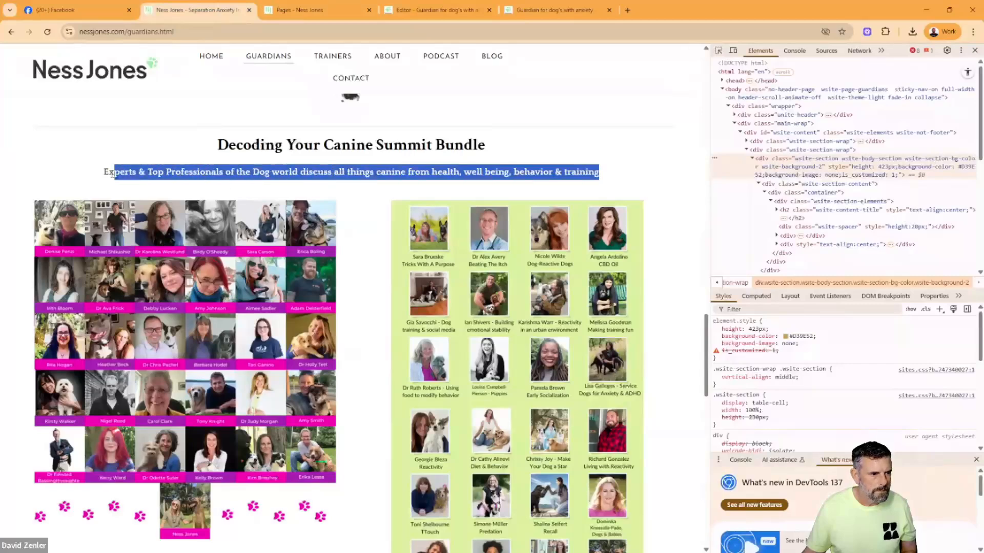
{"action": "left_click", "coordinate": [439, 11]}
{"action": "triple_click", "coordinate": [453, 379]}
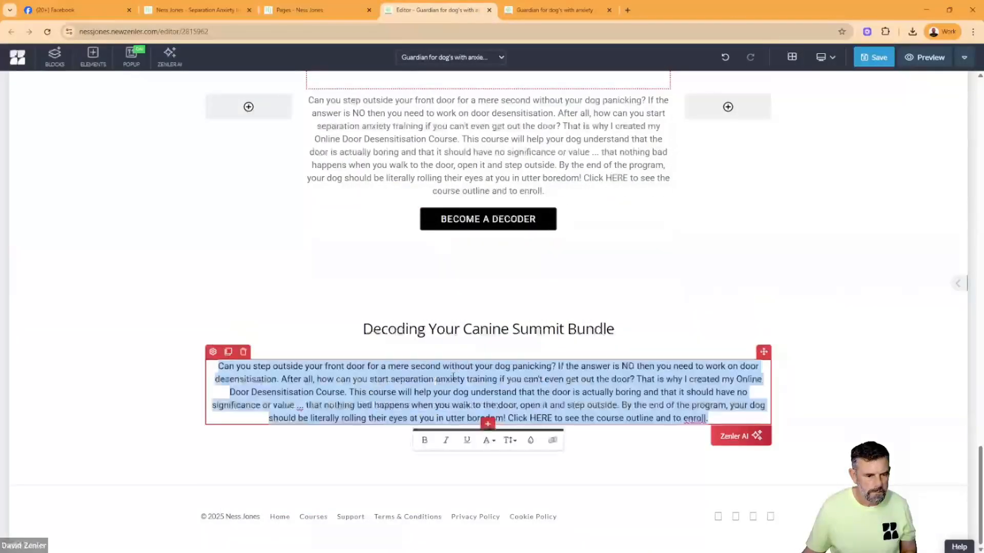
{"action": "type", "text": "Experts & Top Professionals of the Dog world discuss all things canine from health, well being, behavior & training"}
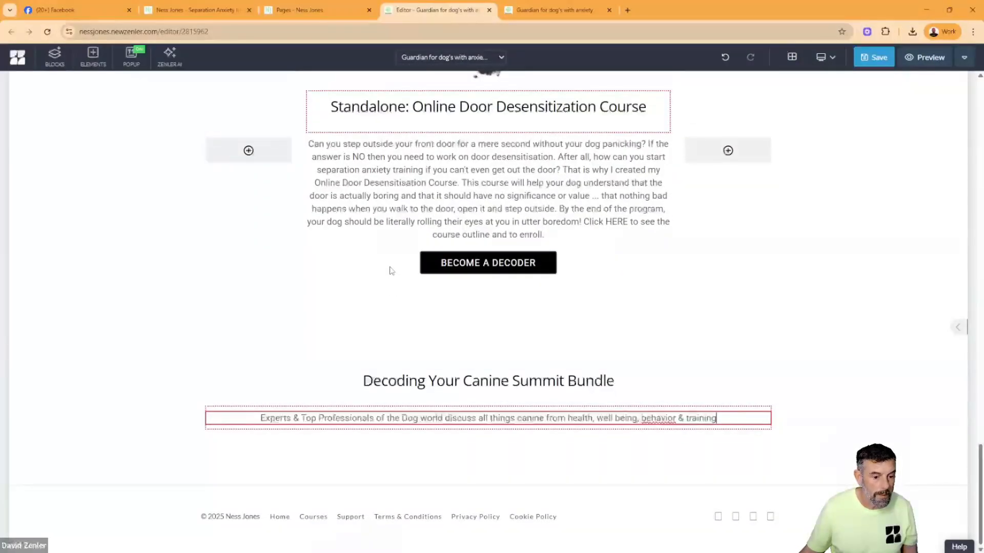
- Set the background color of the Decoding Your Canine Summit Bundle block to light grey
{"action": "left_click", "coordinate": [378, 246]}
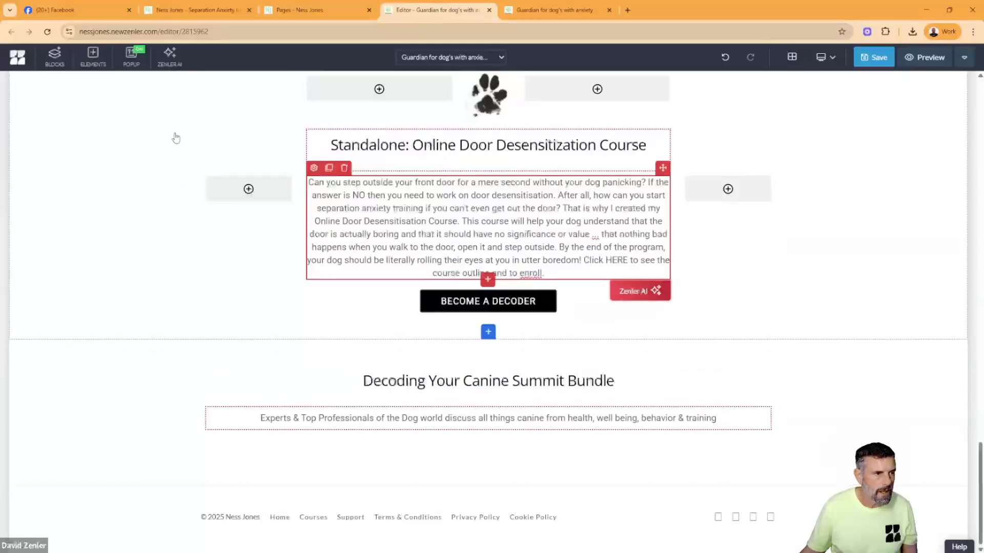
{"action": "left_click", "coordinate": [16, 347]}
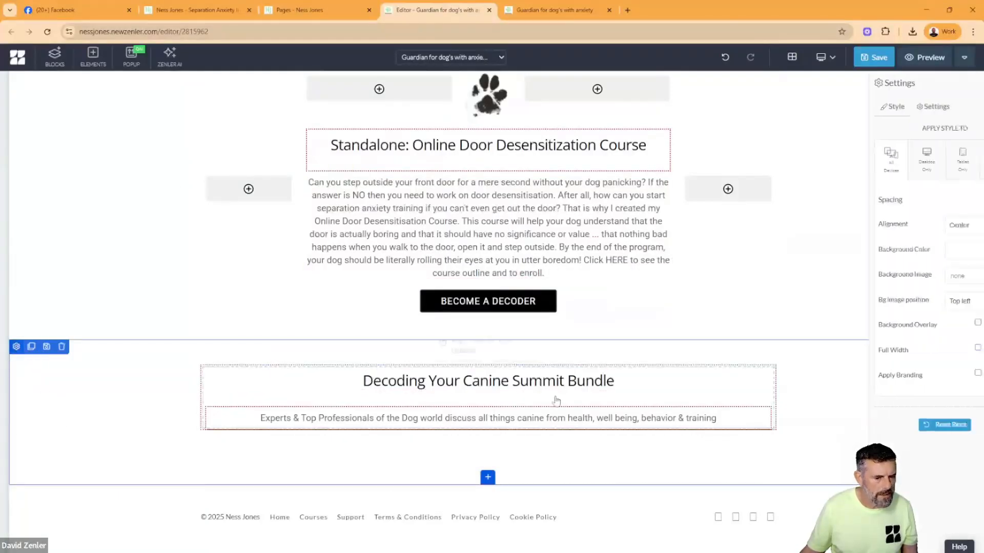
{"action": "left_click", "coordinate": [954, 252]}
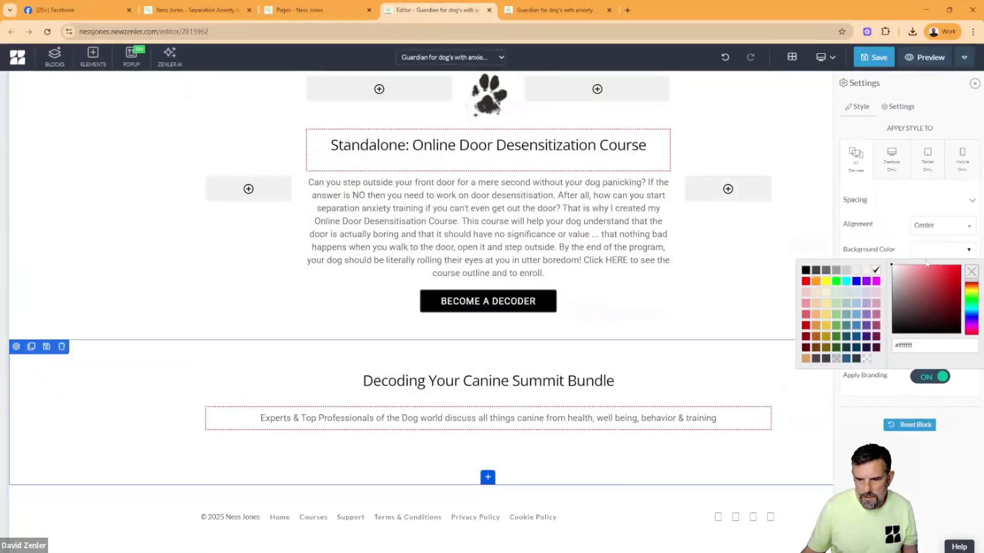
{"action": "left_click", "coordinate": [867, 272]}
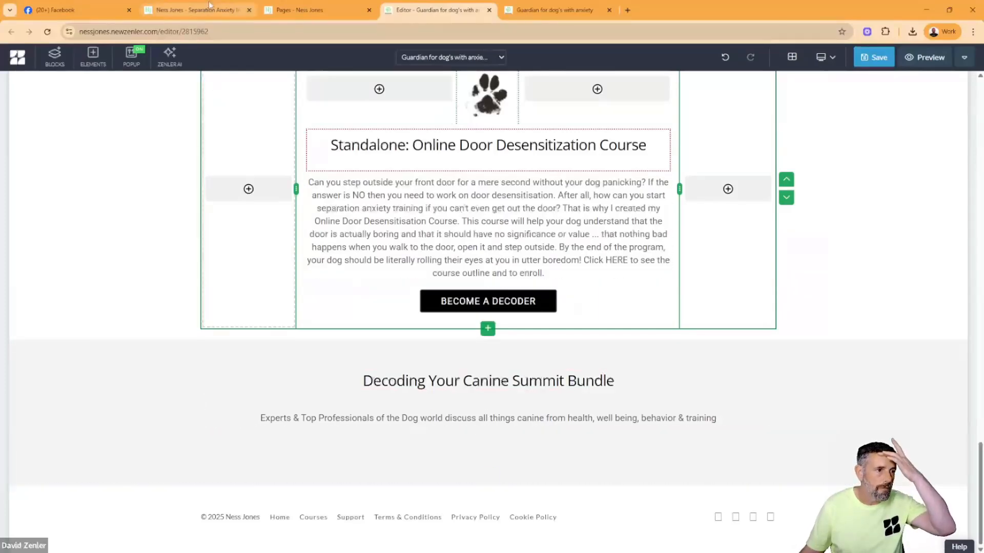
- Check the original page's summit image layout and insert a row with two equal columns below the summit paragraph
{"action": "left_click", "coordinate": [226, 12]}
{"action": "scroll", "coordinate": [265, 180], "scroll_direction": "down", "scroll_amount": 2}
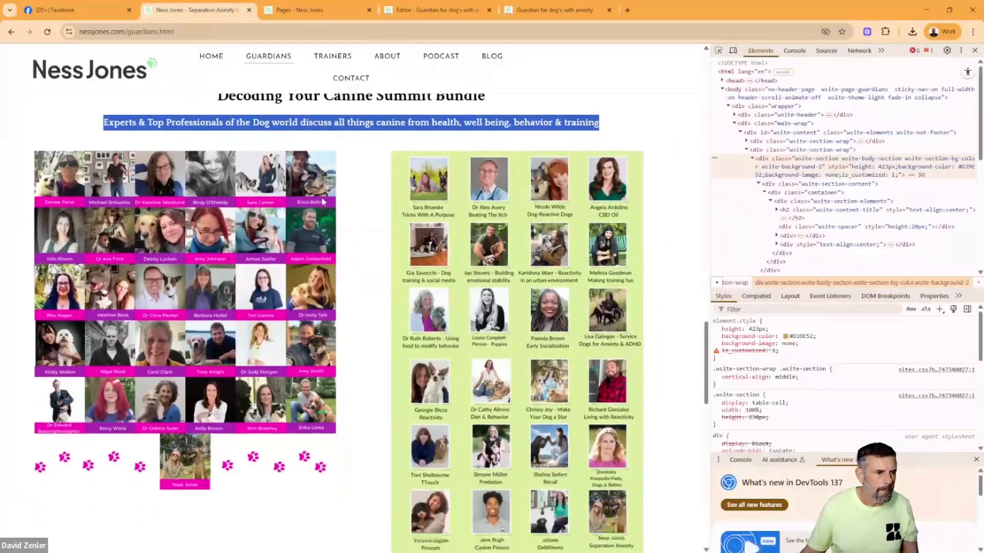
{"action": "left_click", "coordinate": [435, 9]}
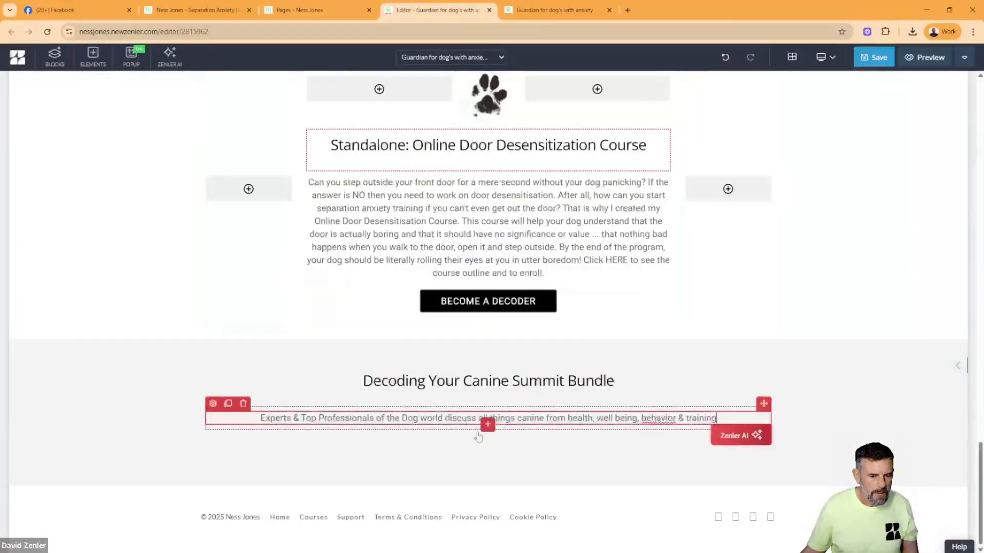
{"action": "left_click", "coordinate": [487, 424]}
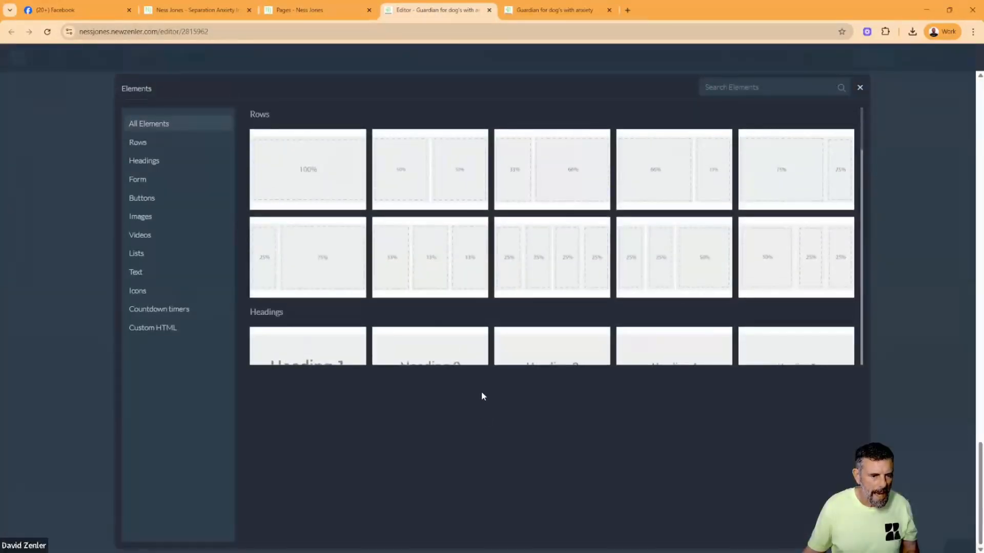
{"action": "left_click", "coordinate": [422, 169]}
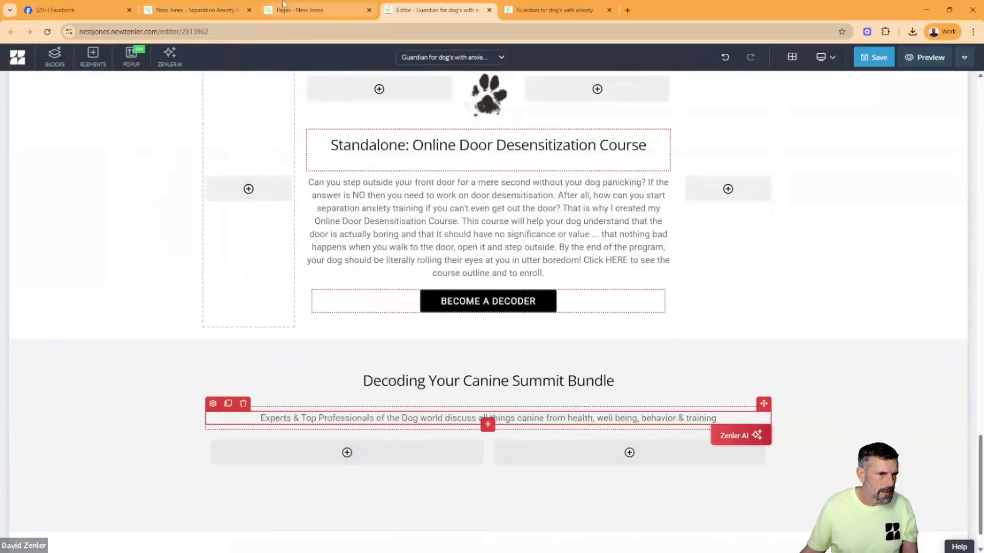
{"action": "left_click", "coordinate": [230, 13]}
{"action": "right_click", "coordinate": [214, 224]}
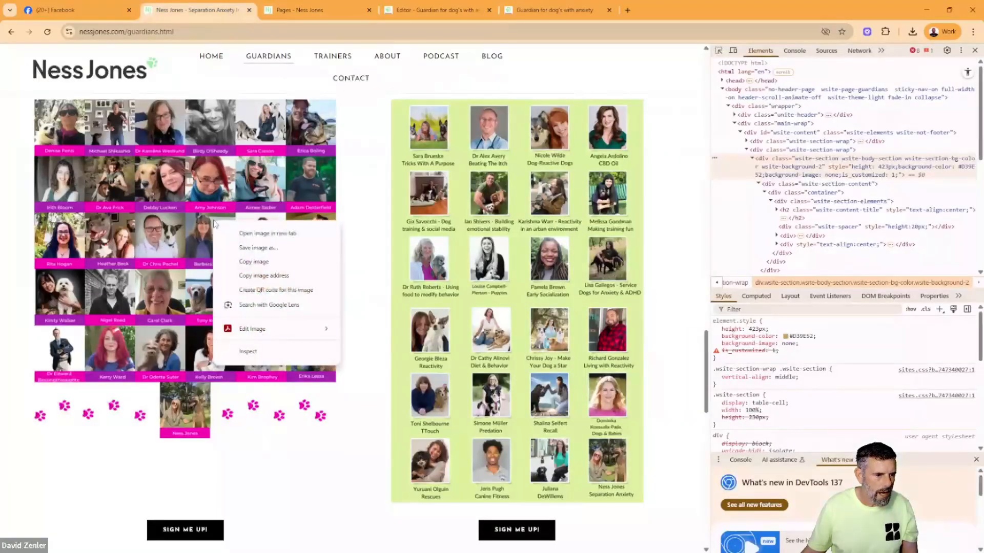
{"action": "left_click", "coordinate": [248, 245]}
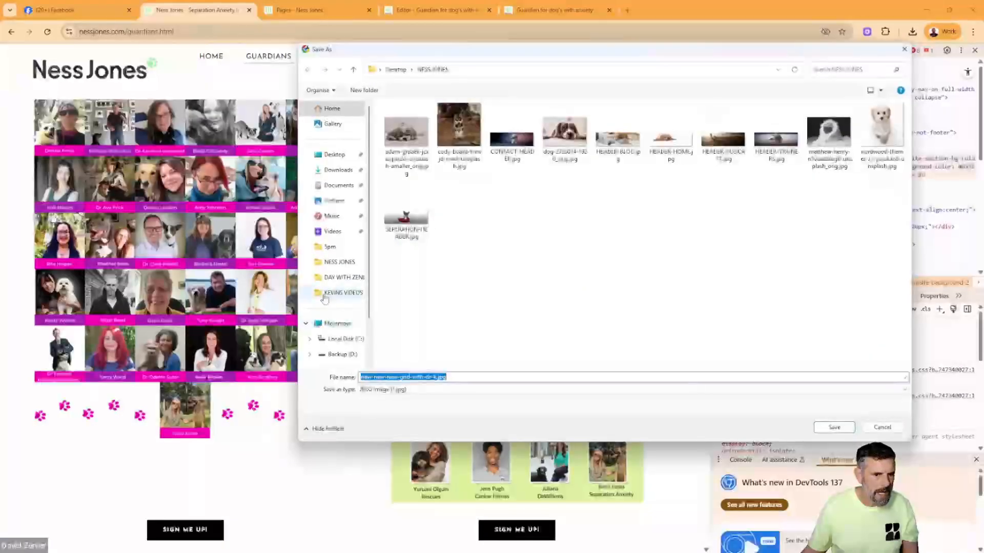
{"action": "left_click", "coordinate": [834, 427]}
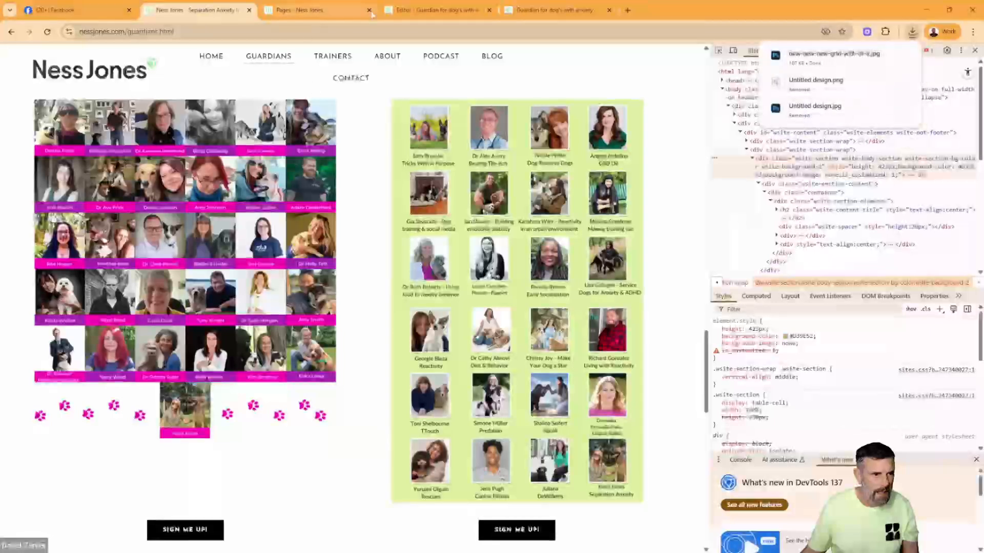
- Upload new-new-new-grid-with-dr-k.jpg without cropping and place it in the first column of the summit block's two-column row
{"action": "left_click", "coordinate": [435, 9]}
{"action": "left_click", "coordinate": [343, 453]}
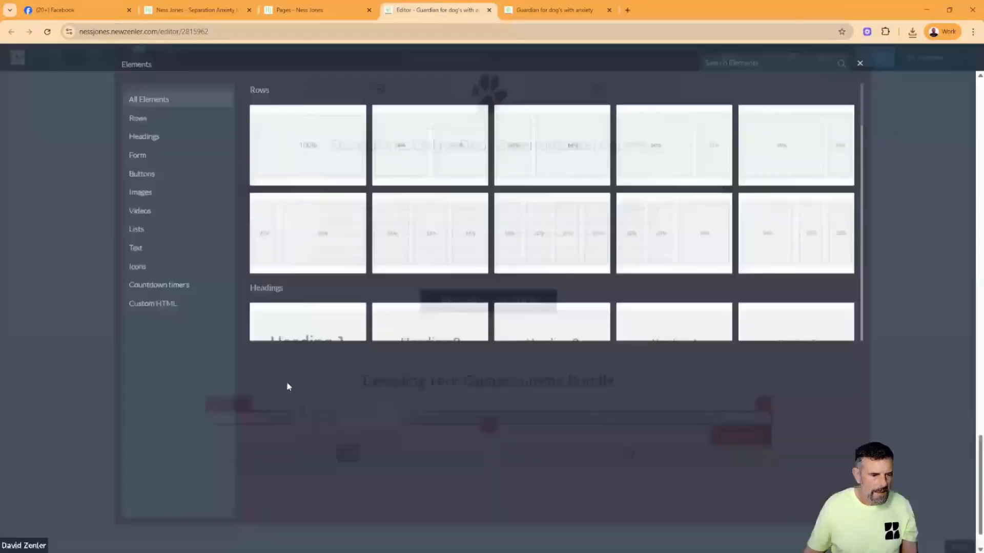
{"action": "left_click", "coordinate": [174, 218]}
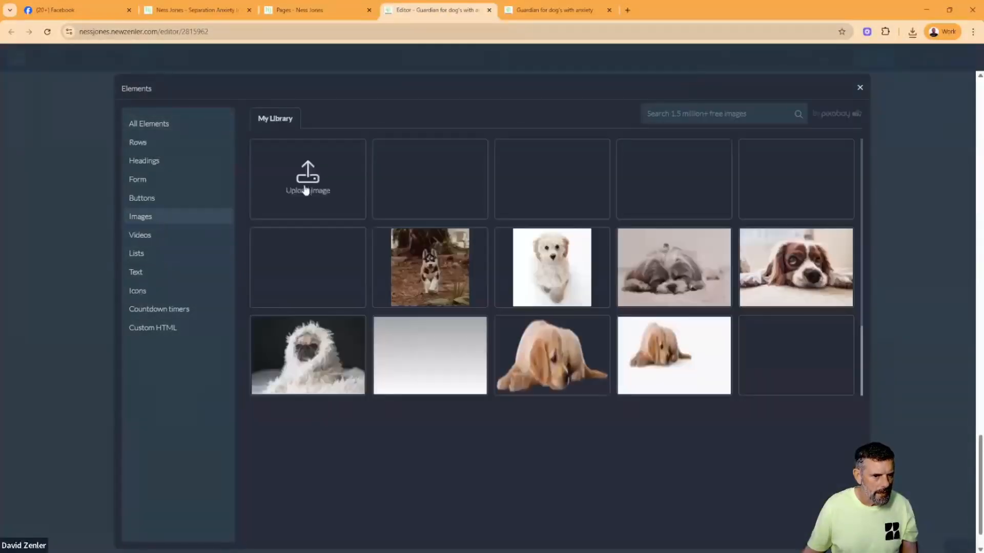
{"action": "left_click", "coordinate": [297, 185]}
{"action": "left_click", "coordinate": [570, 269]}
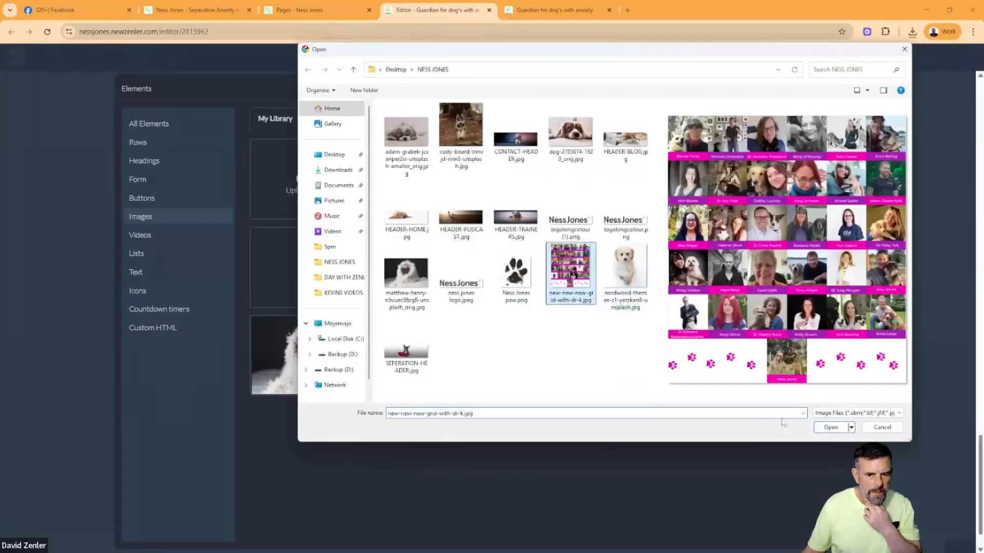
{"action": "left_click", "coordinate": [835, 430]}
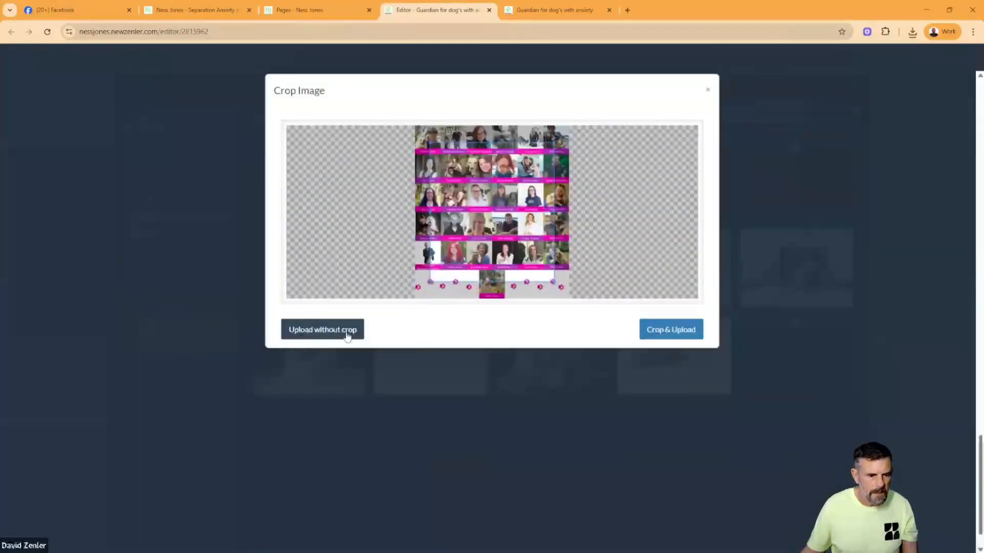
{"action": "left_click", "coordinate": [347, 333]}
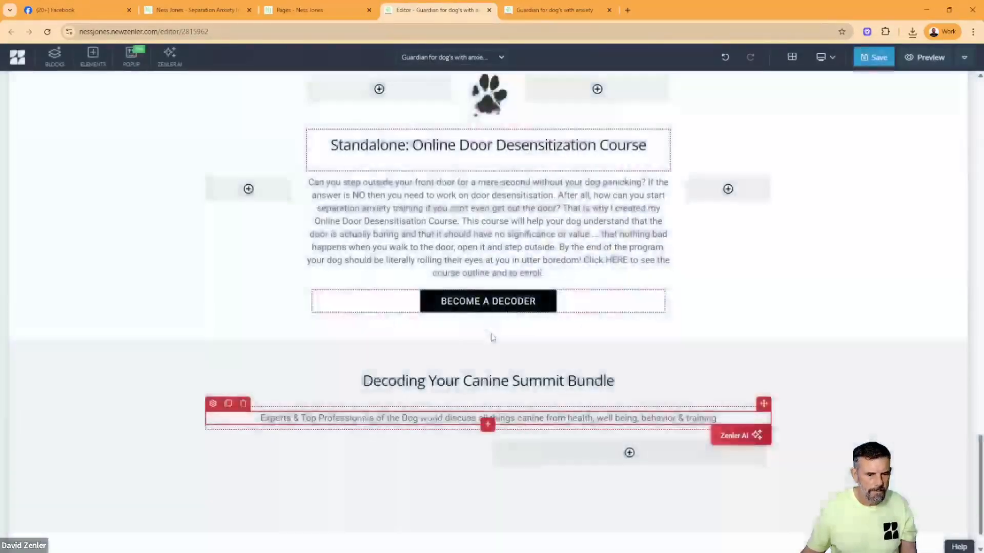
{"action": "scroll", "coordinate": [513, 338], "scroll_direction": "down", "scroll_amount": 5}
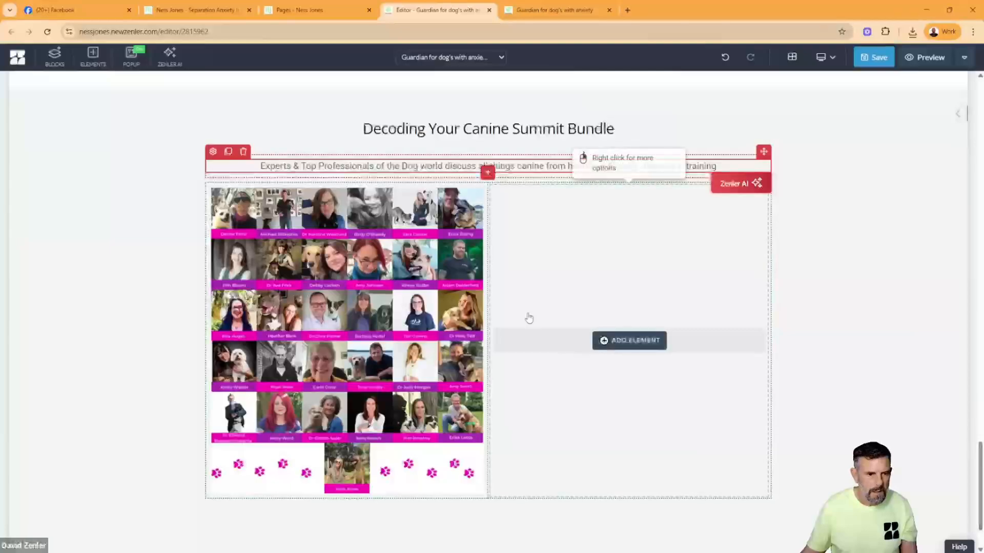
{"action": "left_click", "coordinate": [218, 15]}
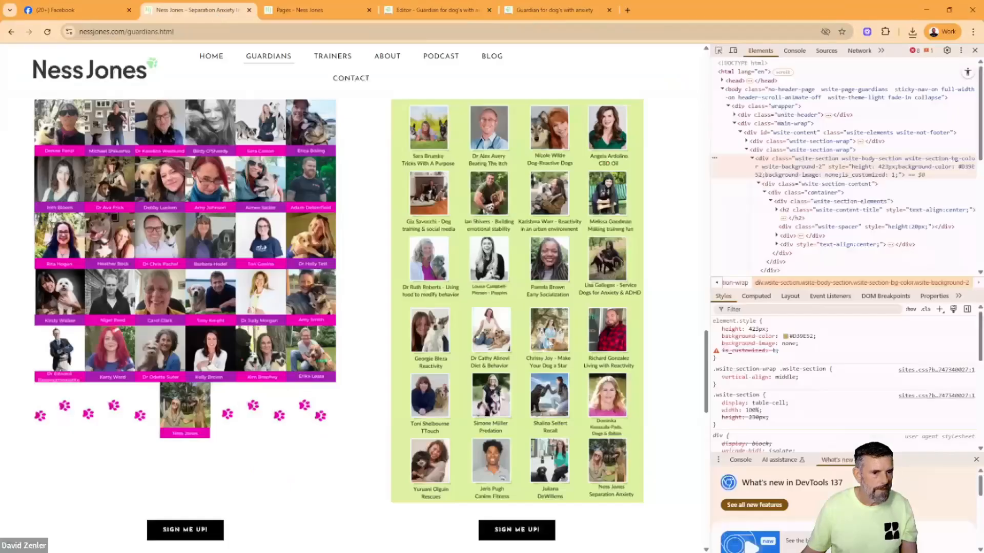
{"action": "right_click", "coordinate": [516, 248]}
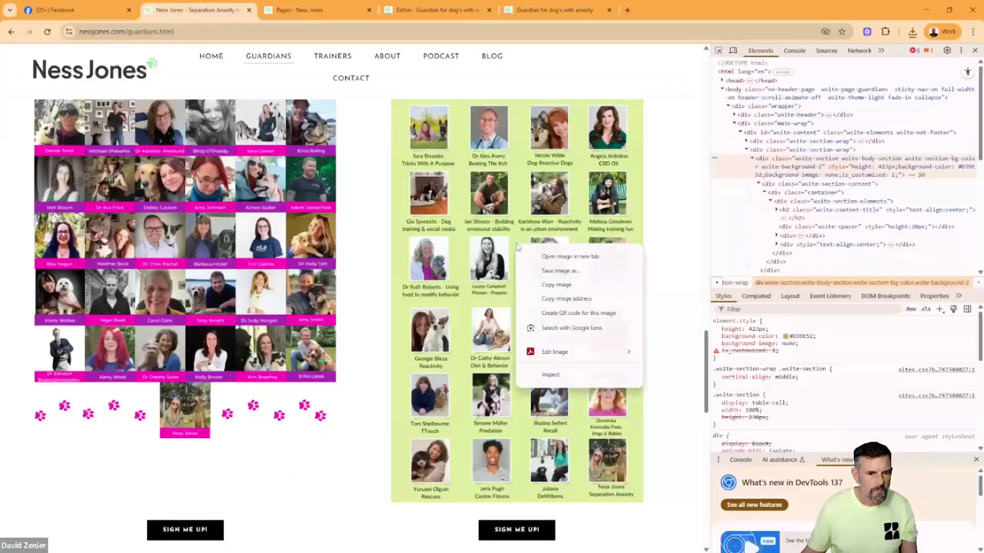
{"action": "left_click", "coordinate": [541, 275]}
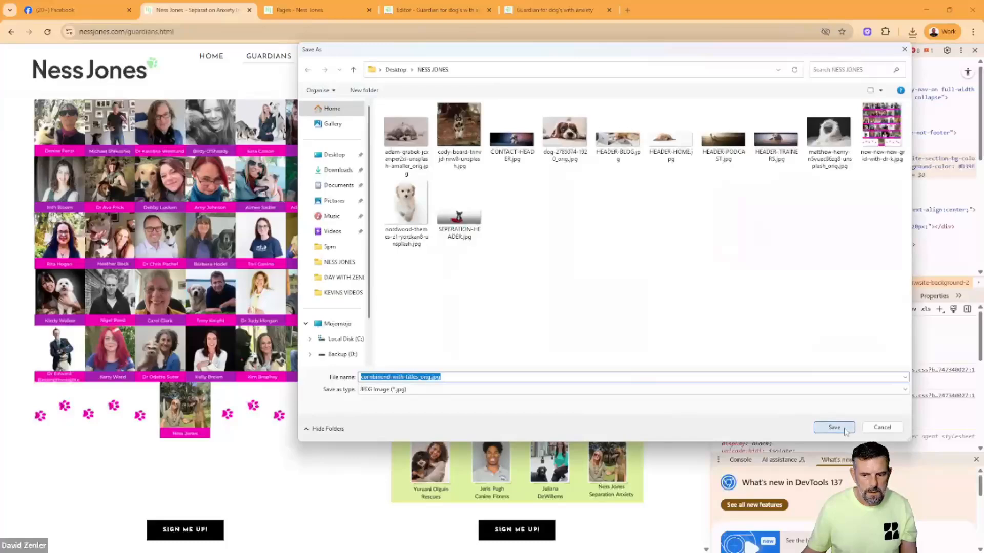
{"action": "left_click", "coordinate": [834, 427]}
- Upload combinmend-with-titles_orig.jpg without cropping and place it in the second column of the summit block's two-column row
{"action": "left_click", "coordinate": [295, 11]}
{"action": "left_click", "coordinate": [433, 9]}
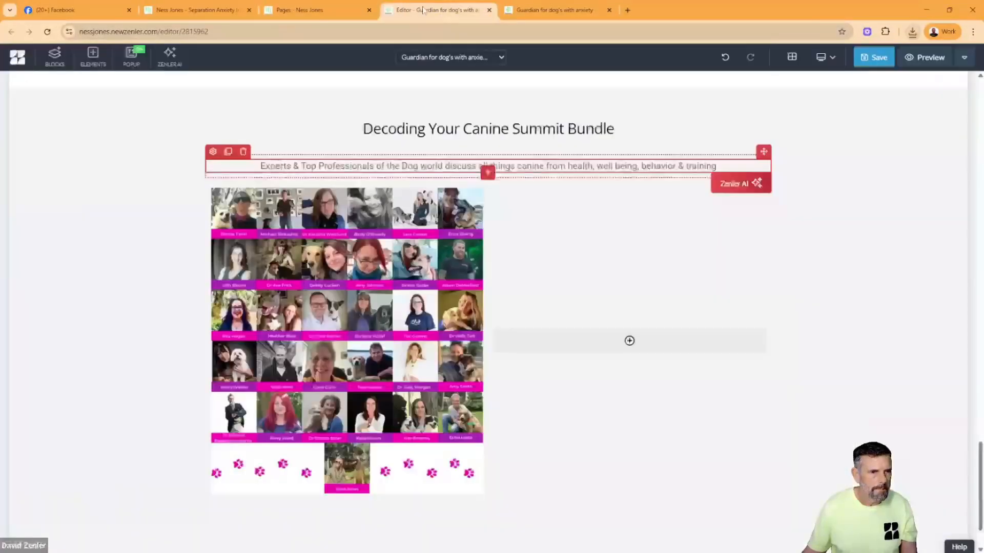
{"action": "left_click", "coordinate": [627, 339]}
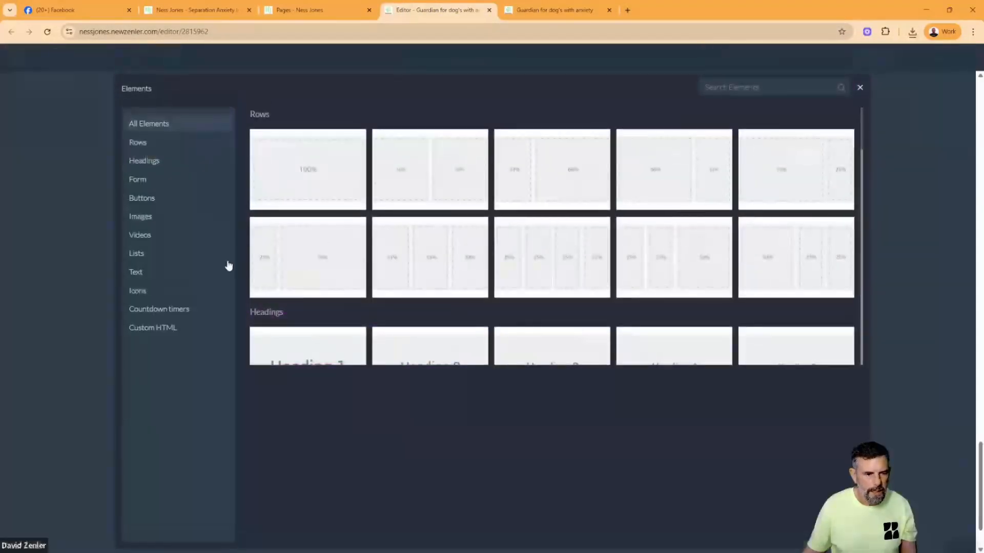
{"action": "left_click", "coordinate": [153, 221]}
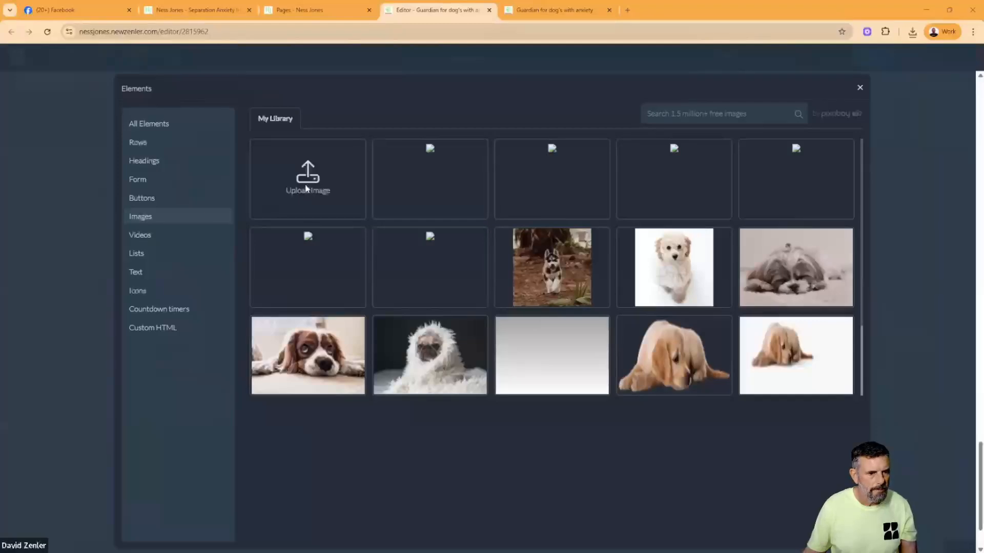
{"action": "left_click", "coordinate": [306, 188]}
{"action": "left_click", "coordinate": [516, 131]}
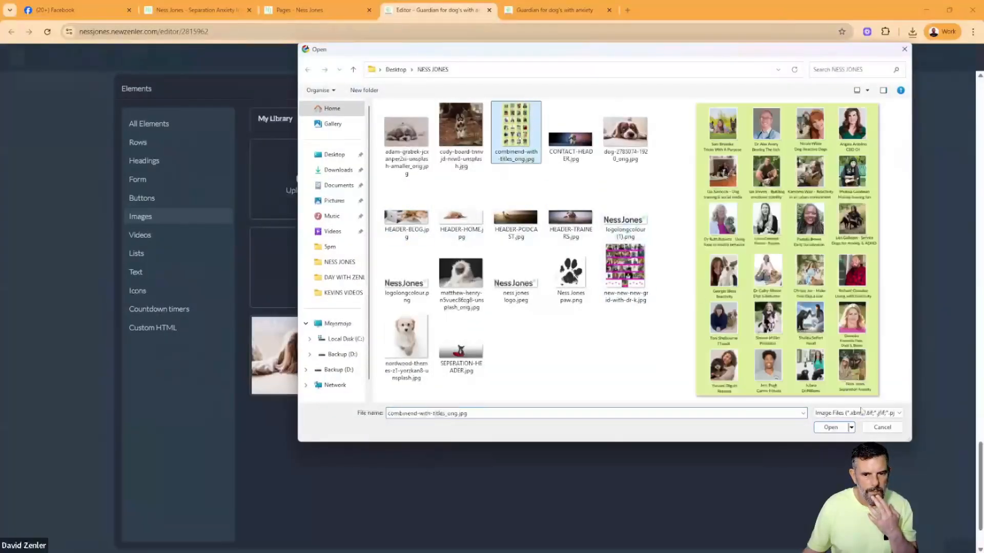
{"action": "left_click", "coordinate": [839, 431]}
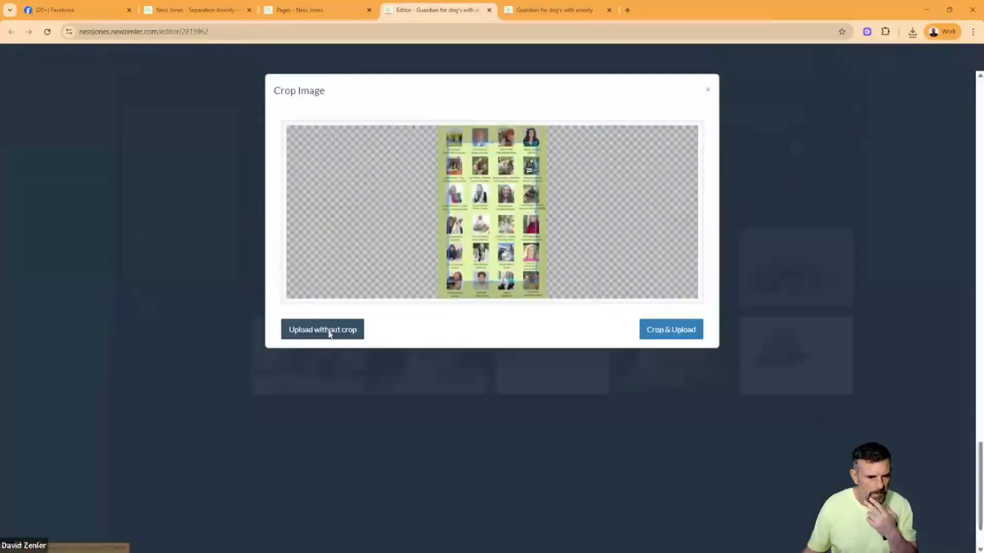
{"action": "left_click", "coordinate": [329, 332]}
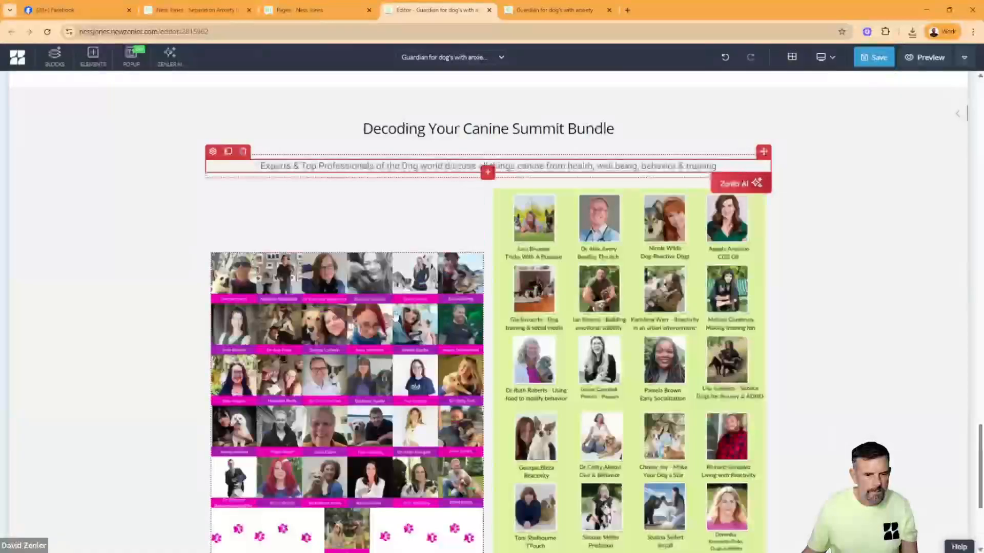
- Set the vertical alignment of the summit block's two-column image row to Top
{"action": "left_click", "coordinate": [330, 235]}
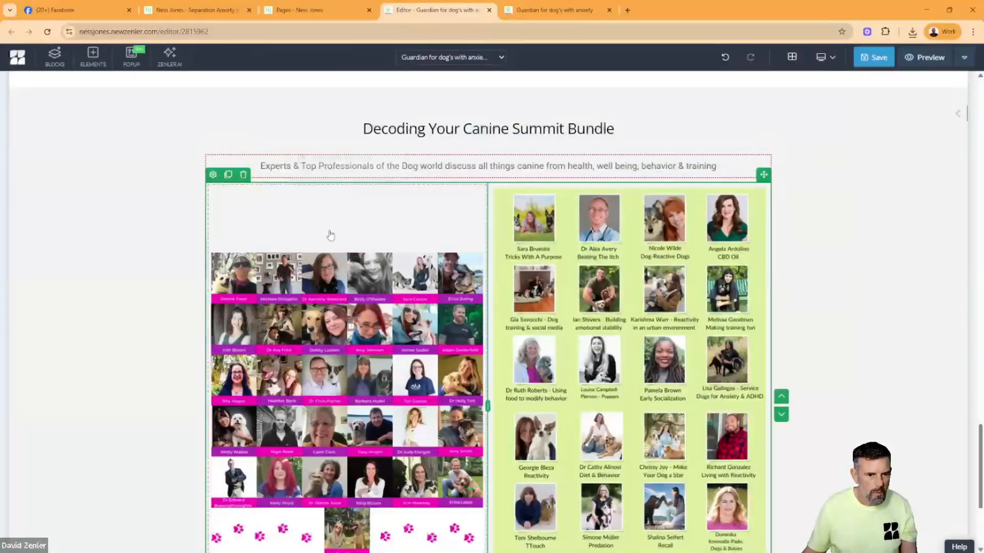
{"action": "left_click", "coordinate": [213, 175]}
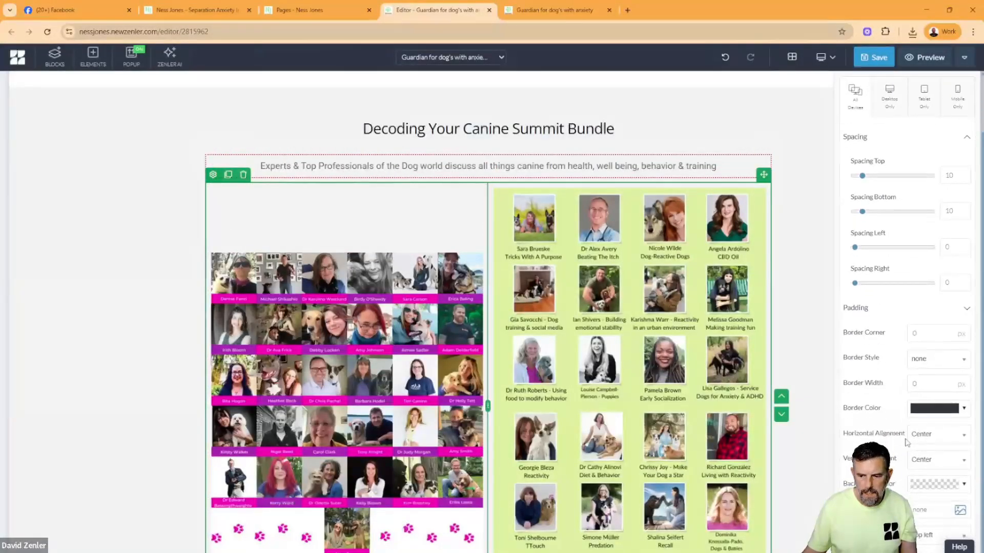
{"action": "left_click", "coordinate": [917, 461]}
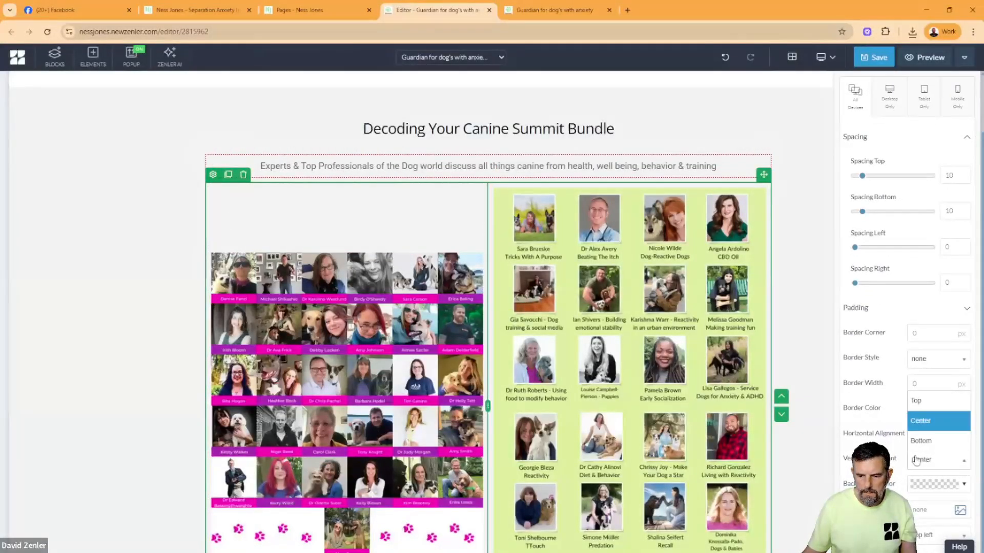
{"action": "left_click", "coordinate": [917, 401]}
{"action": "left_click", "coordinate": [170, 368]}
{"action": "scroll", "coordinate": [292, 337], "scroll_direction": "down", "scroll_amount": 4}
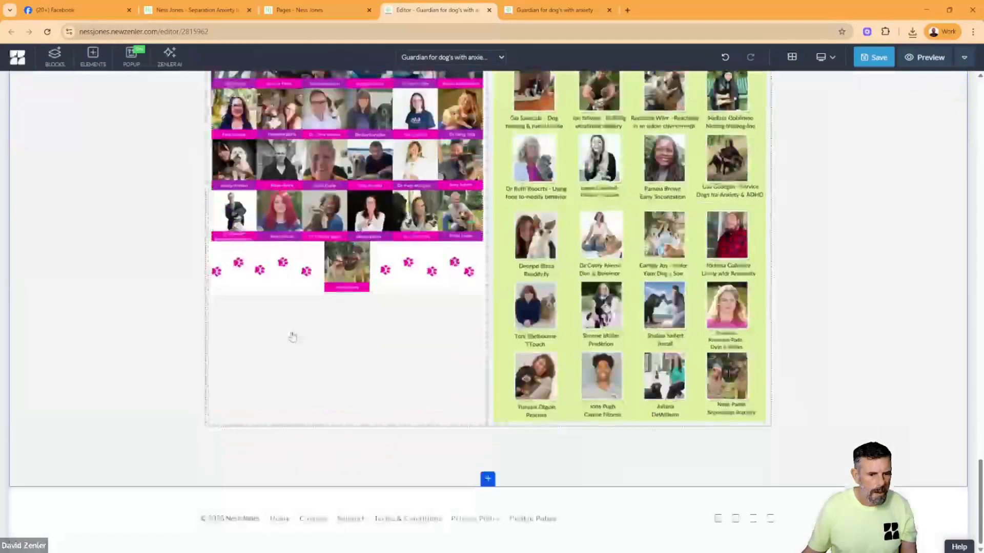
- Check the buttons beneath the original page's speaker images and duplicate the Become a Decoder button in the door desensitization section
{"action": "left_click", "coordinate": [195, 10]}
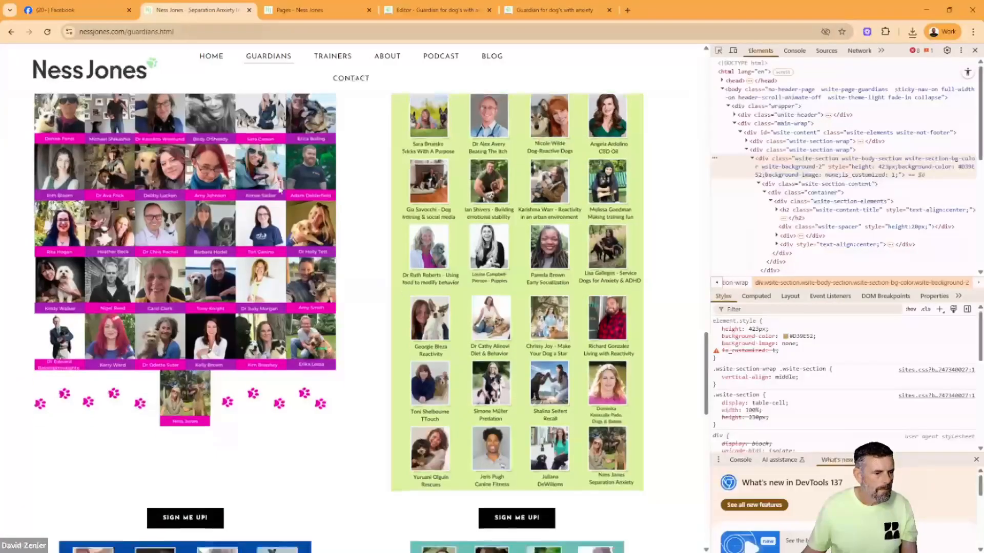
{"action": "scroll", "coordinate": [279, 190], "scroll_direction": "down", "scroll_amount": 2}
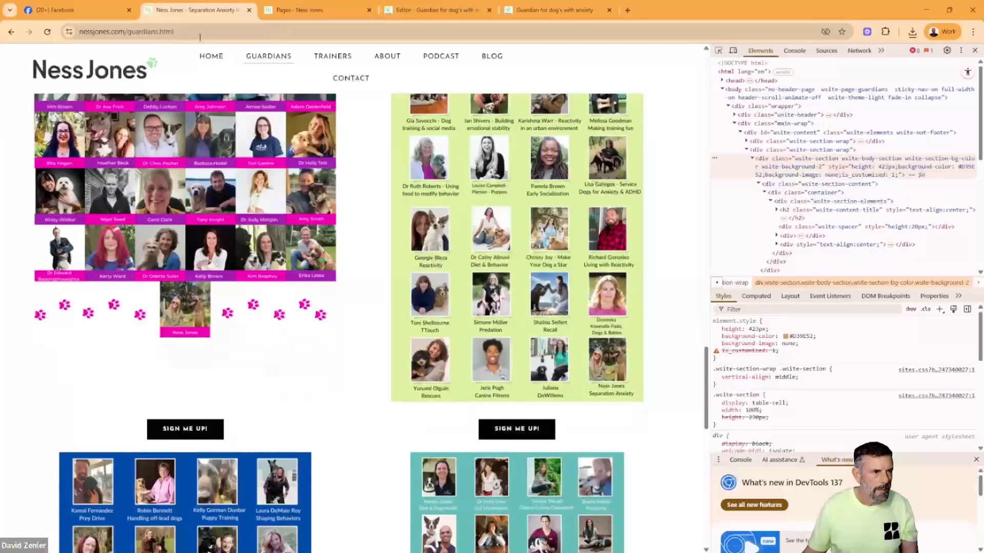
{"action": "left_click", "coordinate": [299, 12]}
{"action": "left_click", "coordinate": [436, 10]}
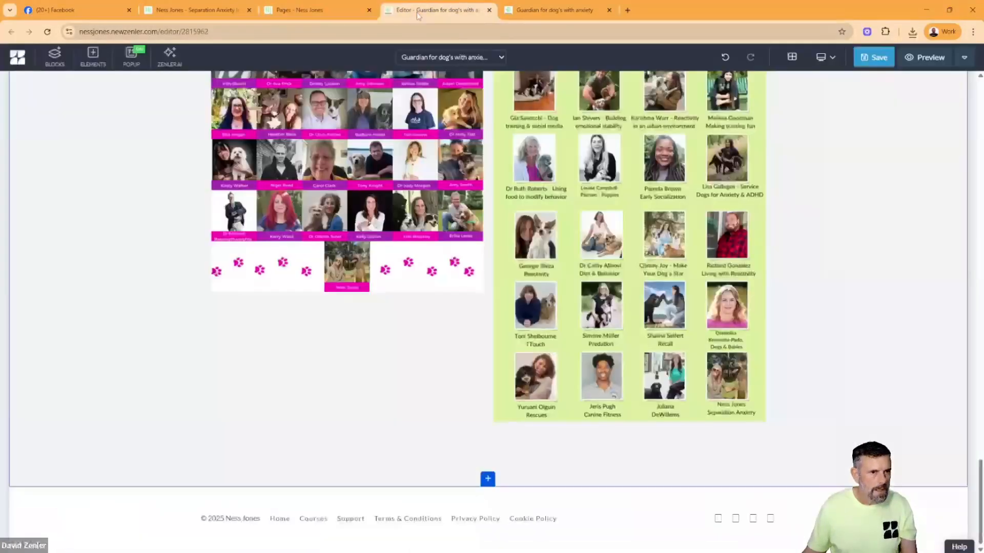
{"action": "scroll", "coordinate": [473, 184], "scroll_direction": "up", "scroll_amount": 5}
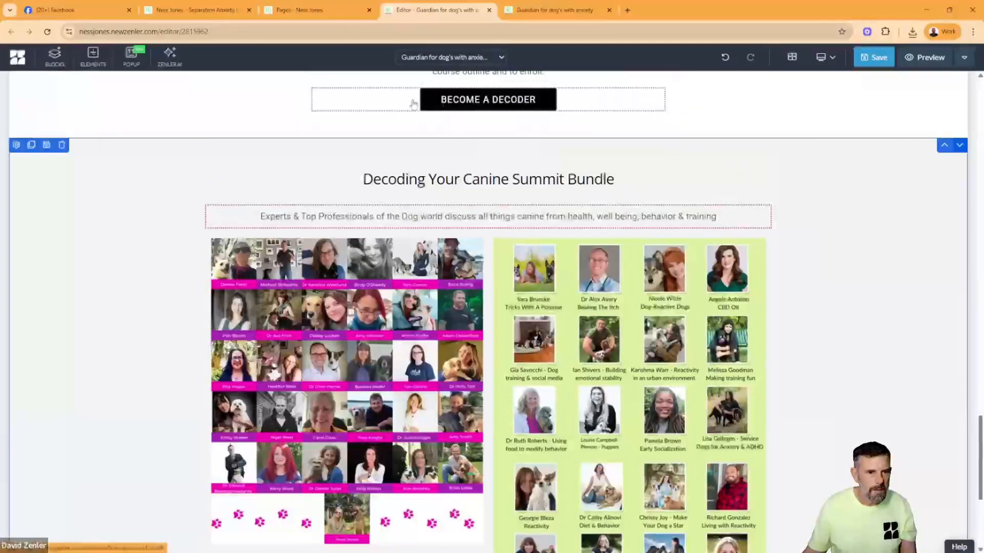
{"action": "left_click", "coordinate": [334, 81]}
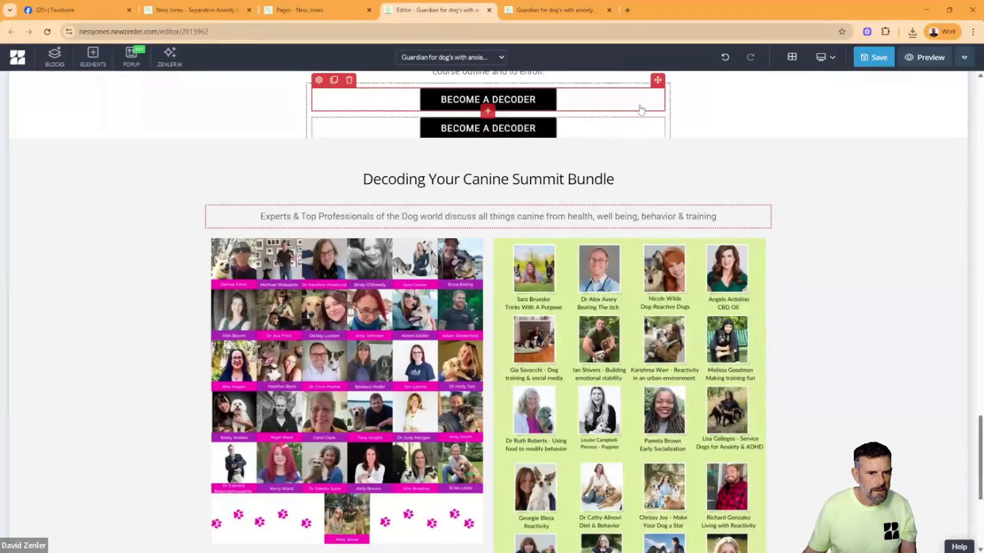
{"action": "scroll", "coordinate": [624, 128], "scroll_direction": "down", "scroll_amount": 2}
{"action": "scroll", "coordinate": [624, 128], "scroll_direction": "up", "scroll_amount": 2}
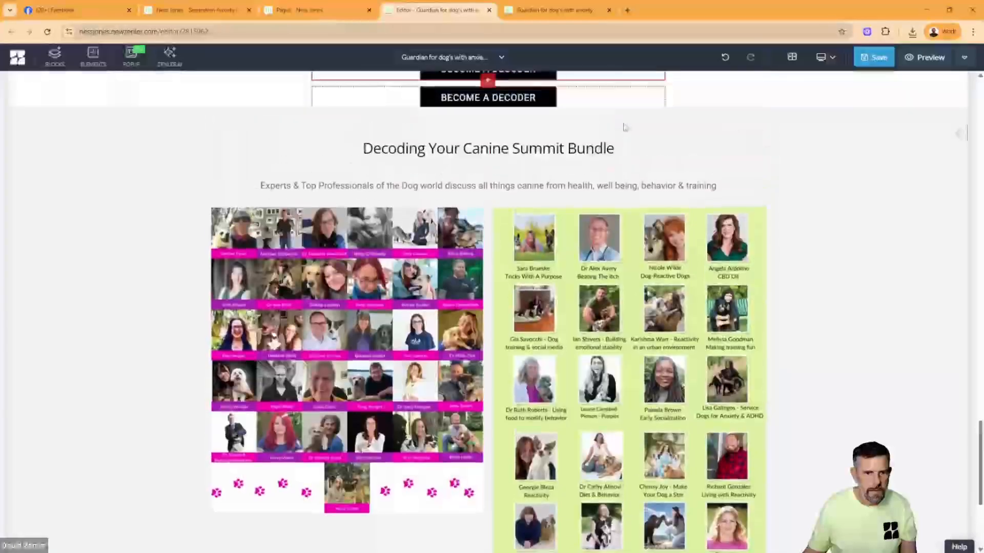
- Try to move the duplicated Become a Decoder button into the summit row's second column, and undo the move
{"action": "left_click", "coordinate": [623, 128]}
{"action": "left_click_drag", "start_coordinate": [658, 109], "coordinate": [568, 278]}
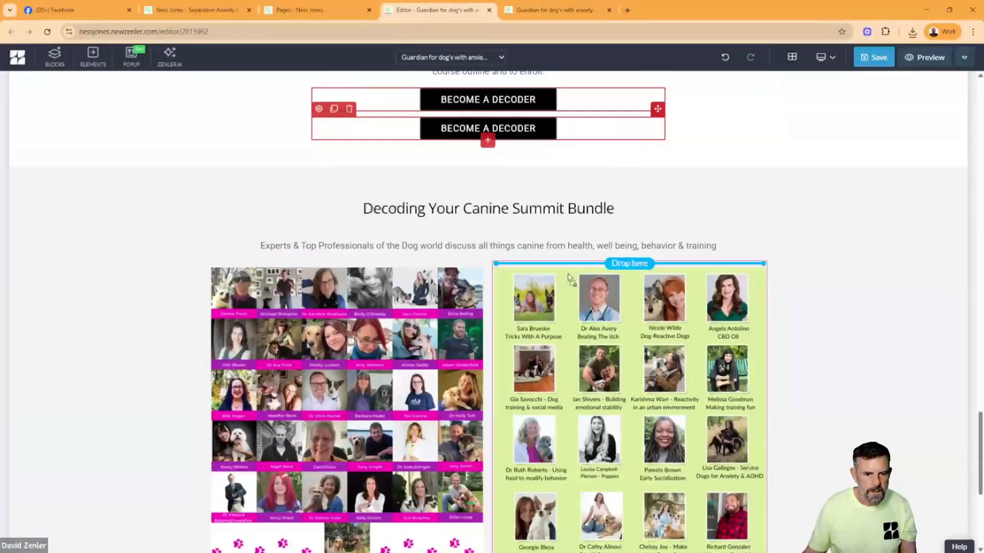
{"action": "left_click_drag", "start_coordinate": [533, 308], "coordinate": [515, 350]}
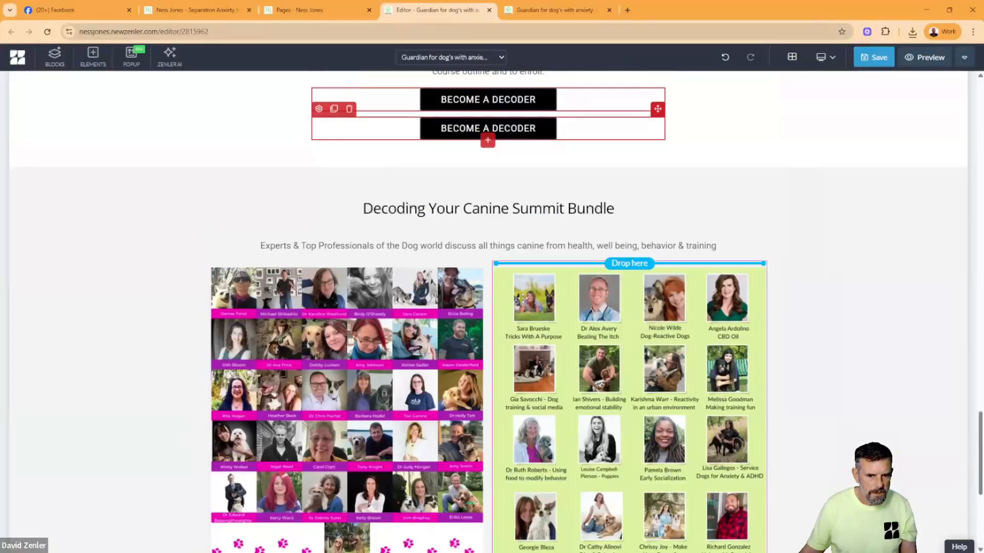
{"action": "left_click_drag", "start_coordinate": [522, 298], "coordinate": [523, 298]}
{"action": "scroll", "coordinate": [792, 323], "scroll_direction": "up", "scroll_amount": 4}
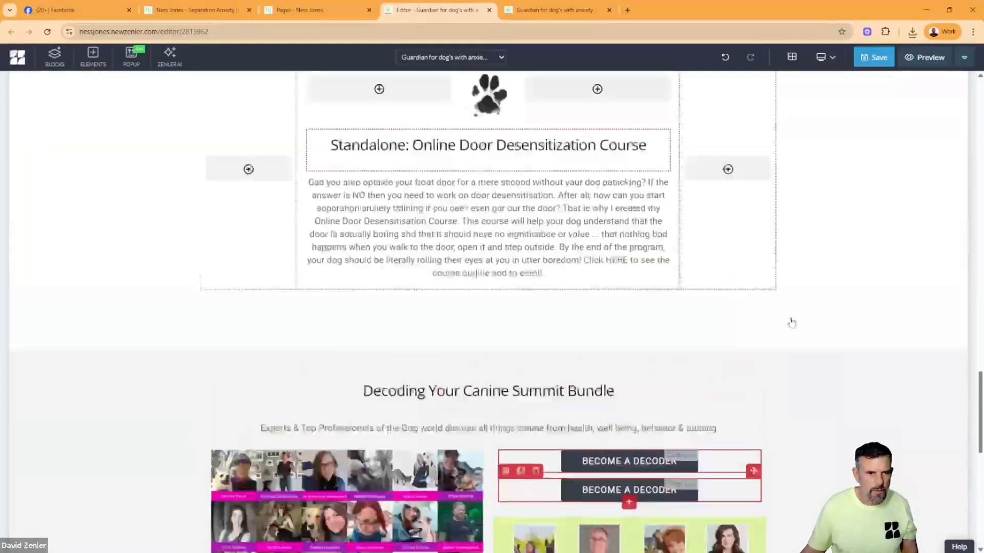
{"action": "scroll", "coordinate": [820, 321], "scroll_direction": "down", "scroll_amount": 5}
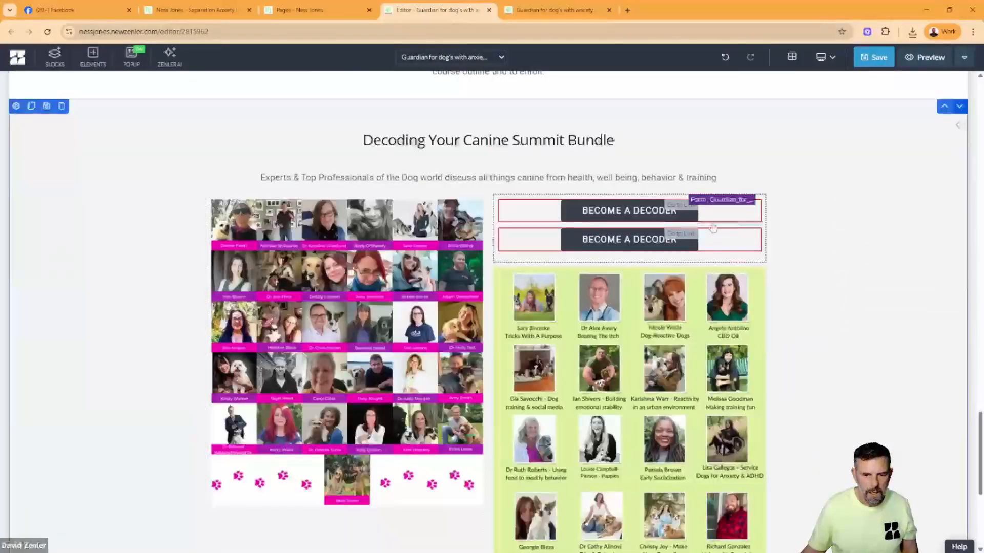
{"action": "key", "text": "ctrl+z"}
{"action": "scroll", "coordinate": [864, 285], "scroll_direction": "up", "scroll_amount": 3}
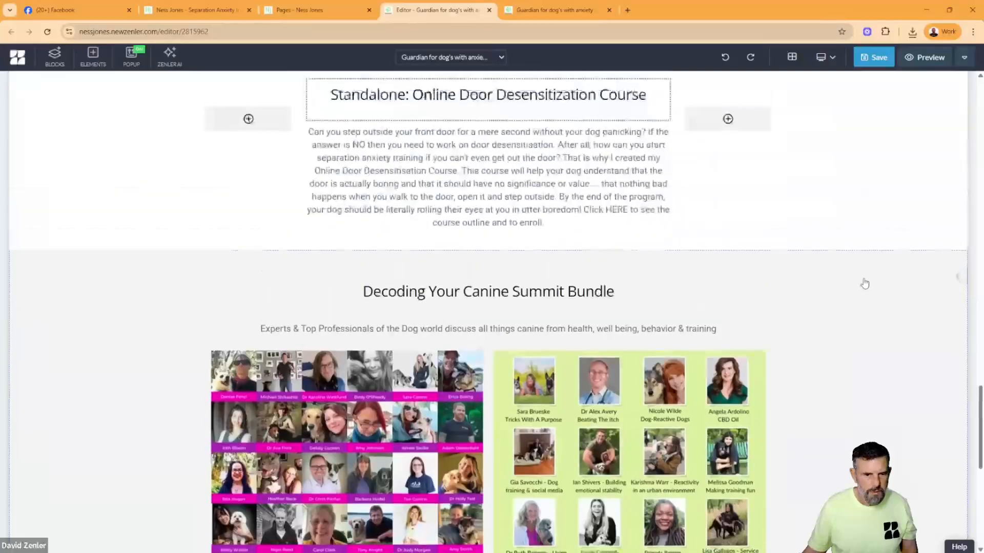
- Duplicate the Learn More Here! button under the Learn about my programs heading
{"action": "left_click", "coordinate": [630, 248]}
{"action": "scroll", "coordinate": [855, 287], "scroll_direction": "up", "scroll_amount": 9}
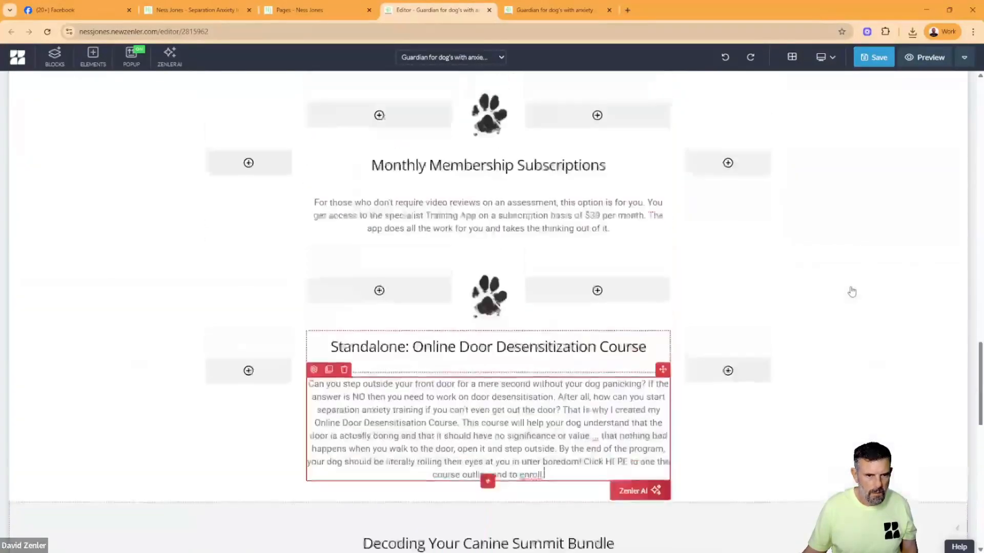
{"action": "scroll", "coordinate": [855, 277], "scroll_direction": "up", "scroll_amount": 10}
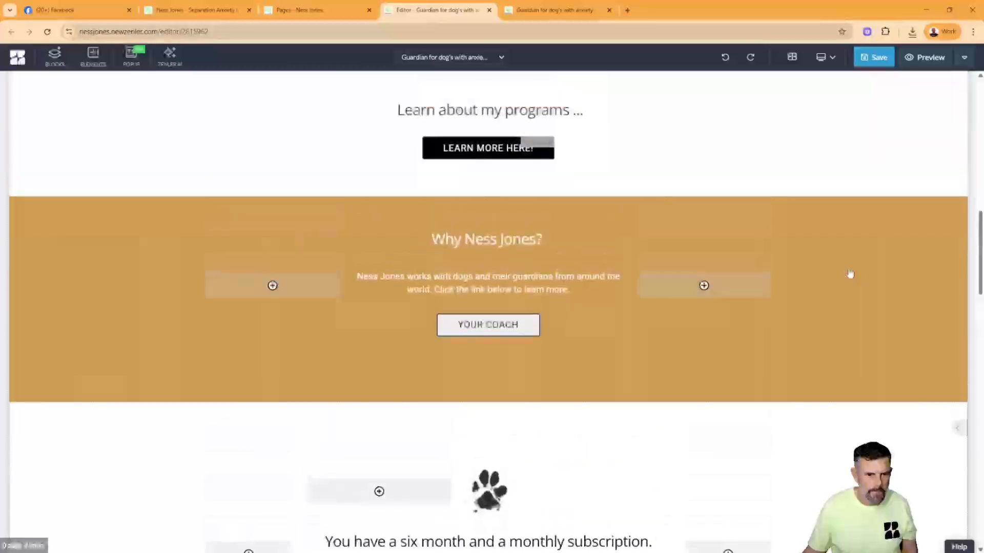
{"action": "left_click", "coordinate": [436, 154]}
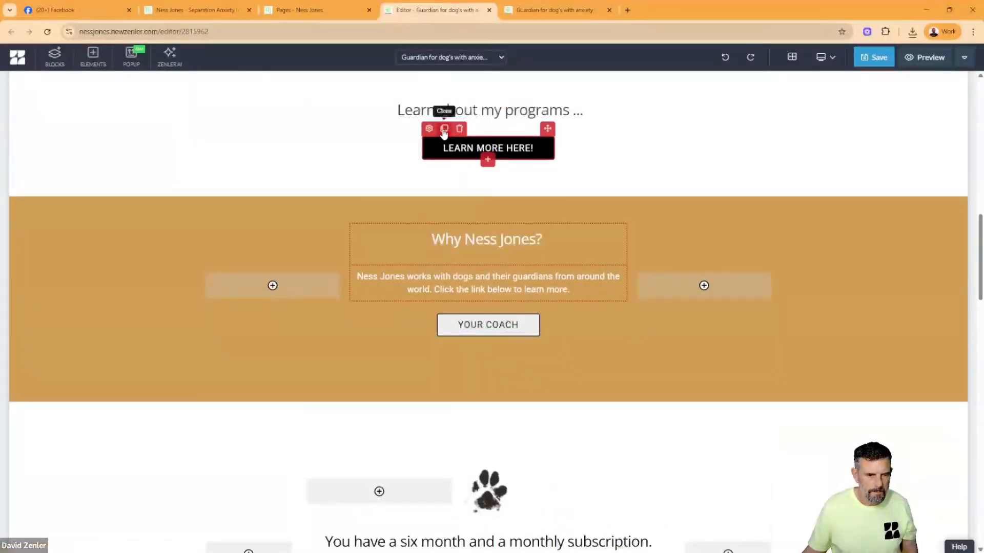
{"action": "left_click", "coordinate": [443, 128]}
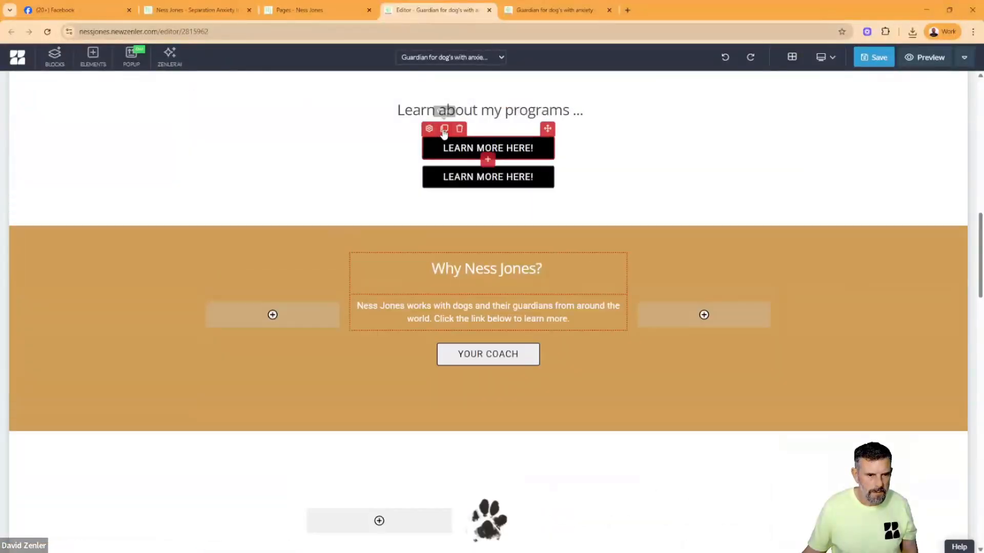
{"action": "left_click", "coordinate": [851, 201]}
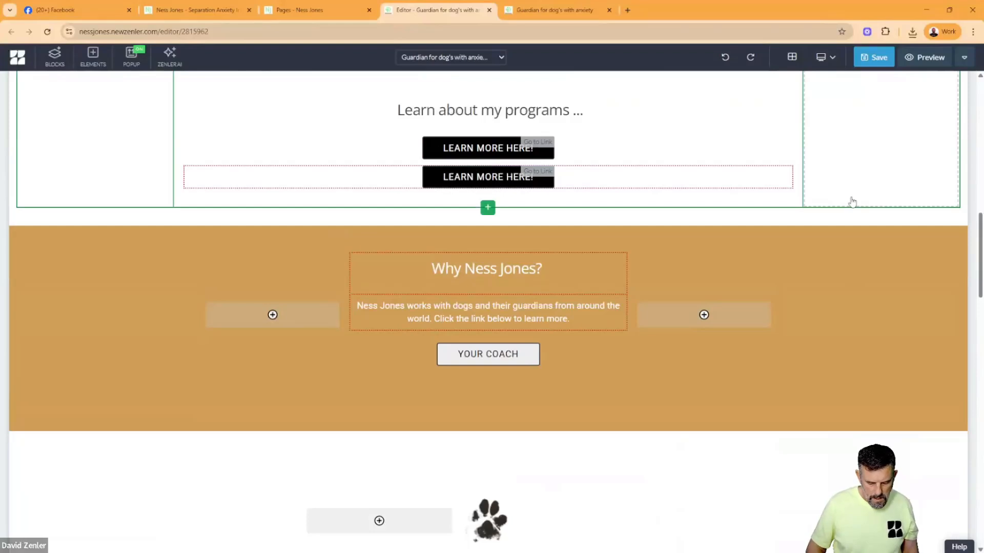
- Move the duplicated Learn More Here! button below the Online Door Desensitization Course paragraph
{"action": "key", "text": "ctrl+minus"}
{"action": "key", "text": "ctrl+minus"}
{"action": "key", "text": "ctrl+minus"}
{"action": "key", "text": "ctrl+minus"}
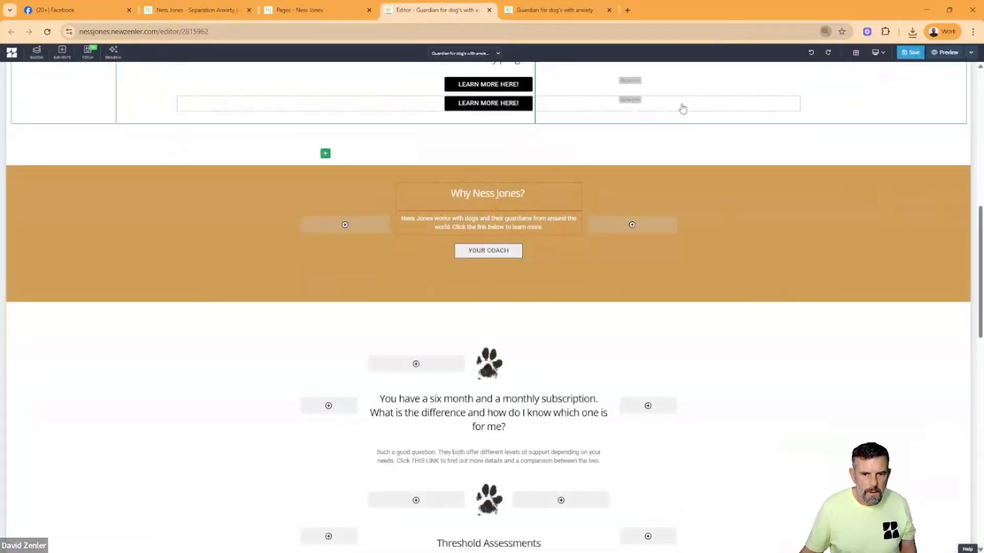
{"action": "left_click", "coordinate": [464, 103]}
{"action": "left_click_drag", "start_coordinate": [528, 90], "coordinate": [501, 531]}
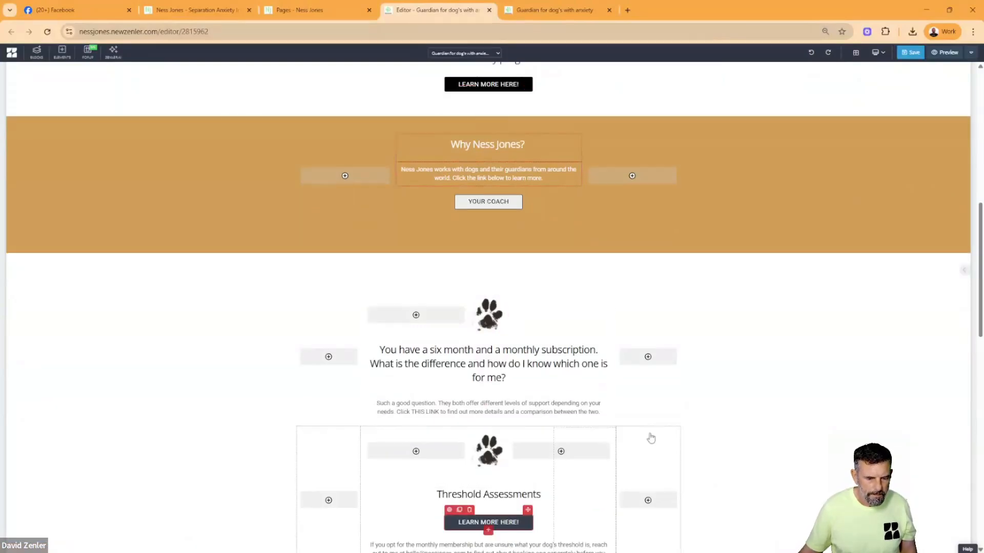
{"action": "scroll", "coordinate": [650, 437], "scroll_direction": "down", "scroll_amount": 5}
{"action": "left_click_drag", "start_coordinate": [526, 207], "coordinate": [517, 546]}
{"action": "scroll", "coordinate": [689, 432], "scroll_direction": "down", "scroll_amount": 4}
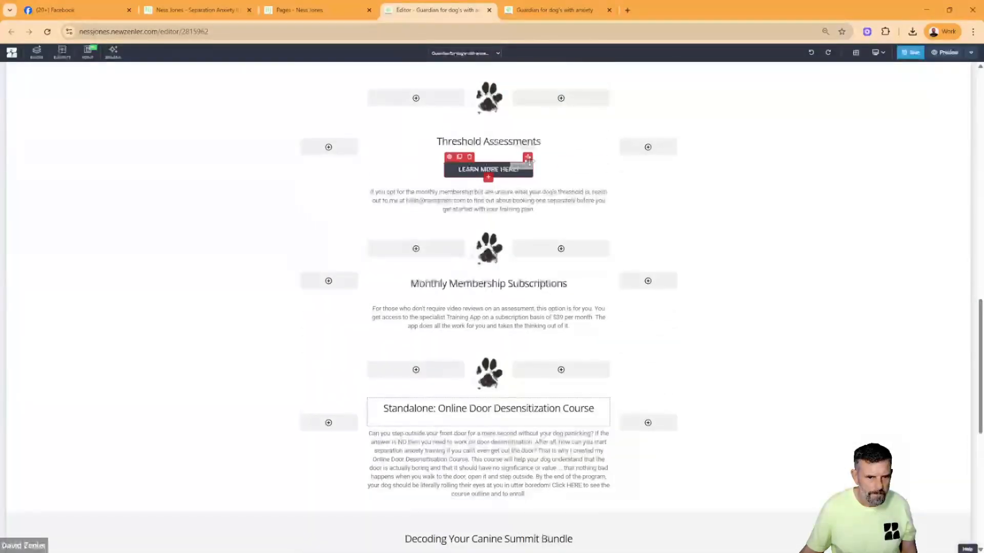
{"action": "left_click_drag", "start_coordinate": [528, 158], "coordinate": [497, 505]}
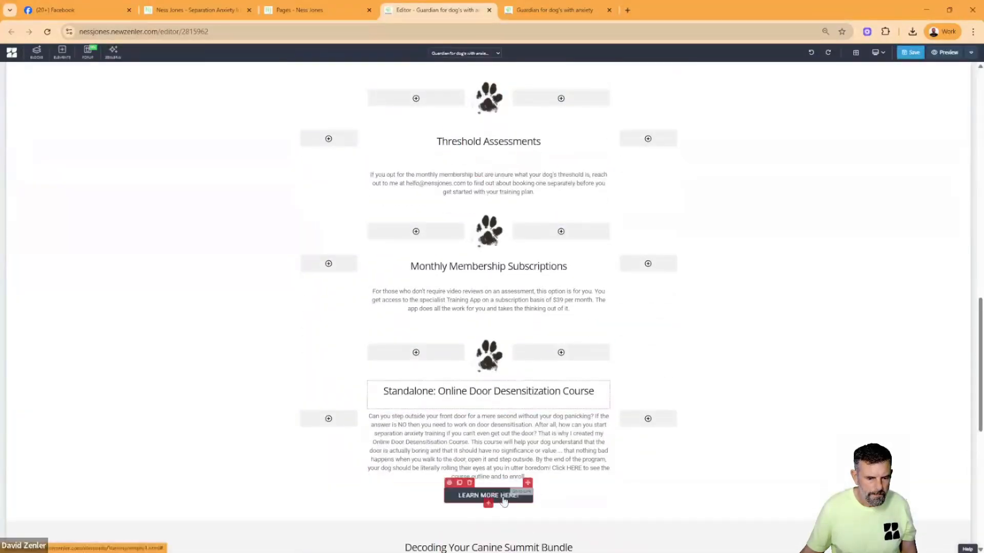
{"action": "scroll", "coordinate": [492, 409], "scroll_direction": "down", "scroll_amount": 4}
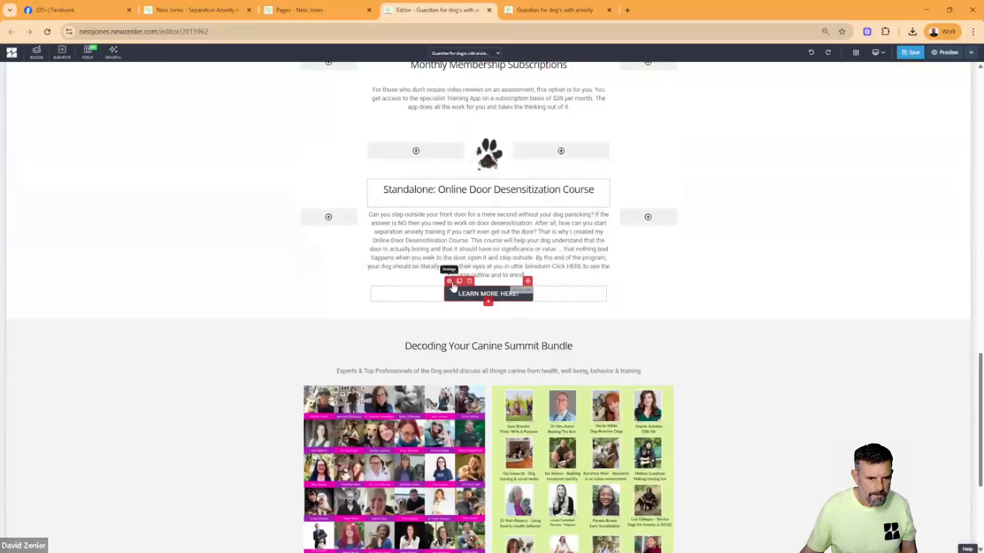
- Set the background color of the Learn More Here! button below the Online Door Desensitization Course paragraph to black
{"action": "left_click", "coordinate": [450, 282]}
{"action": "left_click", "coordinate": [946, 402]}
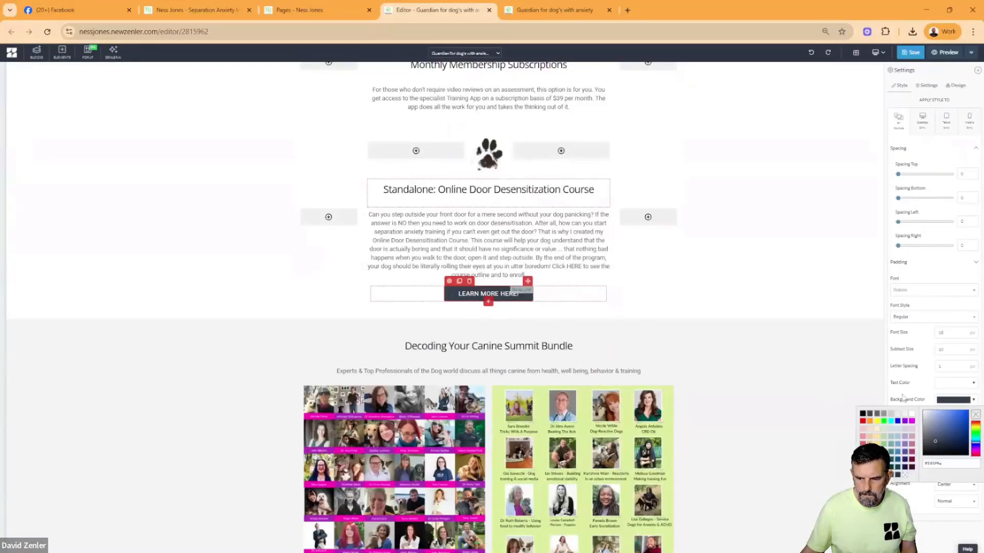
{"action": "left_click", "coordinate": [863, 414]}
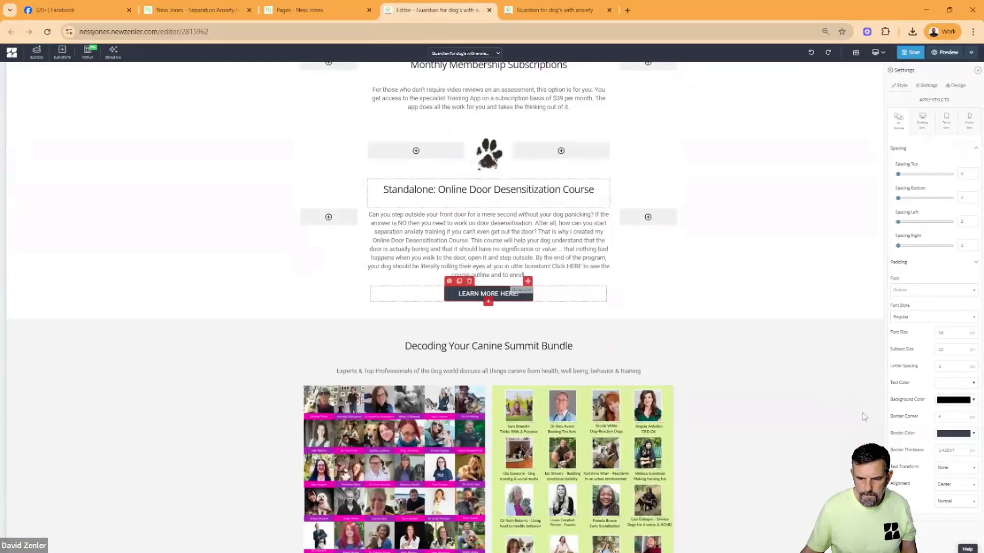
- Duplicate the Learn More Here! button and place one copy beneath each of the two speaker images in the summit bundle section
{"action": "left_click", "coordinate": [459, 281]}
{"action": "scroll", "coordinate": [676, 298], "scroll_direction": "down", "scroll_amount": 3}
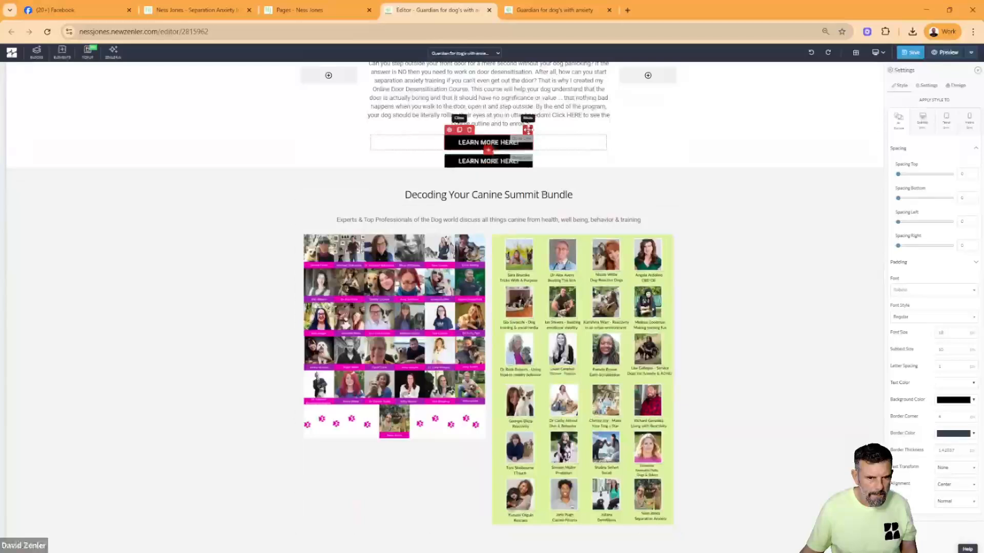
{"action": "left_click_drag", "start_coordinate": [528, 130], "coordinate": [382, 455]}
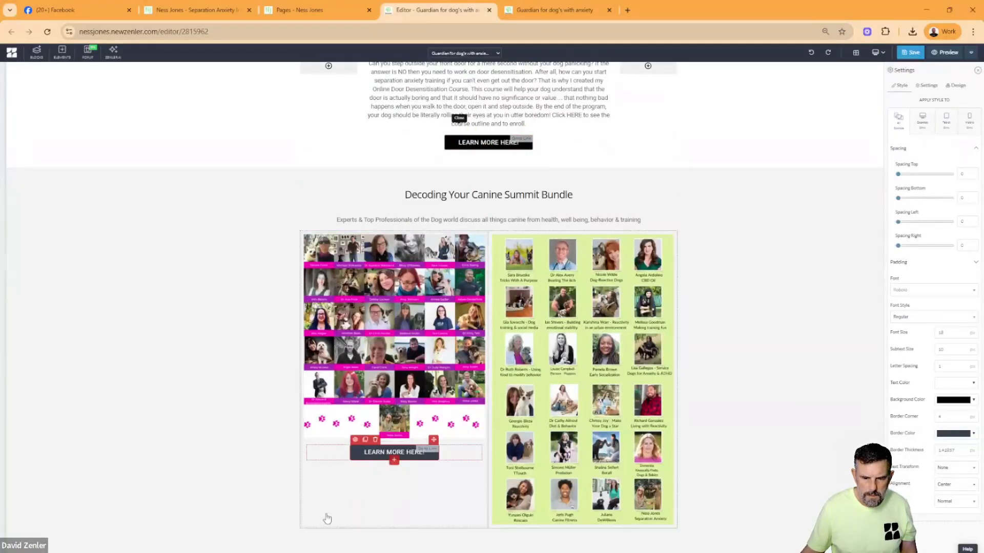
{"action": "left_click", "coordinate": [366, 442]}
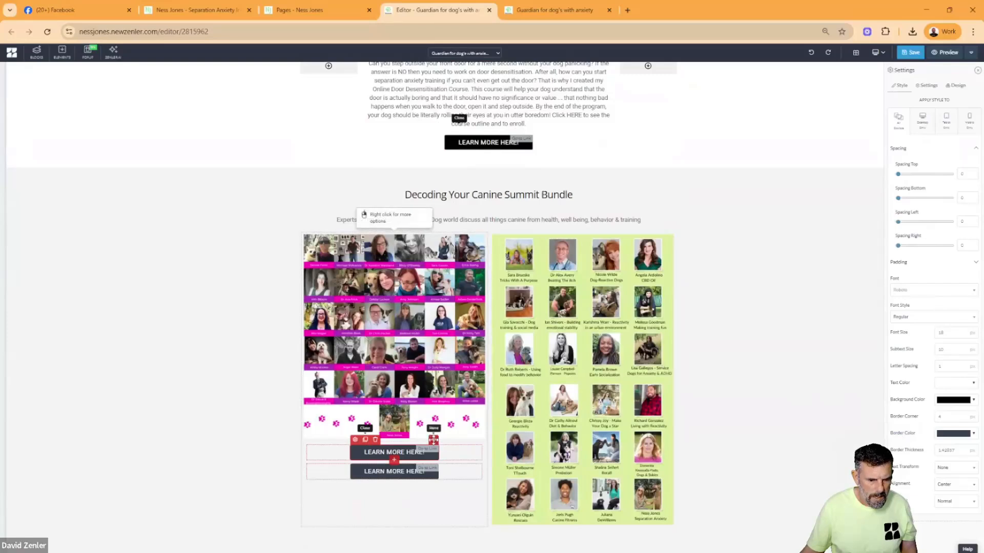
{"action": "left_click_drag", "start_coordinate": [434, 440], "coordinate": [546, 519]}
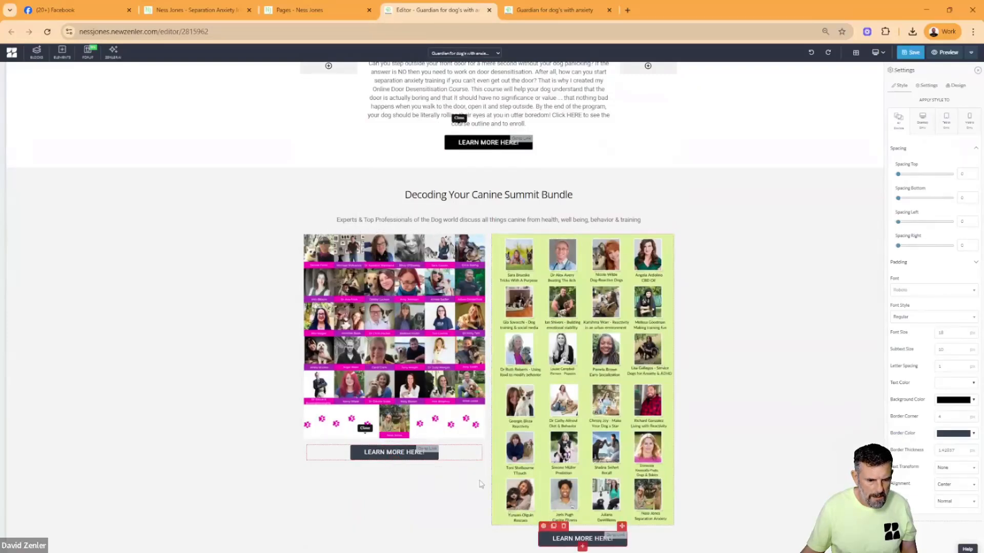
- Change the text of the button beneath the purple and pink speaker image to SIGN UP HERE
{"action": "left_click", "coordinate": [394, 452]}
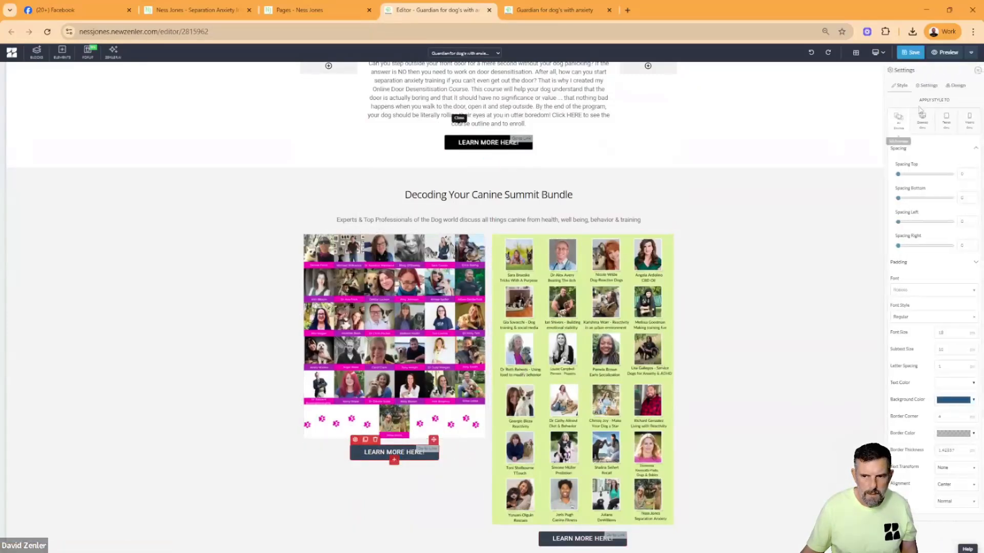
{"action": "left_click", "coordinate": [926, 86]}
{"action": "double_click", "coordinate": [959, 105]}
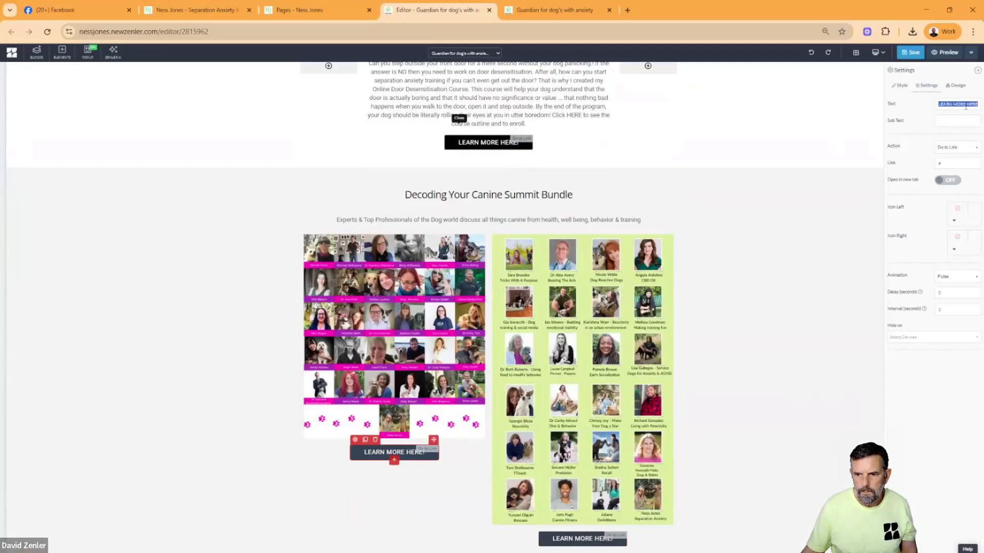
{"action": "type", "text": "sig"}
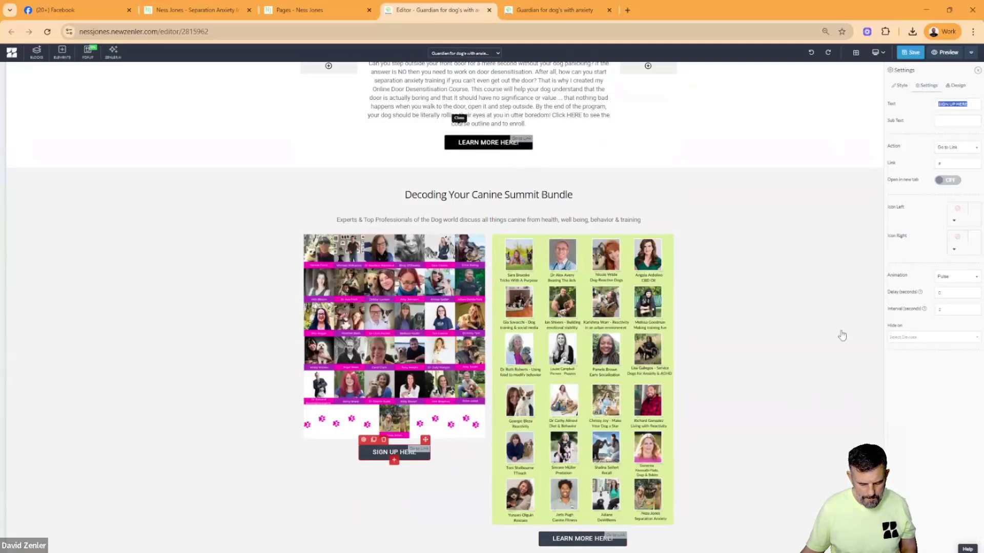
- Change the text of the button beneath the green speaker image to SIGN UP HERE
{"action": "left_click", "coordinate": [551, 538]}
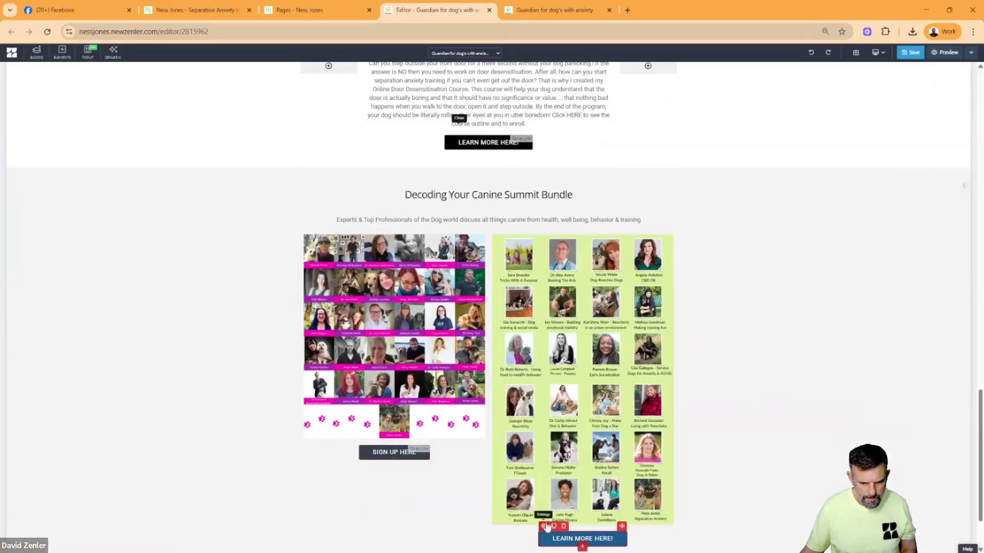
{"action": "left_click", "coordinate": [547, 527]}
{"action": "left_click", "coordinate": [928, 85]}
{"action": "left_click_drag", "start_coordinate": [939, 104], "coordinate": [950, 106]}
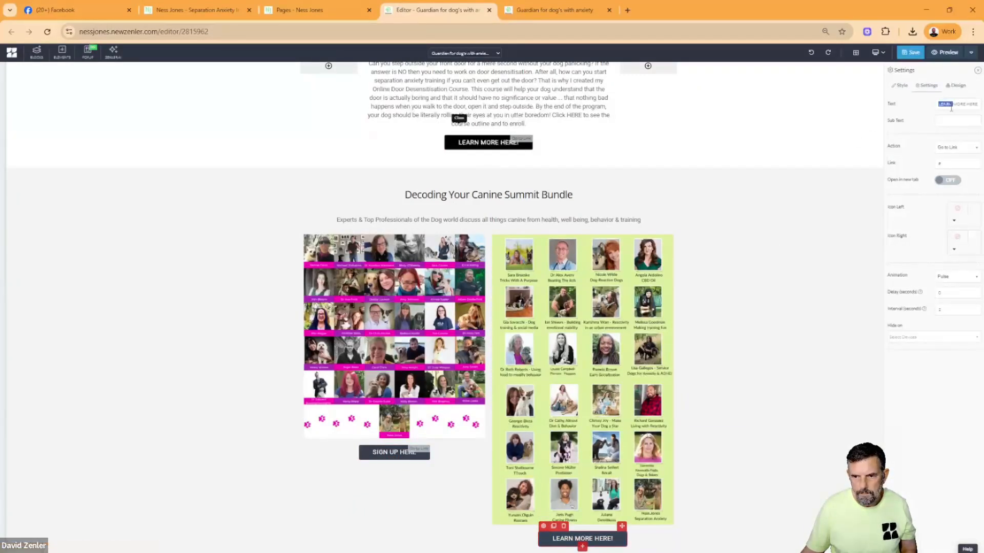
{"action": "type", "text": "SIGN UP HERE"}
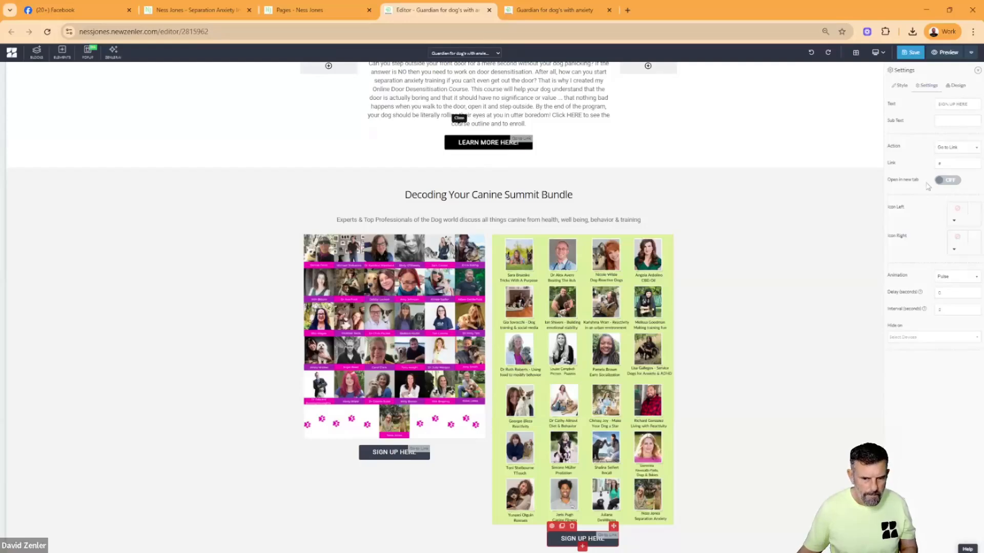
{"action": "left_click", "coordinate": [766, 253]}
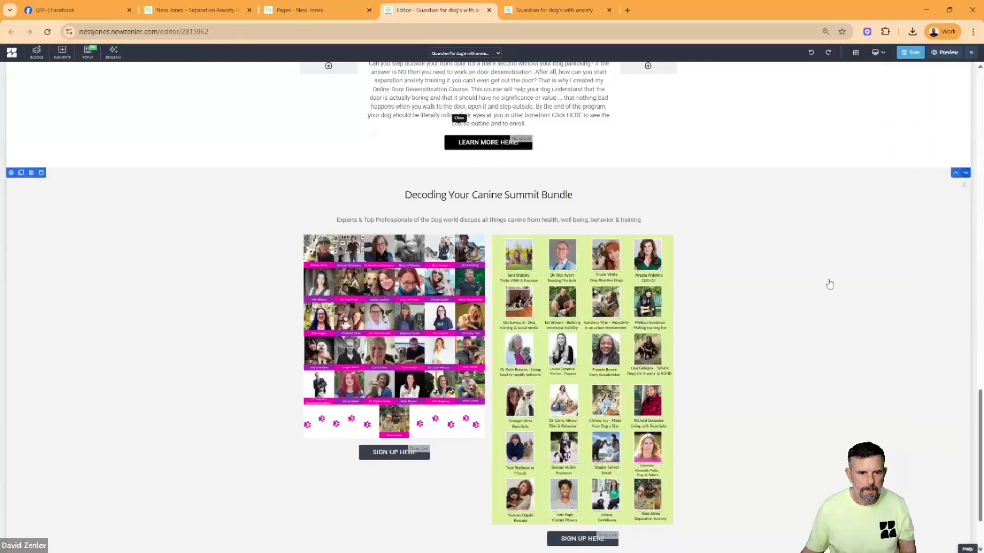
- Reset the browser zoom to 100% and save the page with the new summit buttons
{"action": "key", "text": "ctrl+0"}
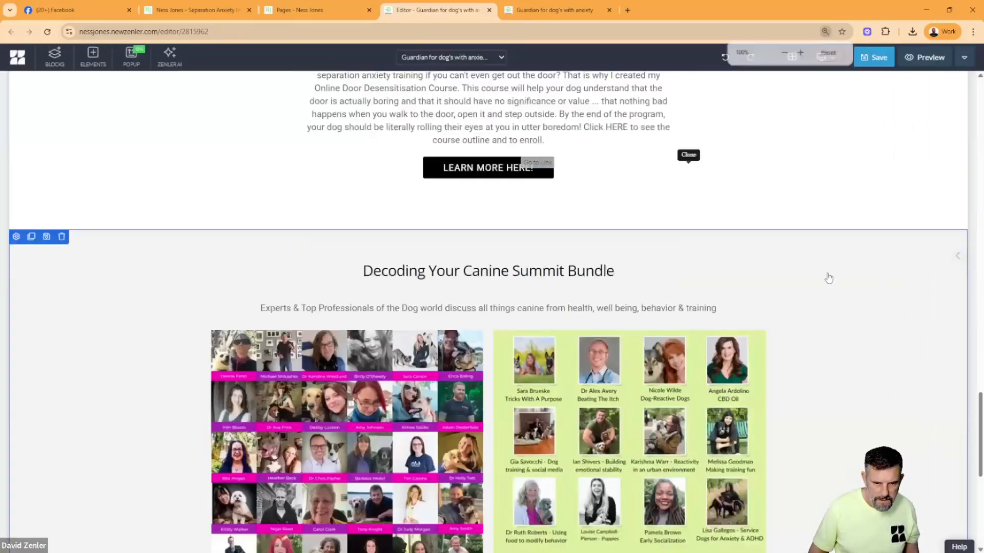
{"action": "scroll", "coordinate": [751, 277], "scroll_direction": "down", "scroll_amount": 5}
{"action": "scroll", "coordinate": [751, 274], "scroll_direction": "down", "scroll_amount": 2}
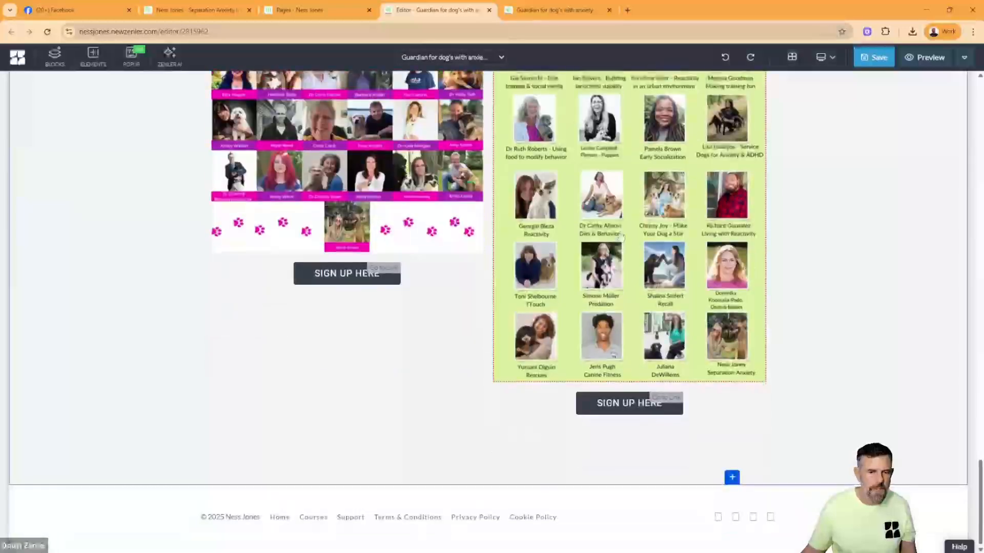
{"action": "key", "text": "ctrl+s"}
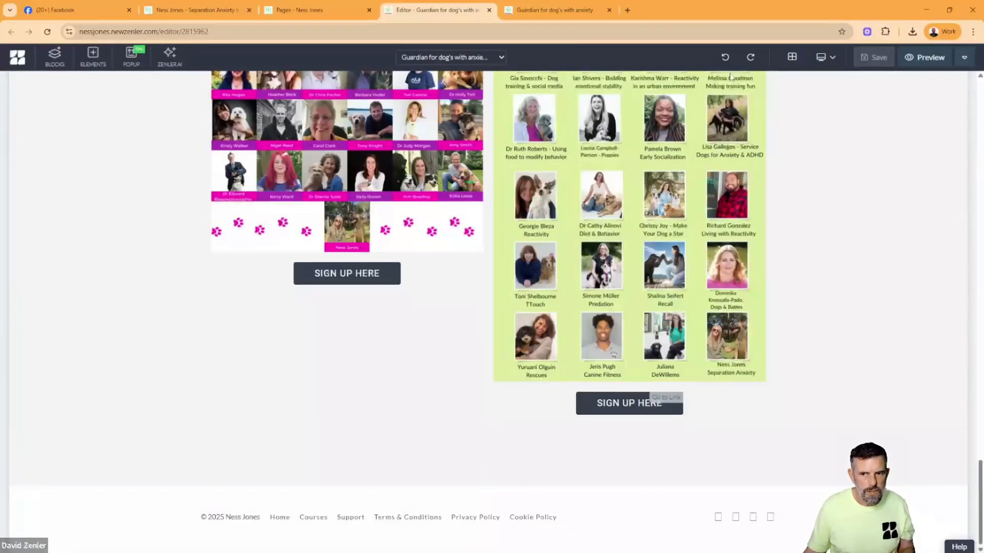
- Check the remaining speaker images on the original Guardians page and duplicate the two-column summit row in the Zenler editor
{"action": "left_click", "coordinate": [180, 15]}
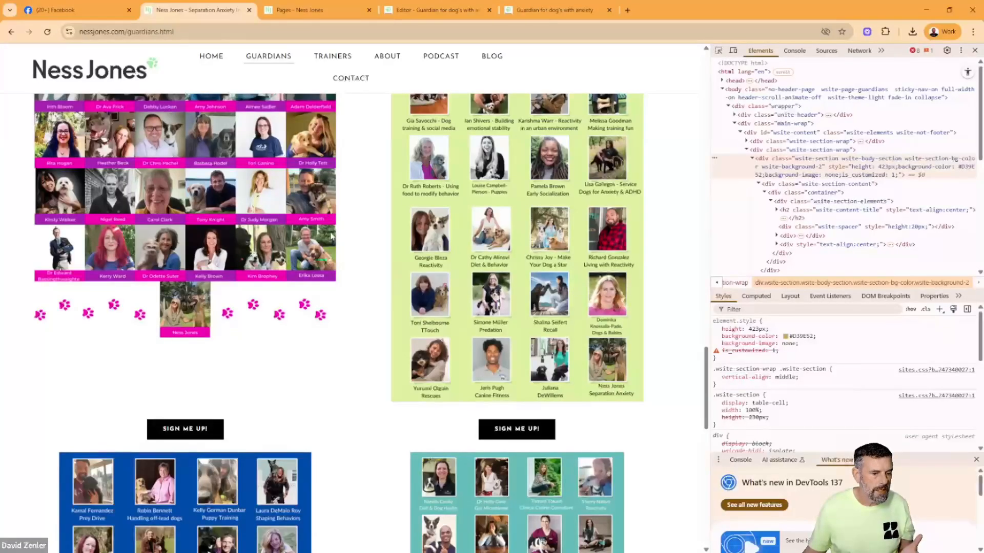
{"action": "scroll", "coordinate": [331, 236], "scroll_direction": "down", "scroll_amount": 4}
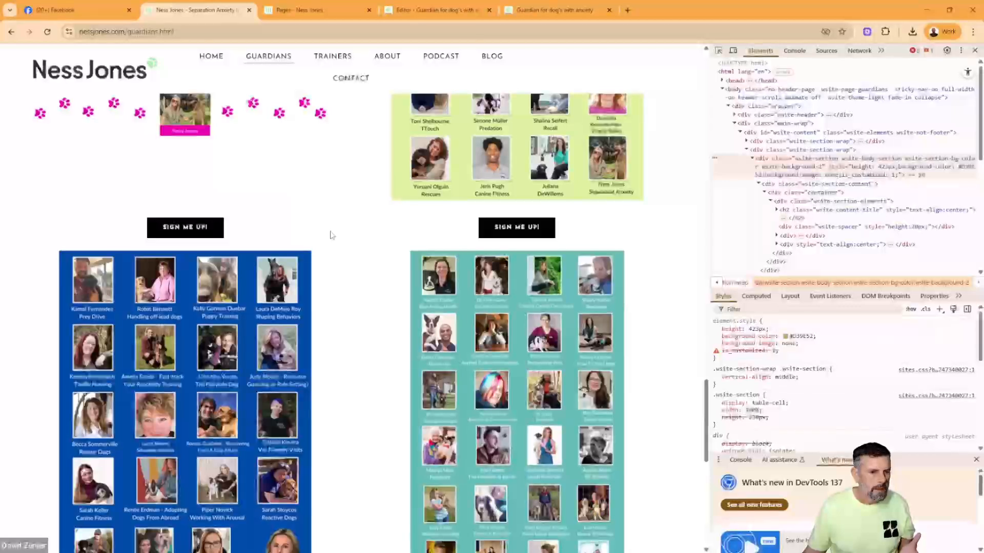
{"action": "scroll", "coordinate": [330, 235], "scroll_direction": "up", "scroll_amount": 1}
{"action": "scroll", "coordinate": [307, 213], "scroll_direction": "up", "scroll_amount": 2}
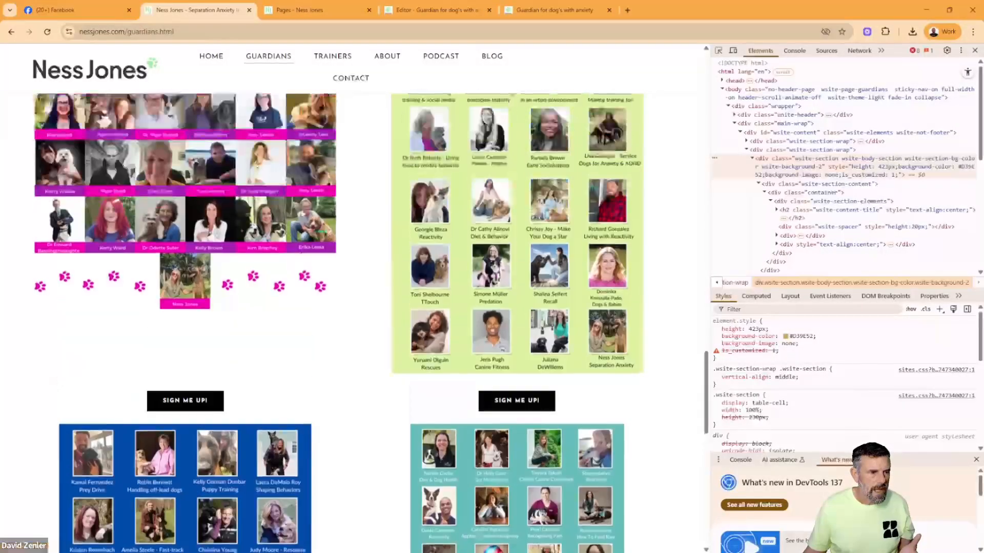
{"action": "scroll", "coordinate": [234, 138], "scroll_direction": "down", "scroll_amount": 10}
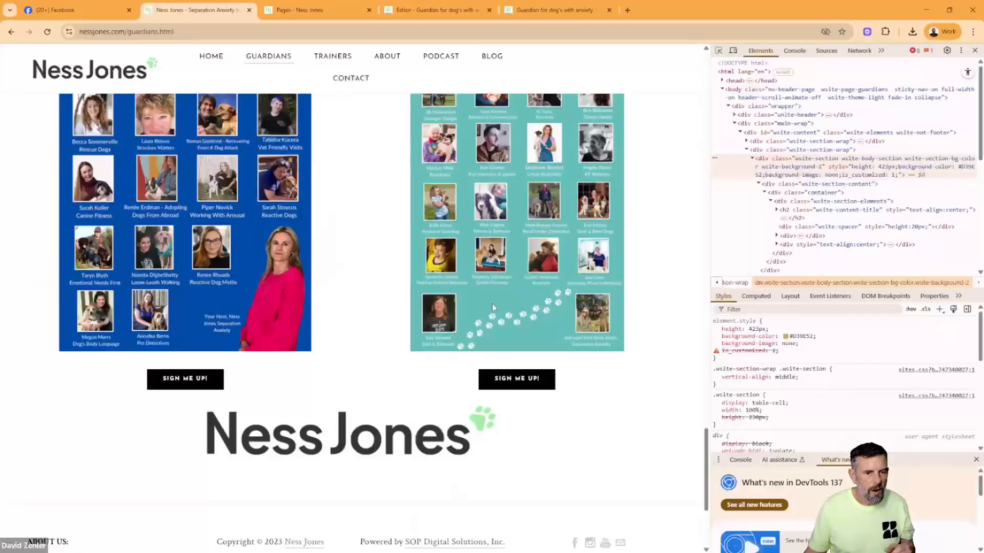
{"action": "scroll", "coordinate": [468, 290], "scroll_direction": "up", "scroll_amount": 5}
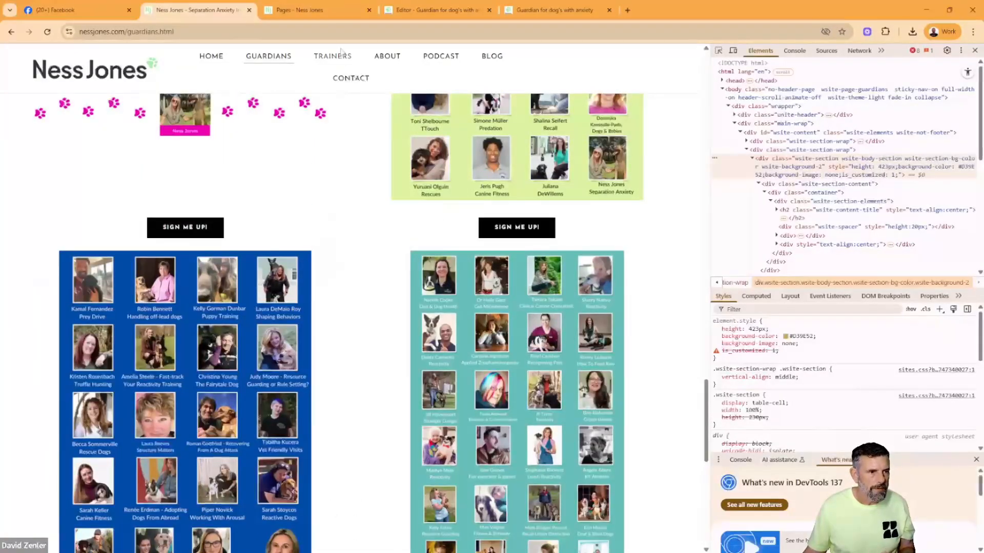
{"action": "left_click", "coordinate": [458, 14]}
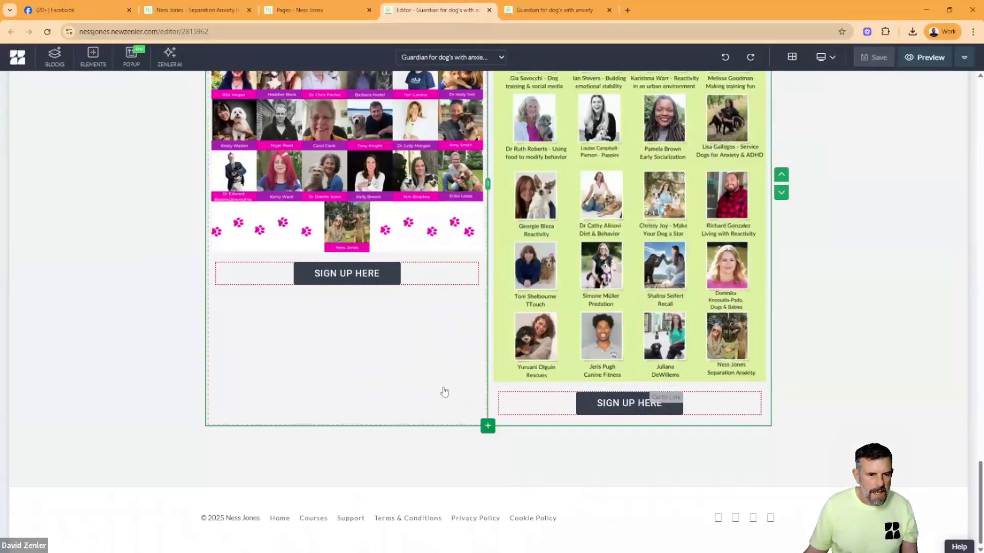
{"action": "scroll", "coordinate": [444, 392], "scroll_direction": "up", "scroll_amount": 5}
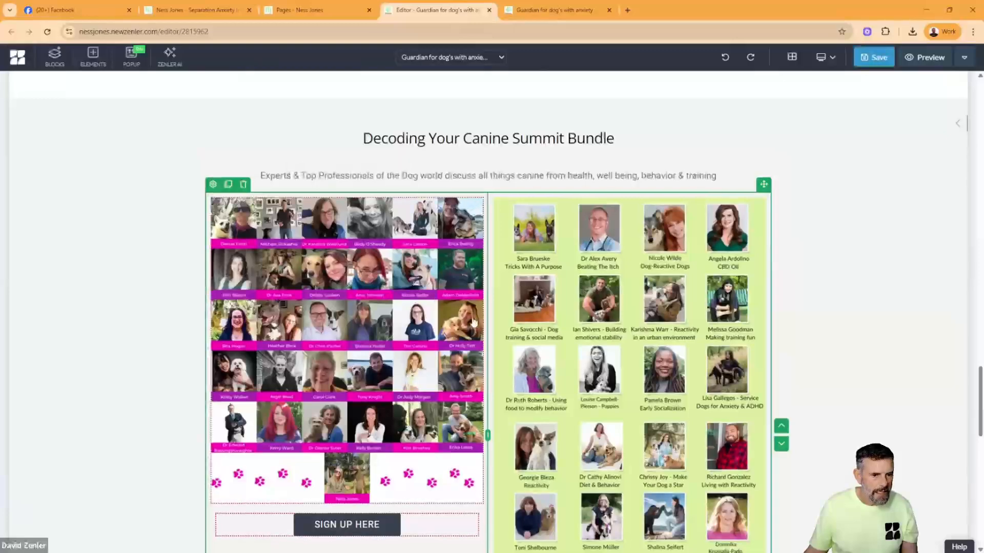
{"action": "scroll", "coordinate": [474, 322], "scroll_direction": "down", "scroll_amount": 10}
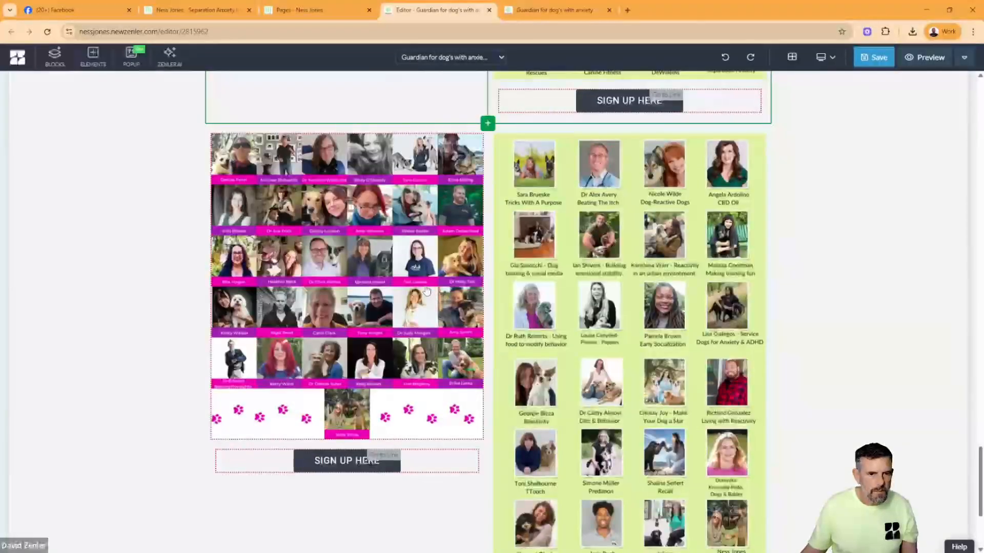
{"action": "left_click", "coordinate": [331, 200]}
{"action": "left_click", "coordinate": [199, 13]}
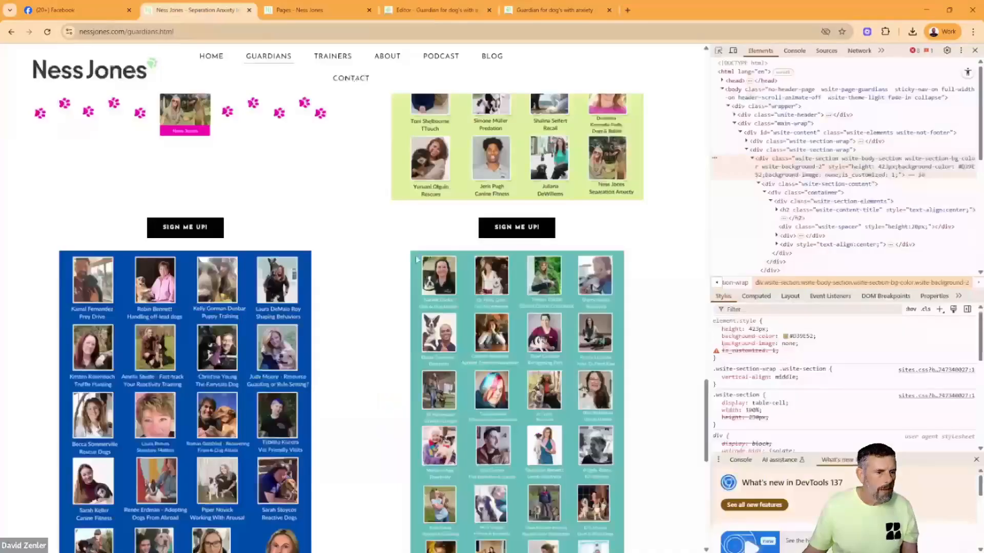
{"action": "scroll", "coordinate": [205, 231], "scroll_direction": "down", "scroll_amount": 3}
{"action": "right_click", "coordinate": [176, 192]}
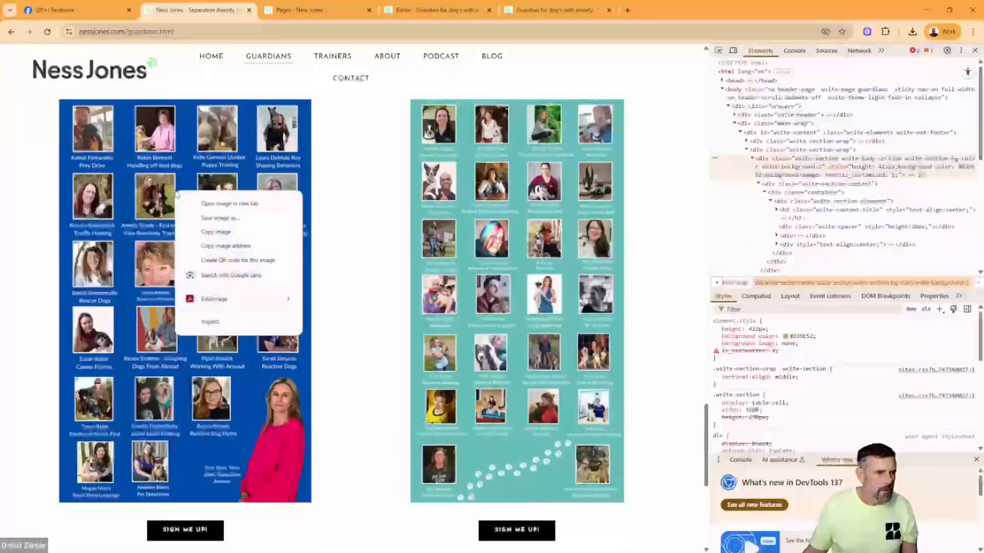
{"action": "left_click", "coordinate": [207, 219]}
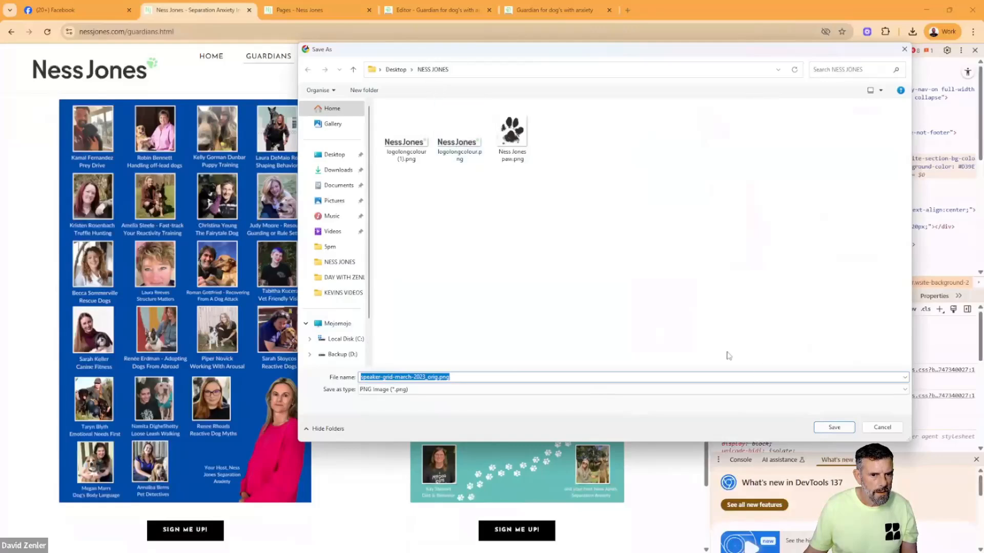
{"action": "left_click", "coordinate": [832, 430]}
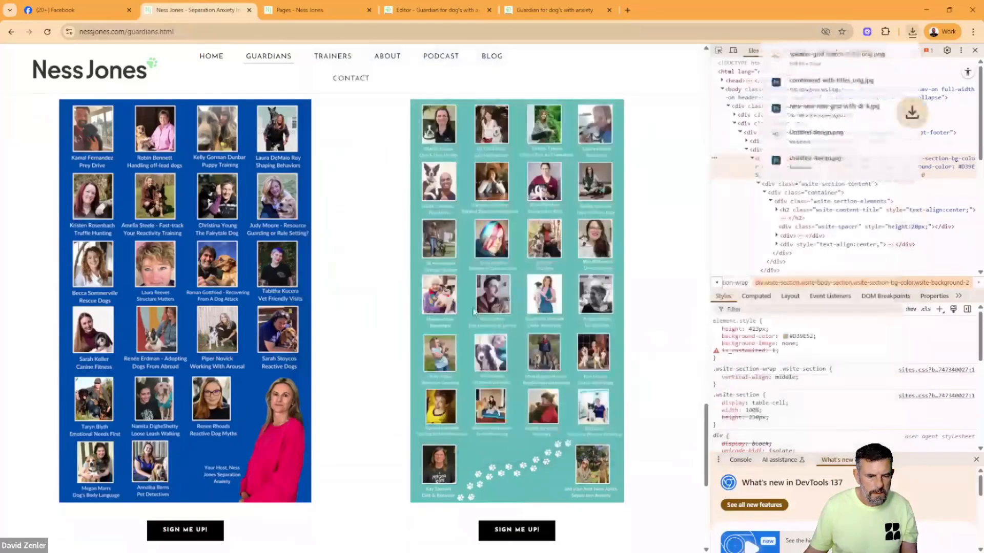
{"action": "right_click", "coordinate": [466, 224]}
{"action": "left_click", "coordinate": [506, 248]}
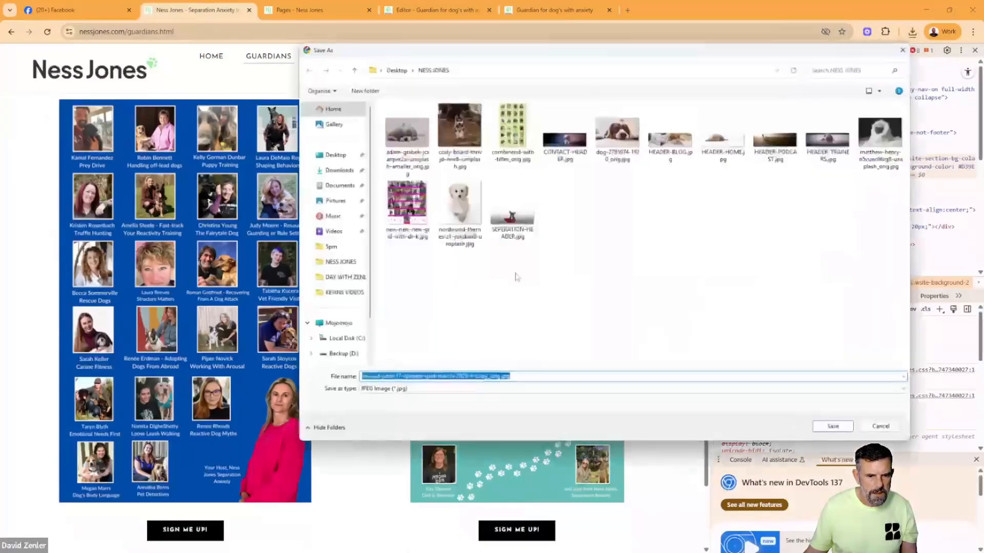
{"action": "left_click", "coordinate": [834, 428]}
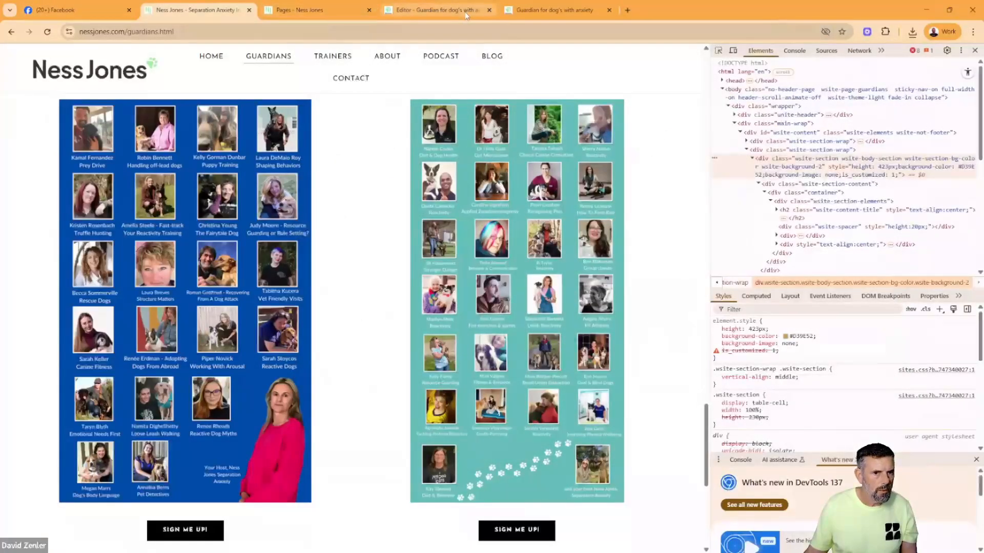
{"action": "left_click", "coordinate": [451, 9]}
{"action": "scroll", "coordinate": [331, 253], "scroll_direction": "up", "scroll_amount": 5}
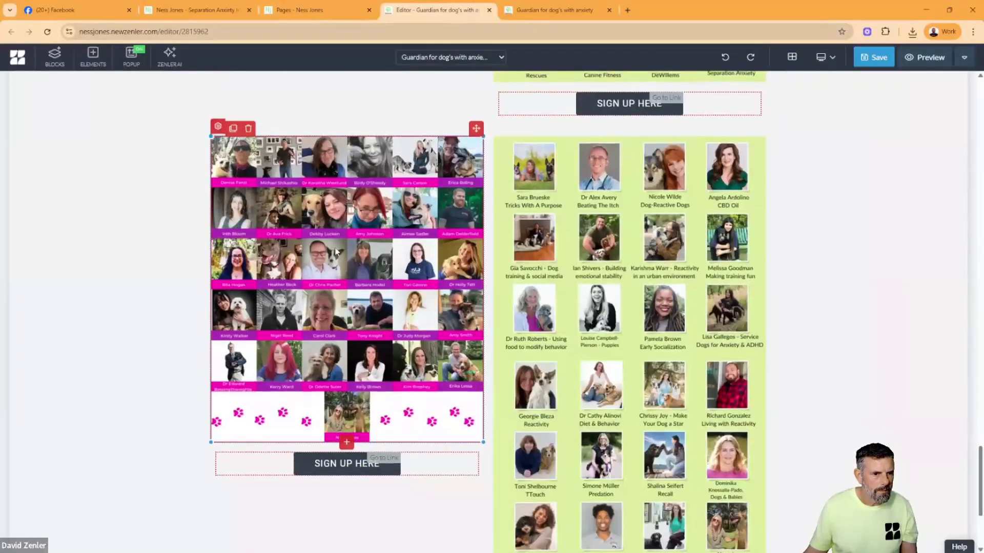
{"action": "scroll", "coordinate": [332, 252], "scroll_direction": "down", "scroll_amount": 5}
{"action": "left_click", "coordinate": [218, 126]}
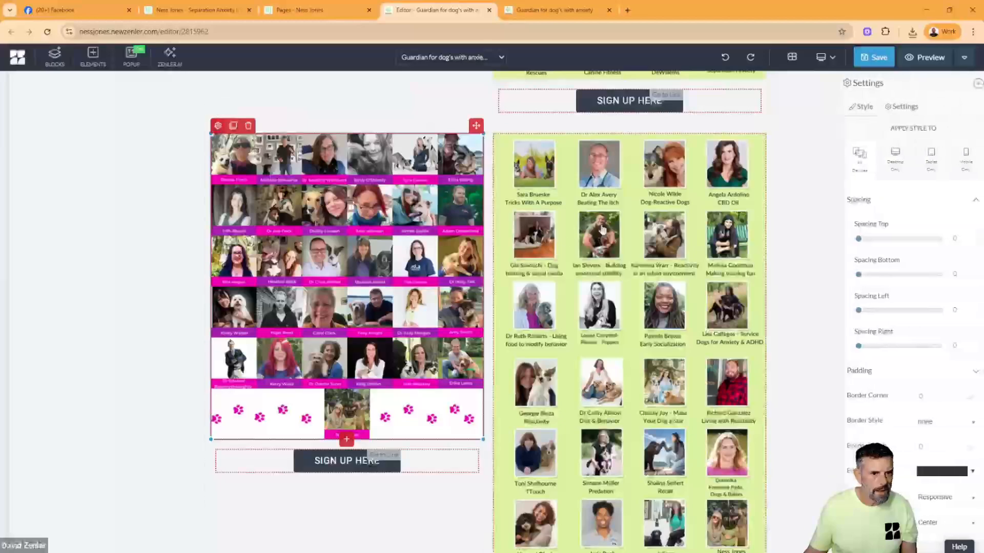
{"action": "left_click", "coordinate": [896, 107]}
{"action": "left_click", "coordinate": [966, 140]}
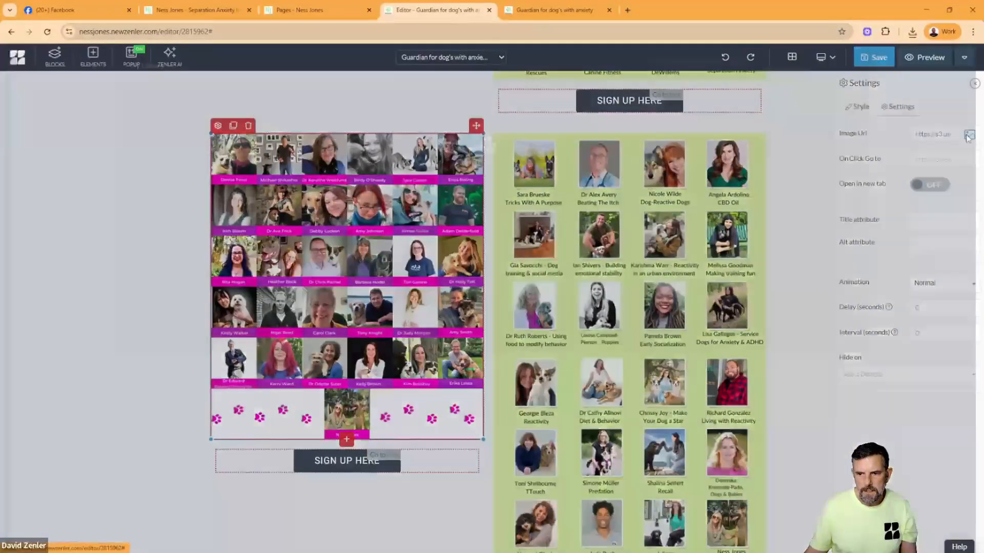
{"action": "left_click", "coordinate": [258, 204]}
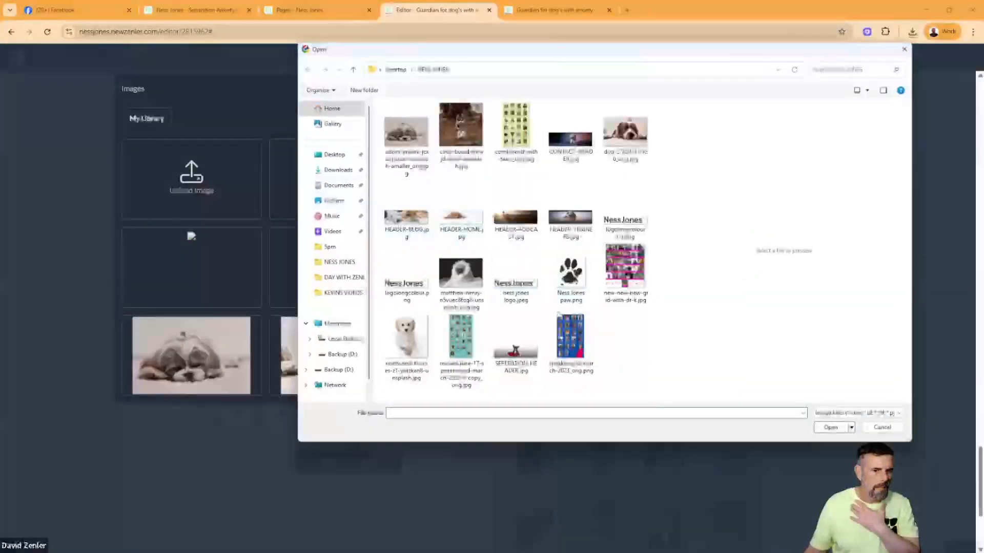
{"action": "left_click", "coordinate": [569, 340]}
{"action": "left_click", "coordinate": [827, 428]}
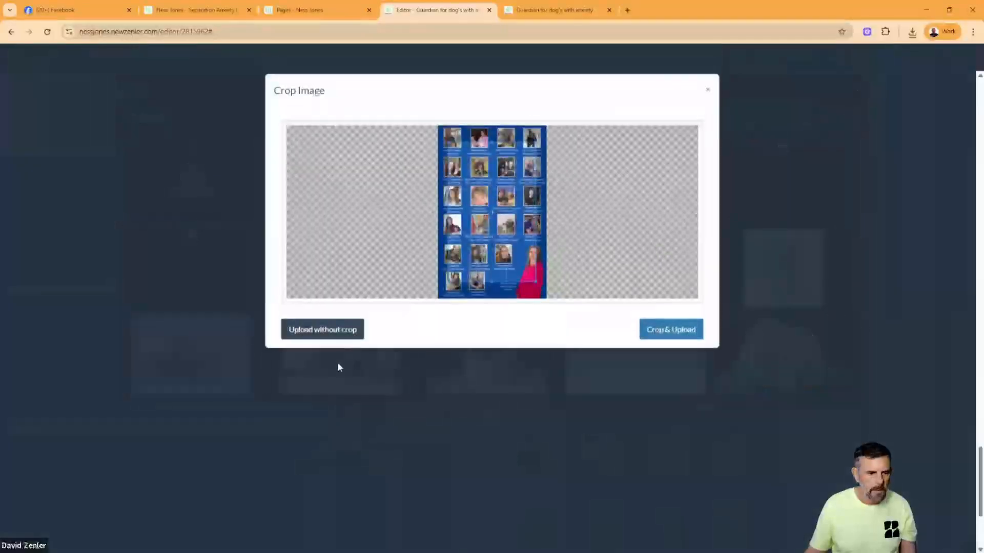
{"action": "left_click", "coordinate": [326, 330]}
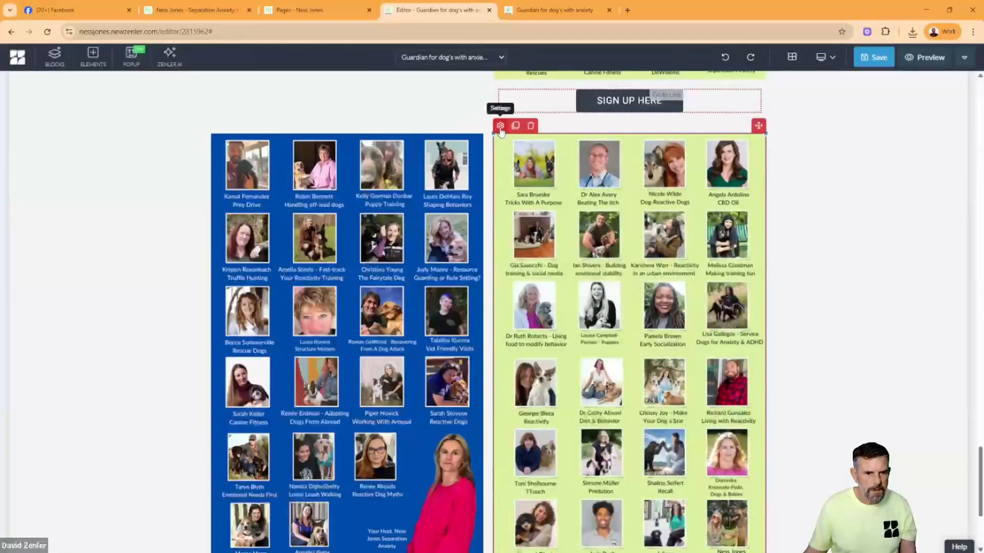
- Replace the green speaker image in the duplicated row with the teal revised-june-17-speaker-grid-march-2023-4-copy_orig.jpg, uploaded without cropping
{"action": "left_click", "coordinate": [501, 126]}
{"action": "left_click", "coordinate": [898, 106]}
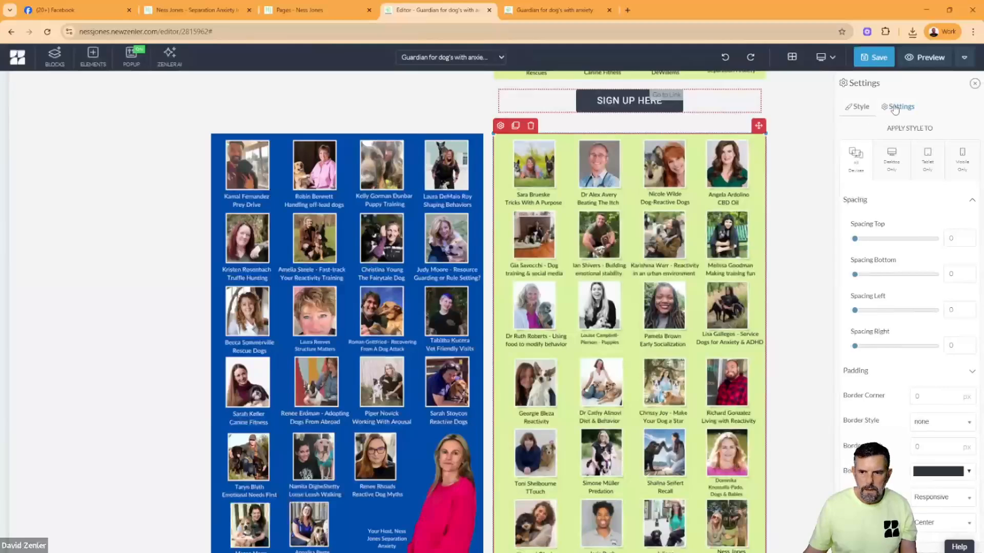
{"action": "left_click", "coordinate": [968, 136]}
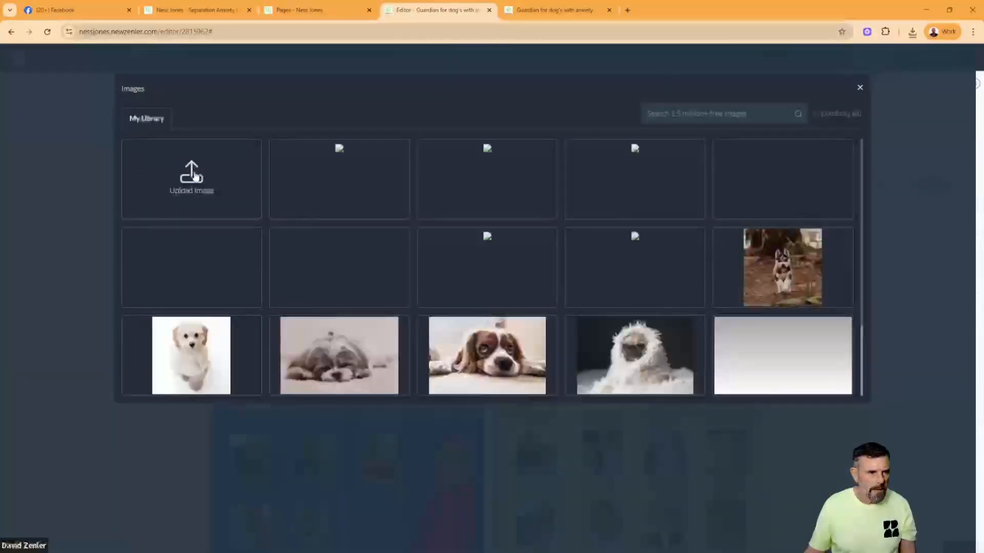
{"action": "left_click", "coordinate": [251, 200]}
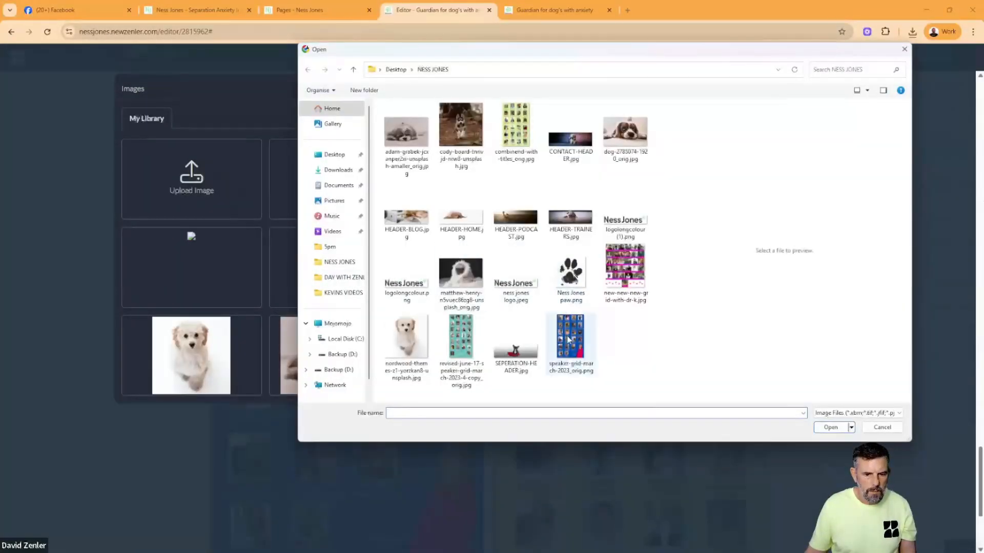
{"action": "left_click", "coordinate": [460, 338]}
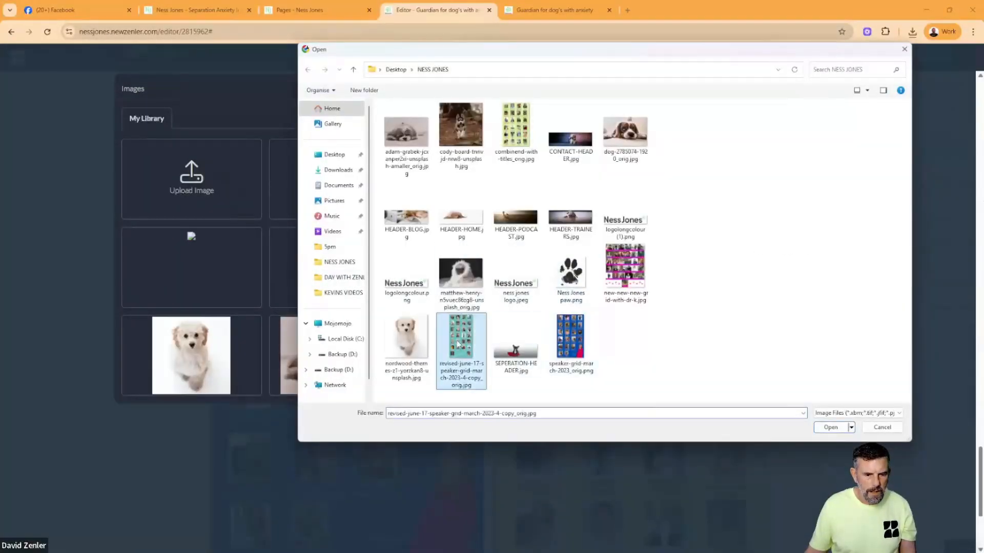
{"action": "left_click", "coordinate": [831, 428]}
{"action": "left_click", "coordinate": [328, 332]}
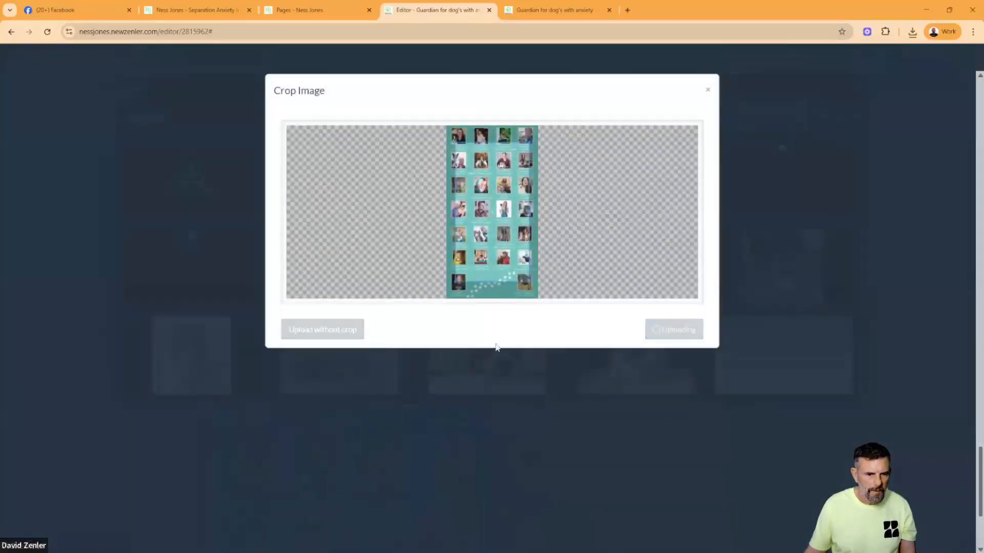
- Insert a 50/50 two-column row beneath the pink and green speaker images and move their SIGN UP HERE buttons into its columns
{"action": "scroll", "coordinate": [612, 291], "scroll_direction": "down", "scroll_amount": 5}
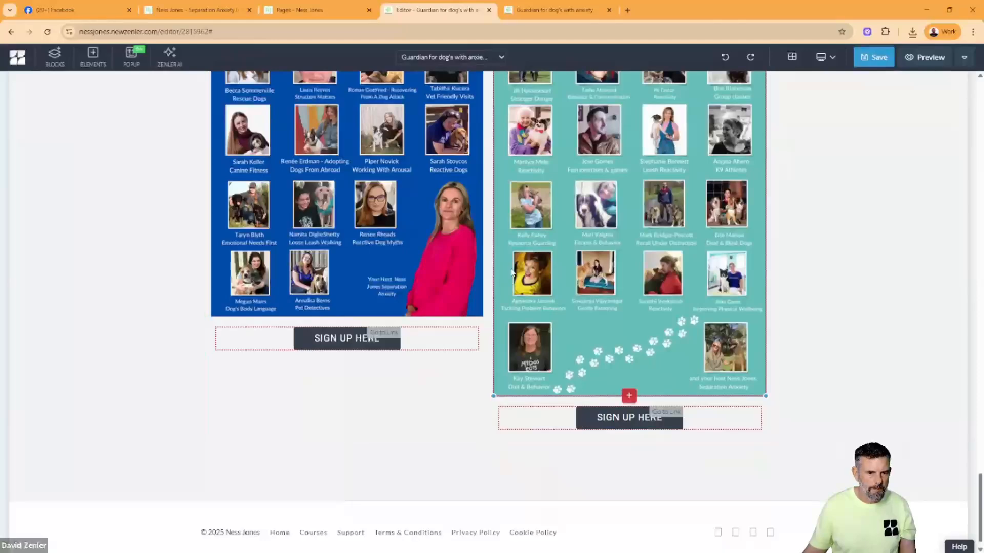
{"action": "scroll", "coordinate": [564, 255], "scroll_direction": "up", "scroll_amount": 12}
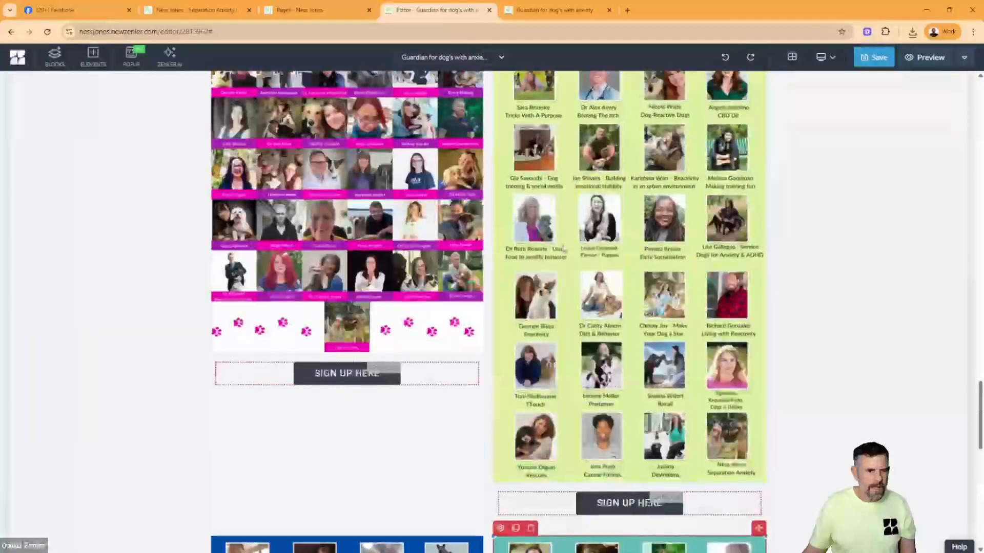
{"action": "scroll", "coordinate": [564, 250], "scroll_direction": "down", "scroll_amount": 5}
{"action": "scroll", "coordinate": [564, 249], "scroll_direction": "up", "scroll_amount": 4}
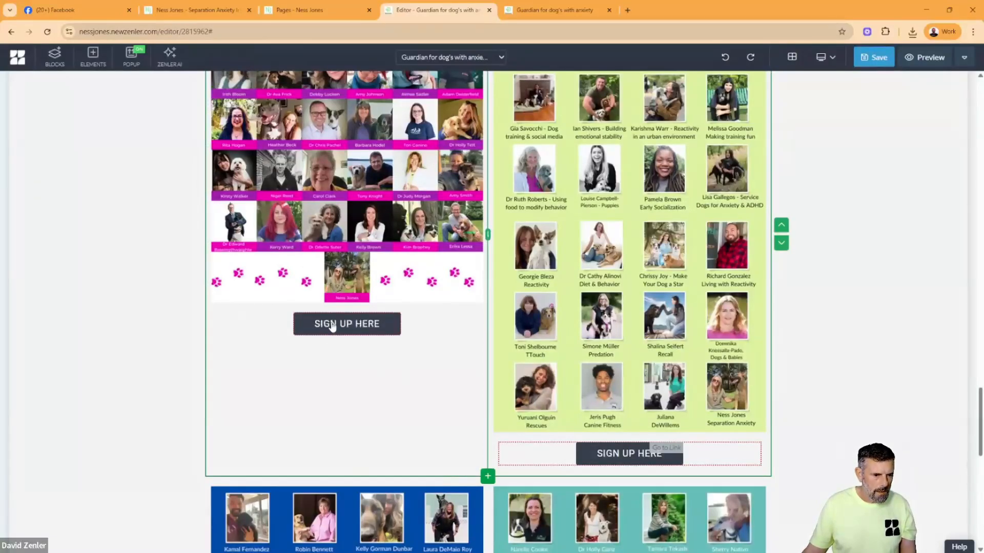
{"action": "left_click", "coordinate": [488, 478]}
{"action": "left_click", "coordinate": [323, 173]}
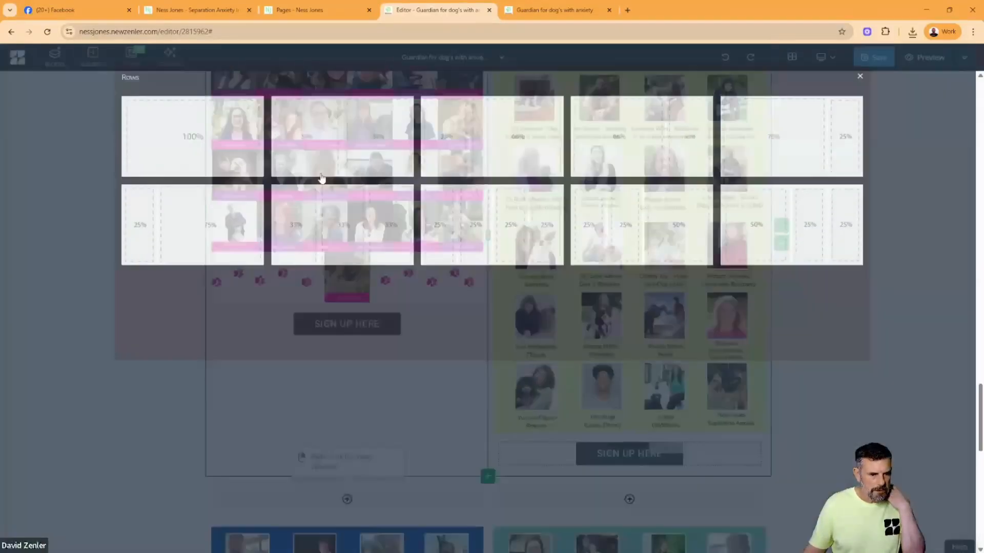
{"action": "left_click", "coordinate": [414, 329]}
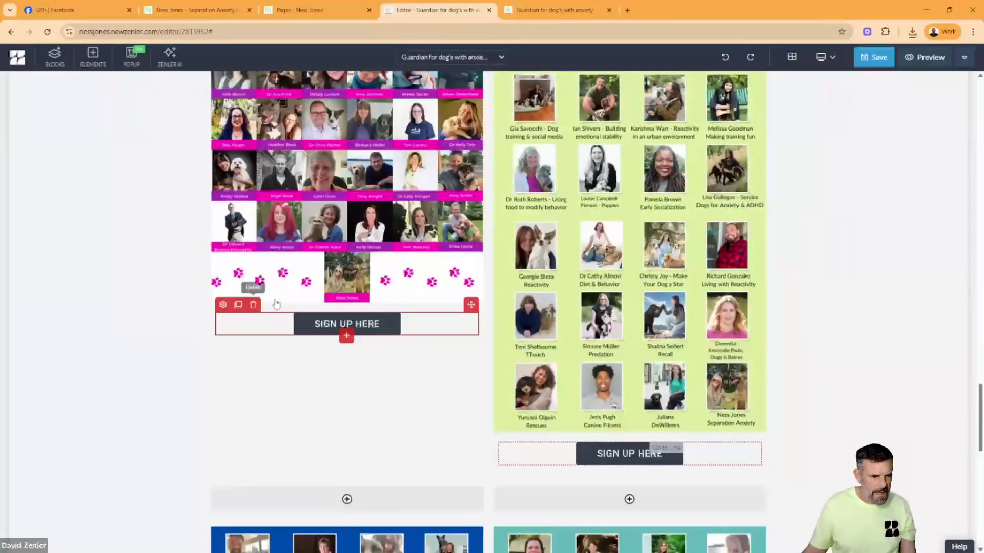
{"action": "left_click_drag", "start_coordinate": [471, 304], "coordinate": [373, 489]}
{"action": "left_click", "coordinate": [750, 454]}
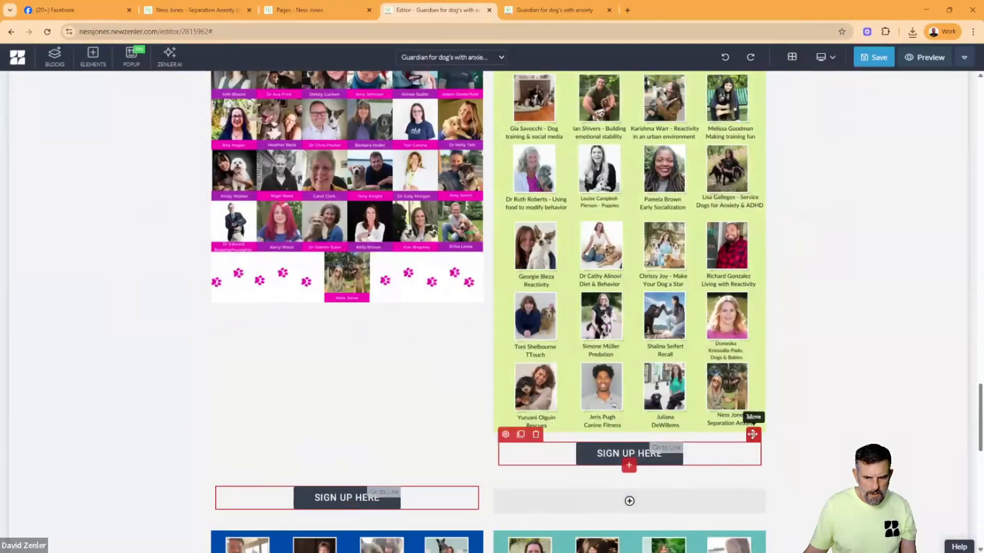
{"action": "left_click_drag", "start_coordinate": [752, 435], "coordinate": [701, 501]}
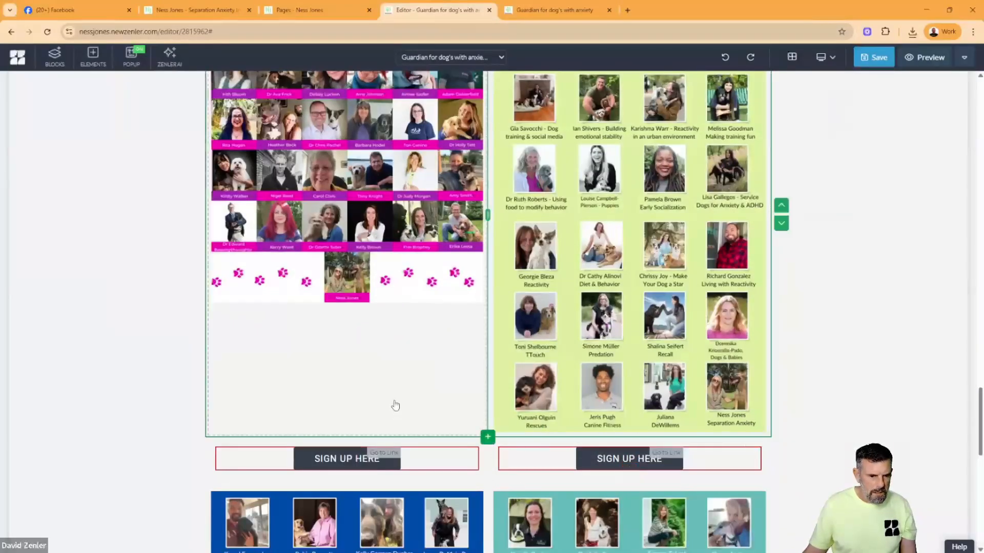
- Insert a 50/50 two-column row beneath the blue and teal speaker images and place a SIGN UP HERE button in each column
{"action": "scroll", "coordinate": [485, 384], "scroll_direction": "down", "scroll_amount": 12}
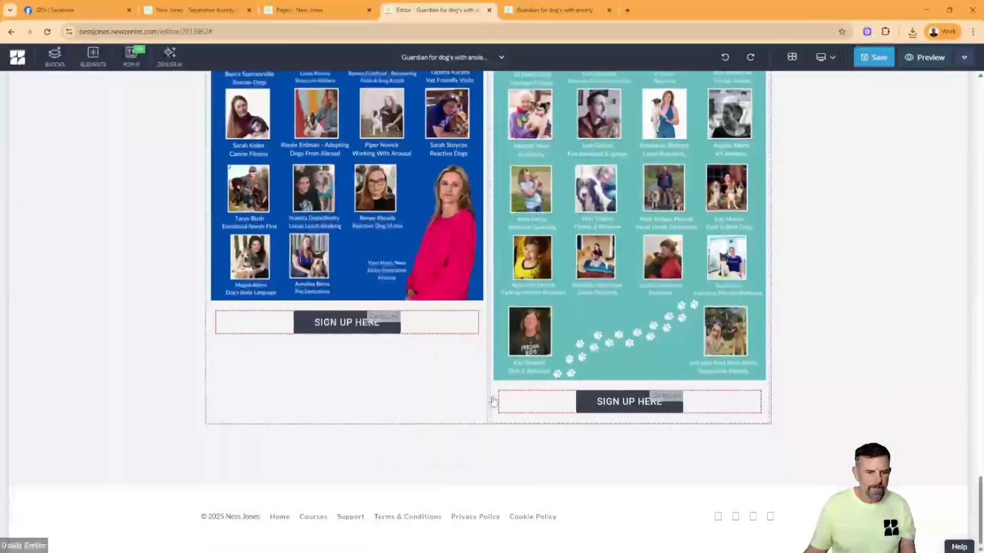
{"action": "left_click", "coordinate": [487, 424]}
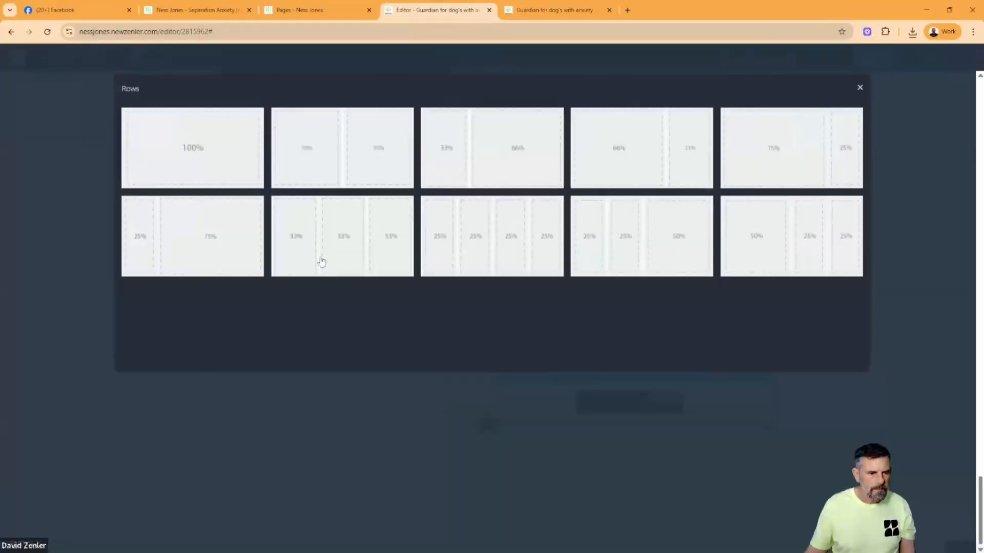
{"action": "left_click", "coordinate": [330, 162]}
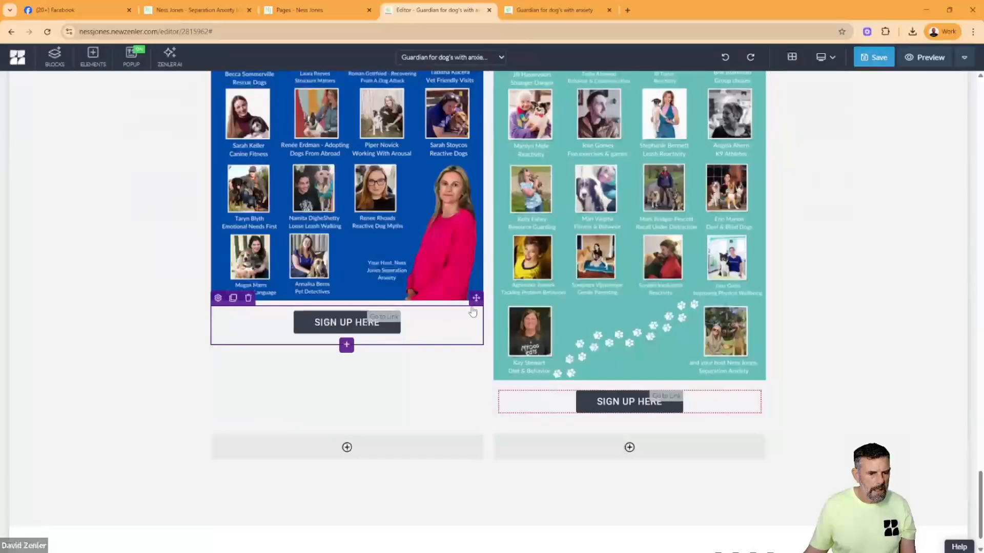
{"action": "left_click_drag", "start_coordinate": [469, 311], "coordinate": [359, 446]}
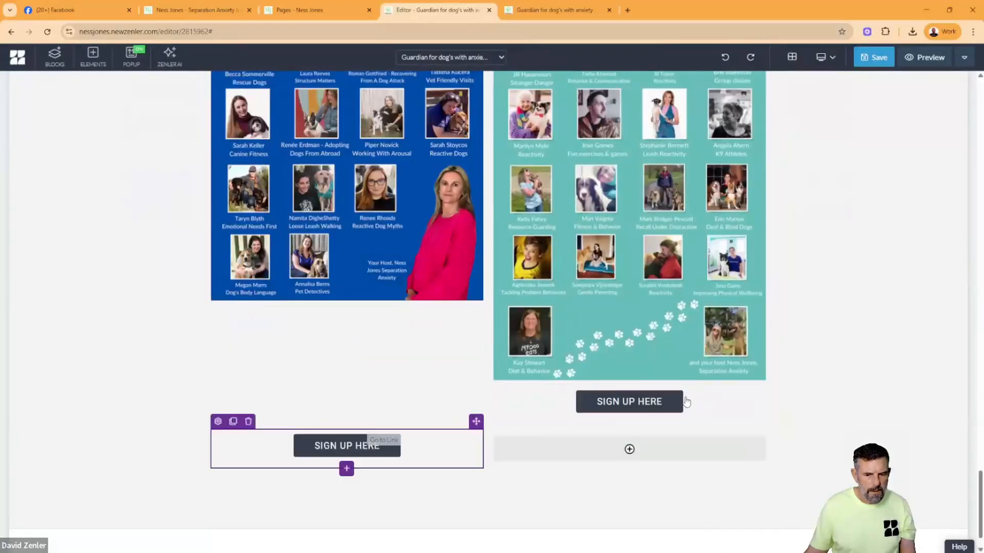
{"action": "left_click", "coordinate": [514, 380]}
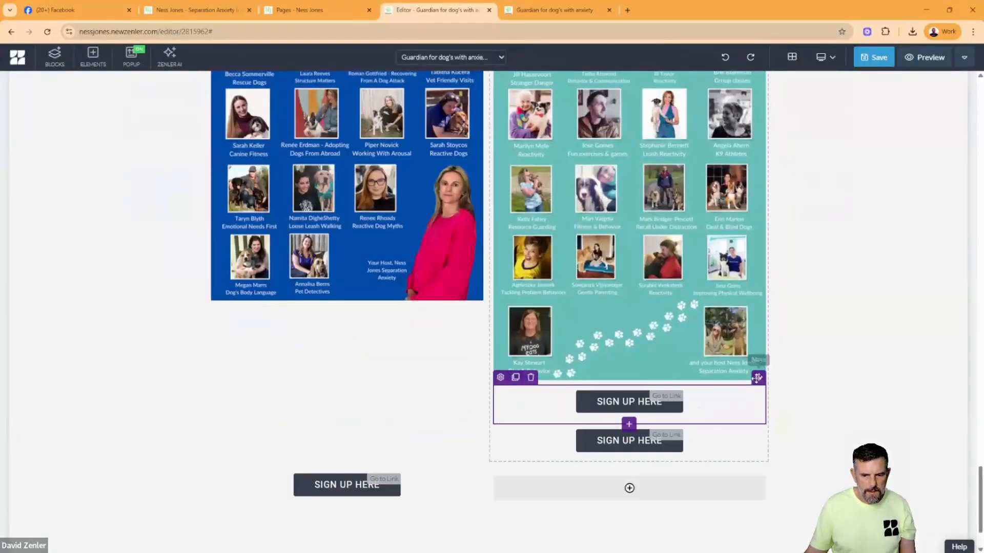
{"action": "left_click_drag", "start_coordinate": [757, 378], "coordinate": [699, 484]}
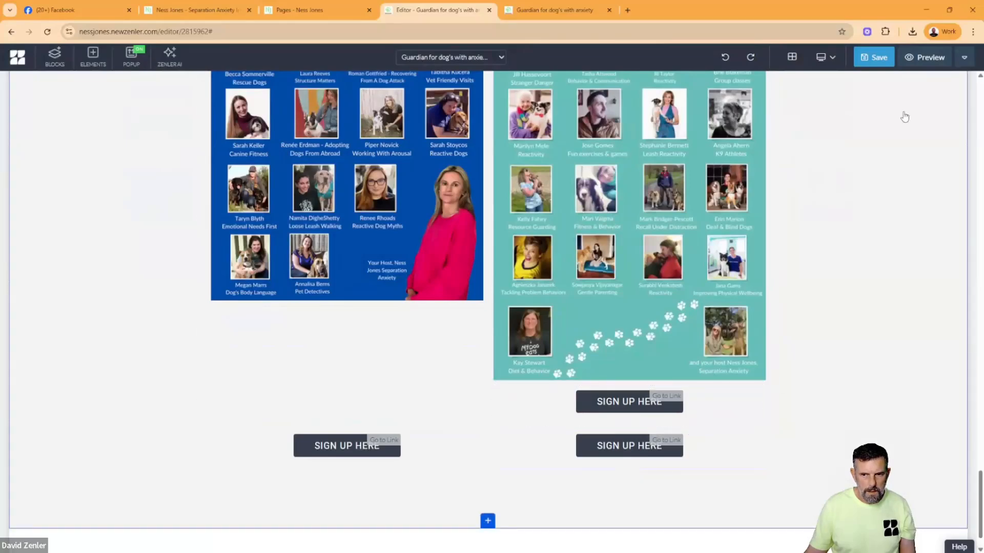
- Save the page and delete the extra SIGN UP HERE button directly beneath the teal speaker image
{"action": "left_click", "coordinate": [872, 64]}
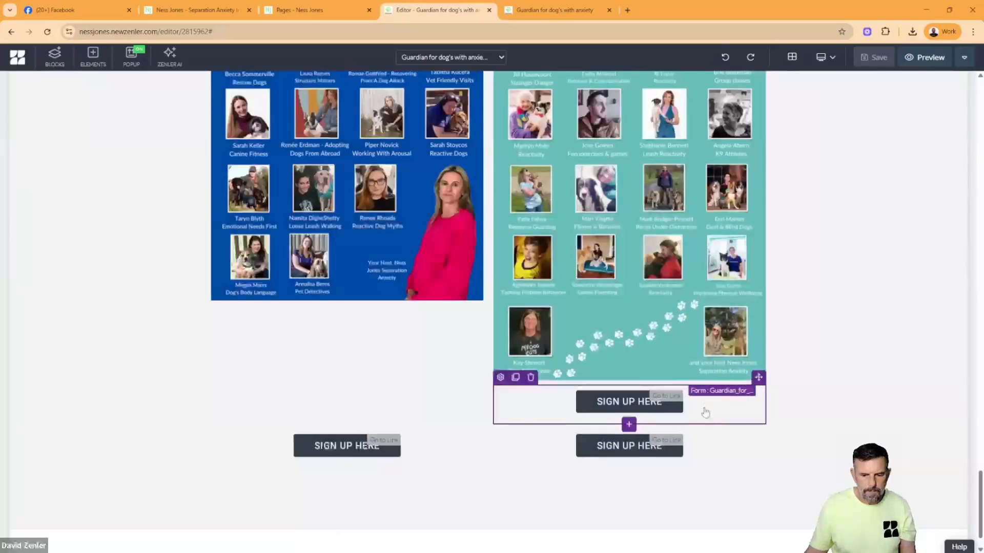
{"action": "left_click", "coordinate": [530, 377]}
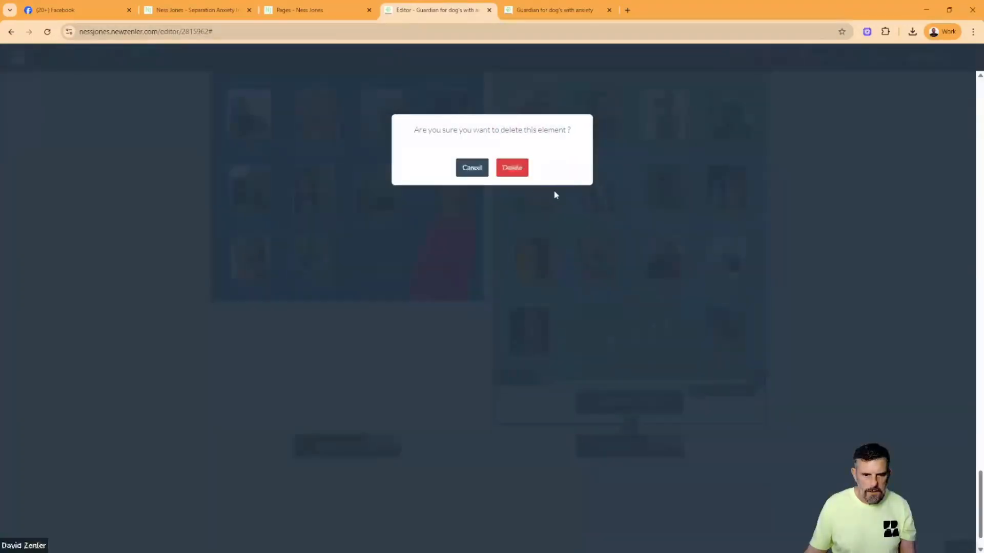
{"action": "left_click", "coordinate": [511, 171]}
{"action": "scroll", "coordinate": [836, 290], "scroll_direction": "down", "scroll_amount": 1}
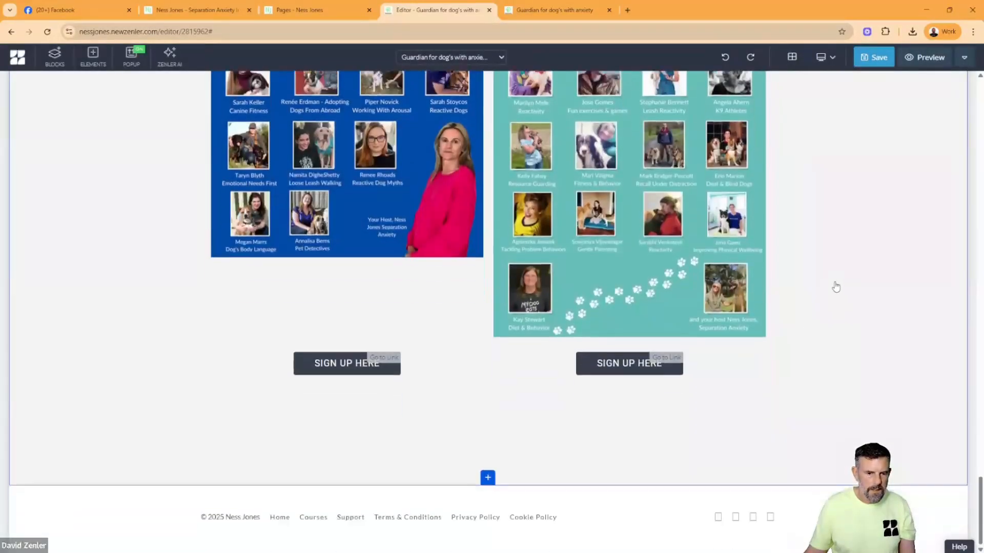
{"action": "scroll", "coordinate": [835, 287], "scroll_direction": "up", "scroll_amount": 8}
{"action": "scroll", "coordinate": [831, 277], "scroll_direction": "up", "scroll_amount": 10}
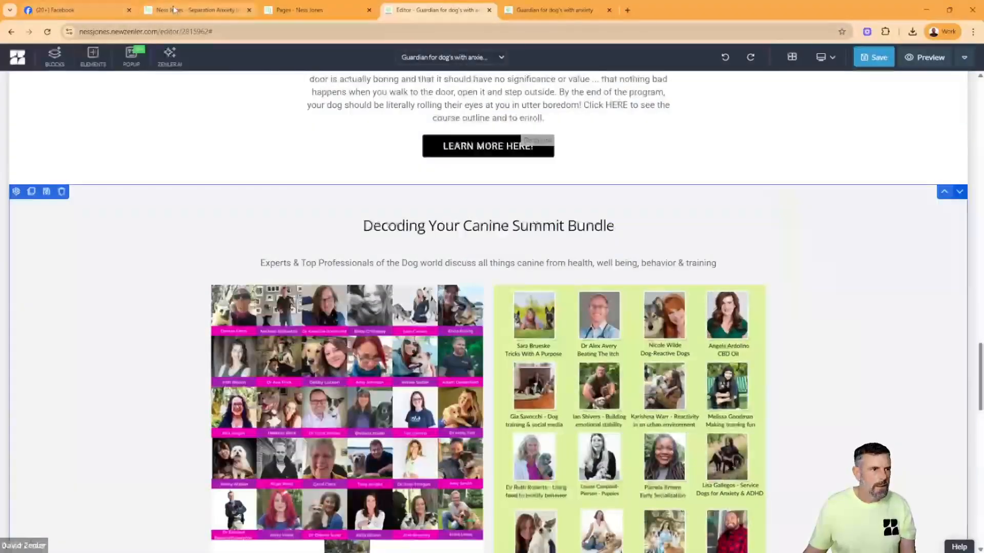
- Check the original Guardians page for remaining content below the blue and teal speaker images, then return to the Zenler editor
{"action": "left_click", "coordinate": [174, 9]}
{"action": "scroll", "coordinate": [362, 251], "scroll_direction": "down", "scroll_amount": 5}
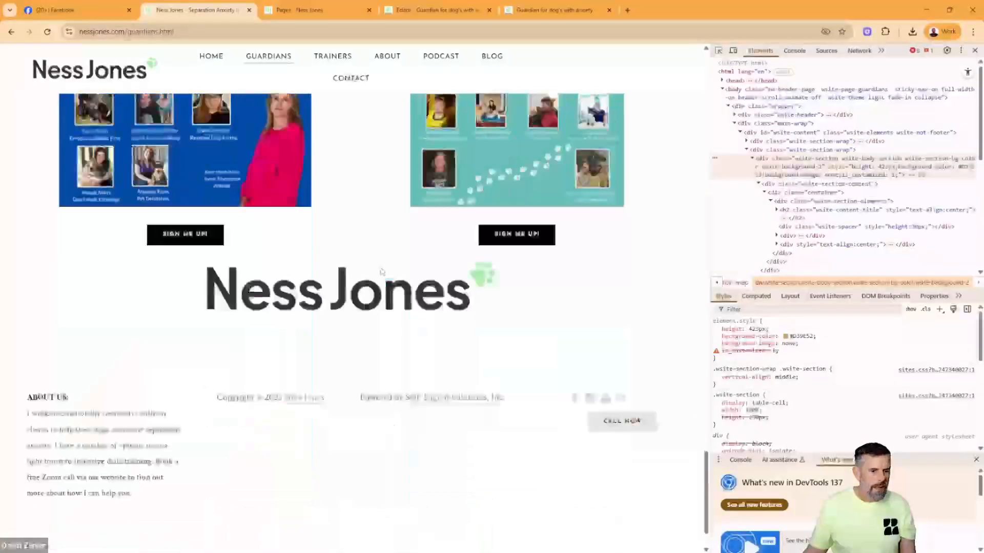
{"action": "scroll", "coordinate": [361, 251], "scroll_direction": "down", "scroll_amount": 1}
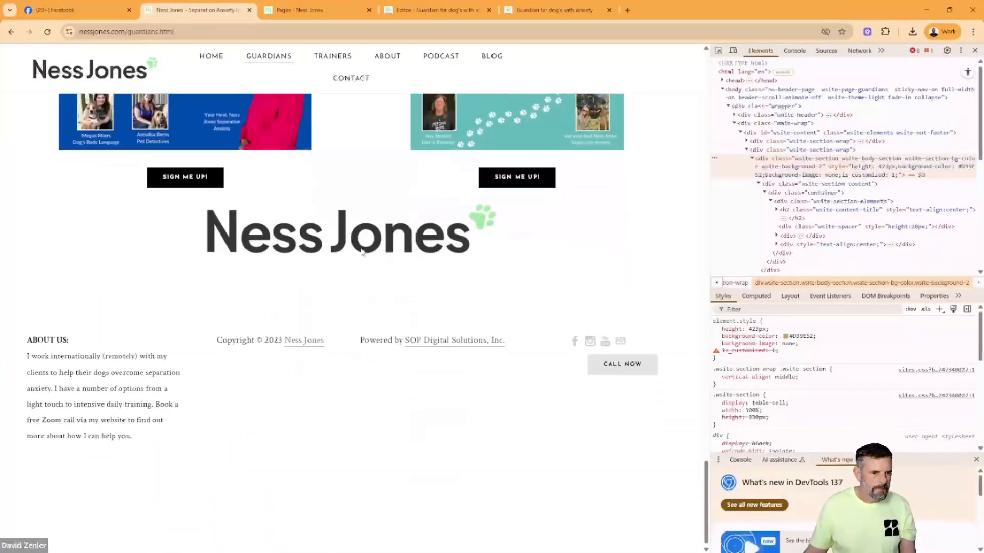
{"action": "left_click", "coordinate": [302, 10]}
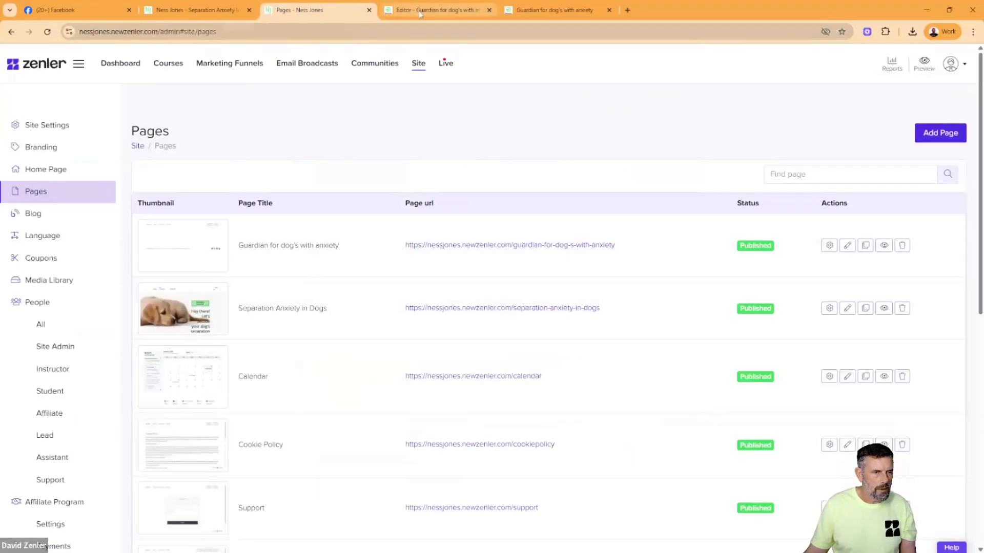
{"action": "left_click", "coordinate": [444, 12]}
- Add a blank block beneath the blue and teal speaker section and insert a 33/33/33 three-column row in it
{"action": "scroll", "coordinate": [652, 232], "scroll_direction": "down", "scroll_amount": 15}
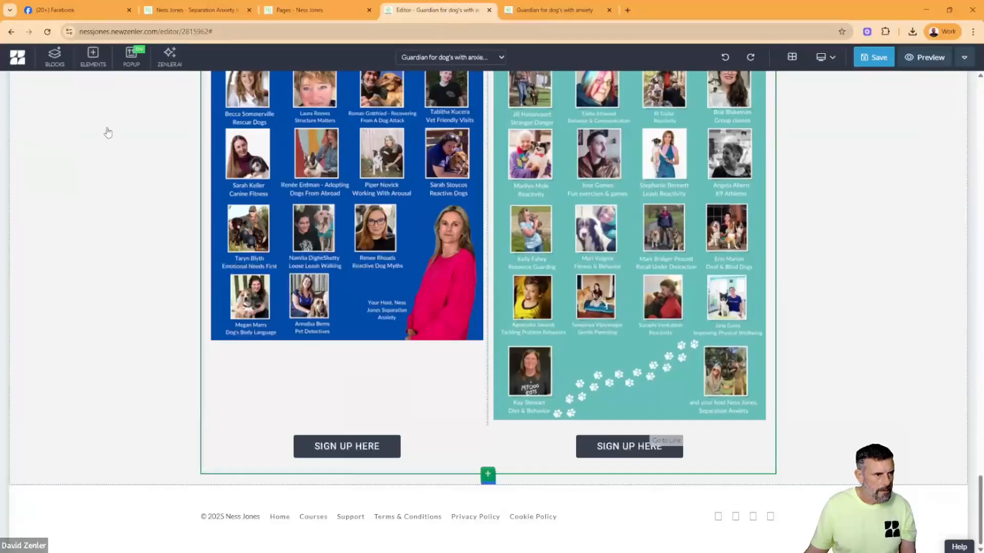
{"action": "left_click", "coordinate": [55, 55]}
{"action": "left_click_drag", "start_coordinate": [58, 164], "coordinate": [123, 512]}
{"action": "scroll", "coordinate": [489, 394], "scroll_direction": "down", "scroll_amount": 3}
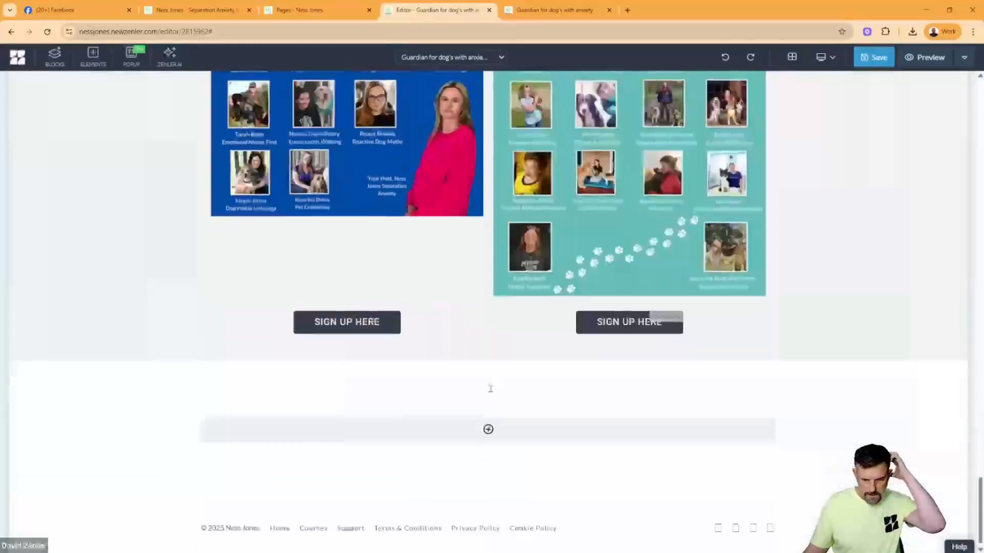
{"action": "left_click", "coordinate": [489, 418]}
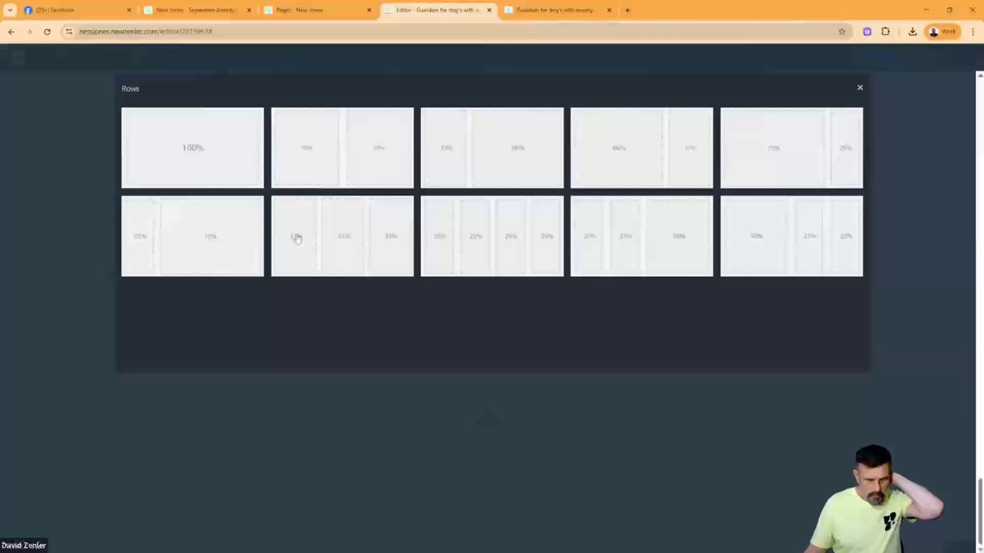
{"action": "left_click", "coordinate": [353, 220]}
- Upload ness jones logo.jpeg without cropping into the middle column of the new closing row
{"action": "left_click", "coordinate": [489, 422]}
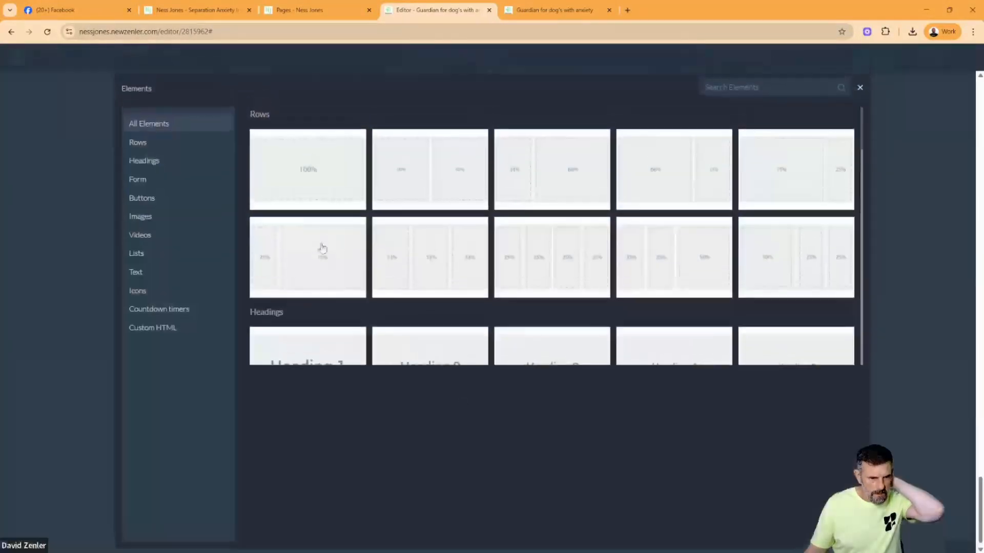
{"action": "left_click", "coordinate": [141, 217]}
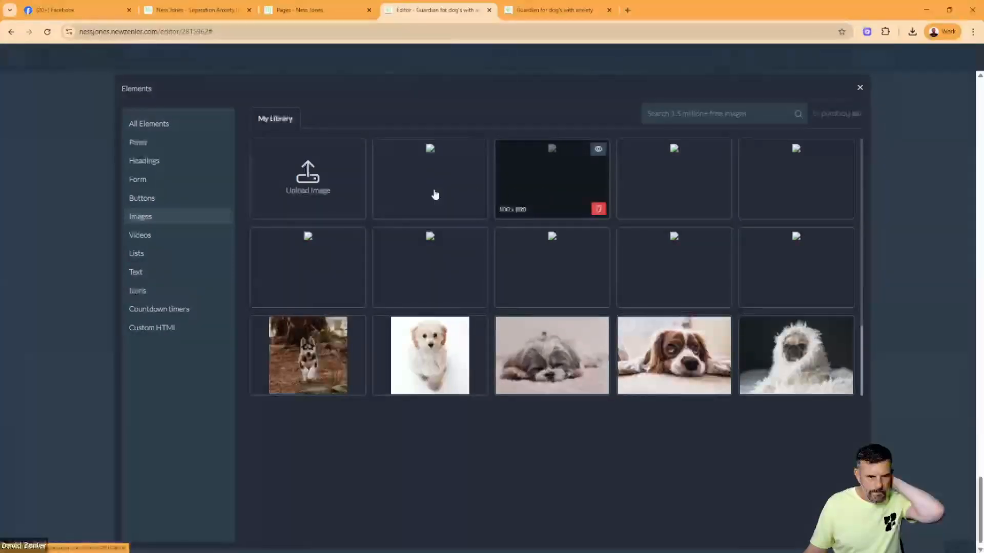
{"action": "left_click", "coordinate": [307, 174]}
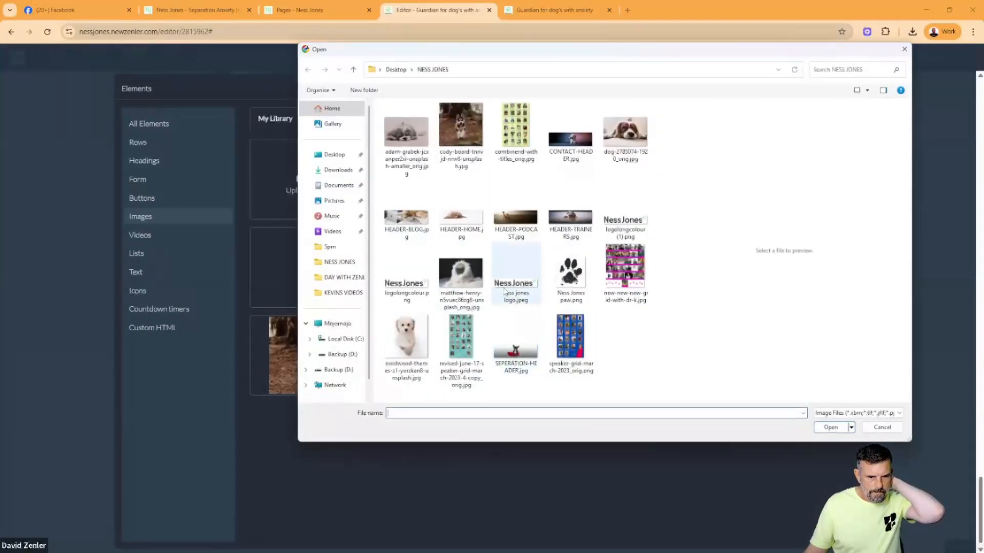
{"action": "left_click", "coordinate": [505, 291]}
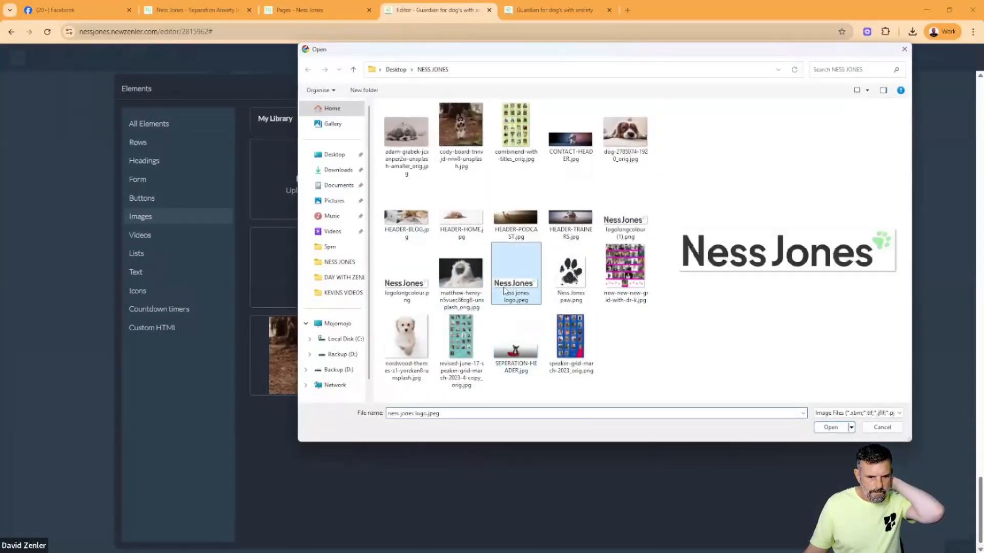
{"action": "left_click", "coordinate": [831, 429]}
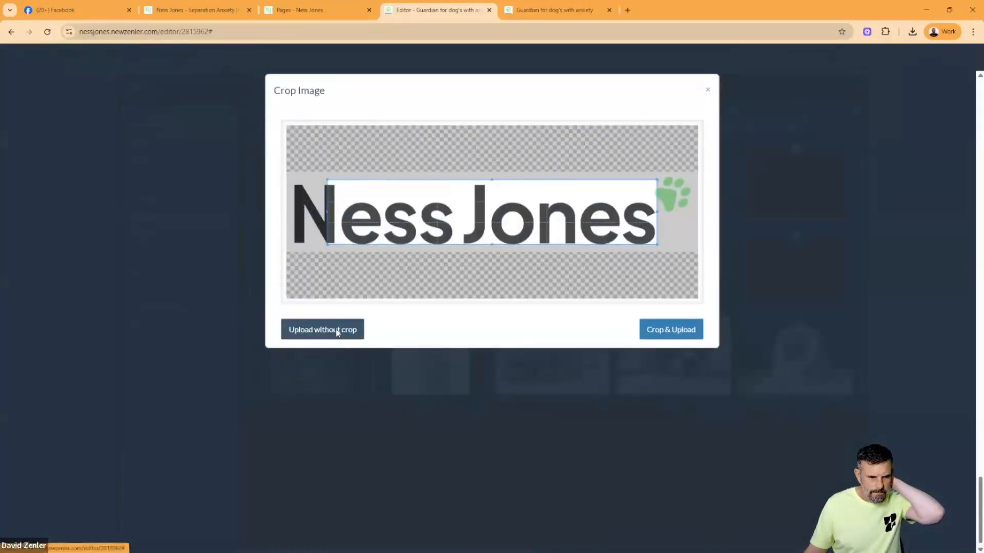
{"action": "left_click", "coordinate": [337, 330]}
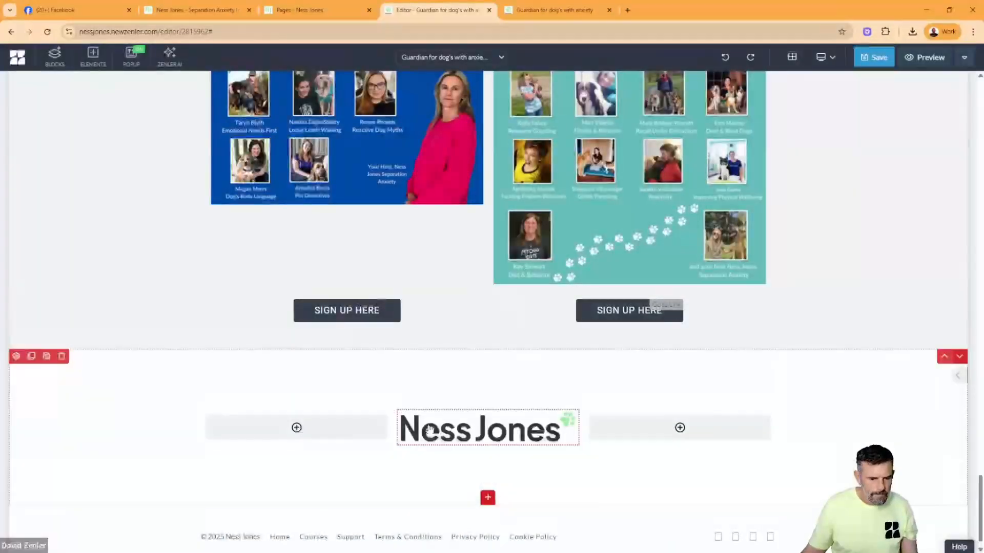
- Widen the logo's middle column on both sides and reduce the closing block's top and bottom padding
{"action": "left_click_drag", "start_coordinate": [392, 427], "coordinate": [376, 431]}
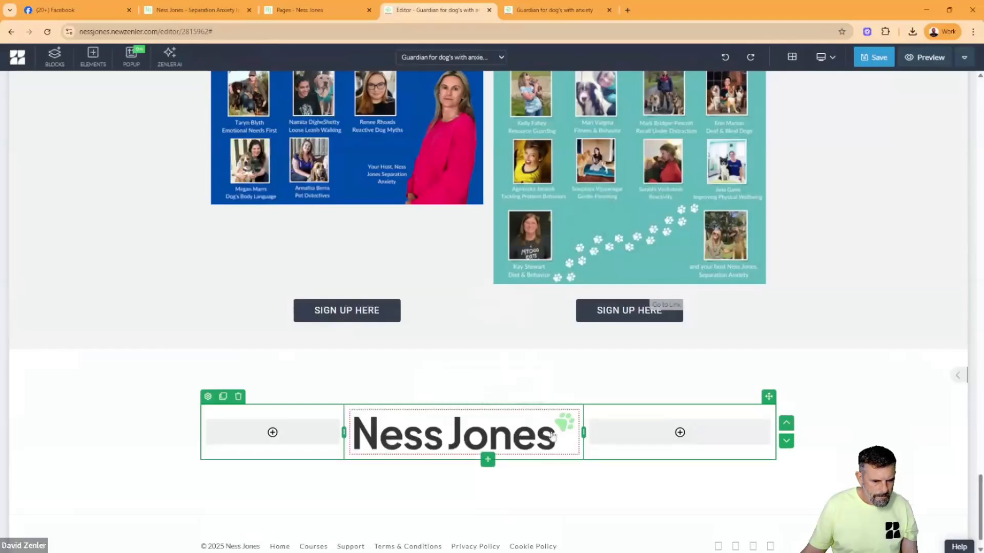
{"action": "left_click_drag", "start_coordinate": [605, 437], "coordinate": [607, 439]}
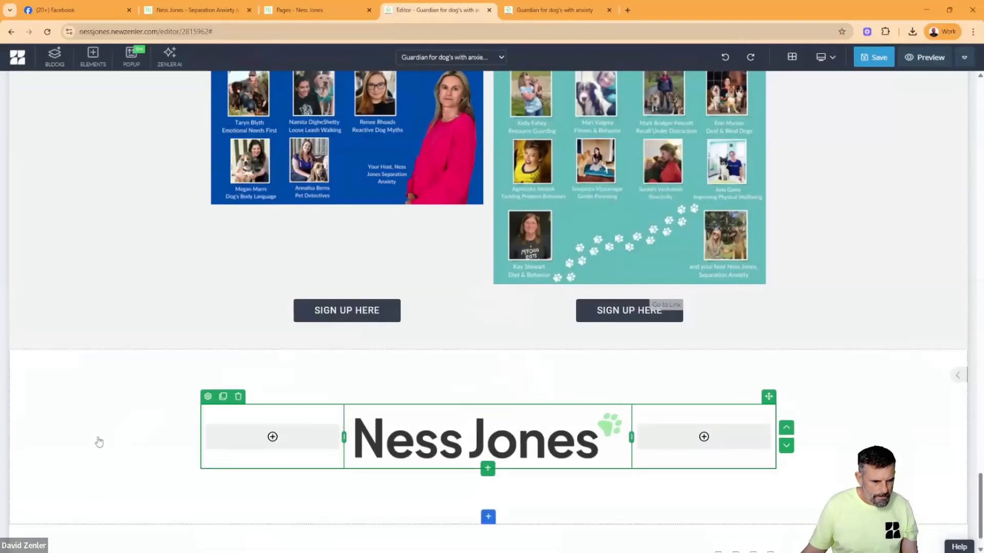
{"action": "left_click_drag", "start_coordinate": [160, 387], "coordinate": [159, 367]}
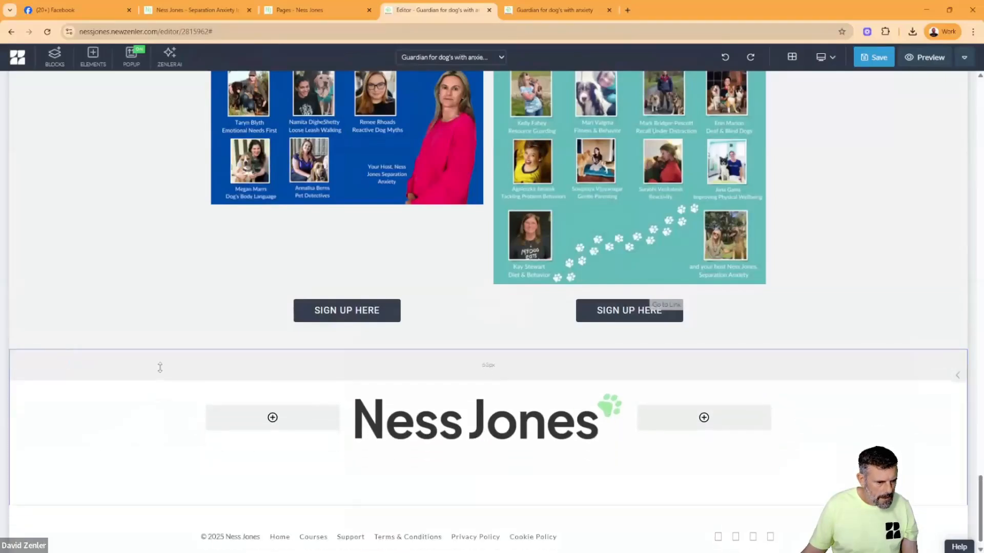
{"action": "left_click_drag", "start_coordinate": [158, 486], "coordinate": [155, 469]}
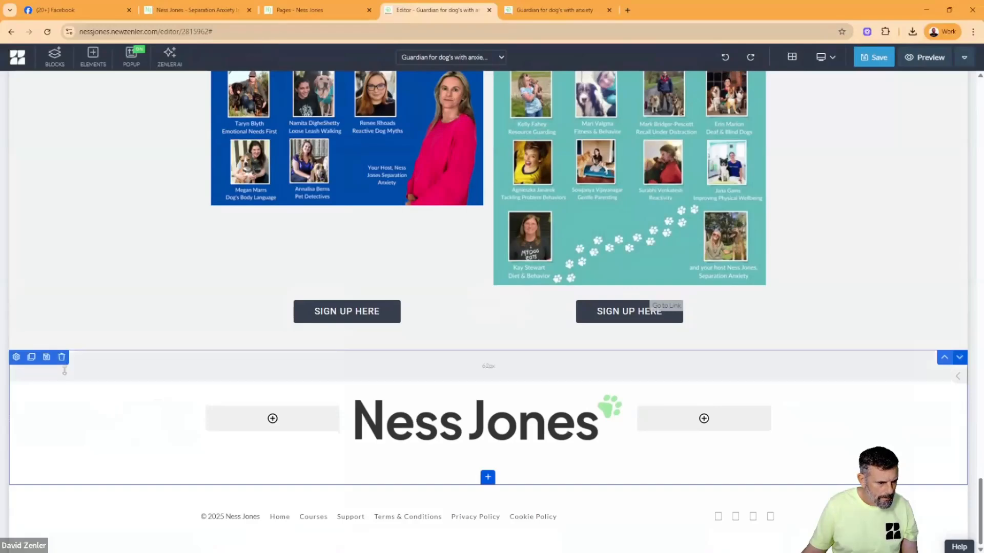
- Save the logo block as a template titled SIGNOFF FOOTER and save the page
{"action": "left_click", "coordinate": [46, 357]}
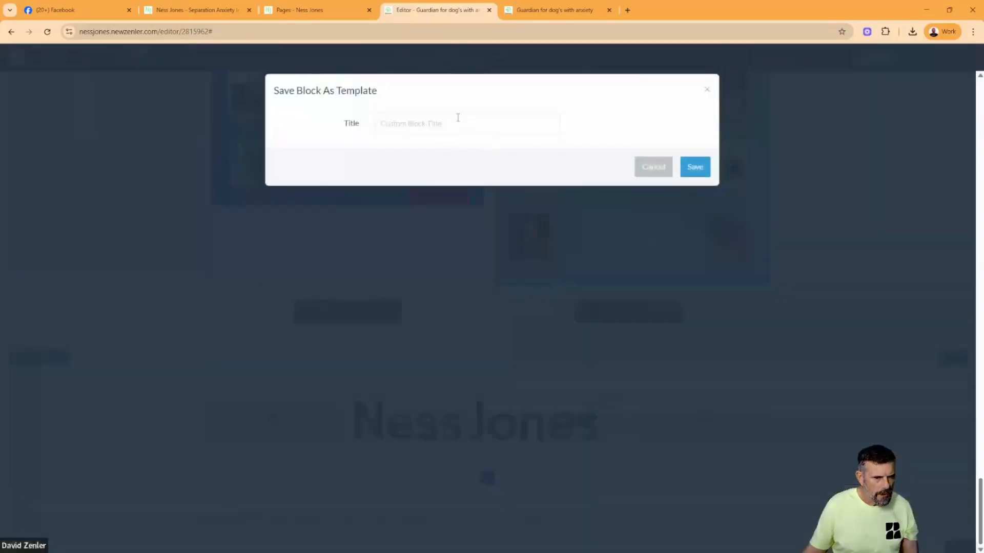
{"action": "left_click", "coordinate": [448, 125]}
{"action": "type", "text": "SIGNOFF FOOTER"}
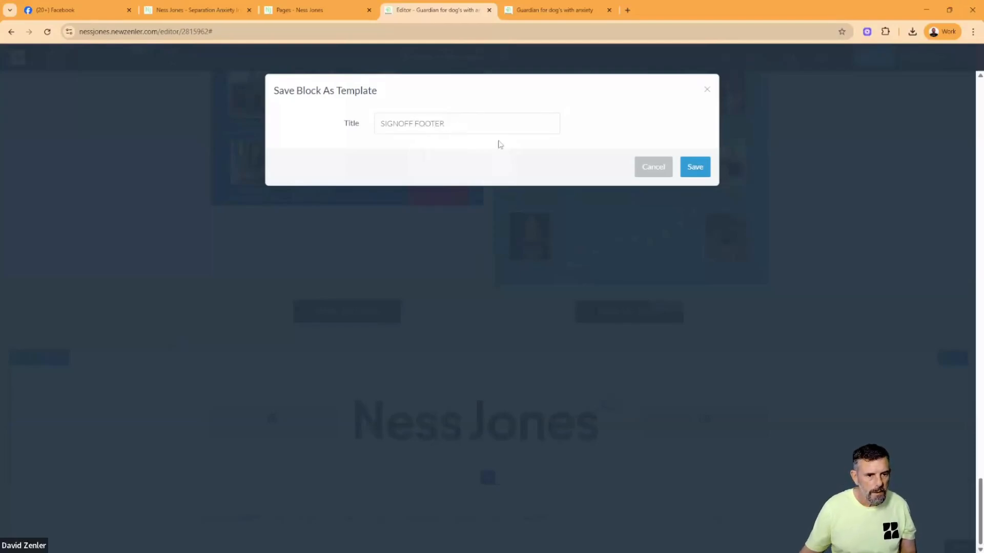
{"action": "left_click", "coordinate": [698, 171]}
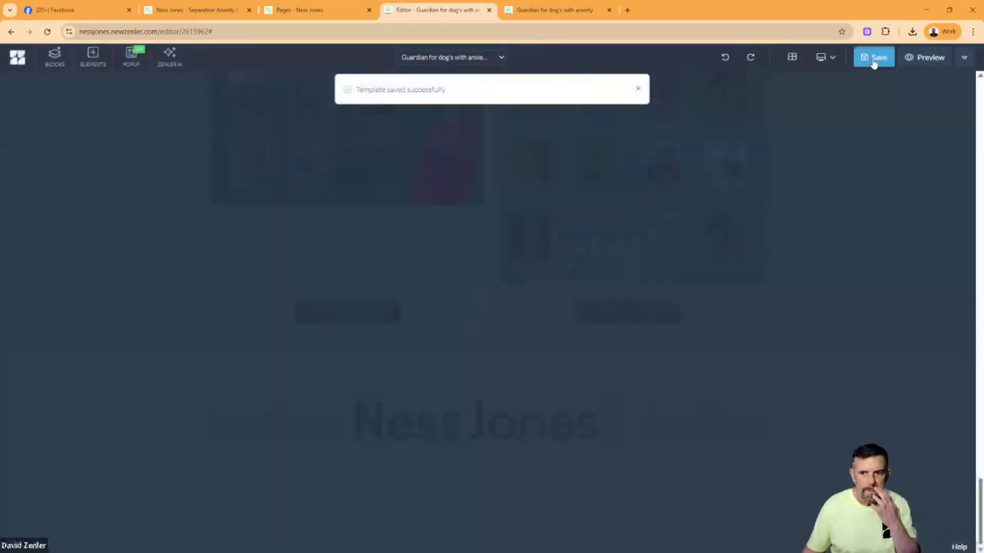
{"action": "left_click", "coordinate": [874, 60]}
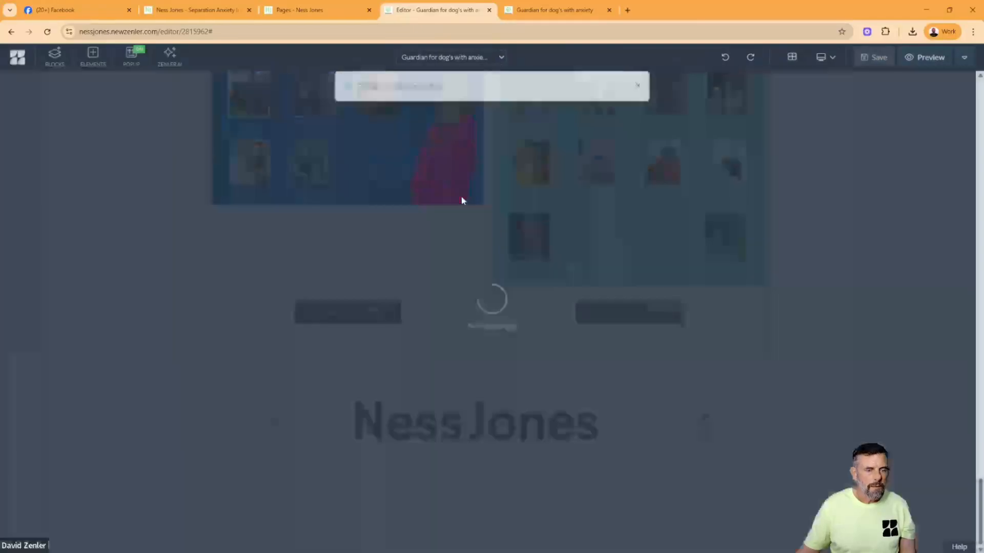
- Preview the Guardians page and review its layout from the header image down to the subscription questions
{"action": "scroll", "coordinate": [860, 151], "scroll_direction": "up", "scroll_amount": 6}
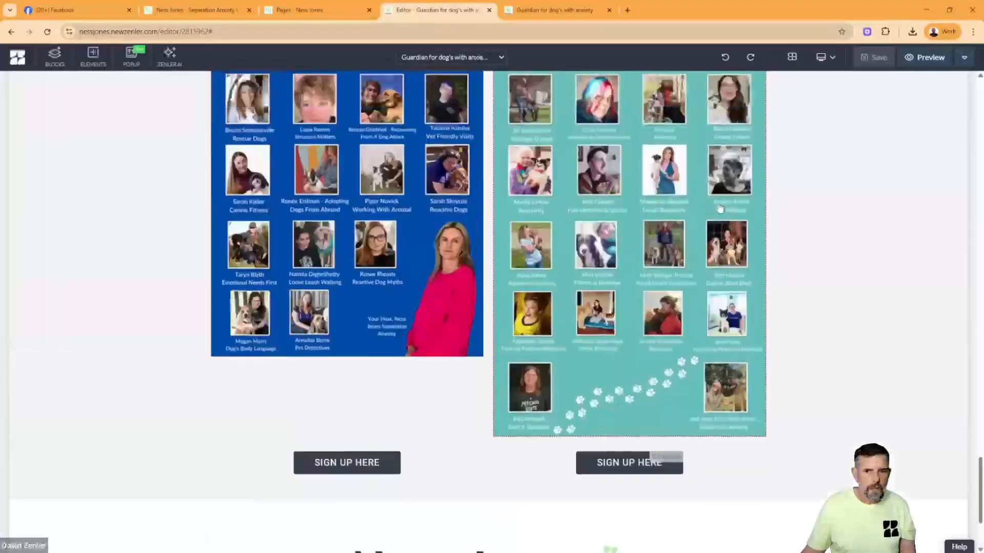
{"action": "left_click", "coordinate": [922, 59]}
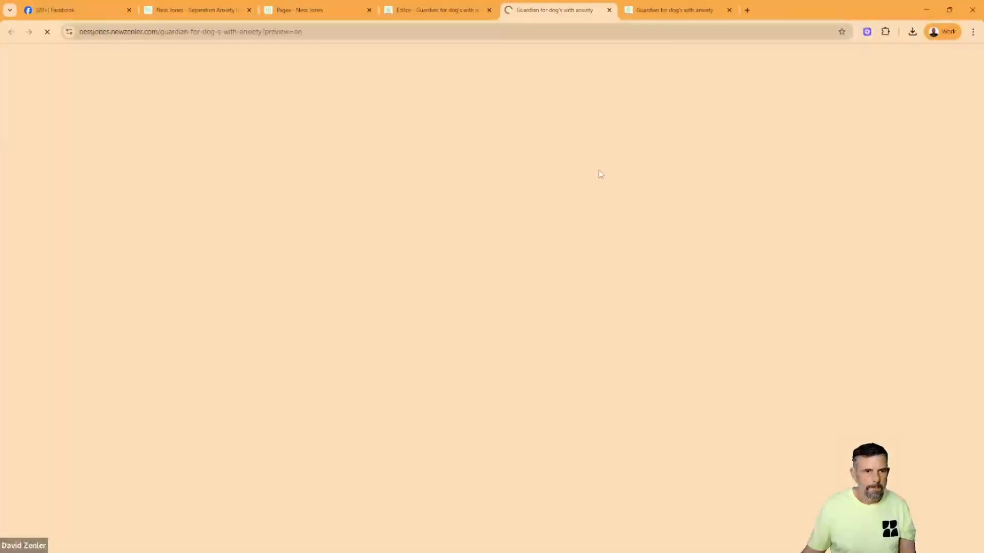
{"action": "scroll", "coordinate": [631, 240], "scroll_direction": "down", "scroll_amount": 2}
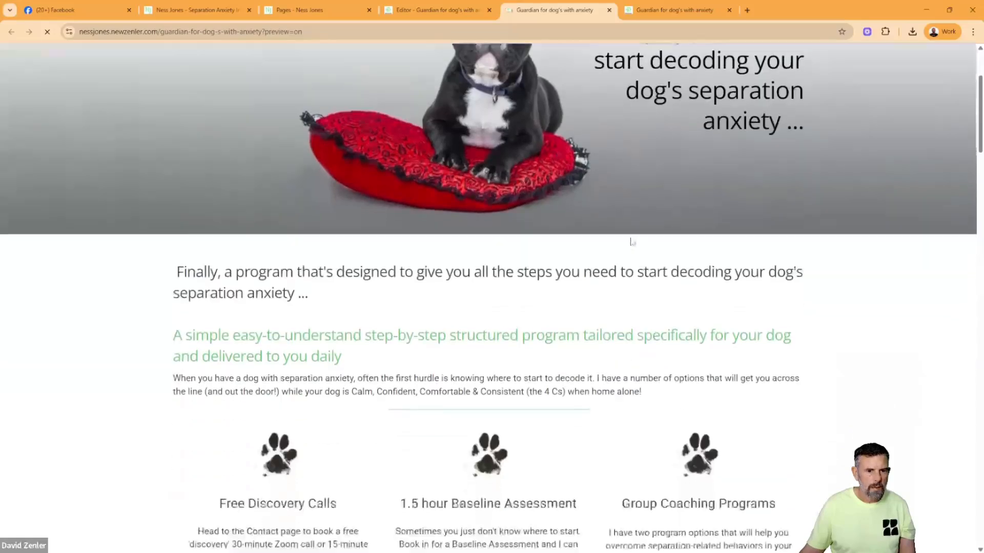
{"action": "scroll", "coordinate": [632, 241], "scroll_direction": "down", "scroll_amount": 7}
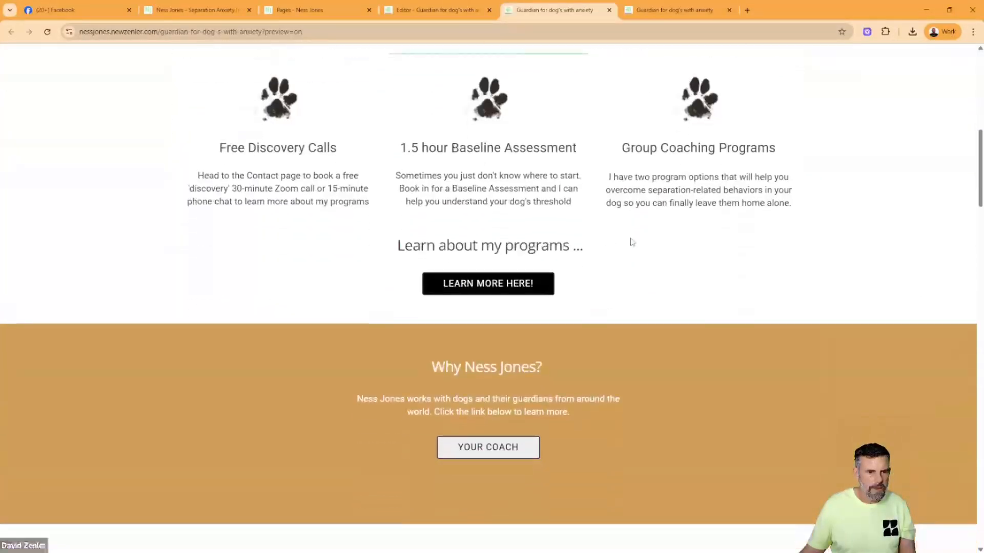
{"action": "scroll", "coordinate": [631, 241], "scroll_direction": "down", "scroll_amount": 10}
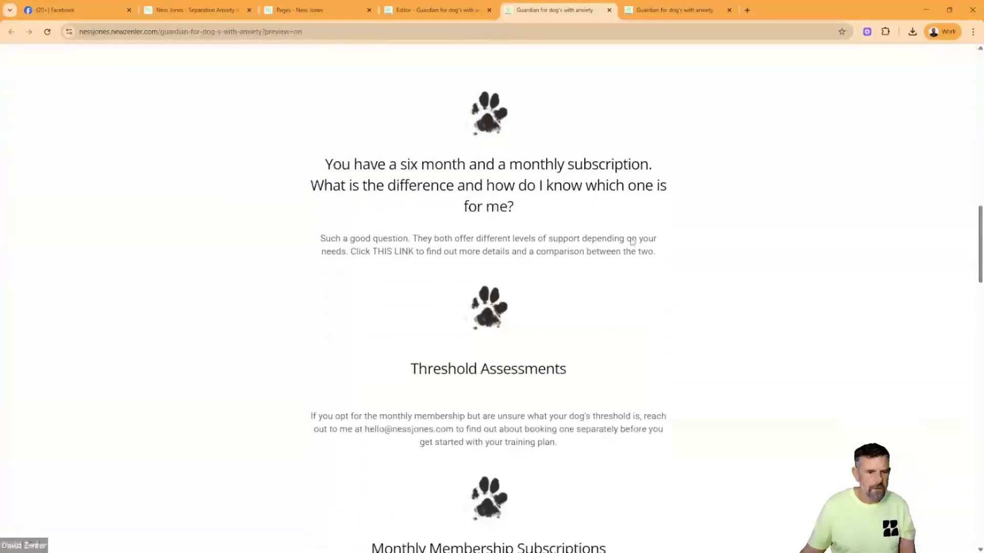
{"action": "scroll", "coordinate": [632, 241], "scroll_direction": "up", "scroll_amount": 5}
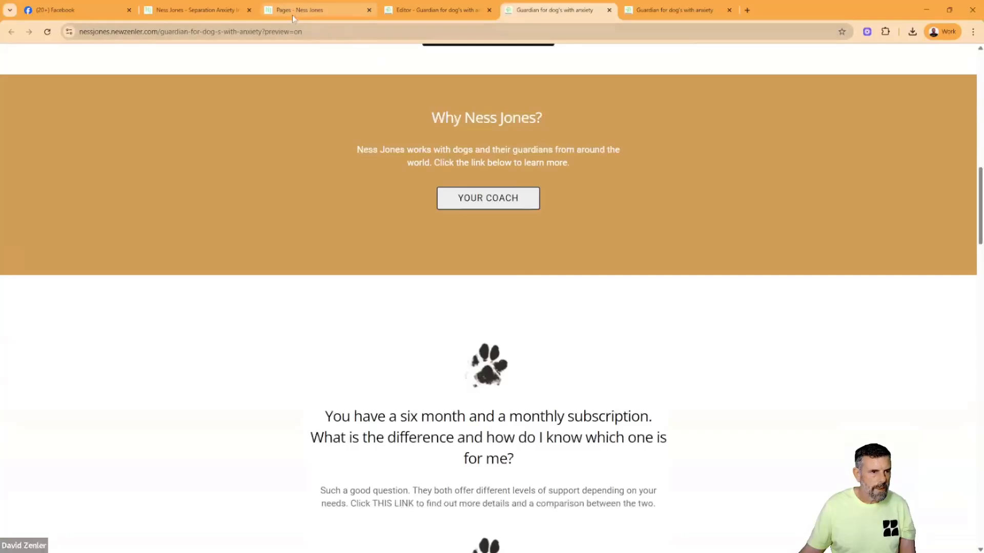
- Return to the page editor and review the spacing of the sections from the summit bundle up to the program introduction
{"action": "left_click", "coordinate": [435, 10]}
{"action": "scroll", "coordinate": [543, 277], "scroll_direction": "up", "scroll_amount": 15}
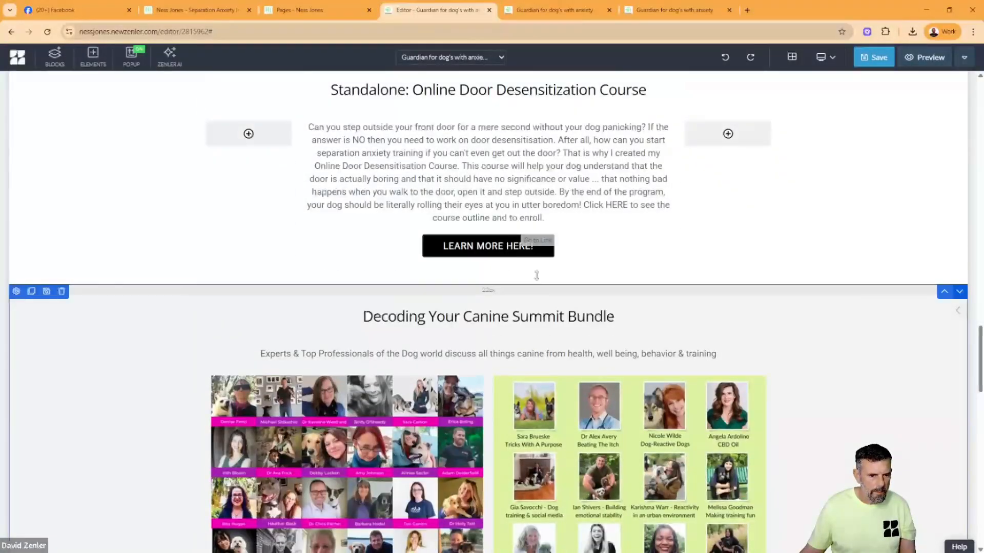
{"action": "scroll", "coordinate": [568, 277], "scroll_direction": "up", "scroll_amount": 4}
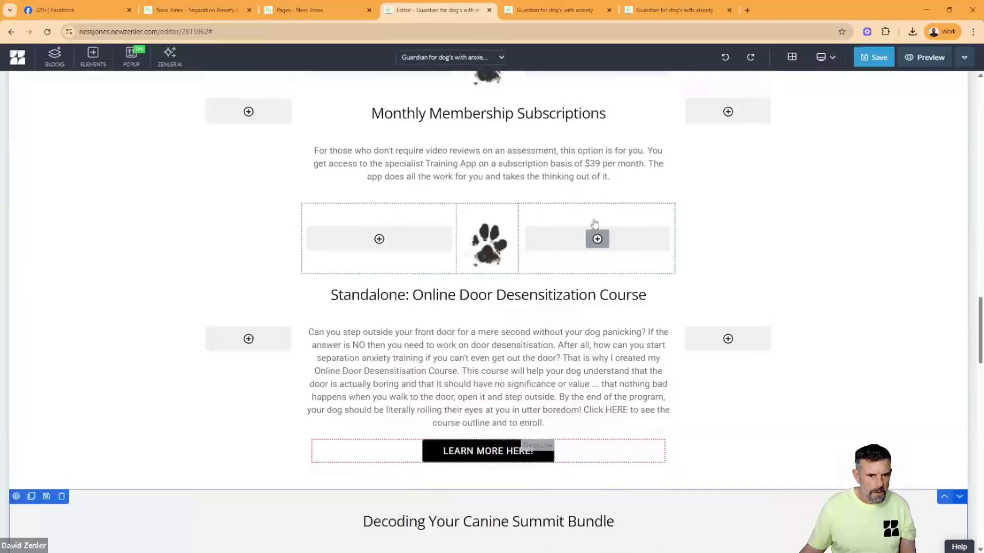
{"action": "scroll", "coordinate": [594, 224], "scroll_direction": "up", "scroll_amount": 8}
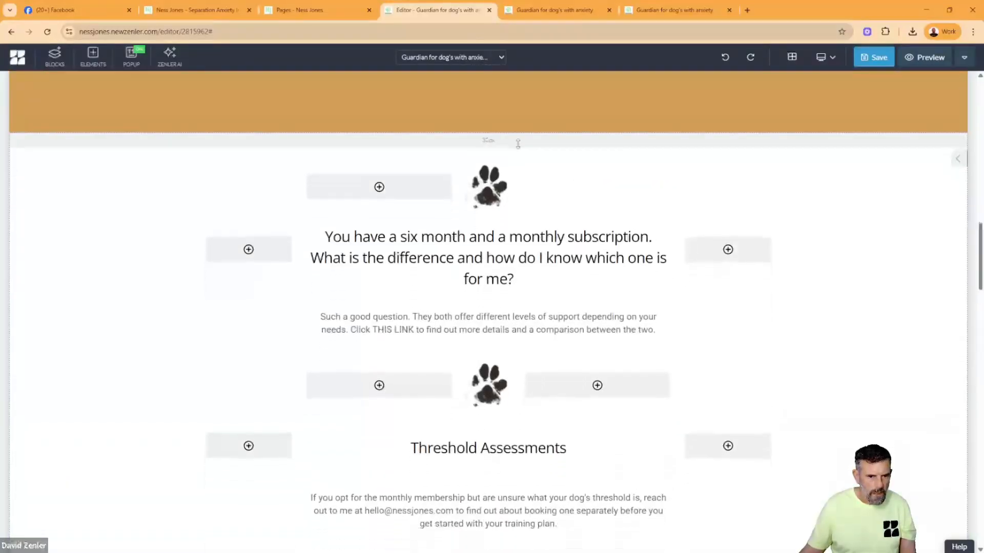
{"action": "scroll", "coordinate": [693, 215], "scroll_direction": "down", "scroll_amount": 10}
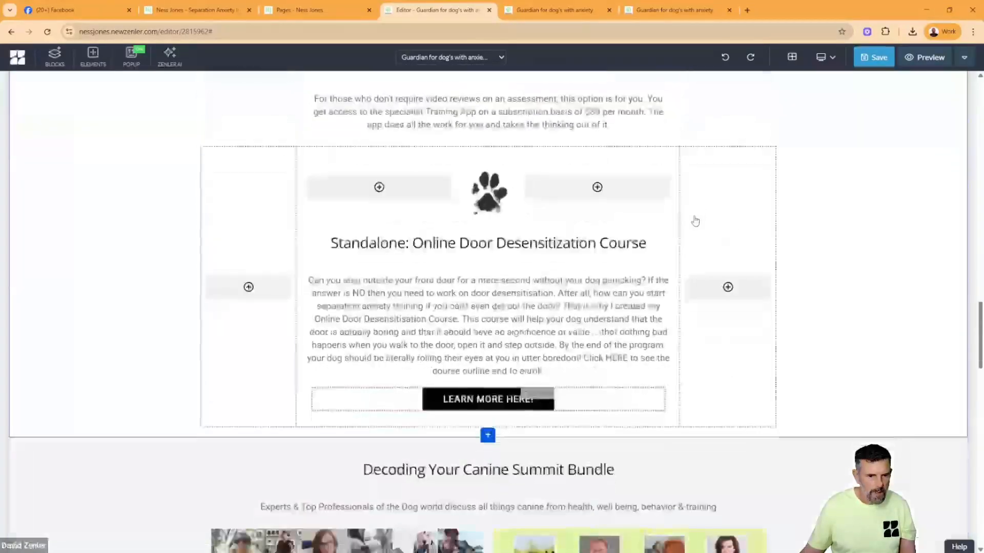
{"action": "scroll", "coordinate": [695, 220], "scroll_direction": "down", "scroll_amount": 15}
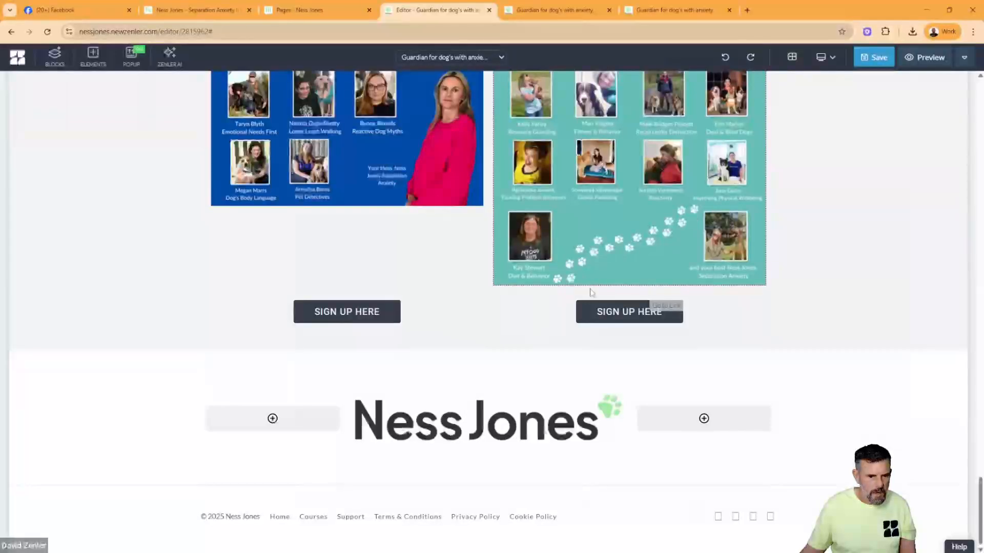
{"action": "scroll", "coordinate": [761, 219], "scroll_direction": "up", "scroll_amount": 15}
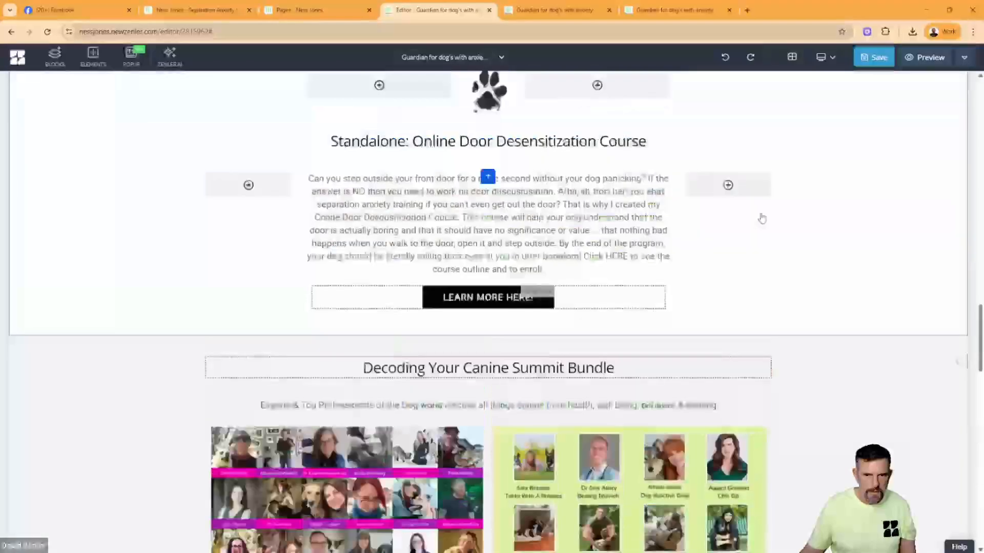
{"action": "scroll", "coordinate": [762, 218], "scroll_direction": "up", "scroll_amount": 15}
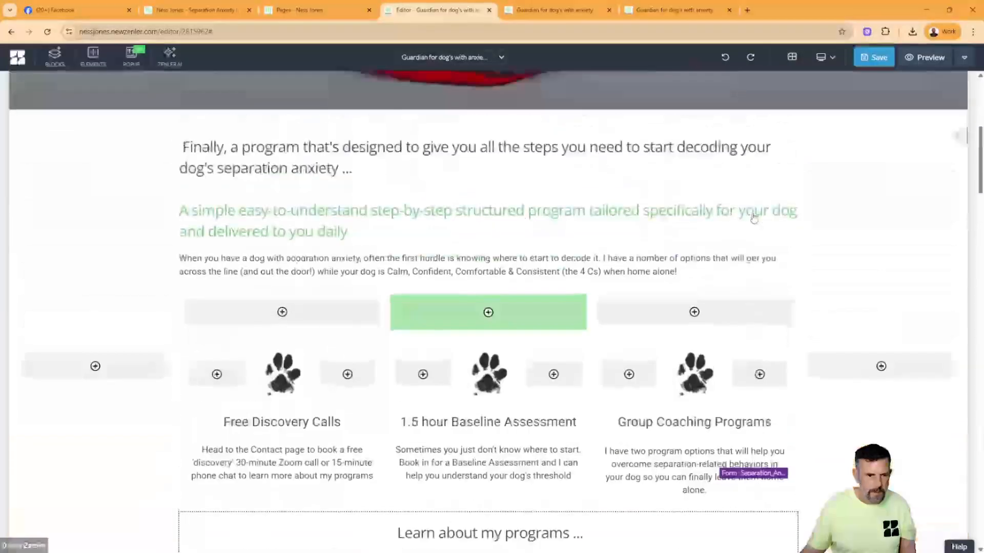
{"action": "scroll", "coordinate": [753, 217], "scroll_direction": "up", "scroll_amount": 3}
{"action": "scroll", "coordinate": [753, 217], "scroll_direction": "down", "scroll_amount": 6}
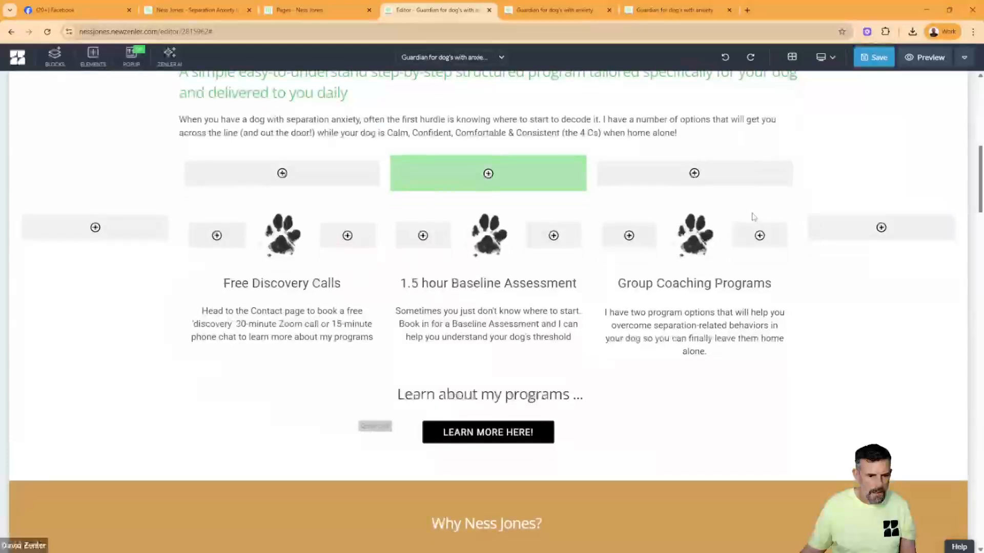
- Insert a row of three 33% columns beneath the three offerings and nest a 100% row in its middle column
{"action": "left_click", "coordinate": [594, 196]}
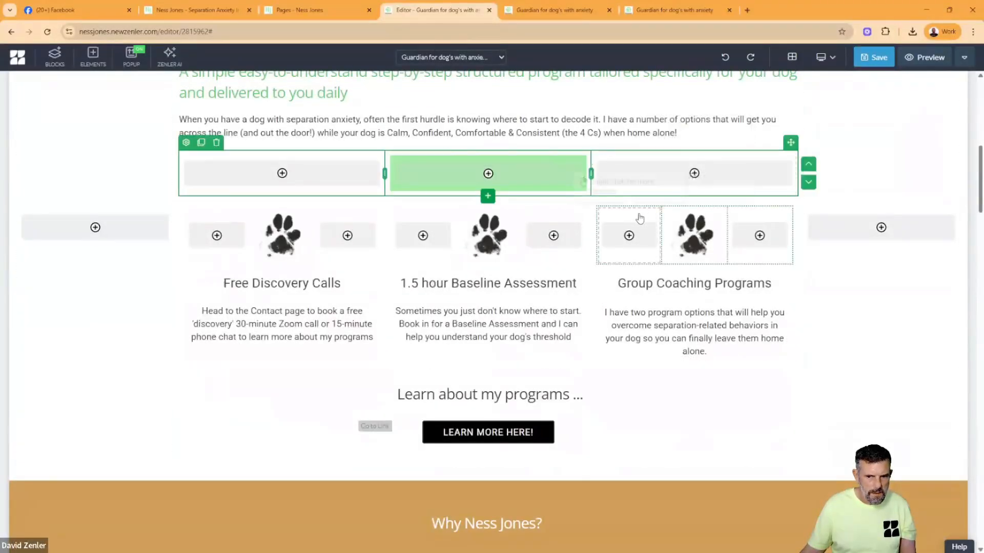
{"action": "left_click", "coordinate": [502, 361]}
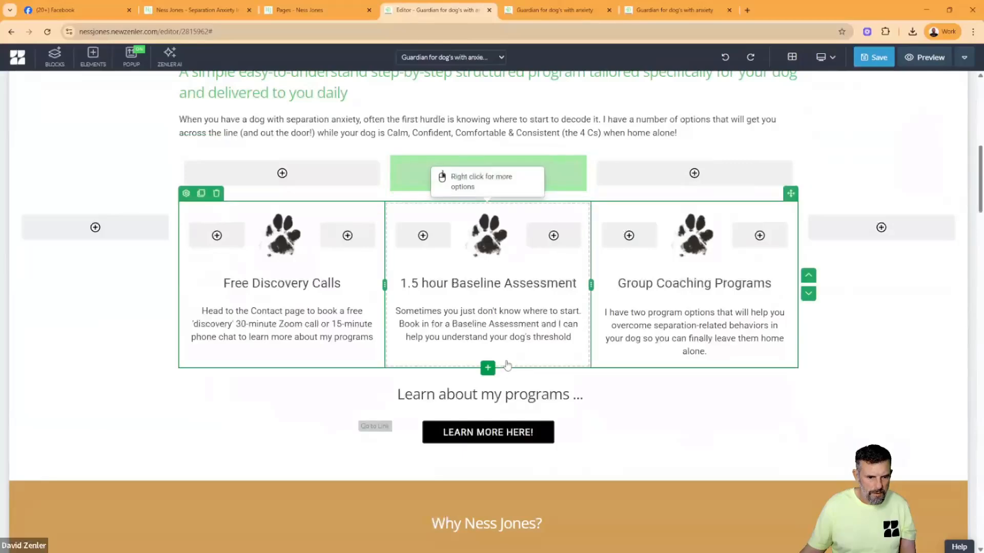
{"action": "left_click", "coordinate": [488, 368]}
{"action": "left_click", "coordinate": [361, 247]}
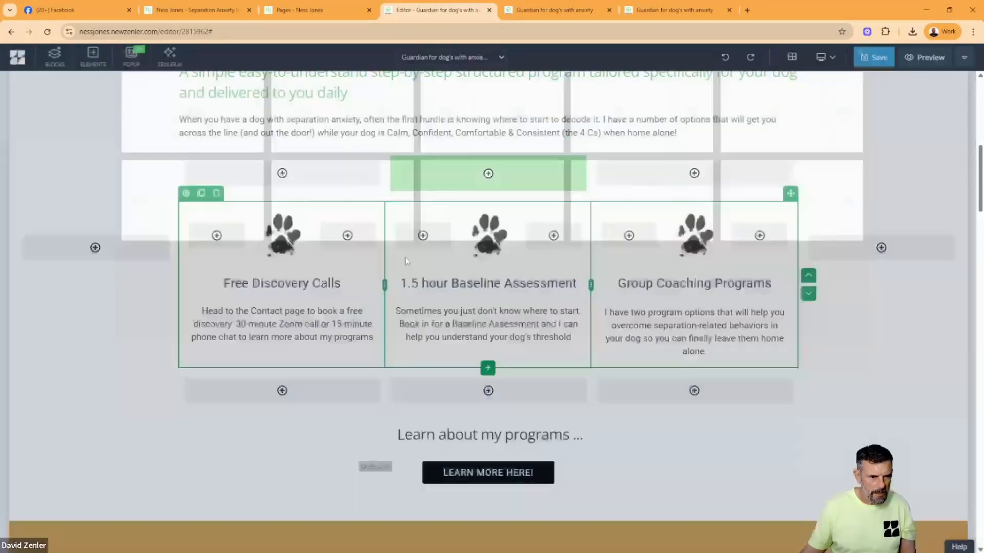
{"action": "left_click", "coordinate": [486, 391]}
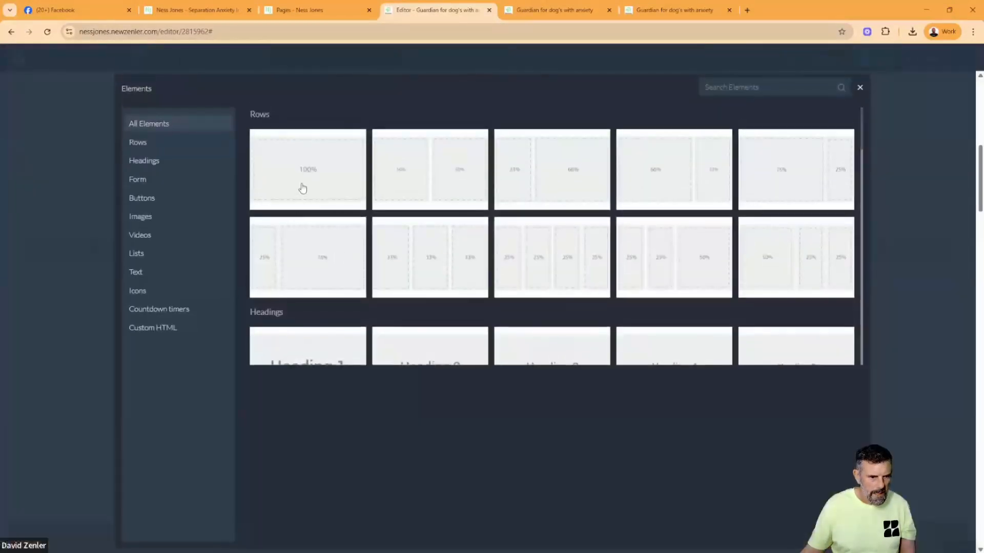
{"action": "left_click", "coordinate": [303, 187]}
- Give the nested row beneath the offerings the same light green background colour as the divider above them
{"action": "left_click", "coordinate": [398, 379]}
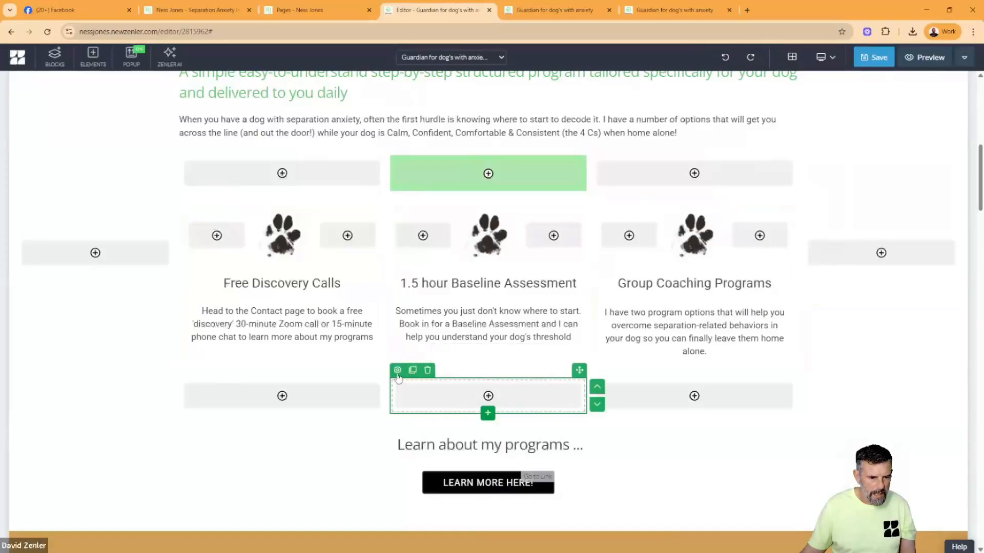
{"action": "left_click", "coordinate": [397, 370]}
{"action": "left_click", "coordinate": [896, 445]}
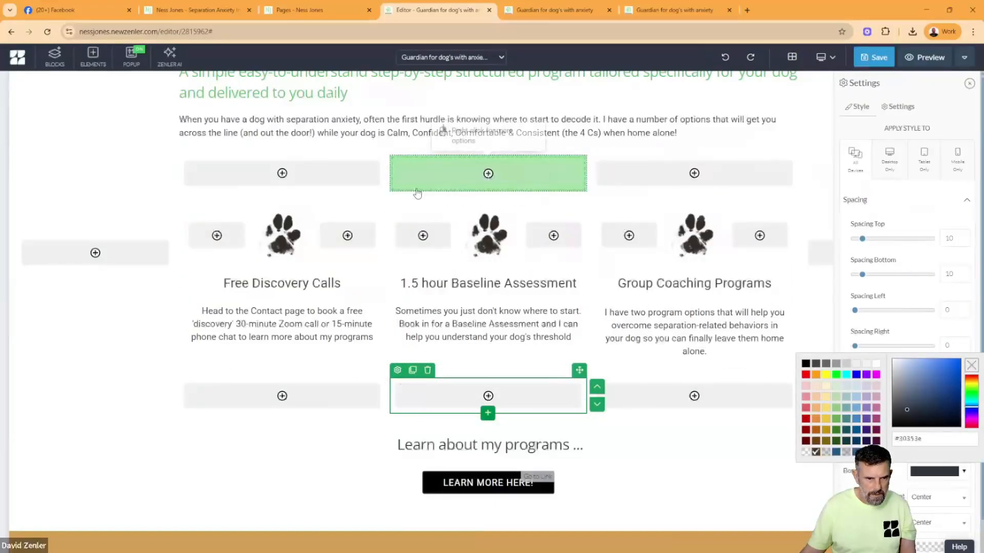
{"action": "left_click", "coordinate": [412, 179]}
{"action": "left_click", "coordinate": [397, 148]}
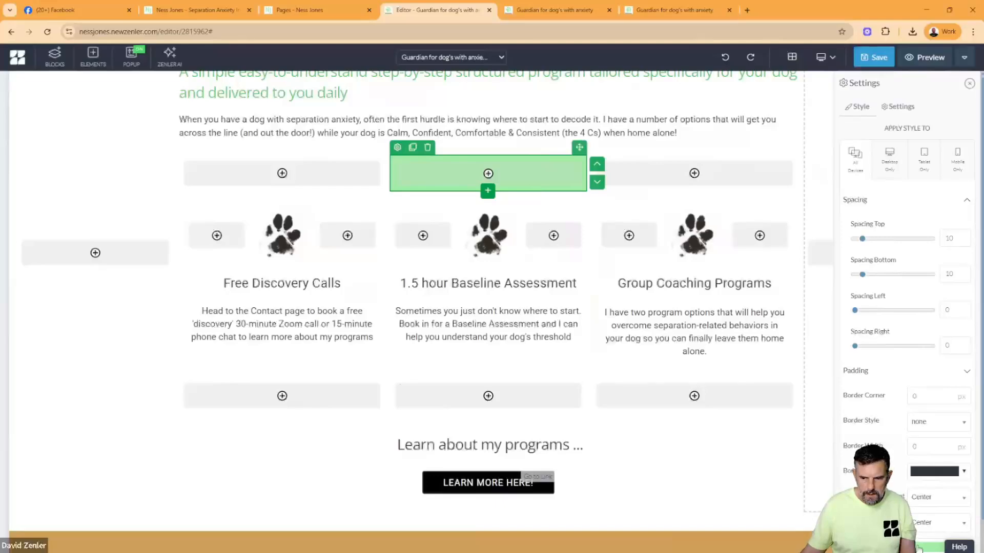
{"action": "left_click", "coordinate": [918, 547]}
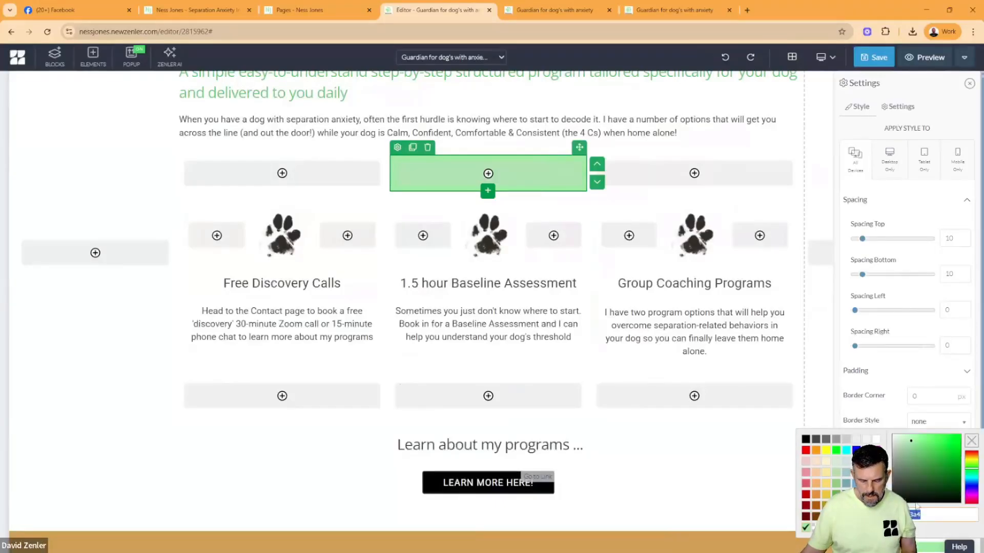
{"action": "left_click", "coordinate": [404, 400]}
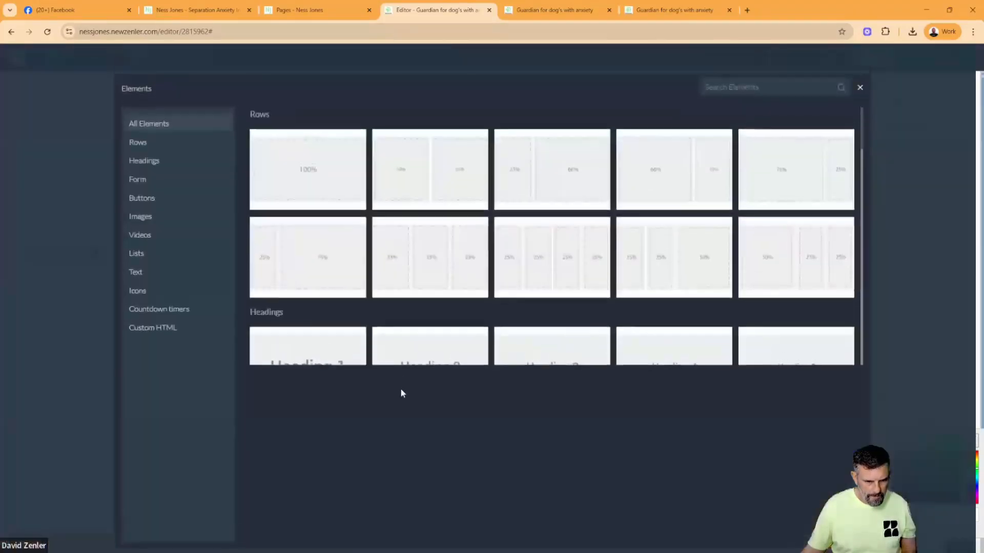
{"action": "left_click", "coordinate": [859, 90]}
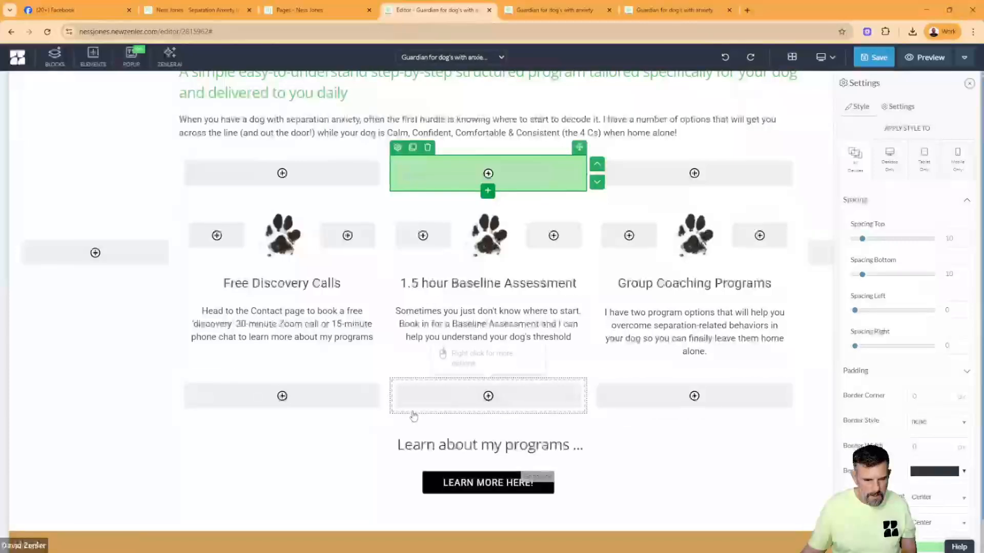
{"action": "left_click", "coordinate": [397, 371]}
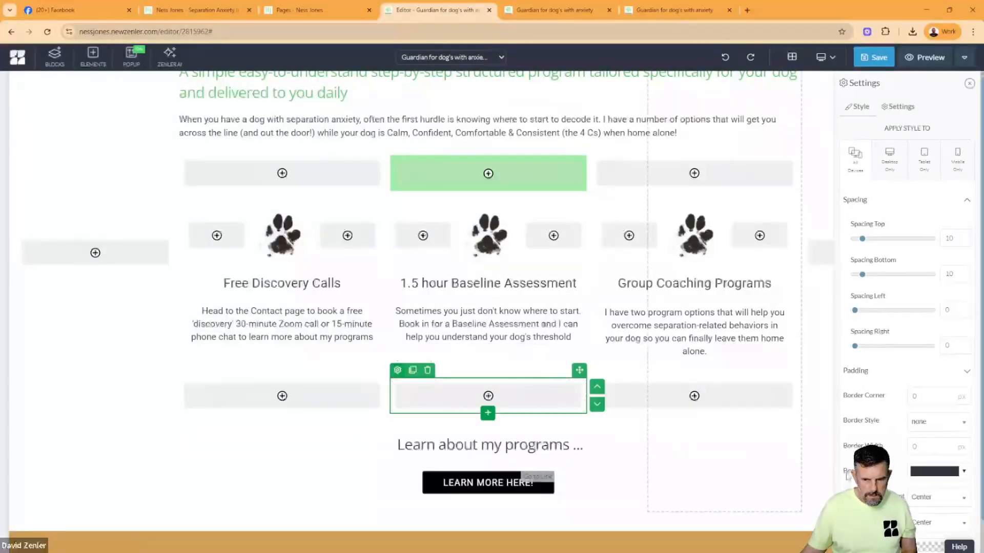
{"action": "left_click", "coordinate": [925, 491]}
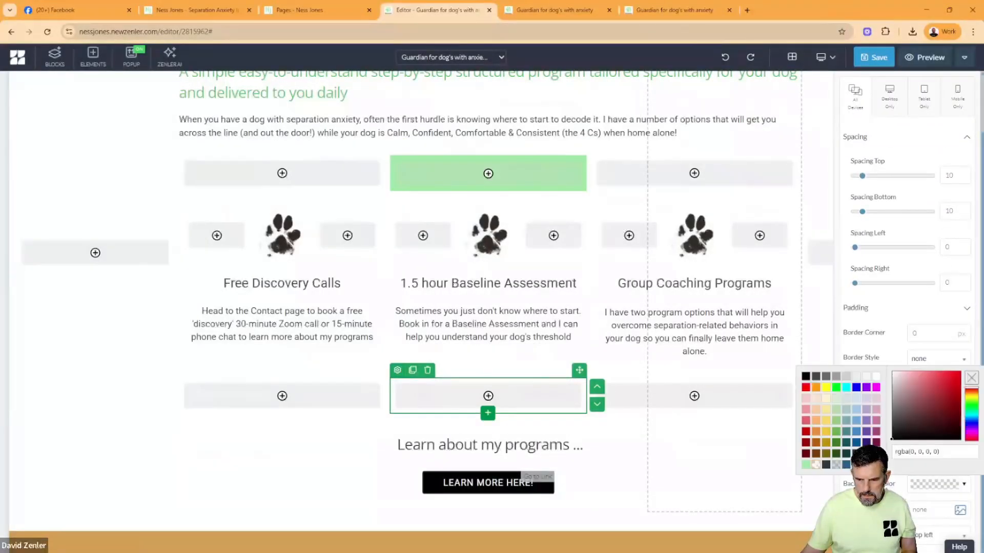
{"action": "left_click", "coordinate": [805, 464]}
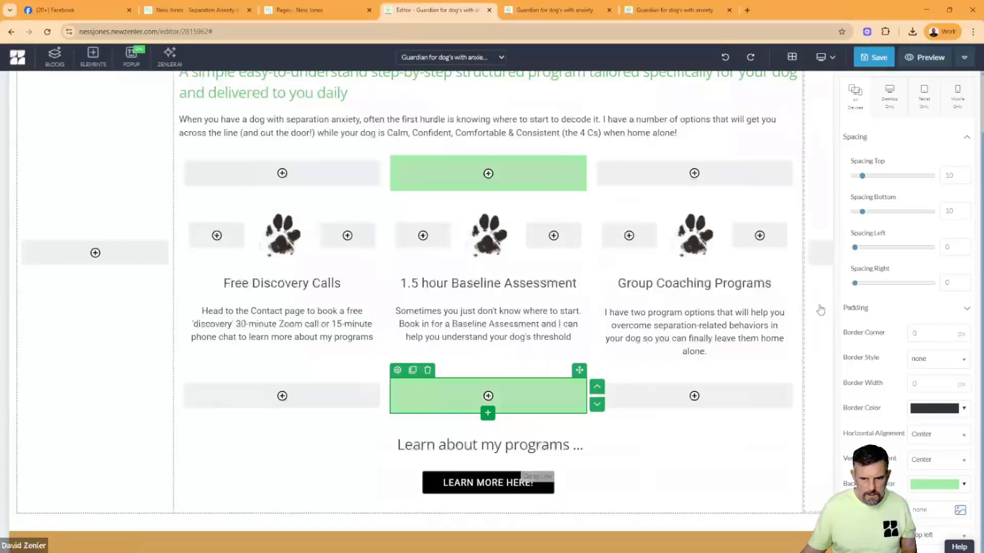
{"action": "left_click", "coordinate": [706, 338]}
- Insert a three-column row beneath the six month and monthly subscription heading and nest a 100% row in its middle column
{"action": "scroll", "coordinate": [707, 338], "scroll_direction": "down", "scroll_amount": 10}
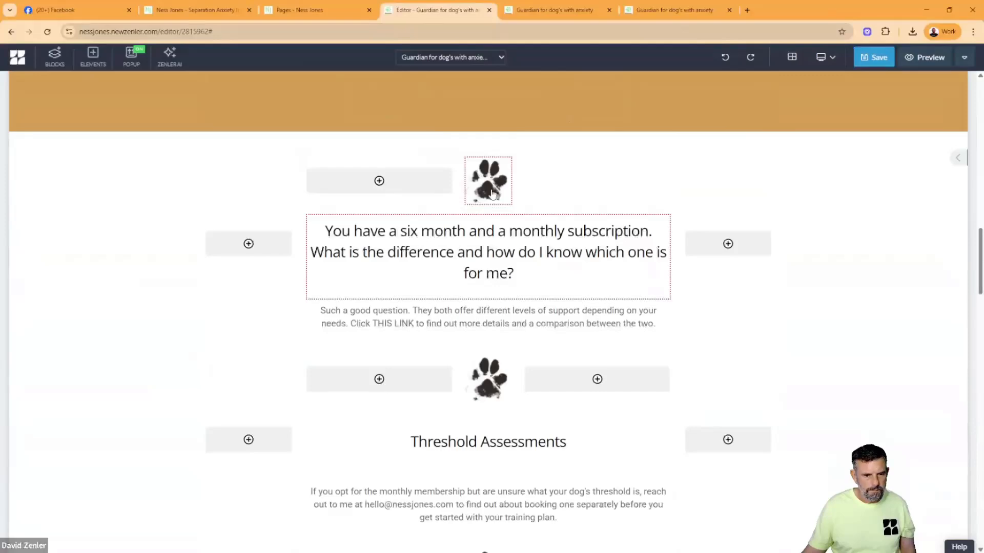
{"action": "left_click", "coordinate": [495, 253]}
{"action": "left_click", "coordinate": [489, 285]}
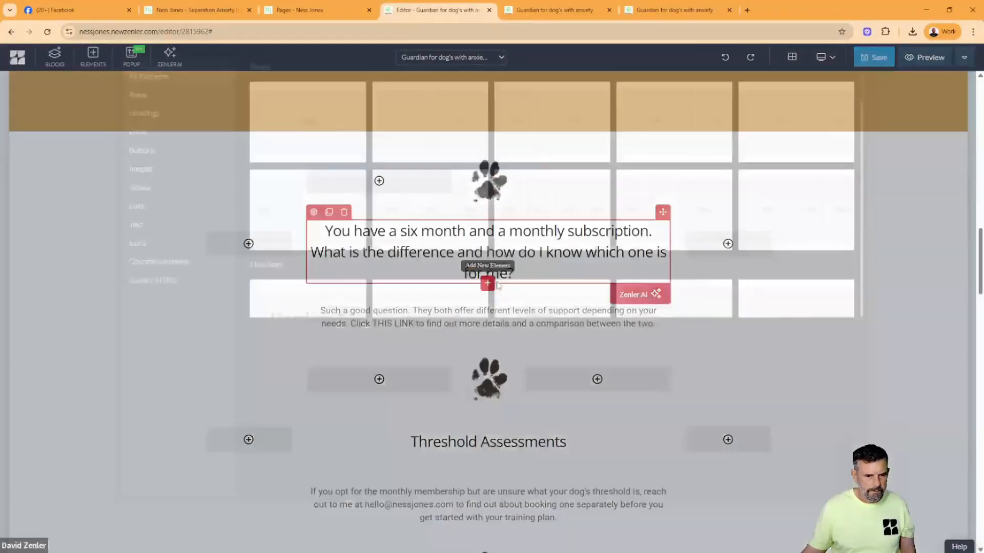
{"action": "left_click", "coordinate": [430, 264]}
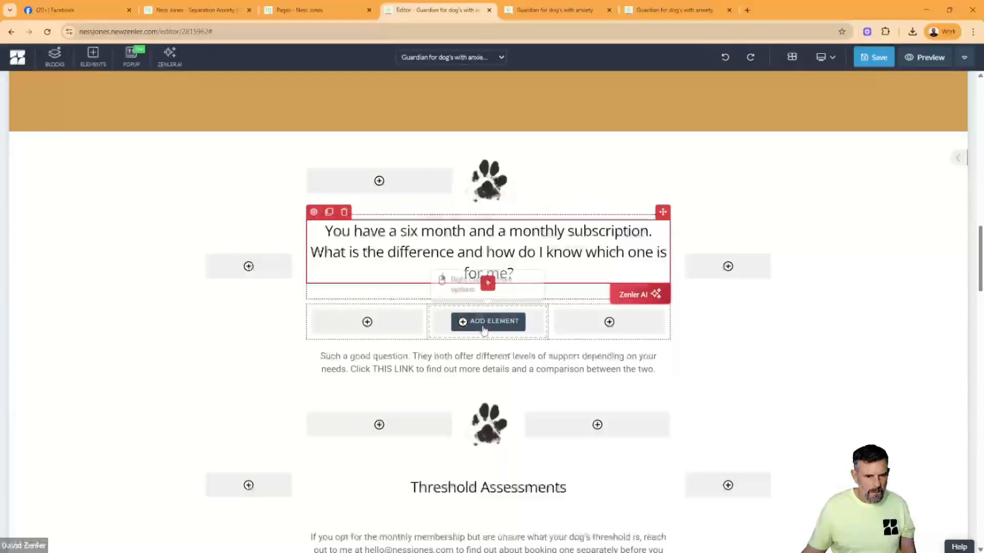
{"action": "left_click", "coordinate": [482, 324]}
{"action": "left_click", "coordinate": [308, 185]}
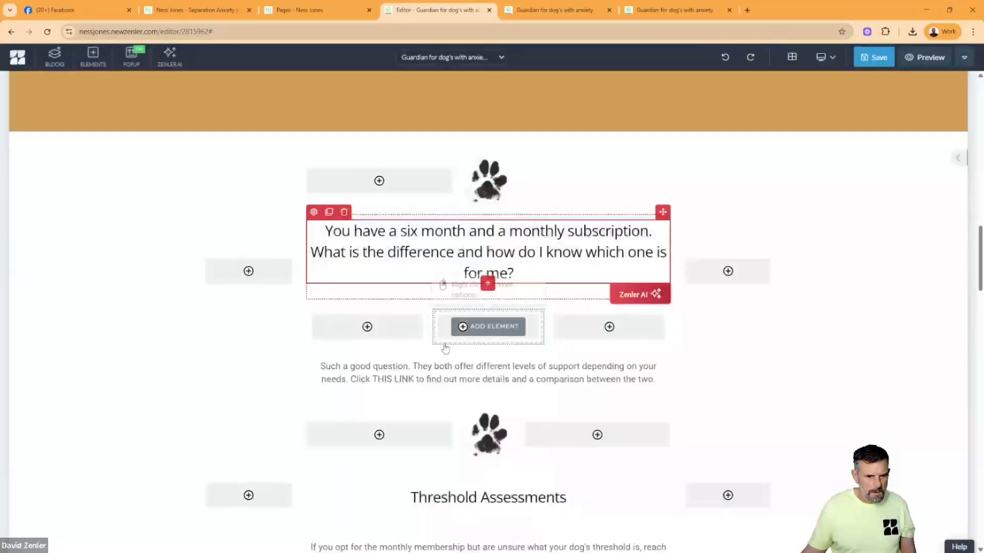
- Set the background colour of the nested row beneath the subscription question to the same light green
{"action": "left_click", "coordinate": [440, 302]}
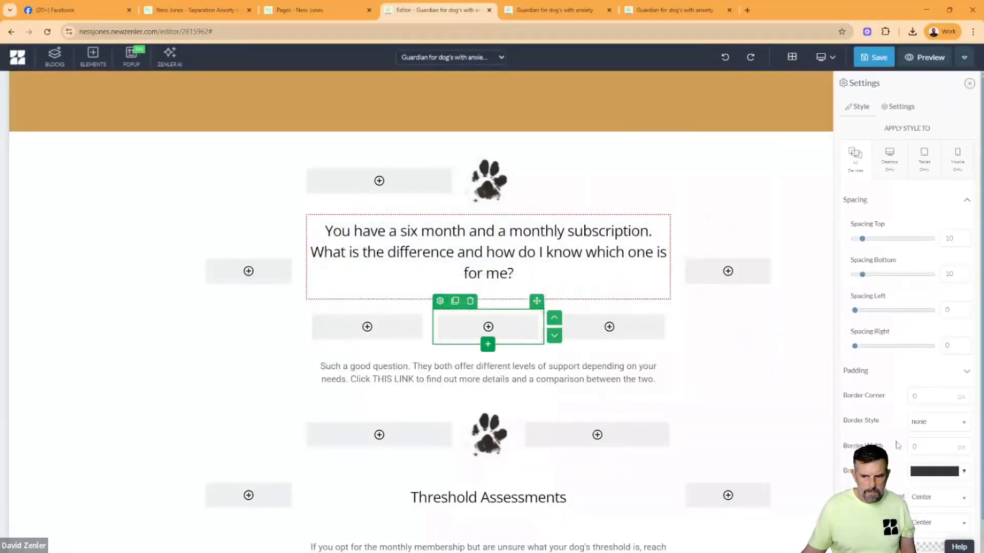
{"action": "scroll", "coordinate": [924, 490], "scroll_direction": "down", "scroll_amount": 2}
{"action": "left_click", "coordinate": [925, 487]}
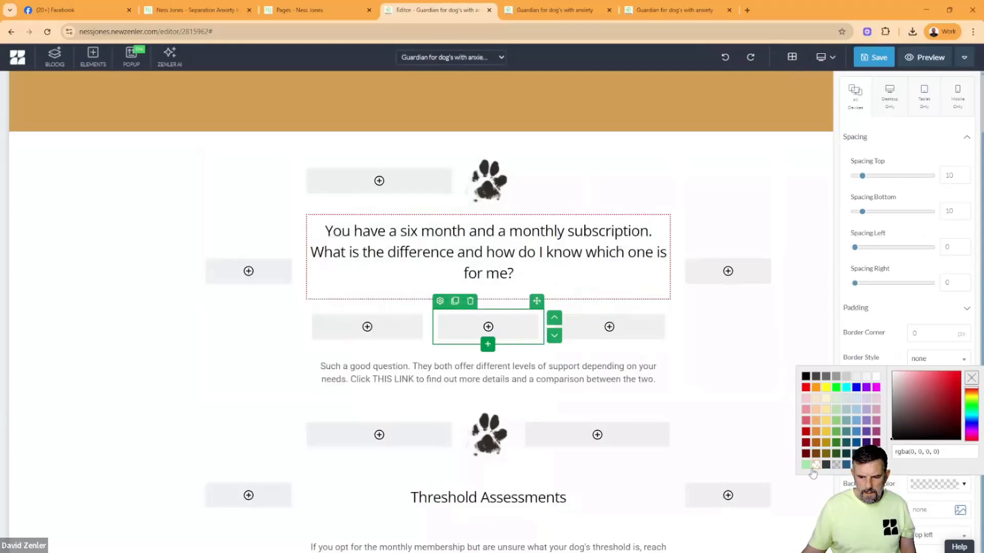
{"action": "left_click", "coordinate": [807, 465]}
{"action": "scroll", "coordinate": [566, 333], "scroll_direction": "down", "scroll_amount": 2}
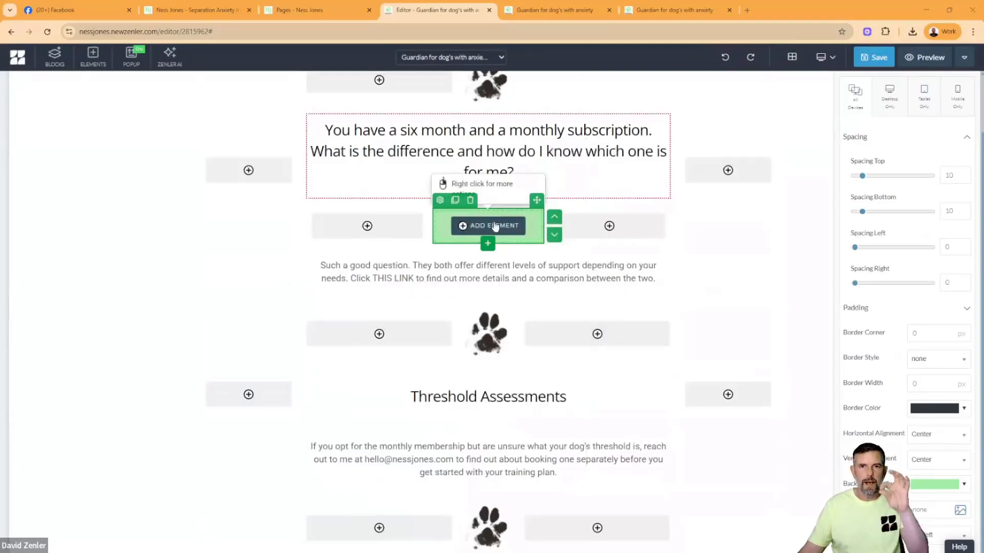
{"action": "left_click", "coordinate": [482, 403]}
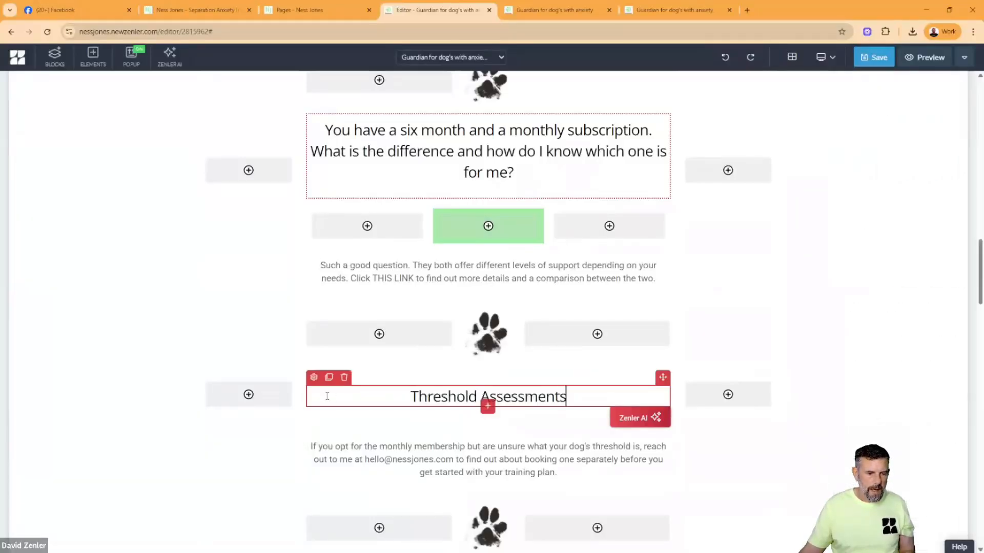
{"action": "left_click", "coordinate": [329, 379]}
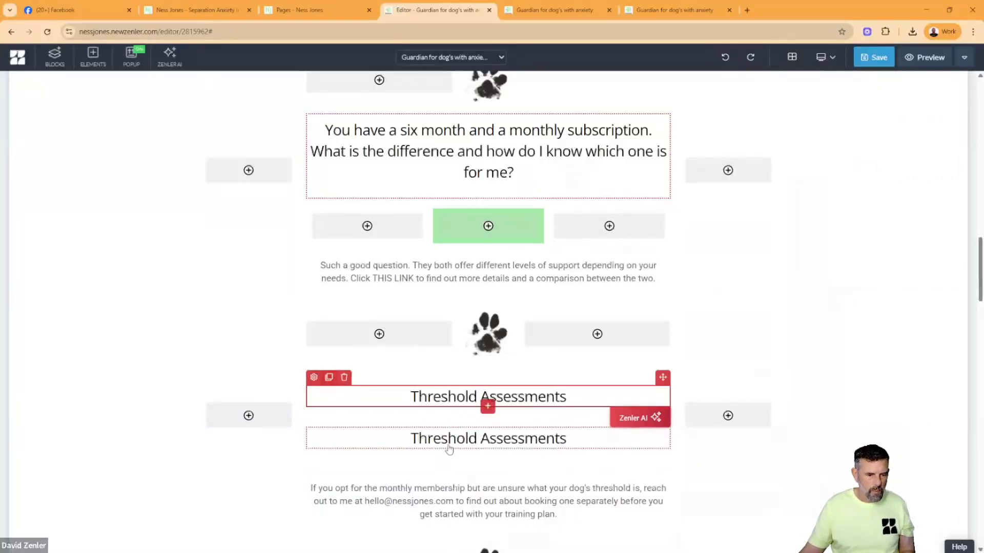
{"action": "left_click", "coordinate": [384, 432]}
{"action": "left_click", "coordinate": [344, 420]}
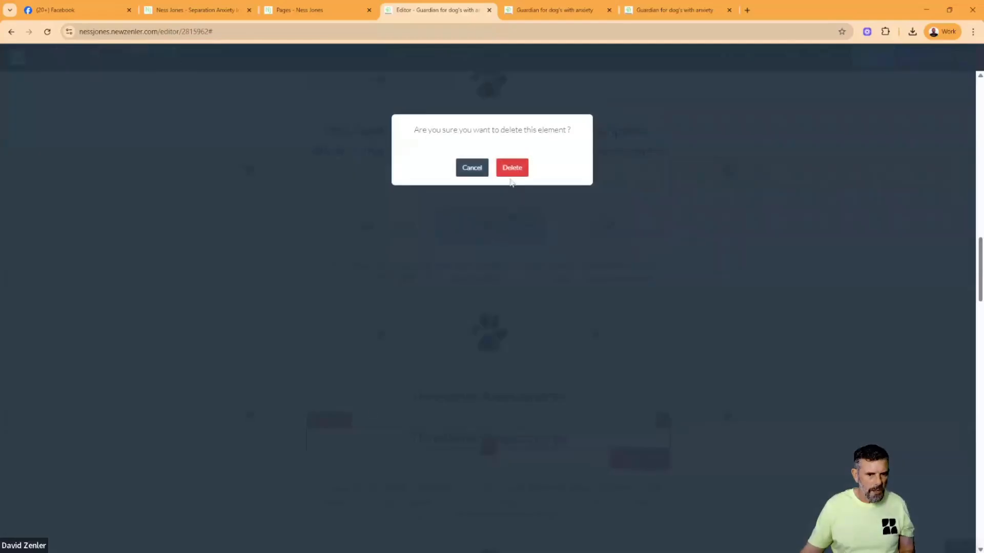
{"action": "left_click", "coordinate": [511, 167]}
- Insert a row of three 33% columns beneath the Threshold Assessments heading and nest a 100% row in its middle column
{"action": "left_click", "coordinate": [484, 389]}
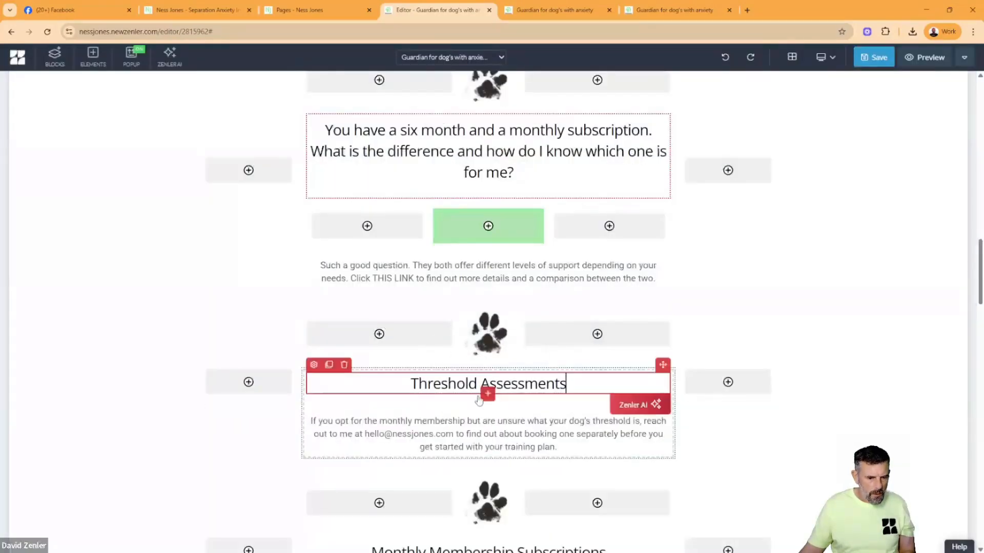
{"action": "left_click", "coordinate": [485, 393]}
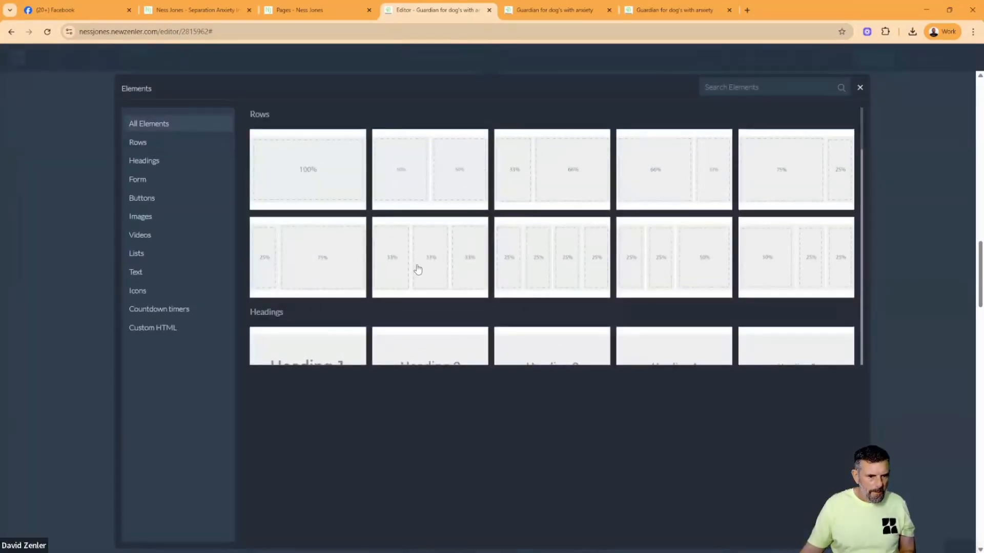
{"action": "left_click", "coordinate": [418, 269]}
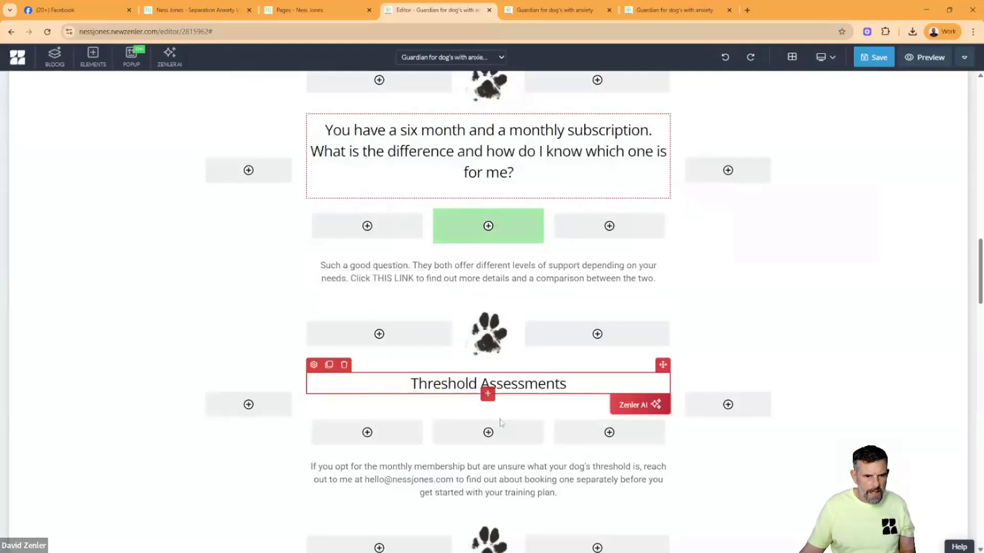
{"action": "left_click", "coordinate": [487, 393]}
{"action": "left_click", "coordinate": [312, 192]}
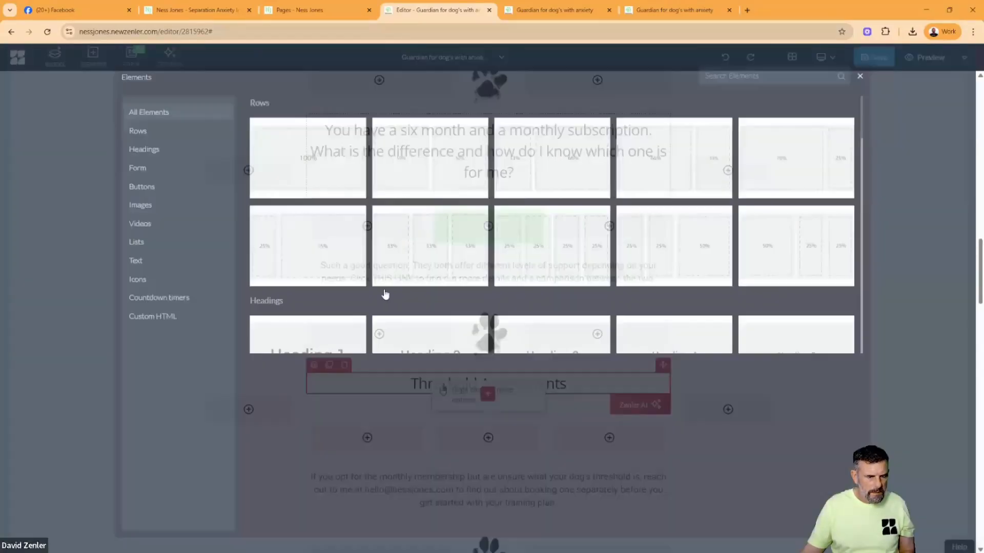
- Set the background colour of the nested row beneath Threshold Assessments to the dividers' light green
{"action": "left_click", "coordinate": [440, 414]}
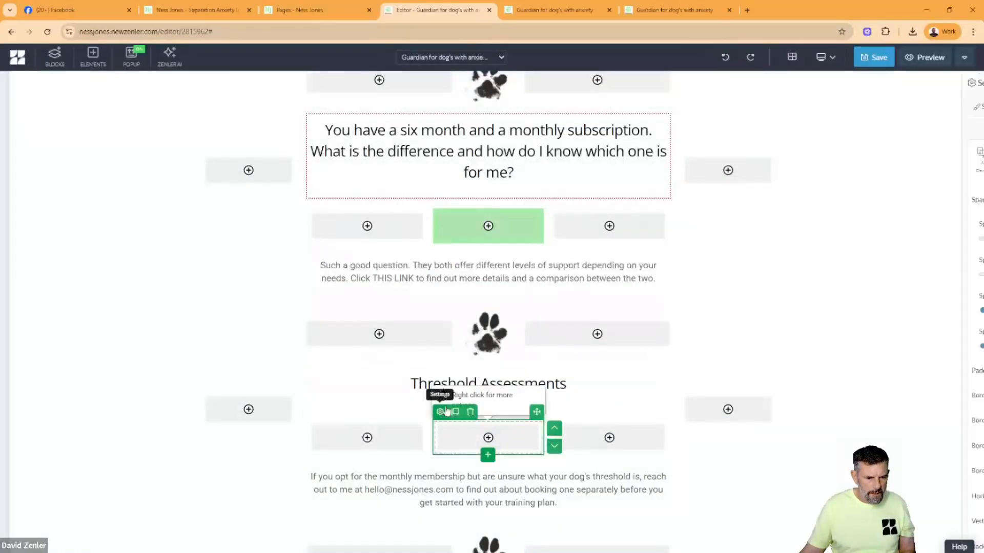
{"action": "left_click", "coordinate": [913, 486]}
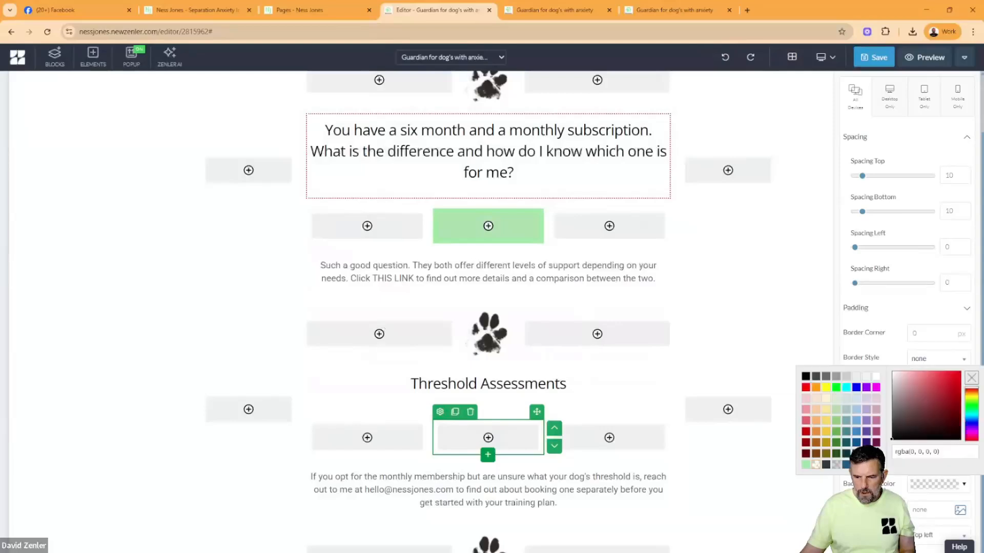
{"action": "left_click", "coordinate": [805, 465]}
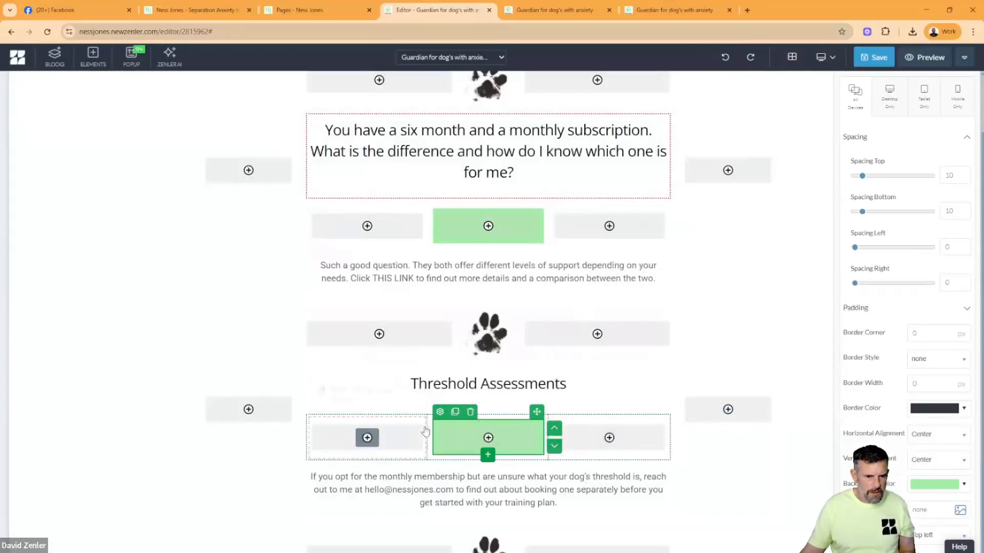
- Insert a row of three 33% columns beneath the Monthly Membership Subscriptions heading and nest a 100% row in its middle column
{"action": "scroll", "coordinate": [669, 438], "scroll_direction": "down", "scroll_amount": 4}
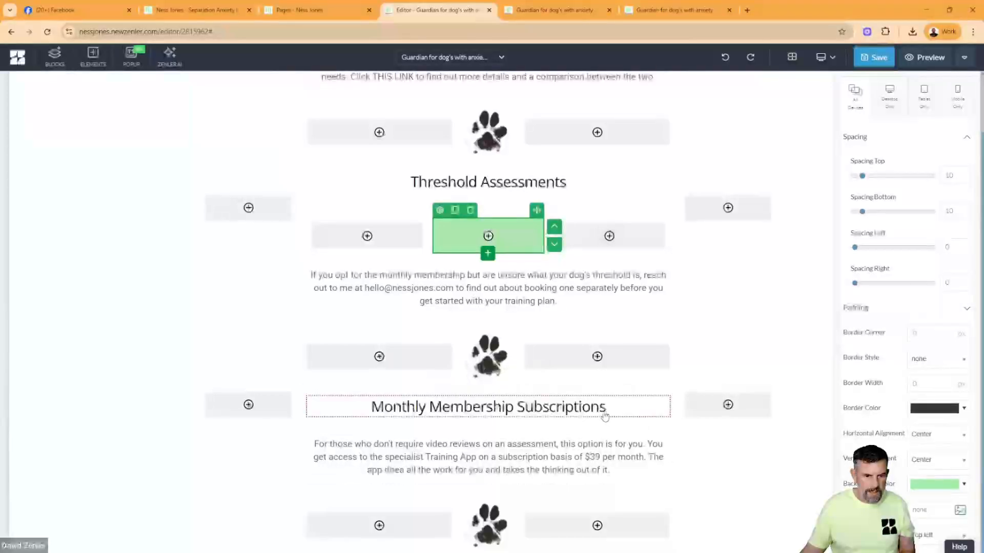
{"action": "left_click", "coordinate": [489, 412]}
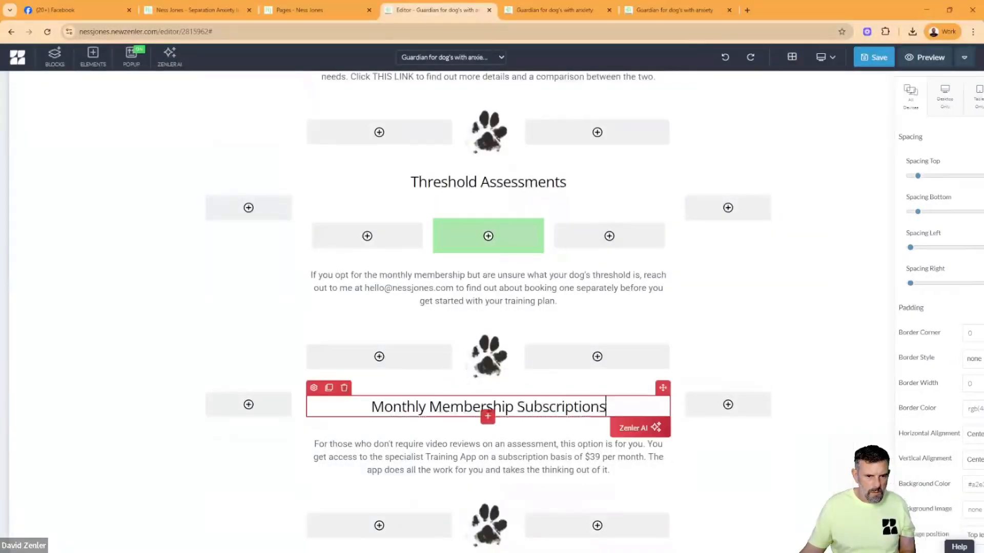
{"action": "left_click", "coordinate": [490, 419]}
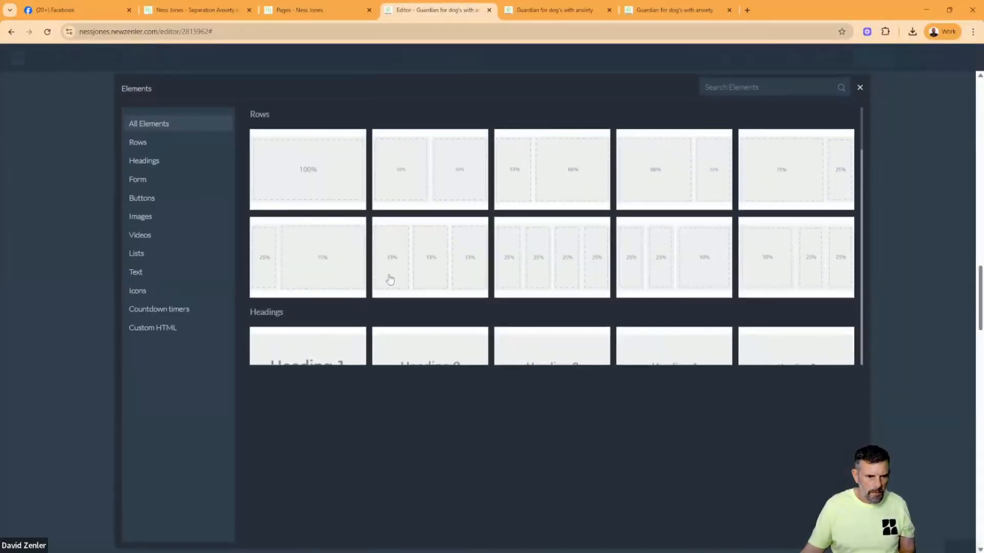
{"action": "left_click", "coordinate": [415, 275]}
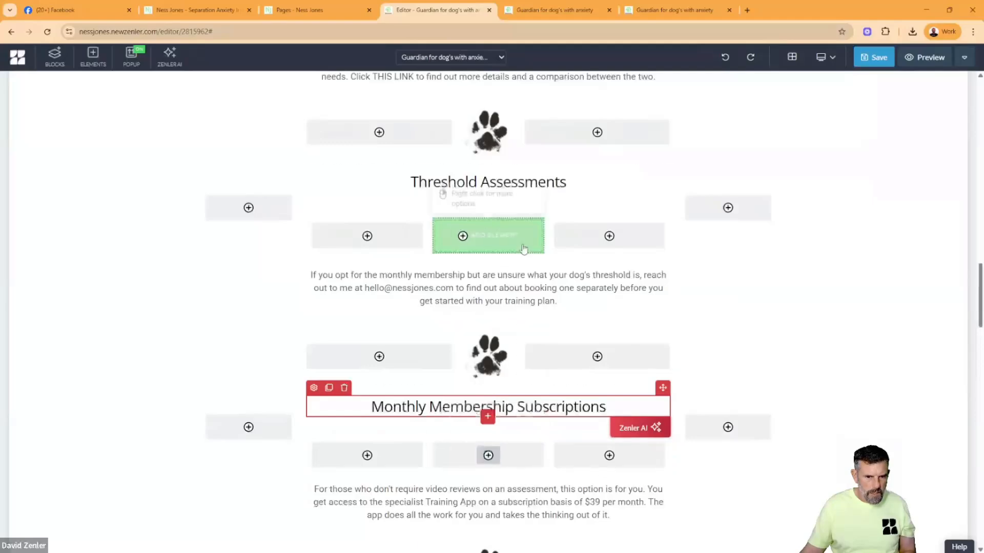
{"action": "left_click", "coordinate": [498, 457]}
{"action": "left_click", "coordinate": [305, 171]}
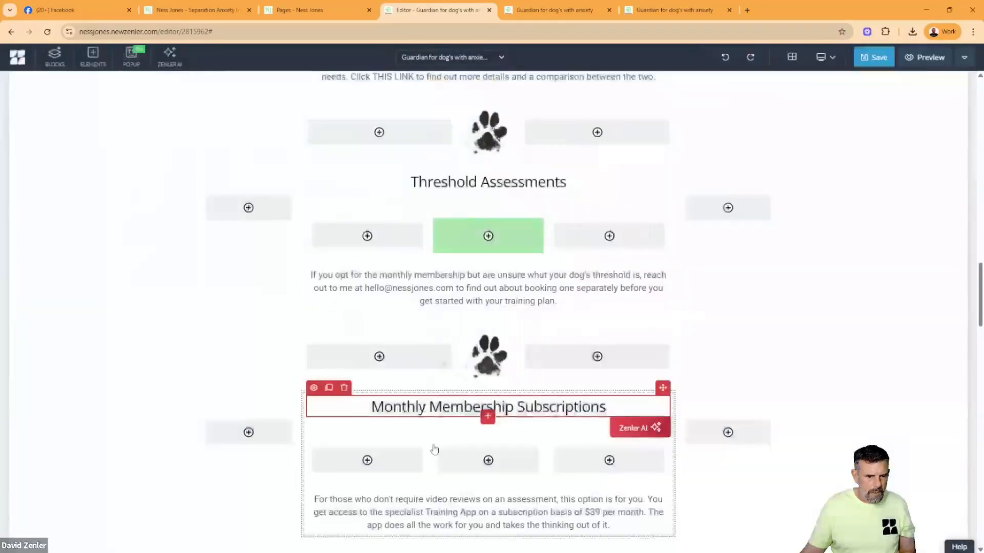
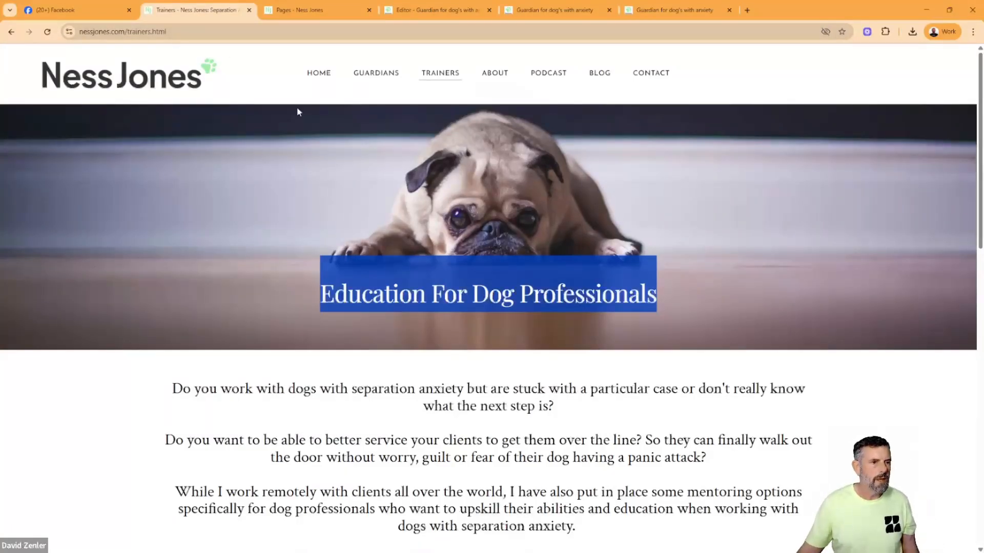
- Close the leftover preview and editor tabs of the guardian page and return to the site's page list
{"action": "left_click", "coordinate": [308, 8]}
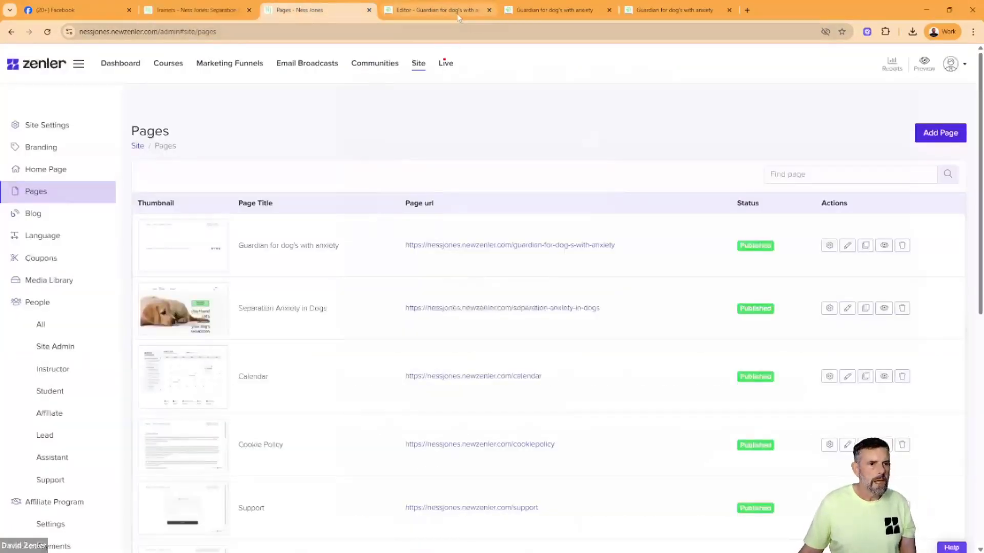
{"action": "left_click", "coordinate": [563, 11]}
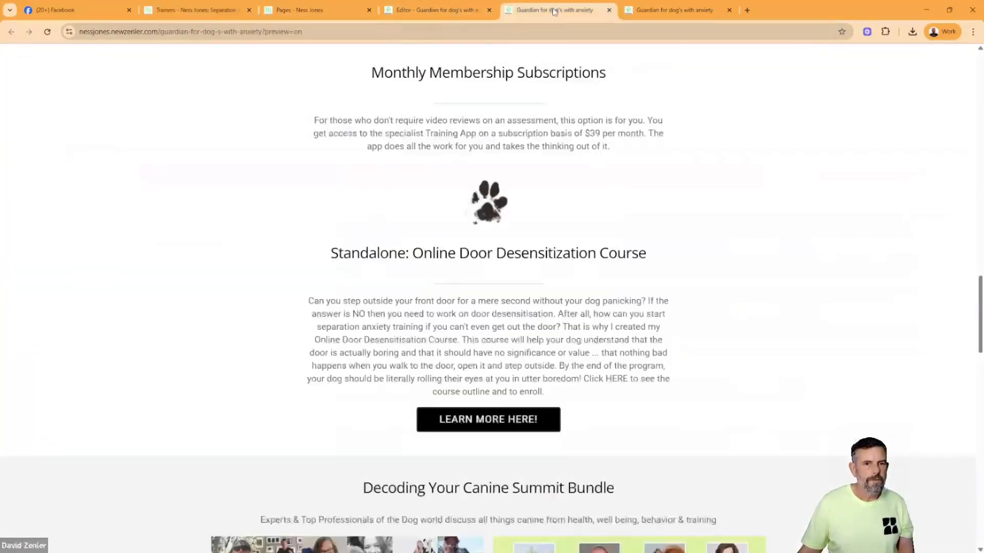
{"action": "left_click", "coordinate": [666, 11]}
{"action": "left_click", "coordinate": [729, 10]}
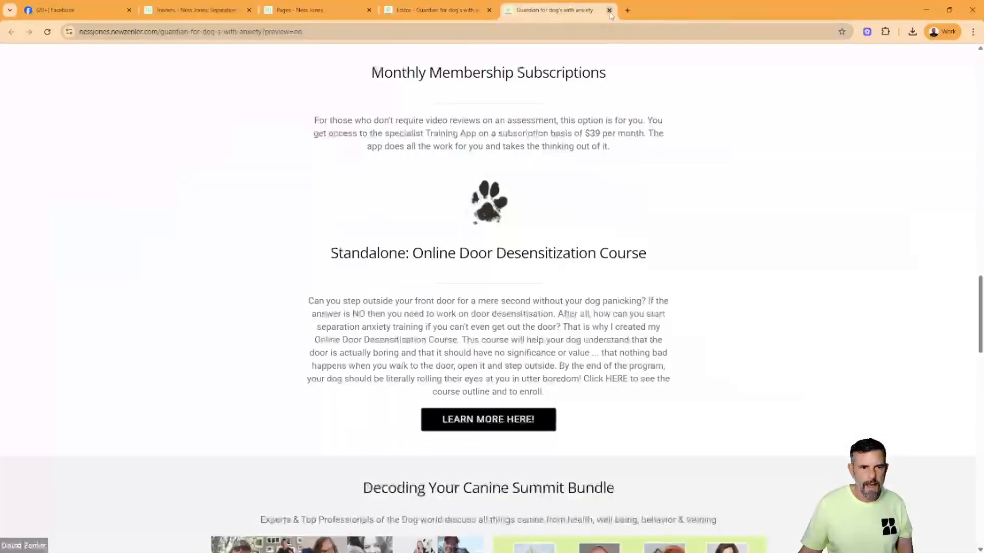
{"action": "left_click", "coordinate": [610, 10]}
{"action": "left_click", "coordinate": [489, 10]}
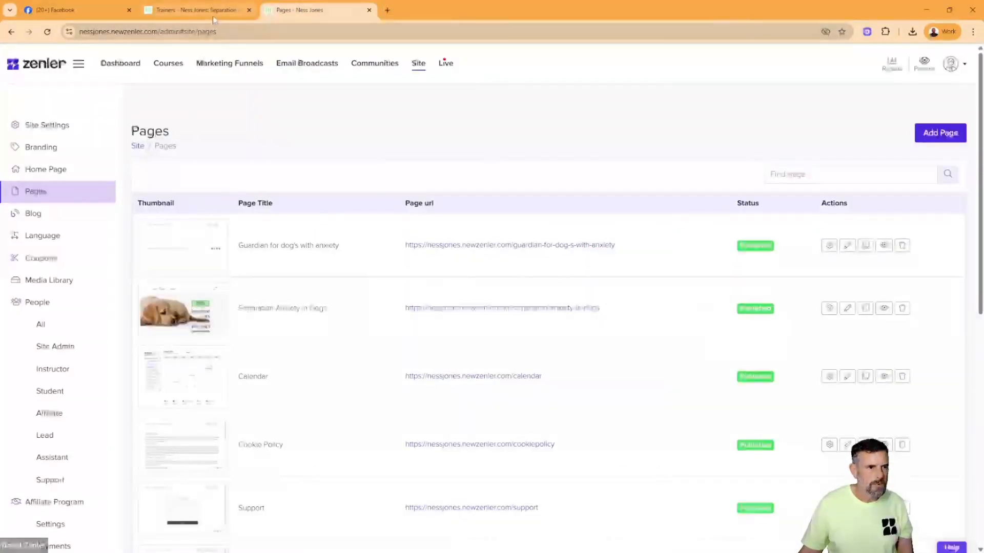
{"action": "left_click", "coordinate": [255, 13]}
{"action": "left_click", "coordinate": [268, 14]}
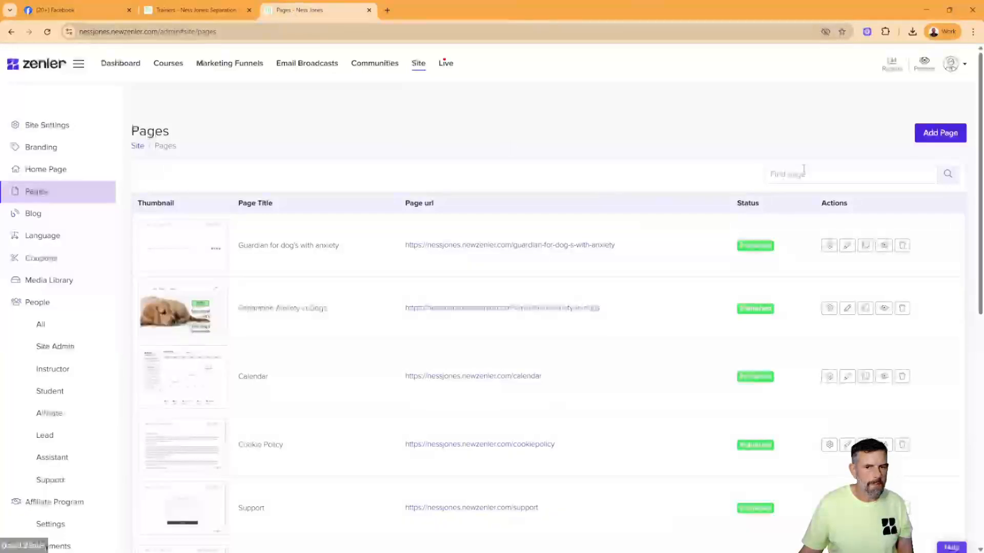
- Create a published blank page titled "Education For Dog Professionals"
{"action": "left_click", "coordinate": [940, 134]}
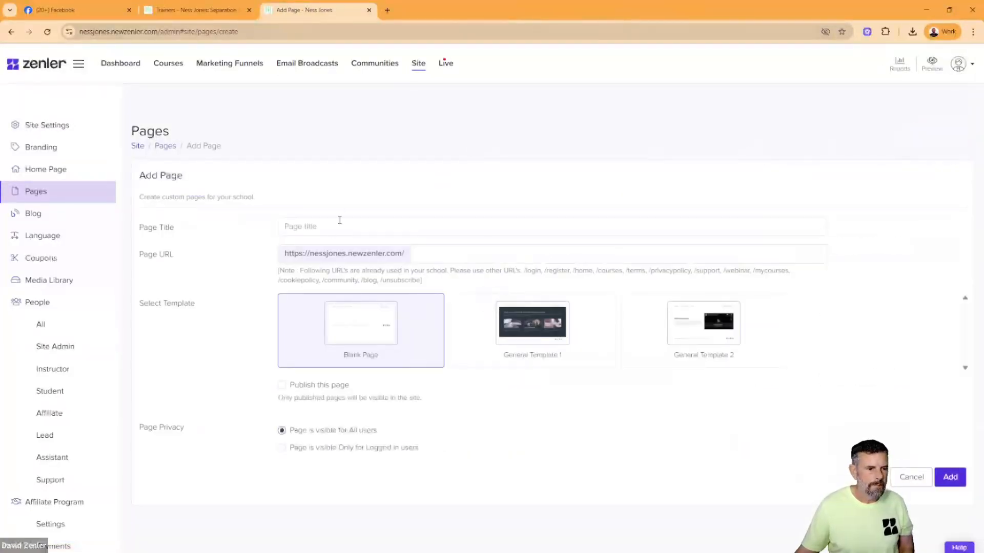
{"action": "type", "text": "Education For Dog Professionals"}
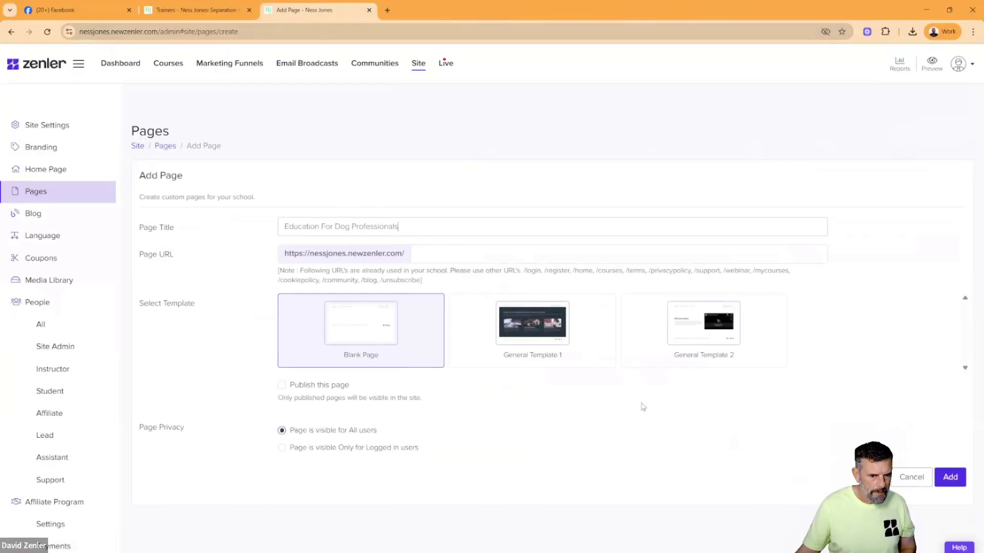
{"action": "left_click", "coordinate": [282, 385]}
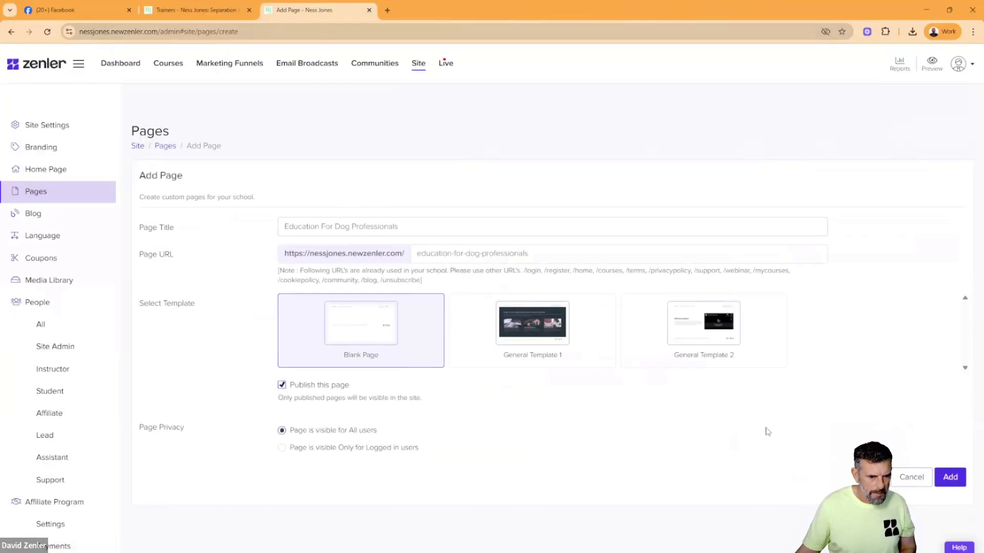
{"action": "left_click", "coordinate": [943, 484]}
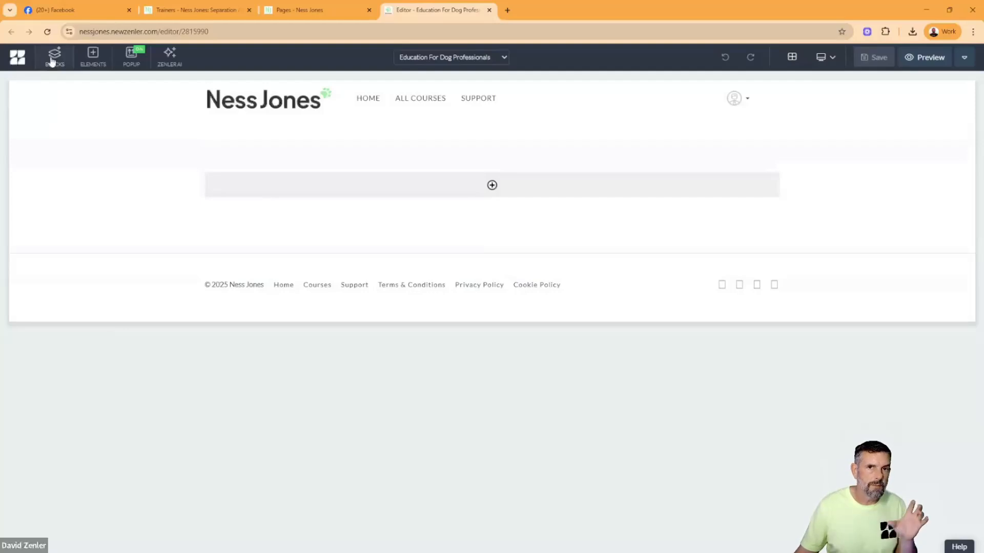
- Insert the custom "Main Header Block" directly below the site header on the new page
{"action": "left_click", "coordinate": [53, 57]}
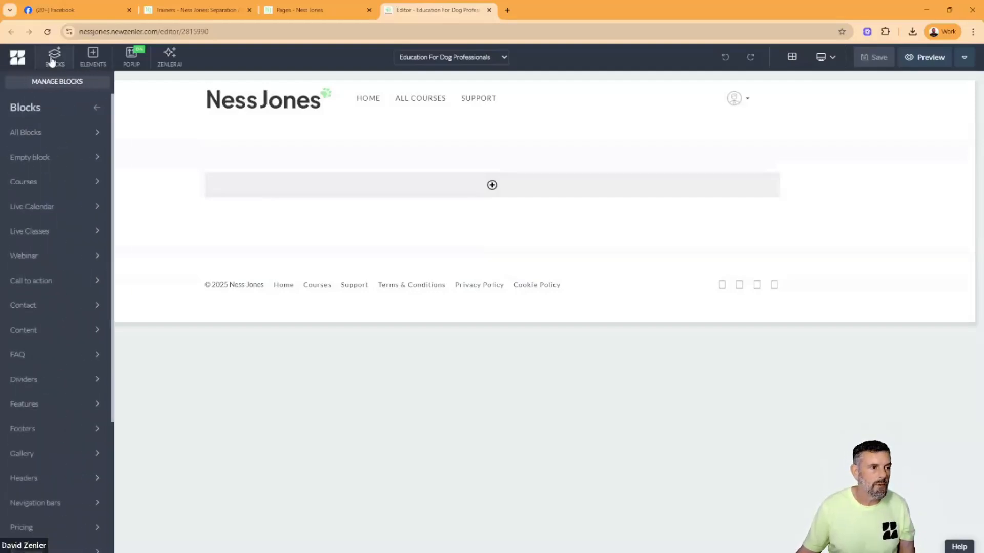
{"action": "scroll", "coordinate": [73, 256], "scroll_direction": "down", "scroll_amount": 3}
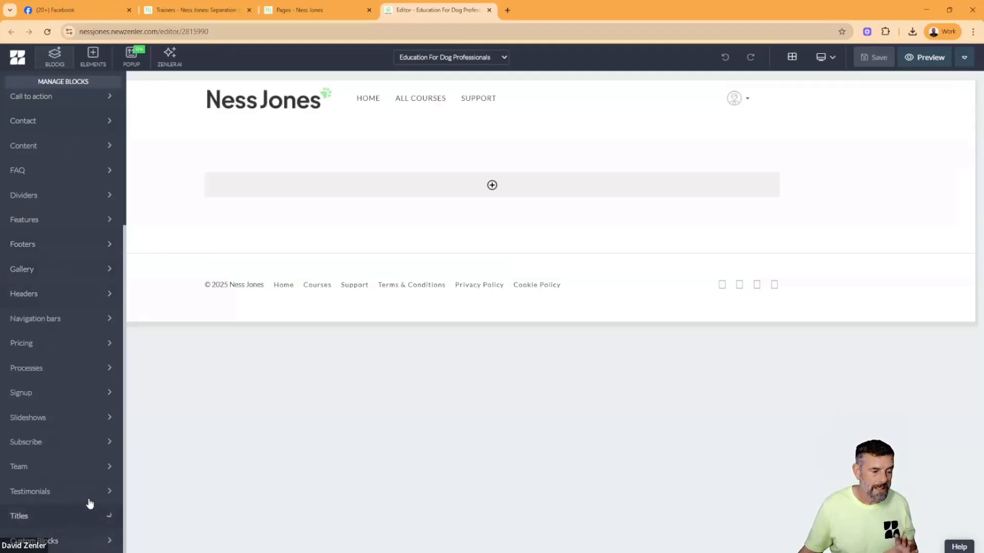
{"action": "left_click", "coordinate": [51, 63]}
{"action": "left_click", "coordinate": [52, 63]}
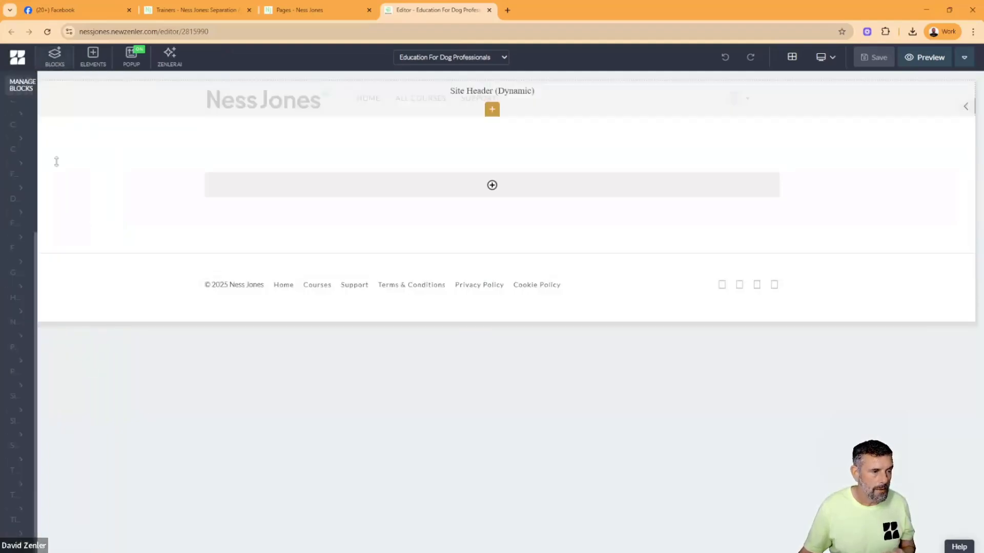
{"action": "left_click", "coordinate": [56, 544]}
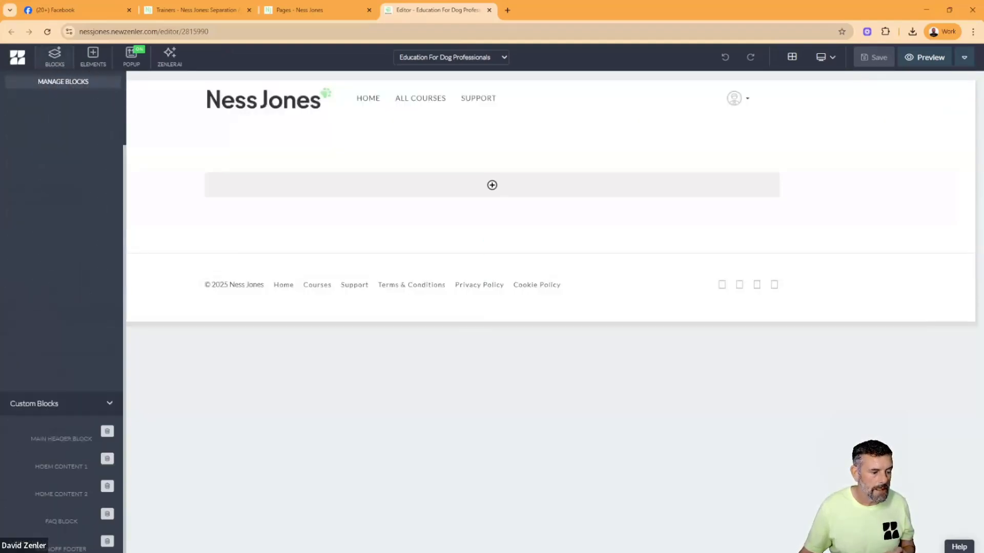
{"action": "mouse_move", "coordinate": [44, 188]}
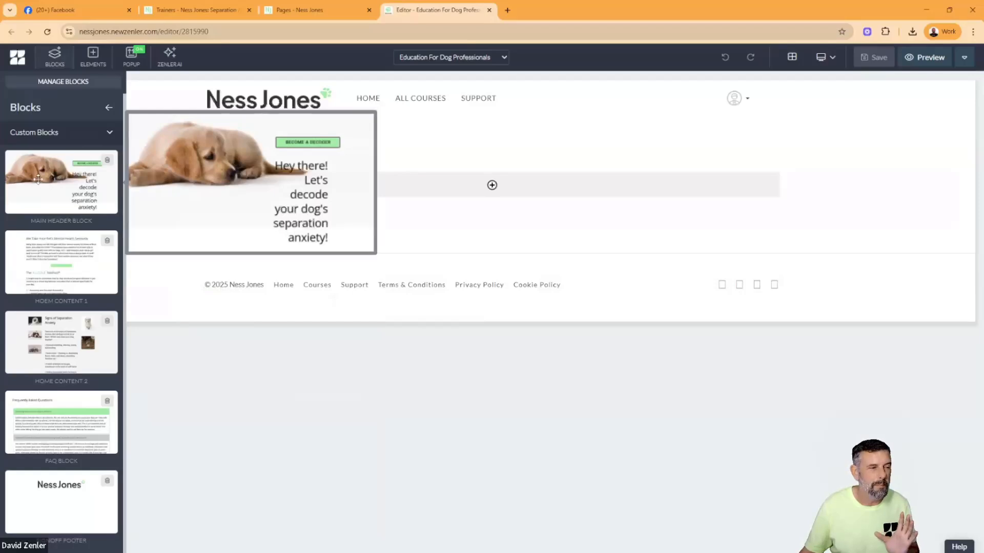
{"action": "left_click_drag", "start_coordinate": [43, 189], "coordinate": [347, 160]}
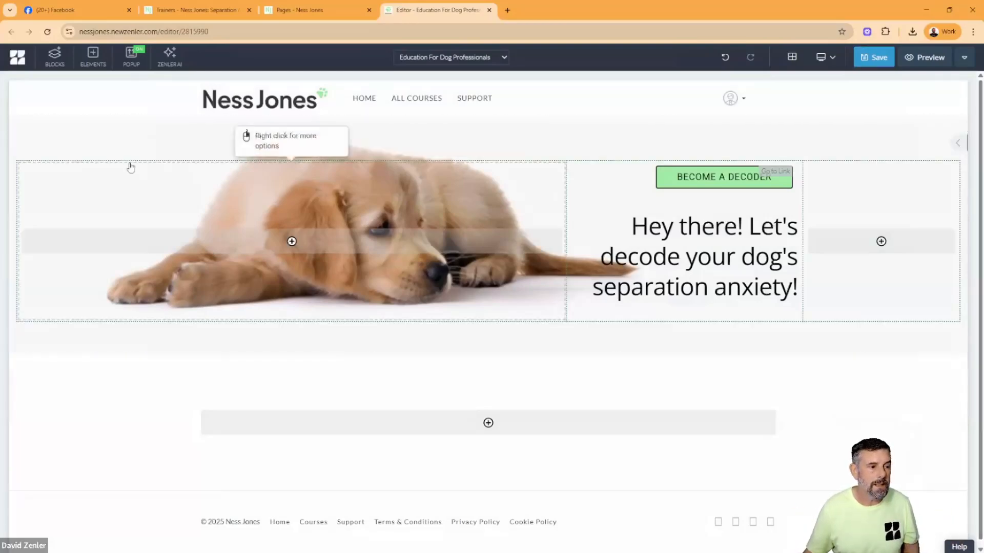
- Upload HEADER-TRAINERS.jpg and set it as the header block's background image
{"action": "left_click", "coordinate": [129, 145]}
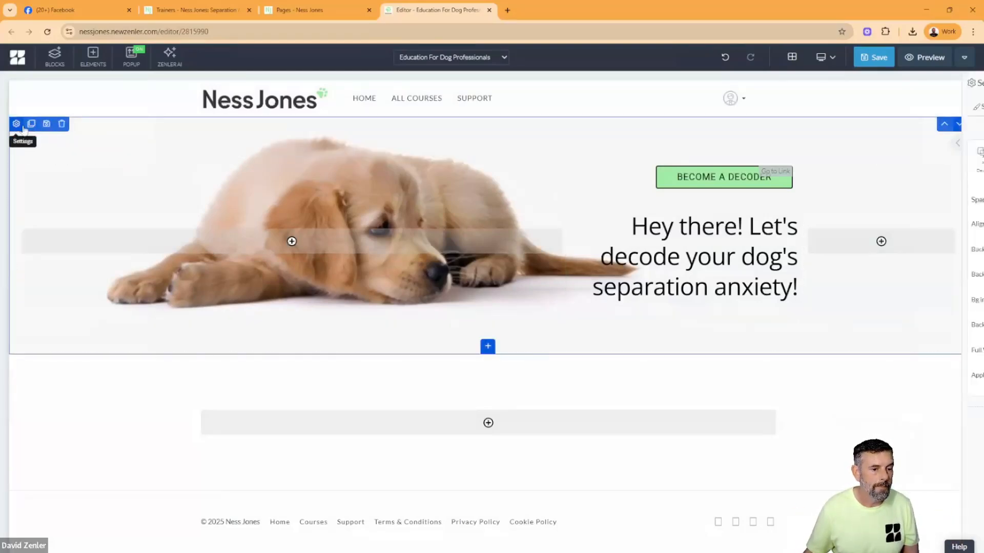
{"action": "left_click", "coordinate": [16, 124]}
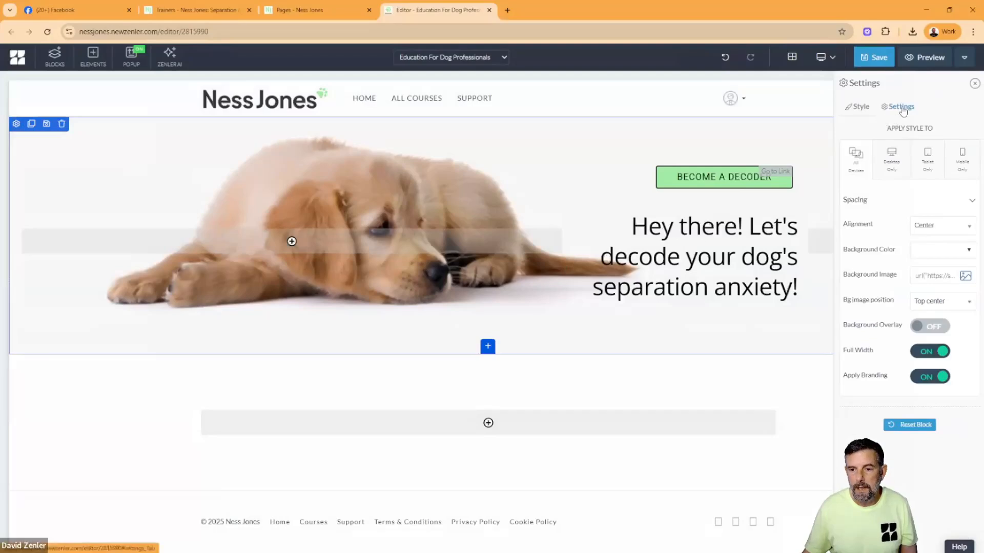
{"action": "left_click", "coordinate": [900, 107]}
{"action": "left_click", "coordinate": [859, 109]}
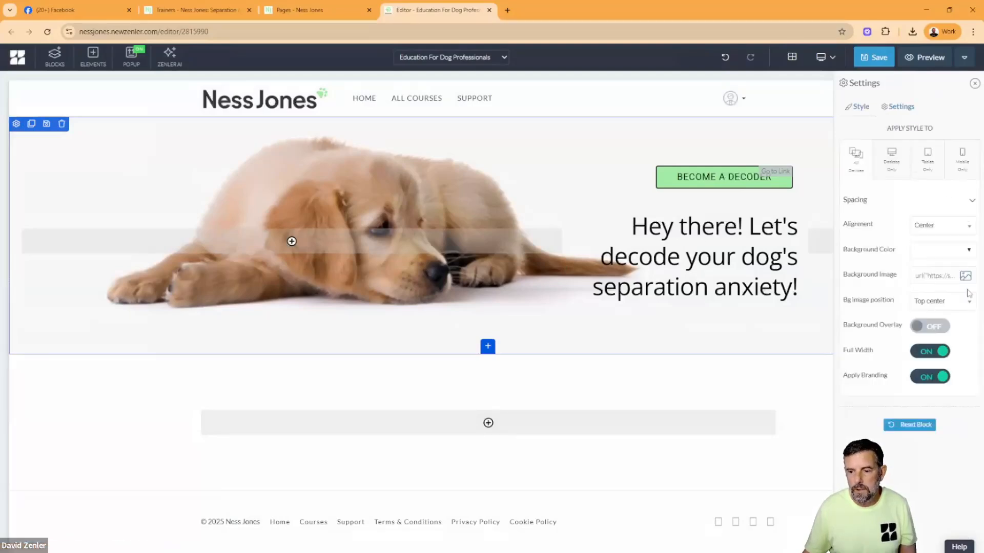
{"action": "left_click", "coordinate": [962, 274]}
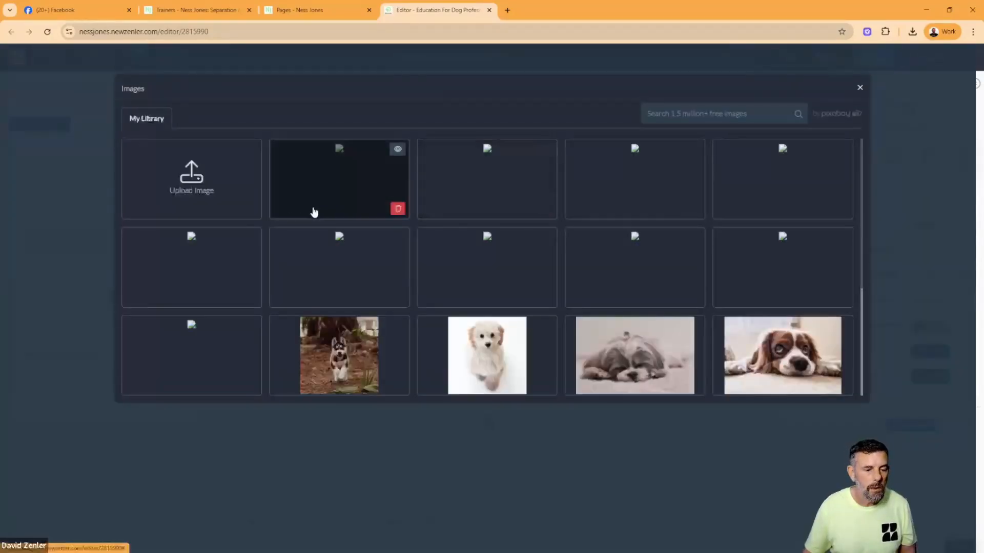
{"action": "left_click", "coordinate": [190, 185]}
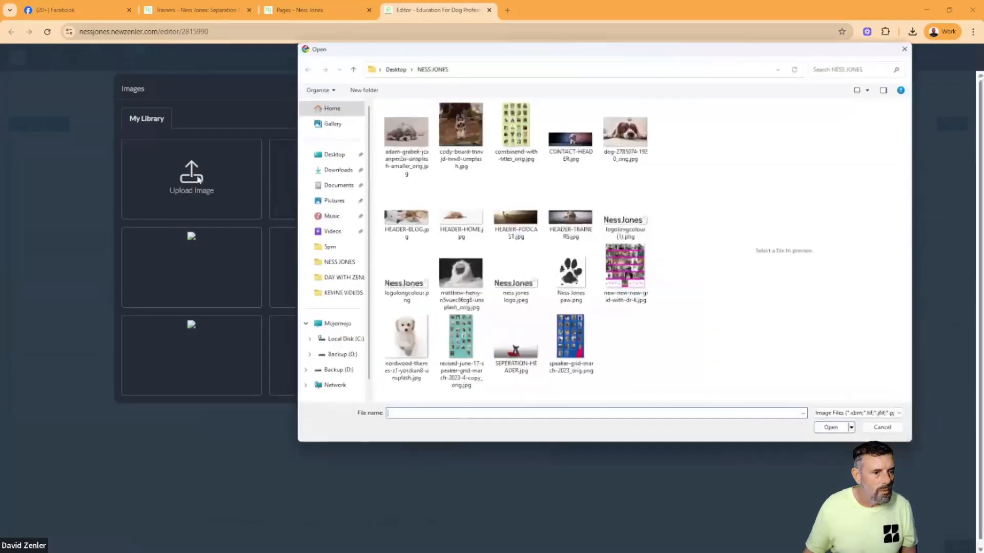
{"action": "left_click", "coordinate": [574, 222]}
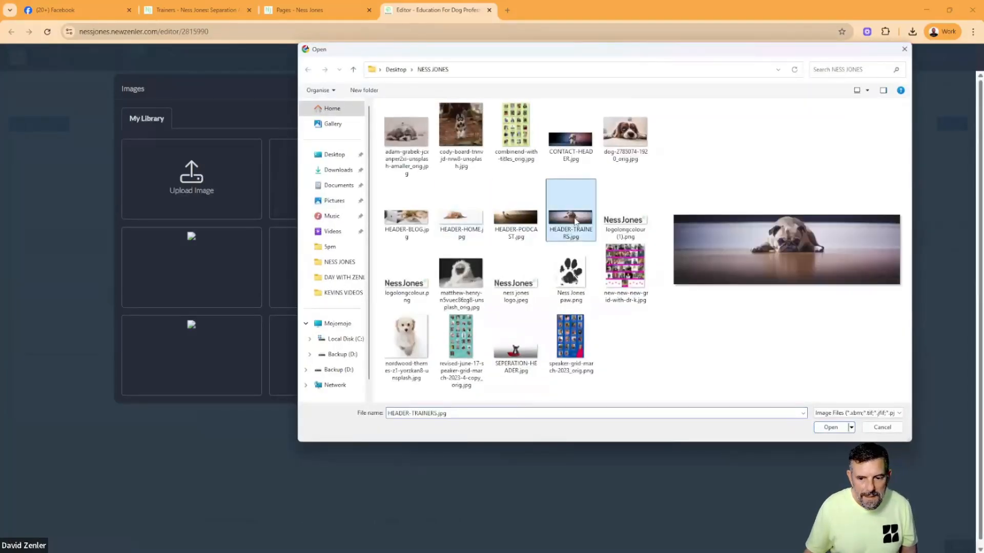
{"action": "left_click", "coordinate": [832, 430]}
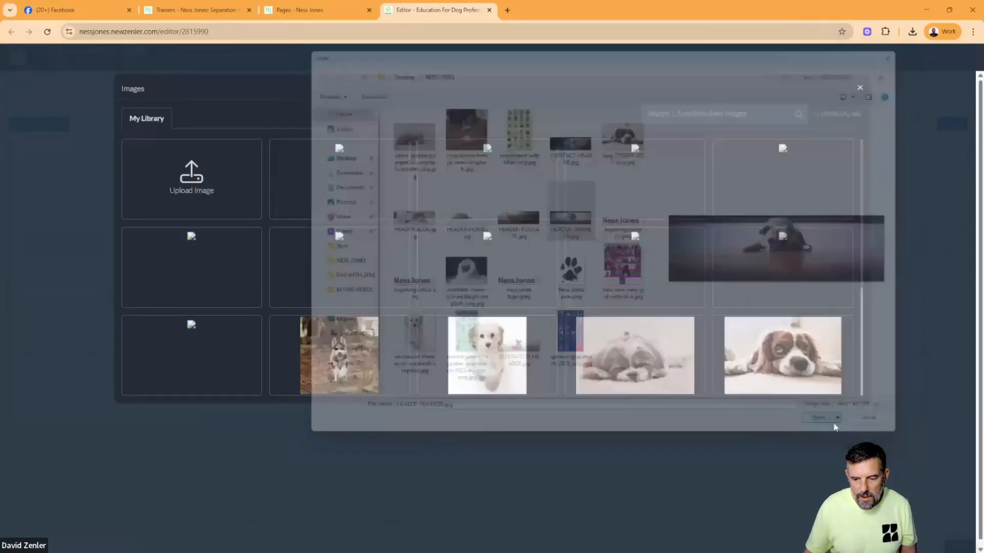
{"action": "left_click", "coordinate": [342, 330]}
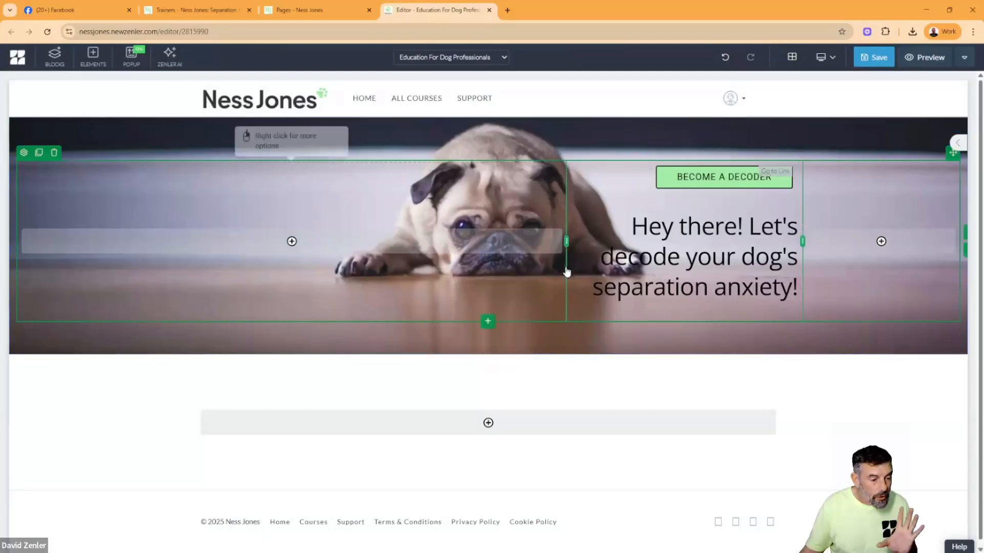
- Add a three-column row below the header block's existing row and move the heading text into its middle column
{"action": "left_click", "coordinate": [488, 323]}
{"action": "left_click", "coordinate": [362, 237]}
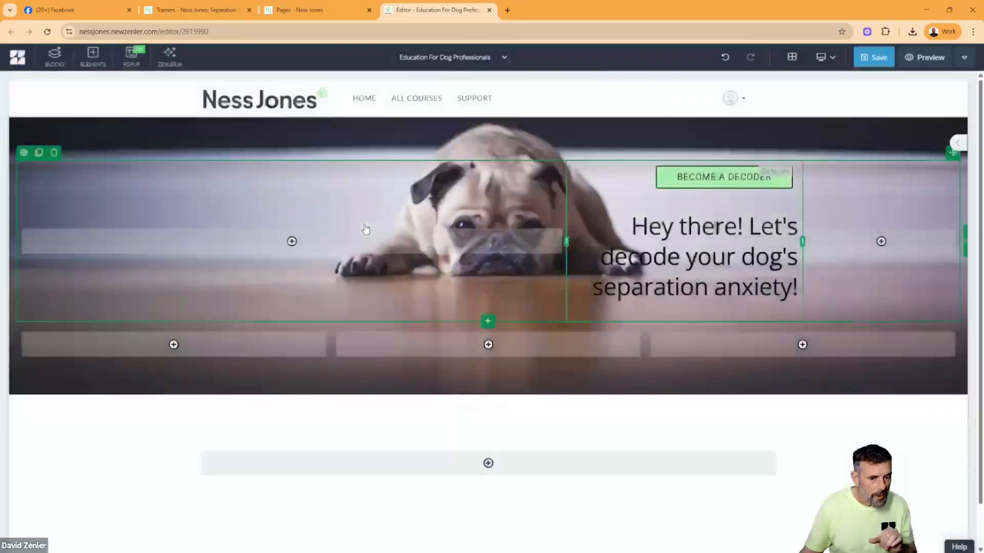
{"action": "left_click", "coordinate": [660, 266]}
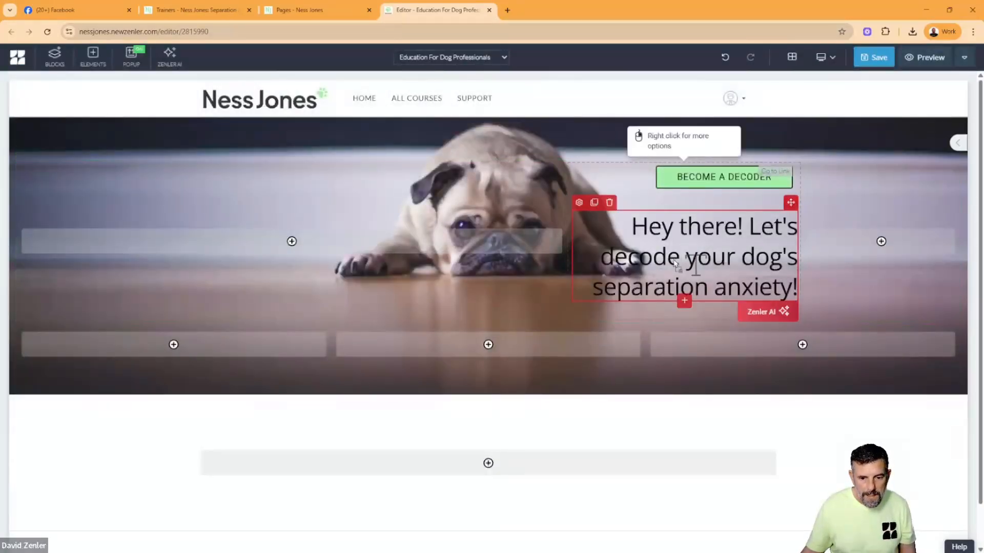
{"action": "left_click_drag", "start_coordinate": [689, 260], "coordinate": [497, 341]}
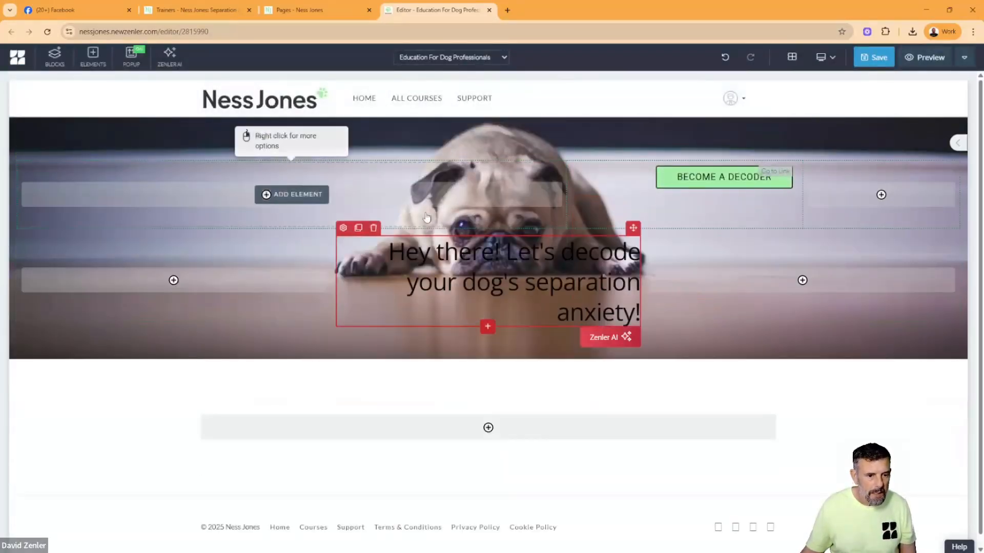
- Change the header heading's text color to white
{"action": "left_click", "coordinate": [342, 228]}
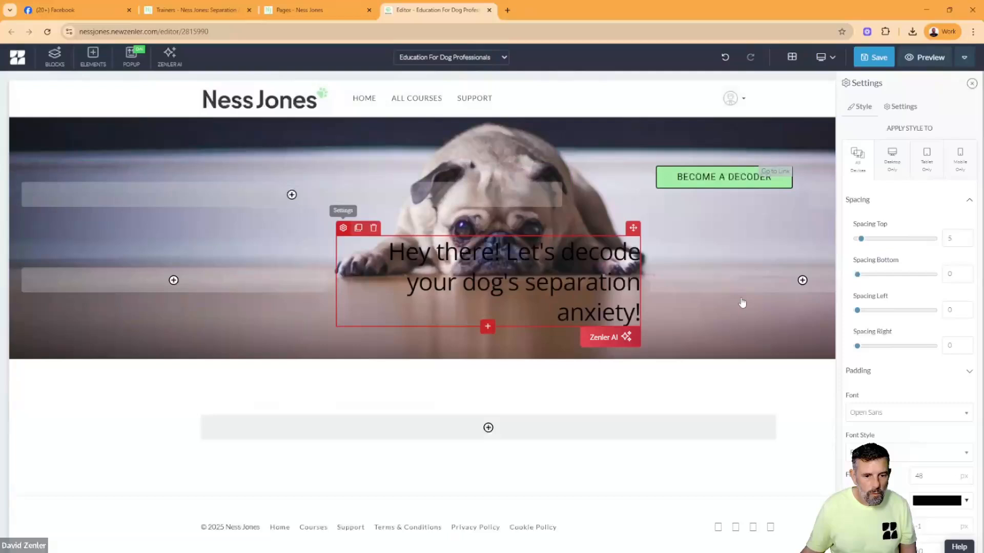
{"action": "left_click", "coordinate": [915, 504]}
{"action": "left_click", "coordinate": [877, 396]}
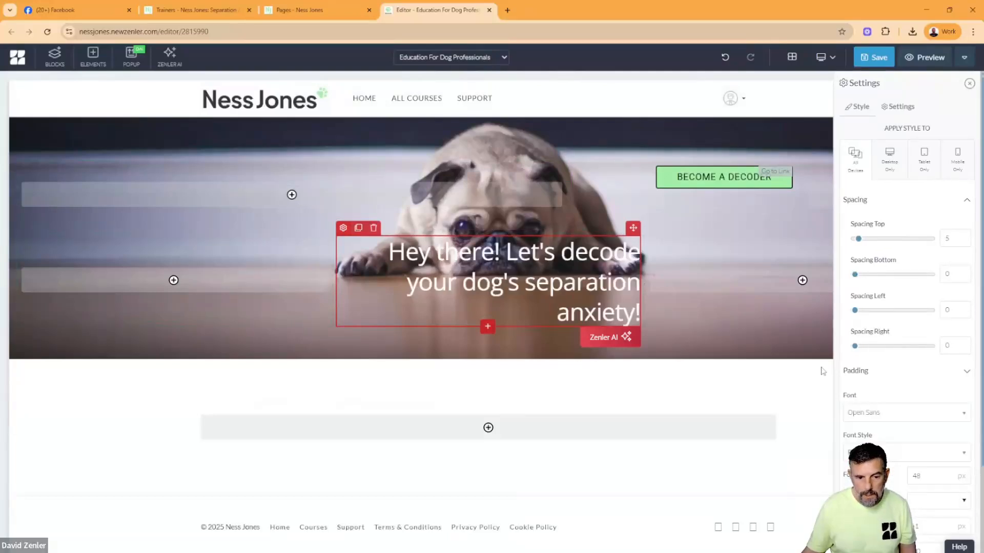
- Copy the title "Education For Dog Professionals" from the original Trainers page and replace the header block's heading text with it
{"action": "left_click", "coordinate": [194, 11]}
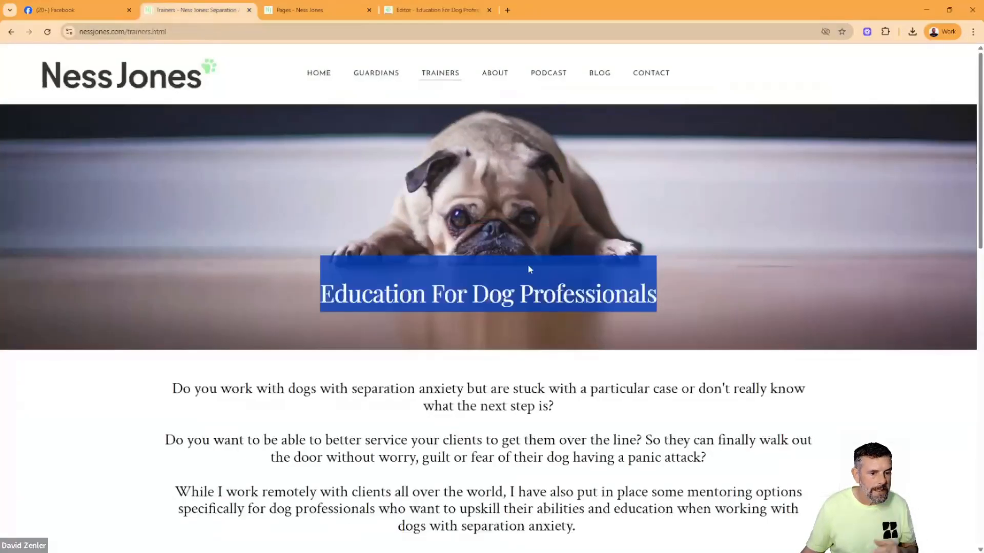
{"action": "left_click", "coordinate": [618, 308]}
{"action": "left_click_drag", "start_coordinate": [667, 306], "coordinate": [316, 301]}
{"action": "key", "text": "ctrl+c"}
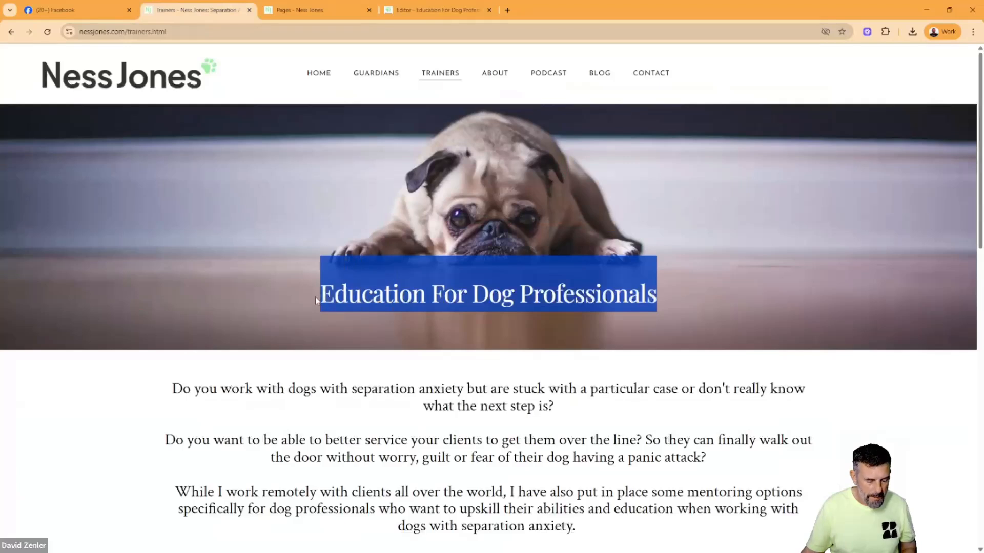
{"action": "left_click", "coordinate": [436, 10]}
{"action": "triple_click", "coordinate": [492, 286]}
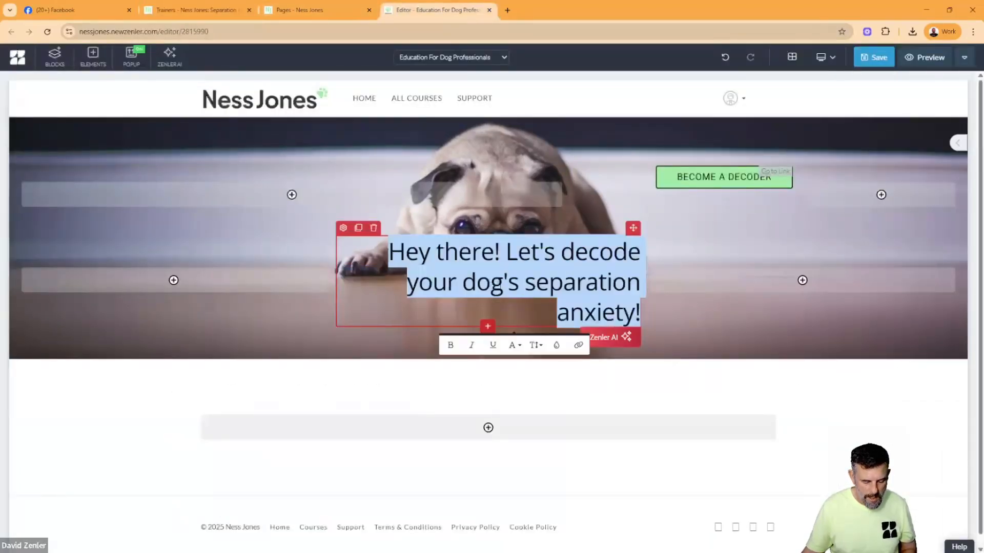
{"action": "key", "text": "ctrl+v"}
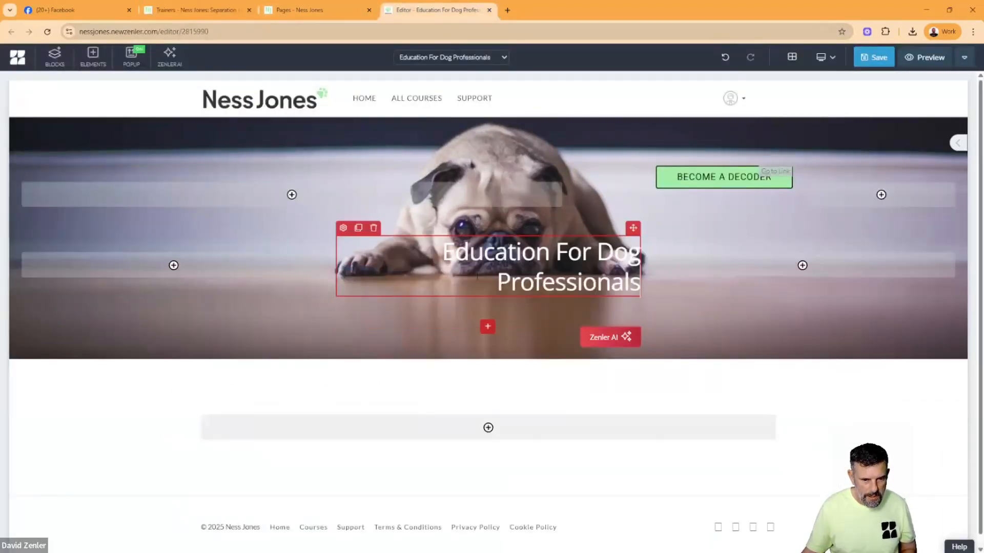
- Set the "Education For Dog Professionals" heading's text alignment to Center
{"action": "left_click", "coordinate": [343, 228]}
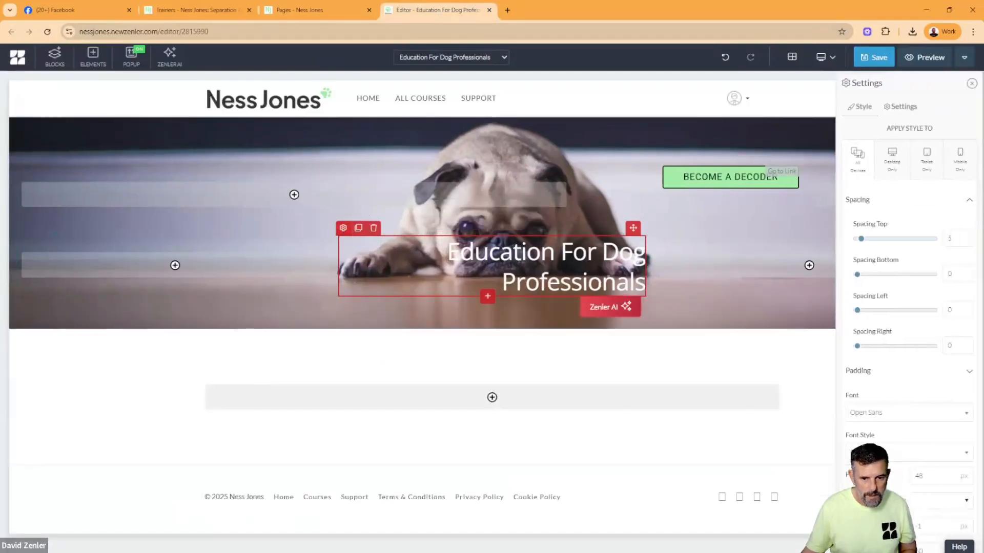
{"action": "scroll", "coordinate": [896, 479], "scroll_direction": "down", "scroll_amount": 5}
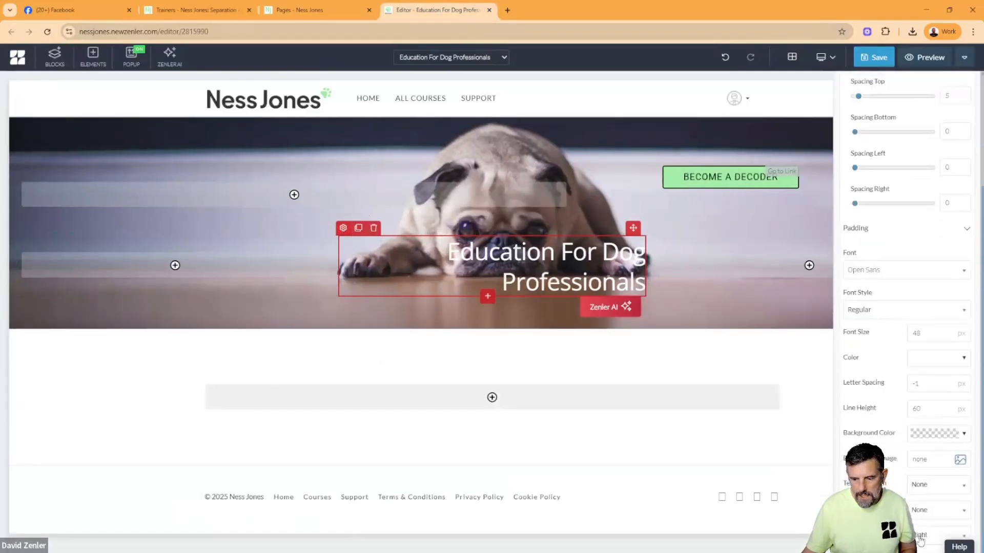
{"action": "left_click", "coordinate": [920, 538]}
{"action": "left_click", "coordinate": [918, 496]}
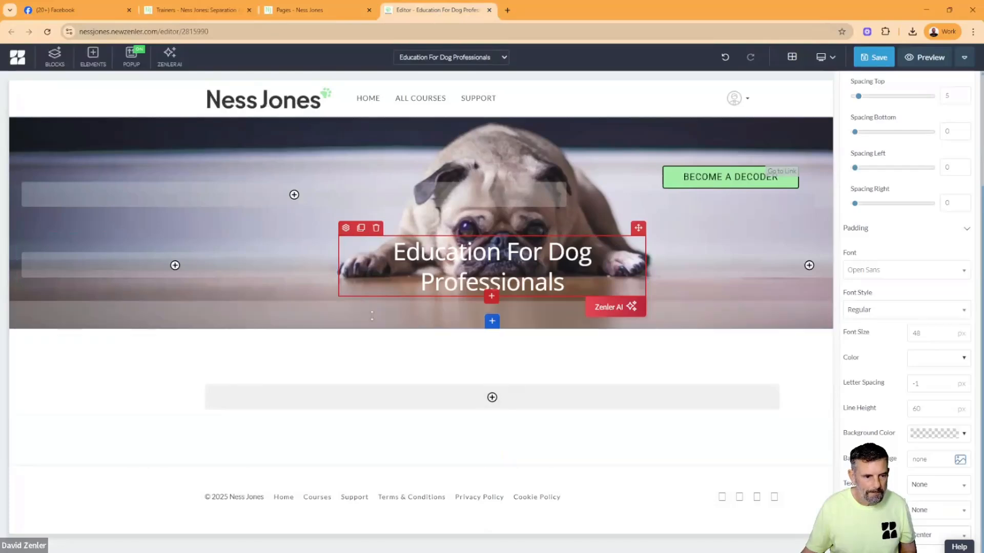
- Widen the middle column of the heading row on both sides so the title "Education For Dog Professionals" fits on one line
{"action": "left_click", "coordinate": [331, 265]}
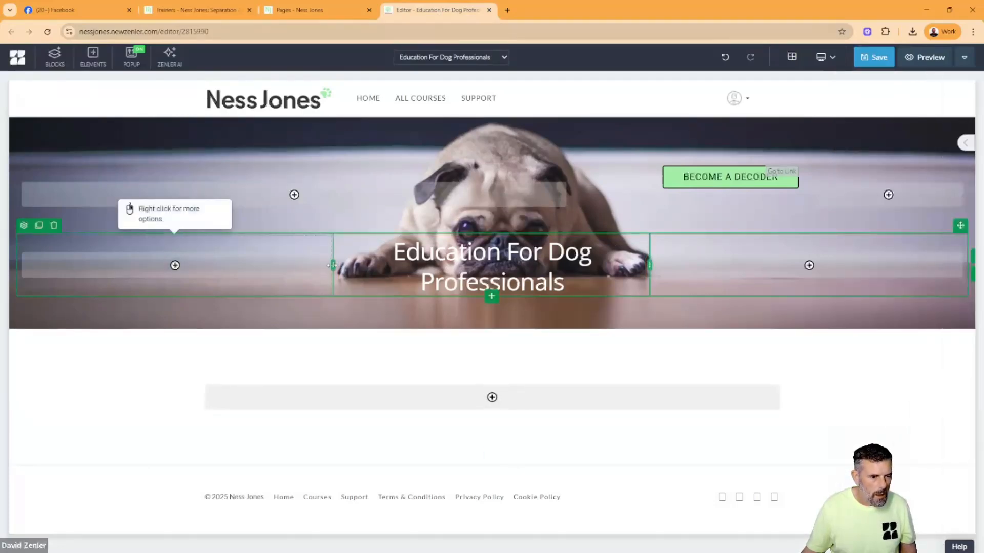
{"action": "left_click_drag", "start_coordinate": [331, 265], "coordinate": [254, 251]}
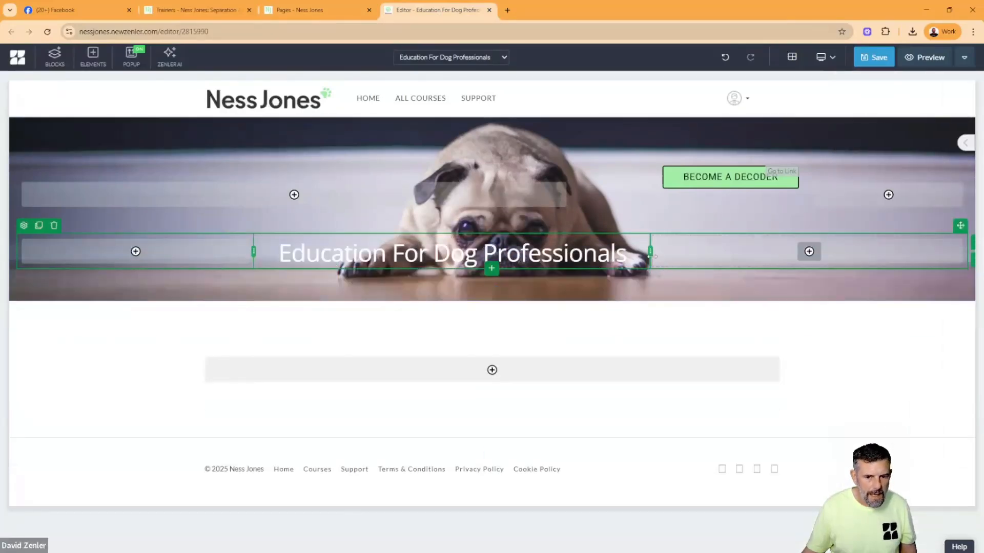
{"action": "left_click_drag", "start_coordinate": [666, 256], "coordinate": [671, 257]}
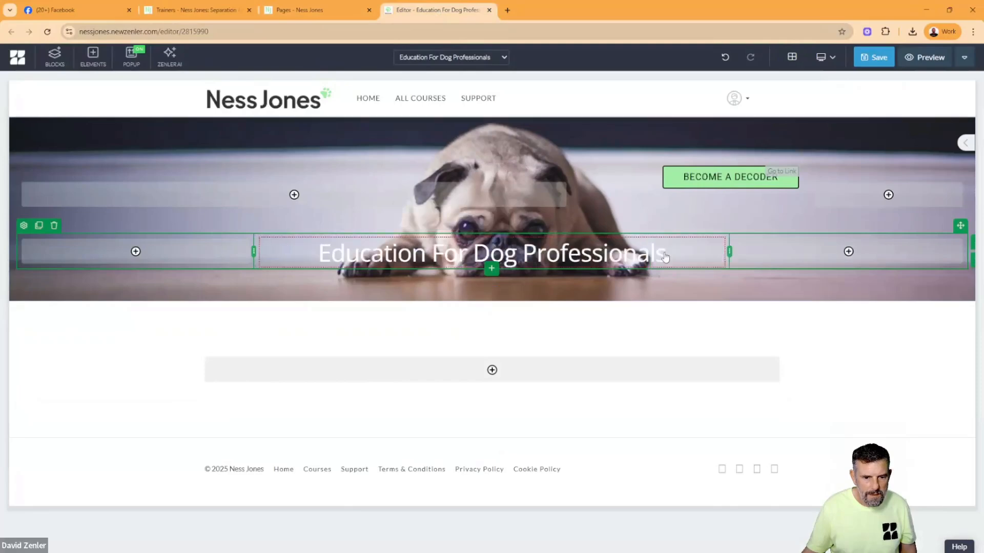
- Compare the header with the original Trainers page and increase the header block's top spacing to lower its rows
{"action": "left_click", "coordinate": [184, 11]}
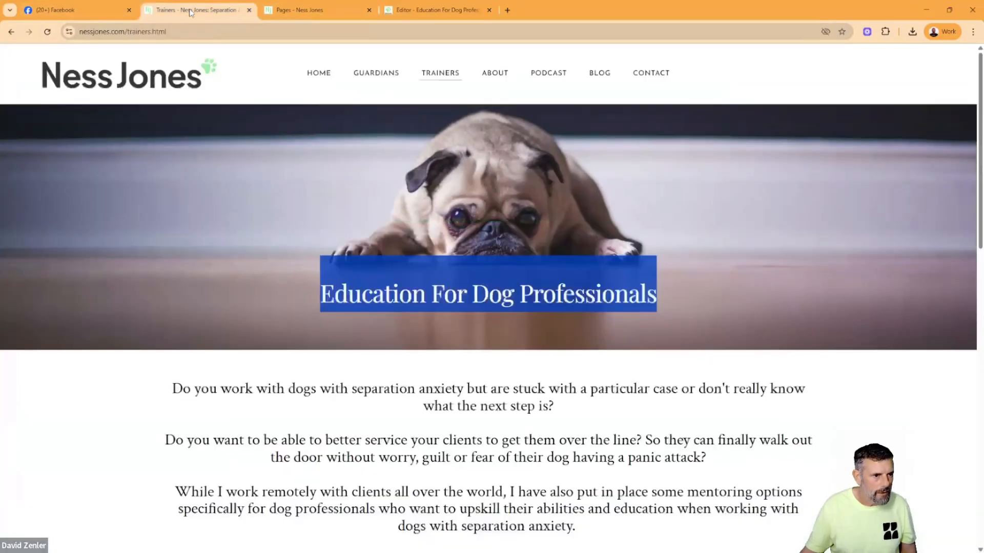
{"action": "left_click", "coordinate": [435, 11]}
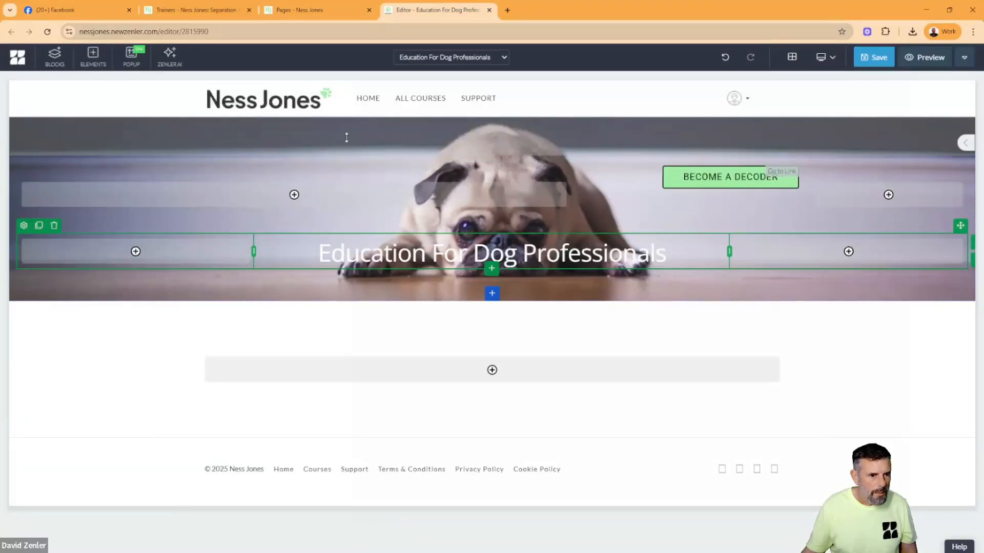
{"action": "left_click_drag", "start_coordinate": [345, 137], "coordinate": [348, 182]}
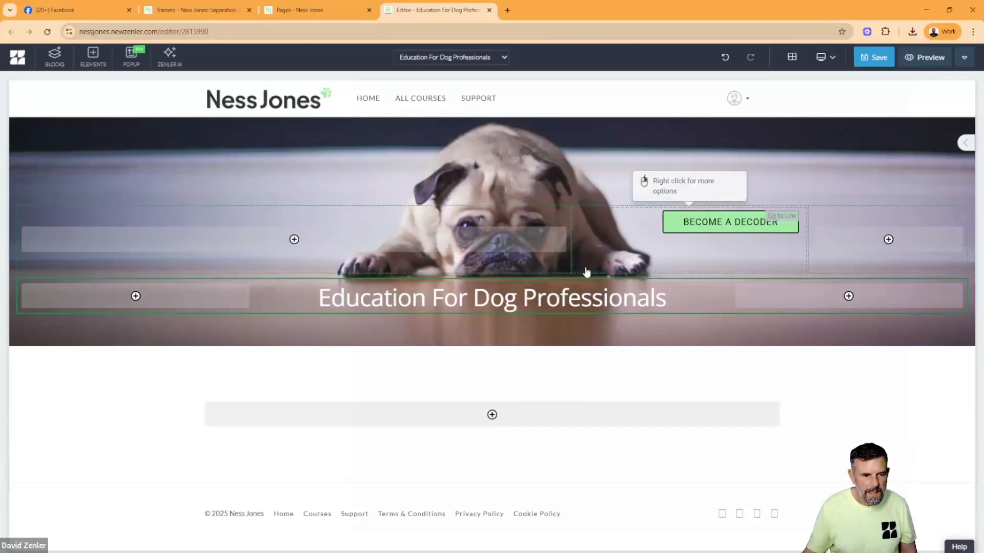
- Delete the header row containing the "Become a Decoder" button and enlarge the block's top spacing to keep the heading low
{"action": "left_click", "coordinate": [661, 244]}
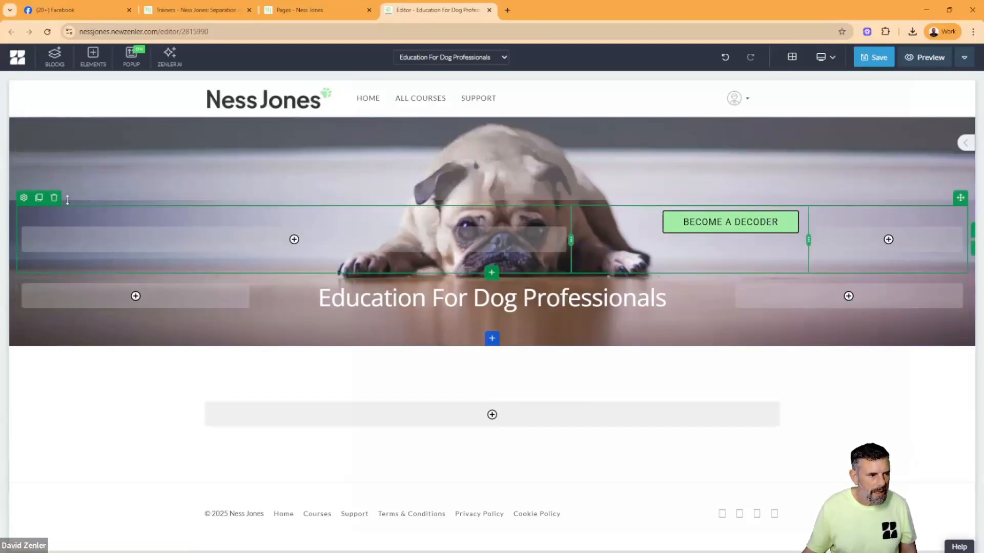
{"action": "left_click", "coordinate": [54, 198]}
{"action": "left_click", "coordinate": [512, 166]}
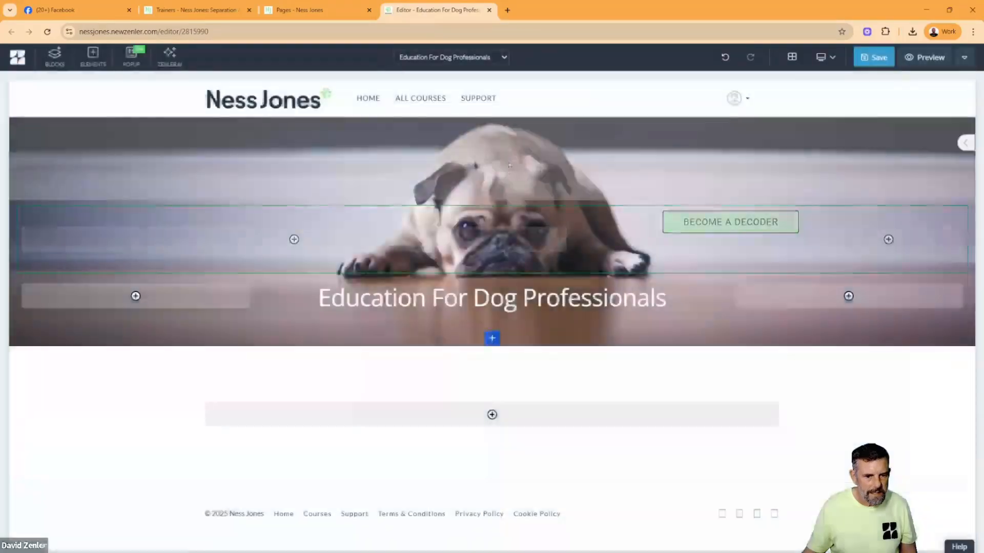
{"action": "left_click_drag", "start_coordinate": [514, 159], "coordinate": [495, 221]}
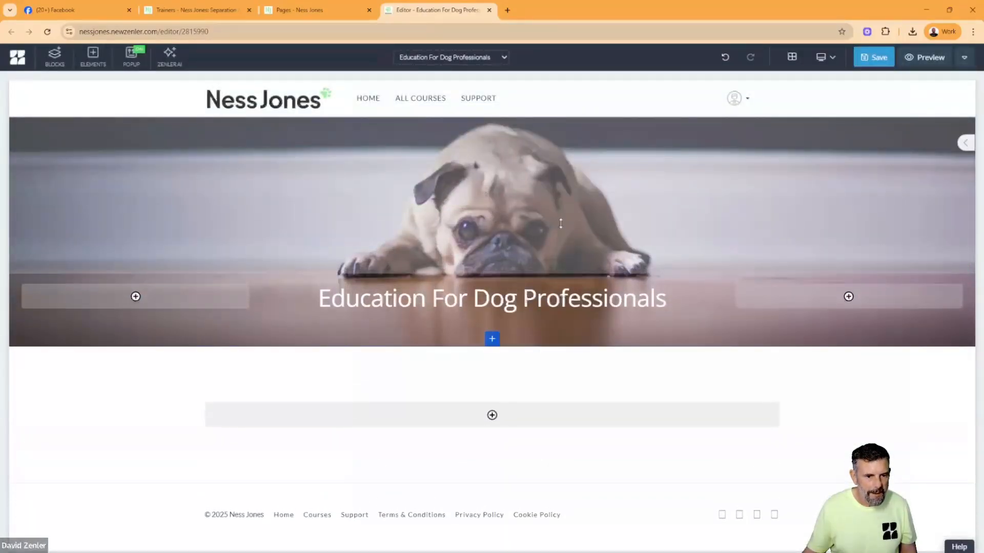
- Save the page and accept its SEO settings with the title "Education For Dog Professionals"
{"action": "left_click", "coordinate": [874, 57]}
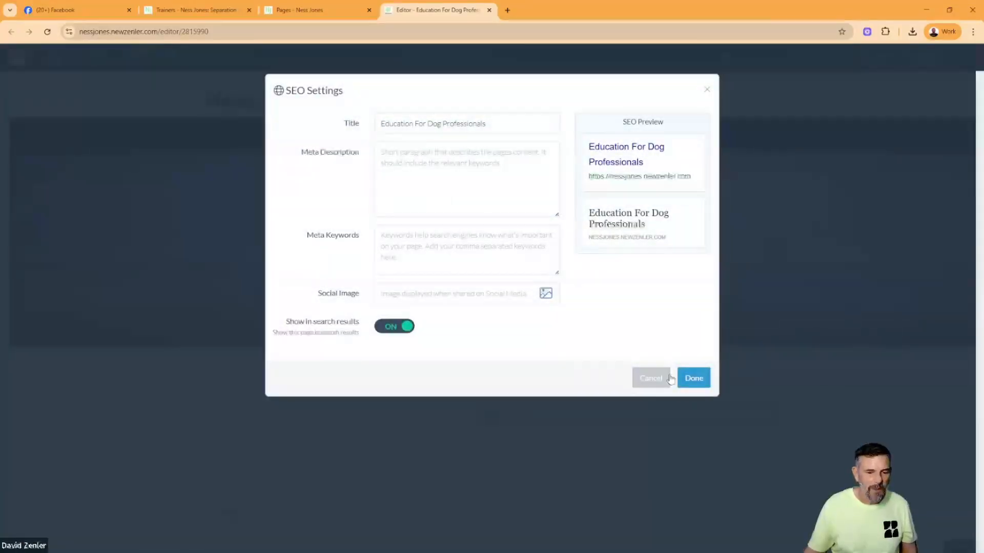
{"action": "left_click", "coordinate": [694, 377]}
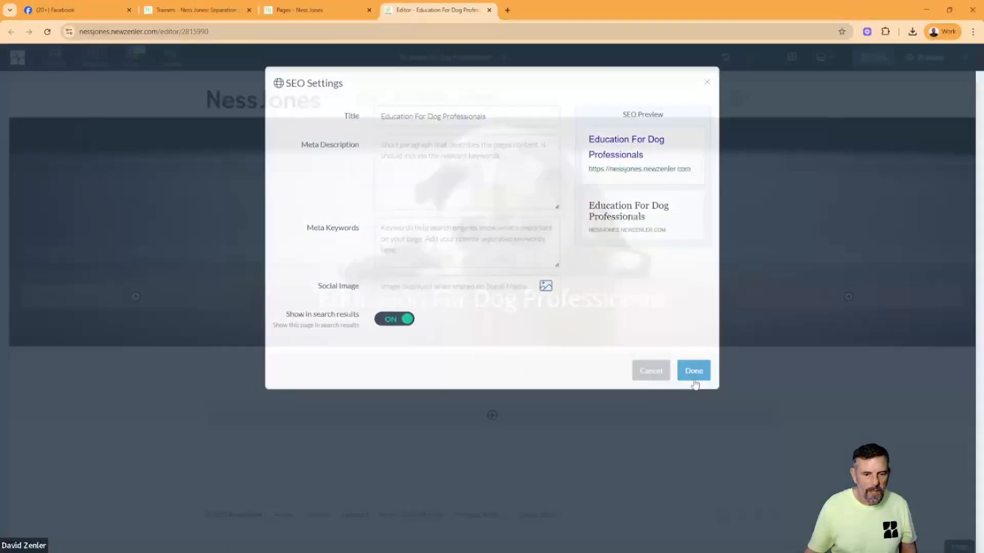
- Review the original Trainers page and copy its intro text, from "Do you work with dogs" through the contact note
{"action": "left_click", "coordinate": [194, 9]}
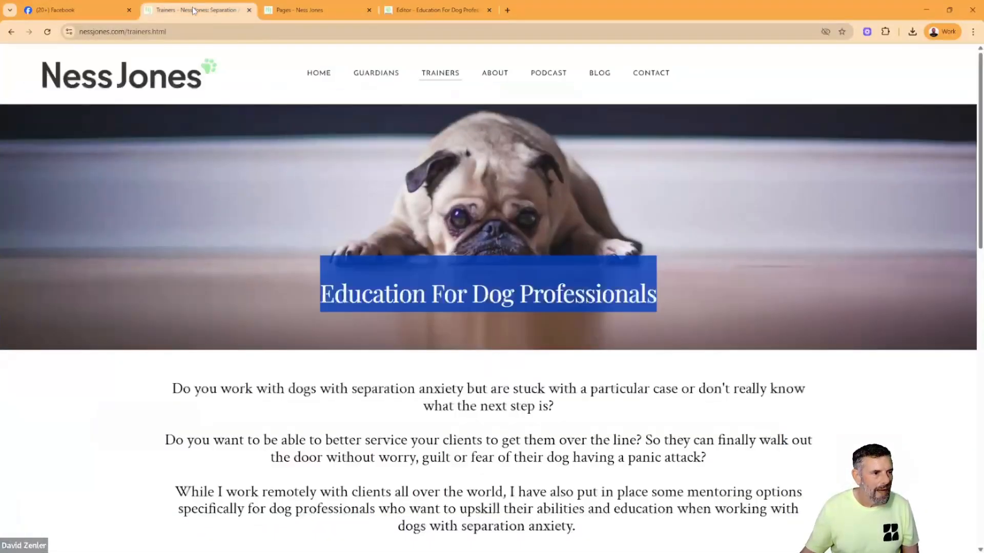
{"action": "left_click", "coordinate": [724, 296]}
{"action": "scroll", "coordinate": [724, 296], "scroll_direction": "down", "scroll_amount": 5}
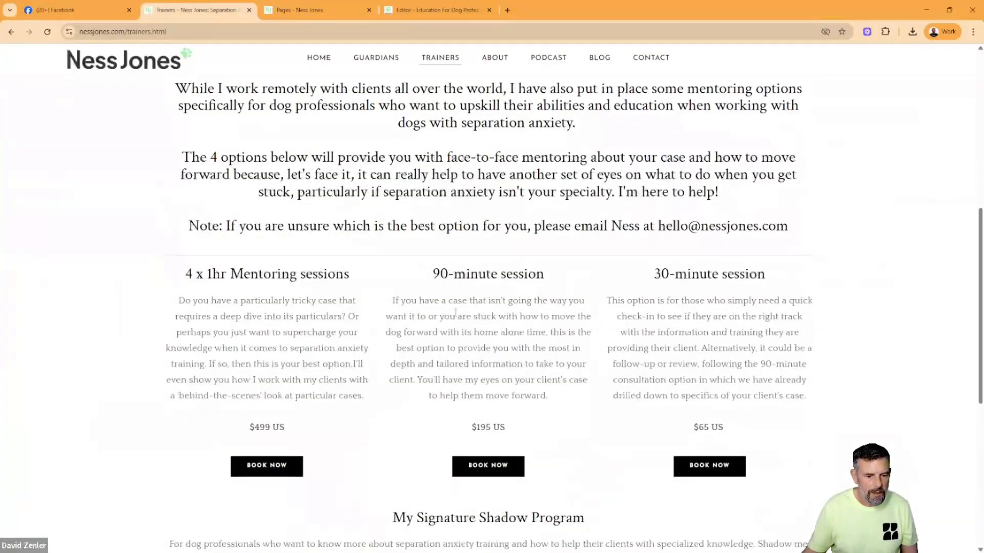
{"action": "scroll", "coordinate": [601, 318], "scroll_direction": "down", "scroll_amount": 3}
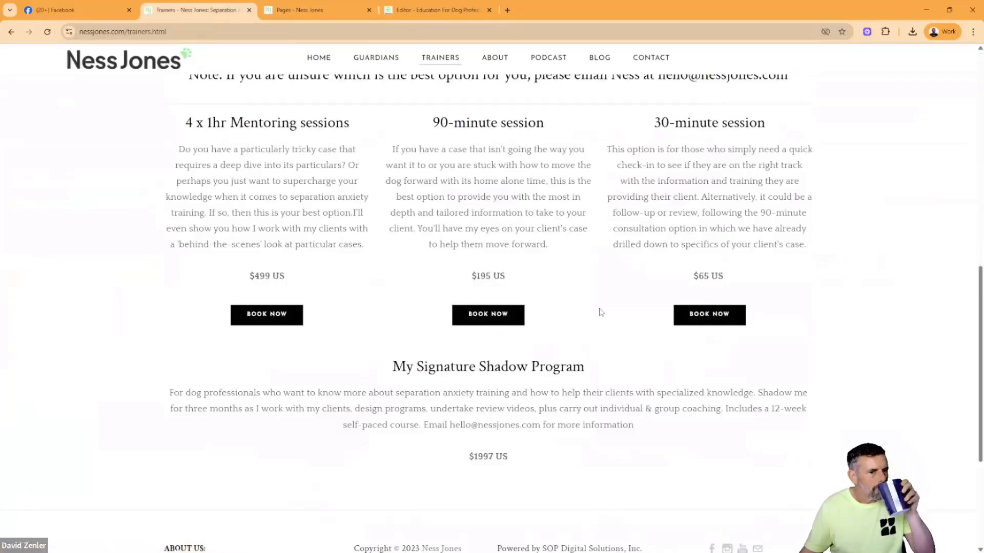
{"action": "scroll", "coordinate": [597, 288], "scroll_direction": "up", "scroll_amount": 4}
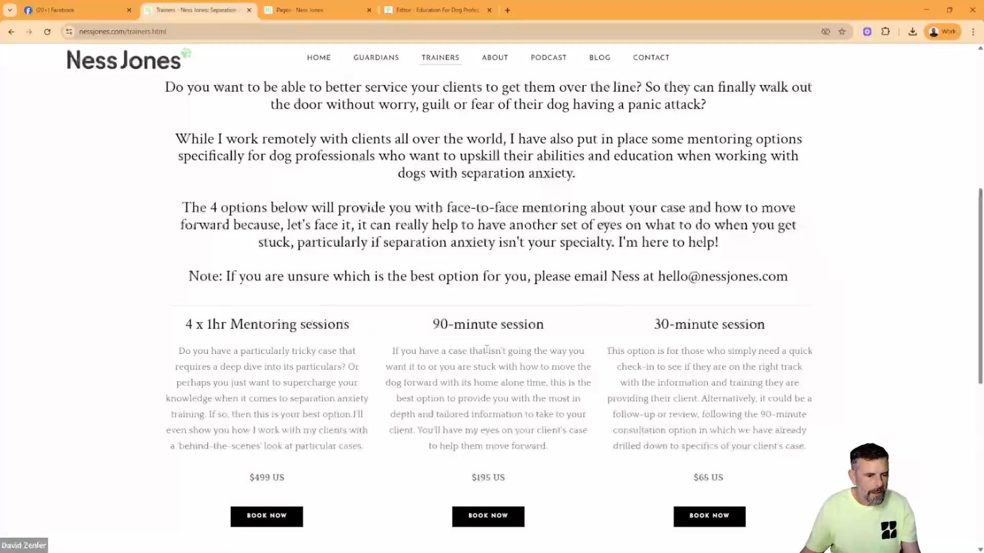
{"action": "scroll", "coordinate": [707, 335], "scroll_direction": "up", "scroll_amount": 4}
{"action": "scroll", "coordinate": [769, 359], "scroll_direction": "down", "scroll_amount": 2}
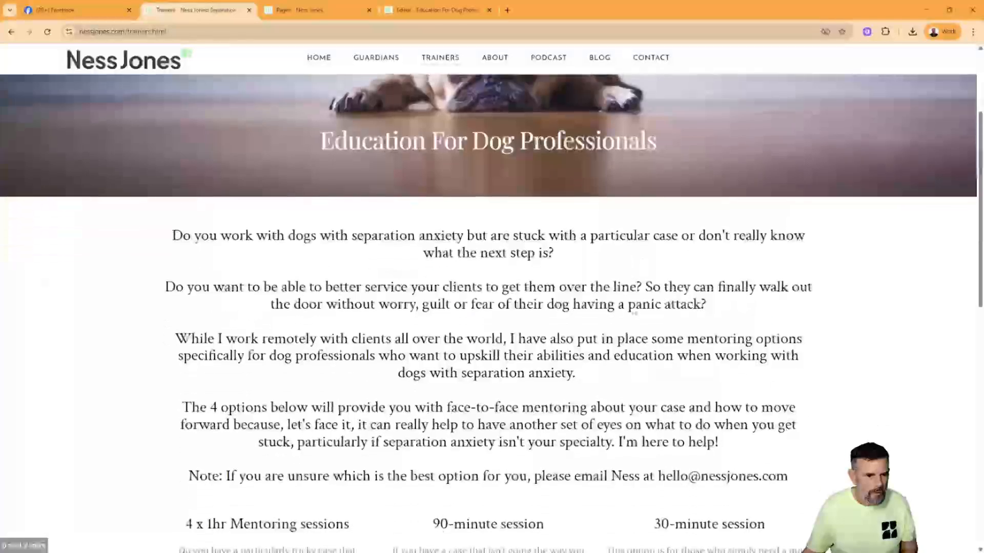
{"action": "left_click_drag", "start_coordinate": [812, 388], "coordinate": [165, 137]}
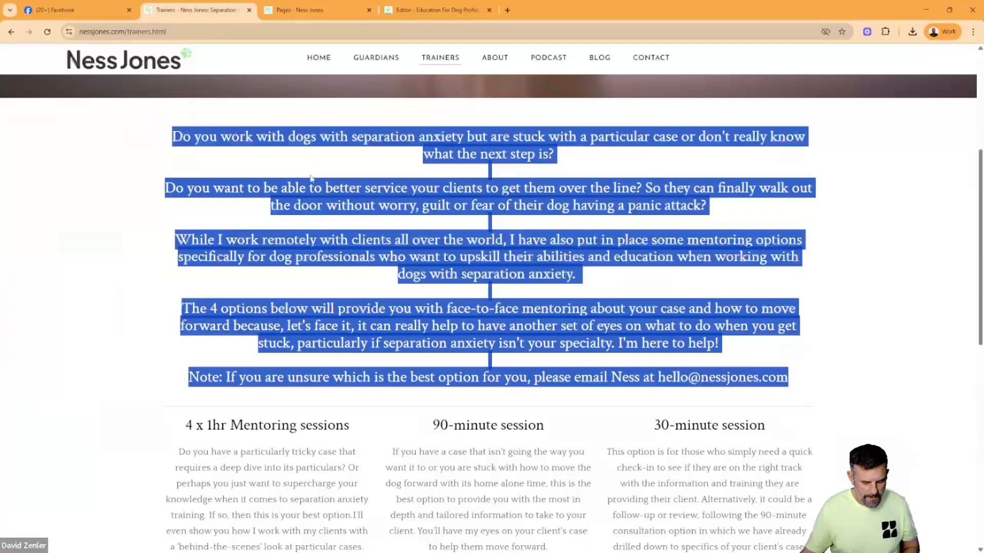
- Return to the Zenler editor and add the custom block "Hoem Content 1" directly below the header block
{"action": "left_click", "coordinate": [410, 11]}
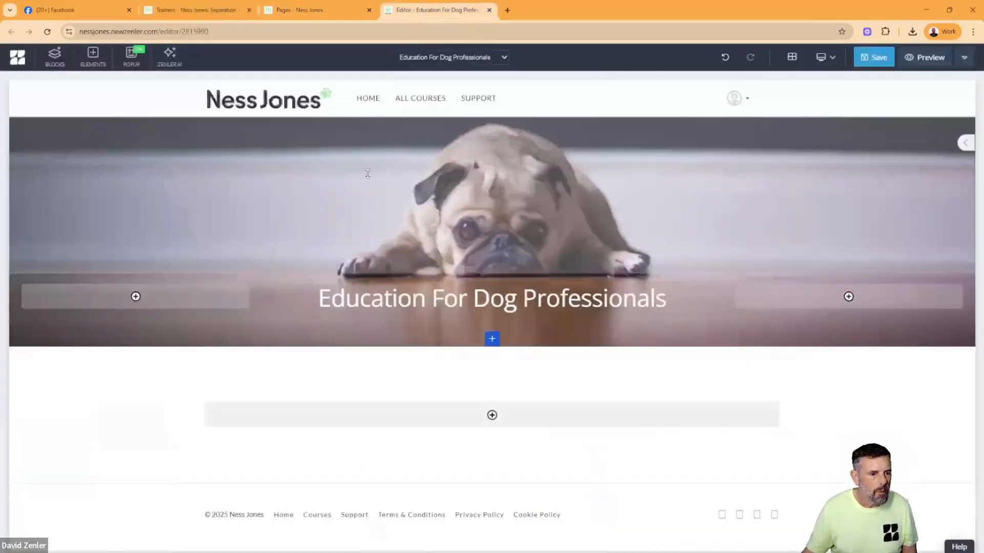
{"action": "left_click", "coordinate": [51, 57]}
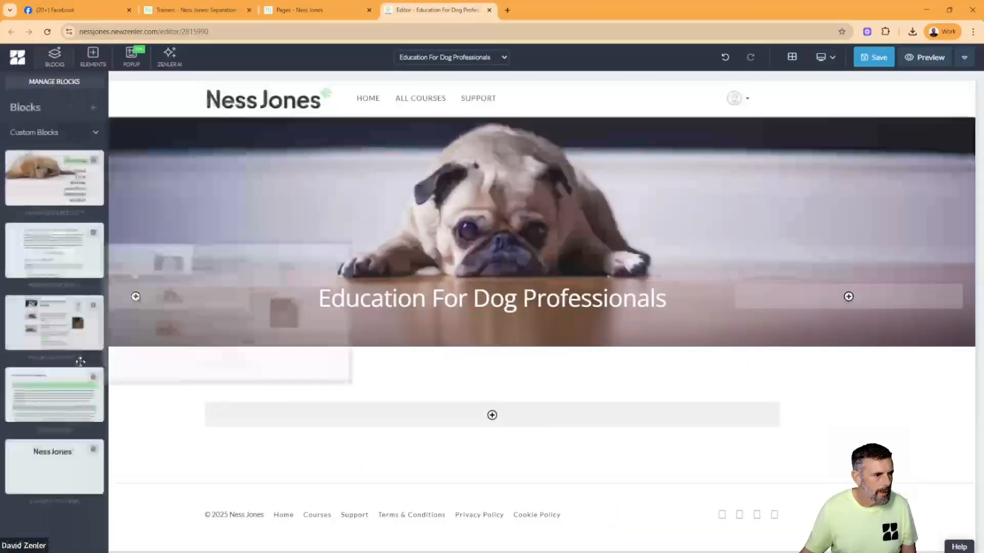
{"action": "mouse_move", "coordinate": [52, 258]}
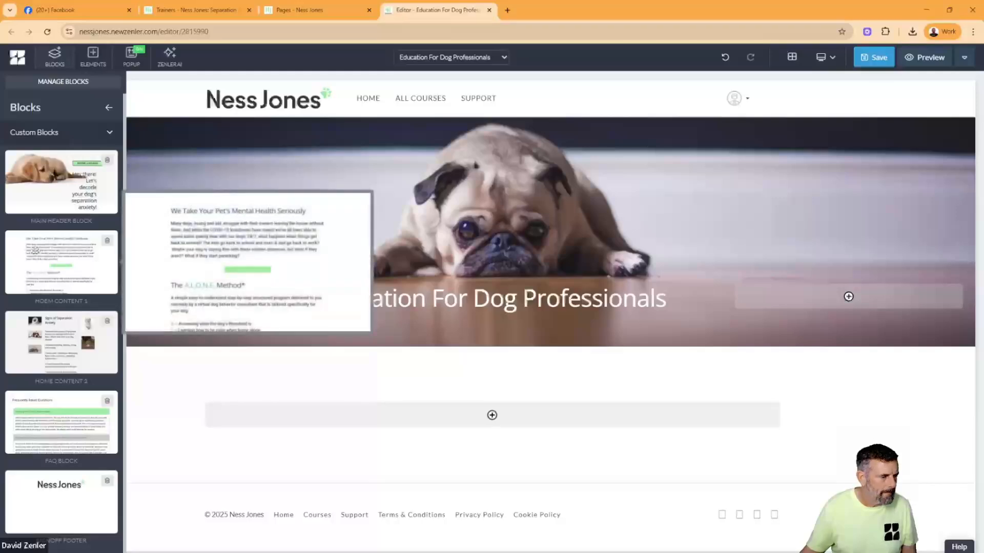
{"action": "left_click_drag", "start_coordinate": [30, 243], "coordinate": [566, 371]}
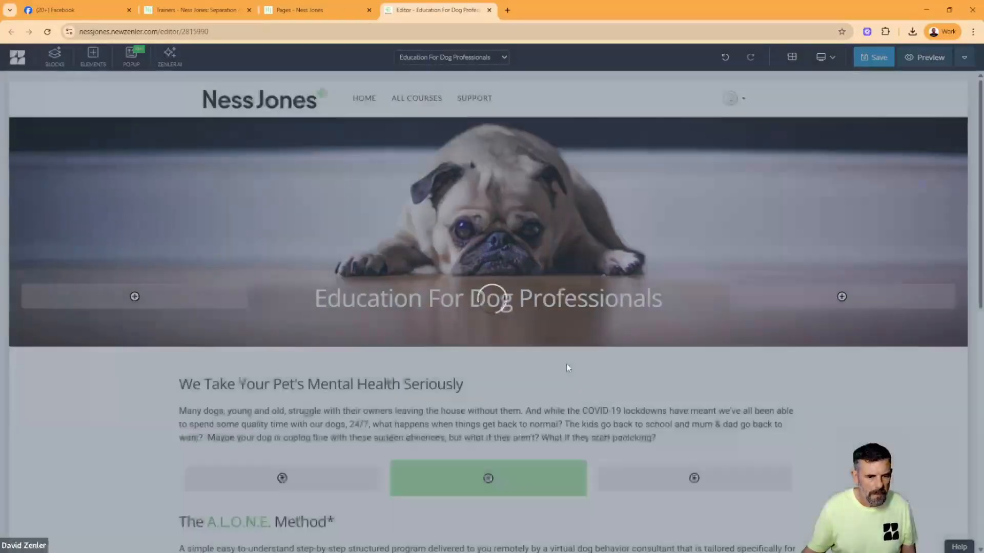
- Replace the paragraph under "We Take Your Pet's Mental Health Seriously" with the copied Trainers intro text
{"action": "scroll", "coordinate": [502, 410], "scroll_direction": "down", "scroll_amount": 4}
{"action": "scroll", "coordinate": [479, 414], "scroll_direction": "down", "scroll_amount": 5}
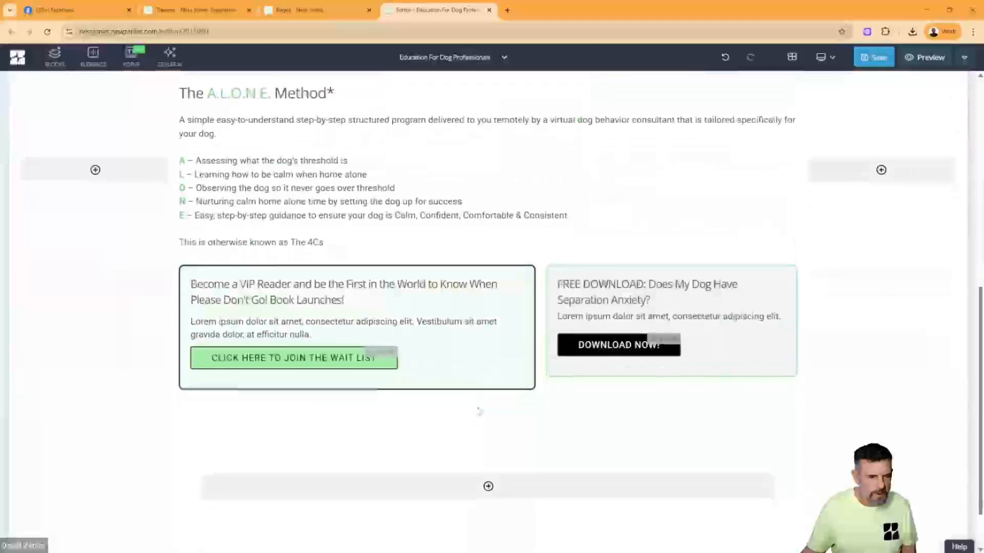
{"action": "scroll", "coordinate": [458, 292], "scroll_direction": "up", "scroll_amount": 7}
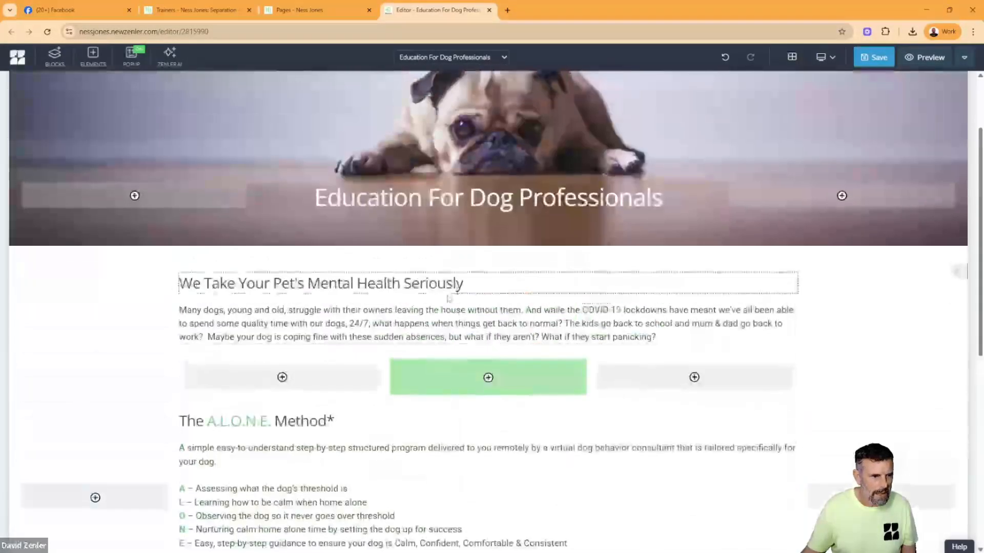
{"action": "left_click", "coordinate": [459, 335]}
{"action": "key", "text": "ctrl+a"}
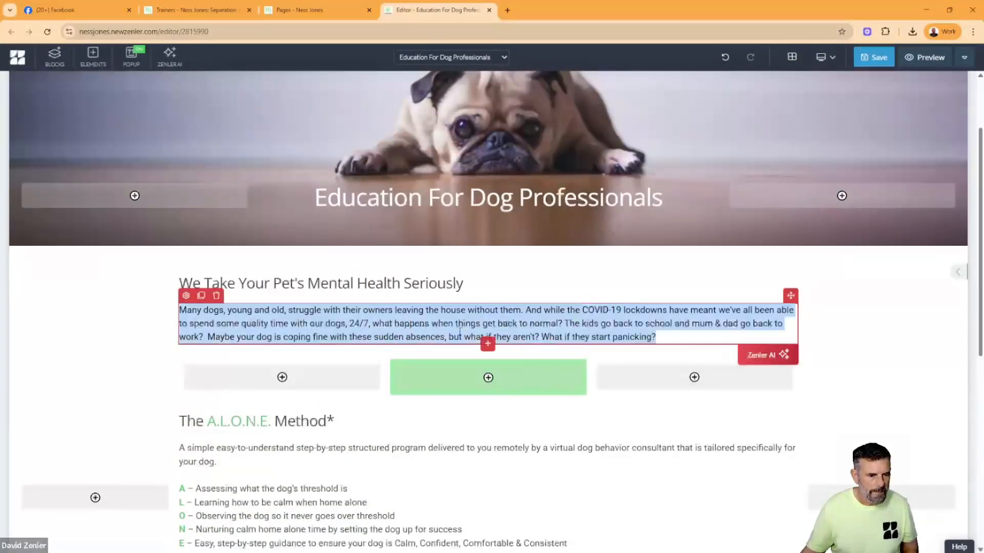
{"action": "key", "text": "ctrl+v"}
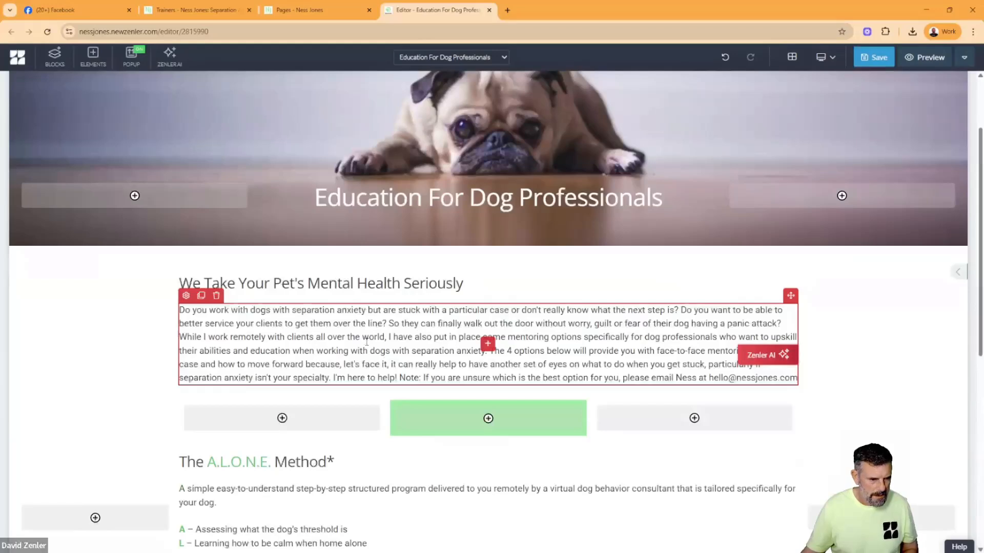
- Move the paragraph's opening "Do you work with dogs…" question into the heading above, replacing its text, and remove the leftover leading space
{"action": "left_click", "coordinate": [365, 337]}
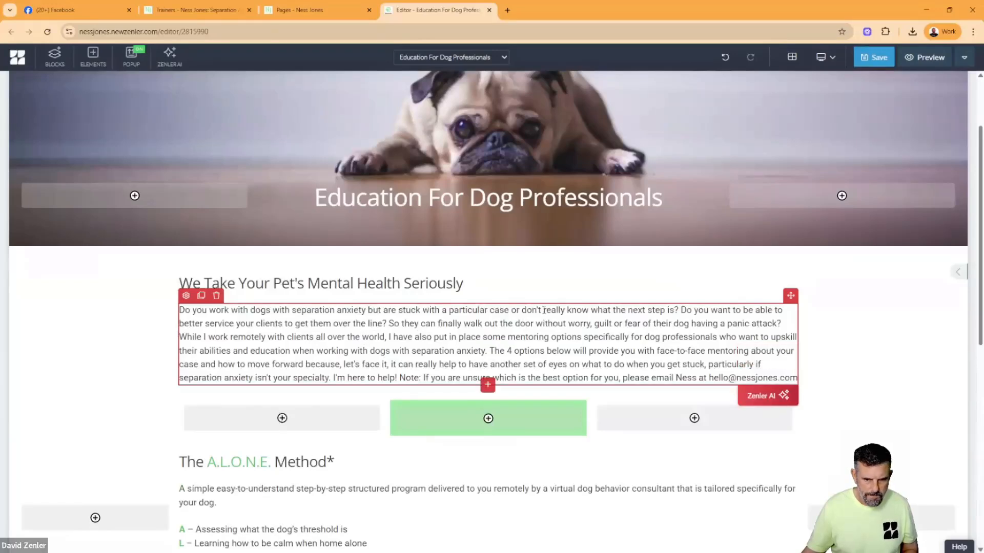
{"action": "left_click_drag", "start_coordinate": [679, 310], "coordinate": [180, 310]}
{"action": "key", "text": "ctrl+x"}
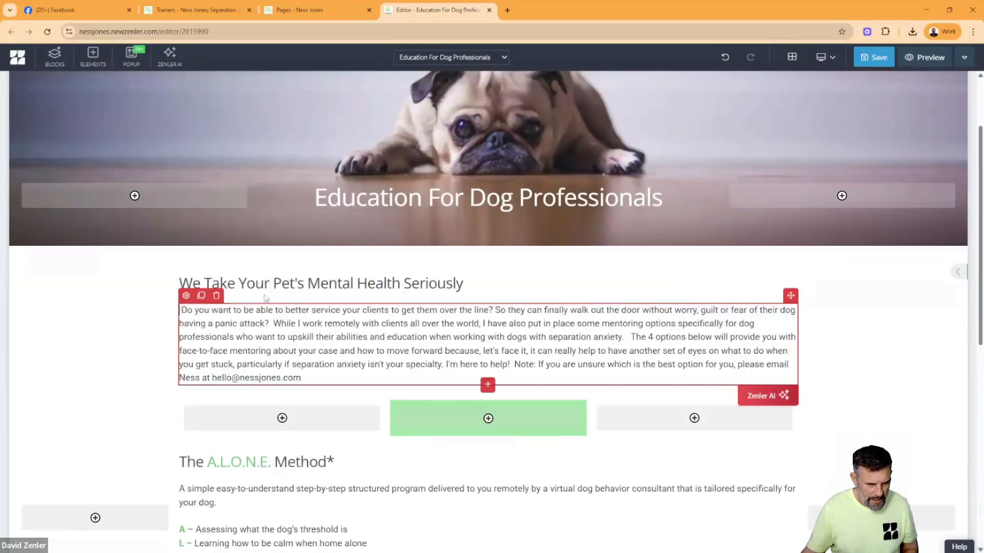
{"action": "left_click", "coordinate": [297, 284]}
{"action": "key", "text": "ctrl+a"}
{"action": "key", "text": "ctrl+v"}
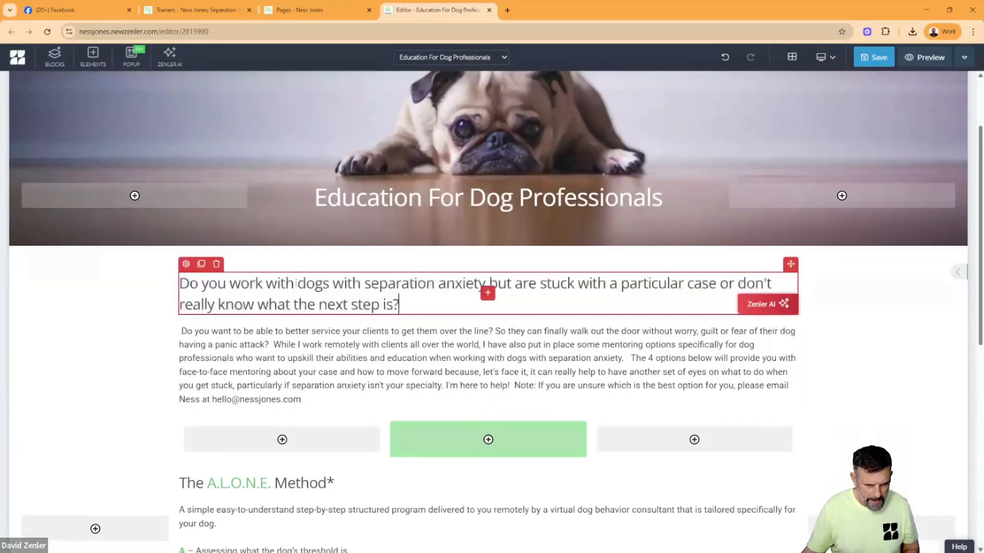
{"action": "left_click", "coordinate": [343, 349]}
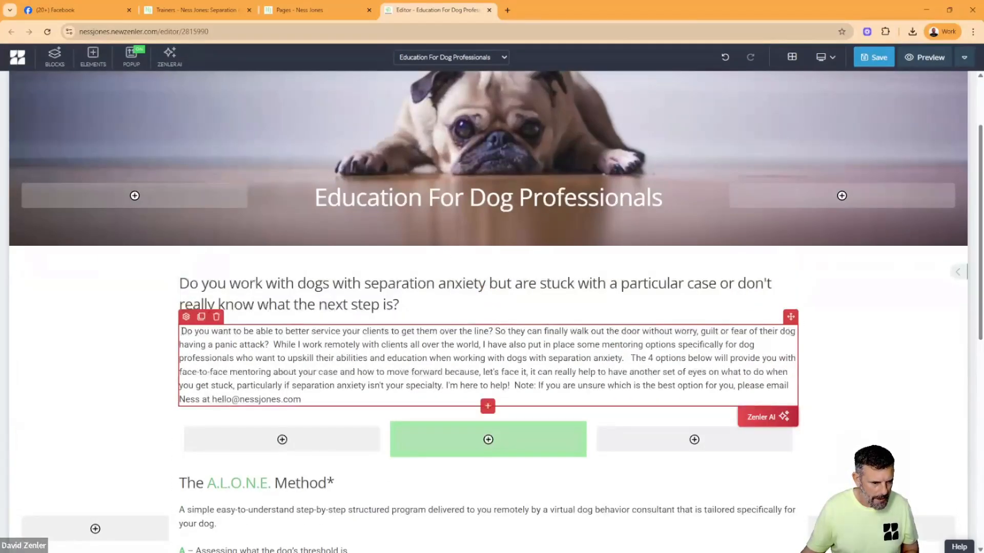
{"action": "key", "text": "Delete"}
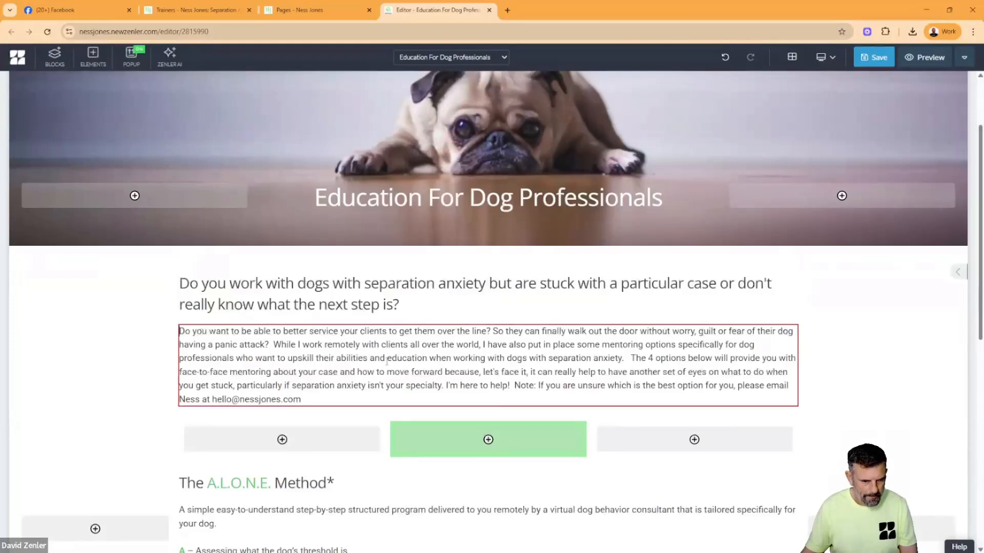
- Insert a paragraph break before "The 4 options below" in the intro text
{"action": "left_click", "coordinate": [386, 360]}
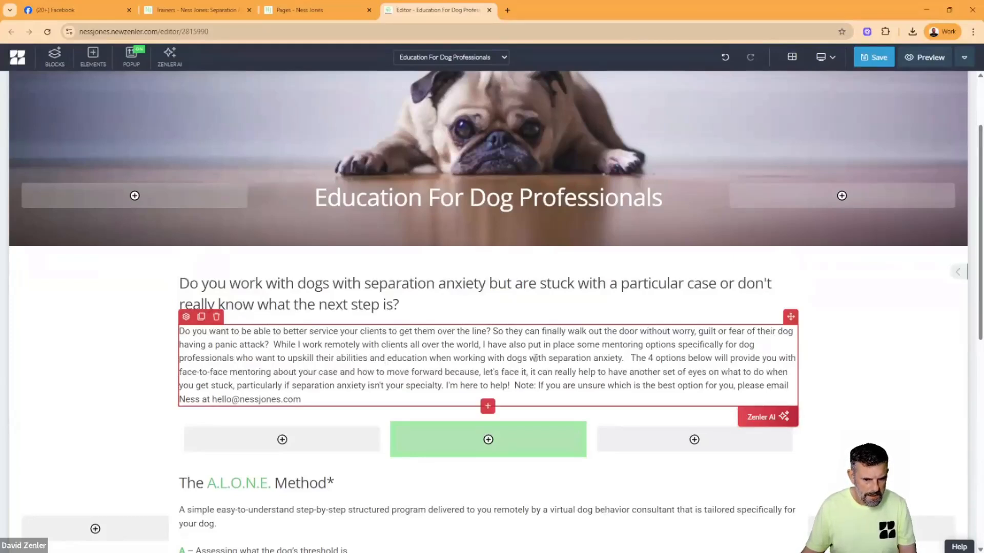
{"action": "left_click", "coordinate": [632, 357]}
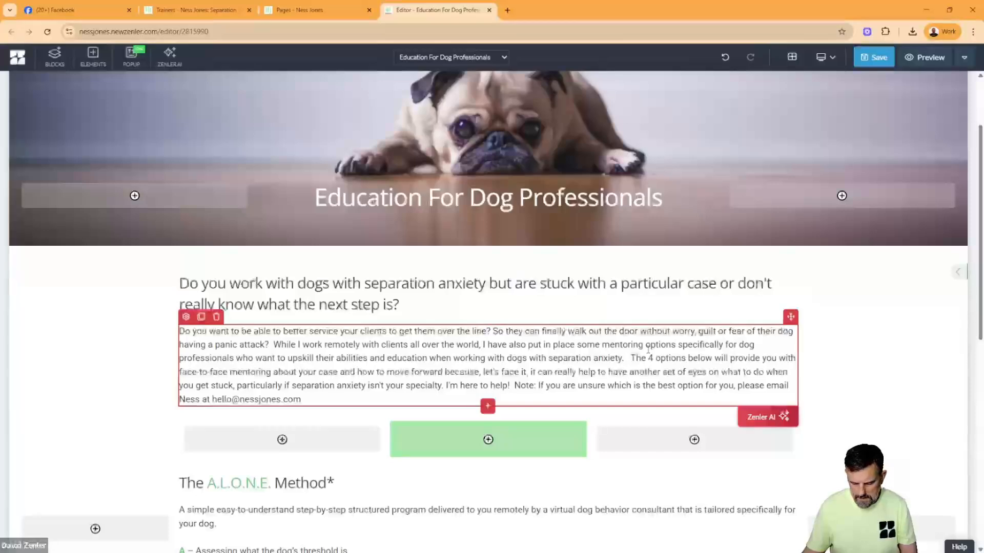
{"action": "key", "text": "Return"}
{"action": "key", "text": "Return"}
- Insert paragraph breaks before "While I work remotely" and "Note: If you are unsure" in the intro text, following the original Trainers page
{"action": "left_click", "coordinate": [226, 10]}
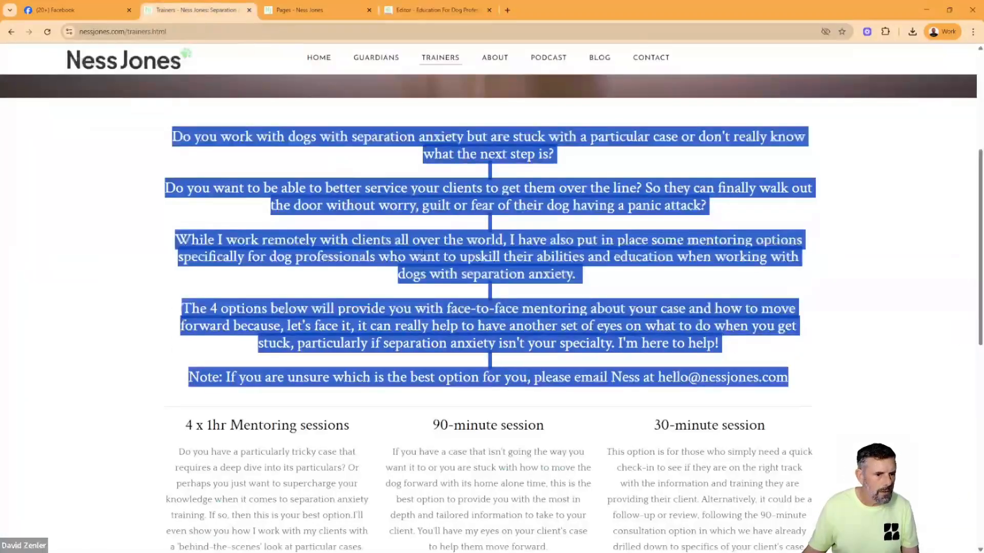
{"action": "left_click", "coordinate": [253, 214]}
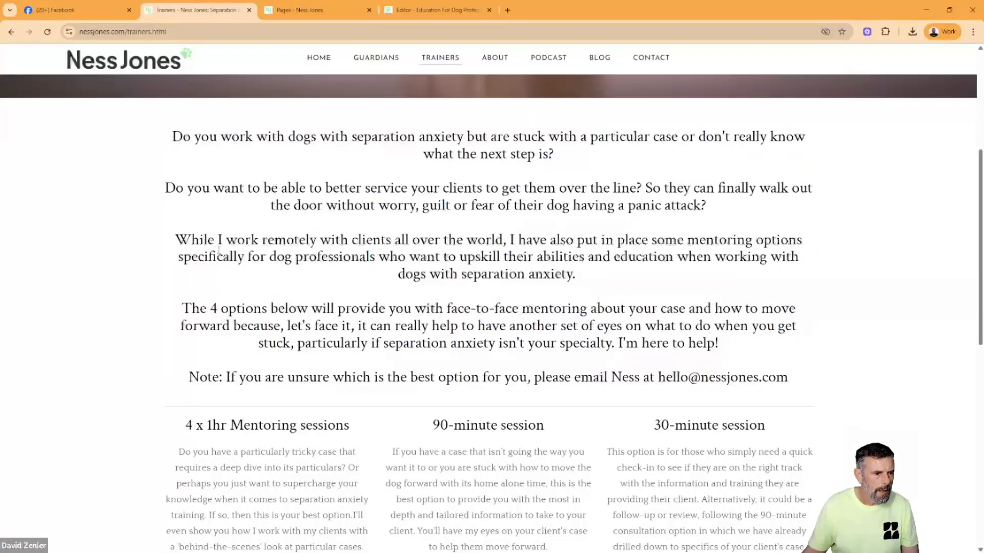
{"action": "left_click", "coordinate": [330, 13]}
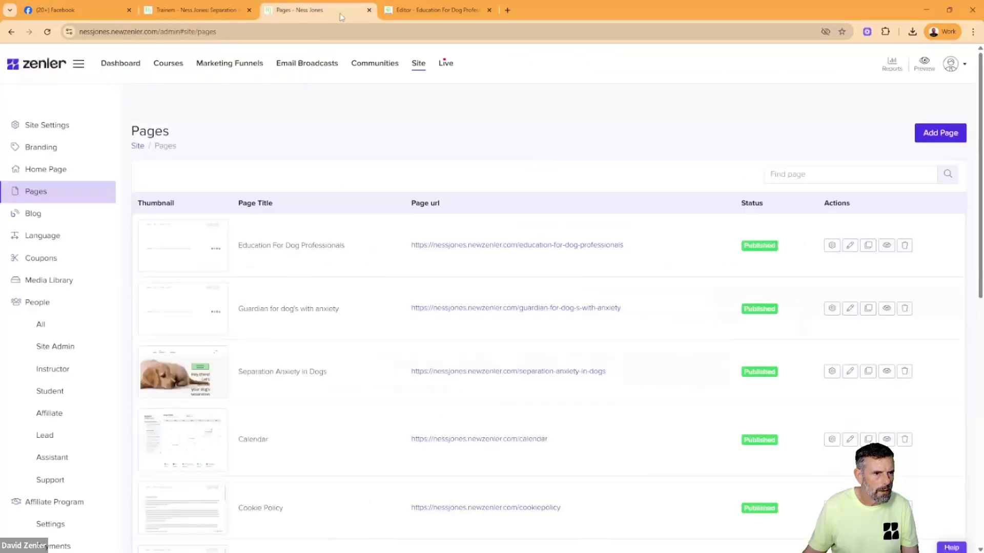
{"action": "left_click", "coordinate": [436, 10]}
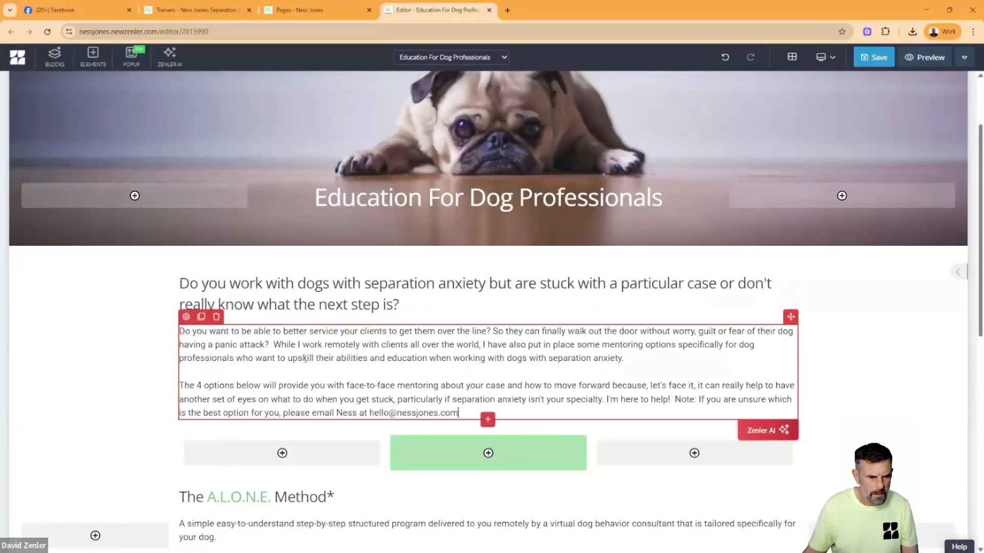
{"action": "key", "text": "Return"}
{"action": "key", "text": "Return"}
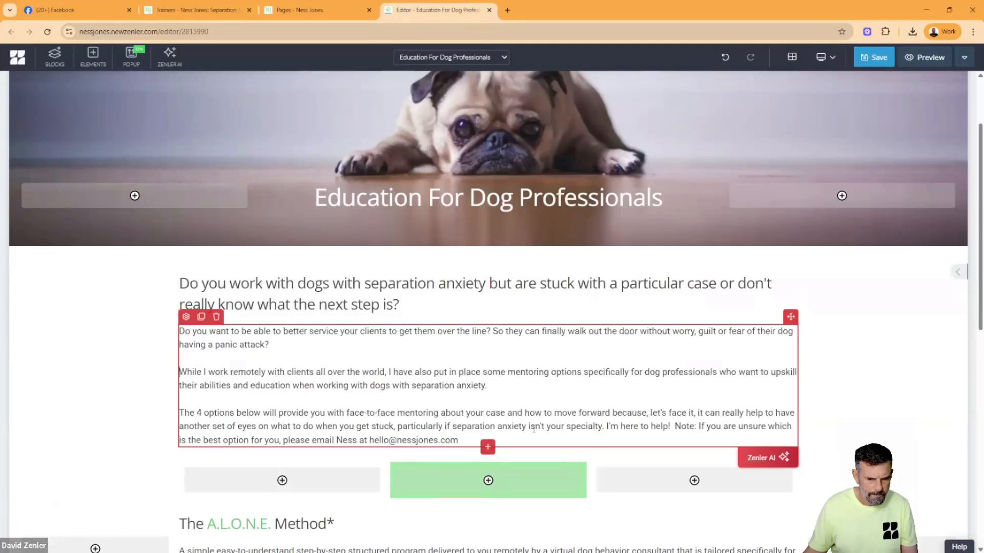
{"action": "left_click", "coordinate": [675, 426]}
{"action": "key", "text": "Return"}
{"action": "key", "text": "Return"}
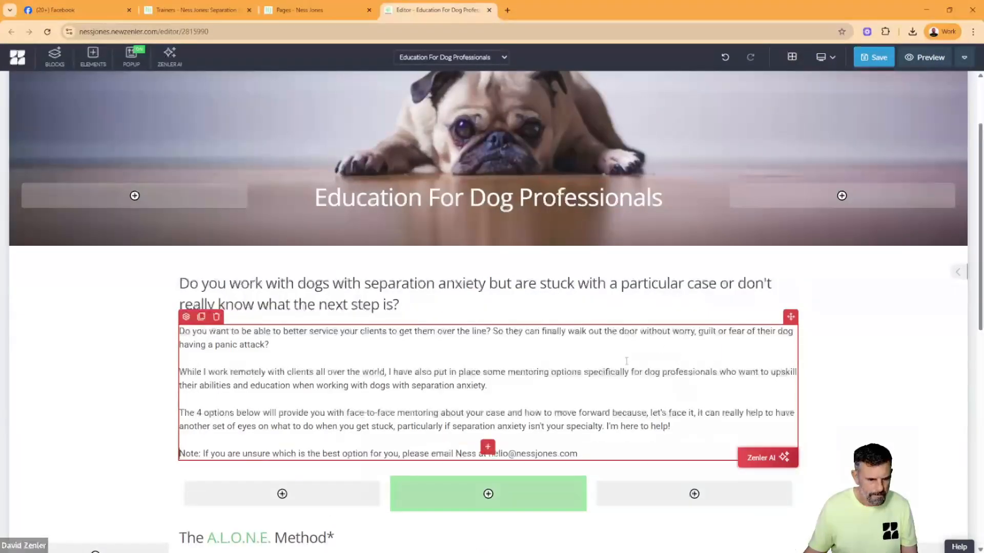
{"action": "left_click", "coordinate": [162, 351]}
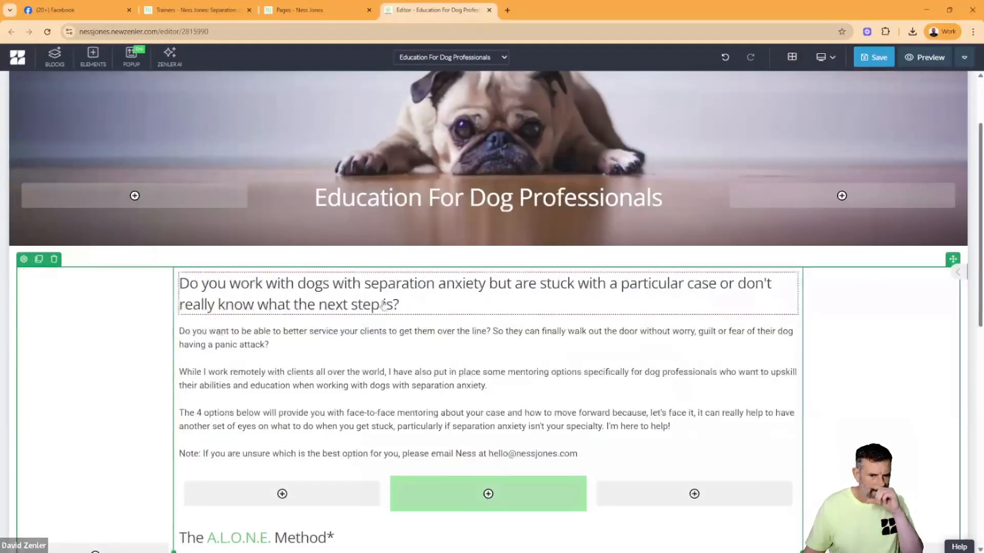
- Compare the new heading and intro paragraphs with the text and session options on the original Trainers page
{"action": "left_click", "coordinate": [250, 283]}
{"action": "left_click_drag", "start_coordinate": [249, 283], "coordinate": [381, 305]}
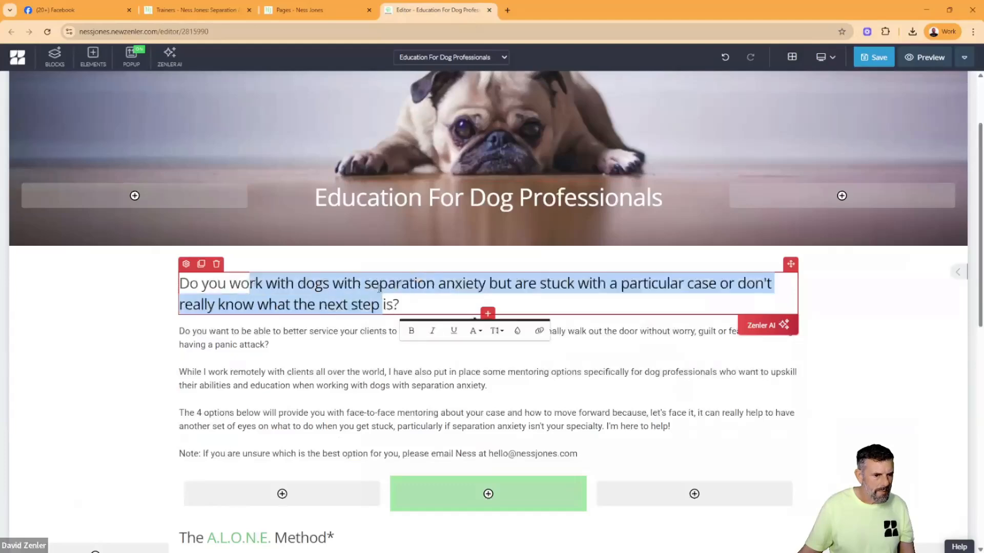
{"action": "left_click", "coordinate": [197, 10]}
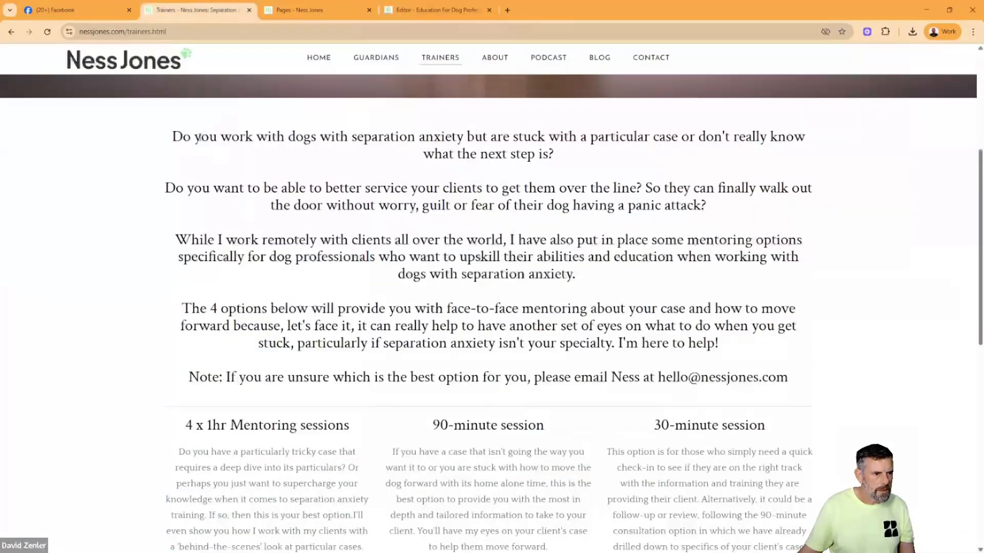
{"action": "left_click_drag", "start_coordinate": [199, 138], "coordinate": [538, 145]}
{"action": "left_click_drag", "start_coordinate": [323, 188], "coordinate": [455, 214]}
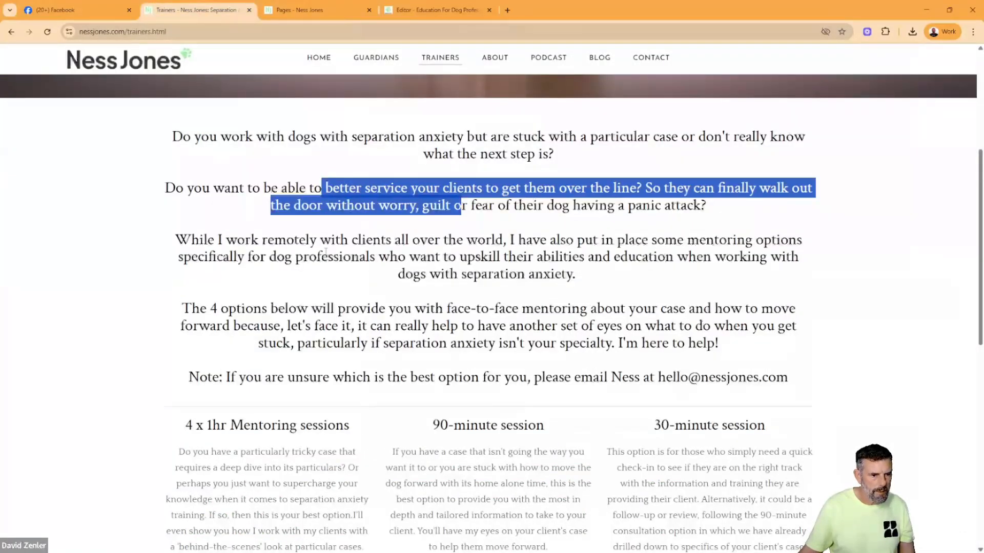
{"action": "left_click_drag", "start_coordinate": [321, 241], "coordinate": [433, 277]}
{"action": "left_click_drag", "start_coordinate": [221, 137], "coordinate": [592, 159]}
{"action": "left_click", "coordinate": [474, 185]}
{"action": "left_click_drag", "start_coordinate": [339, 188], "coordinate": [509, 188]}
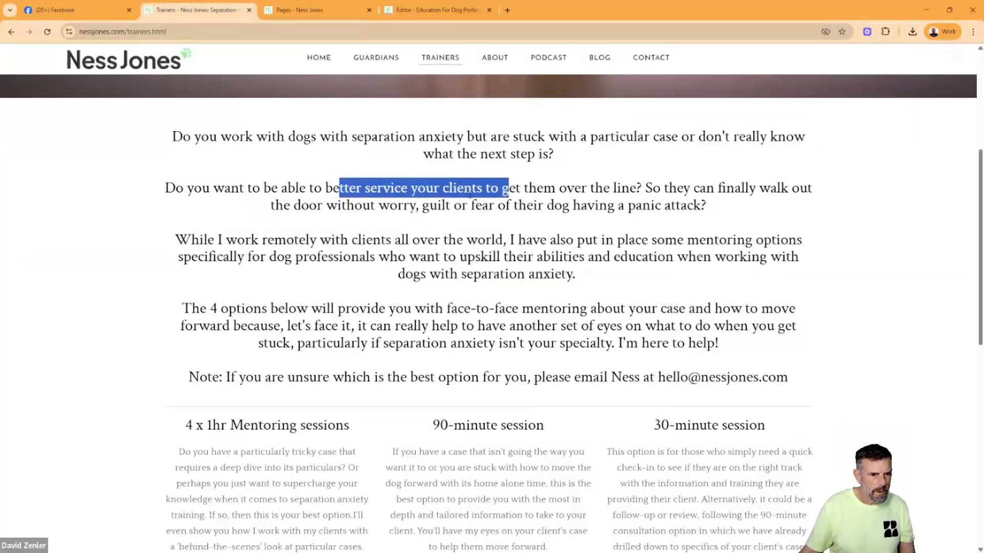
{"action": "left_click", "coordinate": [674, 241]}
{"action": "left_click_drag", "start_coordinate": [394, 240], "coordinate": [491, 240]}
{"action": "left_click_drag", "start_coordinate": [415, 309], "coordinate": [495, 310]}
{"action": "scroll", "coordinate": [455, 322], "scroll_direction": "down", "scroll_amount": 3}
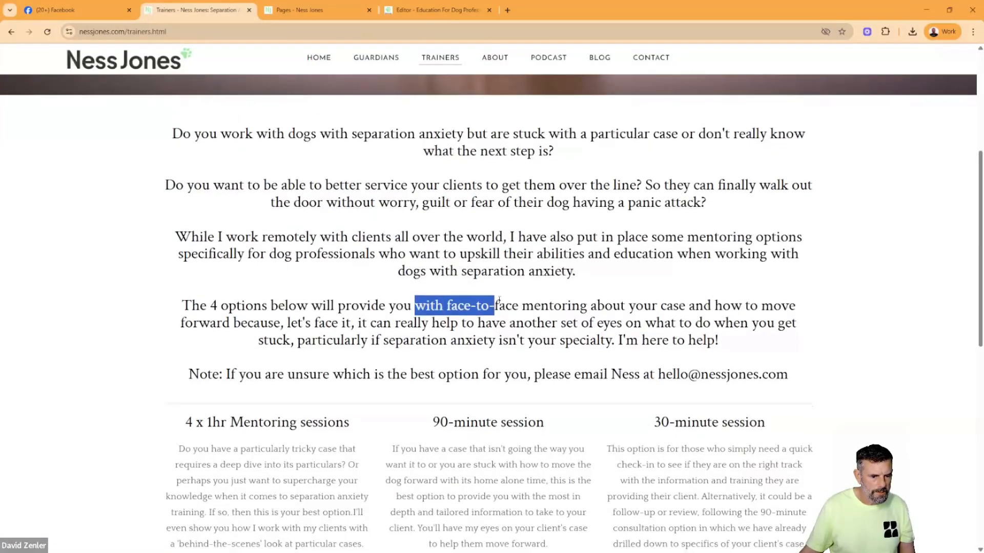
{"action": "left_click", "coordinate": [542, 314]}
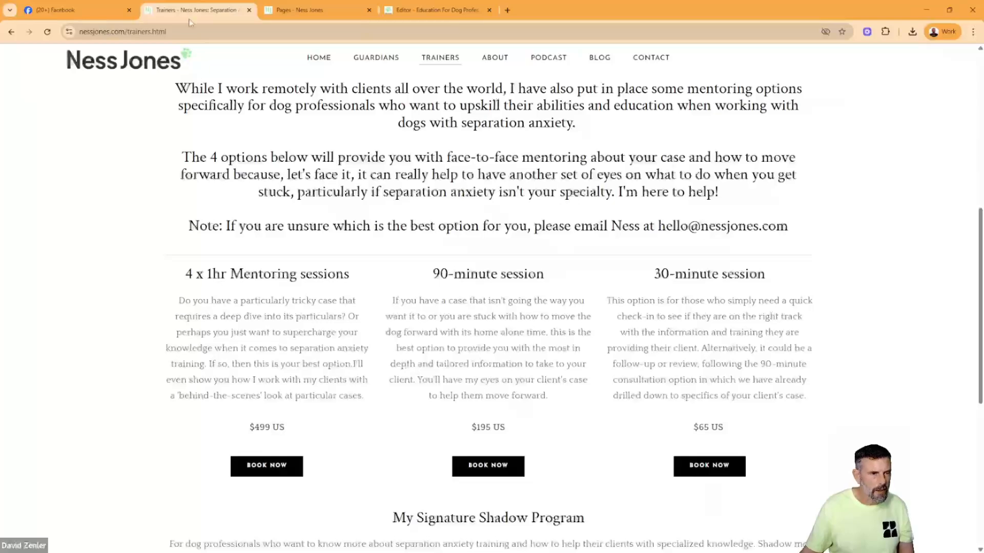
{"action": "left_click", "coordinate": [308, 10]}
{"action": "left_click", "coordinate": [438, 10]}
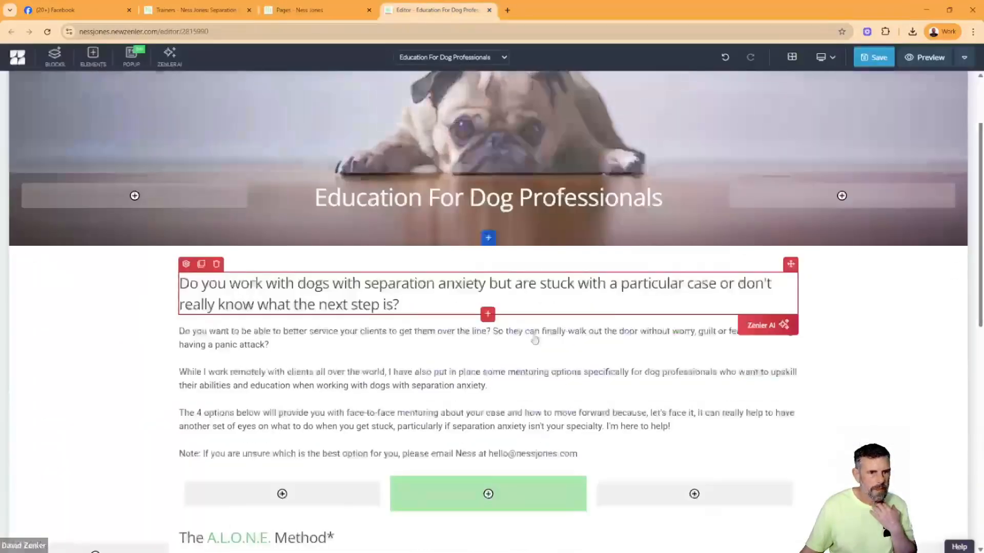
- Delete the A.L.O.N.E. Method description and its heading from the content block below the intro text
{"action": "scroll", "coordinate": [567, 380], "scroll_direction": "down", "scroll_amount": 4}
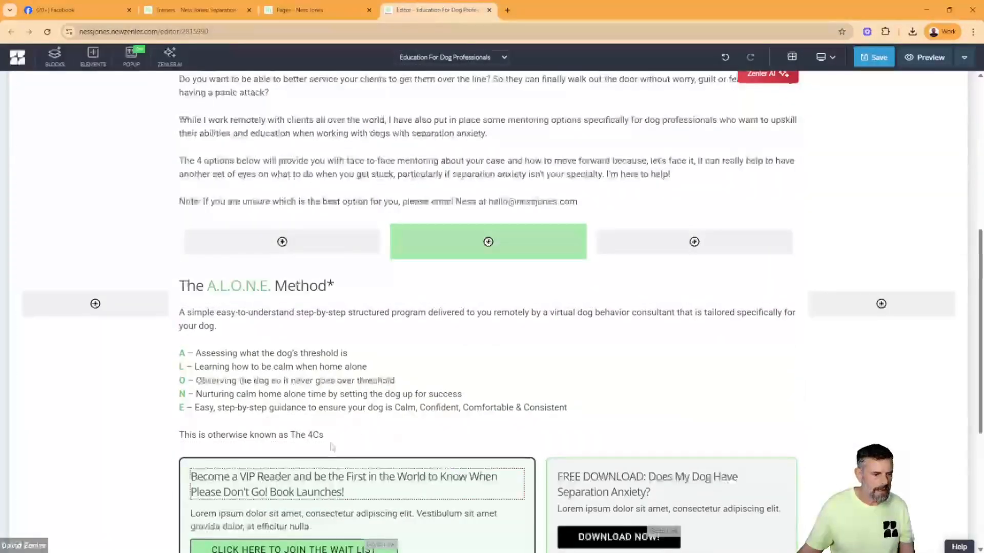
{"action": "scroll", "coordinate": [327, 440], "scroll_direction": "down", "scroll_amount": 3}
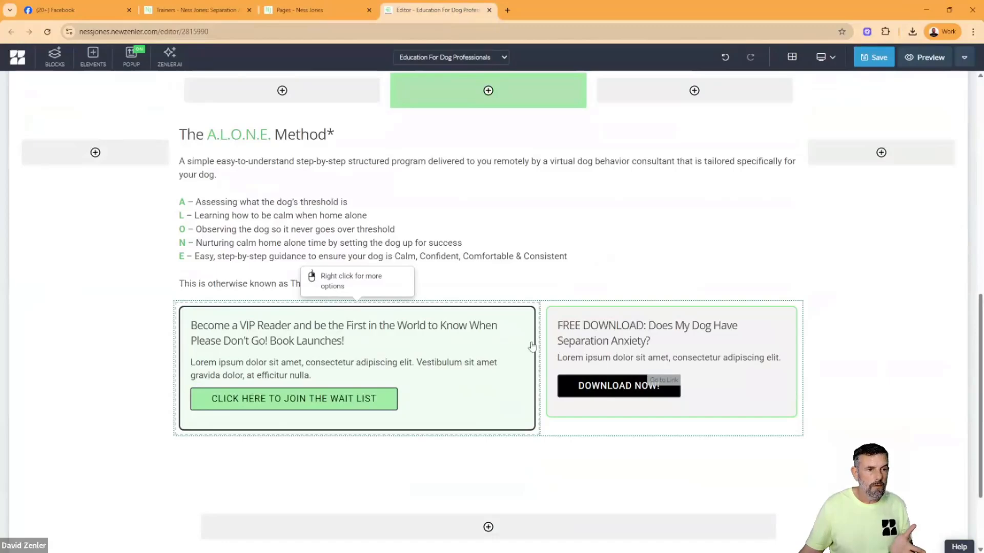
{"action": "left_click", "coordinate": [205, 10]}
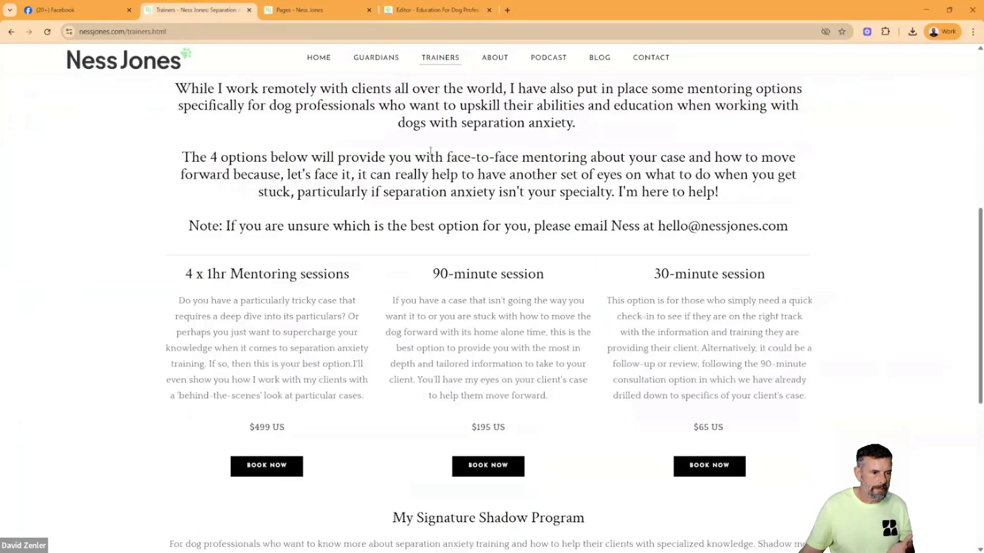
{"action": "left_click", "coordinate": [455, 11]}
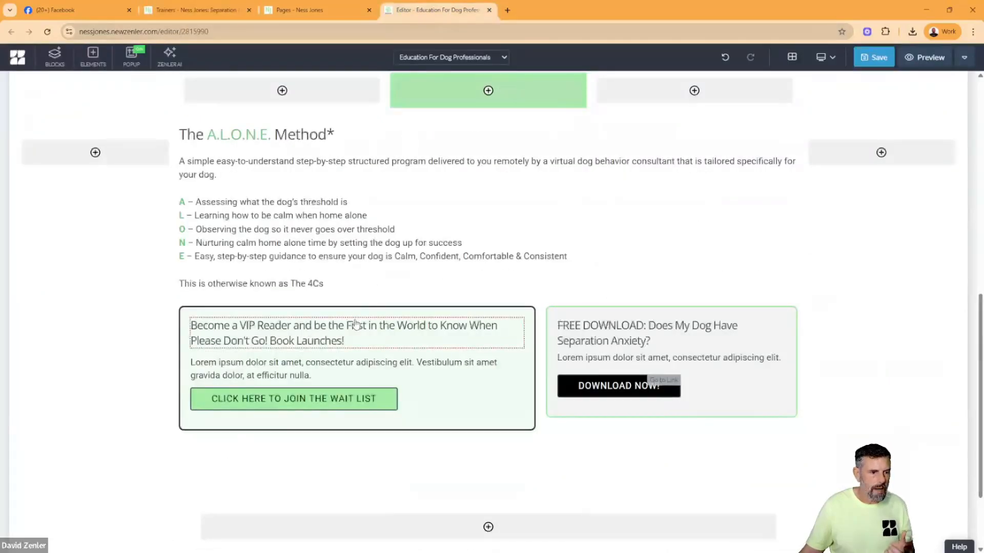
{"action": "left_click", "coordinate": [345, 275]}
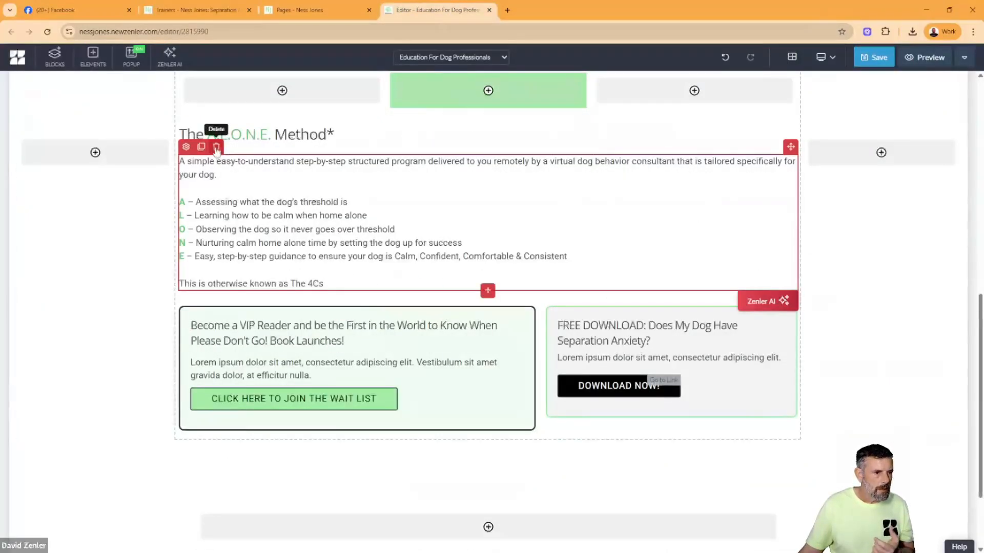
{"action": "left_click", "coordinate": [216, 152]}
{"action": "left_click", "coordinate": [510, 165]}
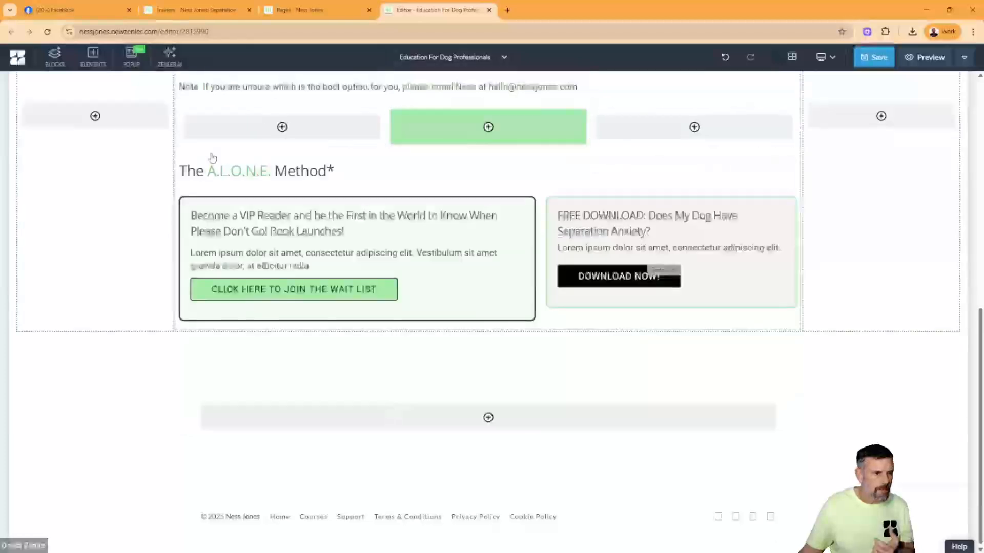
{"action": "left_click", "coordinate": [212, 176]}
{"action": "left_click", "coordinate": [216, 150]}
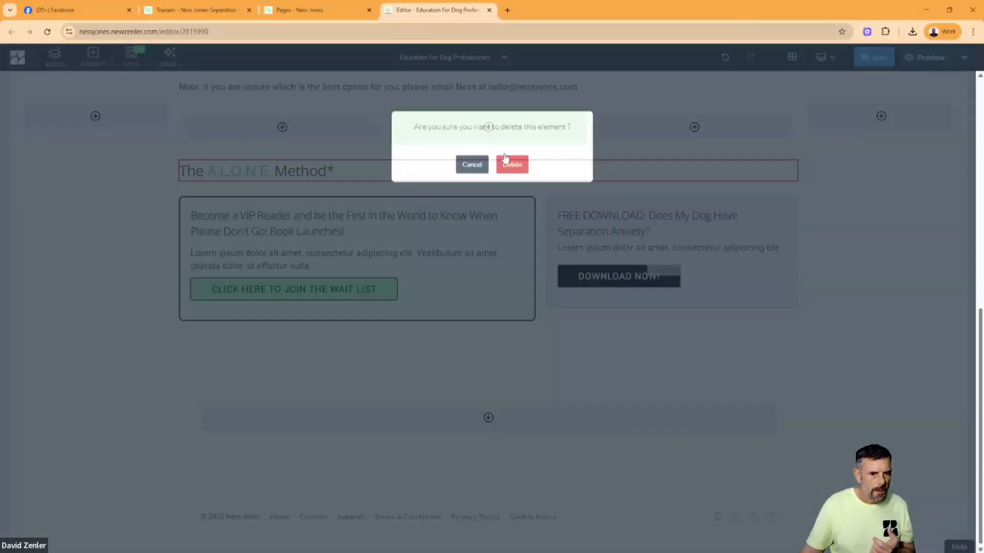
{"action": "left_click", "coordinate": [506, 160]}
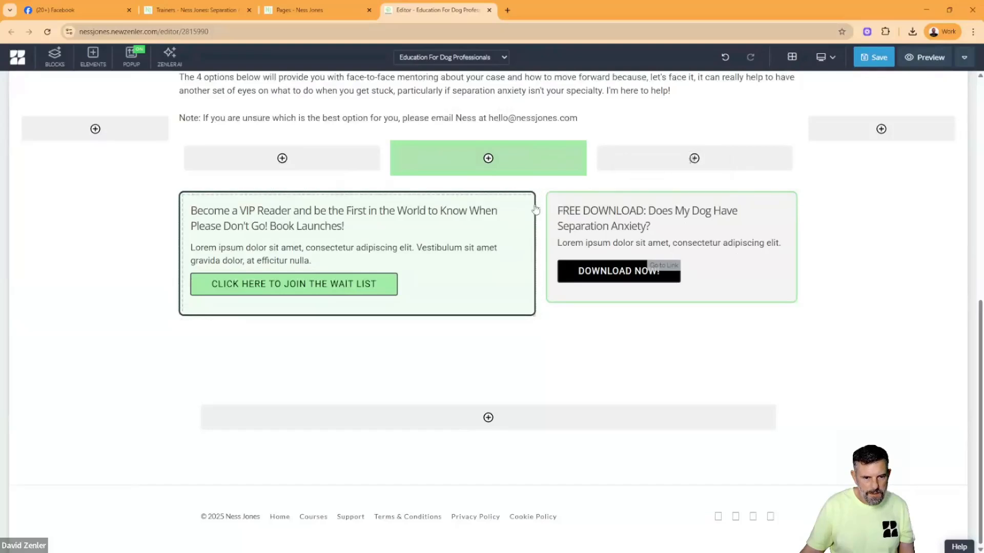
- Try to add a new column to the row holding the VIP Reader and Free Download boxes
{"action": "left_click", "coordinate": [539, 191]}
{"action": "left_click", "coordinate": [542, 199]}
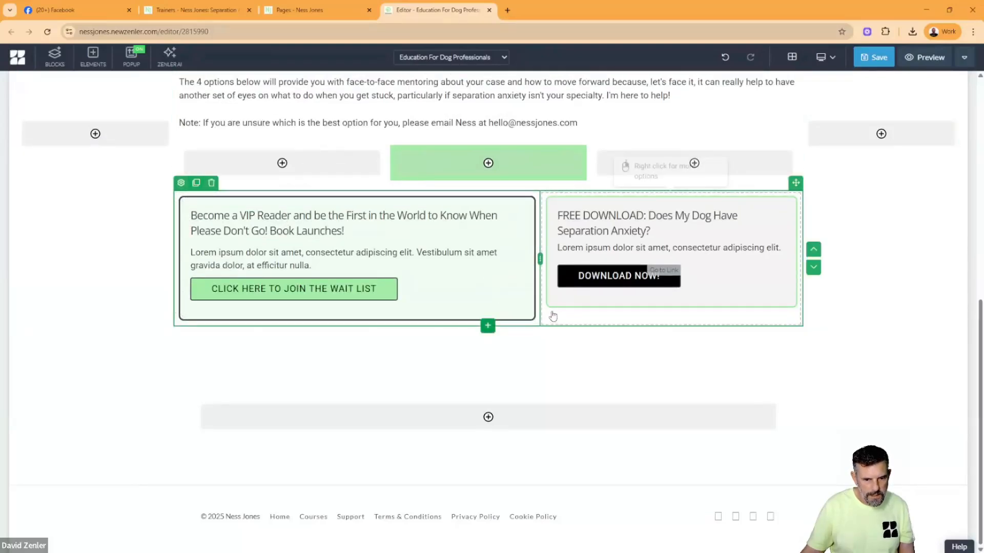
{"action": "left_click", "coordinate": [552, 309]}
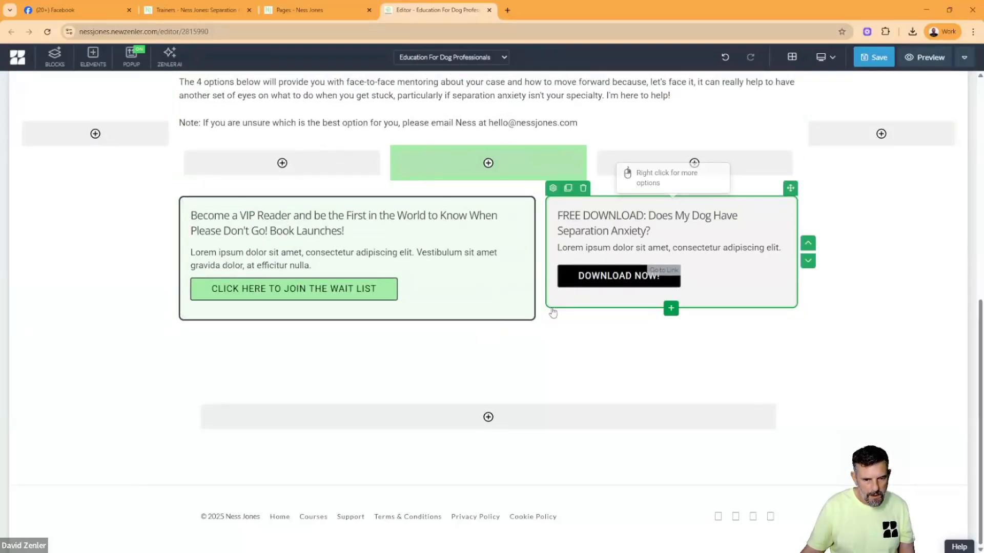
{"action": "left_click", "coordinate": [492, 324]}
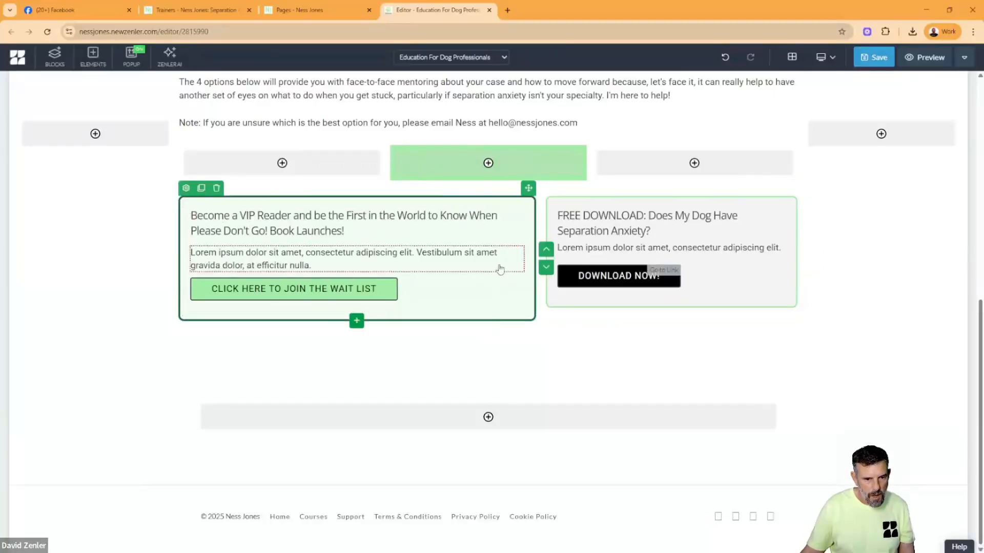
{"action": "left_click", "coordinate": [553, 302]}
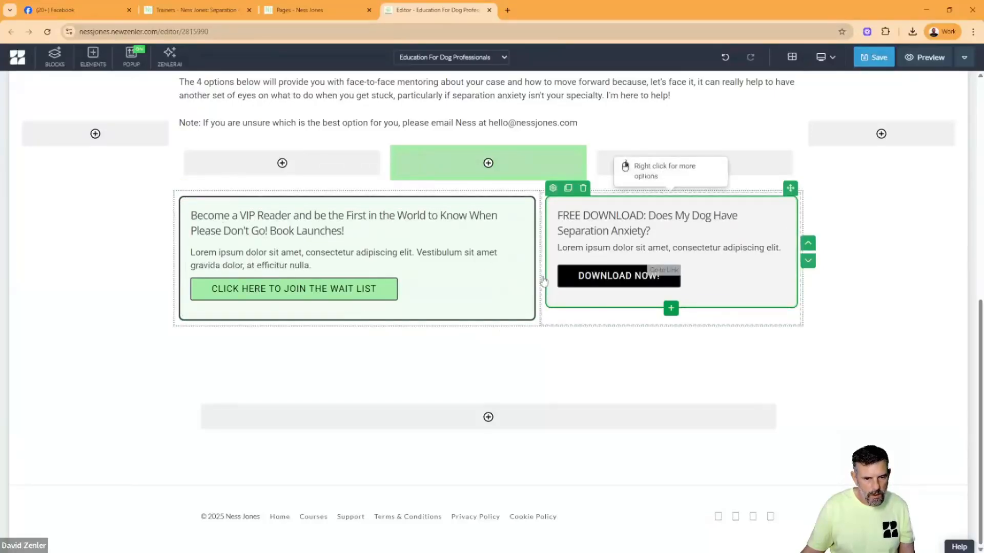
{"action": "left_click", "coordinate": [543, 281]}
{"action": "right_click", "coordinate": [557, 323]}
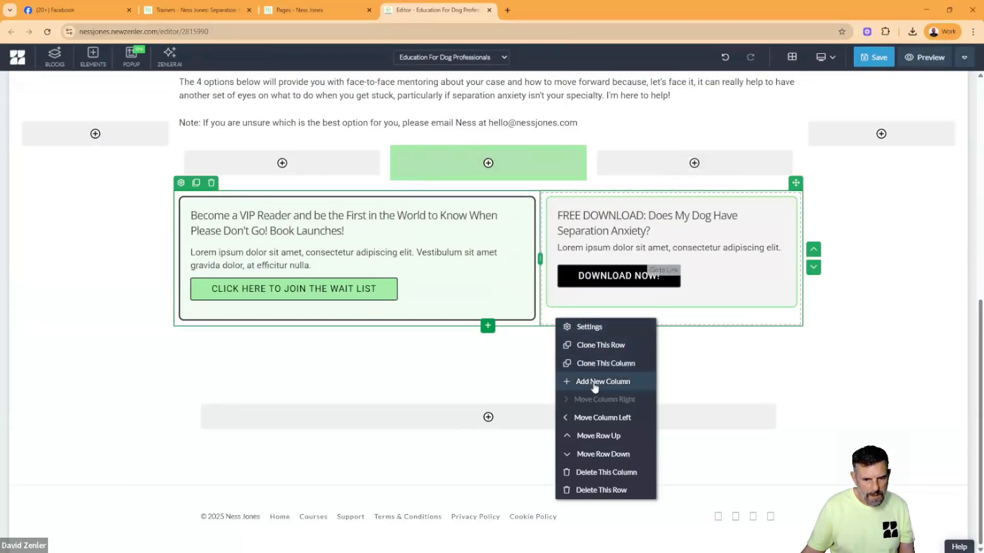
{"action": "left_click", "coordinate": [591, 383]}
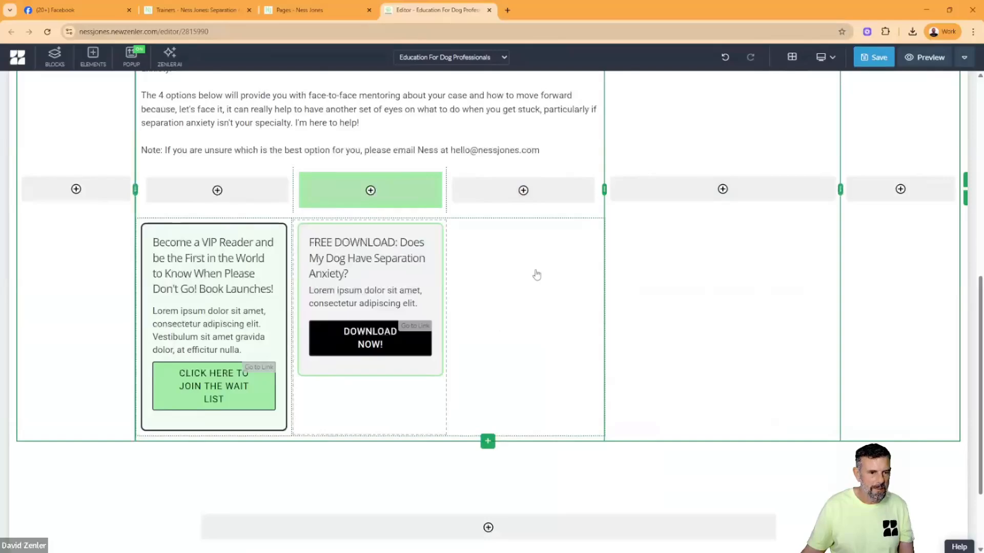
{"action": "scroll", "coordinate": [689, 268], "scroll_direction": "up", "scroll_amount": 8}
{"action": "scroll", "coordinate": [690, 270], "scroll_direction": "down", "scroll_amount": 5}
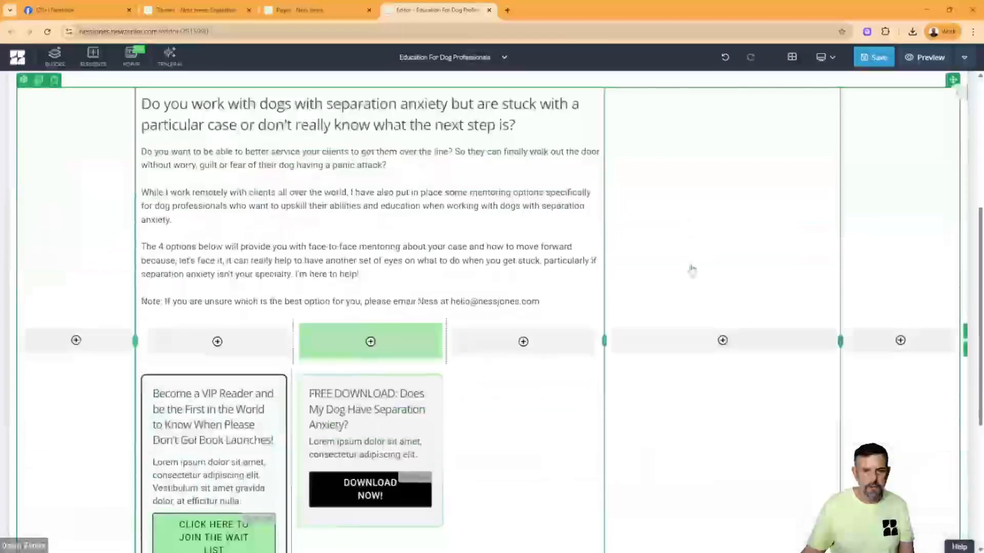
- Try deleting the row that contains the extra outer column, and undo the deletion and column change
{"action": "right_click", "coordinate": [715, 209]}
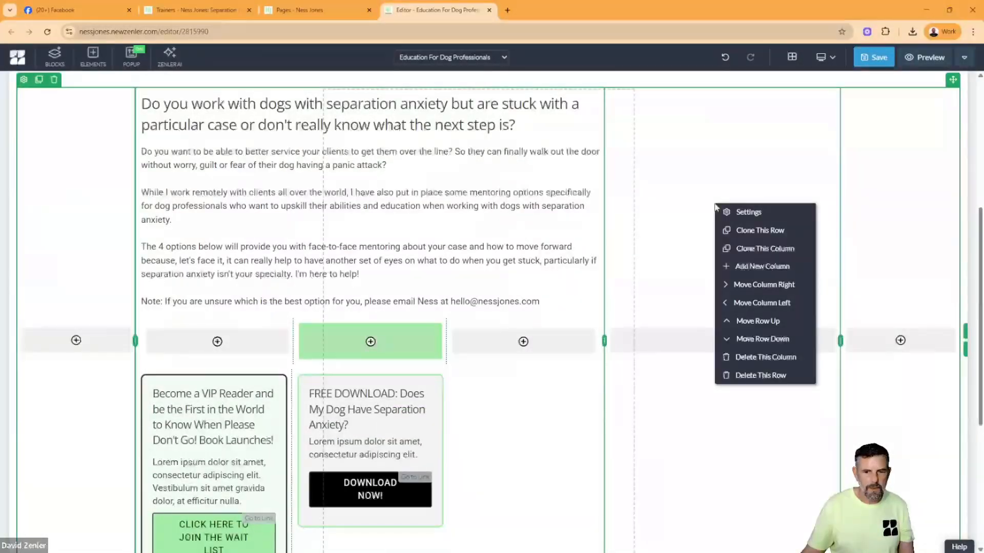
{"action": "left_click", "coordinate": [763, 376]}
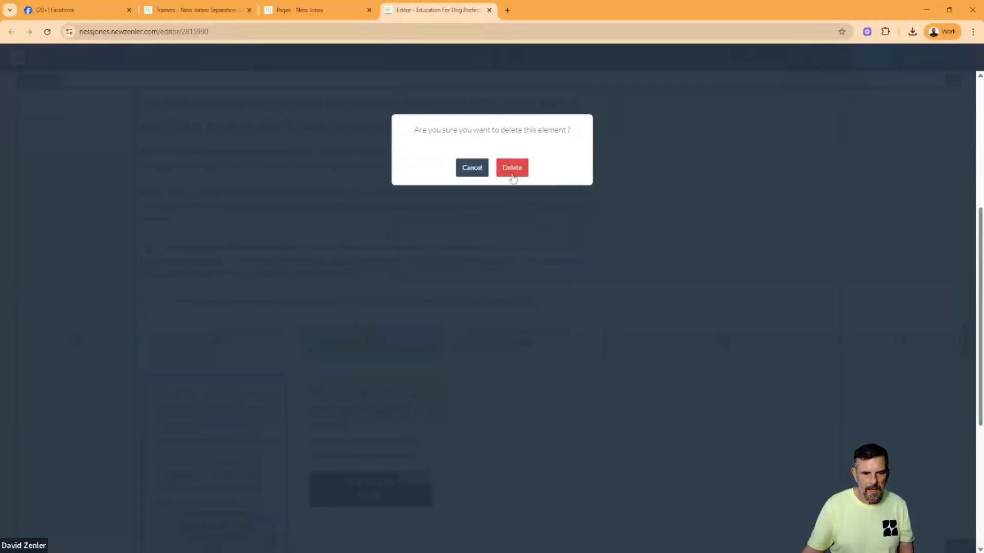
{"action": "left_click", "coordinate": [511, 174]}
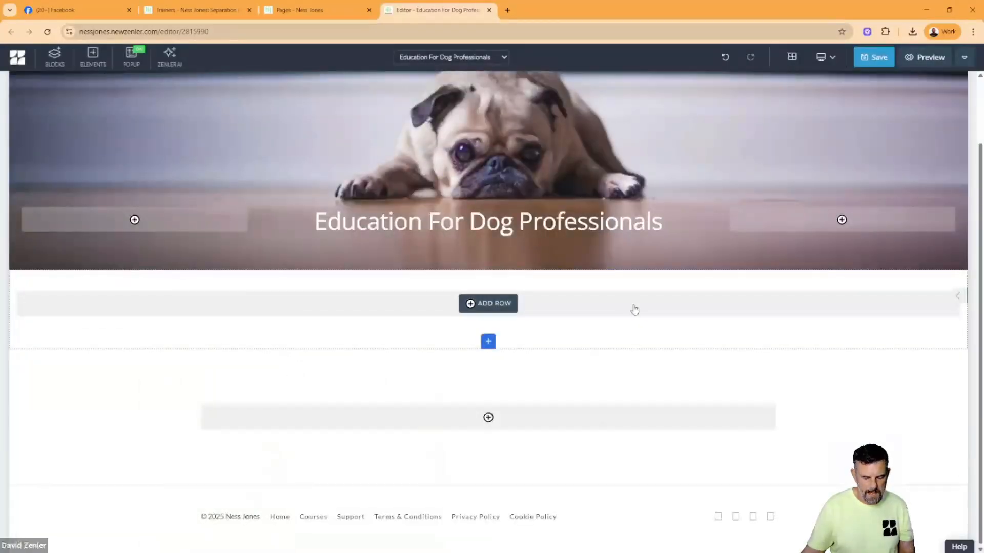
{"action": "key", "text": "ctrl+z"}
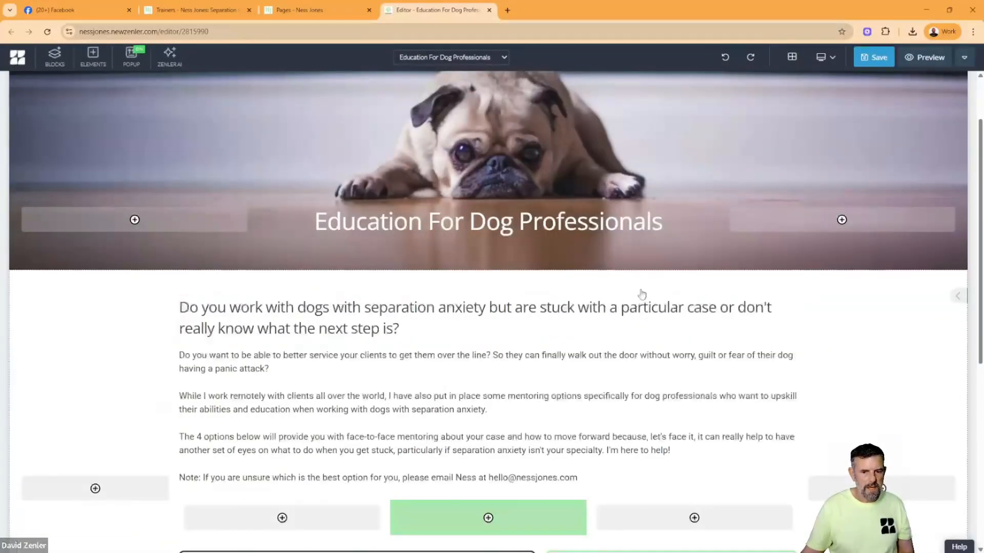
- Add a row with three equal 33% columns below the VIP Reader and Free Download row
{"action": "scroll", "coordinate": [647, 304], "scroll_direction": "down", "scroll_amount": 7}
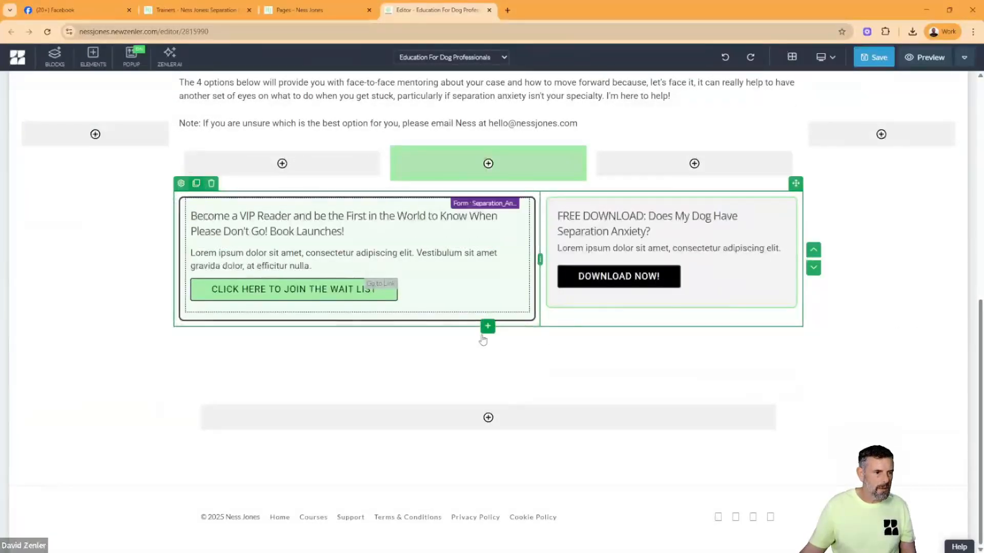
{"action": "left_click", "coordinate": [488, 327]}
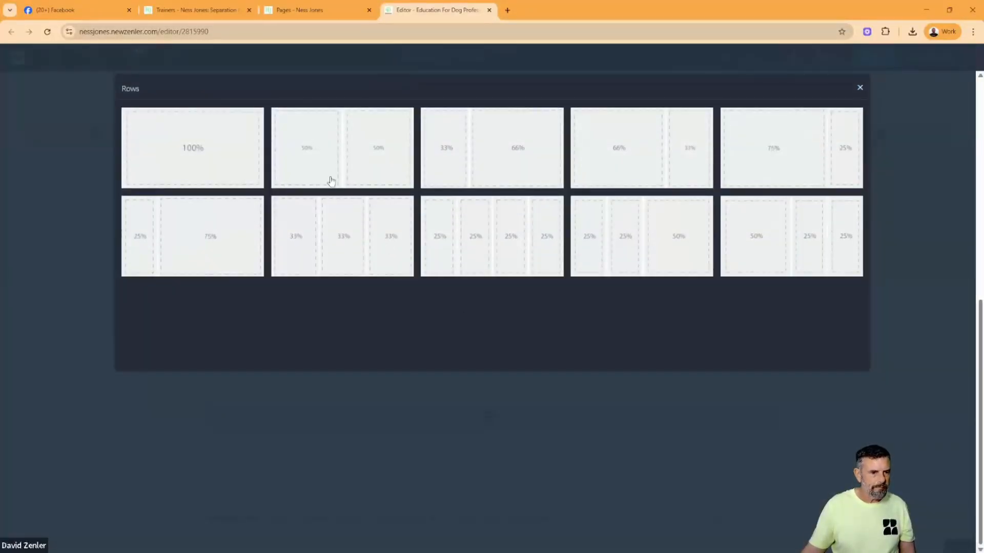
{"action": "left_click", "coordinate": [335, 228]}
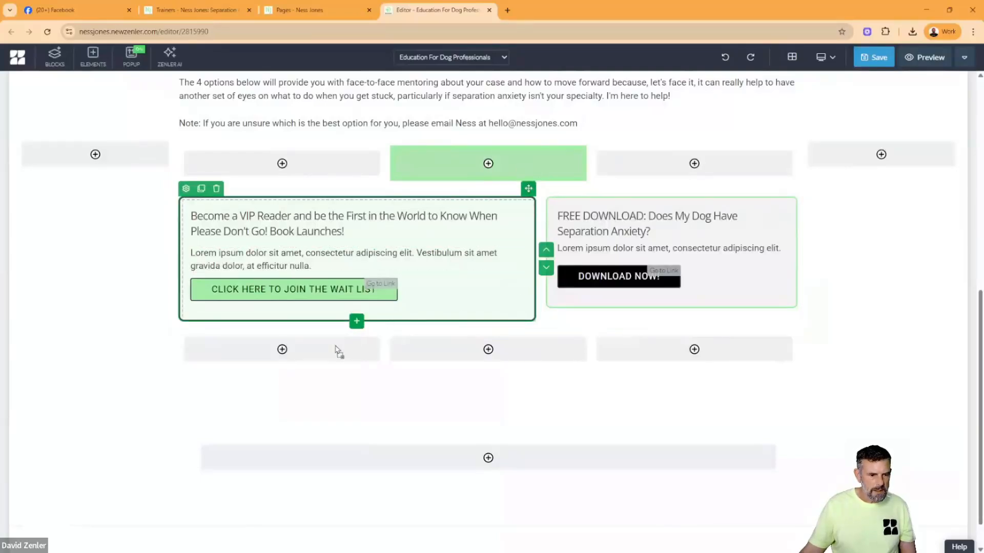
{"action": "mouse_move", "coordinate": [307, 351]}
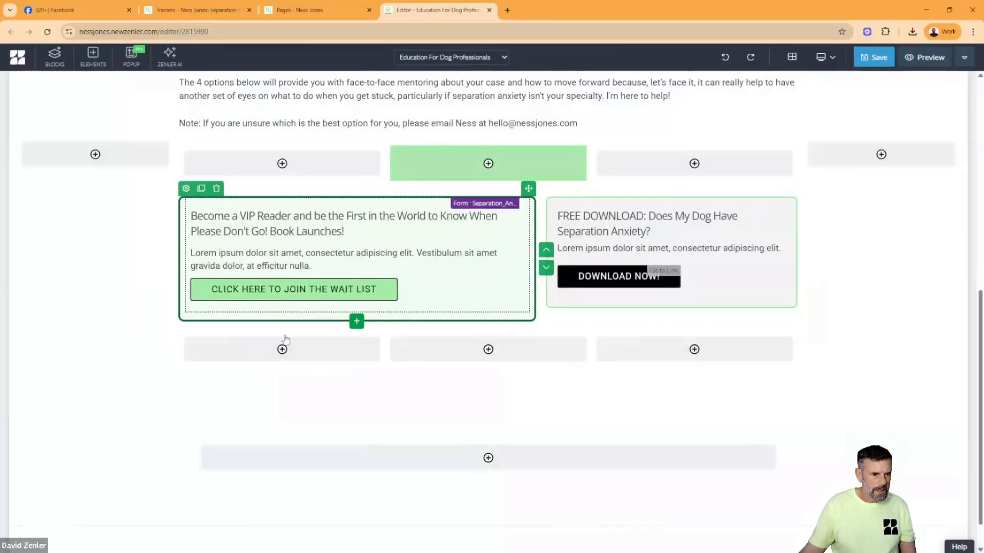
{"action": "left_click", "coordinate": [284, 352]}
{"action": "key", "text": "Escape"}
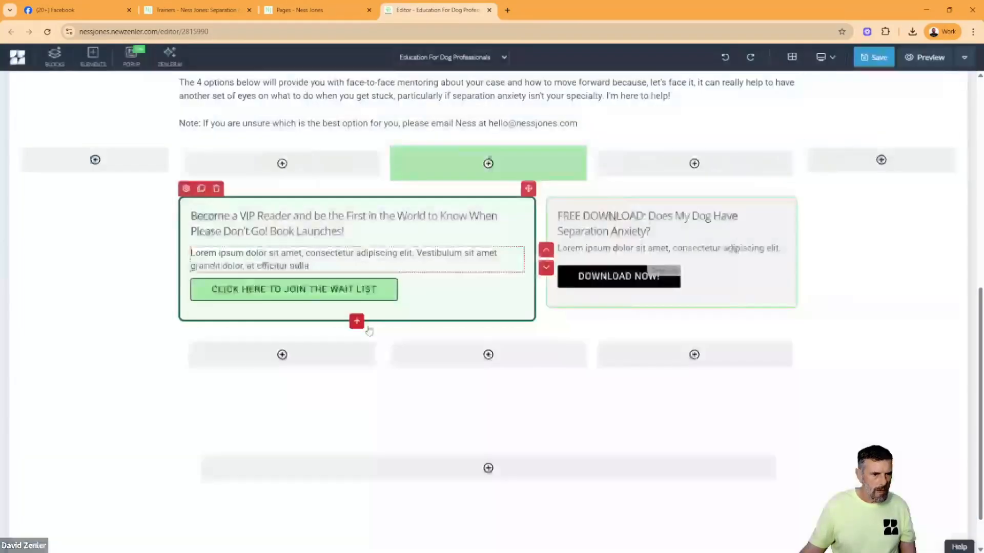
{"action": "left_click", "coordinate": [475, 361]}
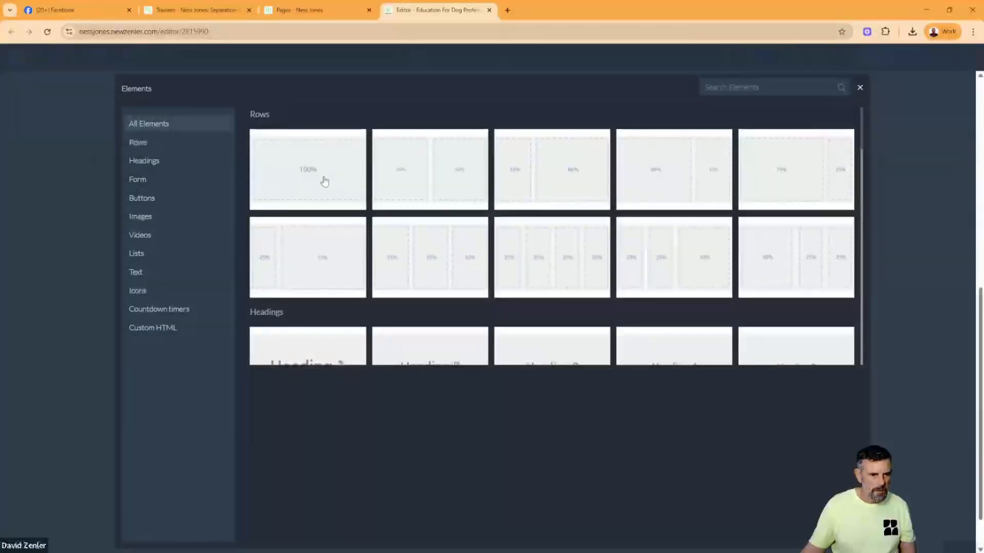
{"action": "key", "text": "Escape"}
{"action": "left_click", "coordinate": [671, 354]}
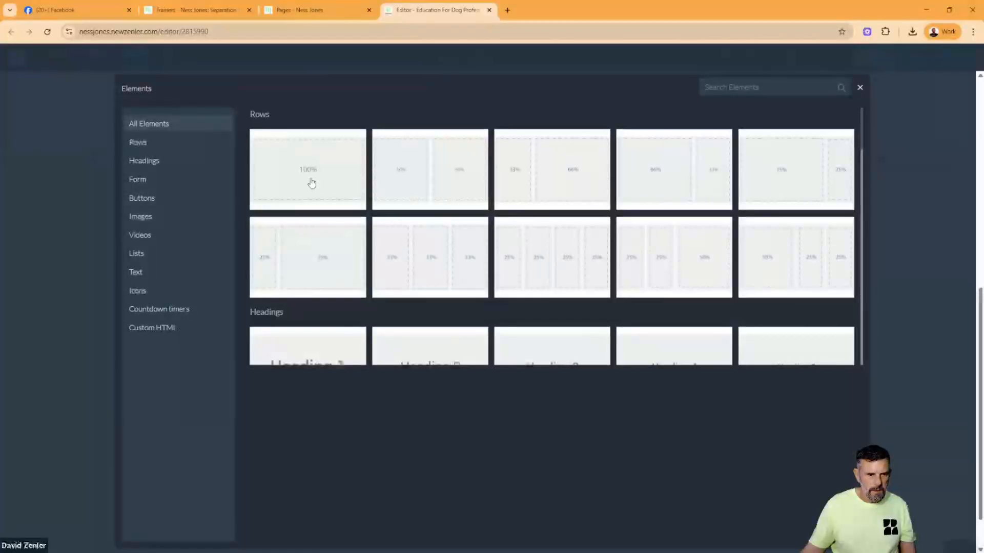
{"action": "key", "text": "Escape"}
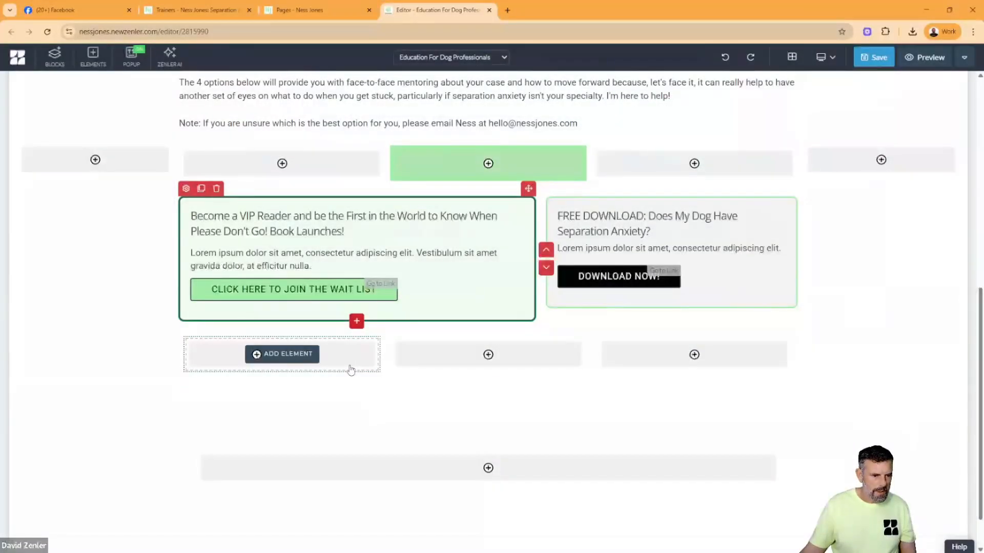
{"action": "left_click", "coordinate": [282, 354]}
{"action": "left_click", "coordinate": [858, 81]}
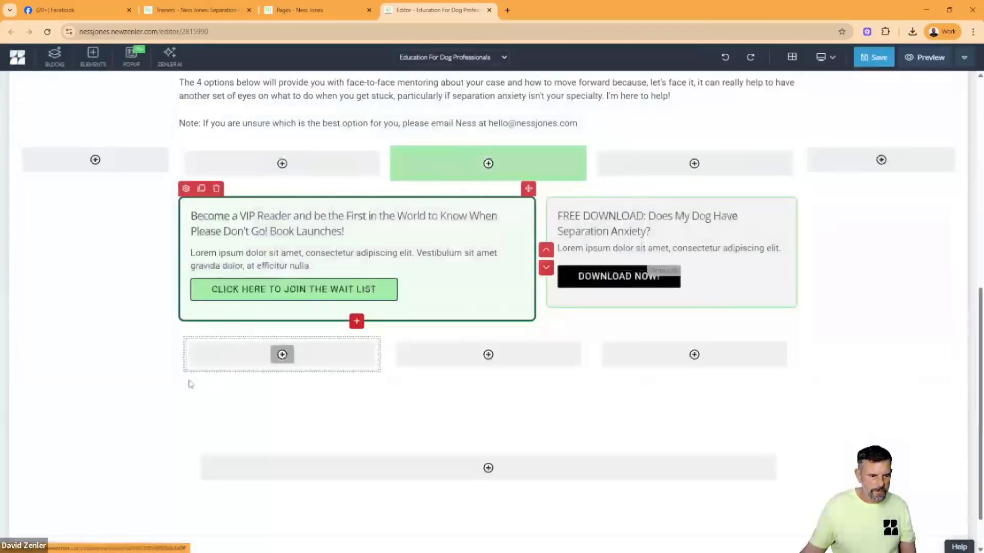
{"action": "left_click", "coordinate": [201, 355]}
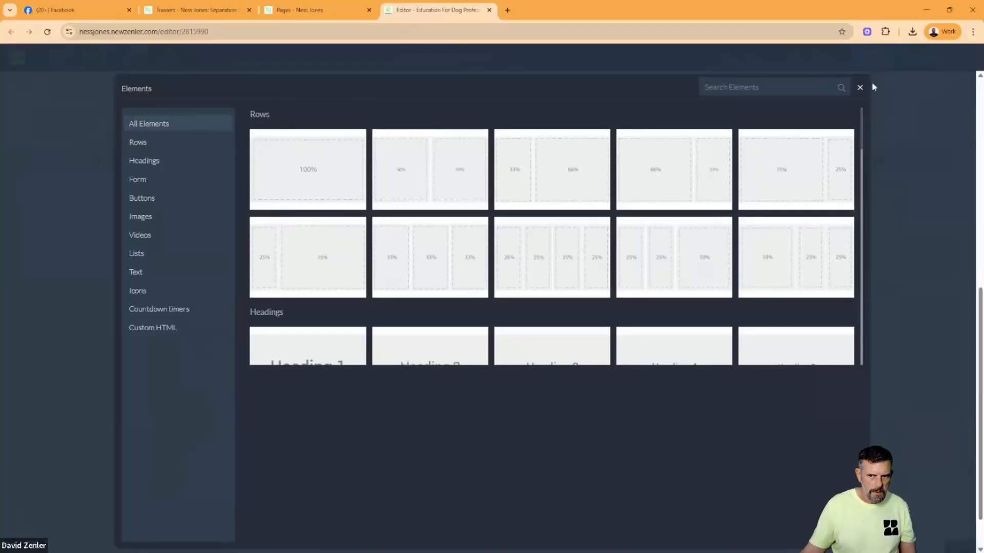
{"action": "left_click", "coordinate": [860, 87]}
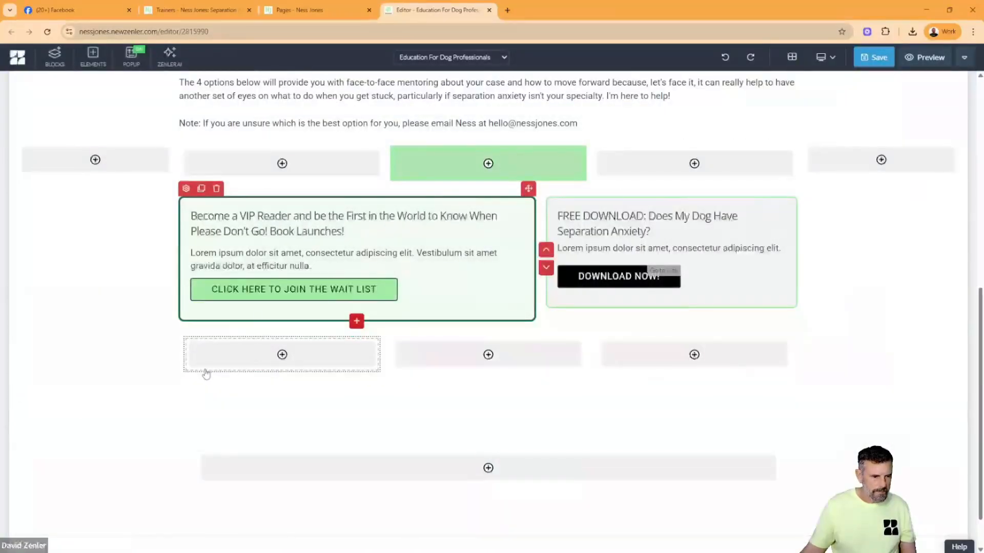
- Give the first column of the new row a solid, dark grey 2 px border with a 10 px corner
{"action": "left_click", "coordinate": [205, 371]}
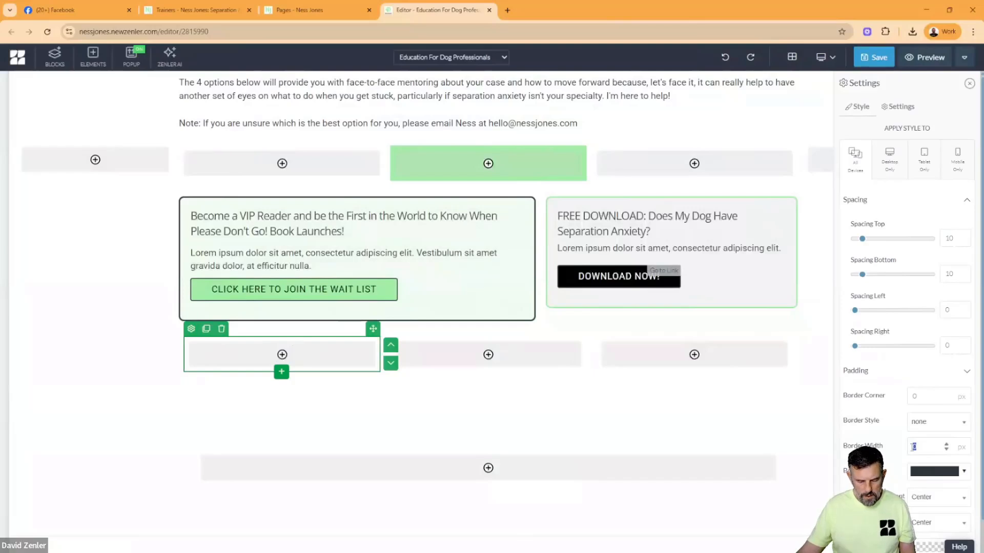
{"action": "left_click", "coordinate": [933, 430]}
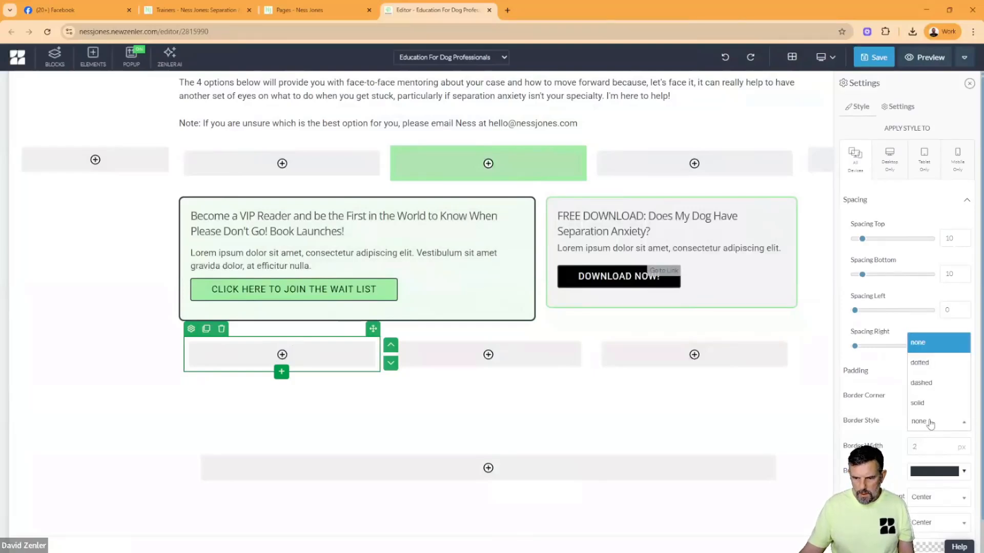
{"action": "left_click", "coordinate": [920, 403]}
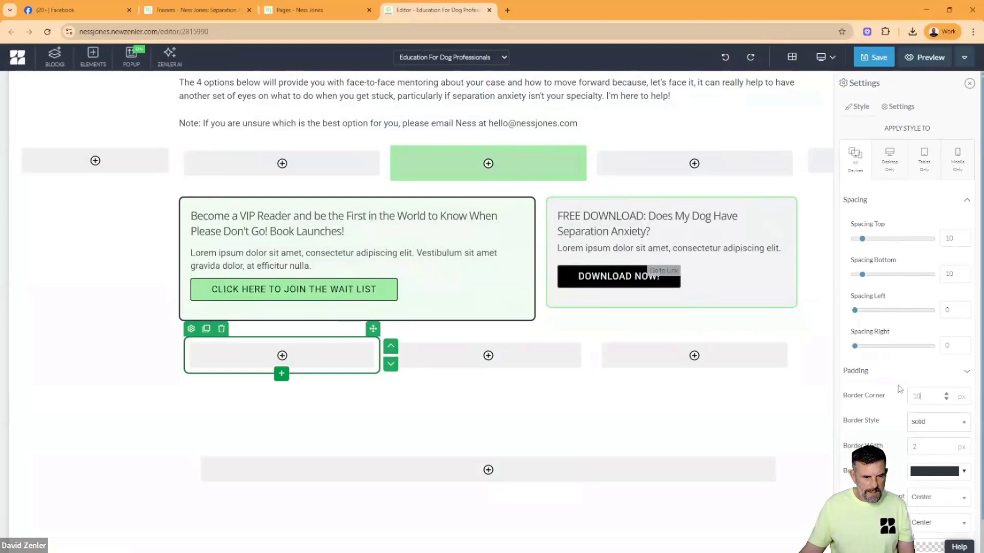
{"action": "left_click", "coordinate": [934, 471]}
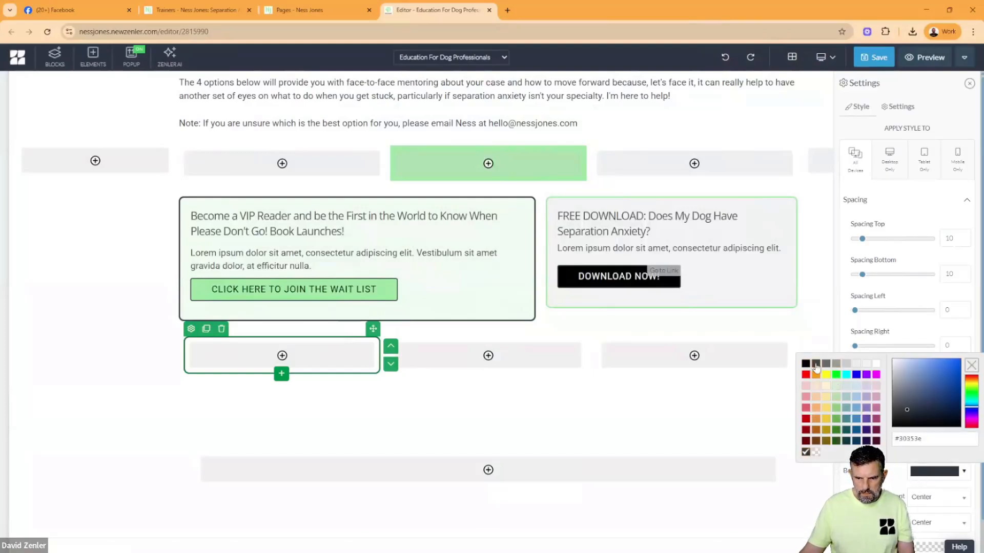
{"action": "left_click", "coordinate": [806, 364]}
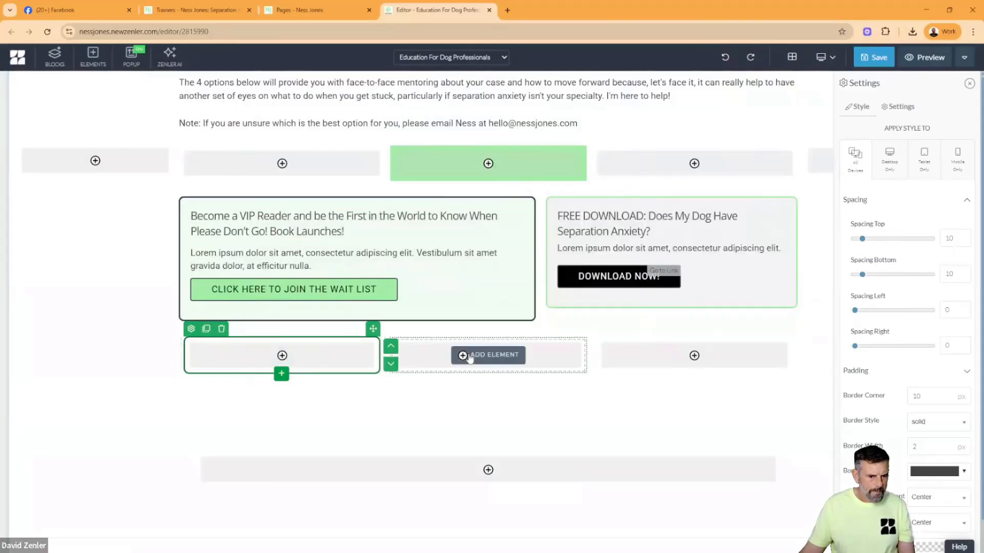
- Give the middle column of the new row a solid 2 px border with a 10 px corner
{"action": "left_click", "coordinate": [457, 375]}
{"action": "left_click", "coordinate": [398, 330]}
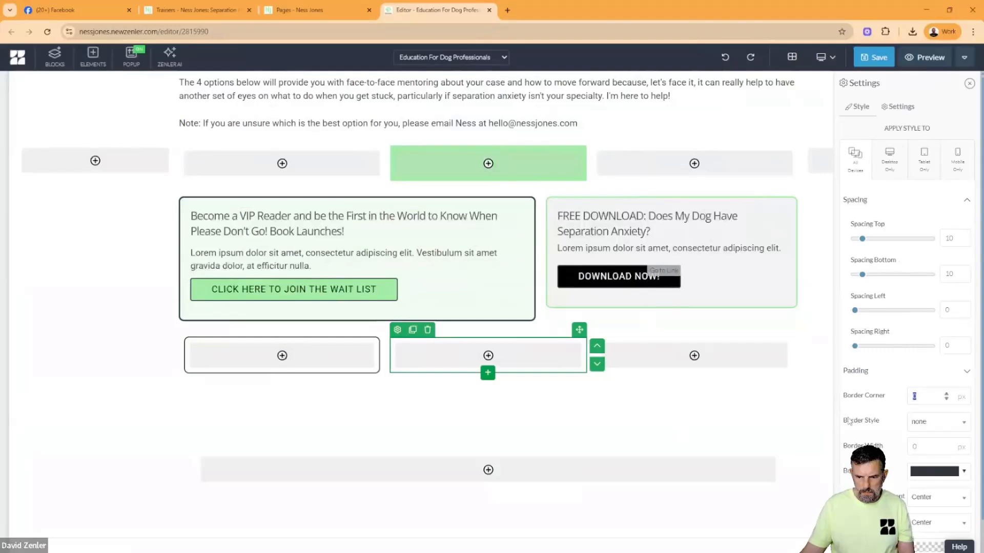
{"action": "left_click", "coordinate": [925, 432]}
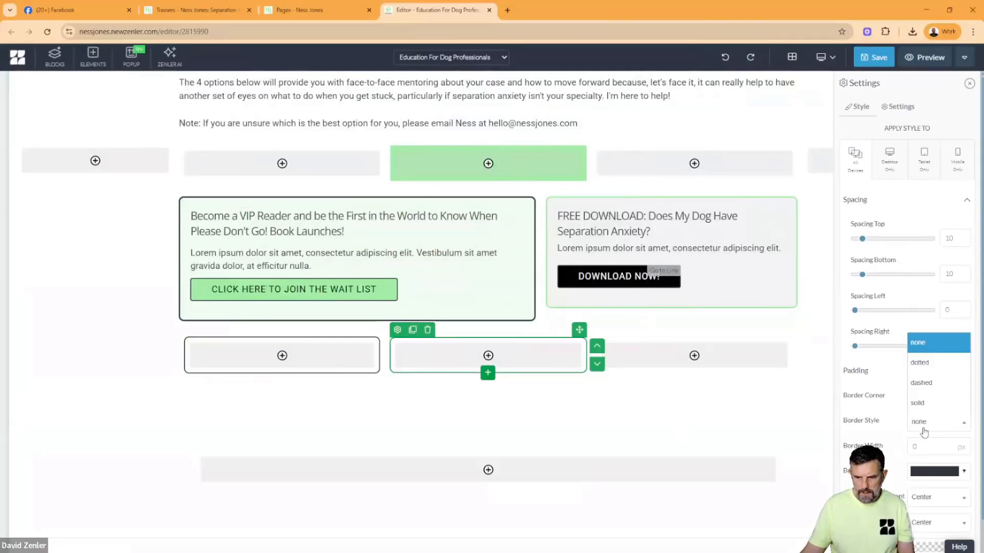
{"action": "left_click", "coordinate": [917, 402]}
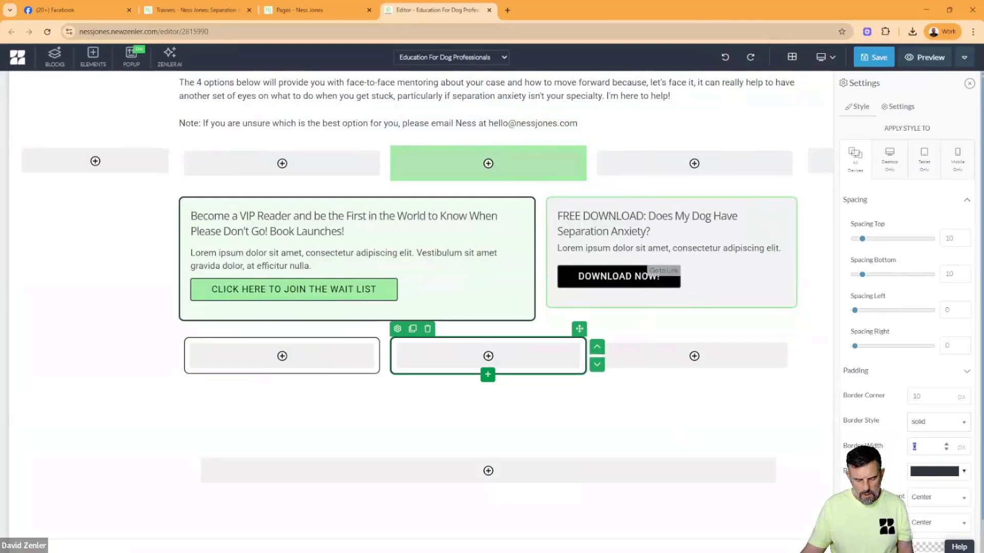
{"action": "type", "text": "2"}
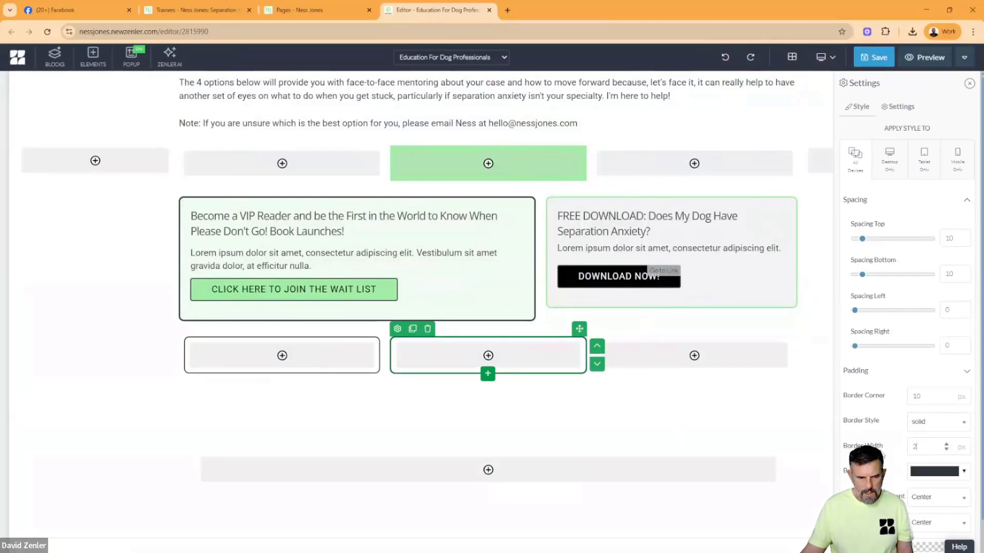
- Give the third column of the new row a solid 2 px border with a 10 px corner
{"action": "left_click", "coordinate": [619, 376]}
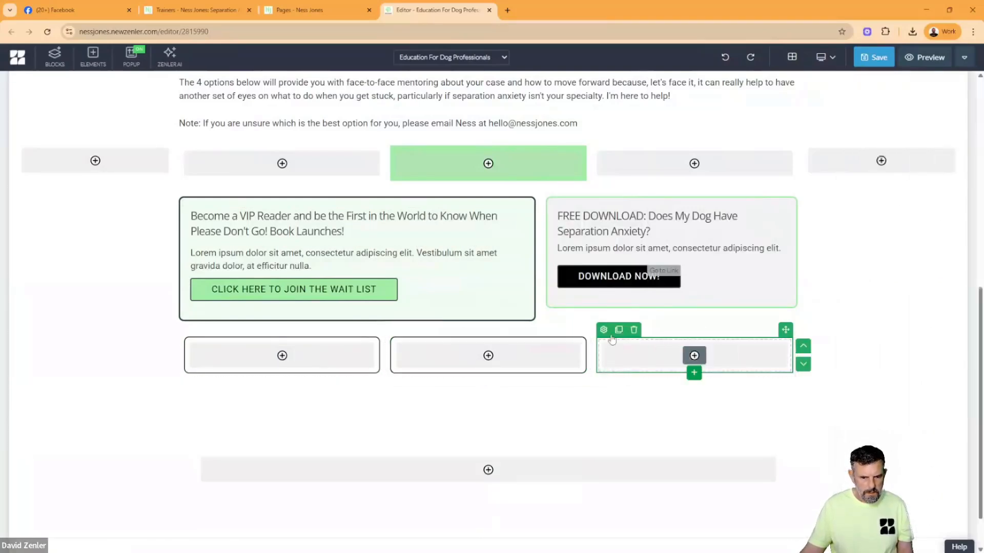
{"action": "left_click", "coordinate": [603, 329]}
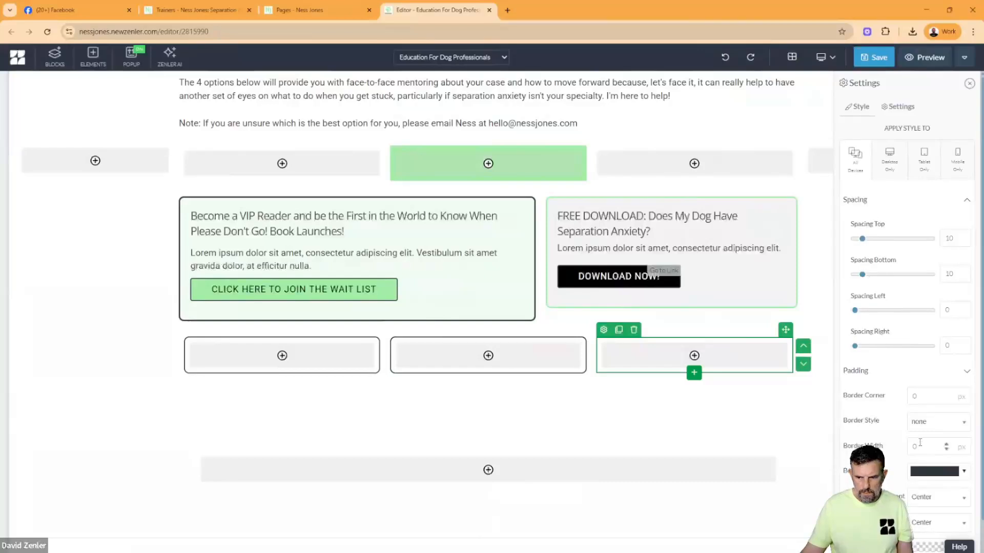
{"action": "left_click", "coordinate": [921, 426]}
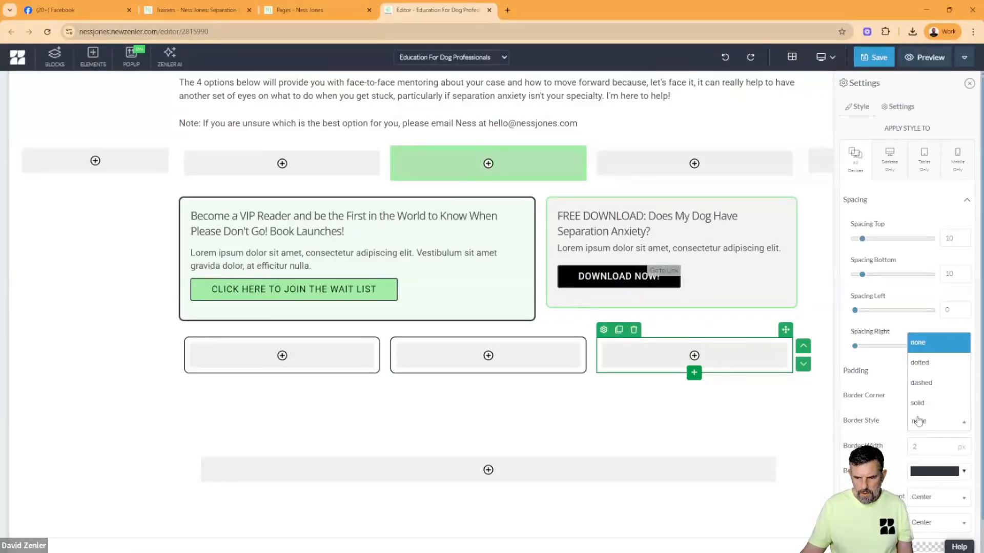
{"action": "left_click", "coordinate": [917, 403]}
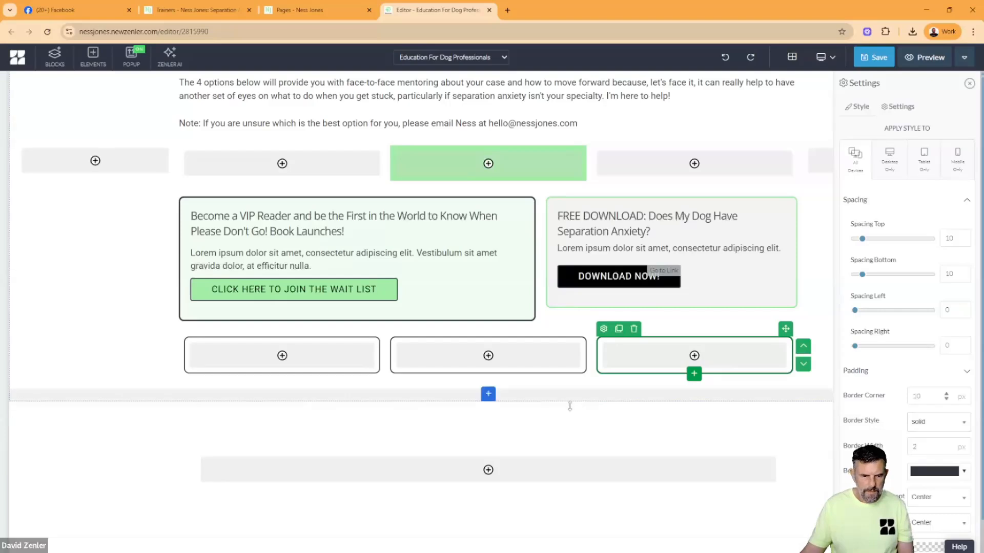
{"action": "left_click", "coordinate": [523, 406]}
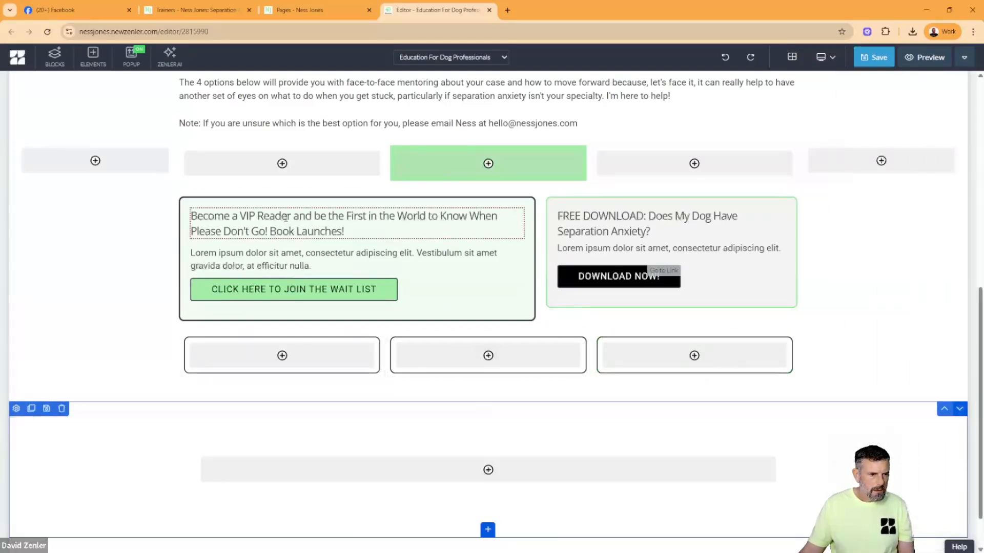
- Move the VIP Reader heading, its placeholder text and the wait list button into the first bordered column
{"action": "left_click", "coordinate": [281, 223]}
{"action": "left_click_drag", "start_coordinate": [515, 200], "coordinate": [310, 349]}
{"action": "left_click", "coordinate": [286, 226]}
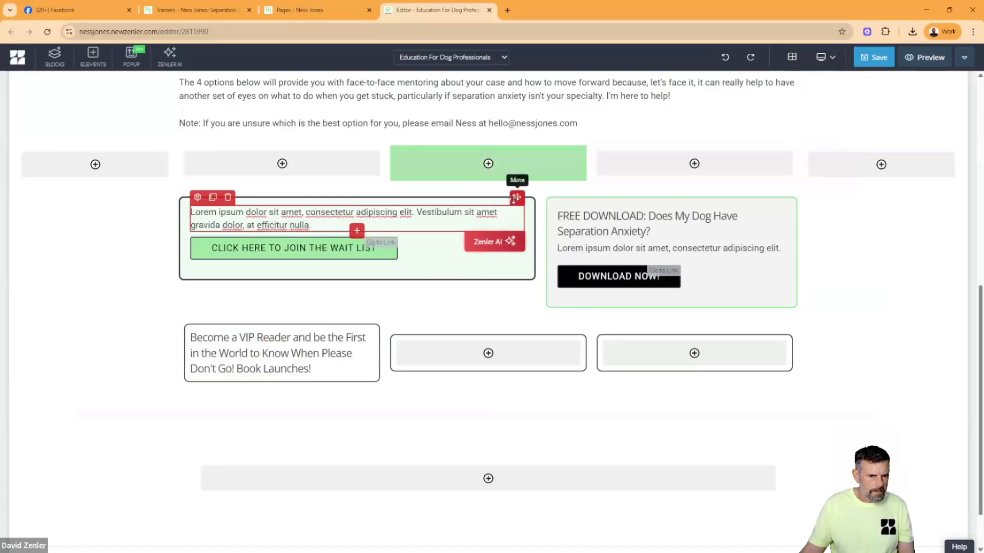
{"action": "left_click_drag", "start_coordinate": [517, 198], "coordinate": [293, 379]}
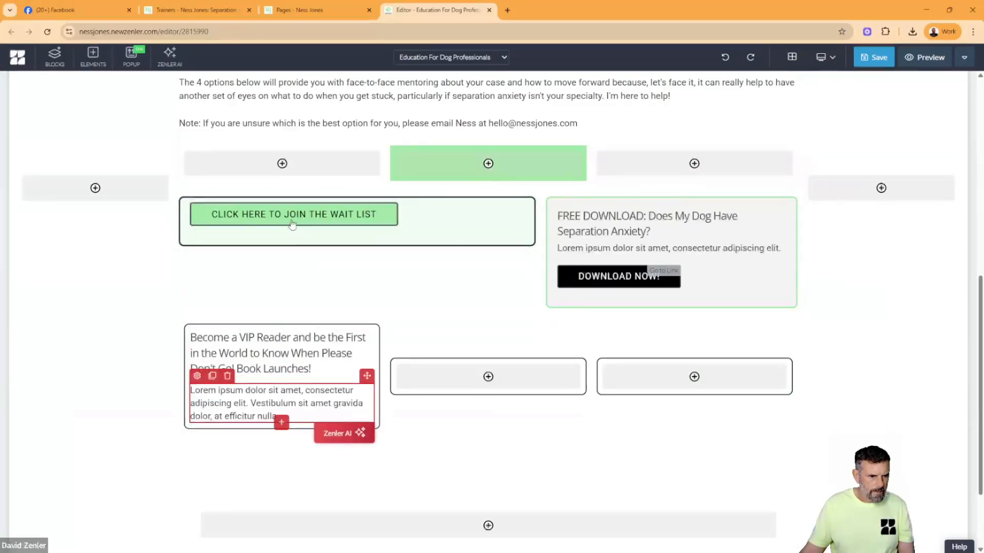
{"action": "left_click", "coordinate": [307, 215]}
{"action": "left_click_drag", "start_coordinate": [388, 195], "coordinate": [273, 425]}
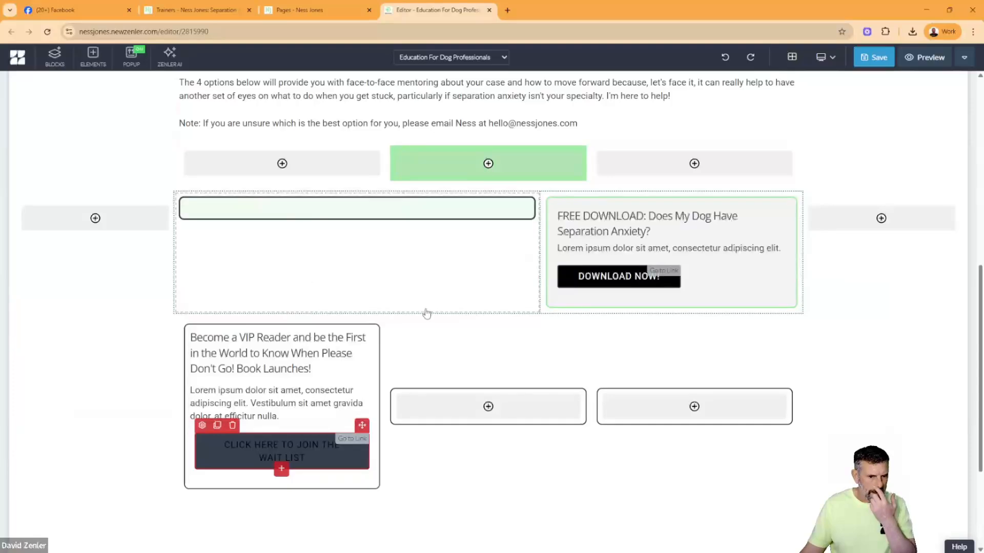
- Delete the row holding the emptied VIP Reader box and the Free Download box
{"action": "left_click", "coordinate": [427, 313]}
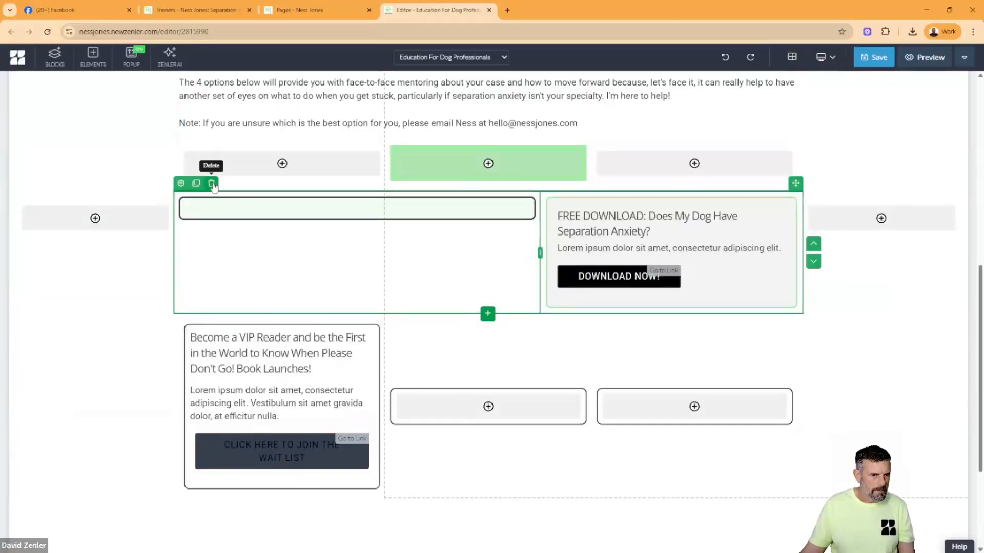
{"action": "left_click", "coordinate": [211, 184]}
{"action": "left_click", "coordinate": [511, 168]}
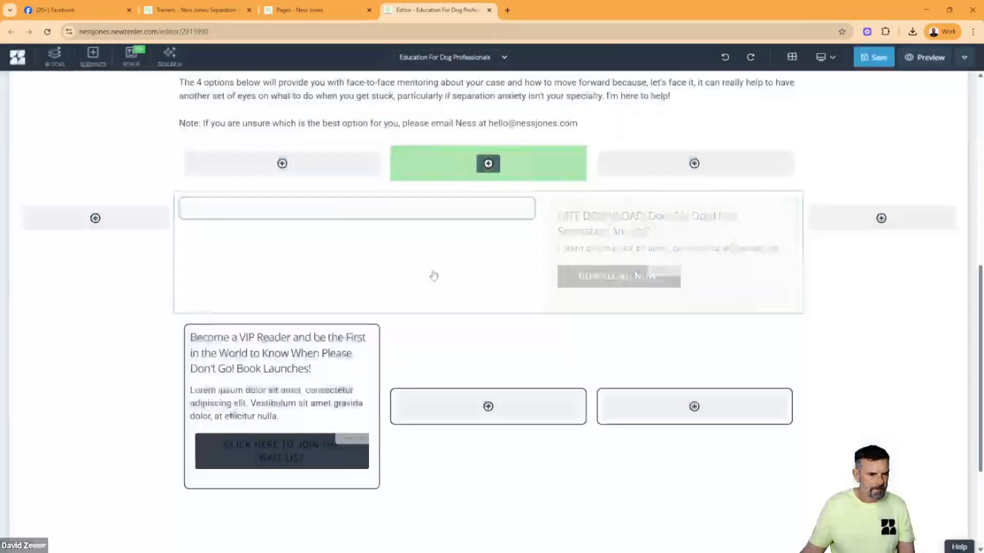
{"action": "left_click", "coordinate": [207, 332]}
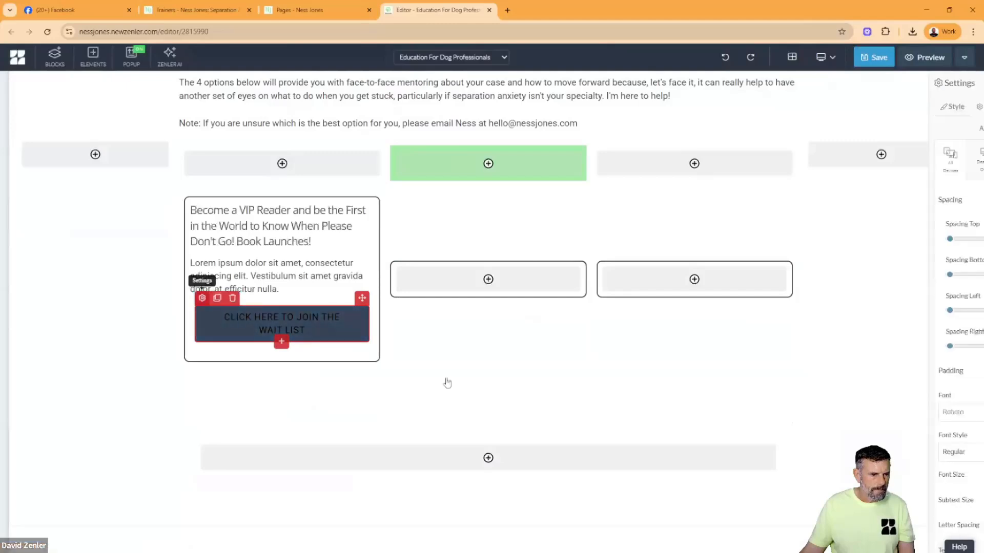
{"action": "scroll", "coordinate": [906, 307], "scroll_direction": "down", "scroll_amount": 4}
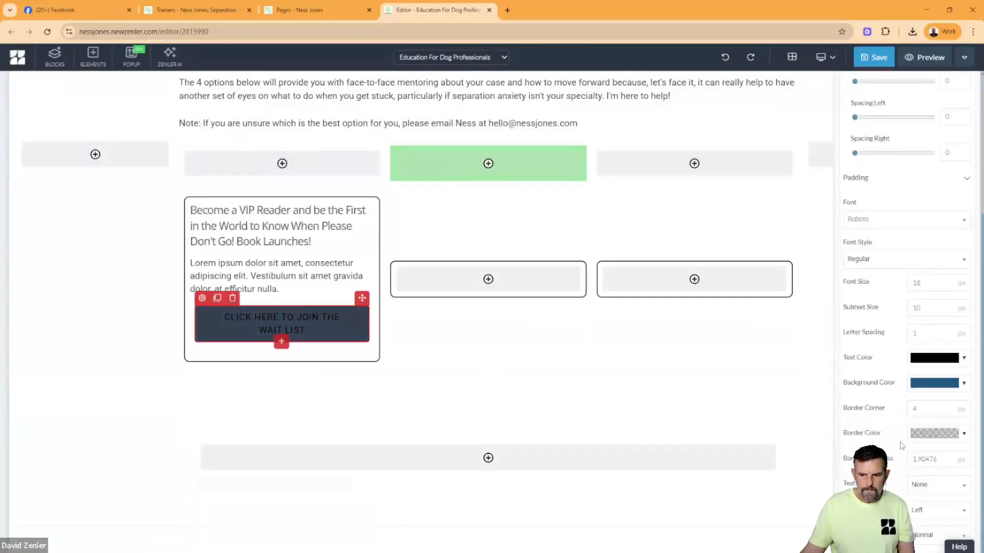
{"action": "left_click", "coordinate": [921, 361]}
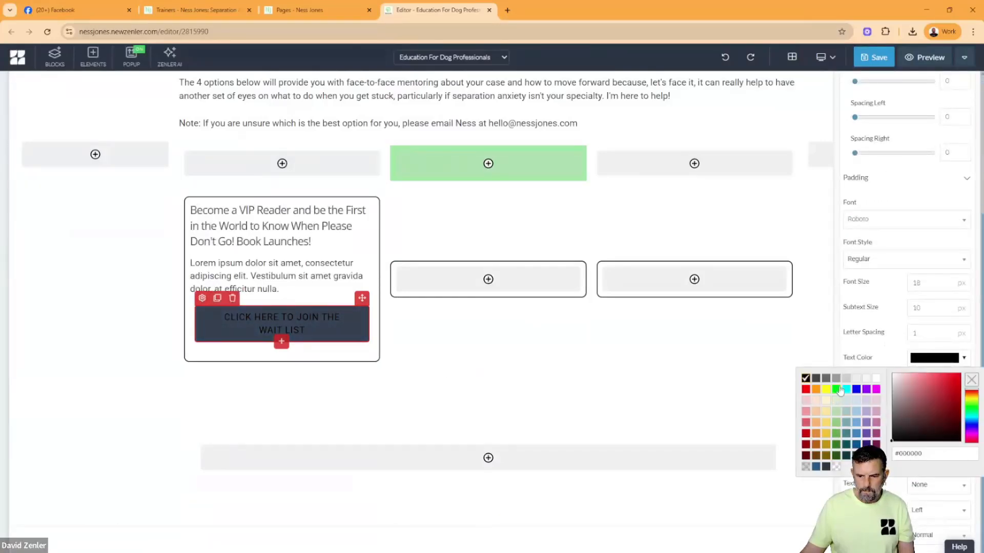
- Match the wait list button's background colour to the light green of the empty middle column above it
{"action": "left_click", "coordinate": [409, 176]}
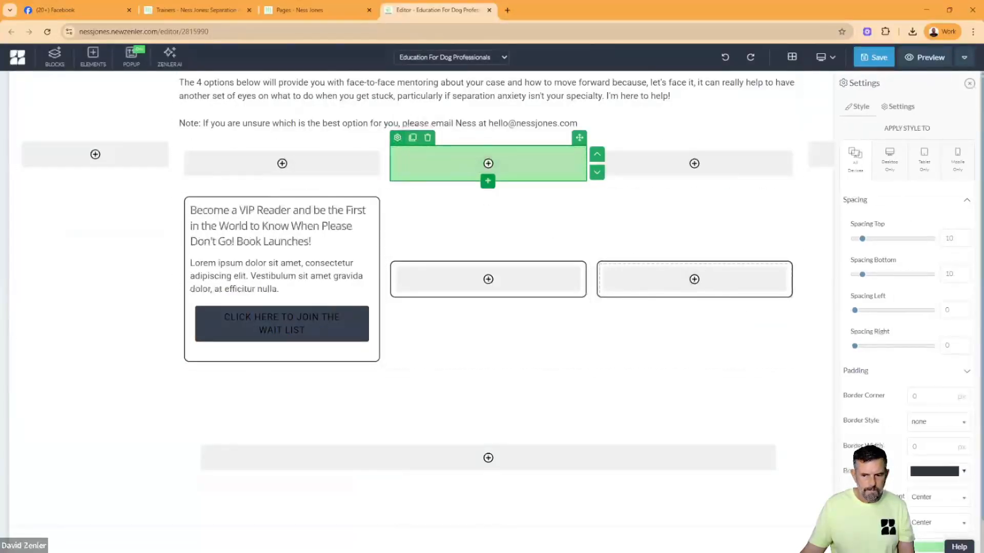
{"action": "left_click", "coordinate": [917, 547]}
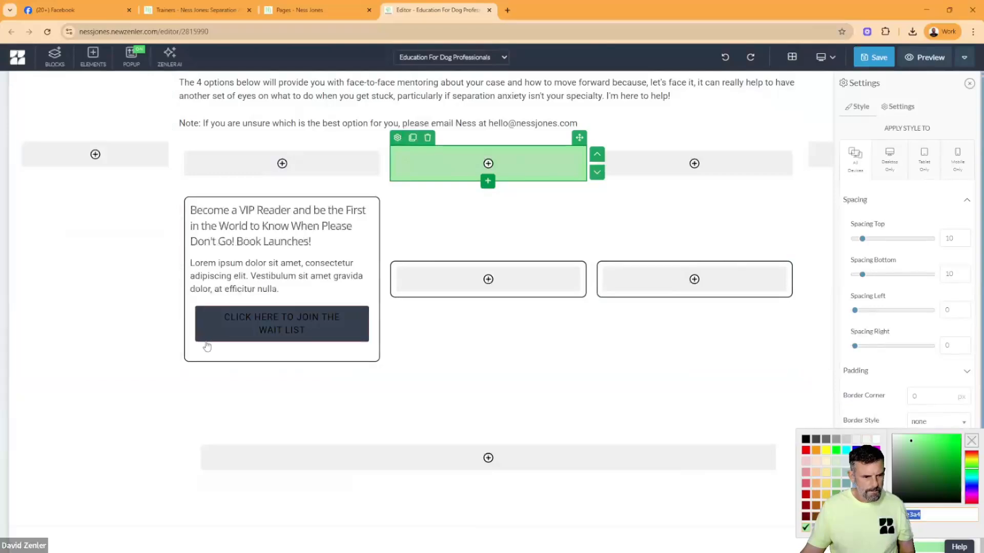
{"action": "left_click", "coordinate": [202, 322]}
{"action": "left_click", "coordinate": [202, 299]}
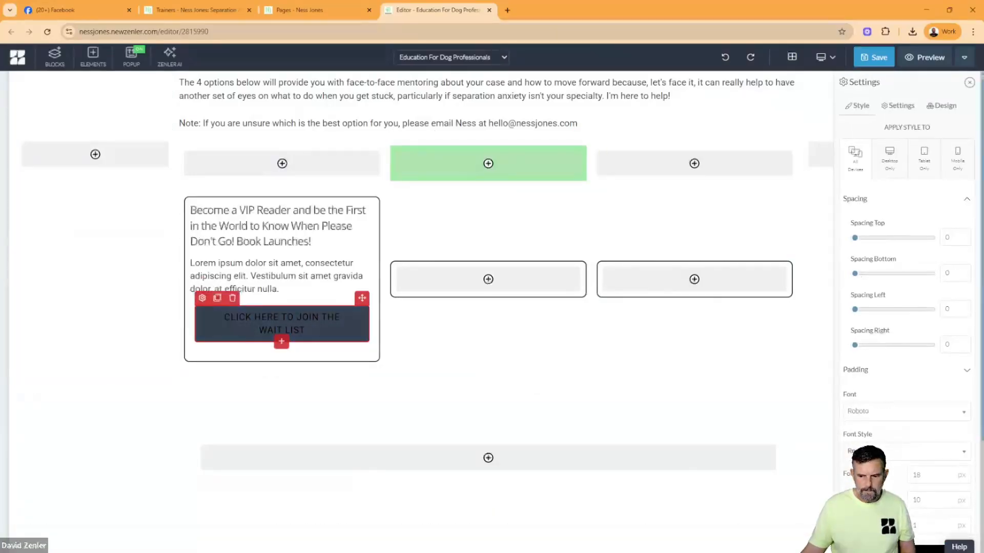
{"action": "scroll", "coordinate": [914, 406], "scroll_direction": "down", "scroll_amount": 4}
{"action": "left_click", "coordinate": [919, 387]}
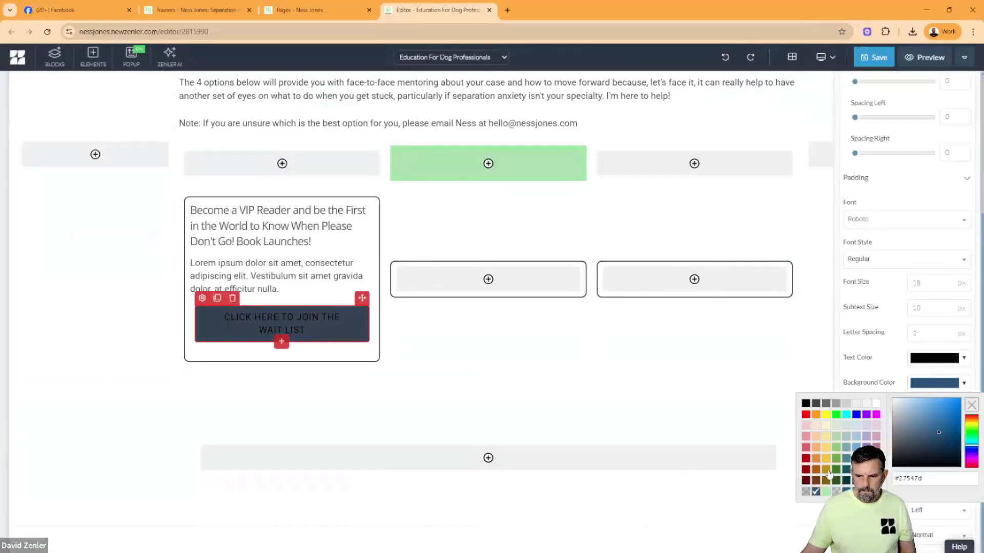
{"action": "left_click", "coordinate": [826, 492]}
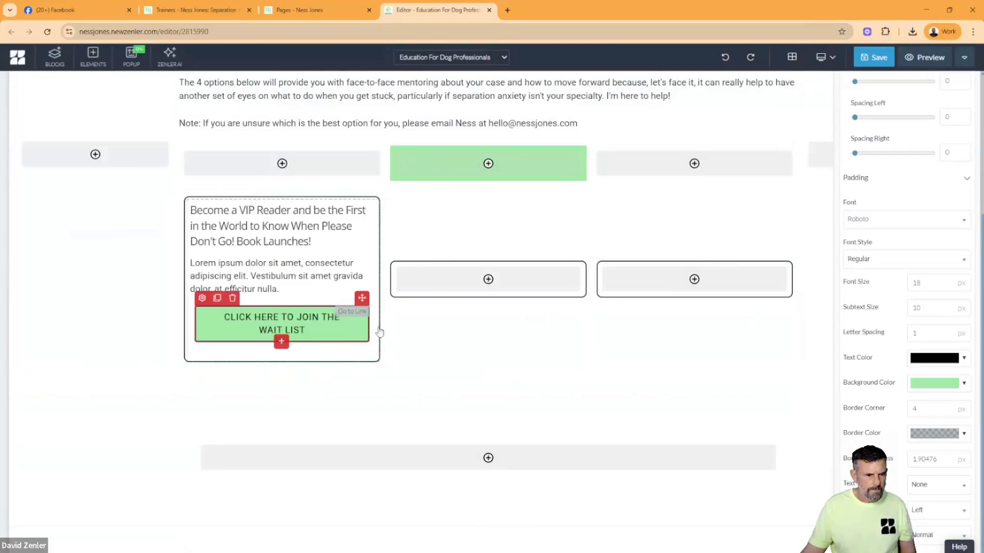
- Check the button wording on the live Trainers page and change the wait list button's text to "BOOK NOW"
{"action": "left_click", "coordinate": [198, 10]}
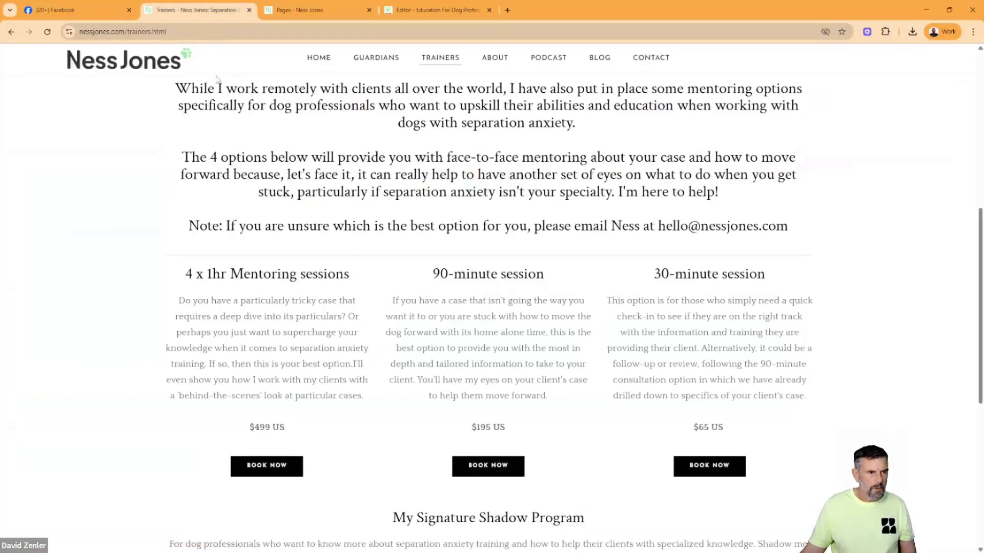
{"action": "left_click", "coordinate": [299, 10]}
{"action": "left_click", "coordinate": [436, 11]}
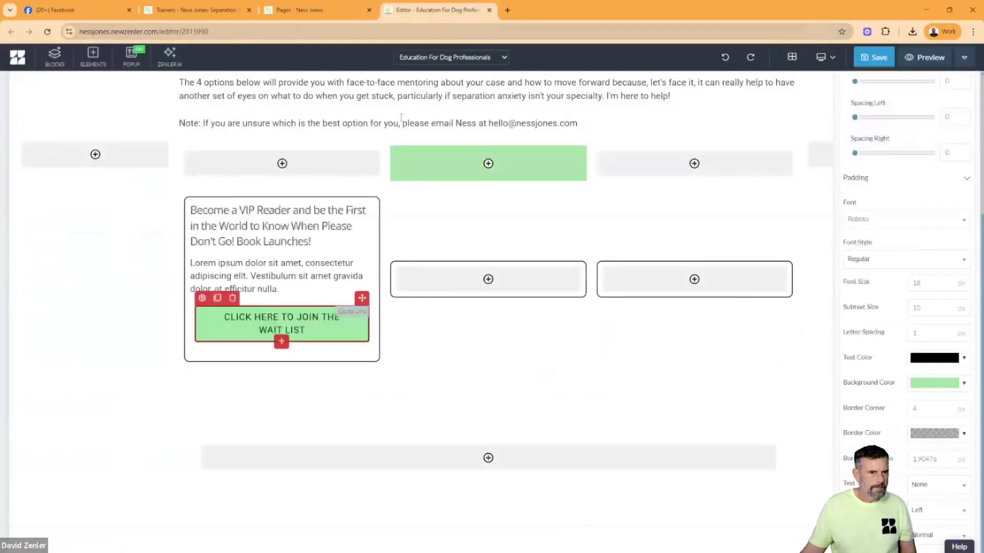
{"action": "left_click", "coordinate": [202, 297]}
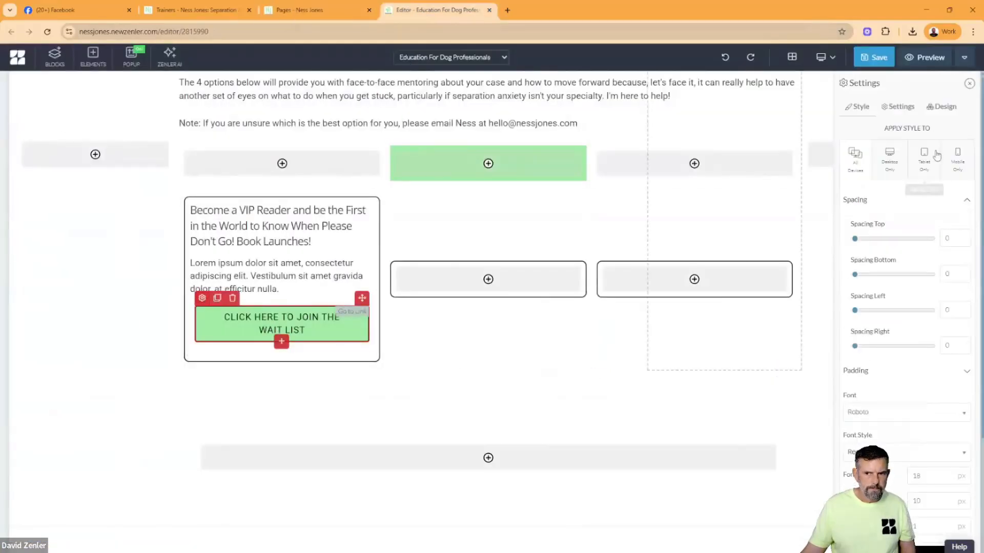
{"action": "left_click", "coordinate": [902, 108]}
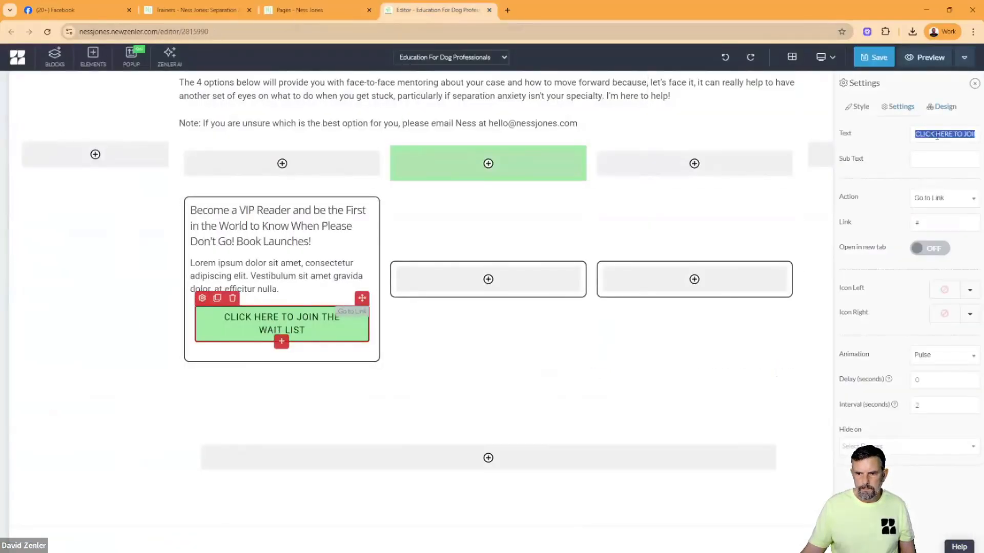
{"action": "type", "text": "BOOK"}
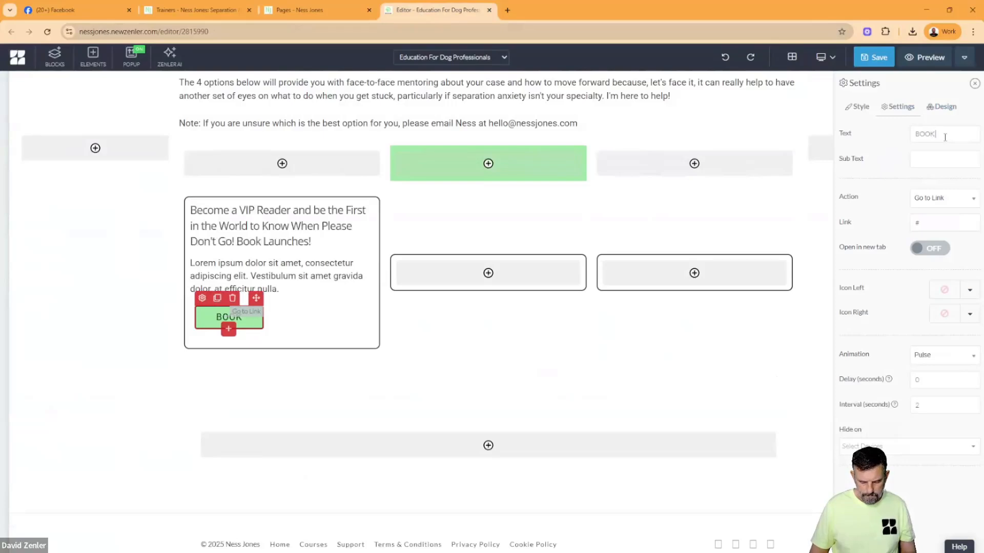
{"action": "type", "text": " NOW"}
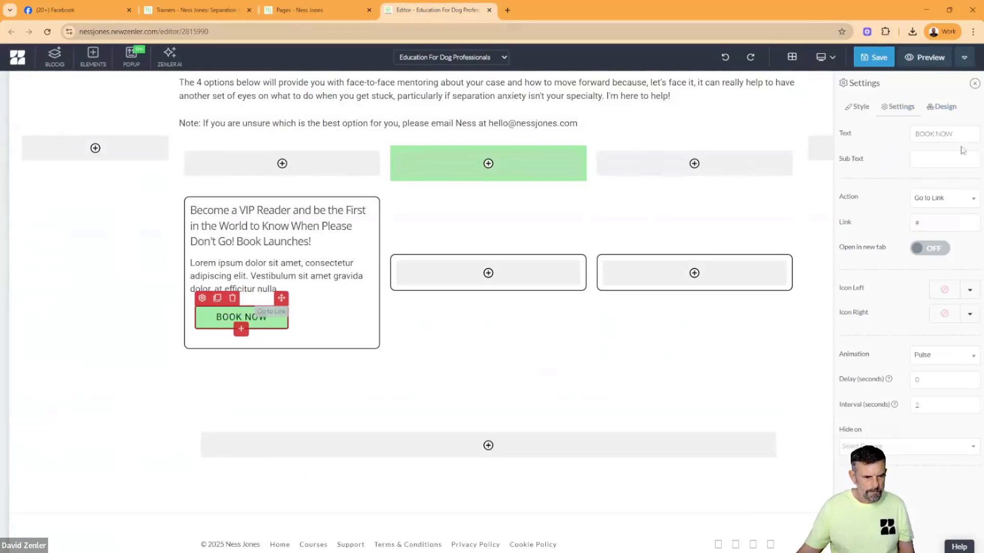
- Give the BOOK NOW button a dark border colour and centre it in its column
{"action": "left_click", "coordinate": [865, 107]}
{"action": "scroll", "coordinate": [907, 358], "scroll_direction": "down", "scroll_amount": 4}
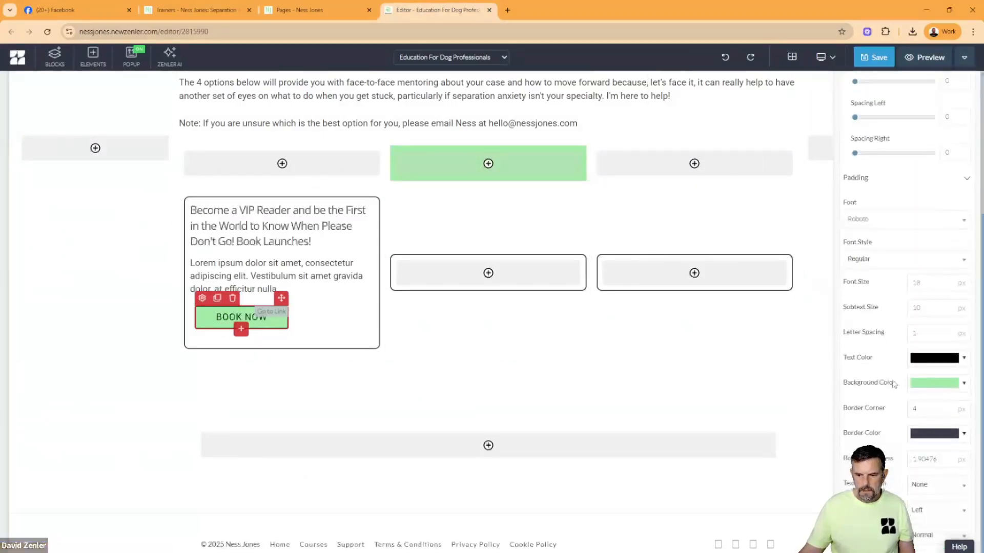
{"action": "left_click", "coordinate": [918, 511]}
{"action": "left_click", "coordinate": [923, 470]}
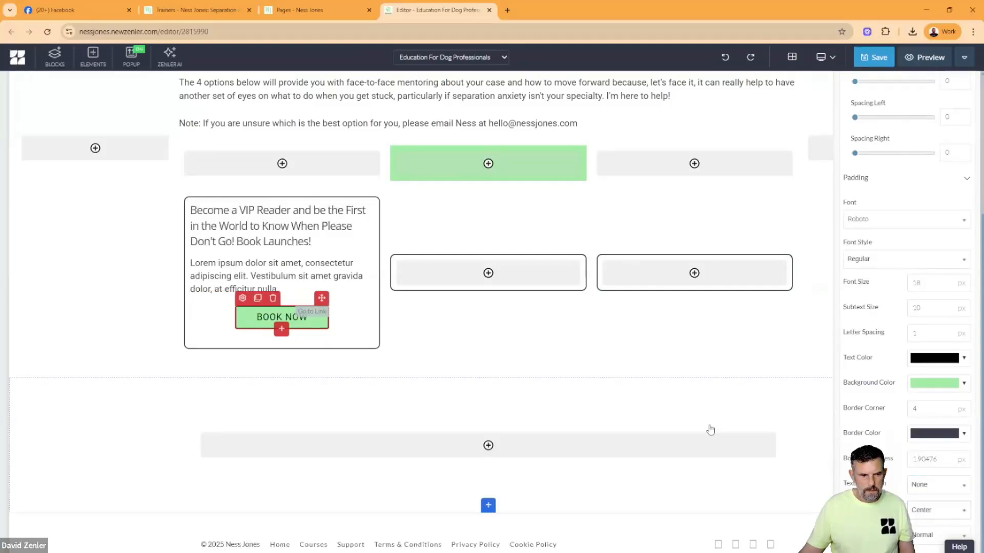
- Centre-align the placeholder paragraph and the VIP Reader heading in the first bordered column
{"action": "left_click", "coordinate": [270, 286]}
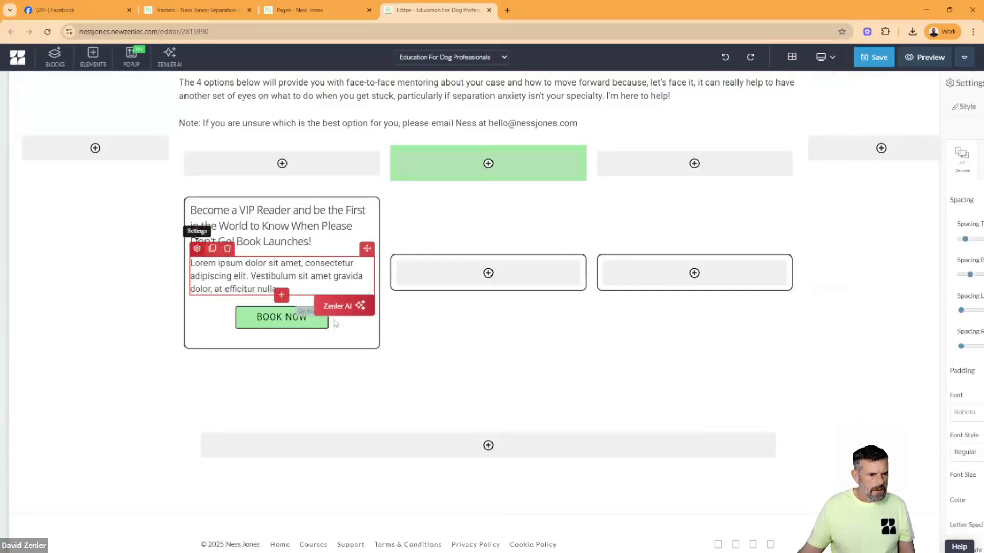
{"action": "scroll", "coordinate": [906, 308], "scroll_direction": "down", "scroll_amount": 3}
{"action": "left_click", "coordinate": [927, 538]}
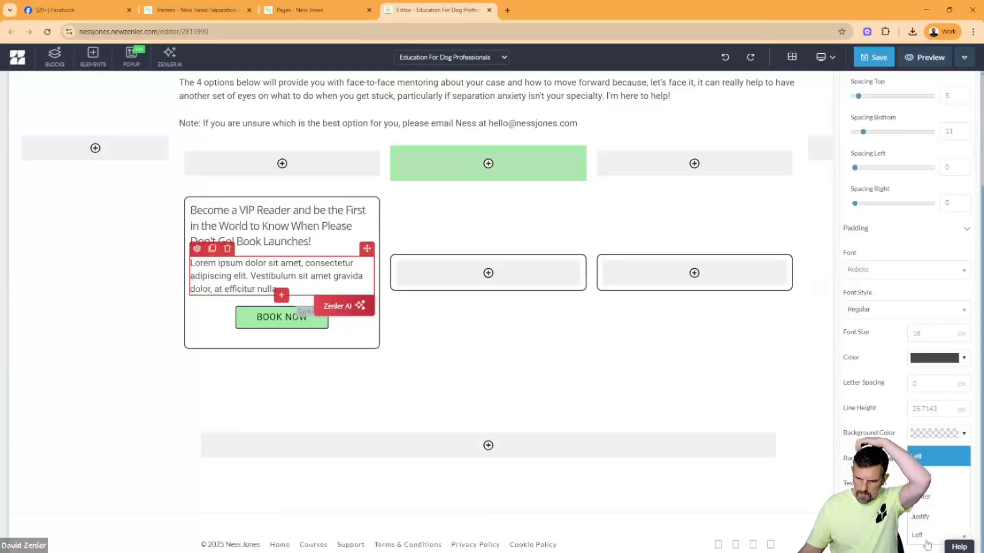
{"action": "left_click", "coordinate": [922, 496]}
{"action": "left_click", "coordinate": [201, 203]}
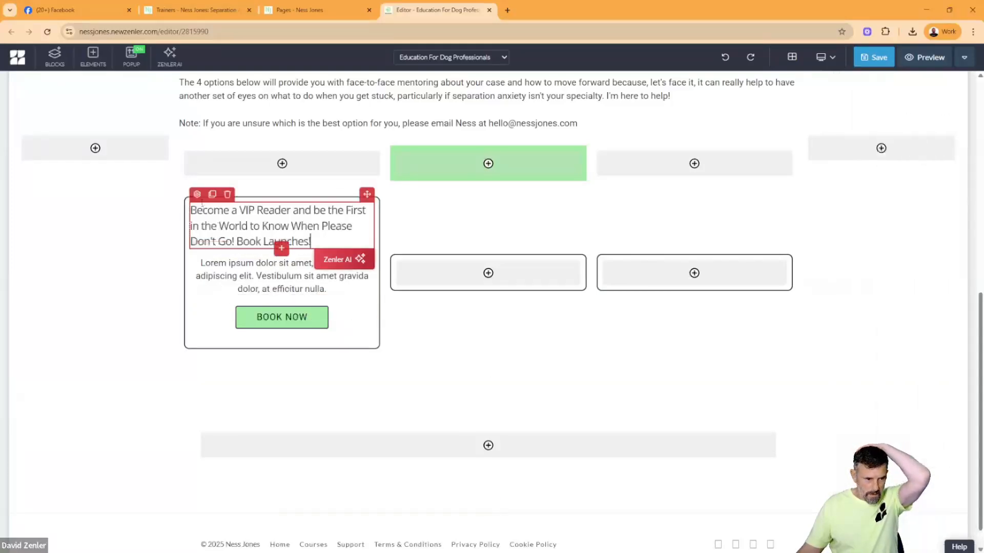
{"action": "left_click", "coordinate": [196, 194]}
{"action": "scroll", "coordinate": [906, 308], "scroll_direction": "down", "scroll_amount": 3}
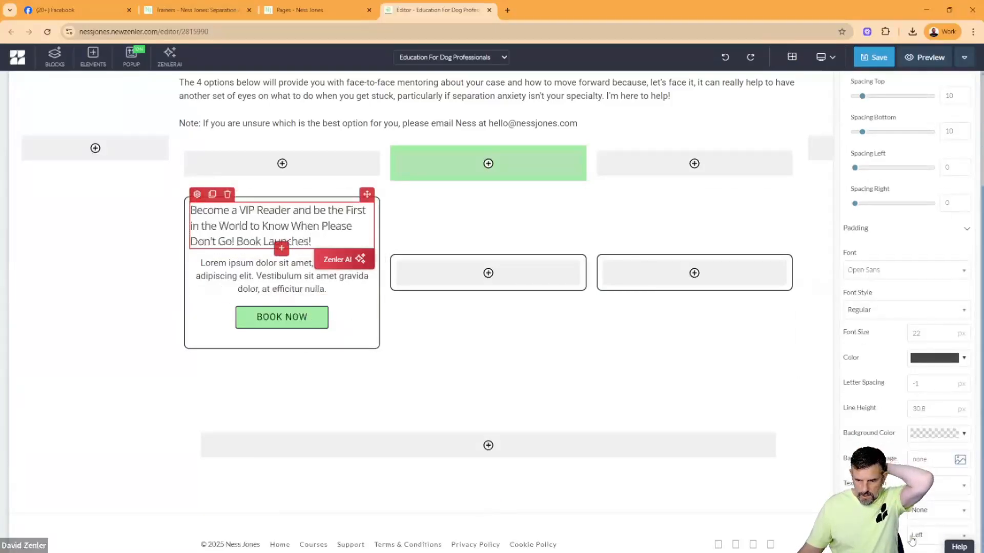
{"action": "left_click", "coordinate": [929, 542]}
{"action": "left_click", "coordinate": [922, 496]}
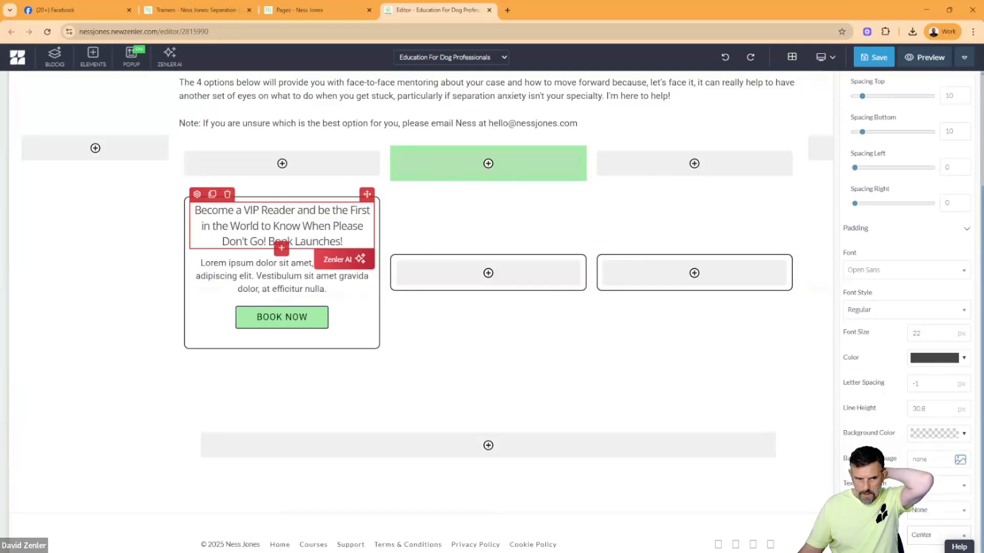
- Clone the VIP Reader heading, place the copy between the placeholder paragraph and the button, and replace its text with "$23"
{"action": "left_click", "coordinate": [212, 197]}
{"action": "mouse_move", "coordinate": [366, 194]}
{"action": "left_mouse_down"}
{"action": "mouse_move", "coordinate": [307, 308]}
{"action": "mouse_move", "coordinate": [301, 367]}
{"action": "mouse_move", "coordinate": [287, 361]}
{"action": "left_mouse_up"}
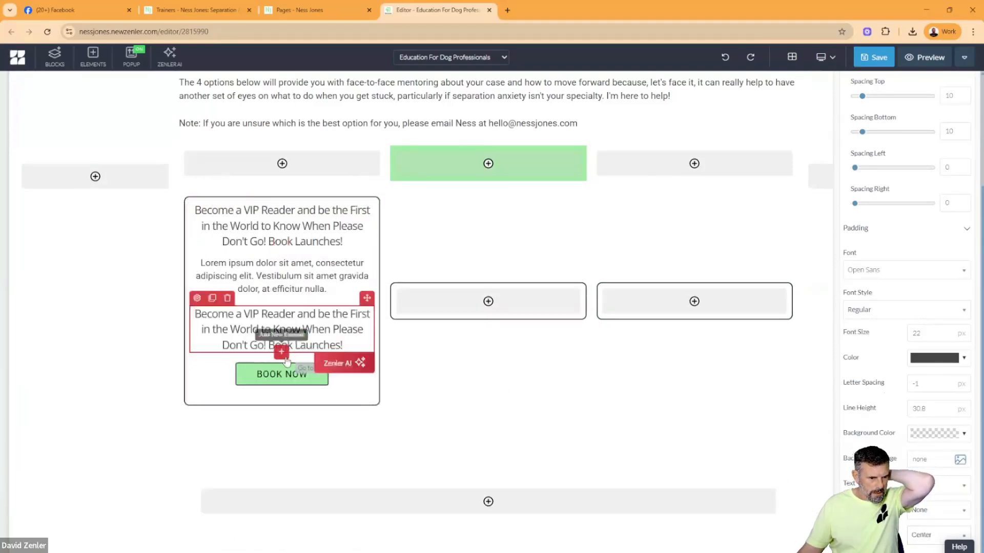
{"action": "triple_click", "coordinate": [313, 345]}
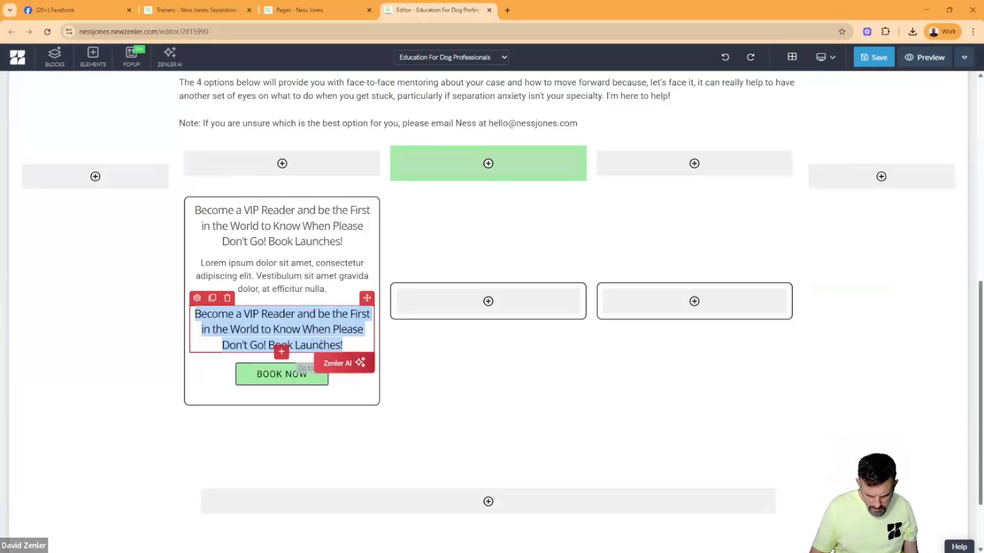
{"action": "key", "text": "BackSpace"}
{"action": "type", "text": "$23"}
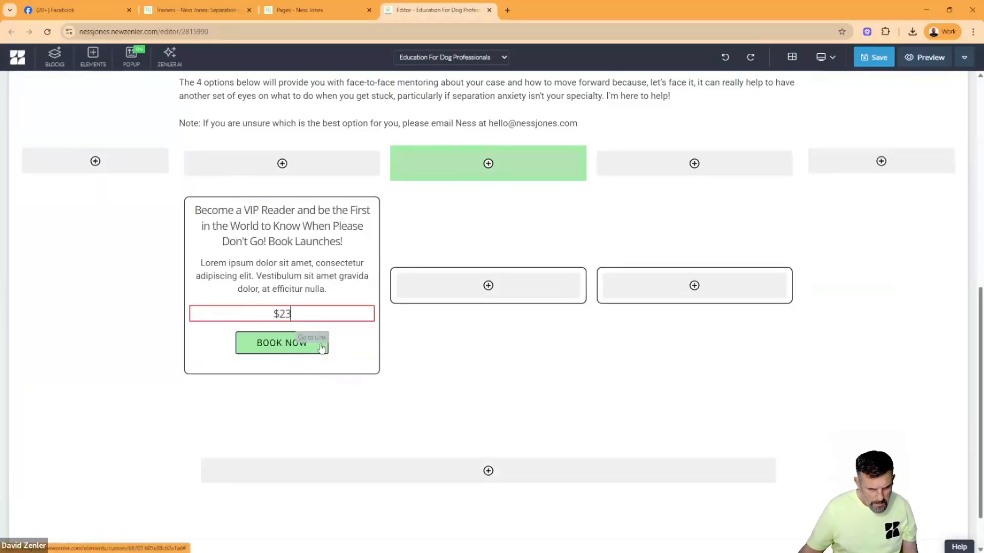
- Set the $23 price text to Extra Bold with a font size of 45 px
{"action": "left_click", "coordinate": [197, 298]}
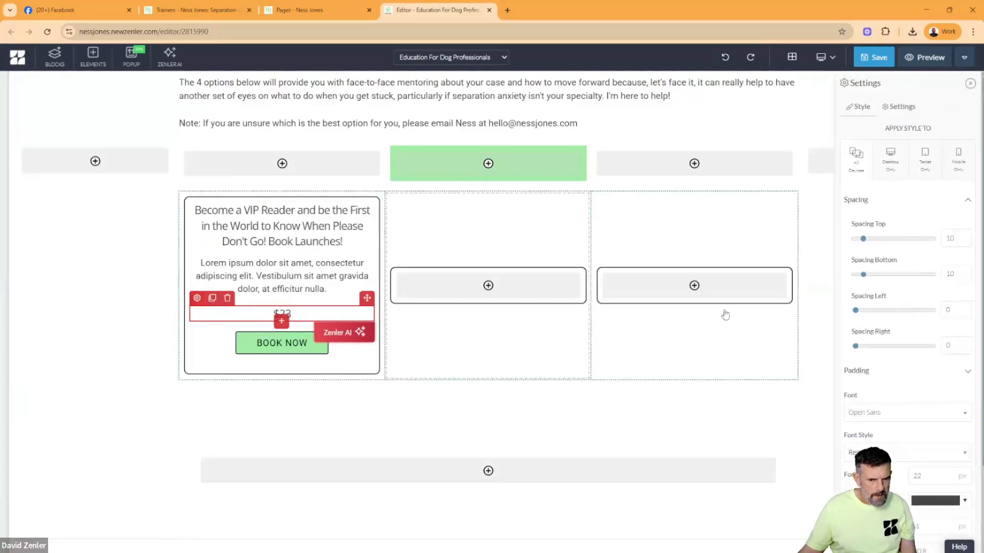
{"action": "left_click", "coordinate": [907, 452]}
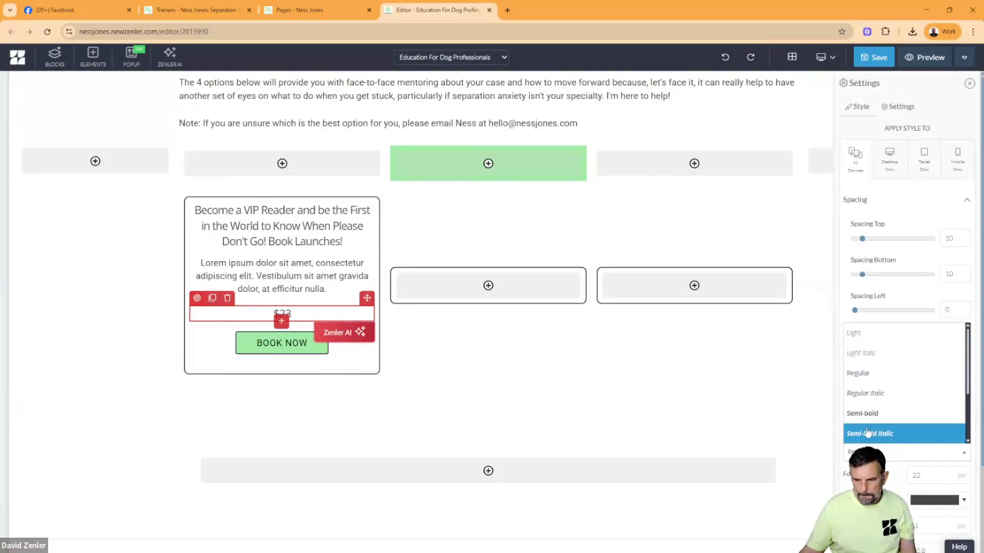
{"action": "scroll", "coordinate": [866, 409], "scroll_direction": "down", "scroll_amount": 3}
{"action": "scroll", "coordinate": [861, 409], "scroll_direction": "down", "scroll_amount": 1}
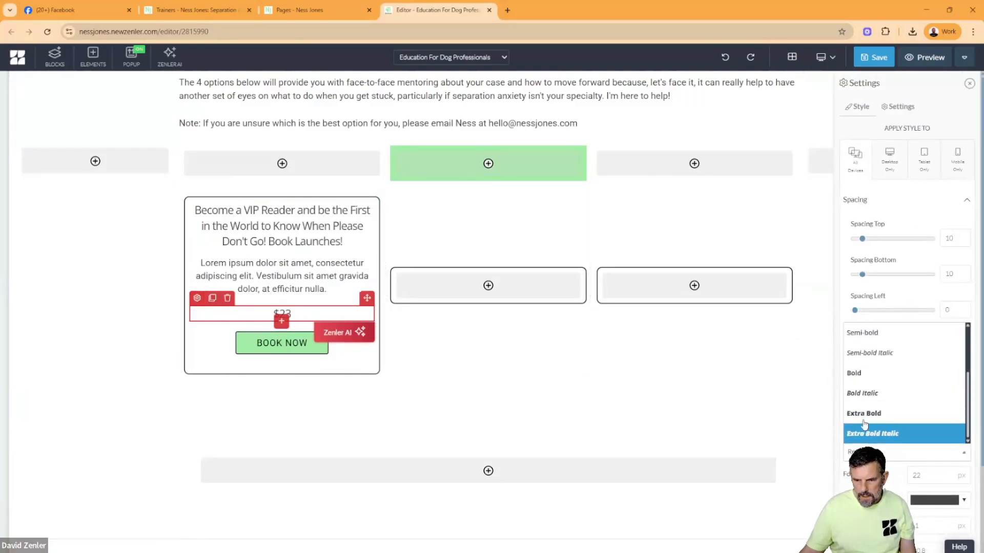
{"action": "left_click", "coordinate": [864, 414]}
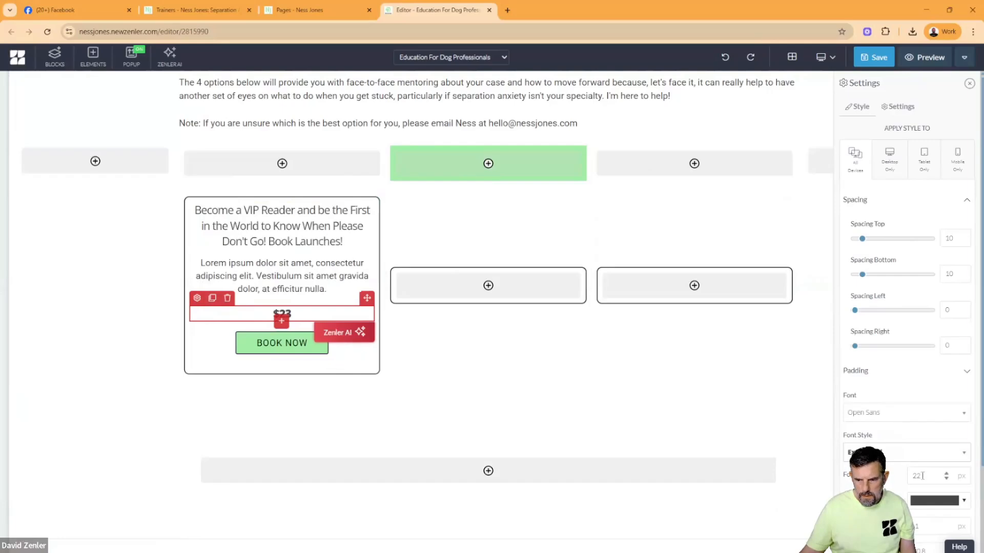
{"action": "type", "text": "45"}
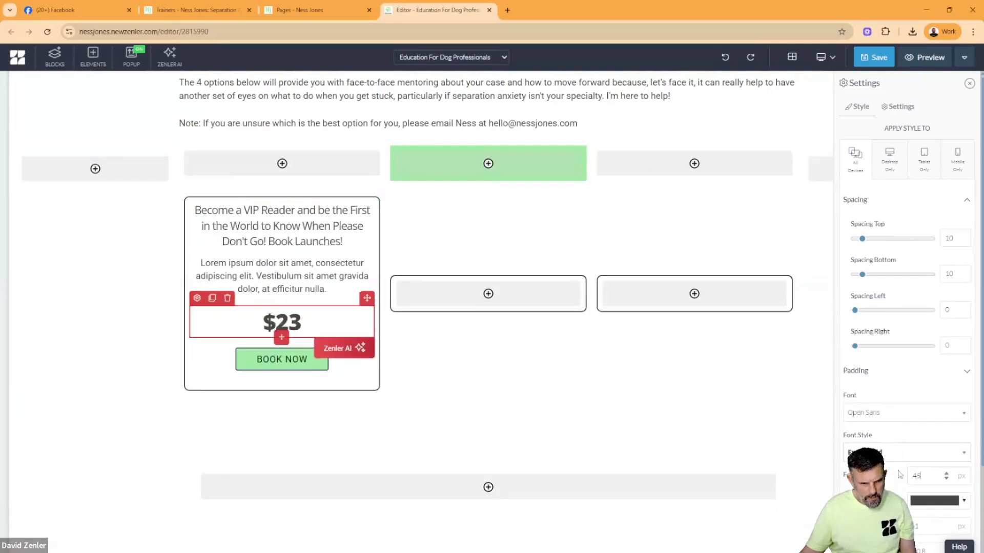
- Replace the VIP Reader heading with "4 x 1hr Mentoring sessions", copied from the live Trainers page
{"action": "left_click", "coordinate": [195, 9]}
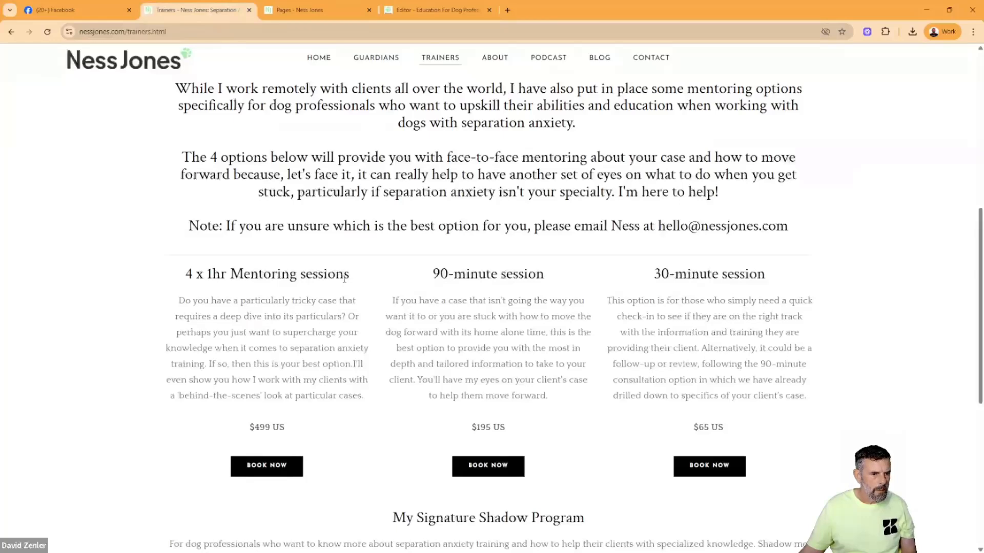
{"action": "left_click_drag", "start_coordinate": [344, 279], "coordinate": [175, 285]}
{"action": "key", "text": "ctrl+c"}
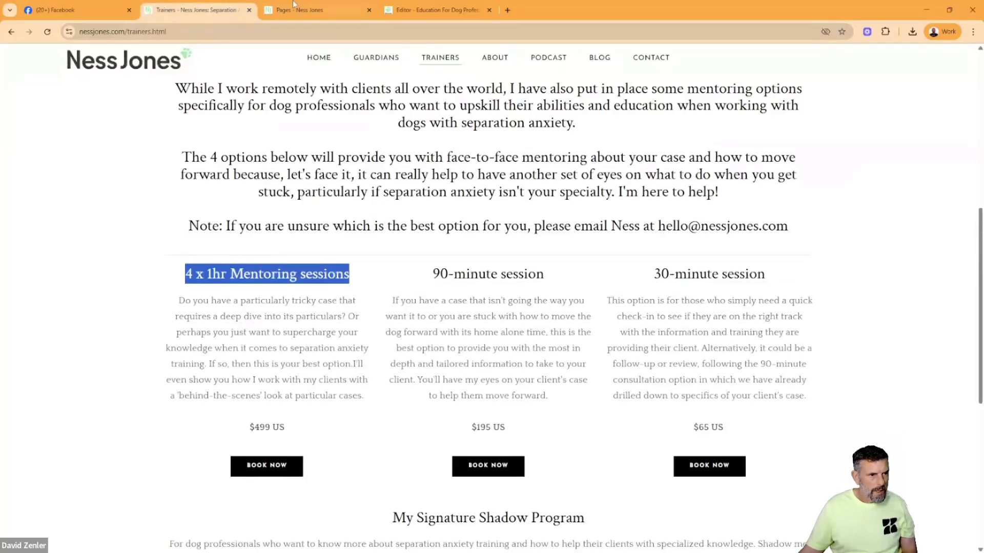
{"action": "left_click", "coordinate": [444, 10]}
{"action": "triple_click", "coordinate": [282, 226]}
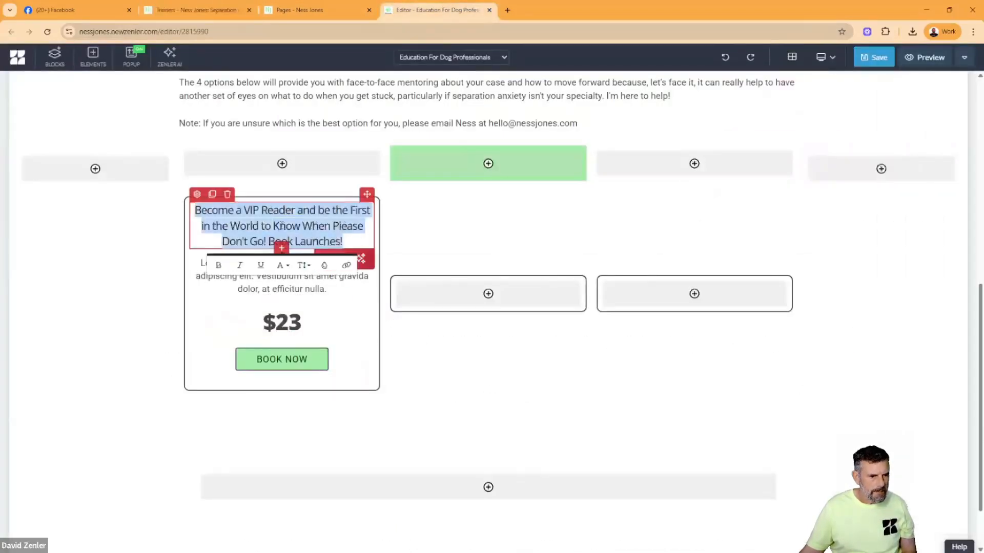
{"action": "key", "text": "ctrl+v"}
- Replace the placeholder paragraph in the first box with the 4 x 1hr Mentoring sessions description copied from the live Trainers page
{"action": "left_click", "coordinate": [302, 10]}
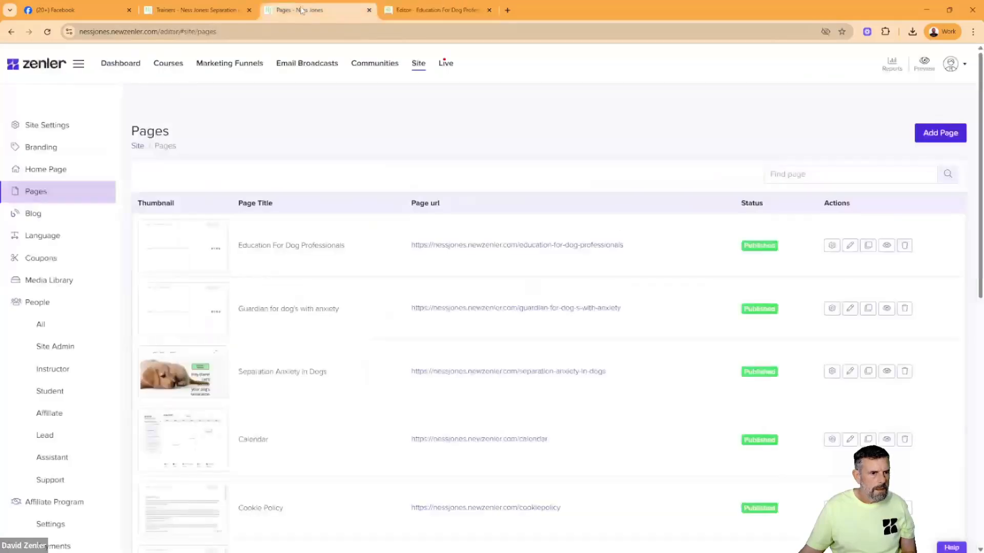
{"action": "left_click", "coordinate": [195, 9]}
{"action": "left_click", "coordinate": [322, 351]}
{"action": "left_click_drag", "start_coordinate": [372, 405], "coordinate": [176, 309]}
{"action": "key", "text": "ctrl+c"}
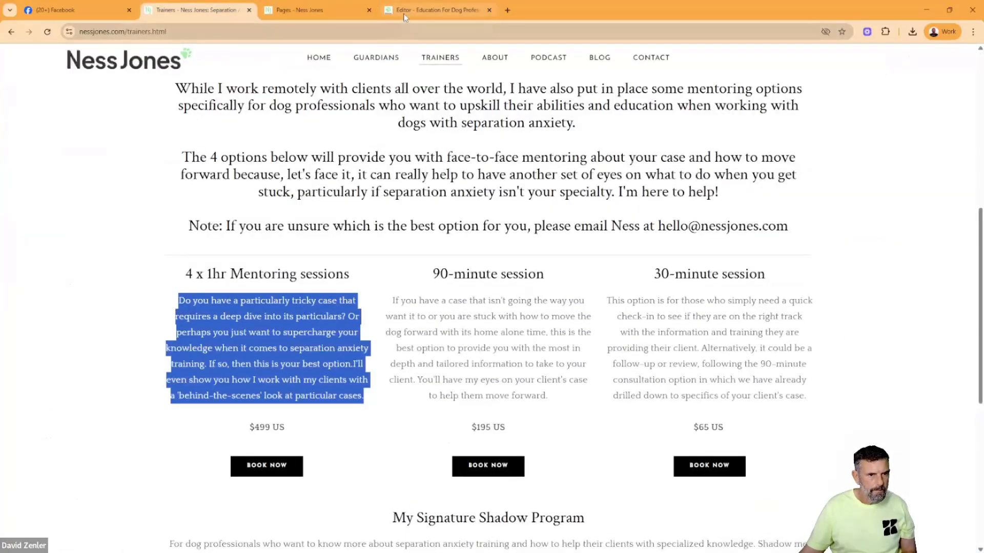
{"action": "left_click", "coordinate": [438, 10]}
{"action": "triple_click", "coordinate": [290, 243]}
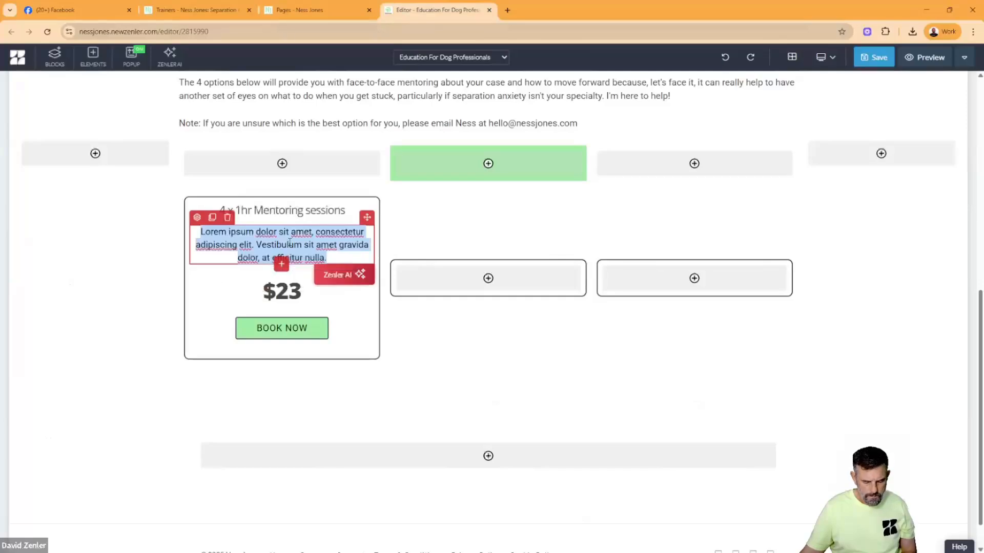
{"action": "key", "text": "ctrl+v"}
- Replace the $23 price in the first box with "$499 US", copied from the live Trainers page
{"action": "left_click", "coordinate": [219, 13]}
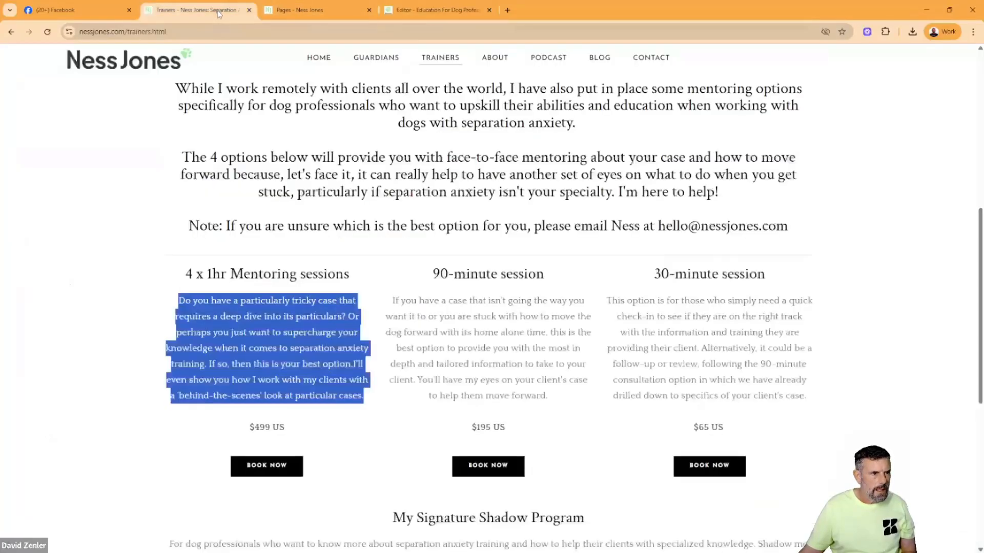
{"action": "left_click_drag", "start_coordinate": [290, 429], "coordinate": [247, 428]}
{"action": "key", "text": "ctrl+c"}
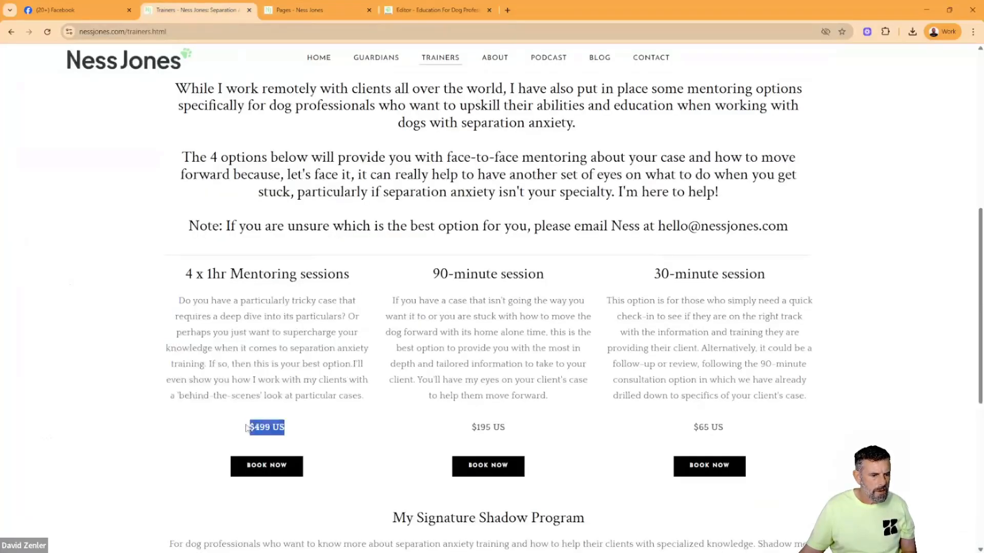
{"action": "left_click", "coordinate": [307, 10]}
{"action": "left_click", "coordinate": [435, 10]}
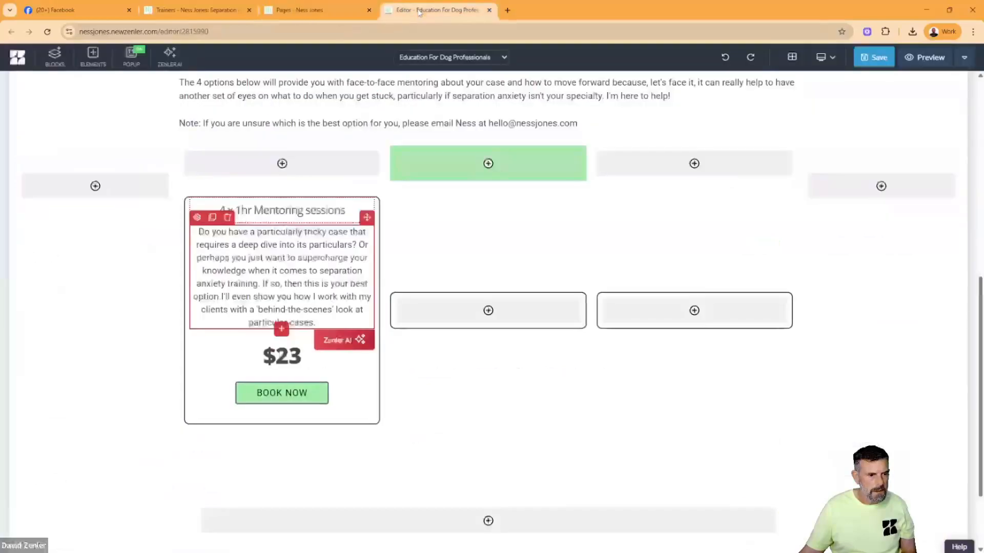
{"action": "triple_click", "coordinate": [293, 355]}
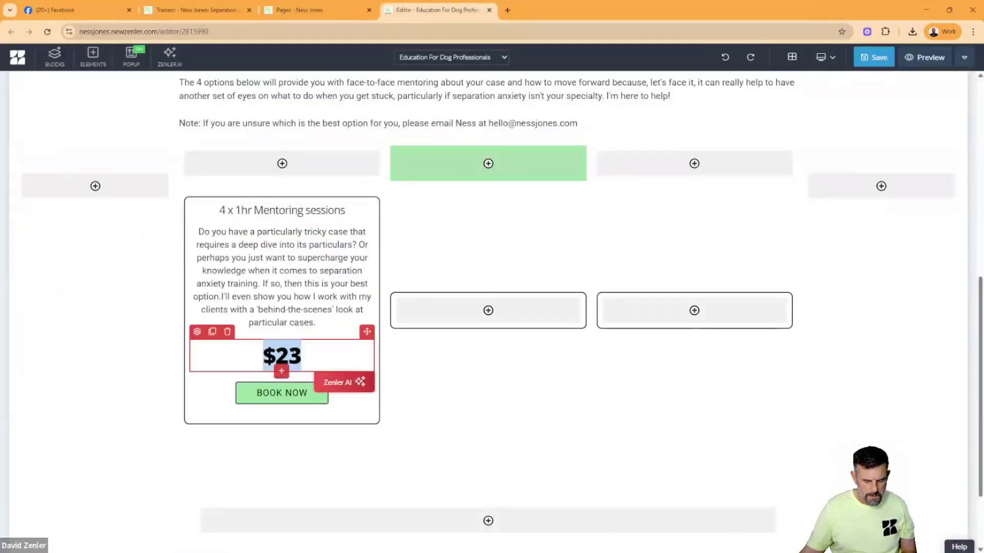
{"action": "key", "text": "ctrl+v"}
{"action": "left_click", "coordinate": [280, 280]}
- Set the font style of the "4 x 1hr Mentoring sessions" heading to Bold
{"action": "left_click", "coordinate": [295, 214]}
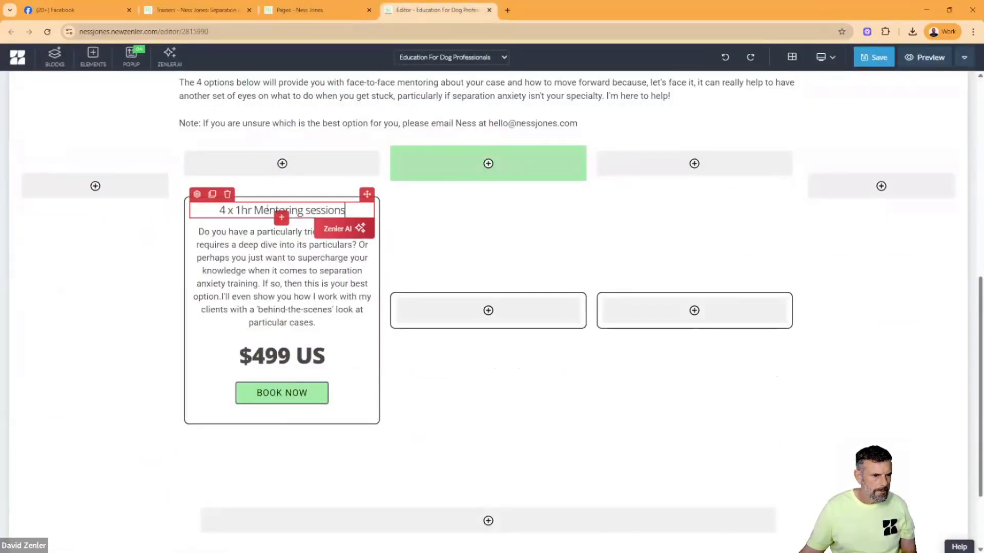
{"action": "left_click", "coordinate": [197, 195]}
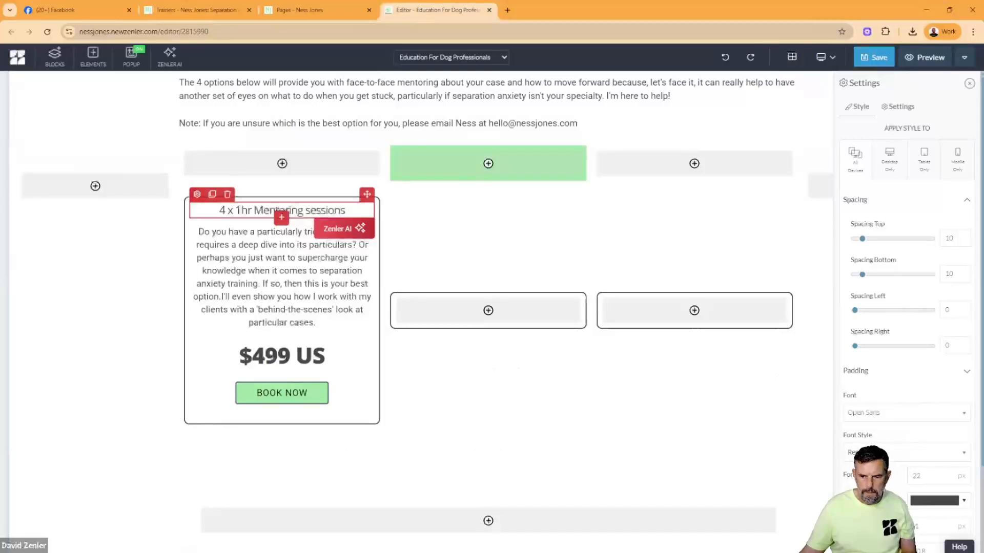
{"action": "left_click", "coordinate": [871, 452]}
{"action": "scroll", "coordinate": [869, 415], "scroll_direction": "down", "scroll_amount": 2}
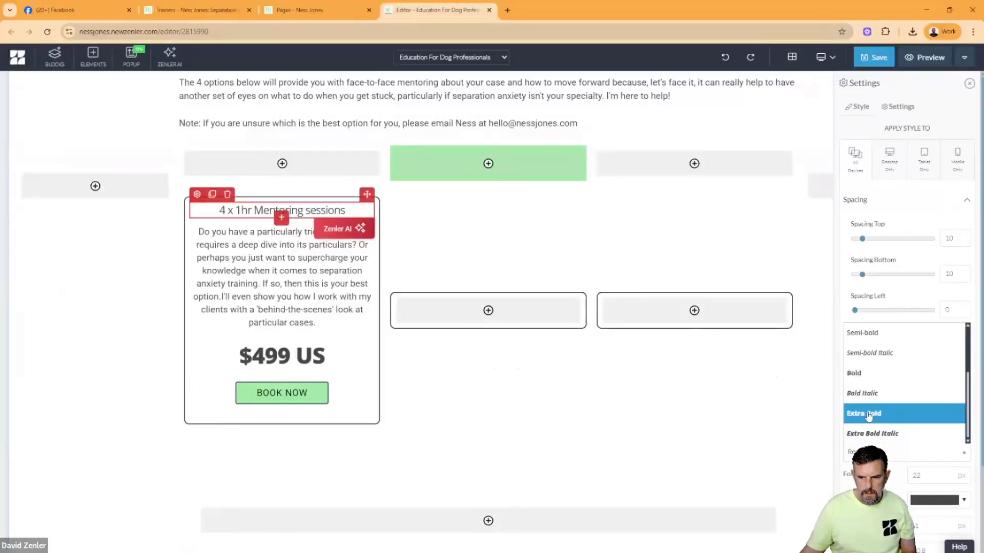
{"action": "left_click", "coordinate": [865, 374]}
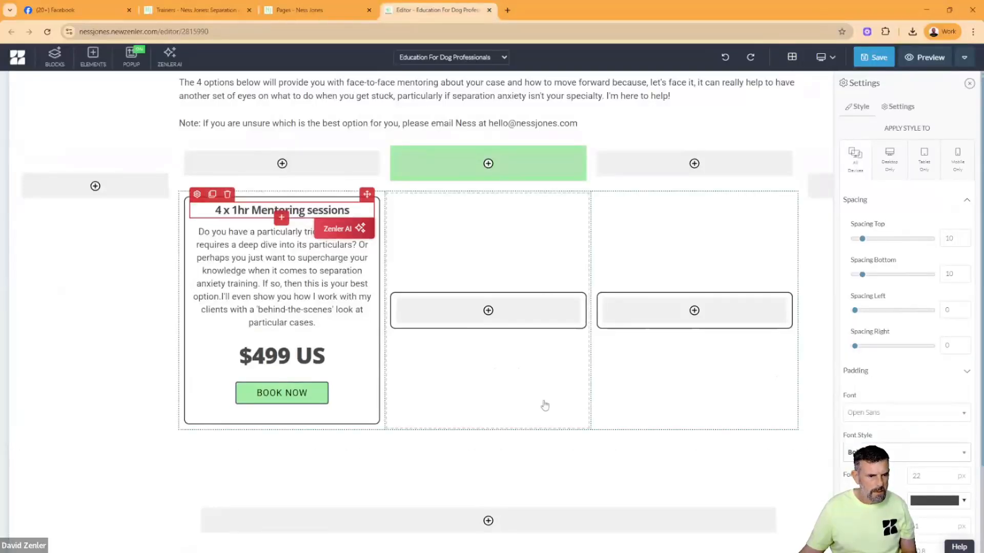
- Change the "4 x 1hr Mentoring sessions" heading's text colour to the darker green #319a34
{"action": "left_click", "coordinate": [910, 498]}
{"action": "left_click", "coordinate": [815, 481]}
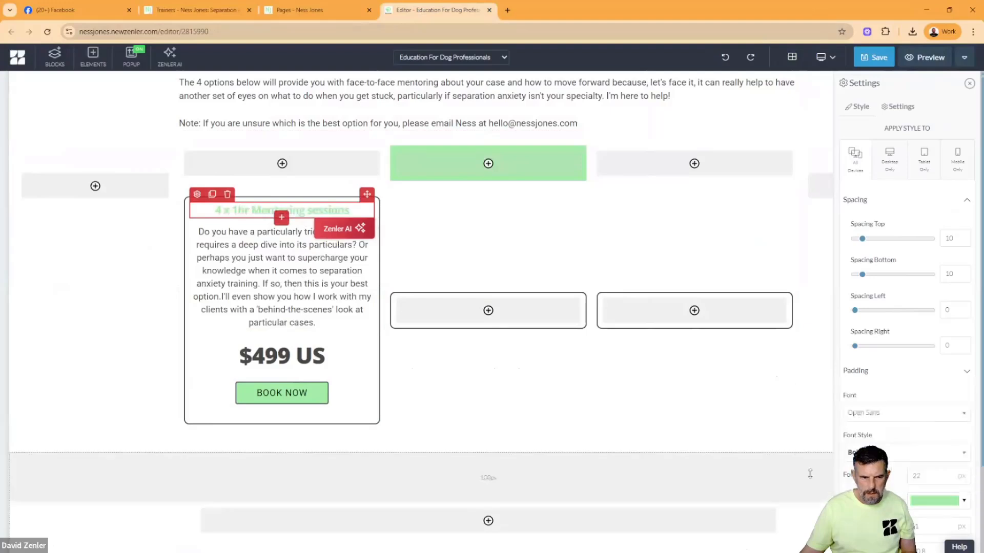
{"action": "left_click", "coordinate": [937, 502]}
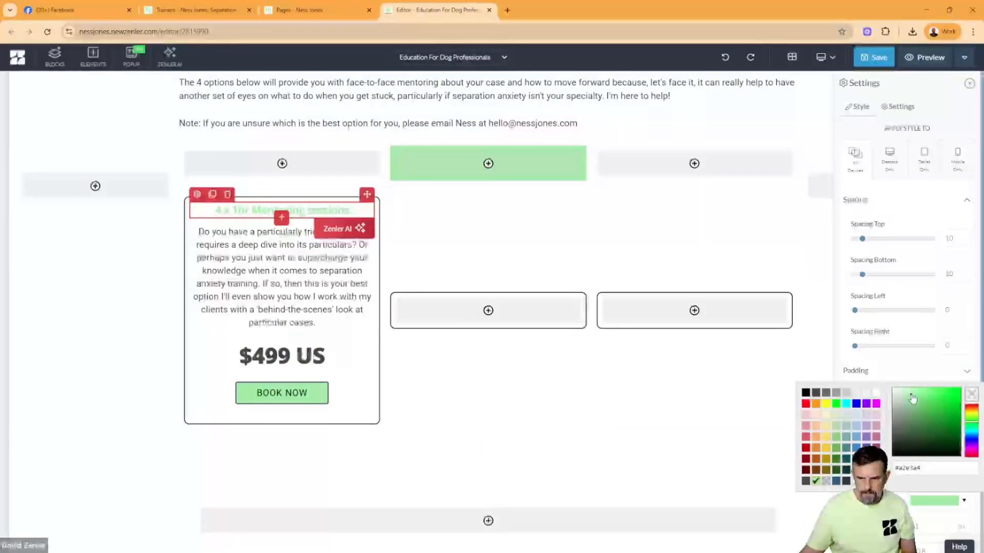
{"action": "left_click", "coordinate": [928, 409]}
{"action": "left_click", "coordinate": [937, 414]}
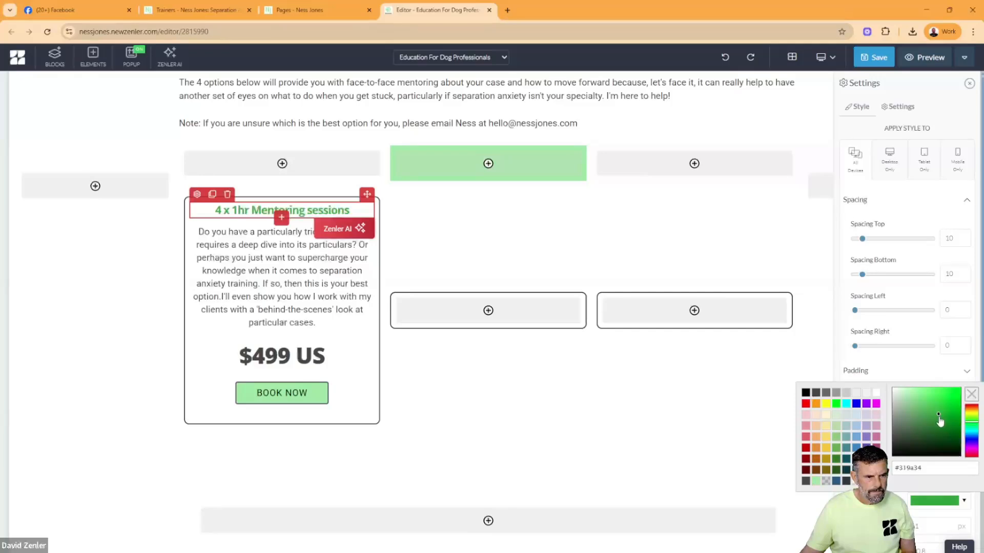
- Try green border colours on the first session box, ending with the pale green #d9fada
{"action": "left_click", "coordinate": [188, 237]}
{"action": "left_click", "coordinate": [190, 189]}
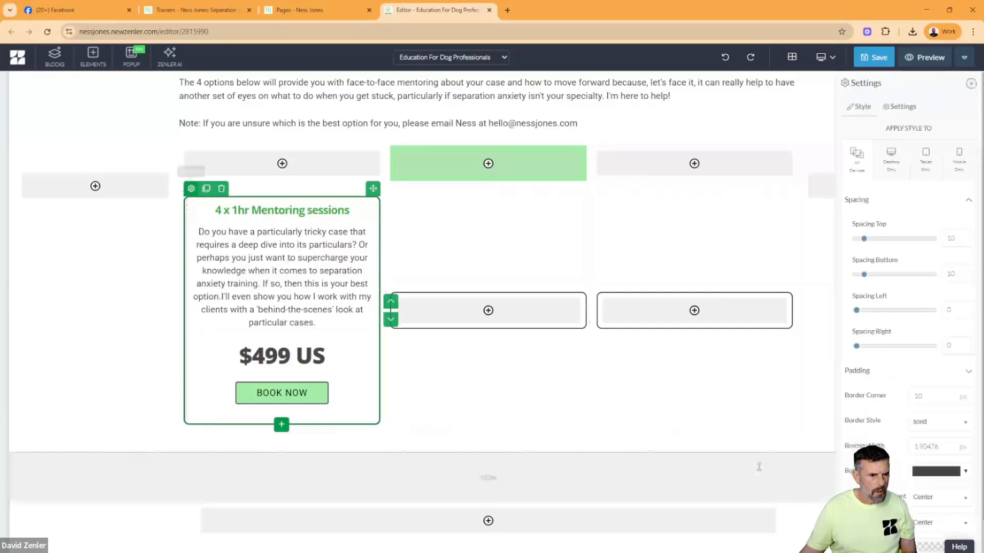
{"action": "left_click", "coordinate": [923, 472]}
{"action": "left_click", "coordinate": [815, 452]}
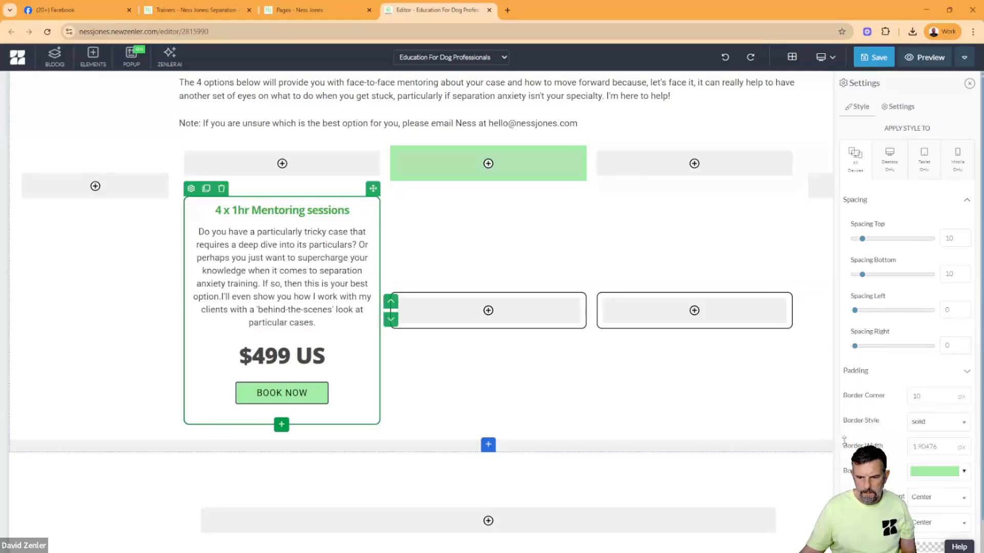
{"action": "left_click", "coordinate": [937, 470]}
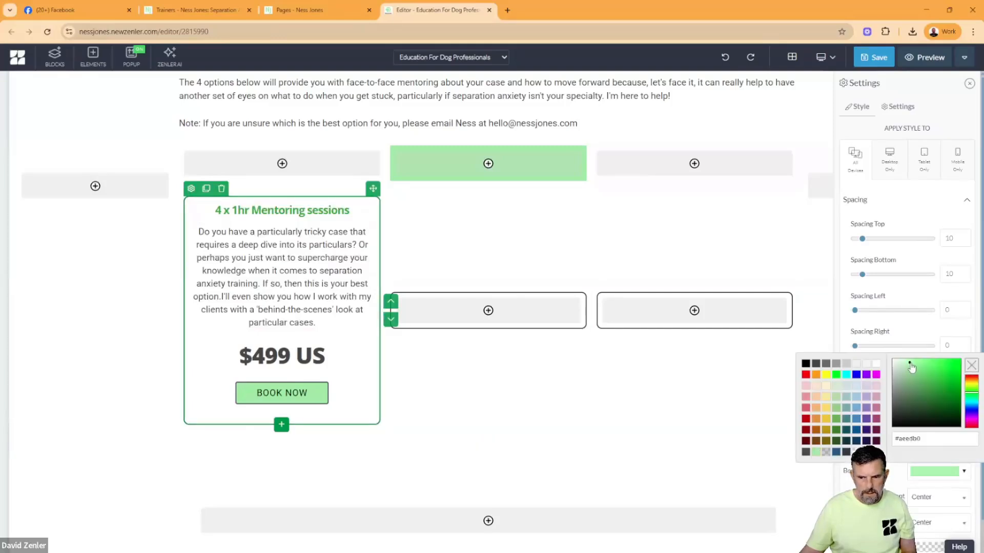
{"action": "left_click_drag", "start_coordinate": [910, 364], "coordinate": [901, 362]}
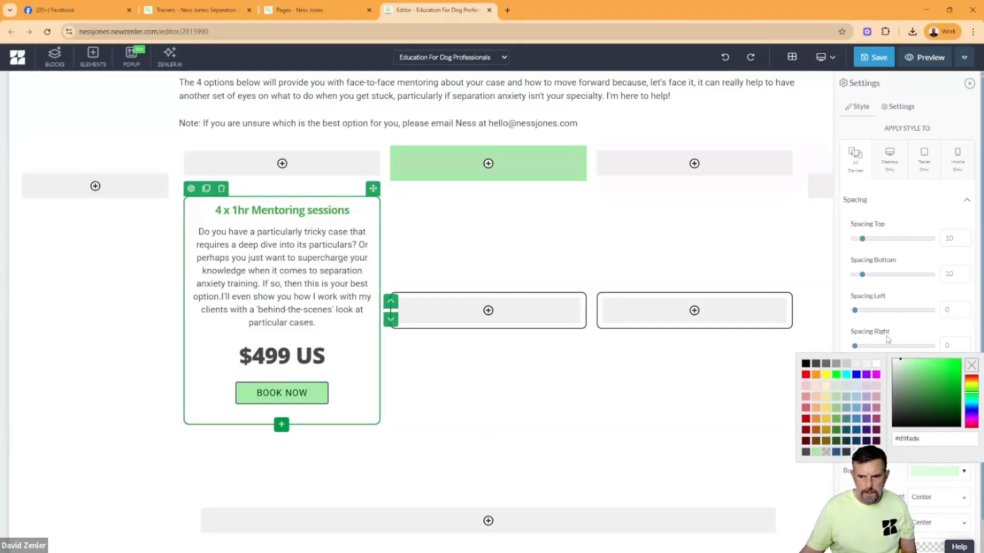
{"action": "left_click", "coordinate": [890, 350]}
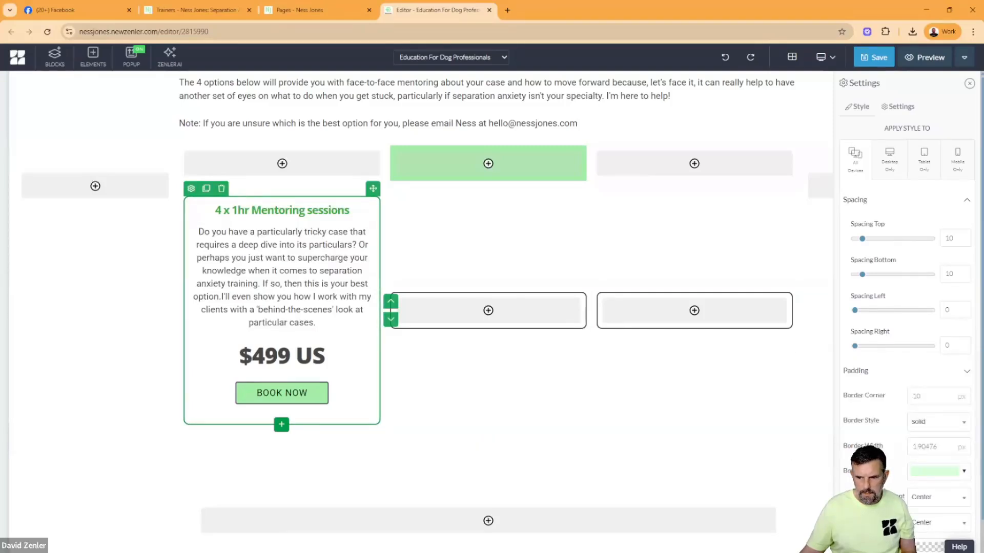
- Set the first session box's border colour to black and its background colour to the very pale green #f9fcf9
{"action": "left_click", "coordinate": [939, 472]}
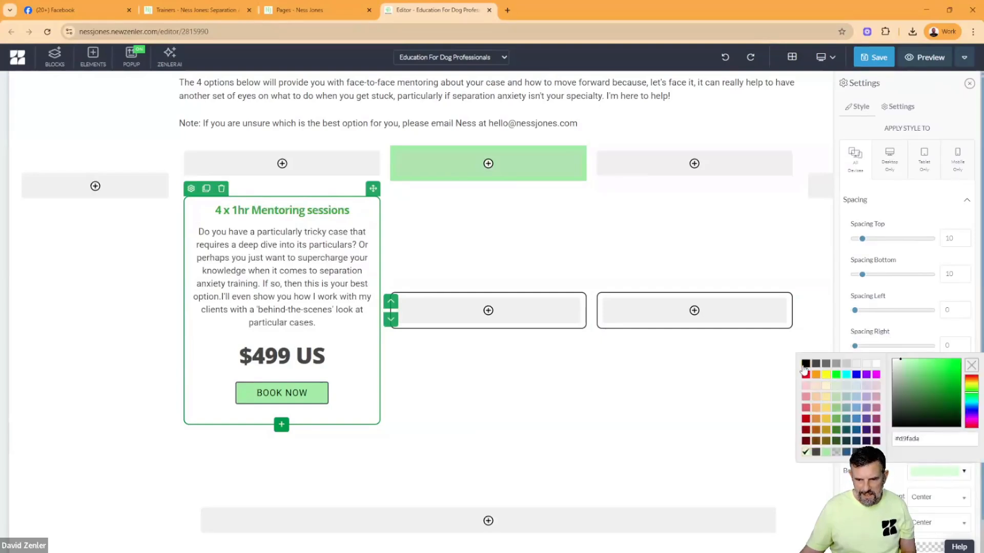
{"action": "left_click", "coordinate": [805, 364]}
{"action": "scroll", "coordinate": [918, 489], "scroll_direction": "down", "scroll_amount": 1}
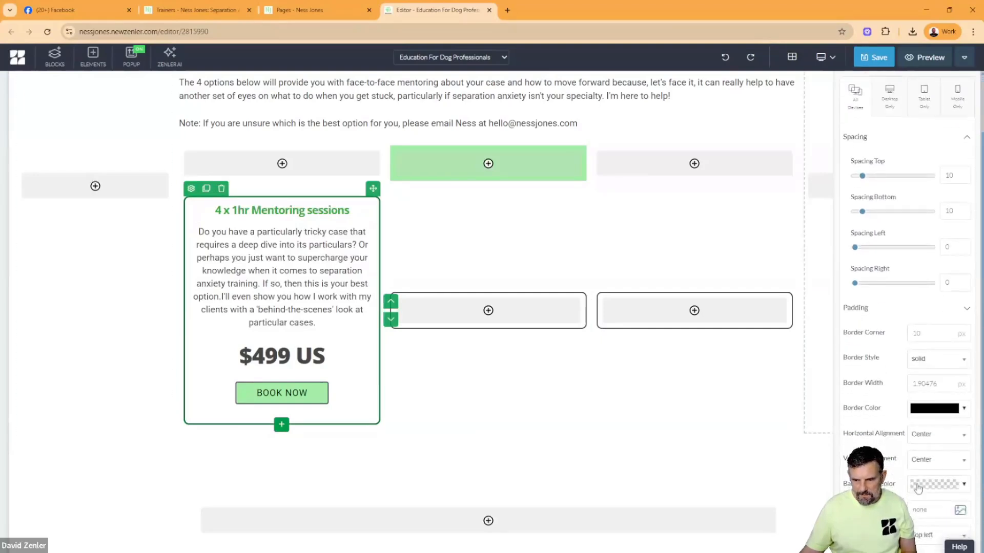
{"action": "left_click", "coordinate": [920, 486]}
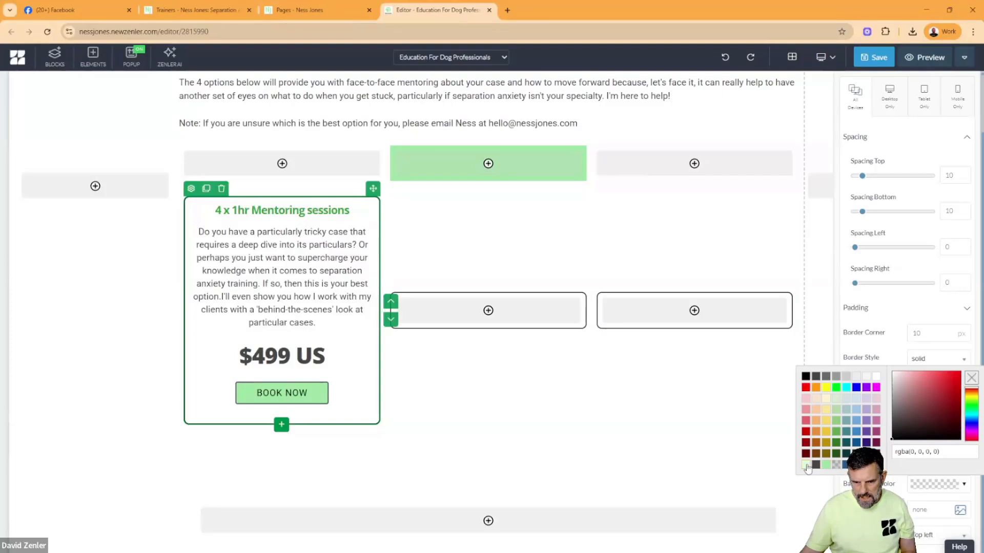
{"action": "left_click", "coordinate": [806, 465]}
{"action": "left_click", "coordinate": [914, 488]}
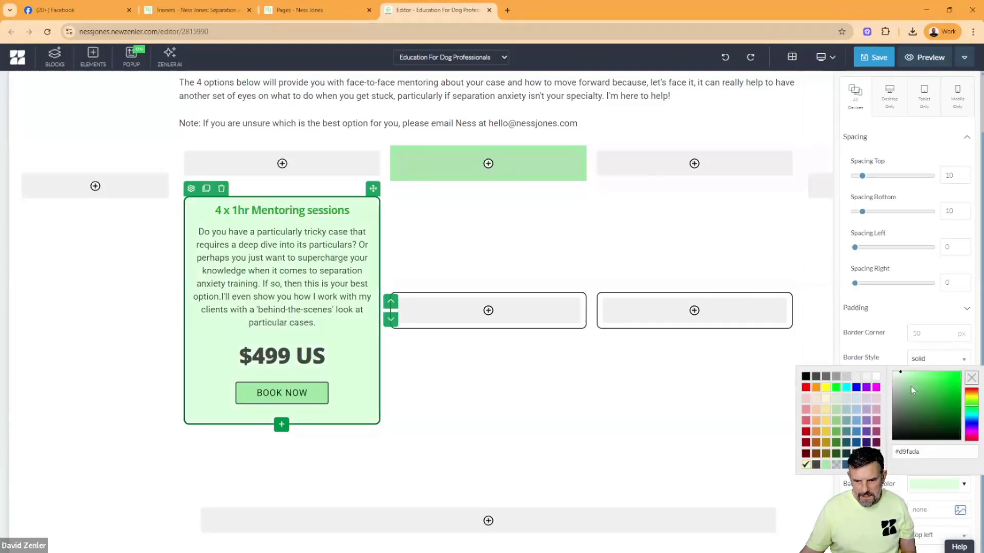
{"action": "left_click_drag", "start_coordinate": [901, 374], "coordinate": [892, 372]}
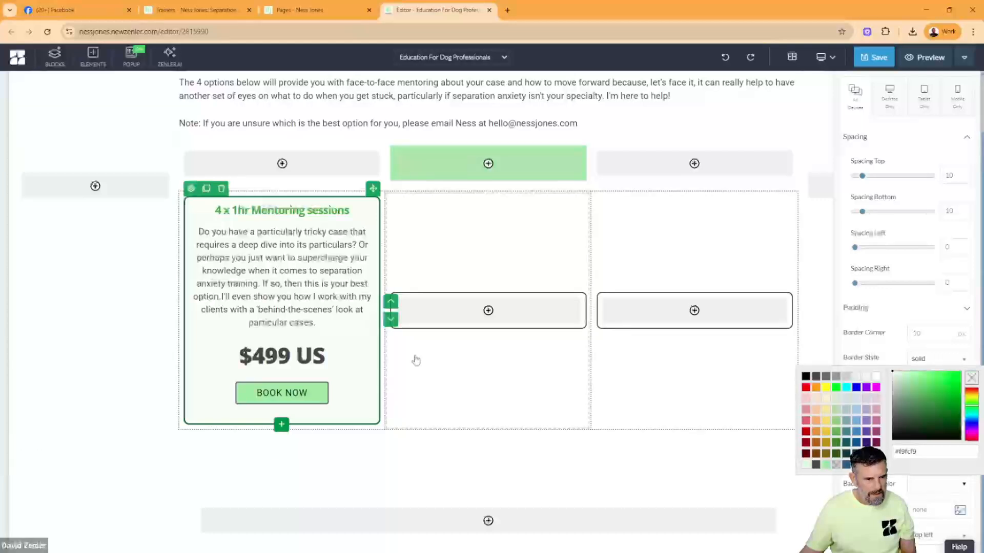
{"action": "left_click", "coordinate": [312, 297]}
- Clone the heading and the description from the first box and move the copies into the second box
{"action": "left_click", "coordinate": [270, 211]}
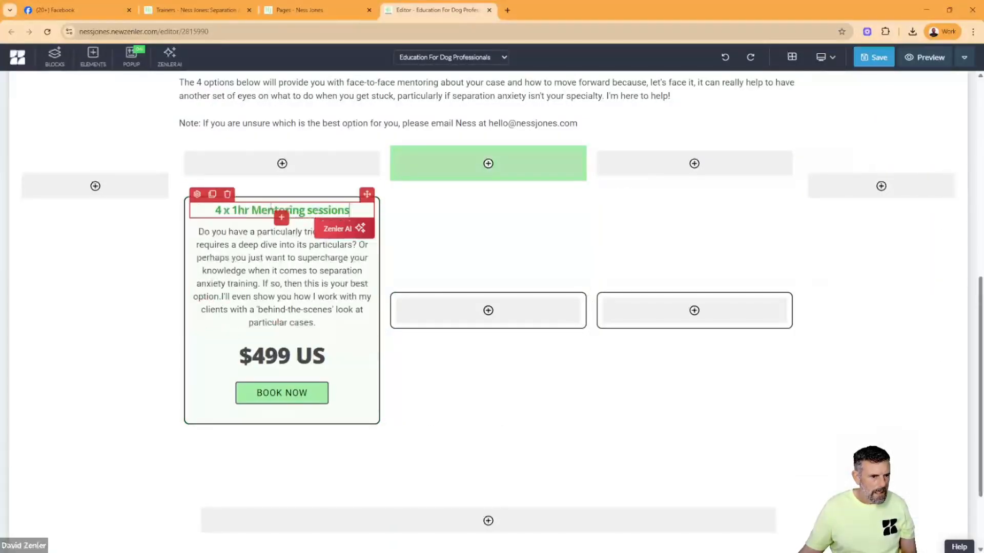
{"action": "left_click", "coordinate": [212, 194]}
{"action": "left_click_drag", "start_coordinate": [366, 195], "coordinate": [394, 307]}
{"action": "left_click", "coordinate": [314, 323]}
{"action": "left_click", "coordinate": [212, 219]}
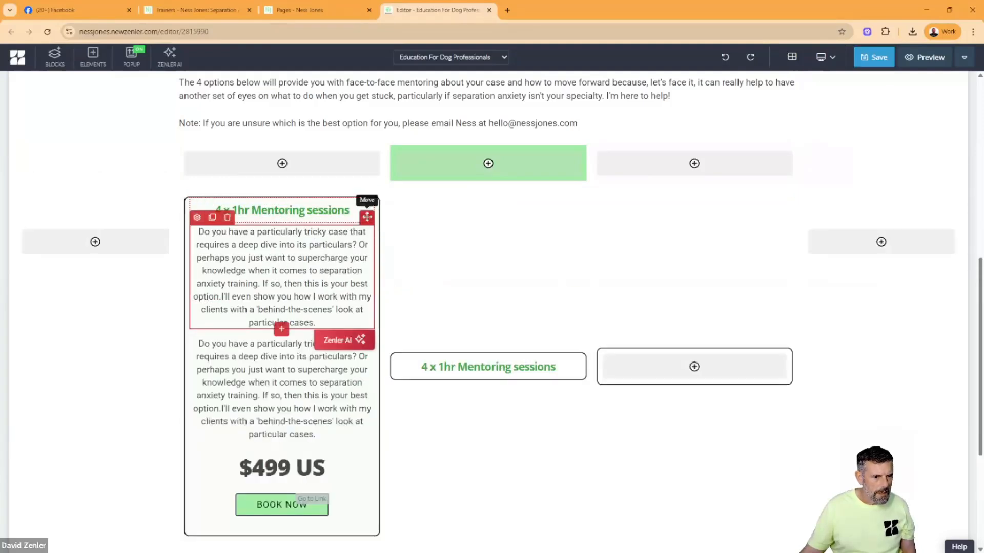
{"action": "left_click_drag", "start_coordinate": [367, 217], "coordinate": [424, 378]}
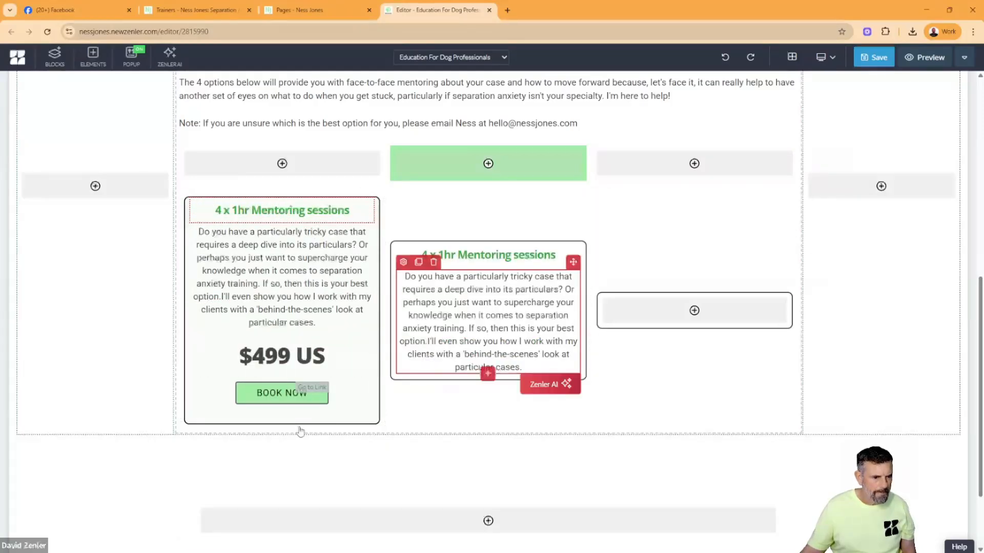
- Clone the "$499 US" price and the BOOK NOW button, placing the copies below the description in the second box
{"action": "left_click", "coordinate": [270, 362]}
{"action": "left_click", "coordinate": [212, 332]}
{"action": "left_click_drag", "start_coordinate": [444, 392], "coordinate": [467, 411]}
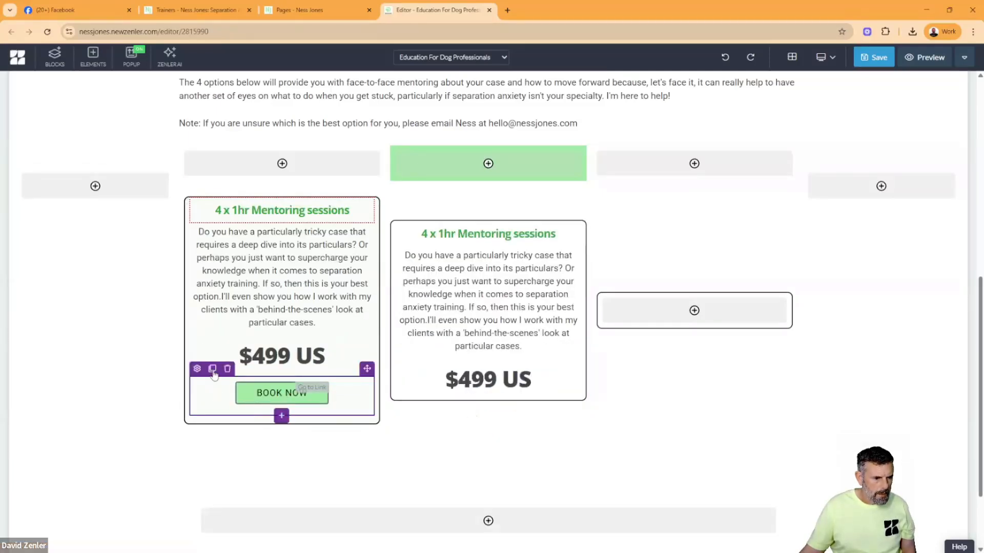
{"action": "left_click", "coordinate": [212, 369]}
{"action": "left_click_drag", "start_coordinate": [368, 369], "coordinate": [459, 411]}
- Clone the second box's BOOK NOW button and price into the third box, with the price above the button
{"action": "left_click", "coordinate": [419, 369]}
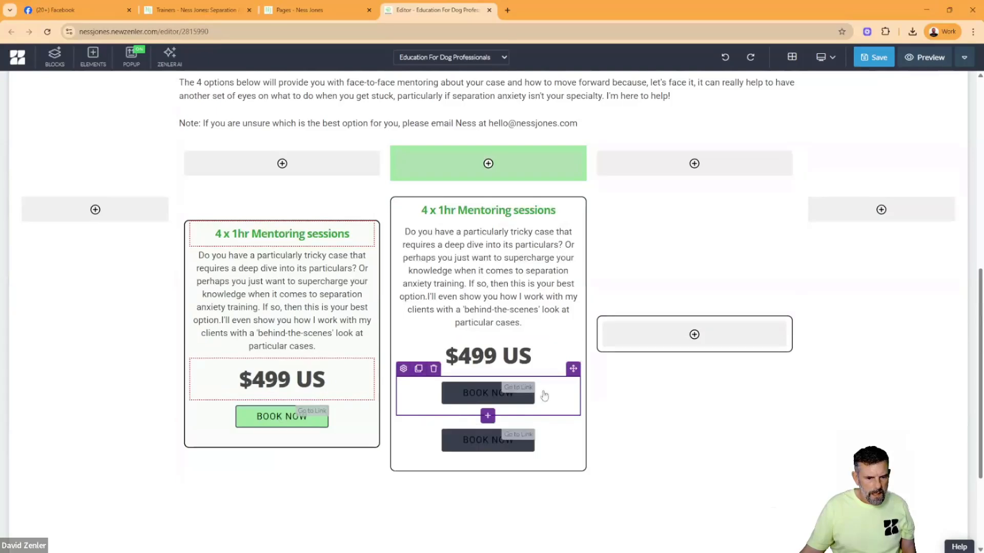
{"action": "left_click_drag", "start_coordinate": [572, 369], "coordinate": [666, 335]}
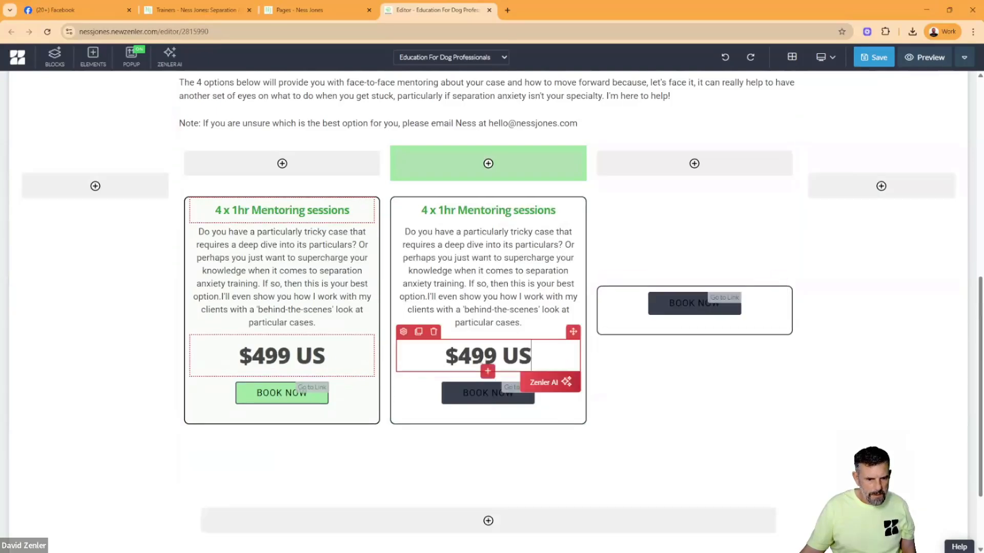
{"action": "left_click", "coordinate": [419, 332]}
{"action": "mouse_move", "coordinate": [572, 332]}
{"action": "left_mouse_down"}
{"action": "mouse_move", "coordinate": [658, 334]}
{"action": "mouse_move", "coordinate": [660, 318]}
{"action": "left_mouse_up"}
- Clone the second box's description and heading into the third box, stacking them above the price with the heading first
{"action": "left_click", "coordinate": [487, 311]}
{"action": "left_click", "coordinate": [418, 218]}
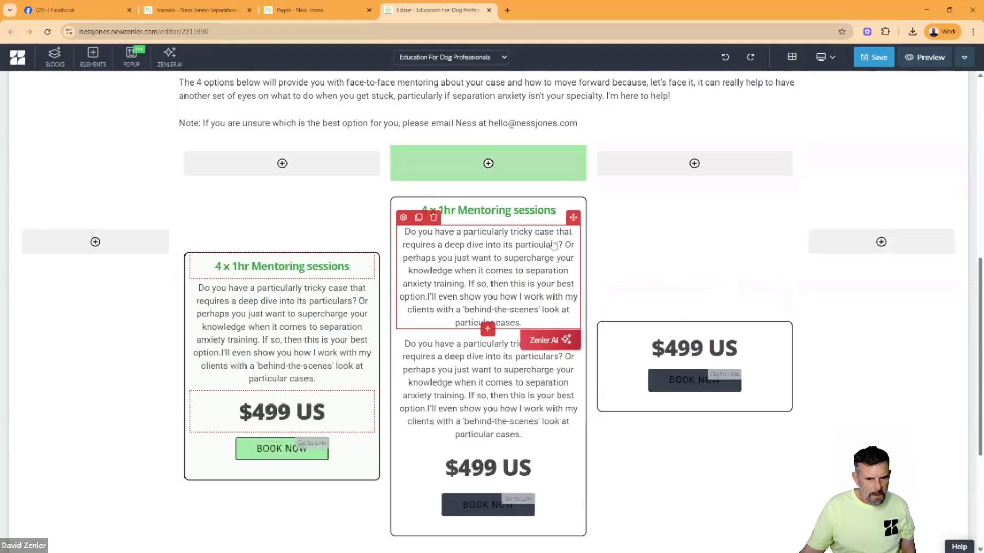
{"action": "left_click_drag", "start_coordinate": [572, 212], "coordinate": [661, 330]}
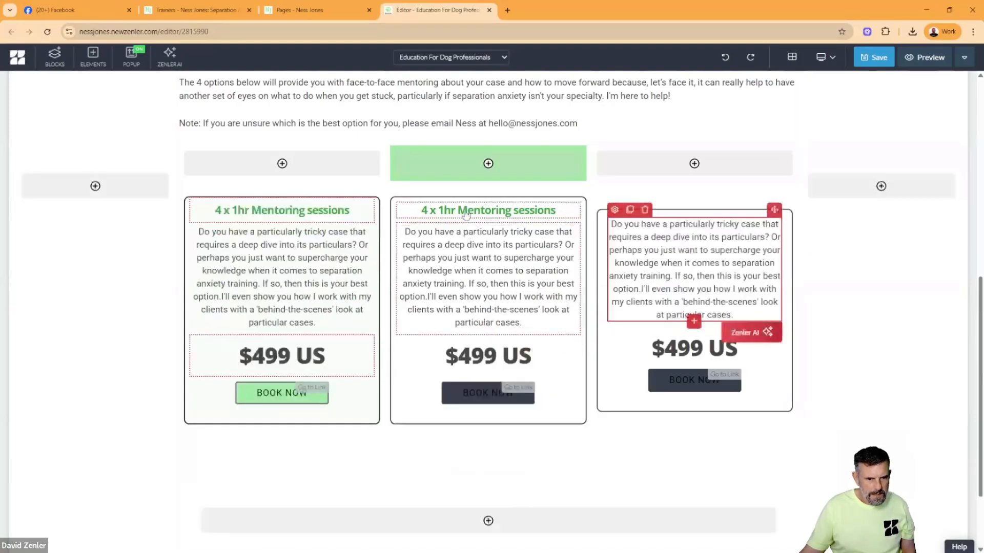
{"action": "left_click", "coordinate": [419, 196]}
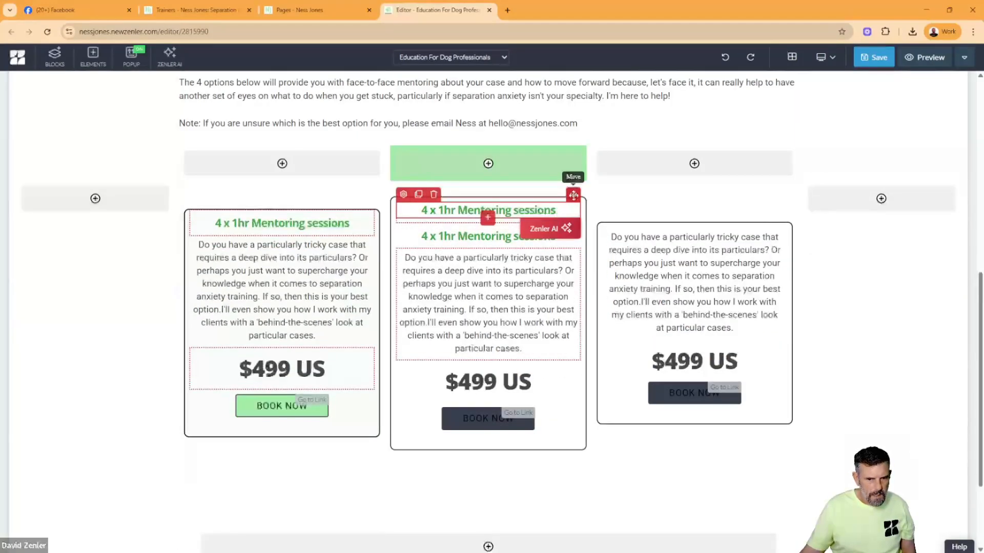
{"action": "mouse_move", "coordinate": [573, 194]}
{"action": "left_mouse_down"}
{"action": "mouse_move", "coordinate": [648, 242]}
{"action": "mouse_move", "coordinate": [649, 226]}
{"action": "left_mouse_up"}
- Replace the second box's heading with "90-minute session", copied from the original Trainers page
{"action": "left_click", "coordinate": [197, 10]}
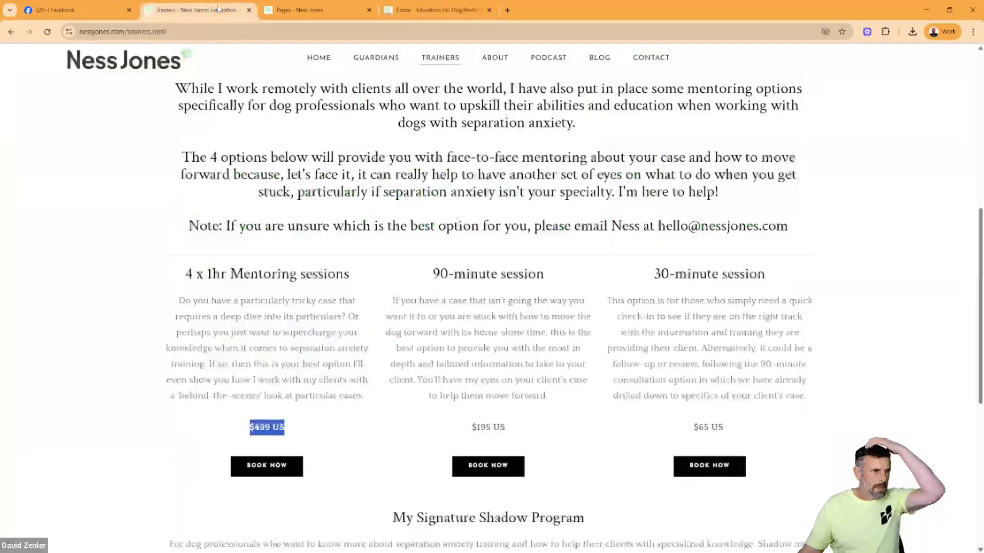
{"action": "left_click_drag", "start_coordinate": [547, 279], "coordinate": [424, 278]}
{"action": "key", "text": "ctrl+c"}
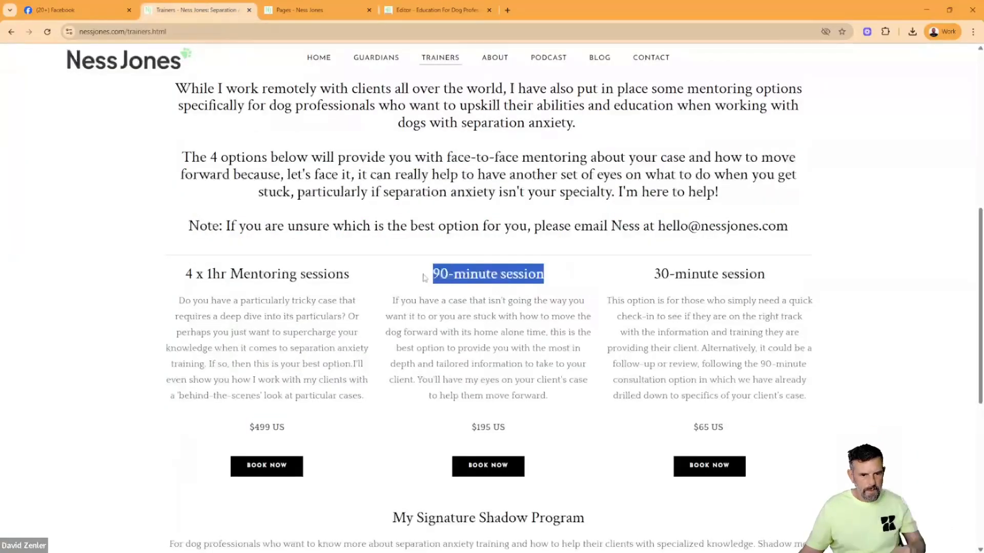
{"action": "left_click", "coordinate": [436, 10]}
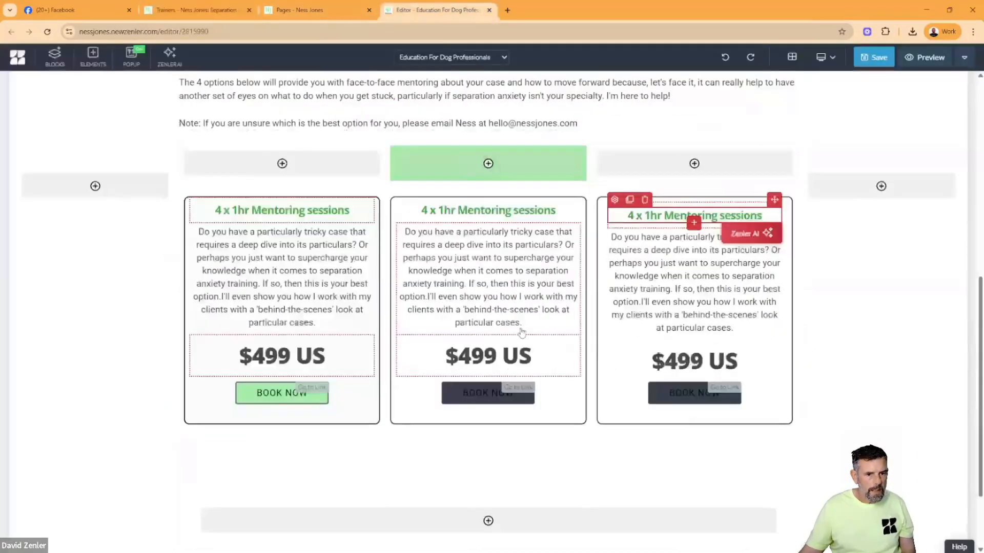
{"action": "double_click", "coordinate": [480, 211]}
{"action": "triple_click", "coordinate": [480, 211]}
{"action": "key", "text": "ctrl+v"}
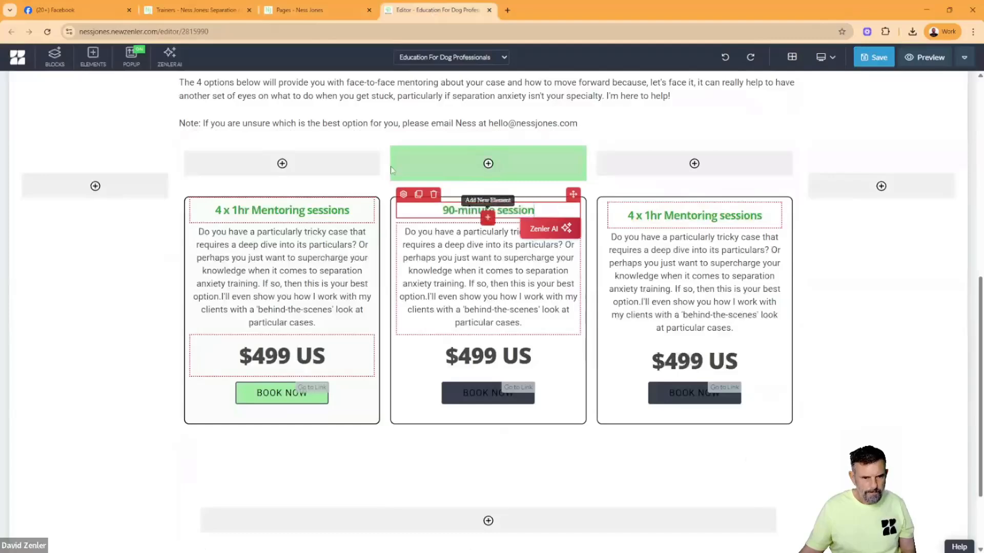
- Replace the second box's description with the 90-minute session text copied from the original Trainers page
{"action": "left_click", "coordinate": [310, 10]}
{"action": "left_click", "coordinate": [198, 10]}
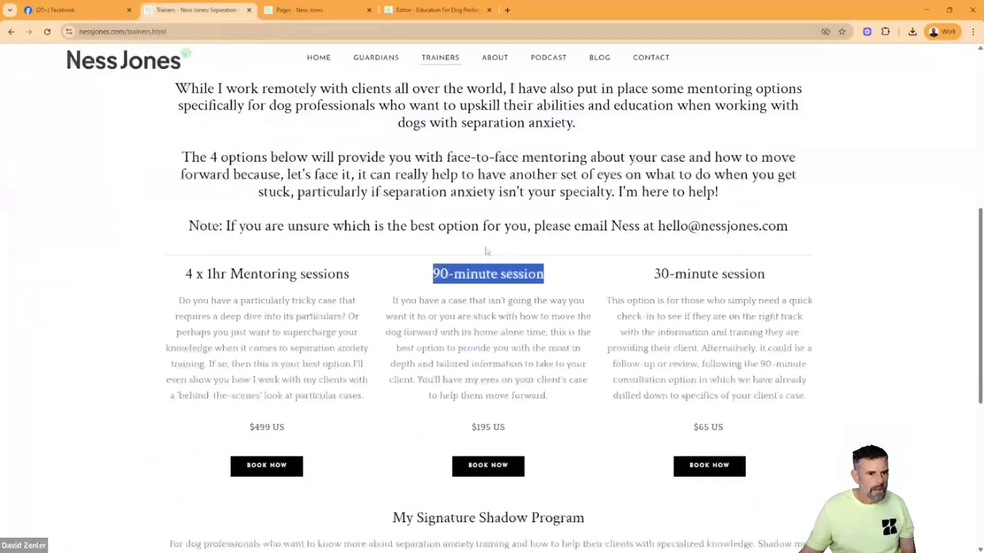
{"action": "left_click_drag", "start_coordinate": [493, 333], "coordinate": [498, 333]}
{"action": "left_click_drag", "start_coordinate": [556, 400], "coordinate": [383, 303]}
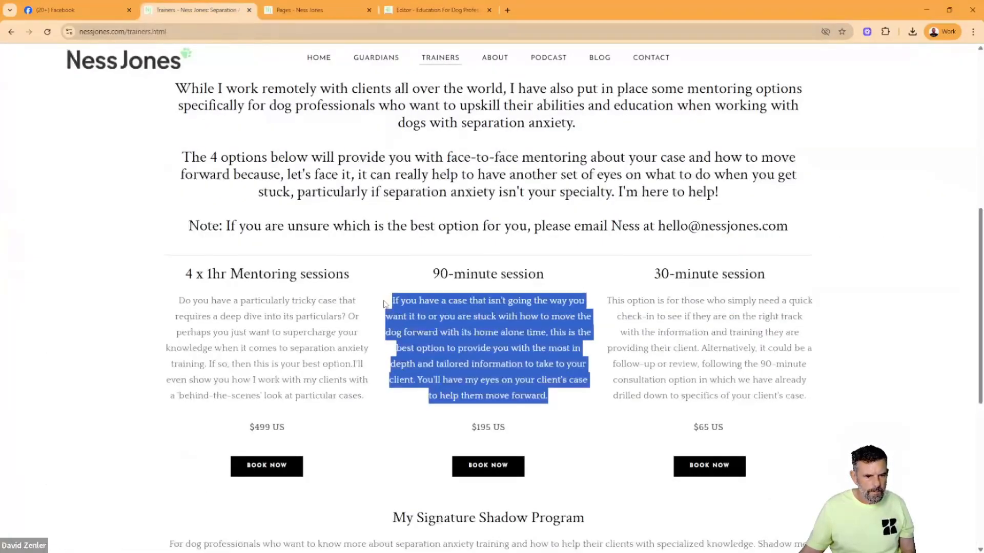
{"action": "left_click", "coordinate": [403, 16]}
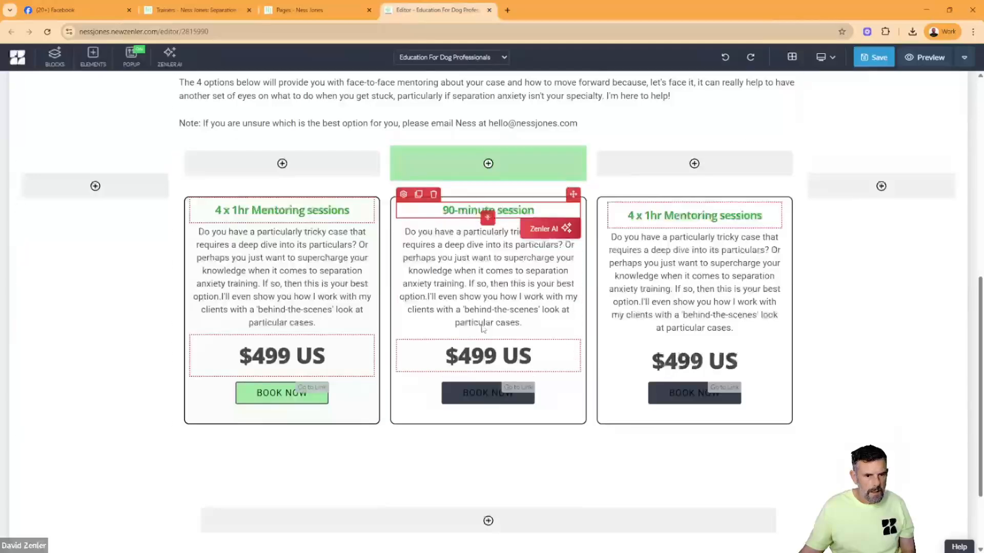
{"action": "triple_click", "coordinate": [476, 304]}
{"action": "key", "text": "ctrl+v"}
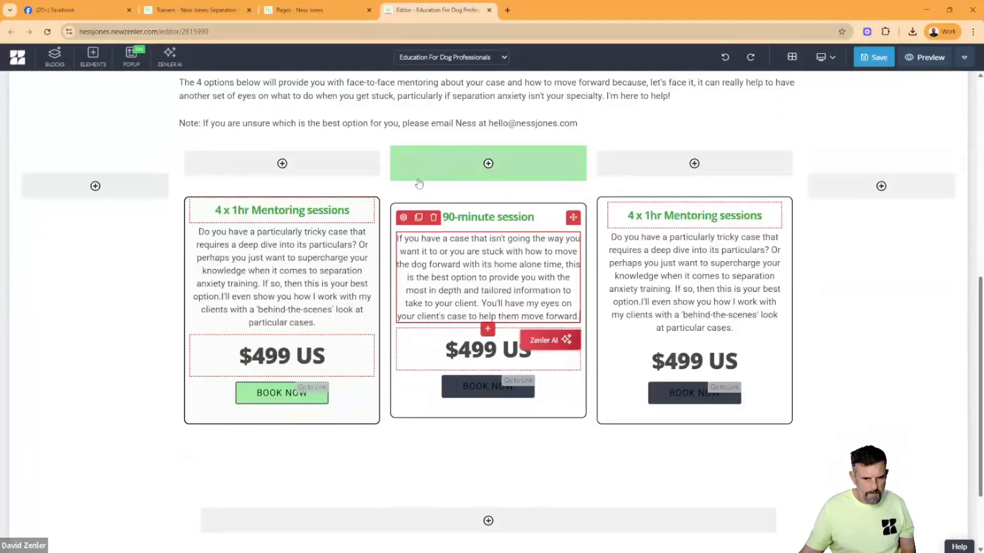
- Replace the third box's description with the 30-minute session text copied from the original Trainers page
{"action": "left_click", "coordinate": [302, 11]}
{"action": "left_click", "coordinate": [205, 11]}
{"action": "left_click_drag", "start_coordinate": [815, 403], "coordinate": [601, 308]}
{"action": "key", "text": "ctrl+c"}
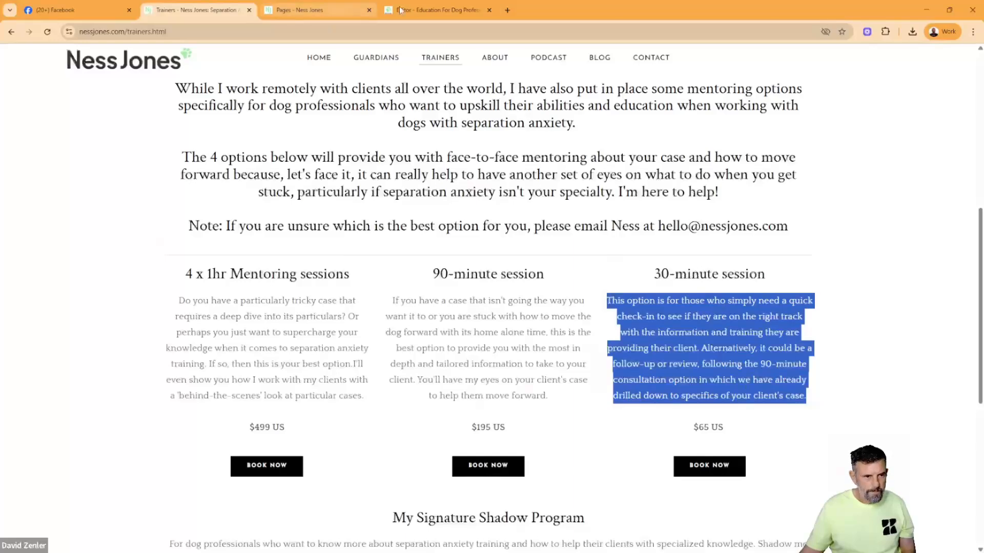
{"action": "left_click", "coordinate": [435, 10]}
{"action": "left_click", "coordinate": [645, 303]}
{"action": "key", "text": "ctrl+a"}
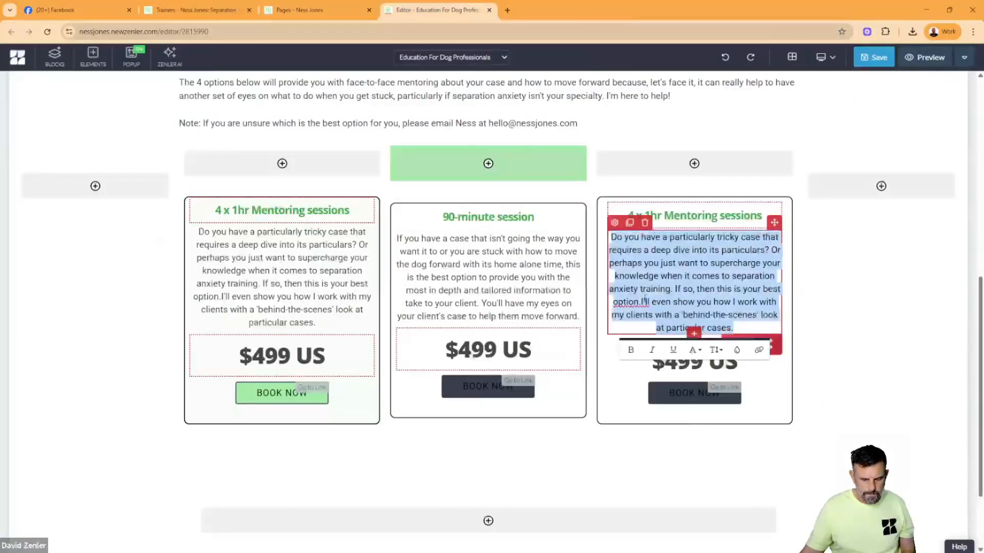
{"action": "key", "text": "ctrl+v"}
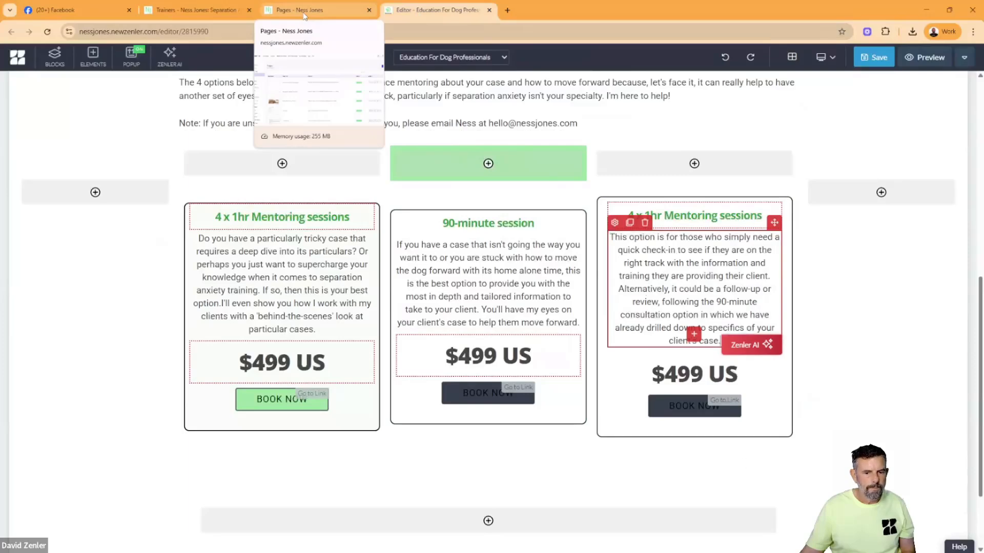
- Replace the third box's heading with "30-minute session", copied from the original Trainers page
{"action": "left_click", "coordinate": [195, 10]}
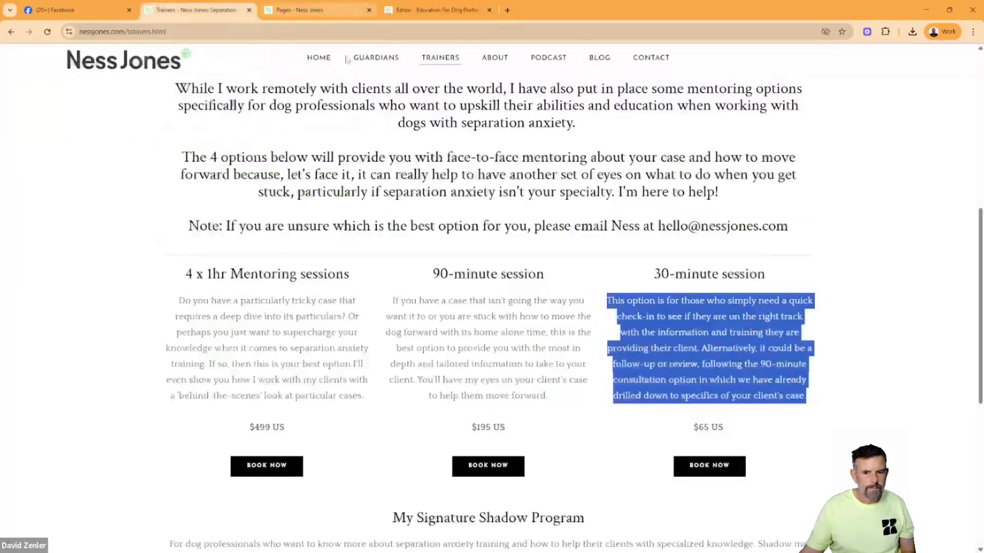
{"action": "left_click_drag", "start_coordinate": [771, 281], "coordinate": [650, 278]}
{"action": "key", "text": "ctrl+c"}
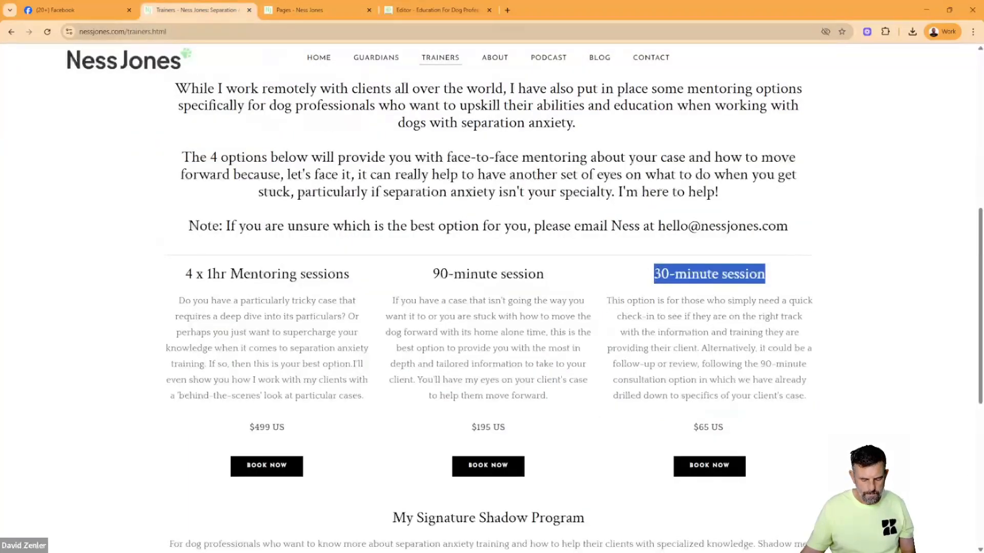
{"action": "left_click", "coordinate": [431, 14]}
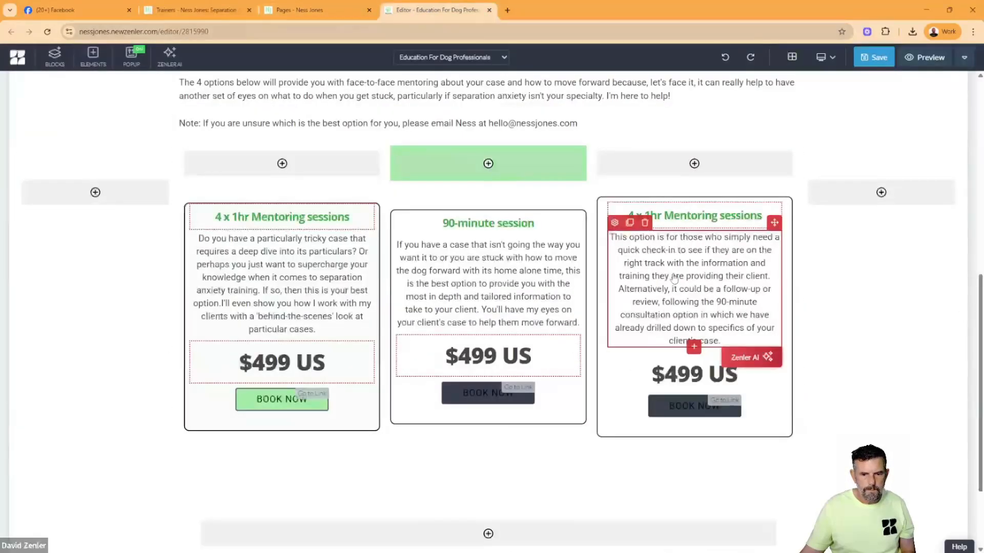
{"action": "triple_click", "coordinate": [671, 215]}
{"action": "key", "text": "ctrl+v"}
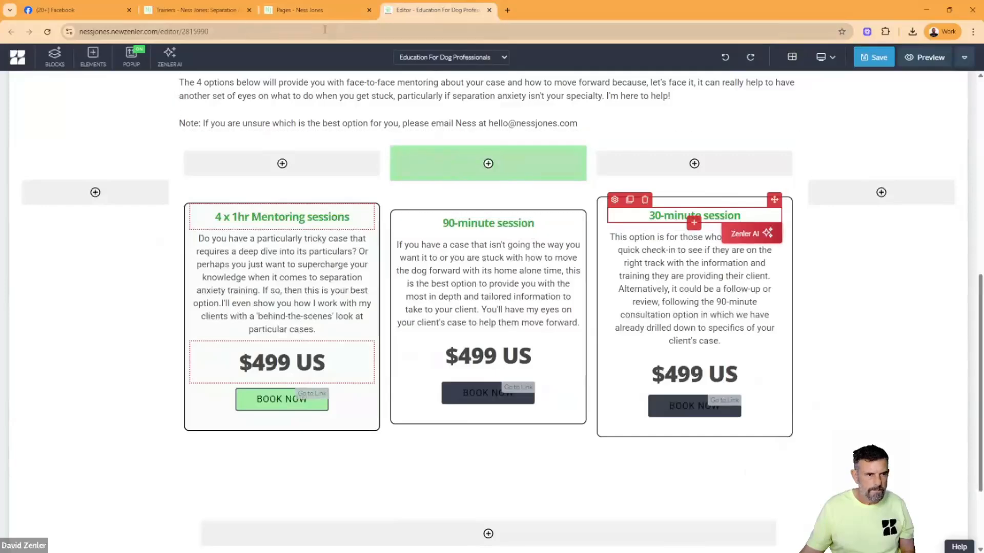
- Check the 90-minute session's price on the original page and set the second box's price to $195 US
{"action": "left_click", "coordinate": [204, 10]}
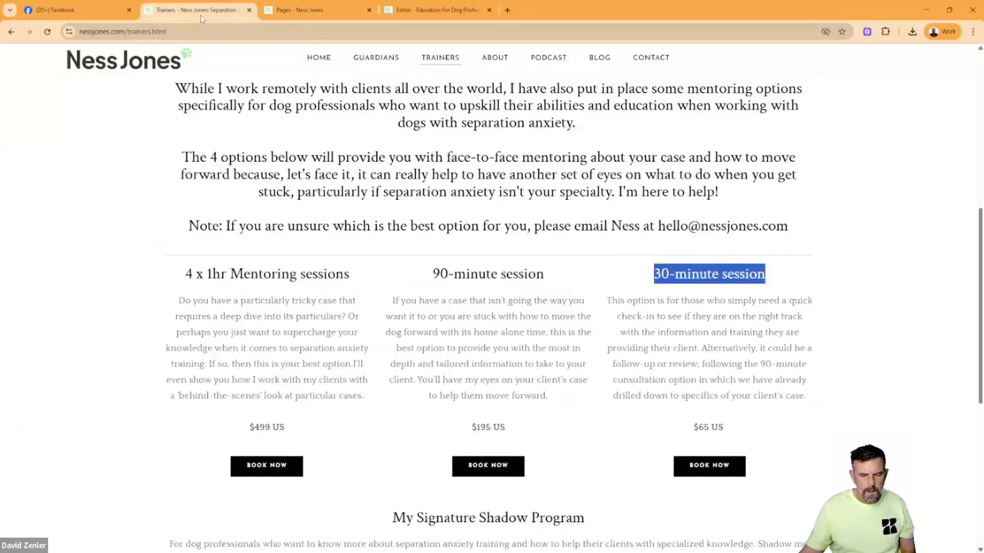
{"action": "left_click", "coordinate": [434, 11]}
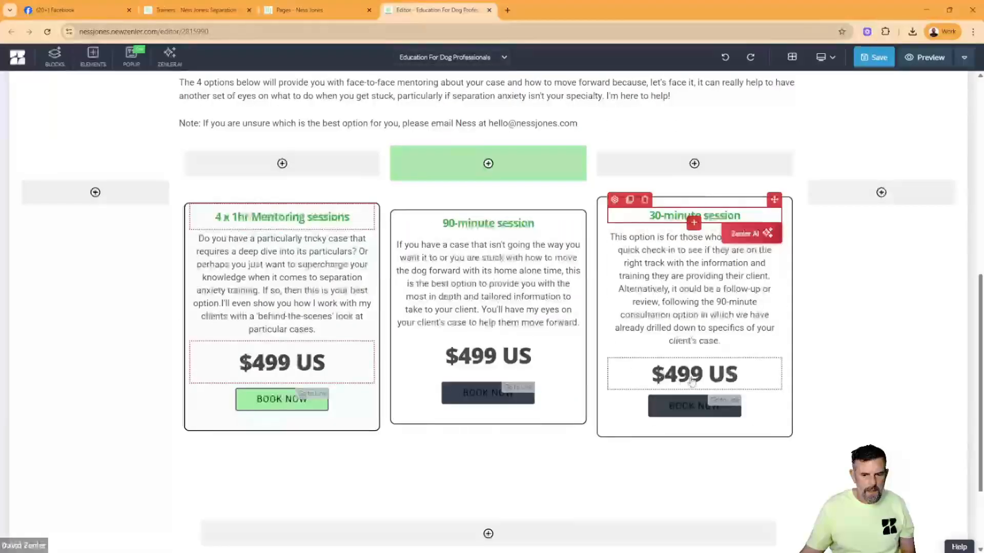
{"action": "double_click", "coordinate": [480, 360]}
{"action": "left_click", "coordinate": [483, 357]}
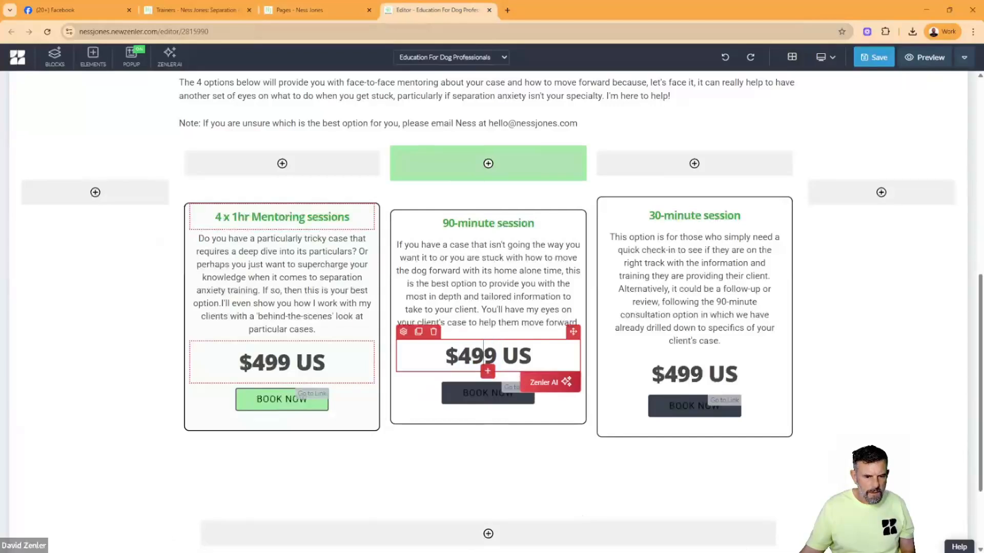
{"action": "double_click", "coordinate": [494, 356]}
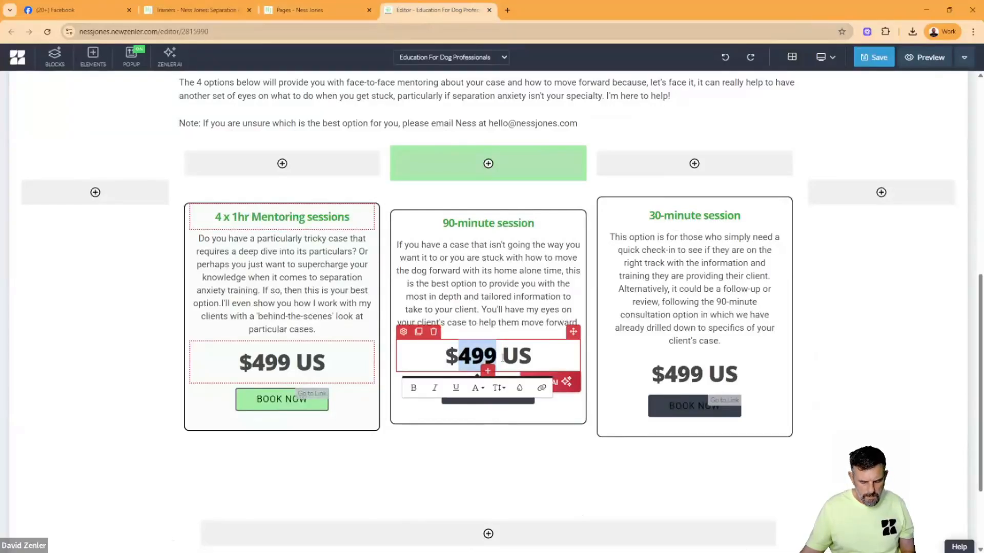
{"action": "type", "text": "1"}
{"action": "type", "text": "95"}
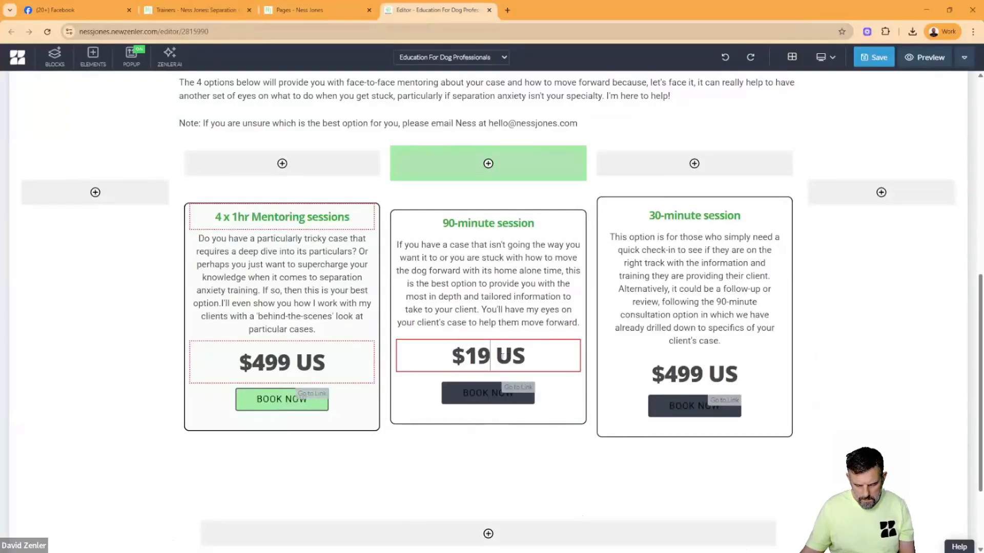
- Set the third box's price to $65 US, checking it against the original Trainers page
{"action": "left_click", "coordinate": [224, 11]}
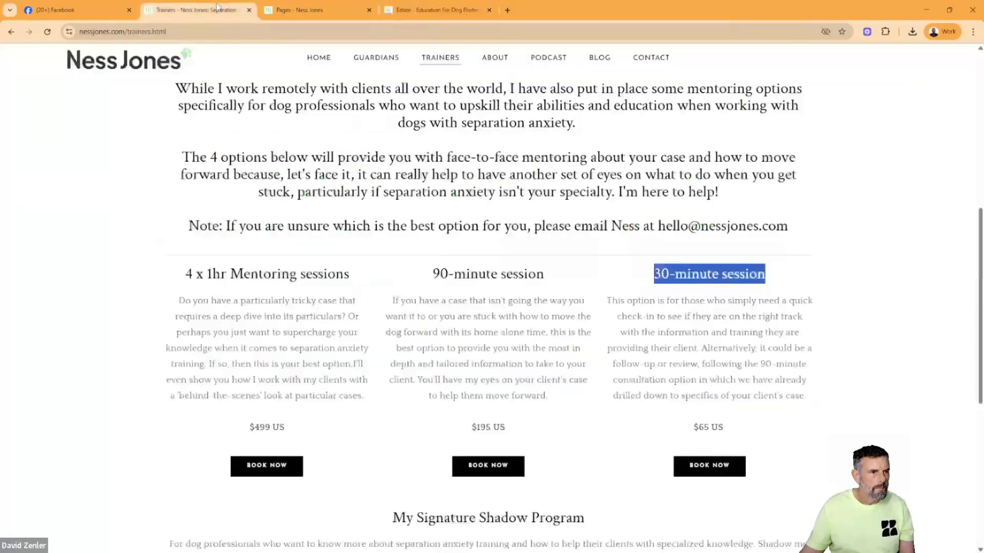
{"action": "left_click", "coordinate": [436, 14]}
{"action": "left_click", "coordinate": [692, 374]}
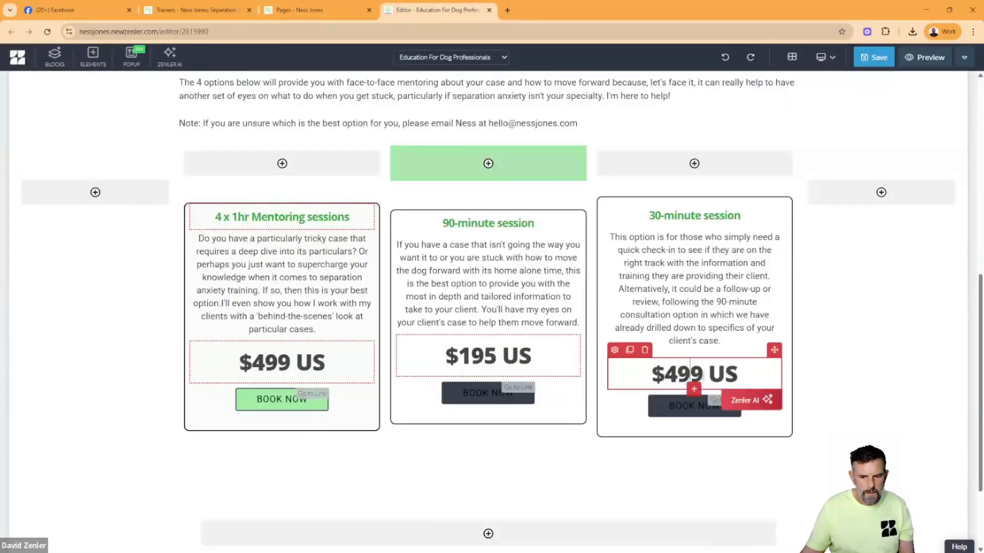
{"action": "left_click_drag", "start_coordinate": [702, 374], "coordinate": [665, 374]}
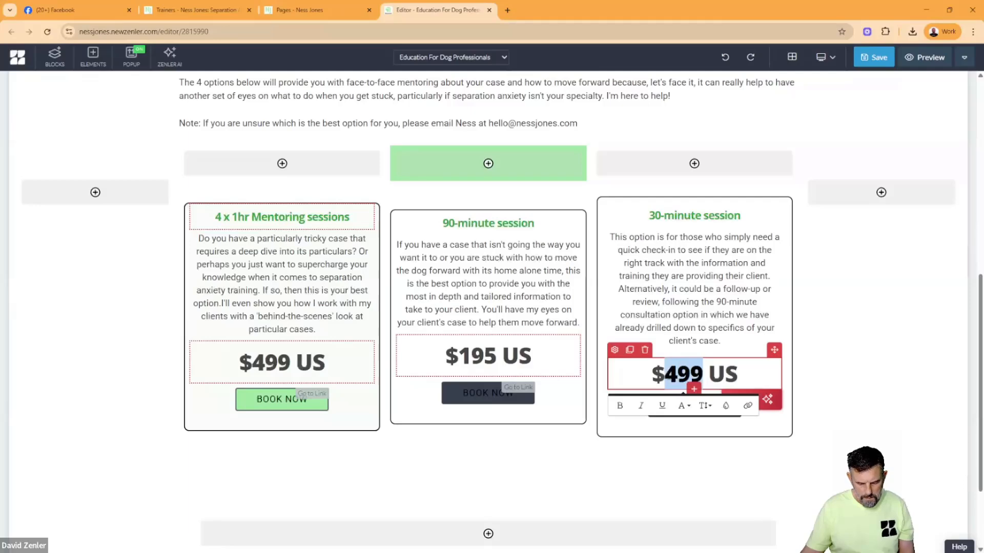
{"action": "type", "text": "65"}
{"action": "left_click", "coordinate": [214, 11]}
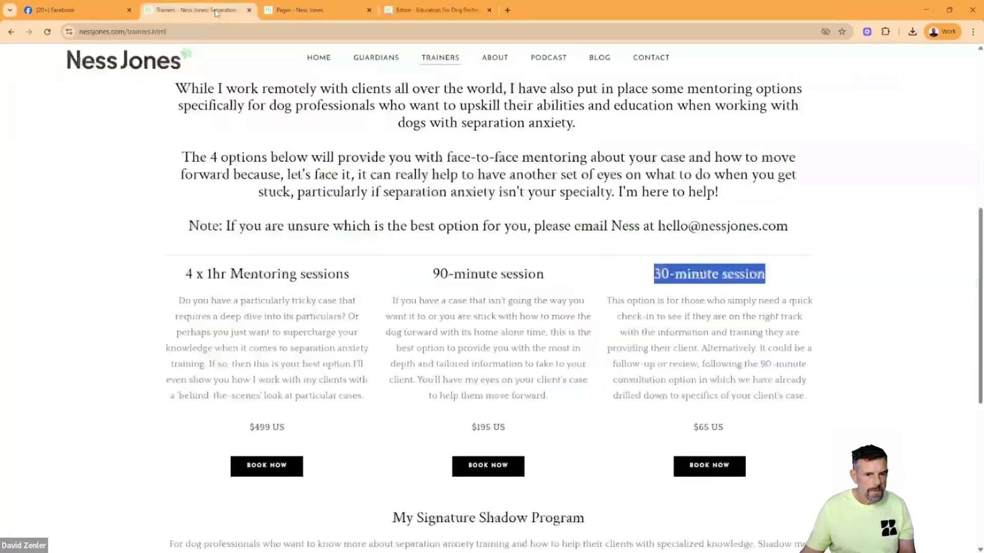
{"action": "left_click", "coordinate": [353, 16]}
{"action": "key", "text": "ctrl+Tab"}
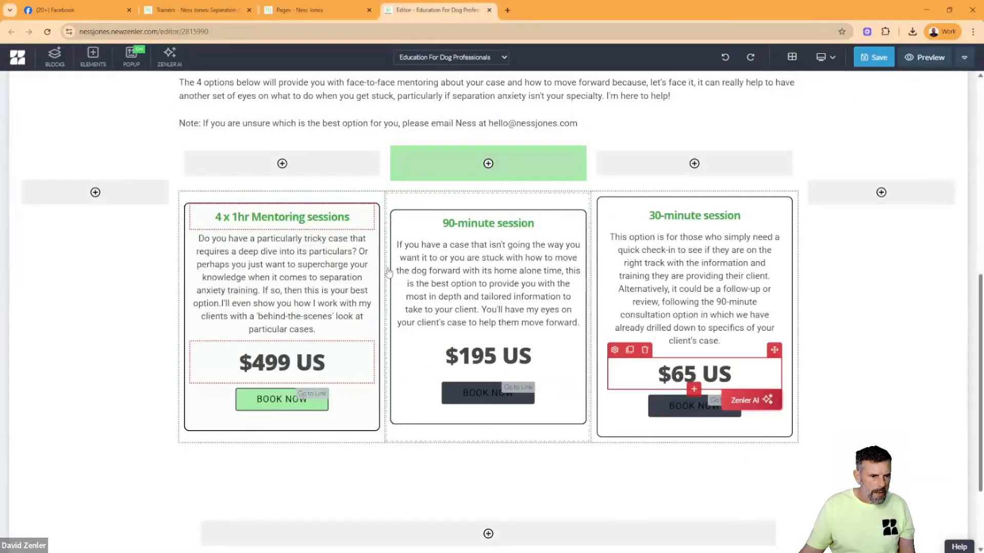
- Set the vertical alignment of the row holding the three session boxes to Top
{"action": "left_click", "coordinate": [186, 183]}
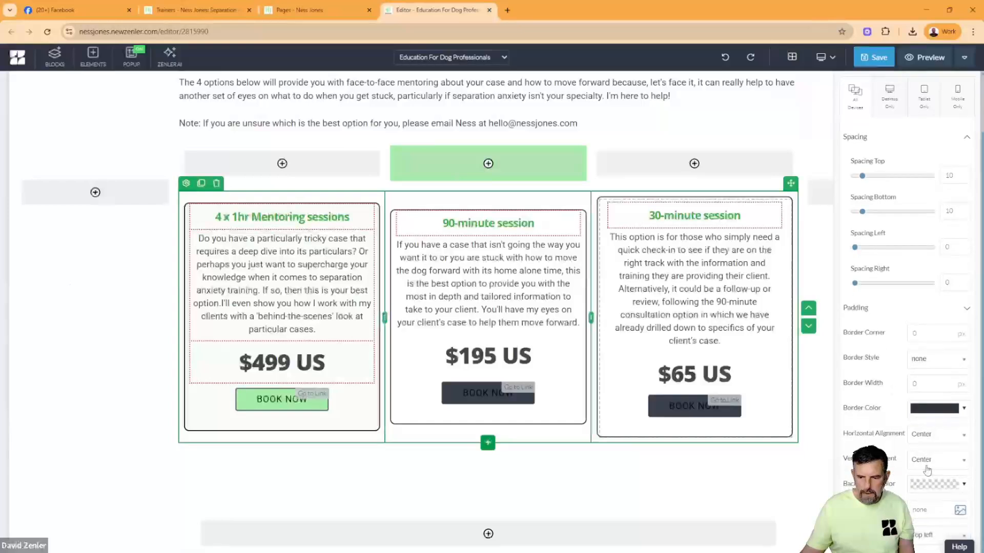
{"action": "left_click", "coordinate": [936, 460]}
{"action": "left_click", "coordinate": [919, 402]}
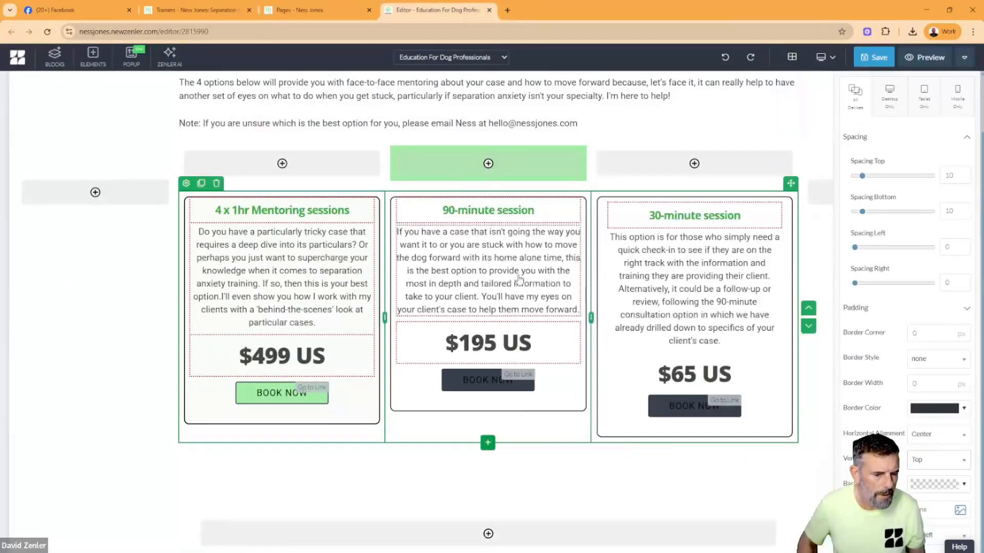
- Give the 90-minute session box a very pale orange background, #fff4e9
{"action": "left_click", "coordinate": [495, 302]}
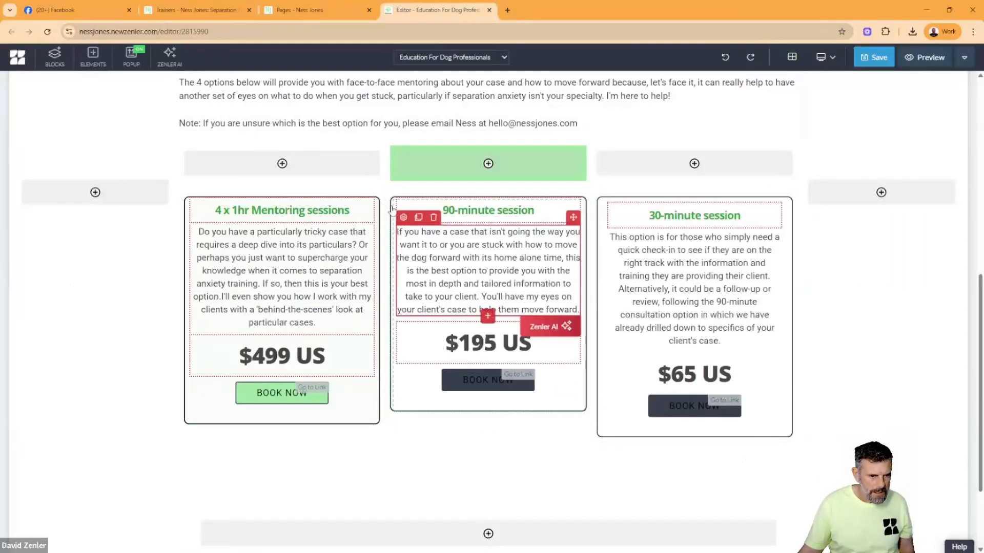
{"action": "left_click", "coordinate": [397, 189]}
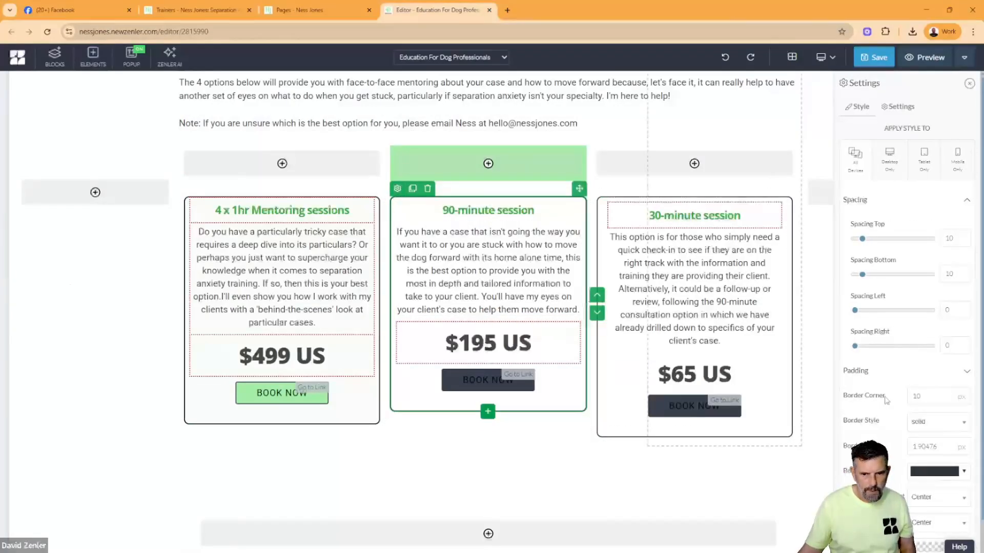
{"action": "scroll", "coordinate": [928, 473], "scroll_direction": "down", "scroll_amount": 1}
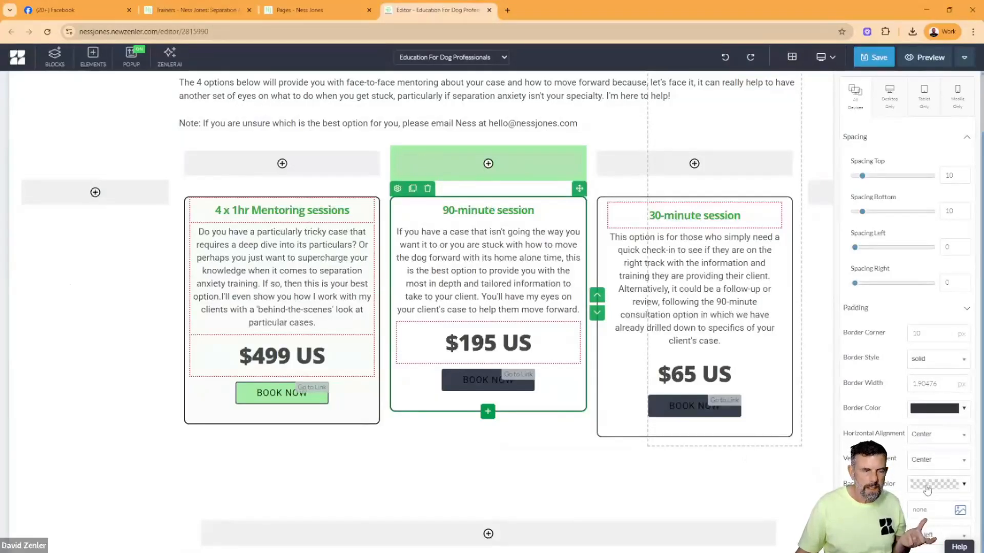
{"action": "left_click", "coordinate": [927, 489]}
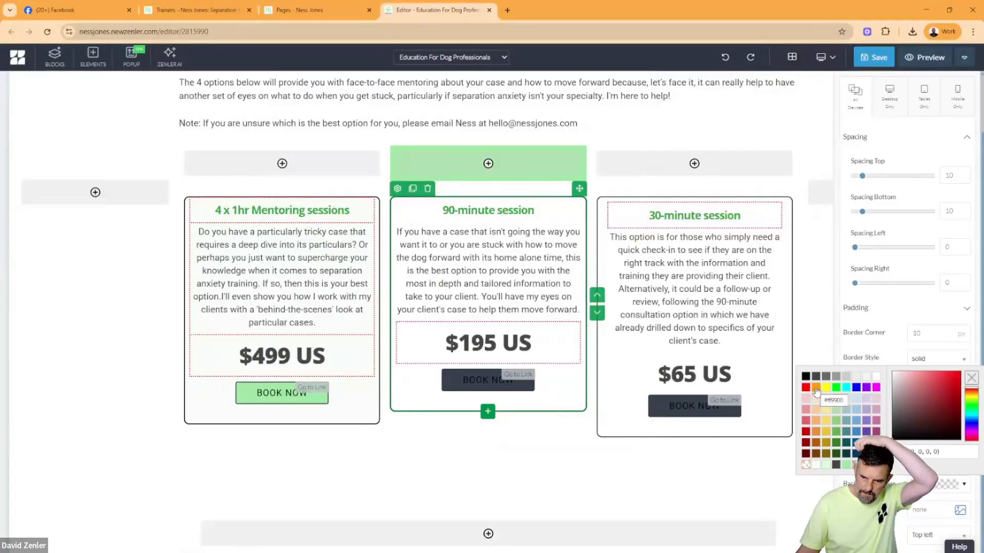
{"action": "left_click", "coordinate": [816, 443]}
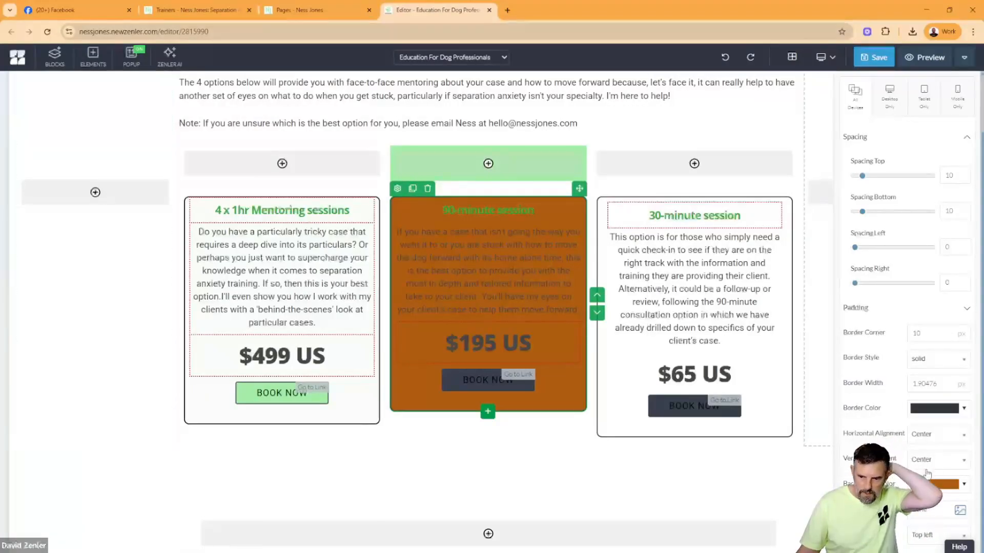
{"action": "left_click_drag", "start_coordinate": [926, 381], "coordinate": [894, 373]}
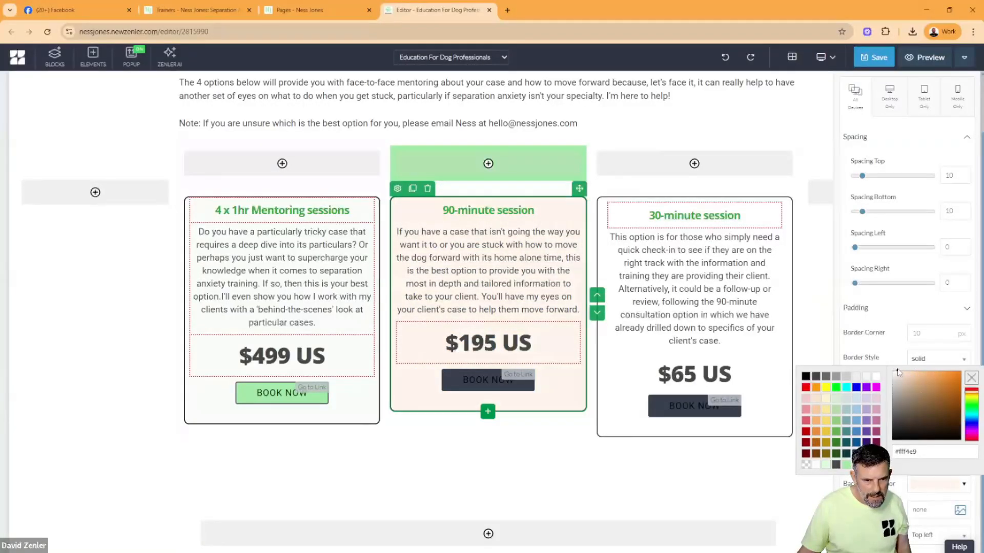
- Change the font colour of the "90-minute session" heading to dark grey
{"action": "left_click", "coordinate": [495, 214]}
{"action": "left_click", "coordinate": [403, 195]}
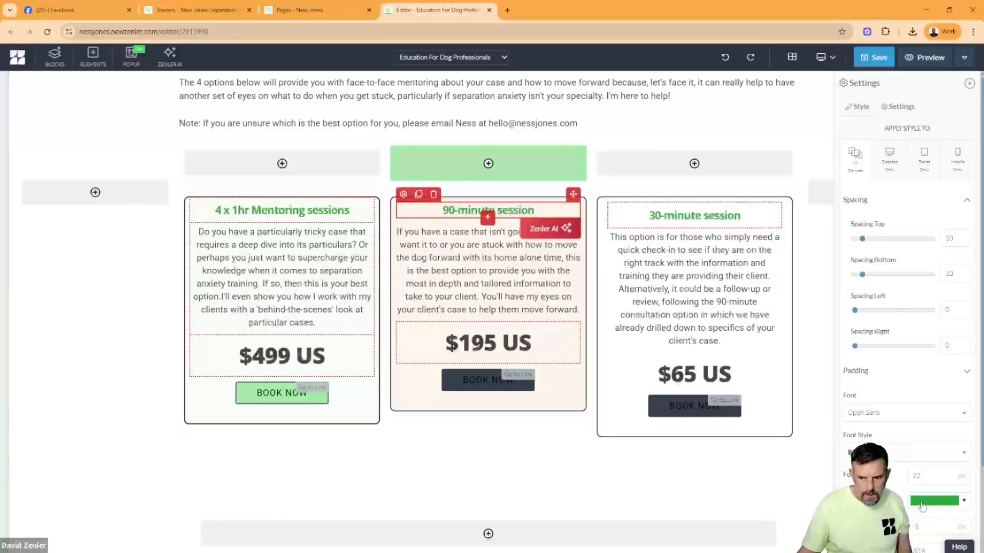
{"action": "left_click", "coordinate": [919, 501]}
{"action": "left_click", "coordinate": [815, 393]}
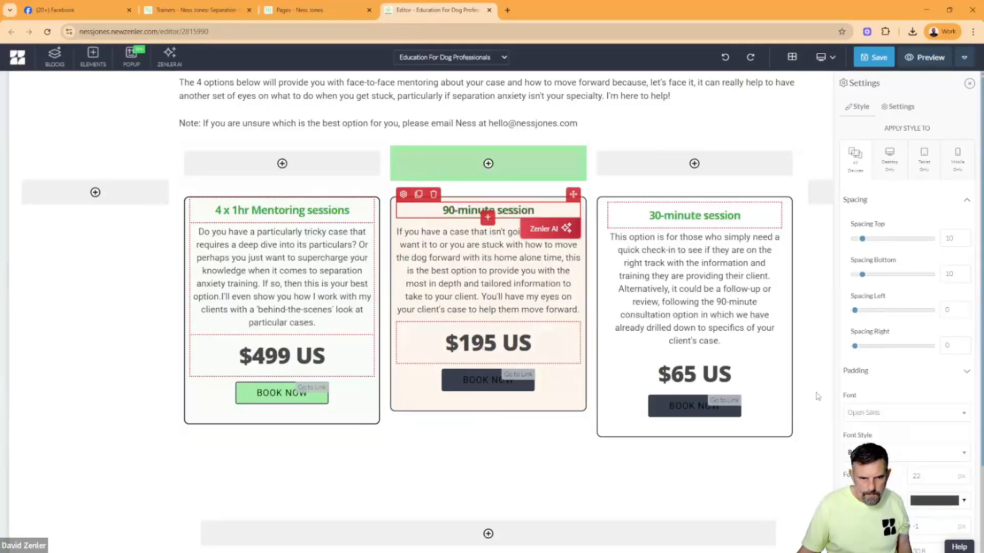
- Give the 30-minute session box a very light grey background
{"action": "left_click", "coordinate": [601, 270]}
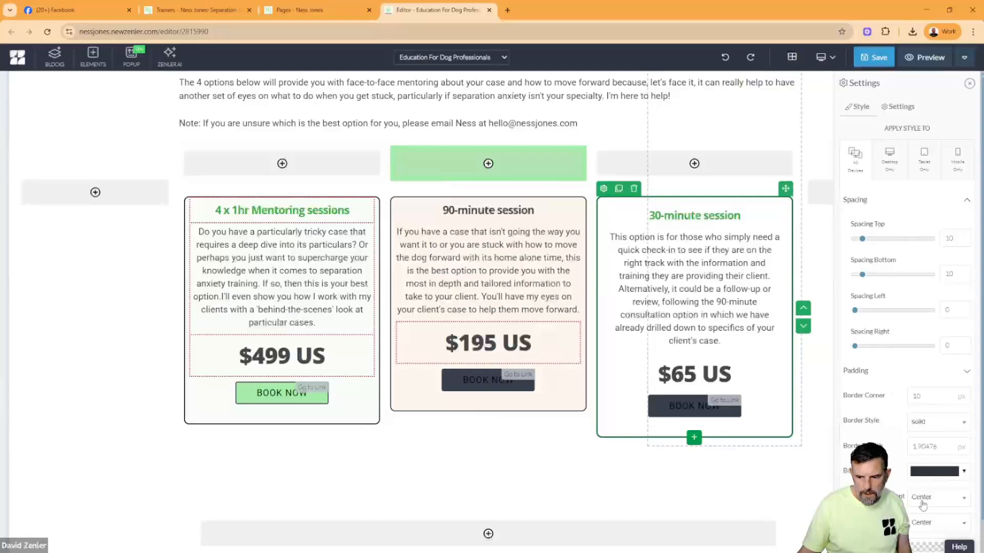
{"action": "scroll", "coordinate": [922, 505], "scroll_direction": "down", "scroll_amount": 1}
{"action": "left_click", "coordinate": [931, 485]}
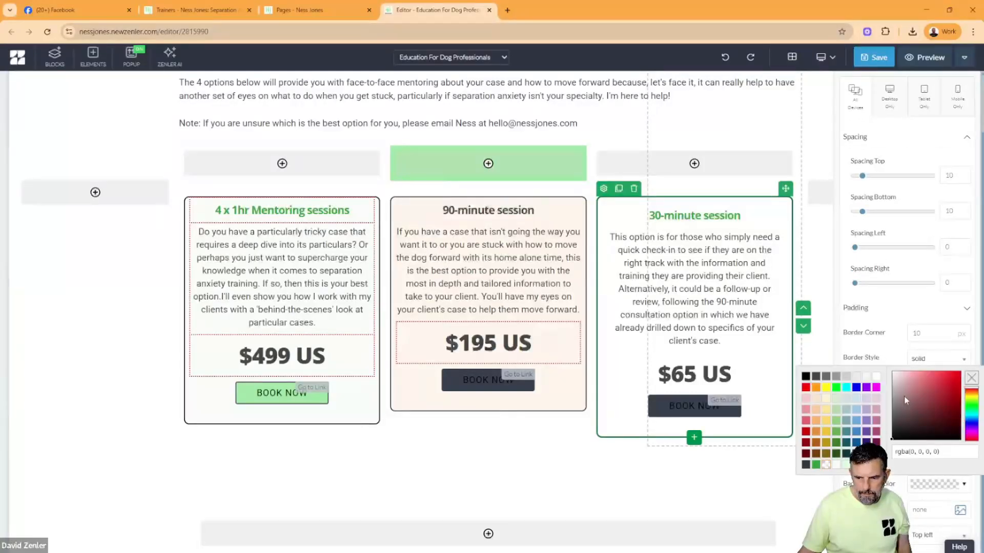
{"action": "left_click", "coordinate": [867, 380]}
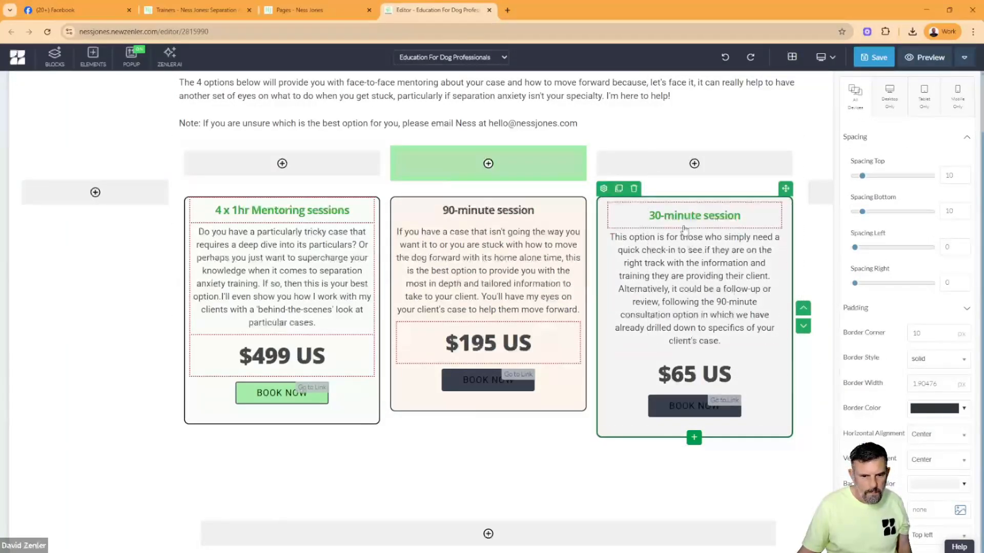
- Change the font colour of the "30-minute session" heading to black
{"action": "left_click", "coordinate": [668, 216]}
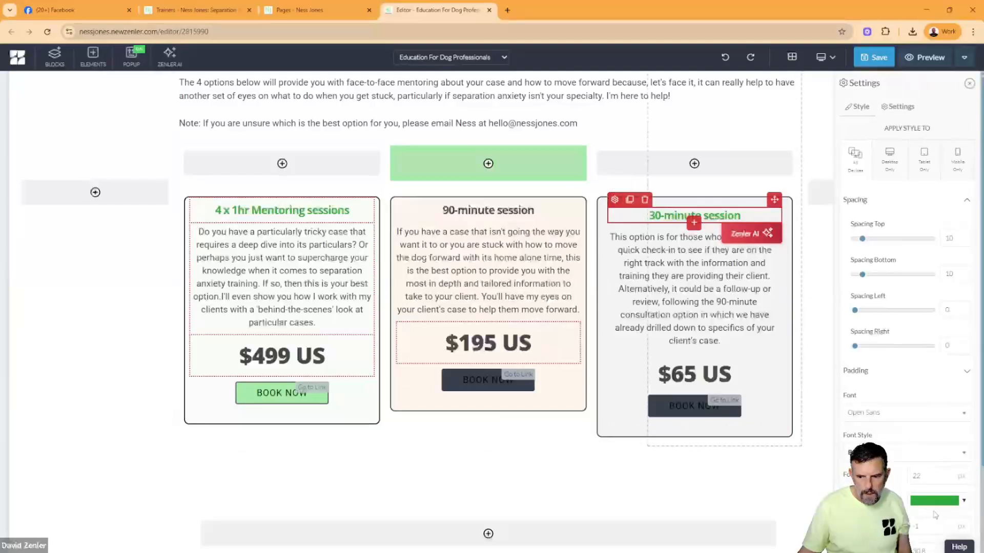
{"action": "left_click", "coordinate": [933, 501]}
{"action": "left_click", "coordinate": [805, 396]}
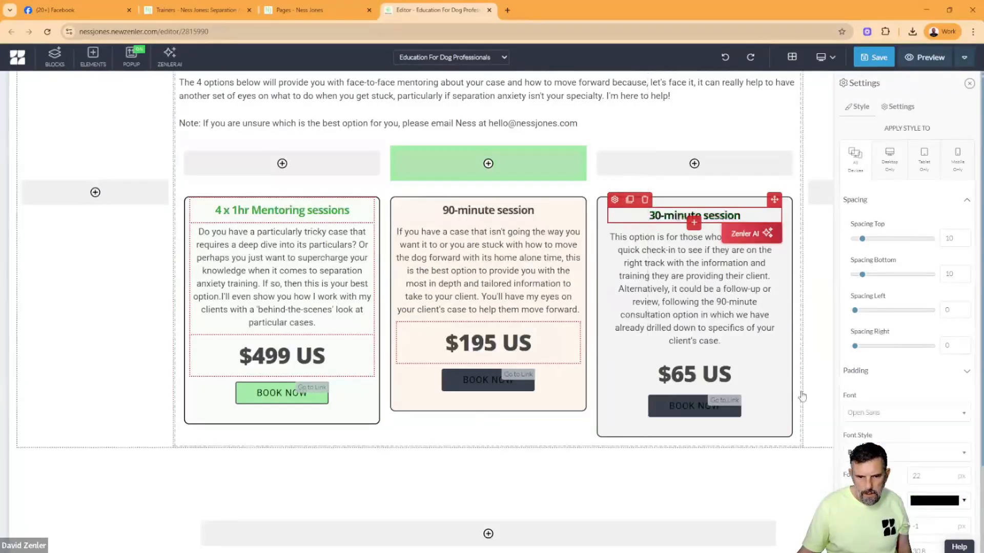
- Change the background of the 90-minute box's BOOK NOW button to pale green, #d9fada
{"action": "left_click", "coordinate": [453, 382]}
{"action": "scroll", "coordinate": [906, 384], "scroll_direction": "down", "scroll_amount": 4}
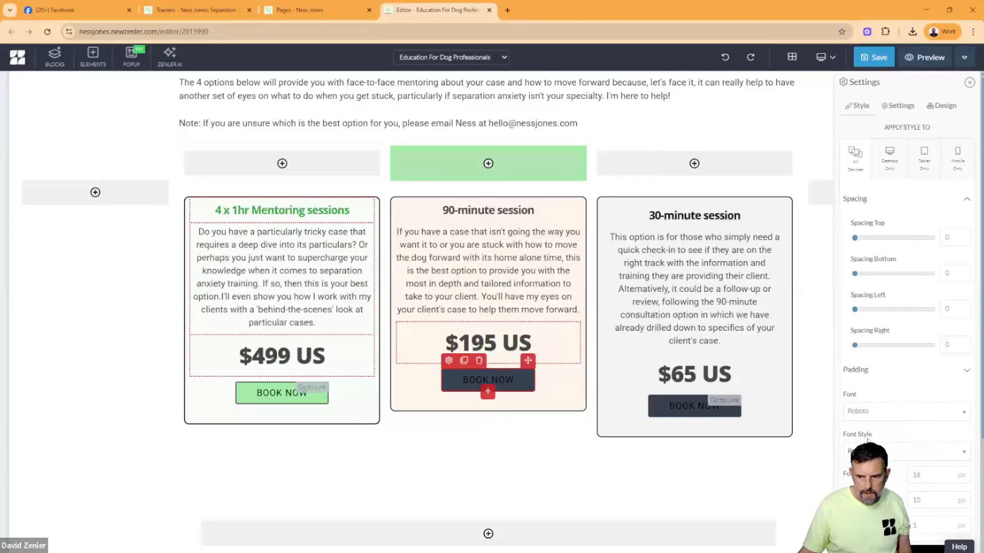
{"action": "left_click", "coordinate": [921, 385]}
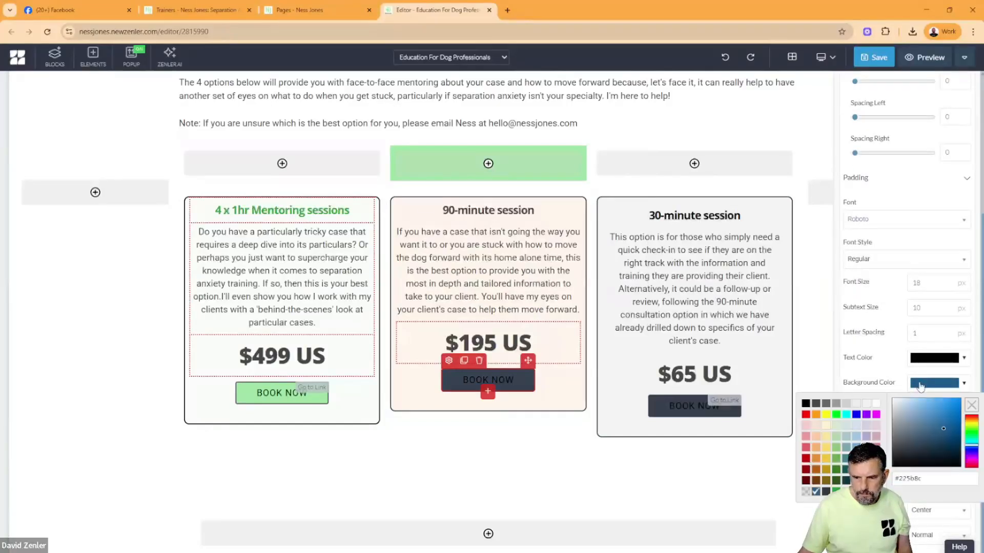
{"action": "left_click", "coordinate": [856, 491]}
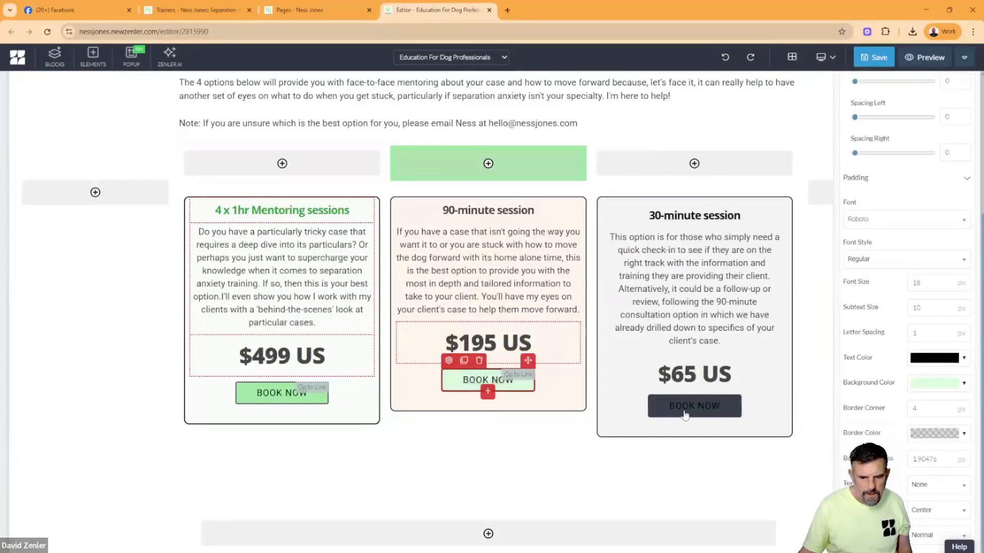
- Change the background of the 30-minute box's BOOK NOW button to white, keeping its text black
{"action": "left_click", "coordinate": [654, 413]}
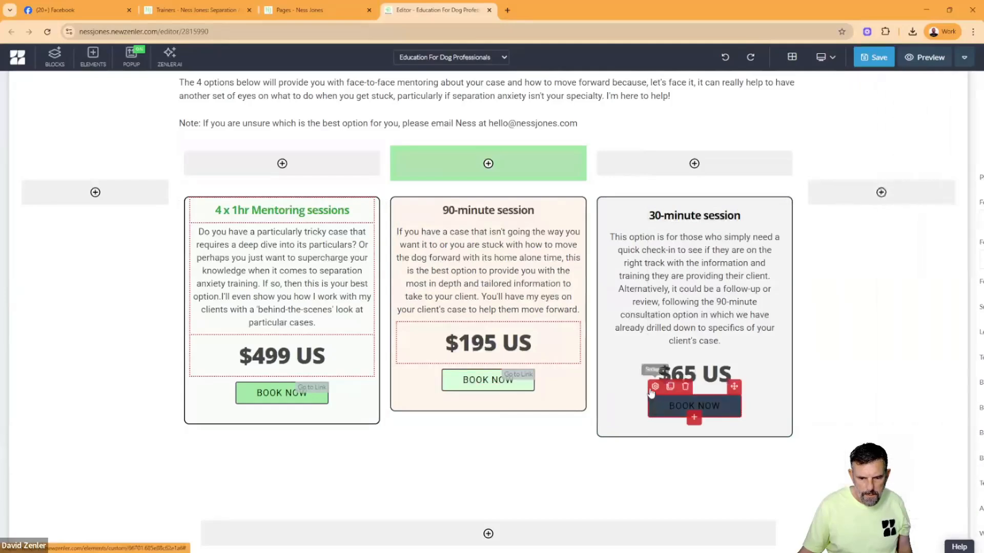
{"action": "scroll", "coordinate": [889, 449], "scroll_direction": "down", "scroll_amount": 3}
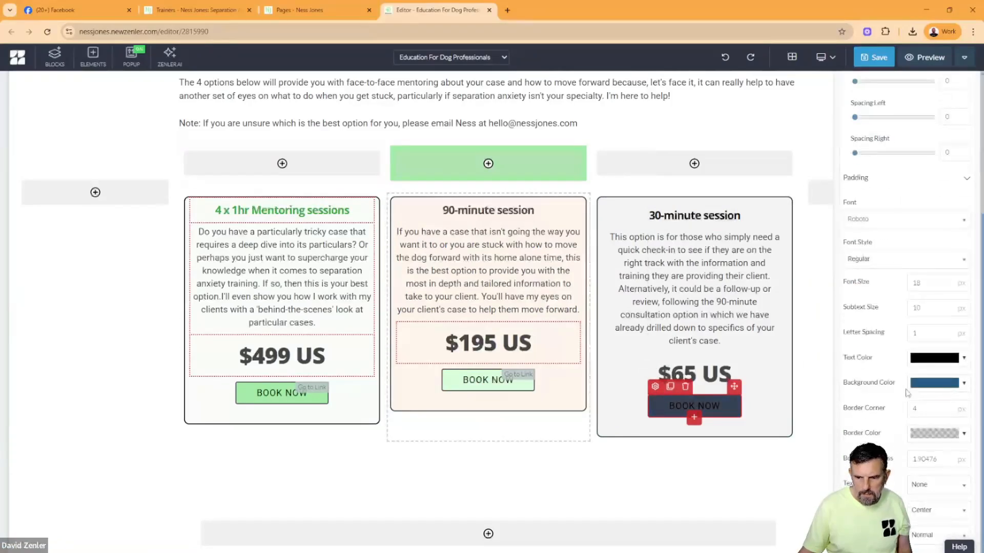
{"action": "left_click", "coordinate": [917, 359]}
{"action": "left_click", "coordinate": [917, 360]}
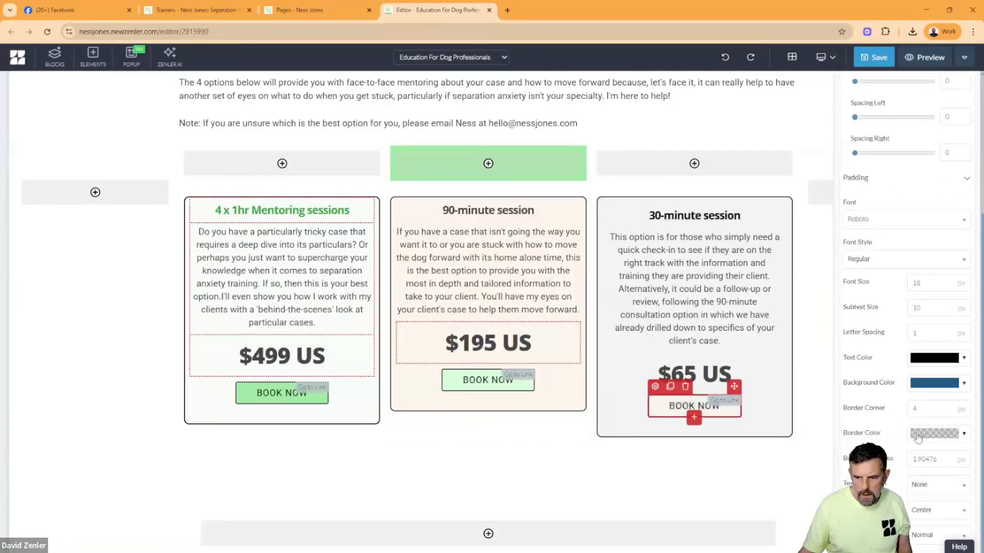
{"action": "left_click", "coordinate": [919, 435]}
{"action": "left_click", "coordinate": [867, 401]}
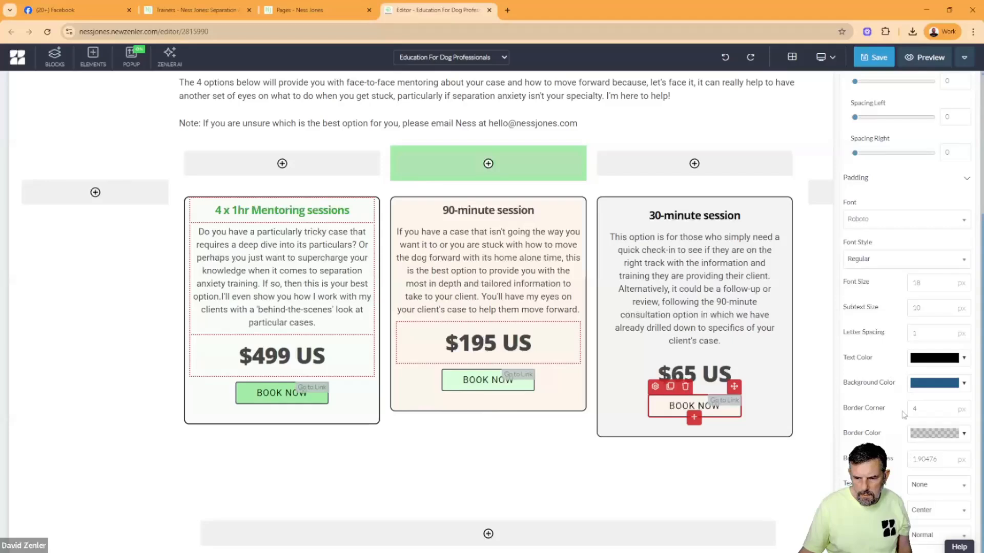
{"action": "left_click", "coordinate": [927, 391]}
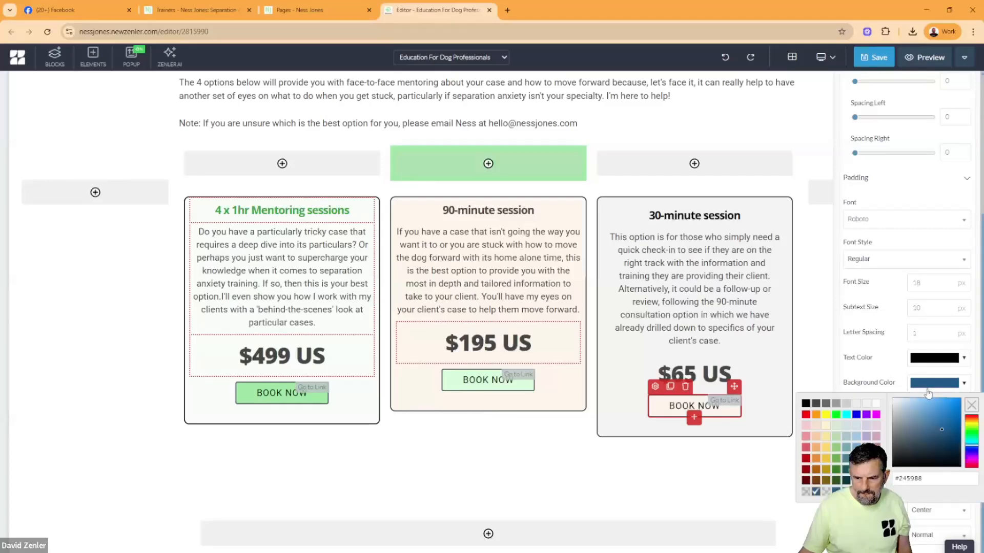
{"action": "left_click", "coordinate": [866, 405]}
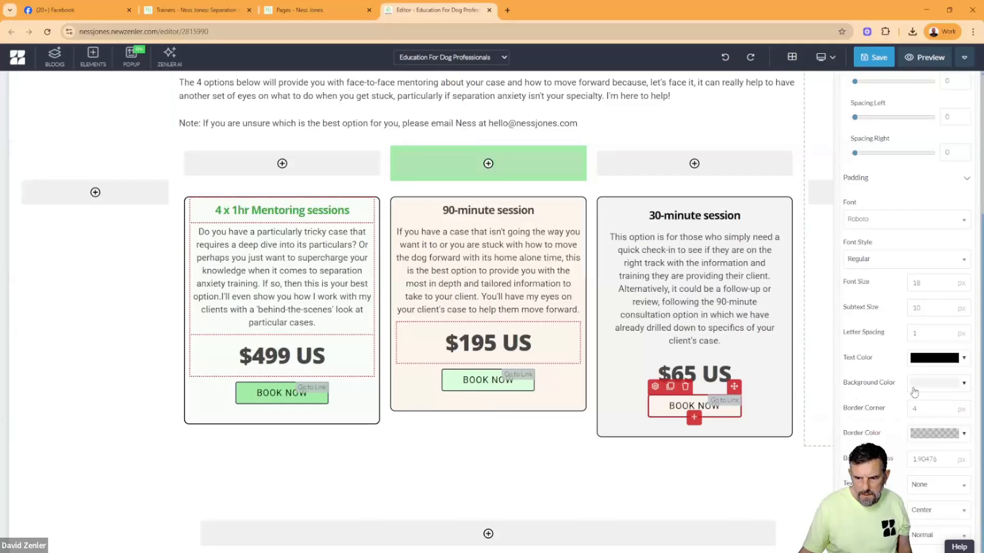
{"action": "left_click", "coordinate": [914, 389]}
{"action": "left_click", "coordinate": [877, 404]}
{"action": "left_click", "coordinate": [490, 411]}
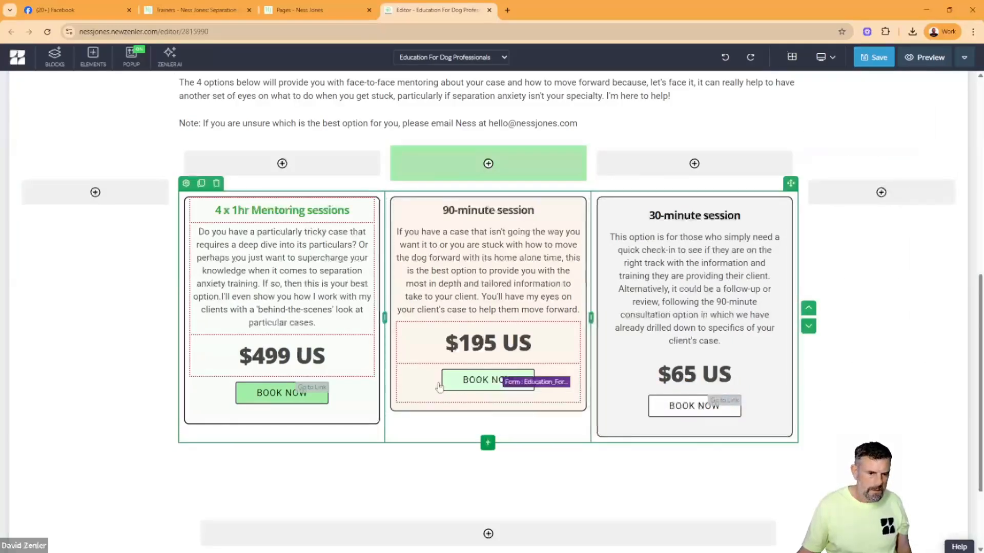
- Restyle the 90-minute box's BOOK NOW button with a black background and white text
{"action": "left_click", "coordinate": [487, 380]}
{"action": "left_click", "coordinate": [449, 361]}
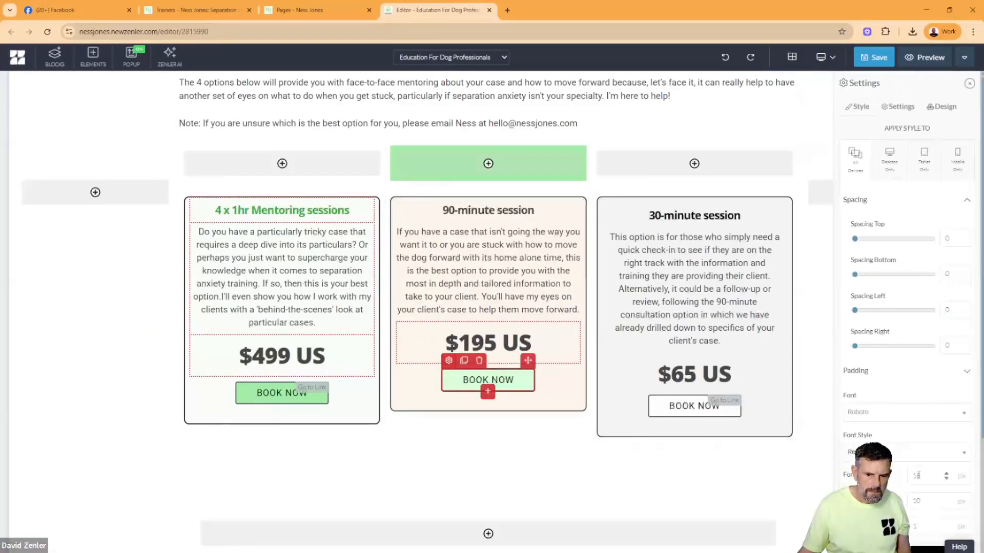
{"action": "scroll", "coordinate": [915, 377], "scroll_direction": "down", "scroll_amount": 4}
{"action": "left_click", "coordinate": [924, 384]}
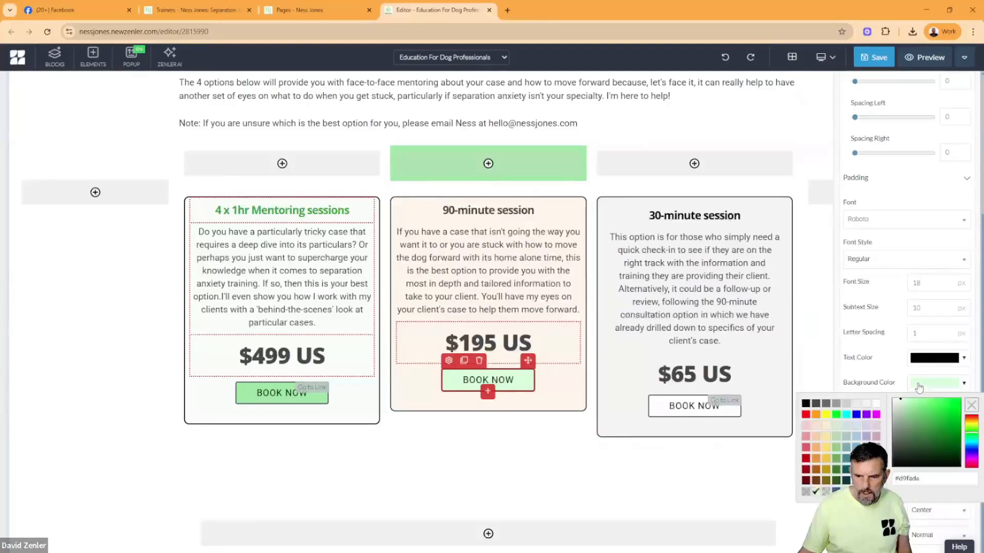
{"action": "left_click", "coordinate": [805, 404]}
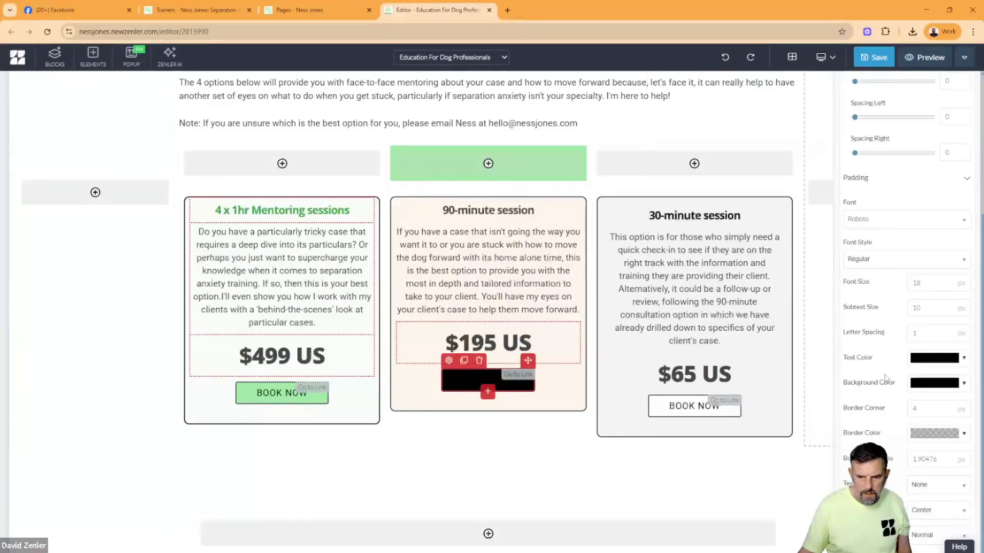
{"action": "left_click", "coordinate": [916, 360]}
{"action": "left_click", "coordinate": [876, 380]}
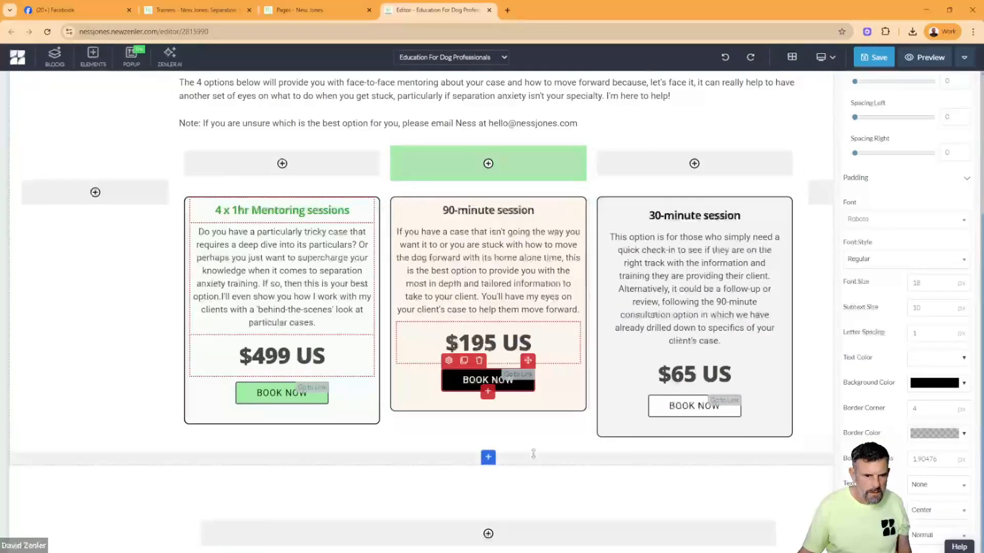
{"action": "left_click", "coordinate": [528, 451]}
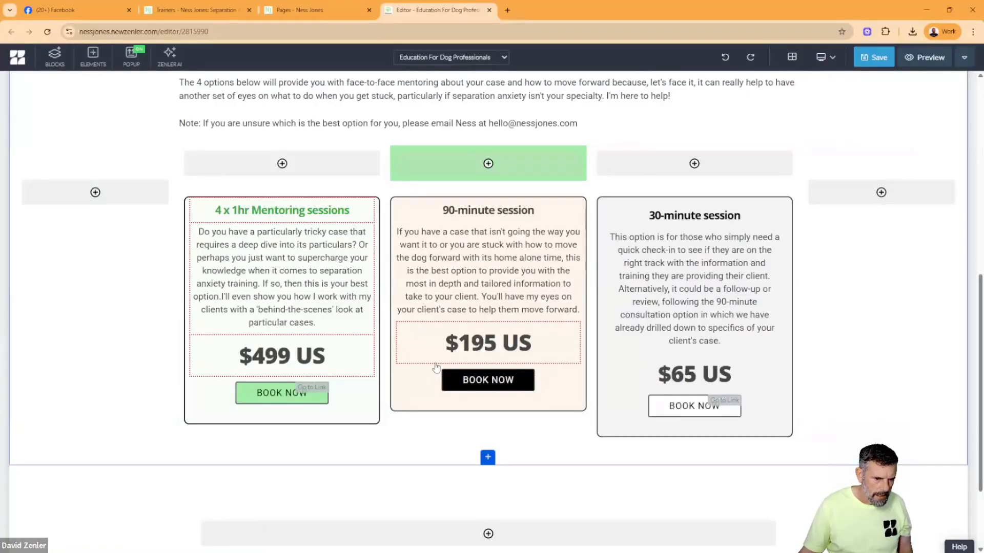
- Set the bottom spacing of the 90-minute session's description text to 63
{"action": "left_click", "coordinate": [404, 217]}
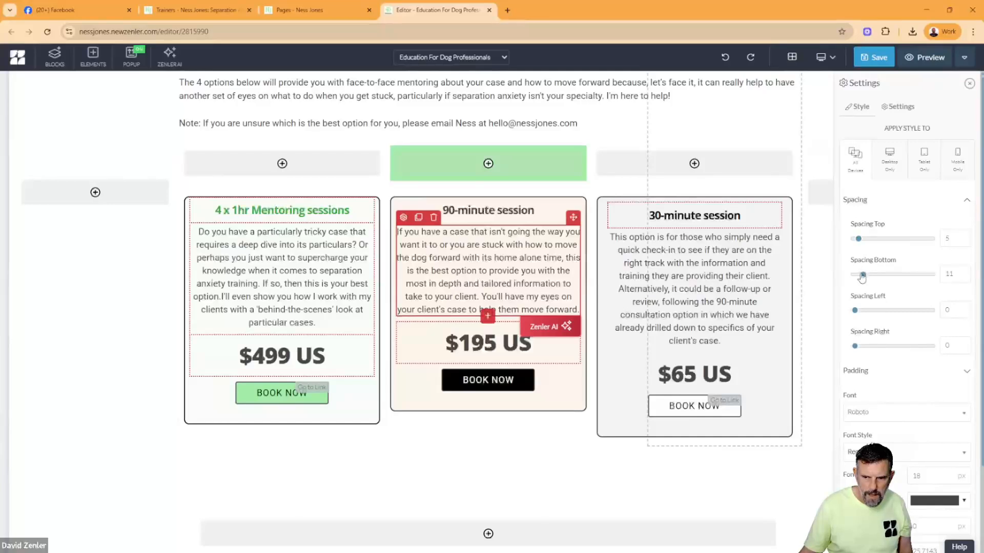
{"action": "left_click_drag", "start_coordinate": [862, 277], "coordinate": [883, 280]}
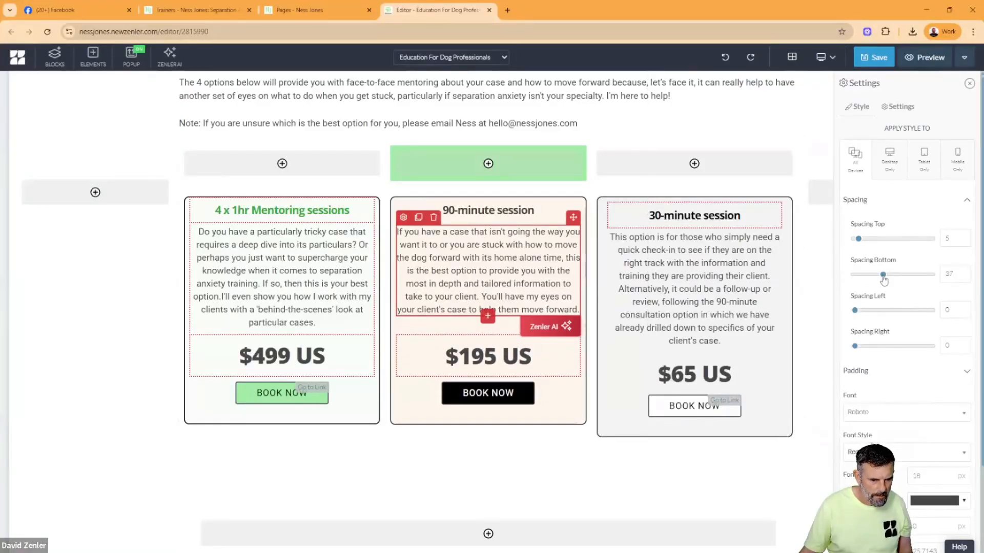
{"action": "left_click", "coordinate": [642, 276]}
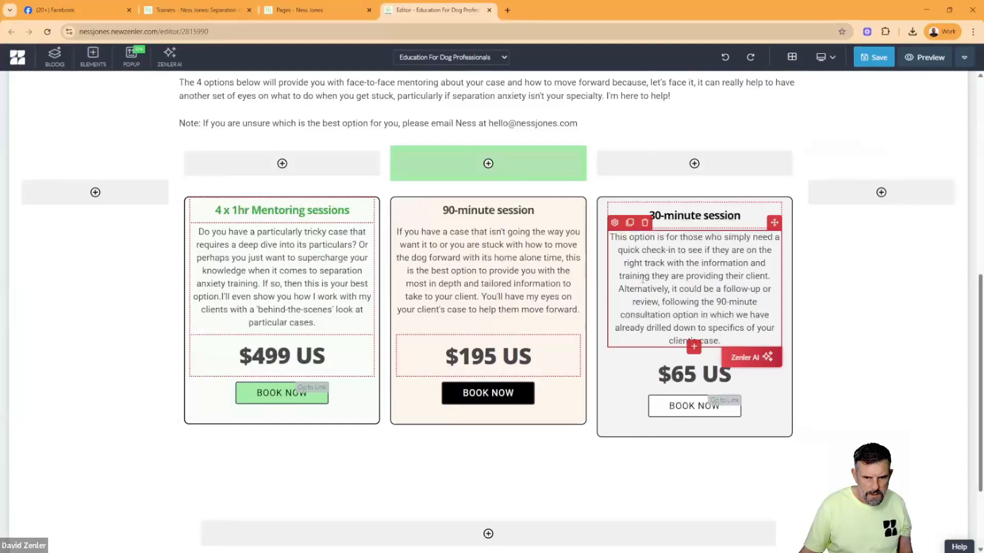
{"action": "left_click", "coordinate": [789, 283]}
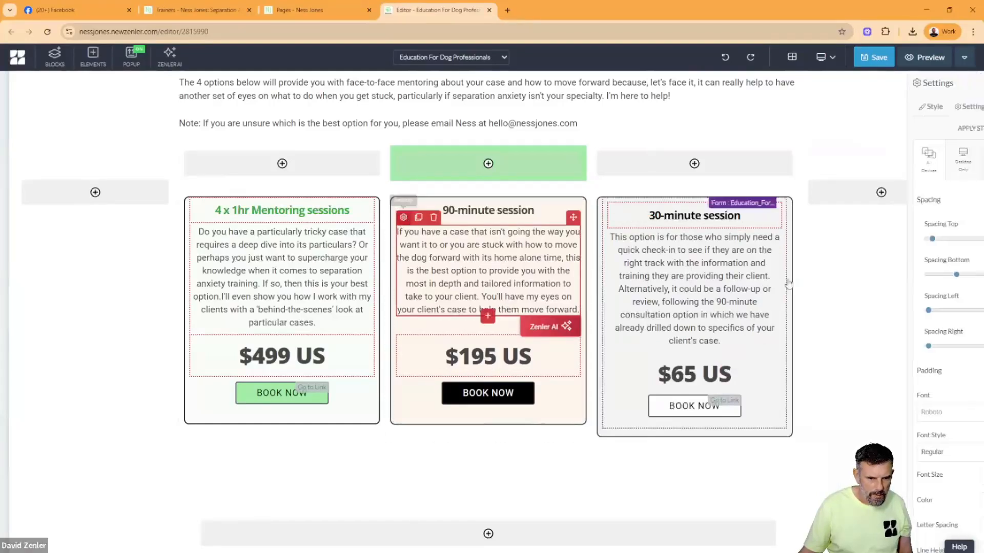
{"action": "left_click_drag", "start_coordinate": [884, 277], "coordinate": [903, 281]}
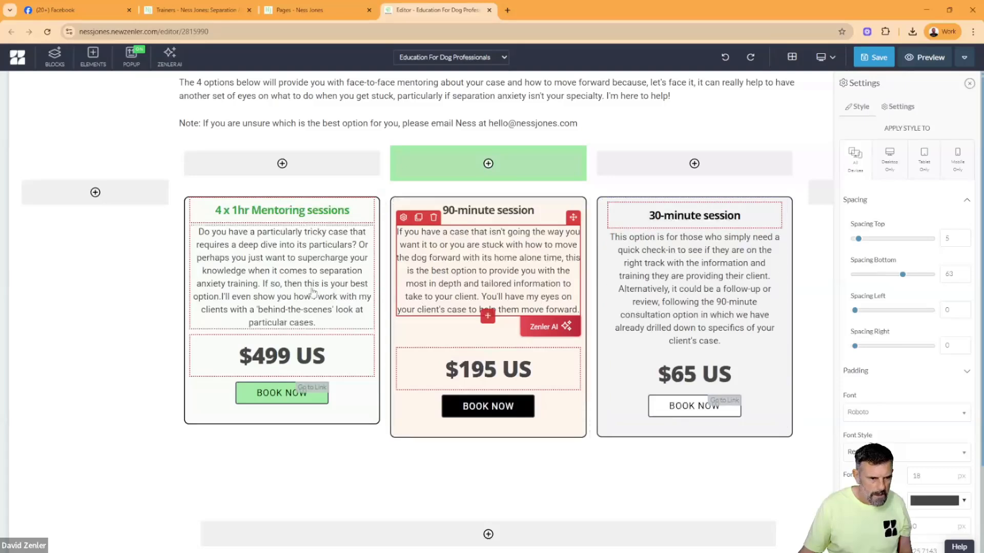
- Set the bottom spacing of the 4 x 1hr Mentoring sessions description text to 37
{"action": "left_click", "coordinate": [310, 290]}
{"action": "left_click", "coordinate": [197, 218]}
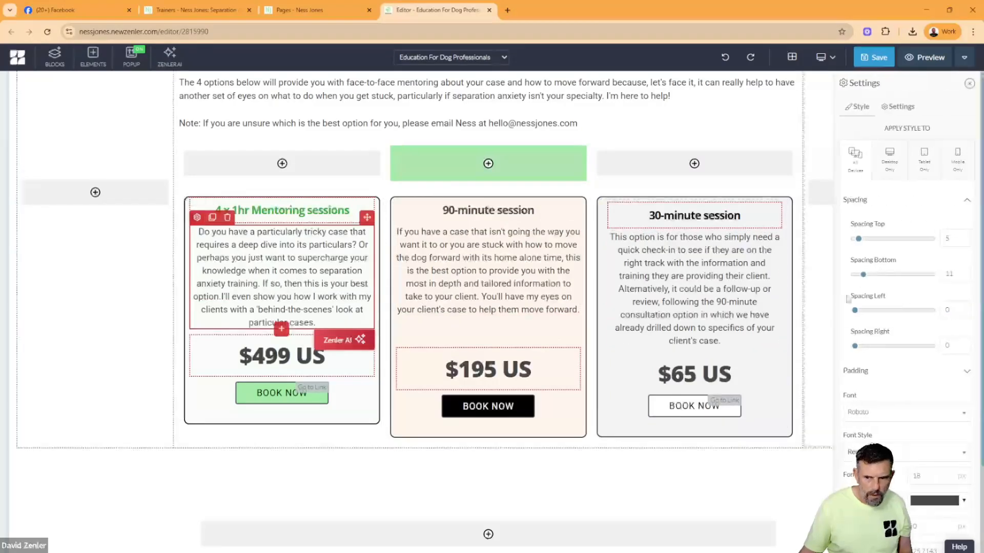
{"action": "left_click_drag", "start_coordinate": [866, 276], "coordinate": [883, 279]}
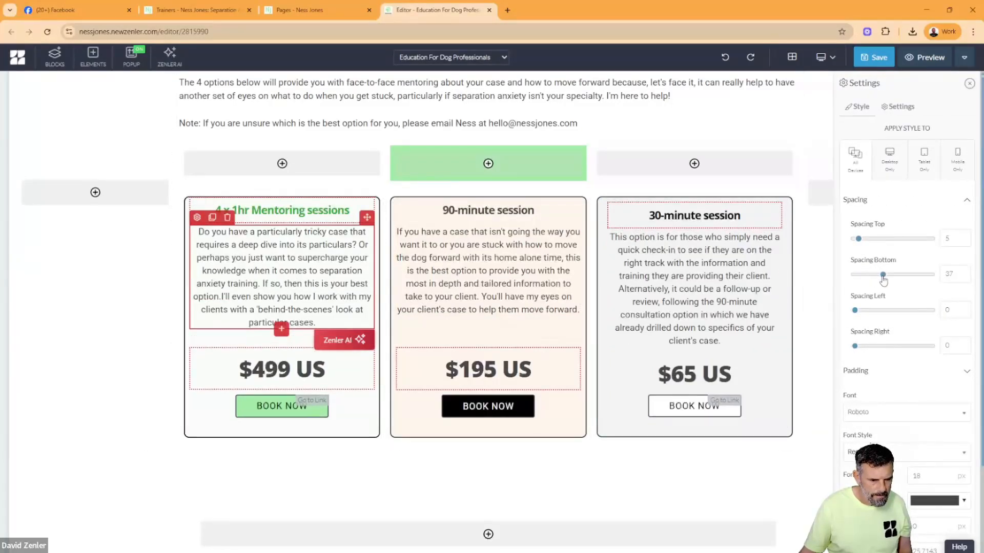
{"action": "left_click", "coordinate": [732, 465]}
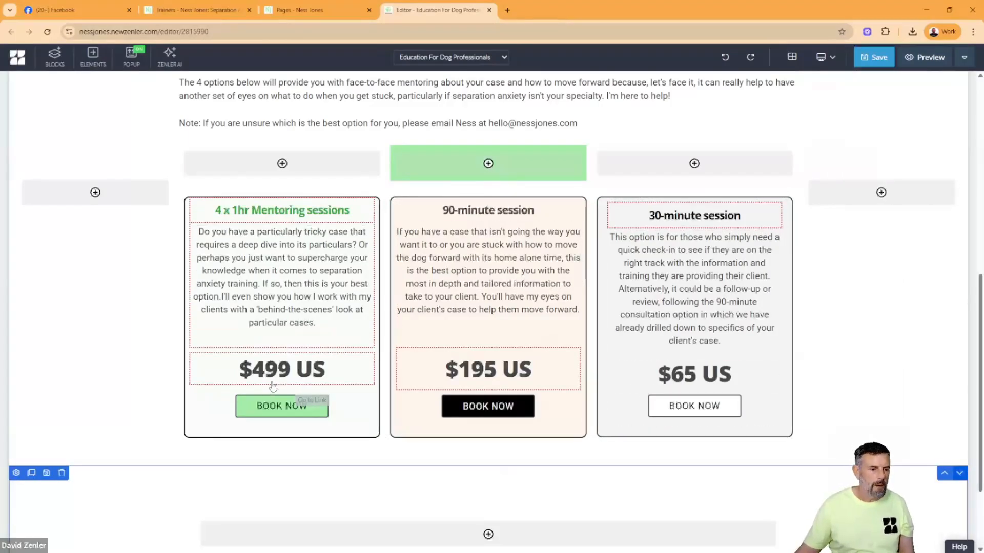
- Check the price text in each of the three session boxes and save the page
{"action": "left_click", "coordinate": [267, 379]}
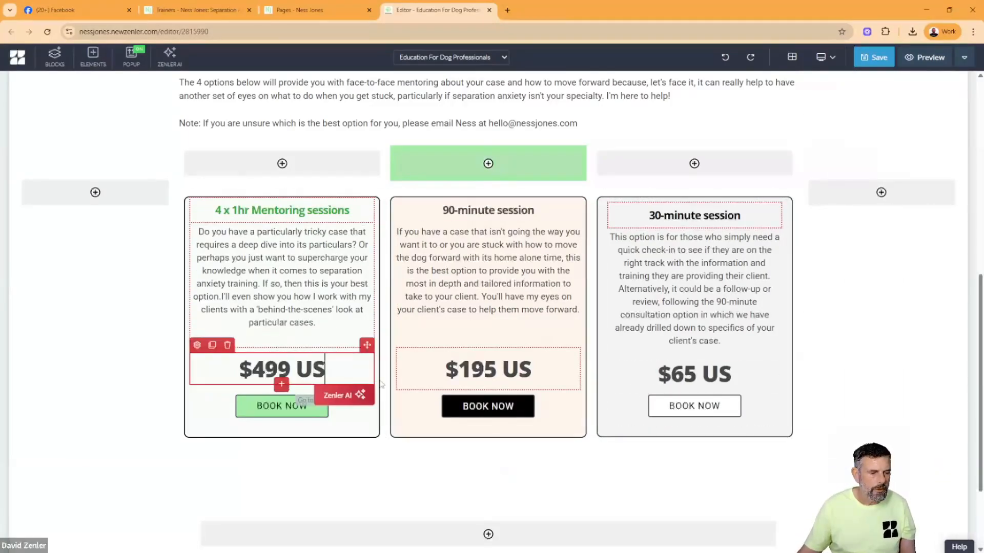
{"action": "left_click", "coordinate": [482, 375]}
{"action": "left_click", "coordinate": [677, 366]}
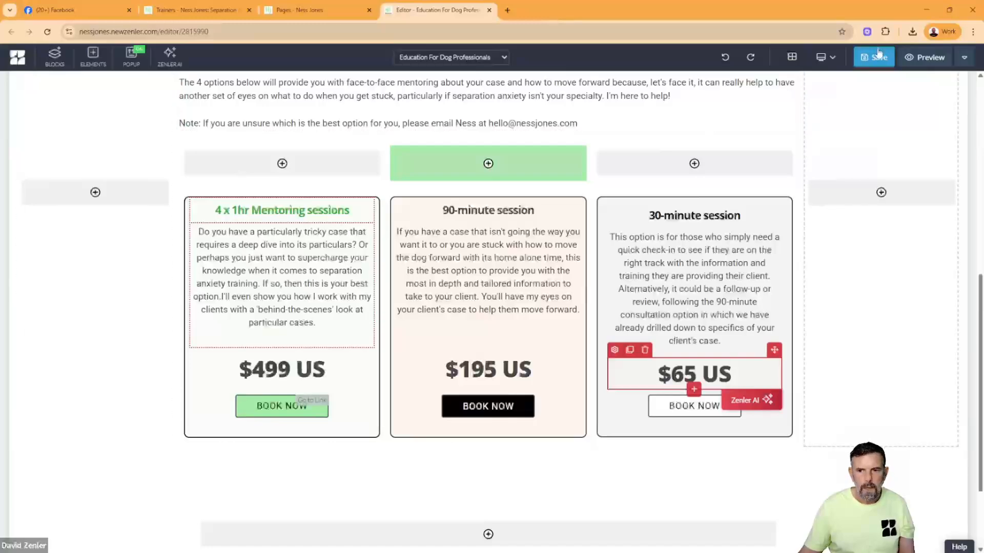
{"action": "key", "text": "ctrl+s"}
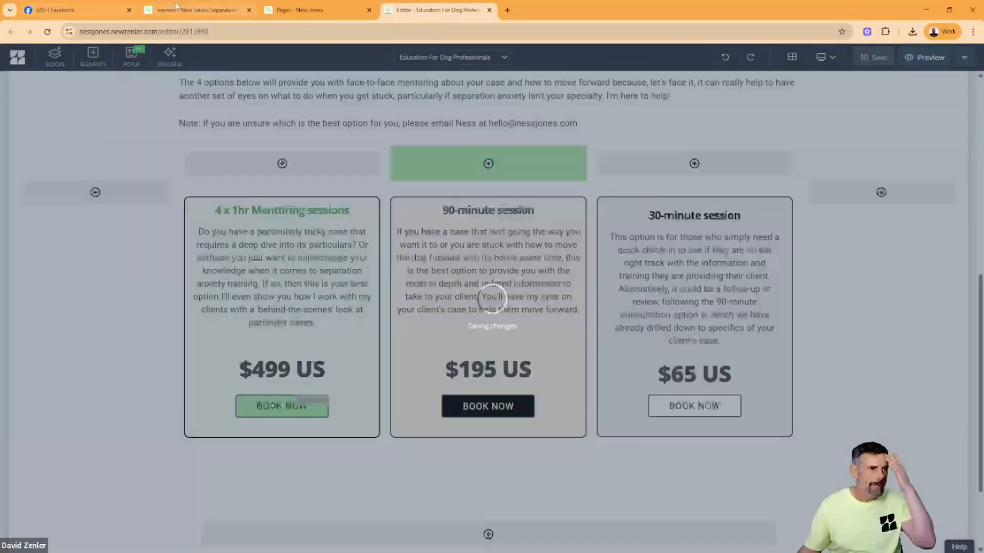
- Compare the session section on the original Trainers page with the rebuilt boxes in the editor
{"action": "left_click", "coordinate": [197, 10]}
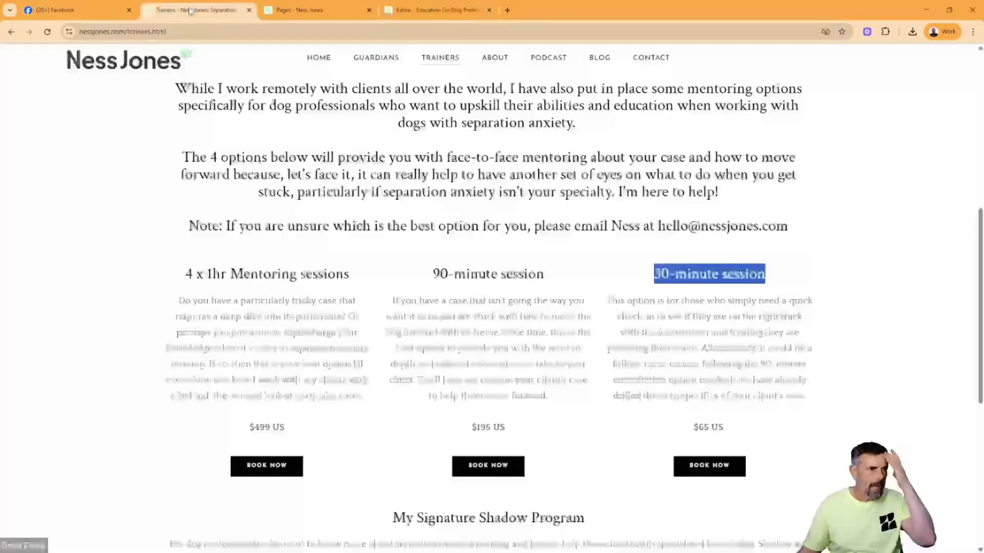
{"action": "left_click_drag", "start_coordinate": [185, 274], "coordinate": [850, 347]}
{"action": "left_click", "coordinate": [850, 346]}
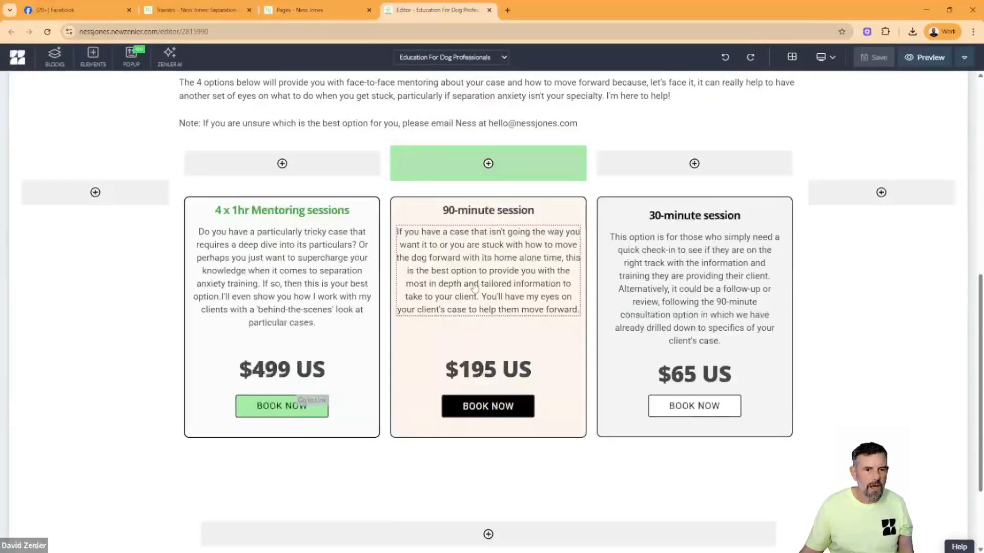
- Preview the Education For Dog Professionals page and examine the text and alignment of the three session boxes
{"action": "left_click", "coordinate": [925, 57]}
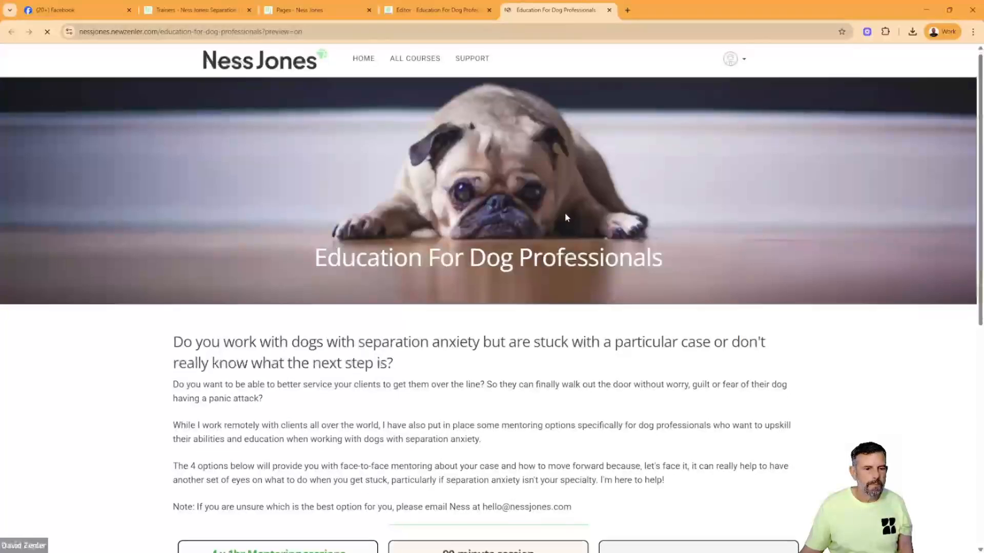
{"action": "scroll", "coordinate": [565, 212], "scroll_direction": "down", "scroll_amount": 5}
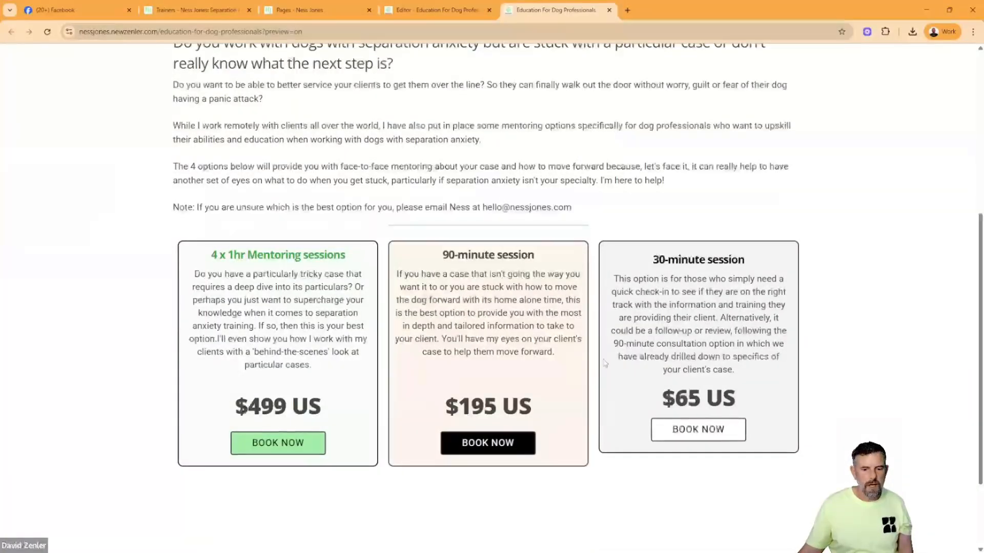
{"action": "left_click_drag", "start_coordinate": [658, 318], "coordinate": [717, 369]}
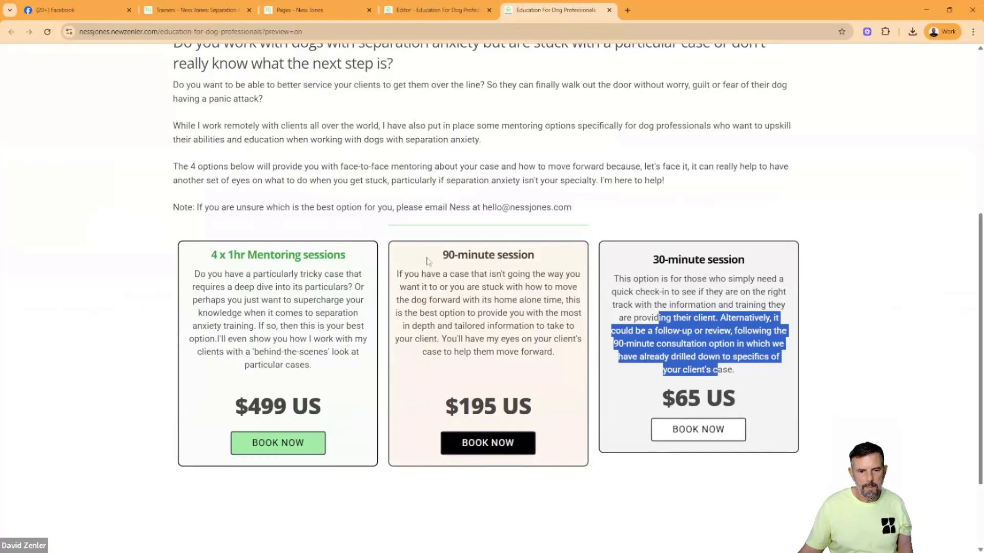
- Set the bottom spacing of the 30-minute session description text to 25 in the editor, save, and reload the page preview
{"action": "left_click", "coordinate": [839, 269]}
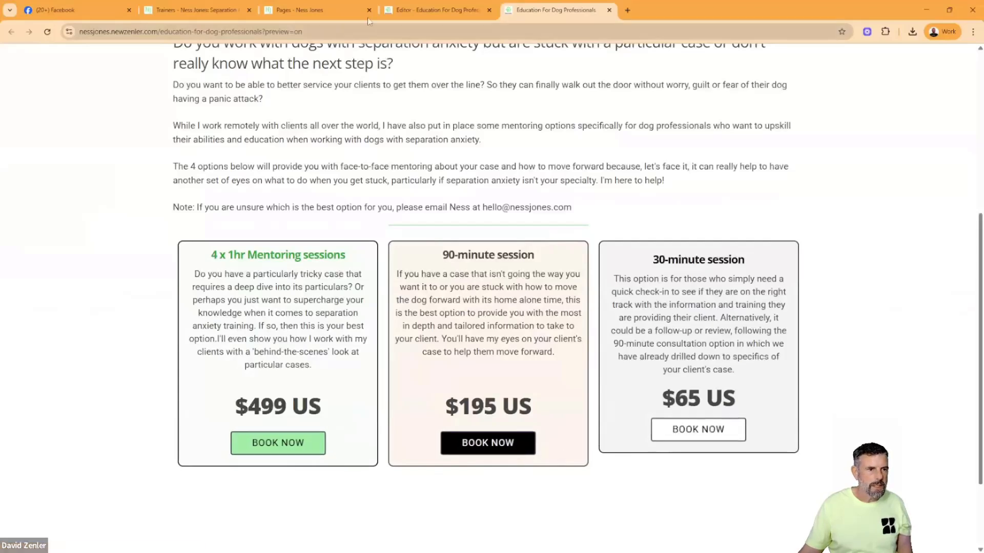
{"action": "left_click", "coordinate": [435, 10]}
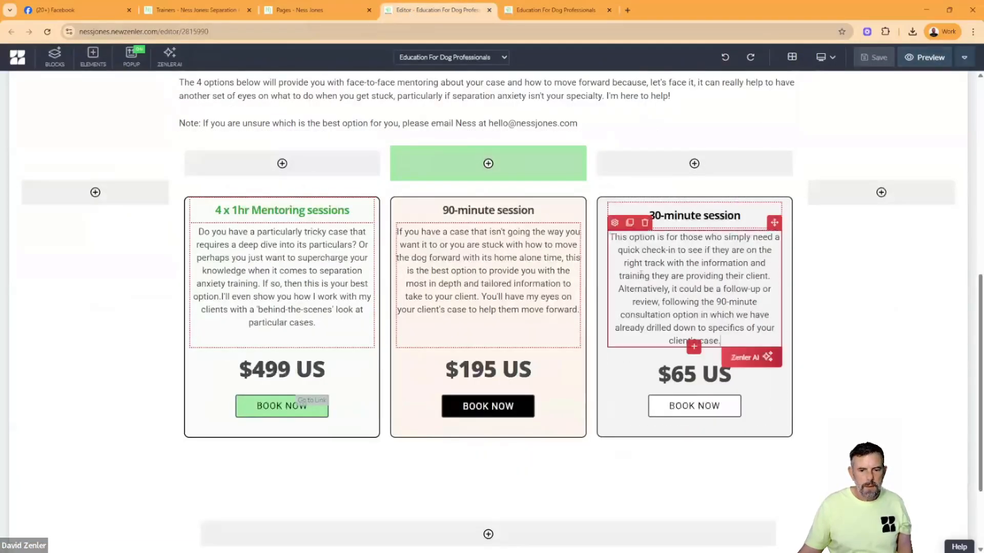
{"action": "left_click", "coordinate": [652, 241]}
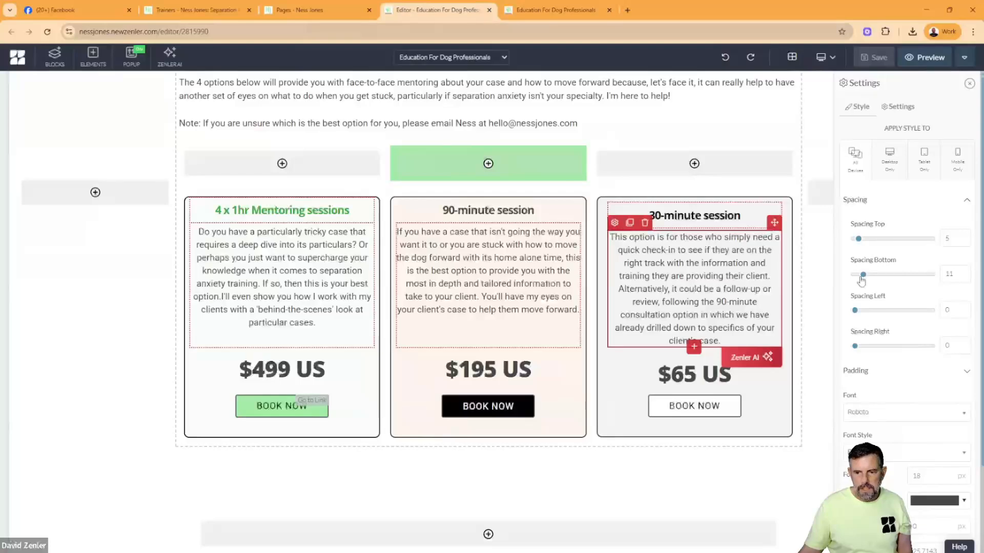
{"action": "left_click_drag", "start_coordinate": [863, 275], "coordinate": [873, 276]}
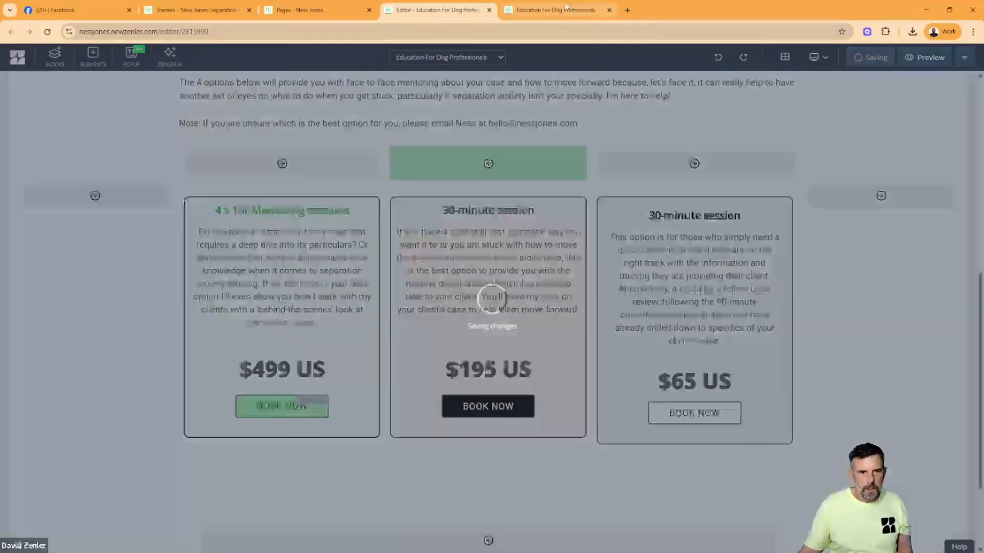
{"action": "left_click", "coordinate": [555, 11]}
{"action": "left_click", "coordinate": [47, 32]}
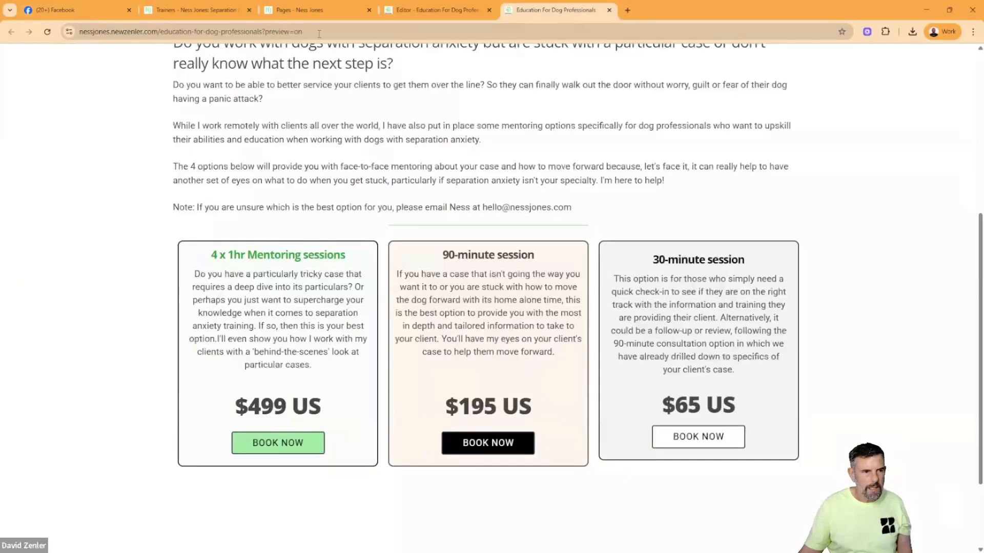
- Set the bottom spacing of the 30-minute session description text to 37, save the page, and reload its preview
{"action": "left_click", "coordinate": [306, 10]}
{"action": "left_click", "coordinate": [437, 11]}
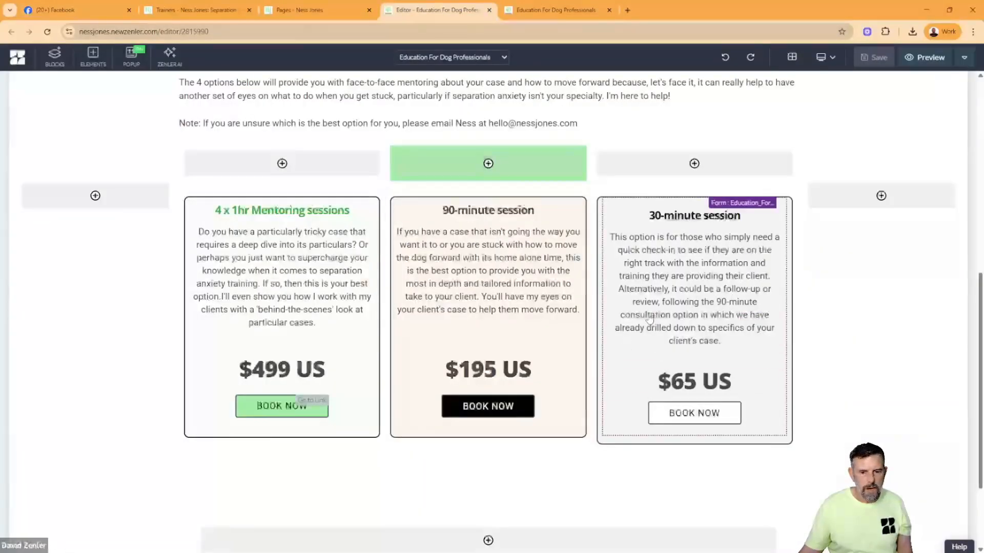
{"action": "left_click", "coordinate": [650, 297]}
{"action": "left_click", "coordinate": [614, 223]}
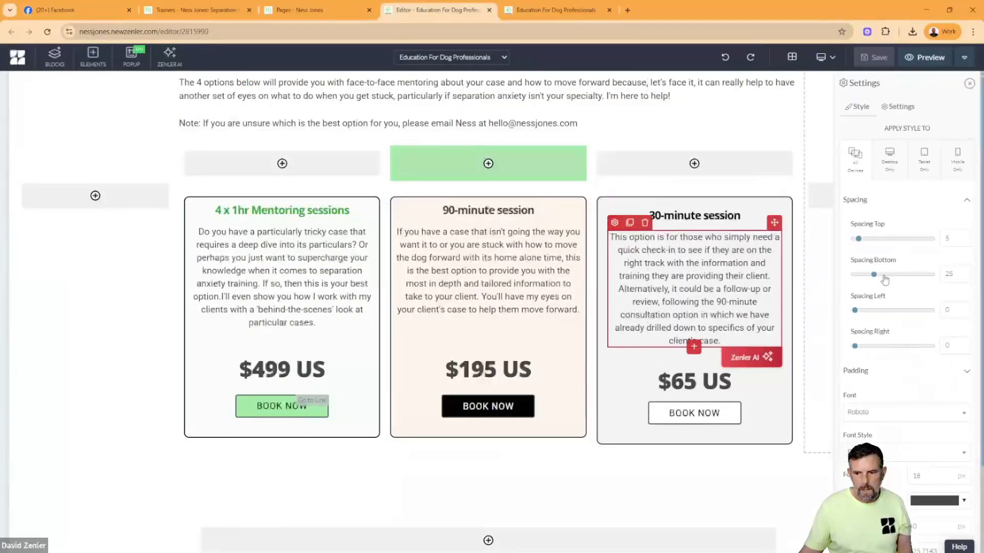
{"action": "left_click_drag", "start_coordinate": [875, 277], "coordinate": [885, 276]}
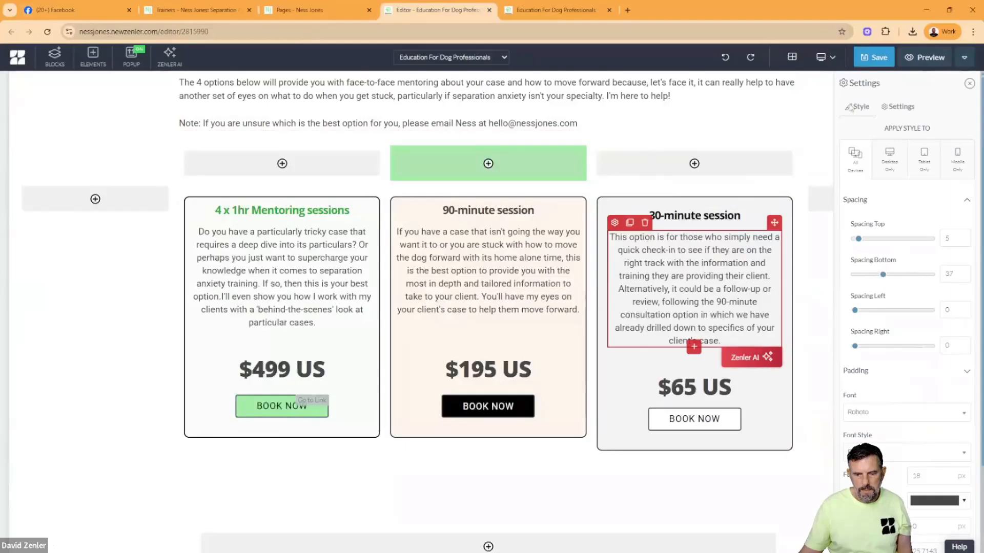
{"action": "left_click", "coordinate": [863, 61]}
{"action": "left_click", "coordinate": [556, 9]}
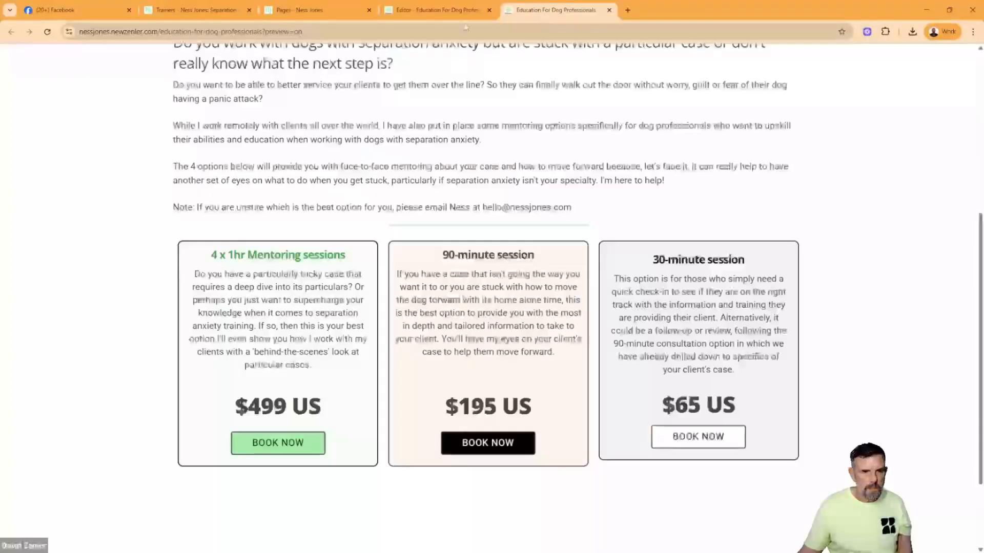
{"action": "left_click", "coordinate": [47, 30]}
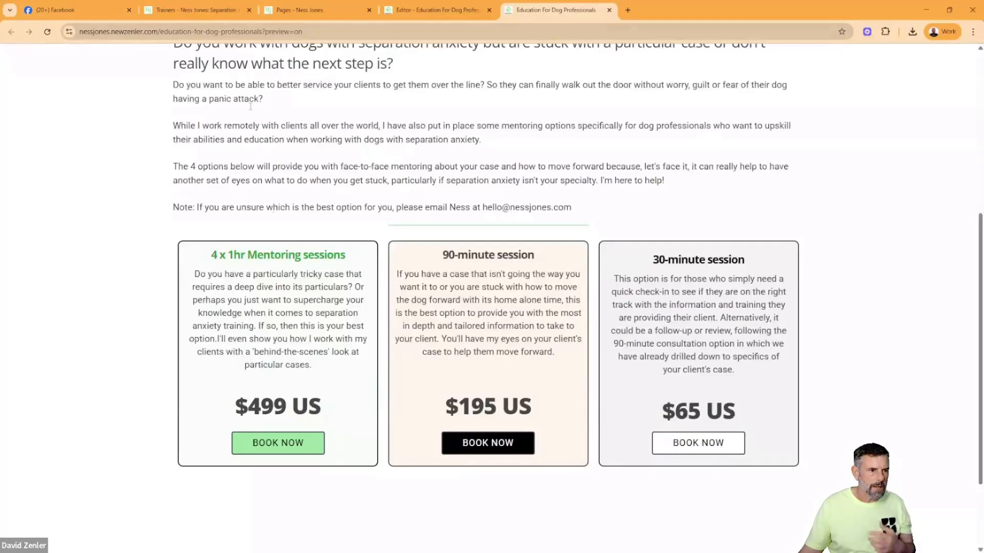
- Examine the My Signature Shadow Program heading, description and price on the original Trainers page
{"action": "left_click", "coordinate": [201, 10]}
{"action": "scroll", "coordinate": [444, 288], "scroll_direction": "down", "scroll_amount": 5}
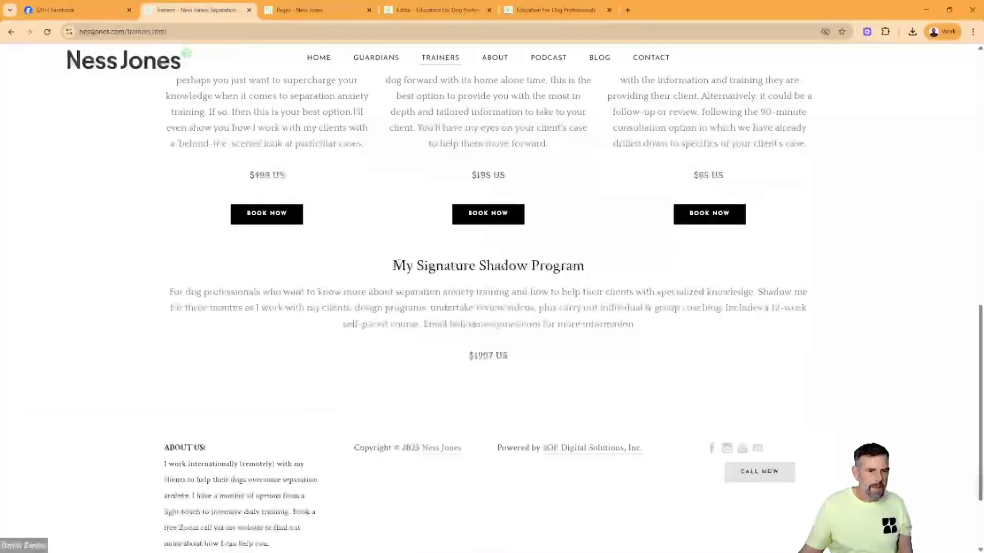
{"action": "mouse_move", "coordinate": [393, 264]}
{"action": "left_mouse_down"}
{"action": "mouse_move", "coordinate": [561, 293]}
{"action": "mouse_move", "coordinate": [544, 365]}
{"action": "mouse_move", "coordinate": [566, 360]}
{"action": "left_mouse_up"}
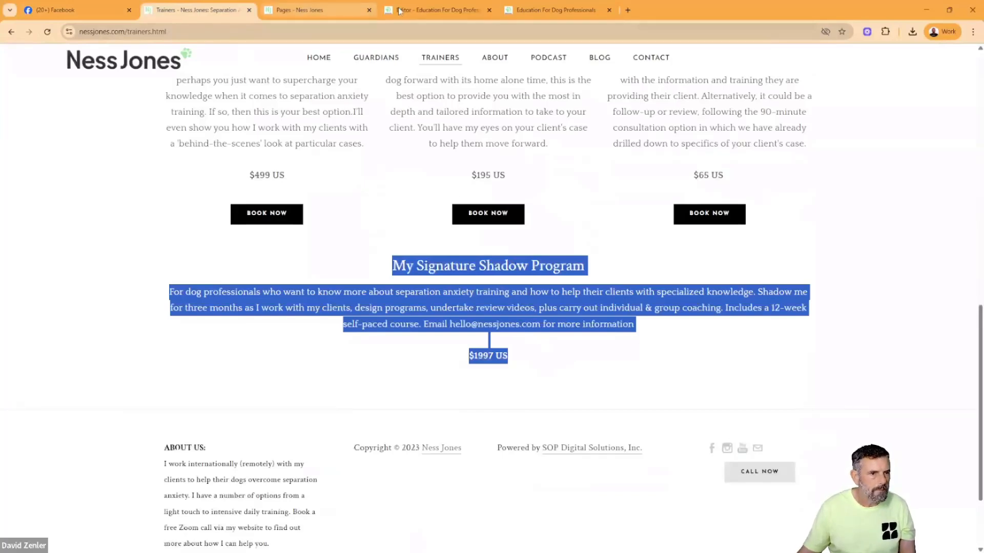
- Duplicate the row holding the three session boxes in the page editor
{"action": "left_click", "coordinate": [438, 14]}
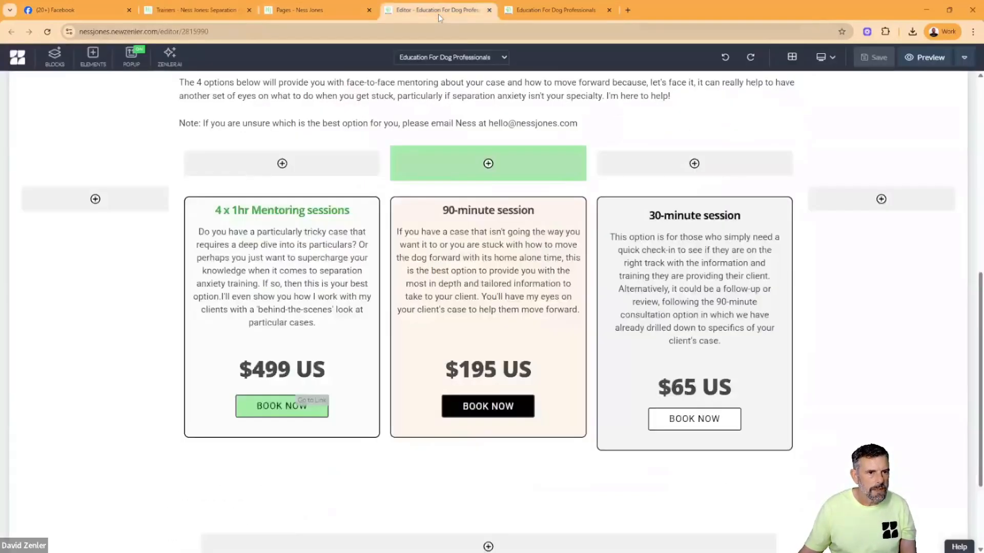
{"action": "left_click", "coordinate": [183, 286]}
{"action": "left_click", "coordinate": [200, 183]}
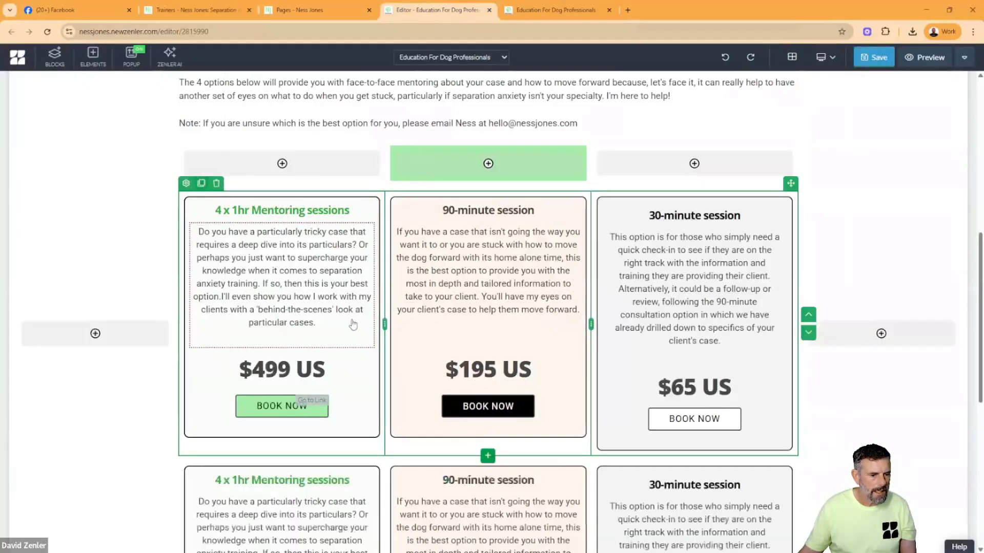
{"action": "scroll", "coordinate": [353, 324], "scroll_direction": "down", "scroll_amount": 5}
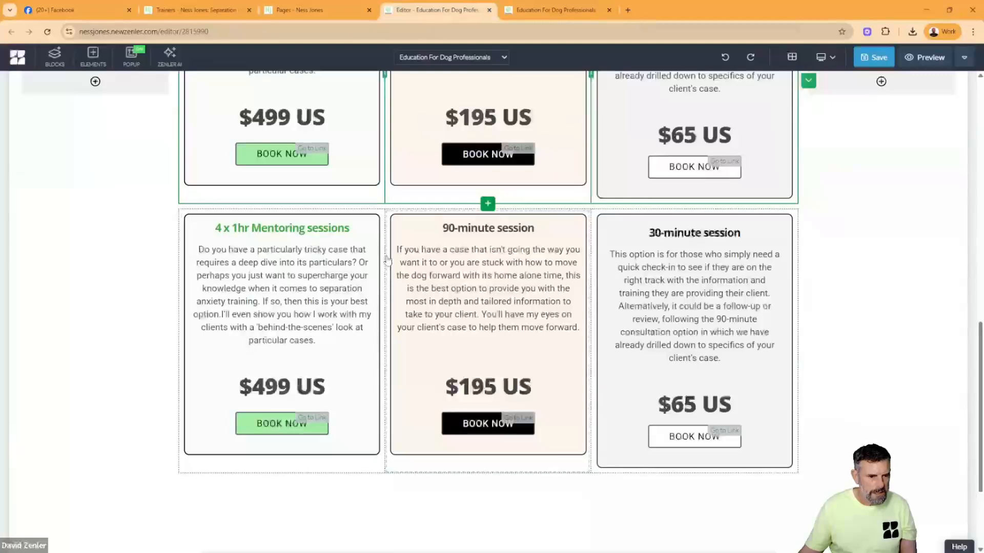
- Delete the 90-minute and 30-minute session boxes from the duplicated row
{"action": "right_click", "coordinate": [388, 260]}
{"action": "left_click", "coordinate": [408, 220]}
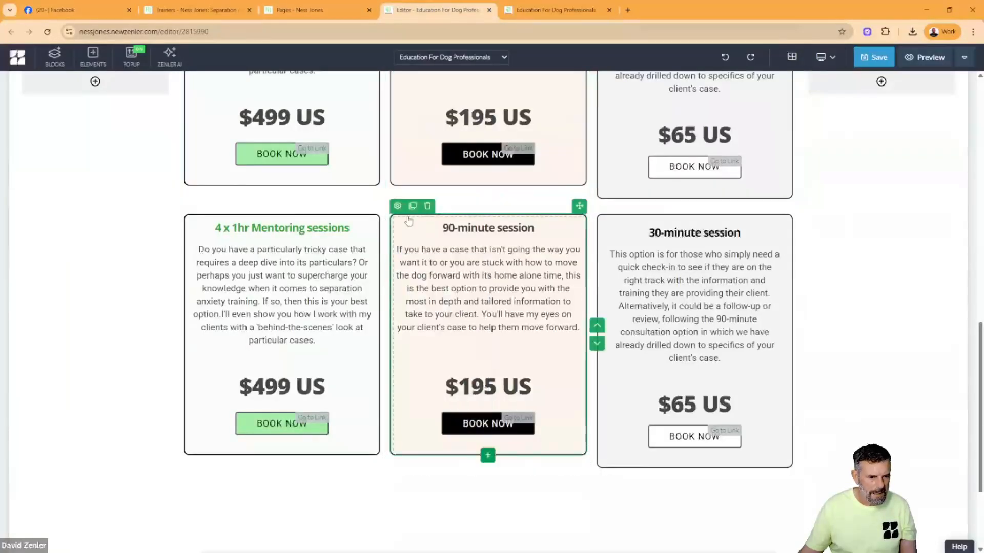
{"action": "left_click", "coordinate": [428, 205]}
{"action": "left_click", "coordinate": [515, 167]}
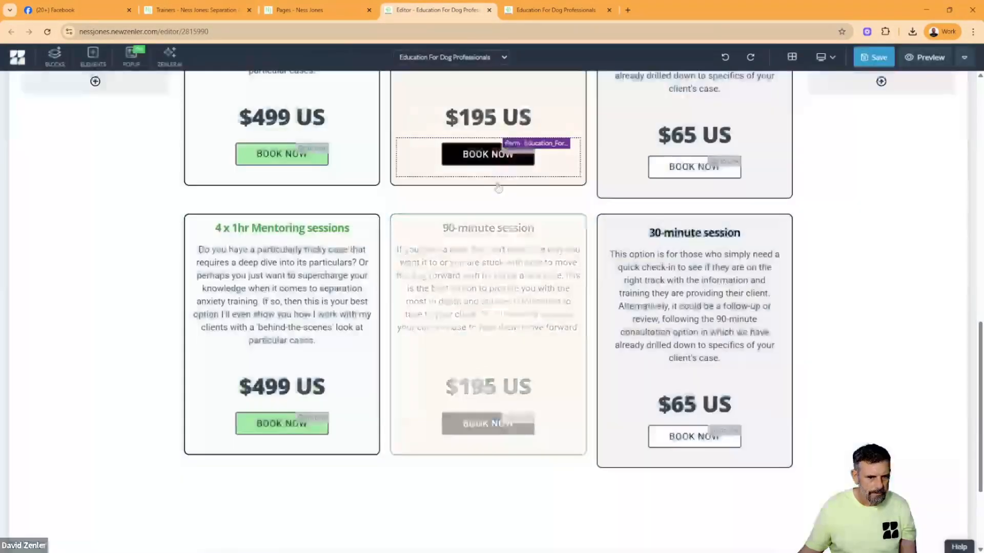
{"action": "left_click", "coordinate": [601, 277]}
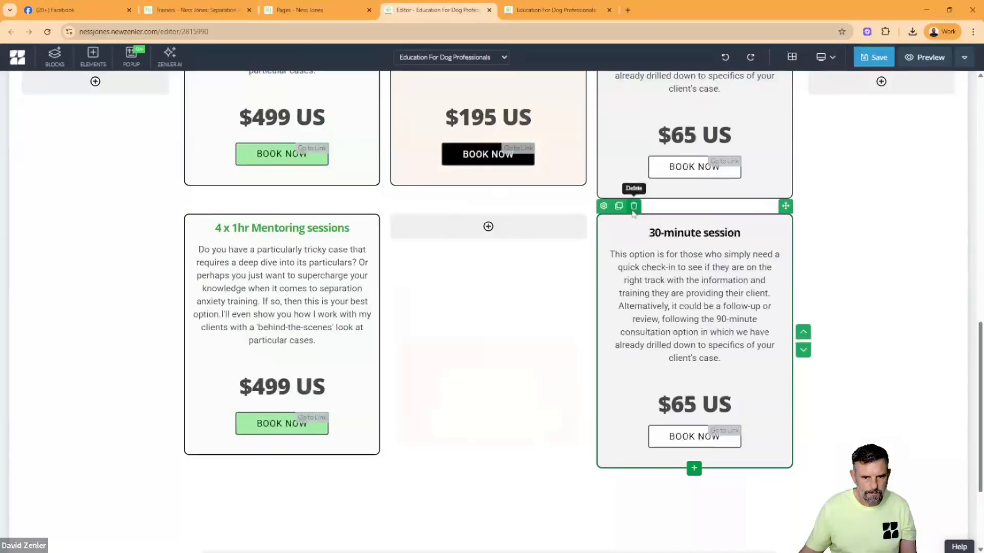
{"action": "left_click", "coordinate": [634, 207]}
{"action": "left_click", "coordinate": [516, 170]}
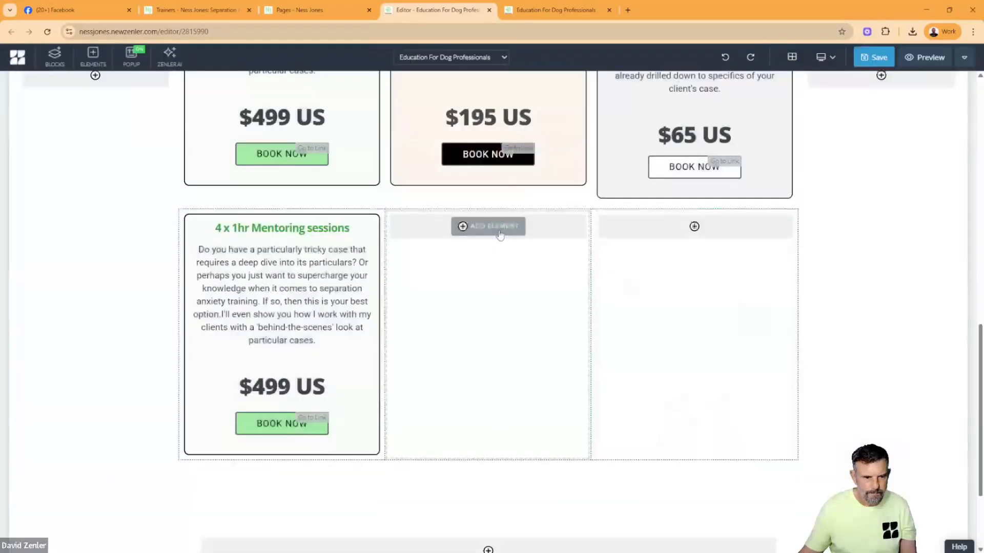
- Try to delete the empty middle column of the duplicated row
{"action": "left_click", "coordinate": [519, 269]}
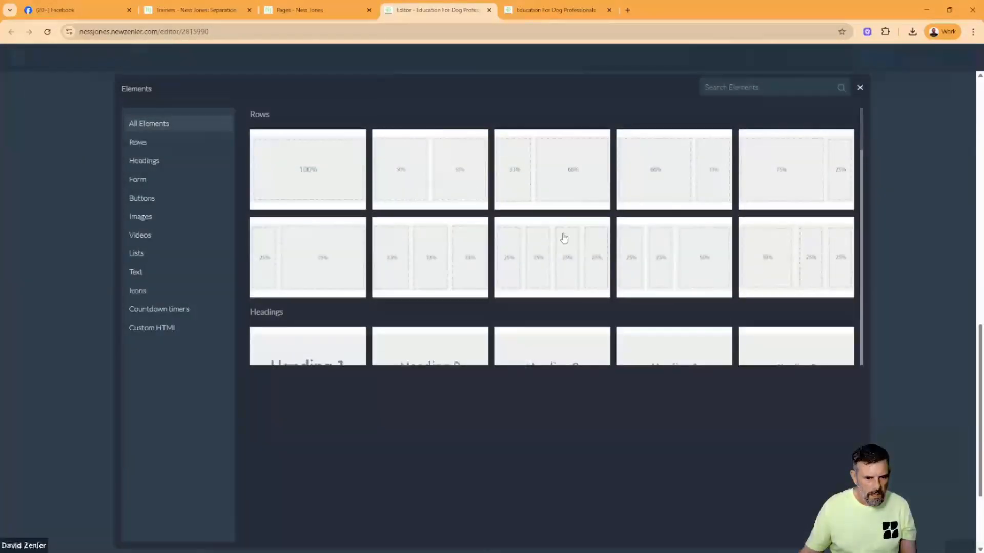
{"action": "left_click", "coordinate": [858, 89]}
{"action": "right_click", "coordinate": [516, 251]}
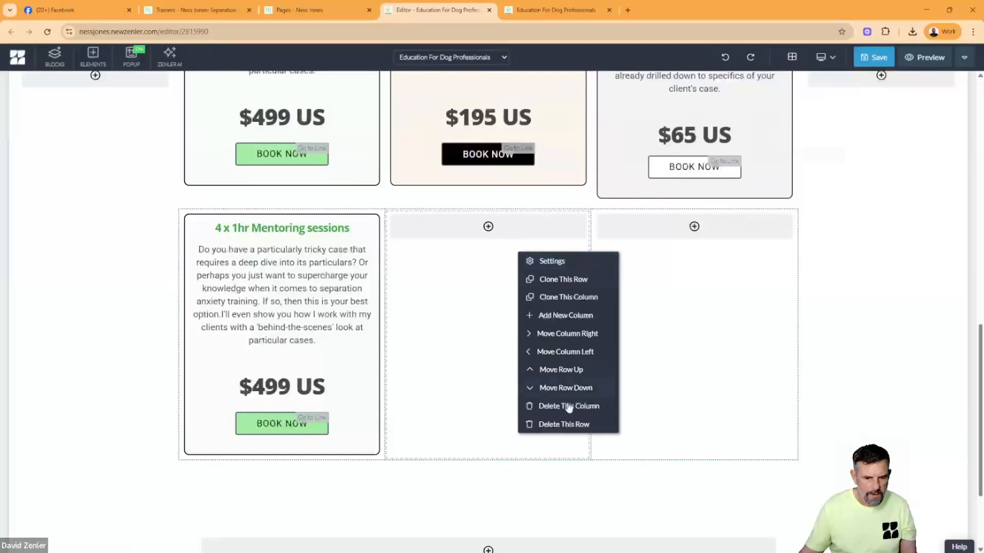
{"action": "left_click", "coordinate": [562, 410]}
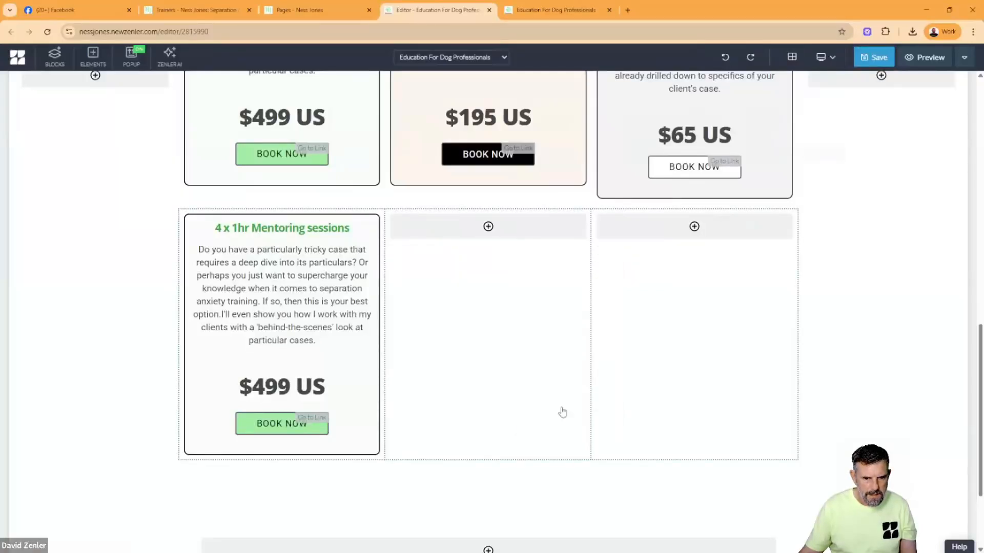
{"action": "left_click", "coordinate": [512, 168]}
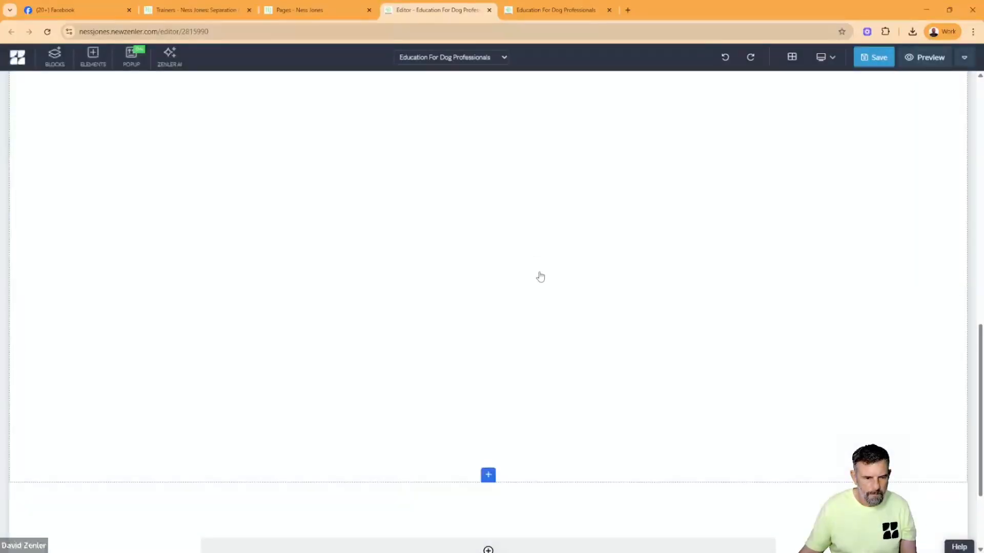
{"action": "scroll", "coordinate": [628, 291], "scroll_direction": "up", "scroll_amount": 4}
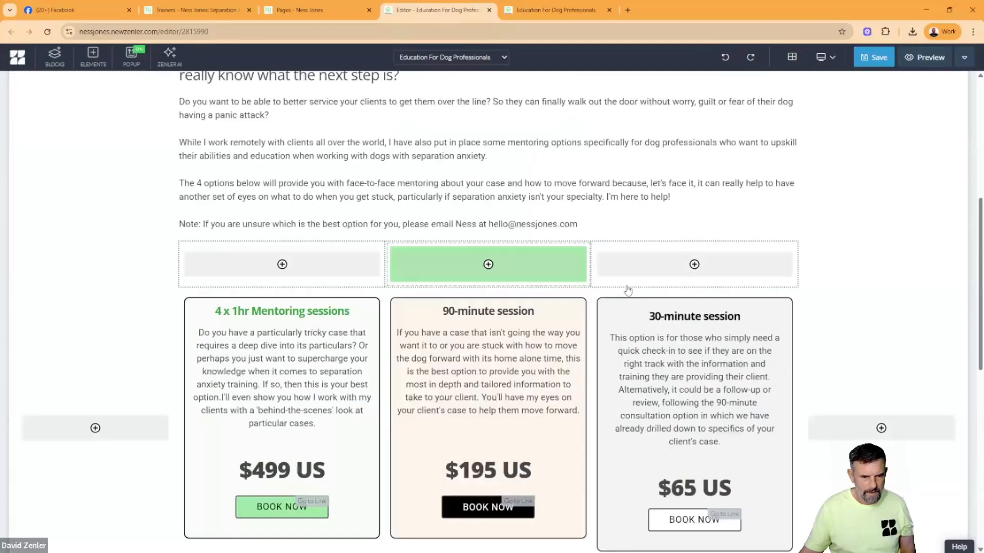
{"action": "scroll", "coordinate": [628, 292], "scroll_direction": "down", "scroll_amount": 7}
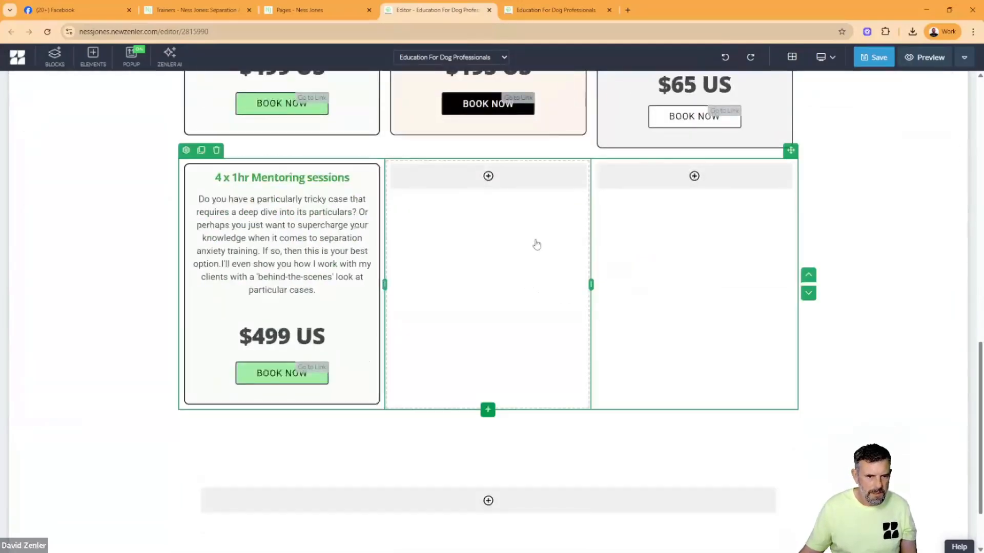
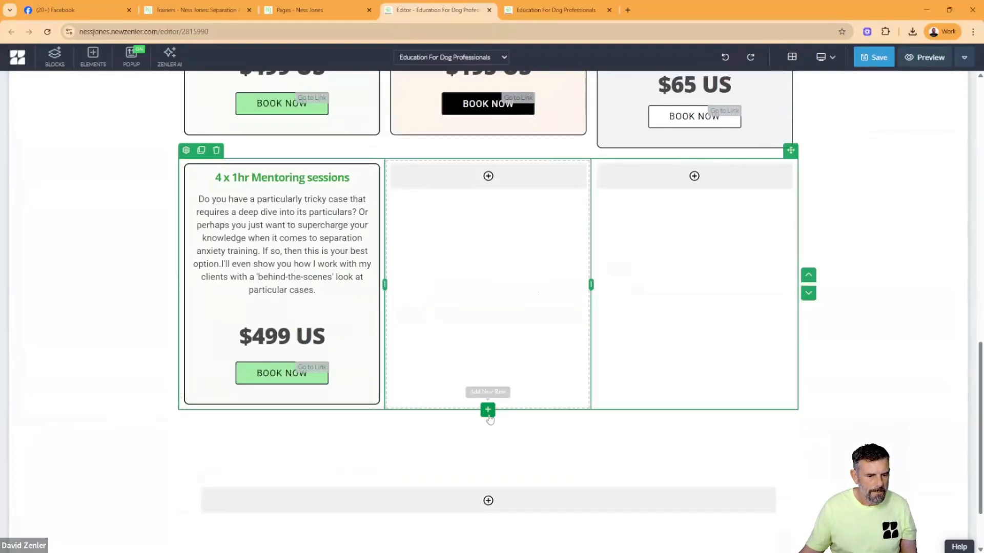
- Add a new row below the duplicated mentoring row and insert a single-column 100% row inside it
{"action": "left_click", "coordinate": [488, 410]}
{"action": "left_click", "coordinate": [227, 161]}
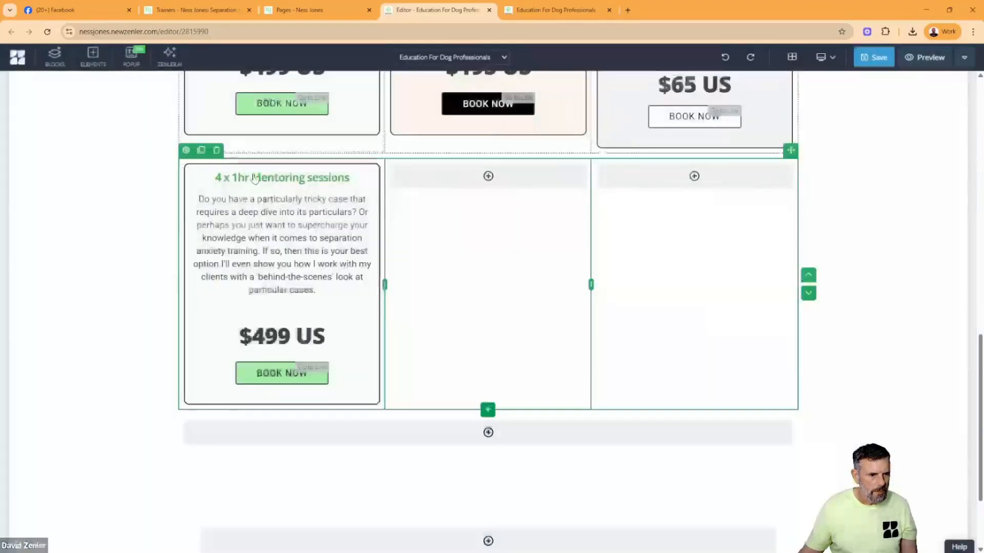
{"action": "left_click", "coordinate": [473, 434]}
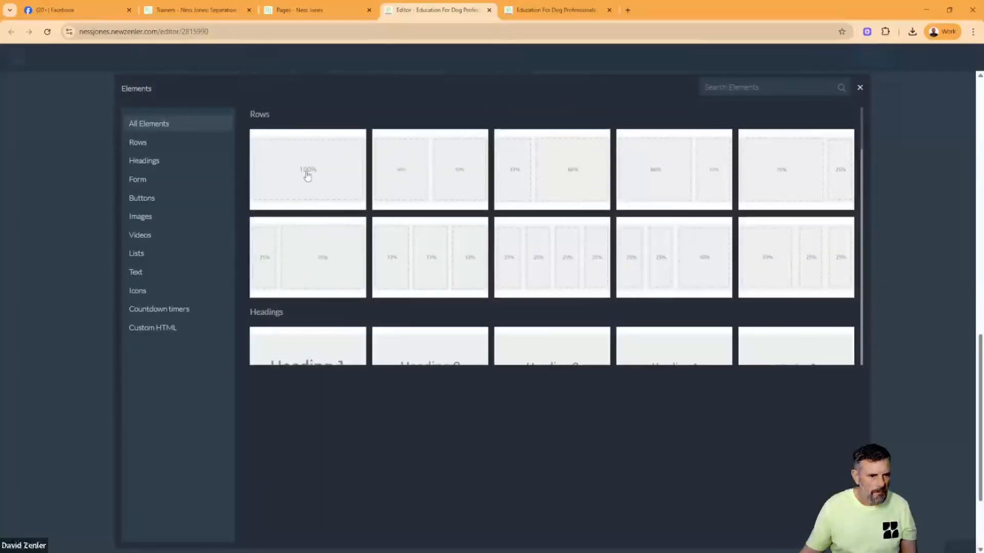
{"action": "left_click", "coordinate": [307, 177]}
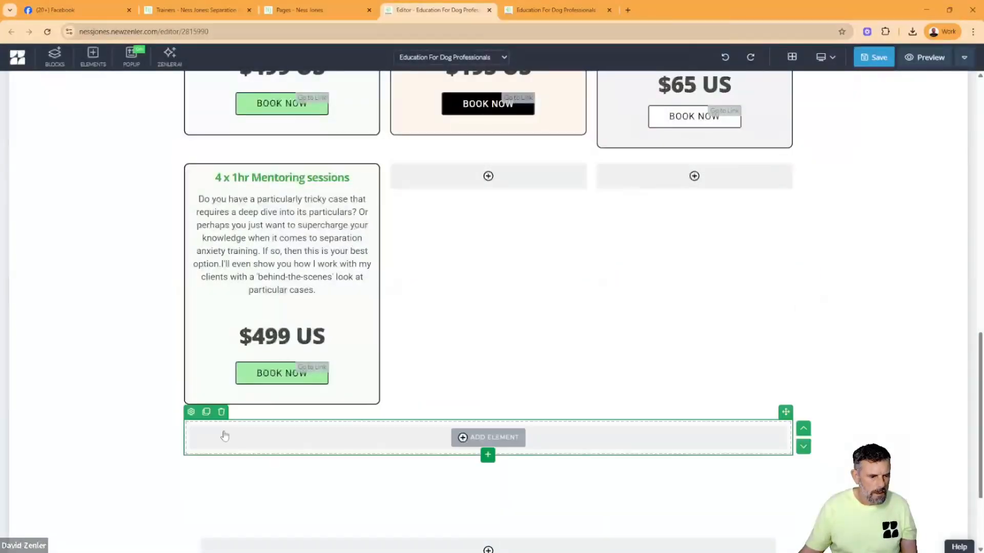
- Give the new full-width row a solid border 2 px wide with a border corner of 10 px
{"action": "left_click", "coordinate": [190, 412]}
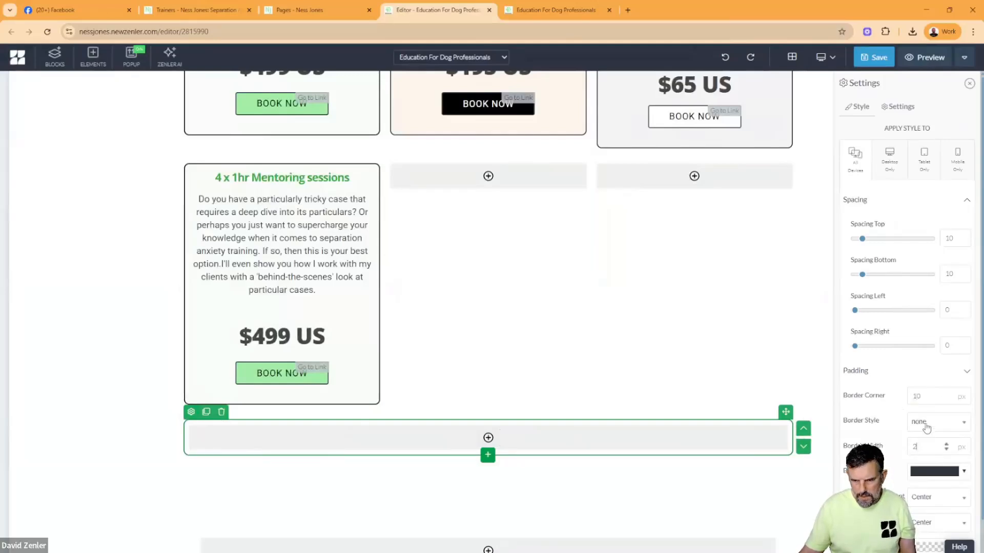
{"action": "left_click", "coordinate": [926, 427]}
{"action": "left_click", "coordinate": [920, 406]}
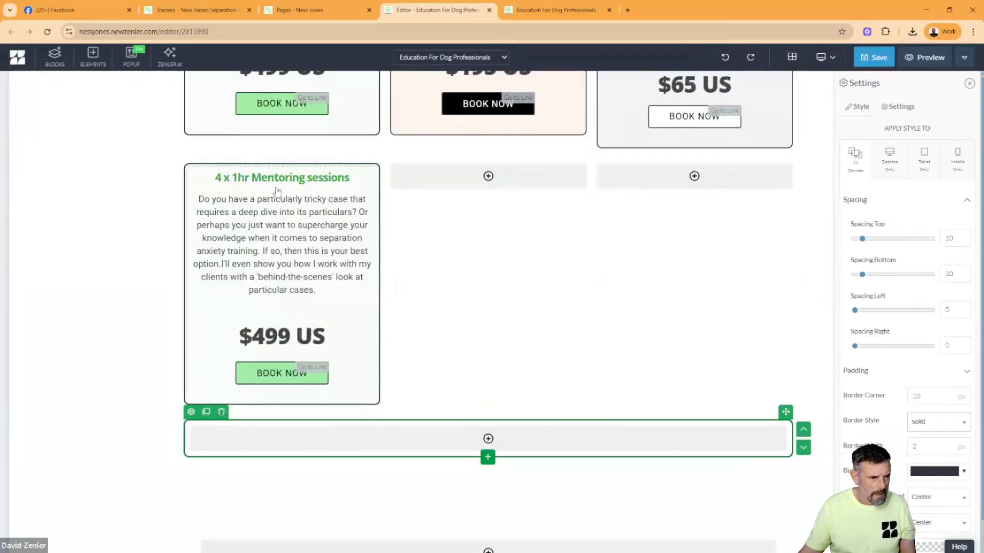
- Move the heading, description and price from the duplicated 4 x 1hr Mentoring sessions box into the bordered full-width box
{"action": "left_click", "coordinate": [275, 185]}
{"action": "left_click_drag", "start_coordinate": [276, 186], "coordinate": [461, 435]}
{"action": "left_click", "coordinate": [343, 170]}
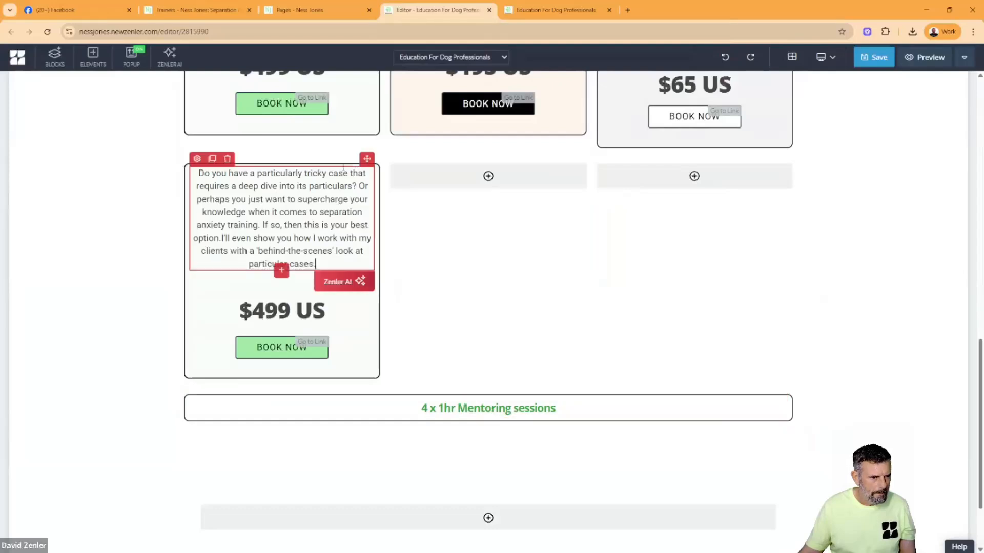
{"action": "left_click_drag", "start_coordinate": [367, 158], "coordinate": [434, 417]}
{"action": "left_click", "coordinate": [281, 186]}
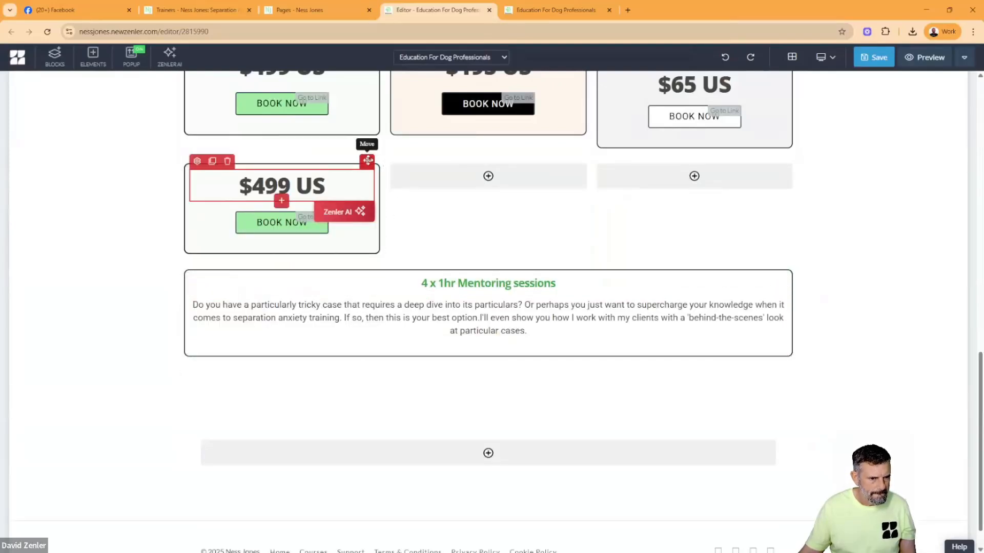
{"action": "left_click_drag", "start_coordinate": [368, 160], "coordinate": [463, 333]}
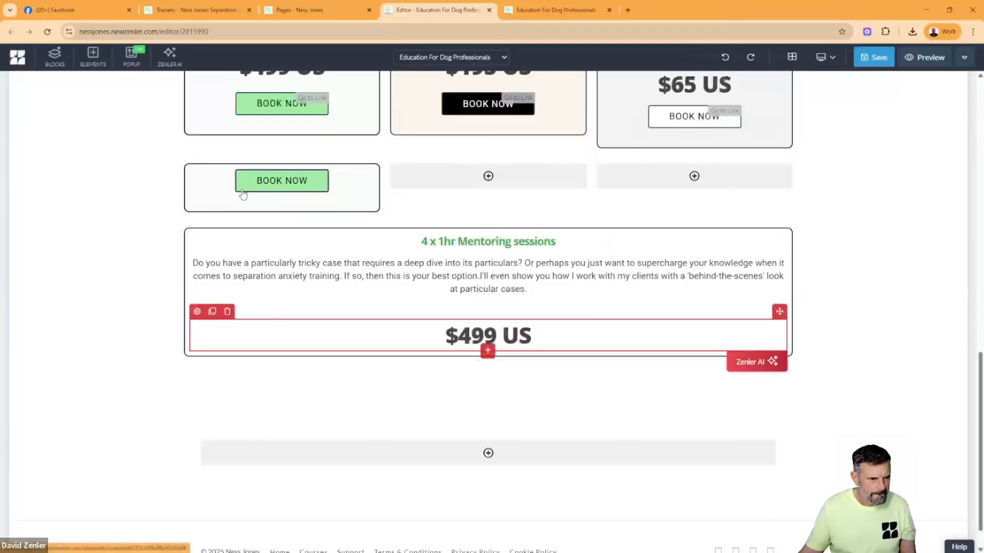
- Move the duplicated BOOK NOW button into the full-width box and delete the emptied three-column row
{"action": "left_click", "coordinate": [243, 193]}
{"action": "left_click_drag", "start_coordinate": [322, 160], "coordinate": [450, 336]}
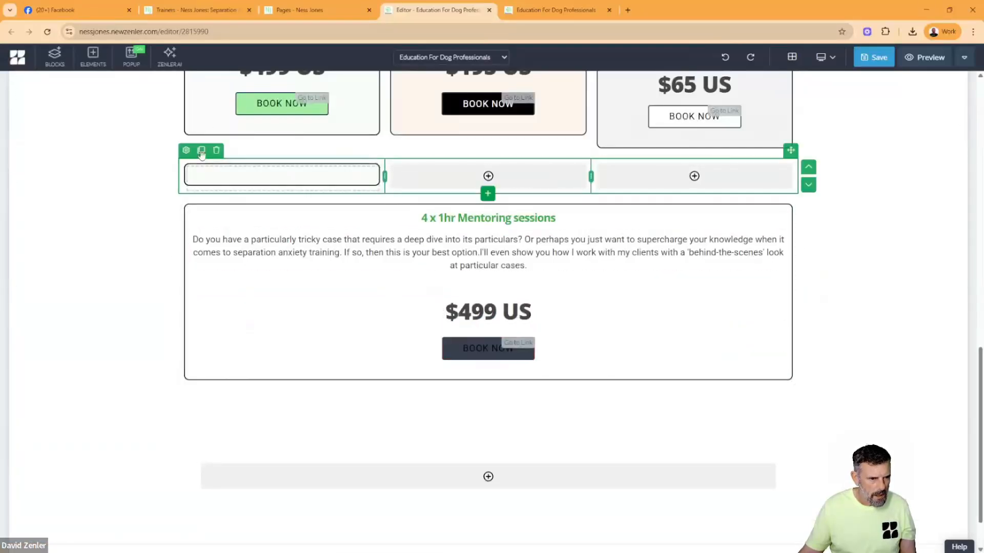
{"action": "left_click", "coordinate": [216, 150]}
{"action": "left_click", "coordinate": [512, 166]}
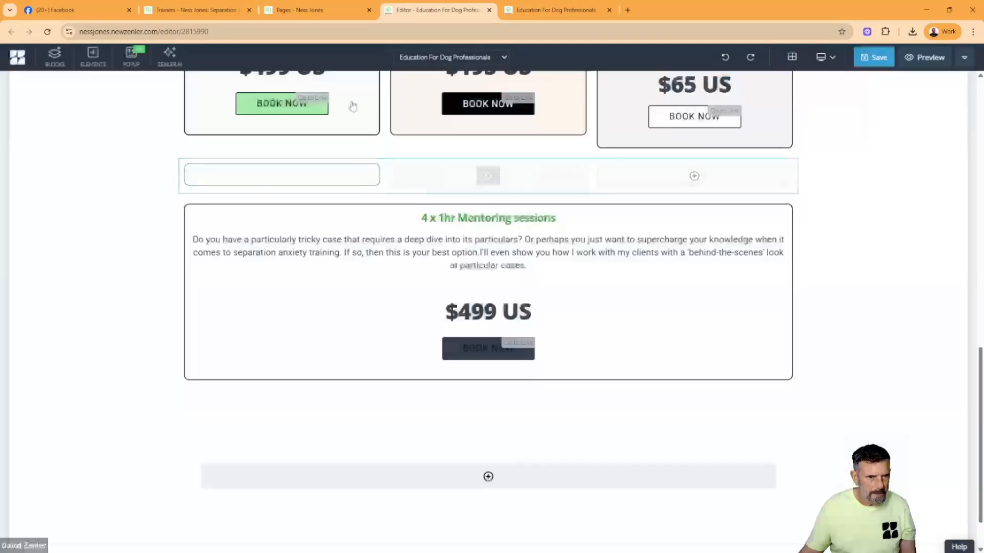
- Replace the full-width box's heading with "My Signature Shadow Program" copied from the original Trainers page
{"action": "left_click", "coordinate": [195, 10]}
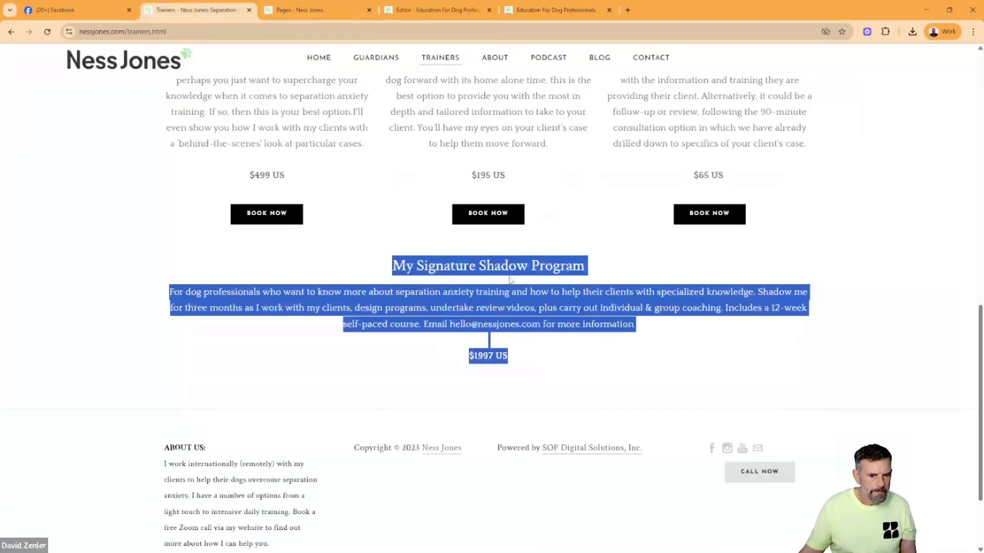
{"action": "left_click", "coordinate": [525, 346]}
{"action": "left_click_drag", "start_coordinate": [587, 266], "coordinate": [386, 270]}
{"action": "key", "text": "ctrl+c"}
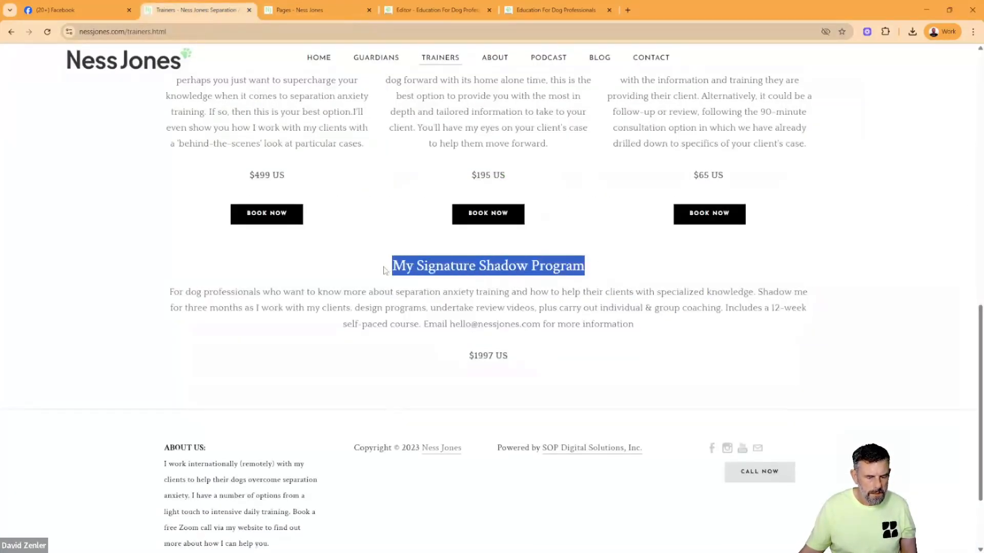
{"action": "left_click", "coordinate": [413, 13]}
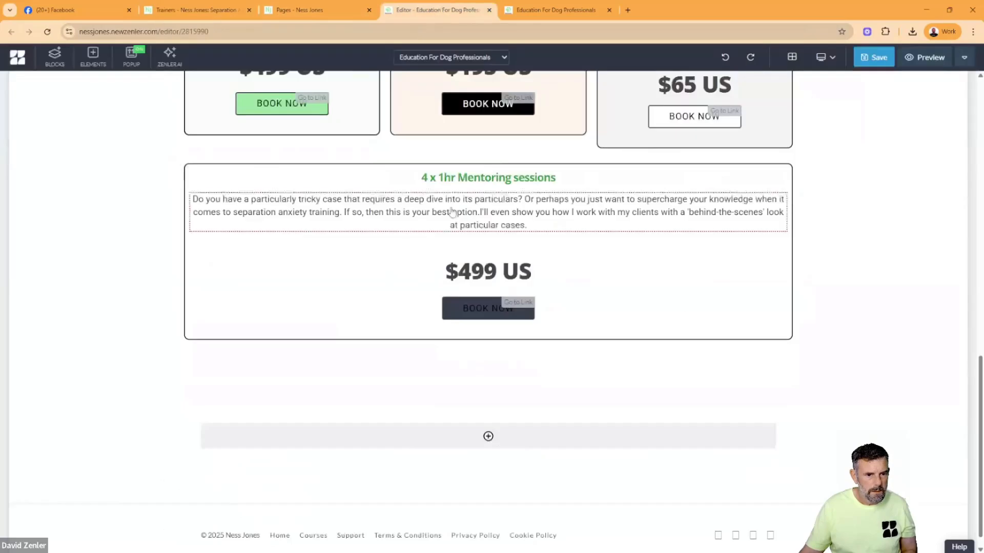
{"action": "triple_click", "coordinate": [453, 174]}
{"action": "key", "text": "ctrl+v"}
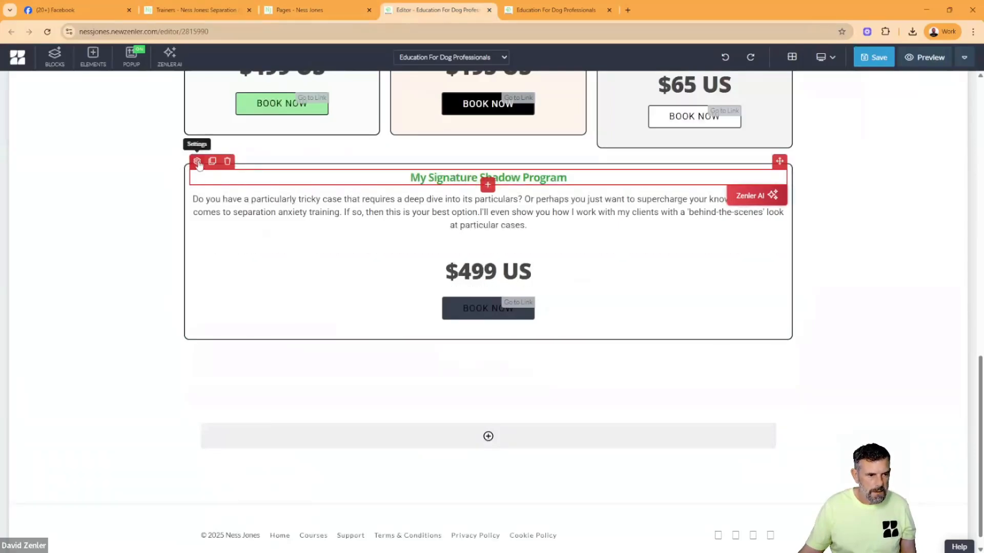
- Set the My Signature Shadow Program heading's font size to 38 px and its colour to black
{"action": "left_click", "coordinate": [197, 162]}
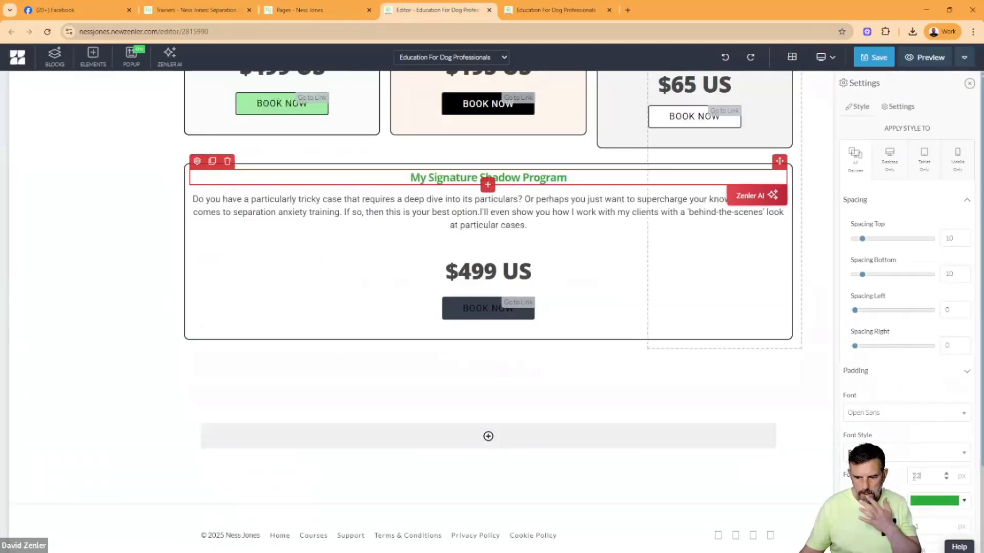
{"action": "double_click", "coordinate": [915, 475]}
{"action": "type", "text": "38"}
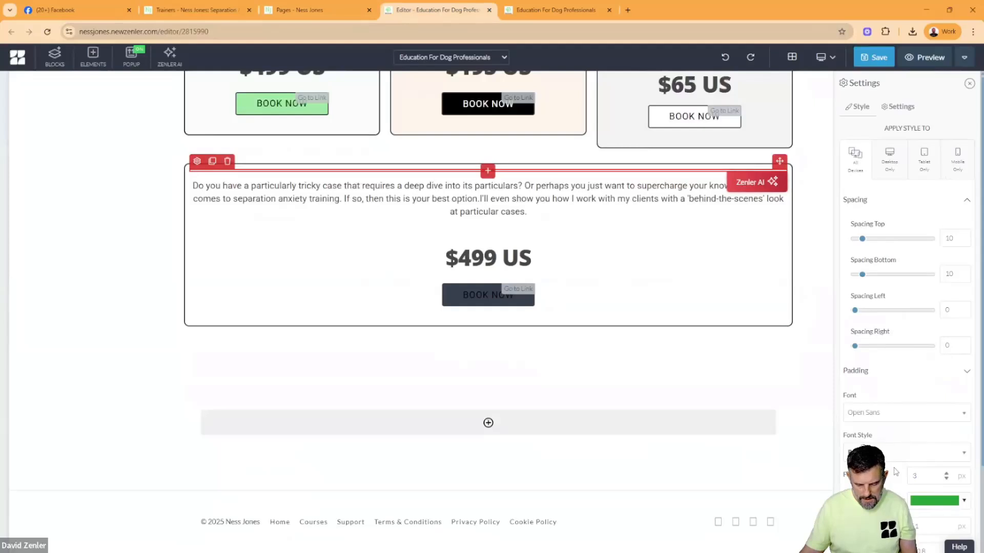
{"action": "left_click", "coordinate": [921, 504]}
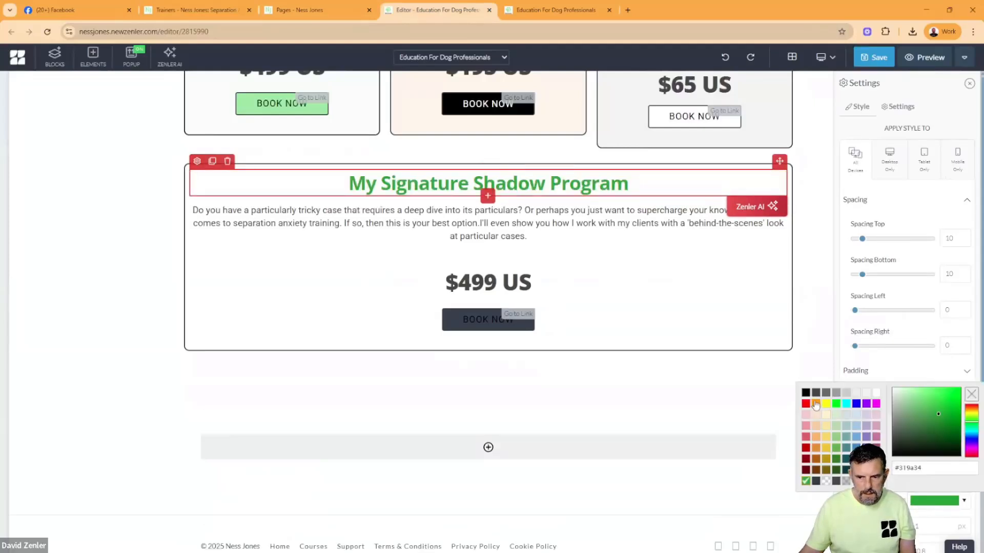
{"action": "left_click", "coordinate": [806, 392]}
- Replace the full-width box's description with the Shadow Program paragraph copied from the original Trainers page
{"action": "left_click", "coordinate": [430, 221]}
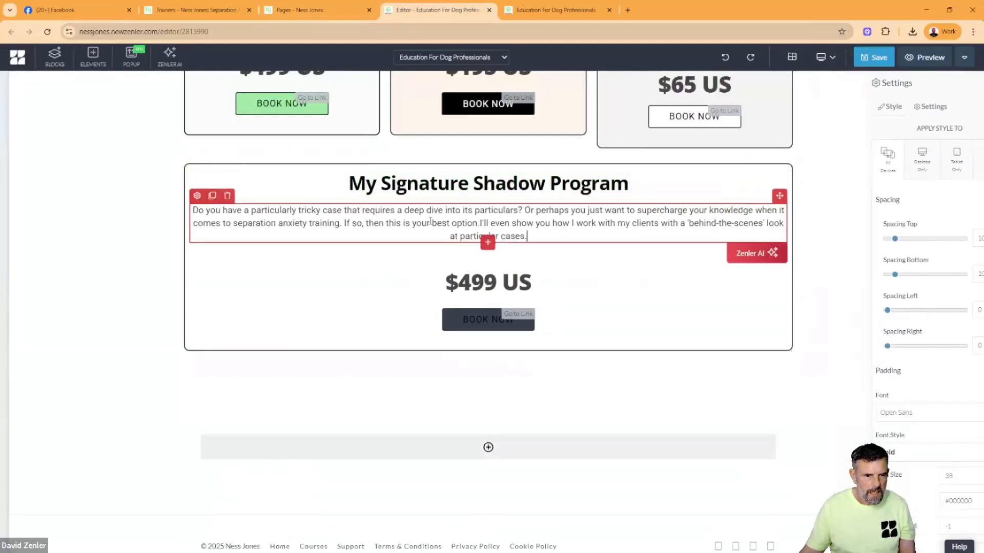
{"action": "left_click", "coordinate": [204, 8]}
{"action": "left_click", "coordinate": [465, 320]}
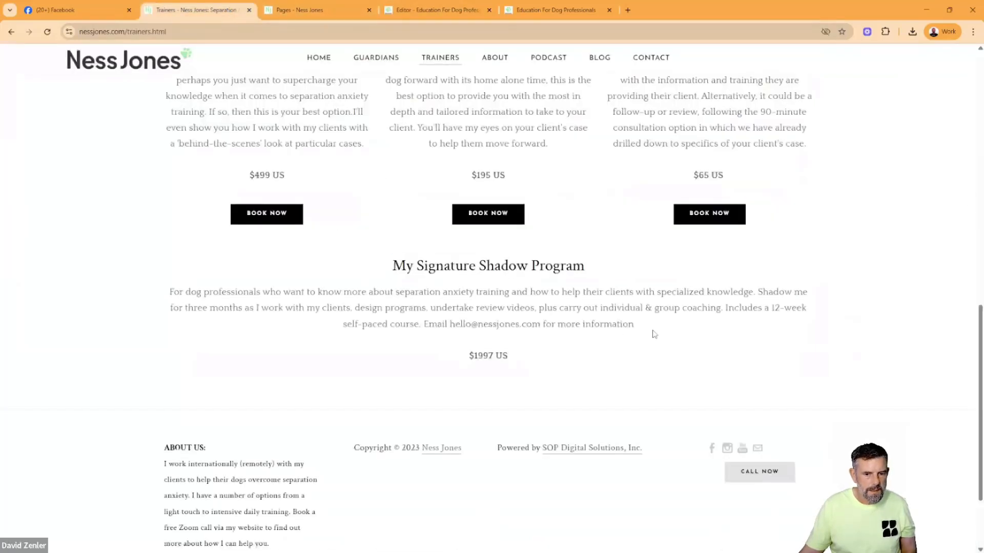
{"action": "left_click_drag", "start_coordinate": [654, 334], "coordinate": [174, 292]}
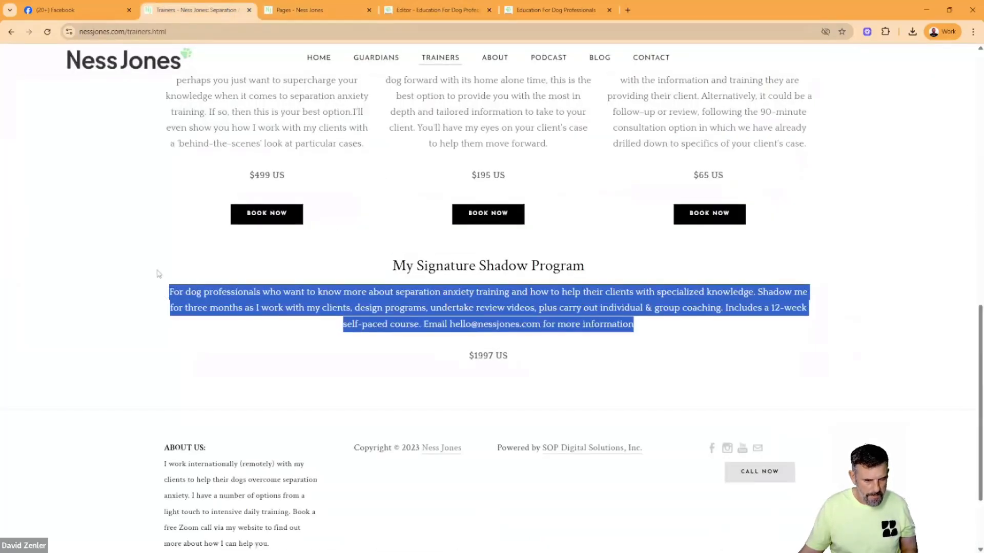
{"action": "left_click", "coordinate": [302, 22]}
{"action": "left_click", "coordinate": [395, 15]}
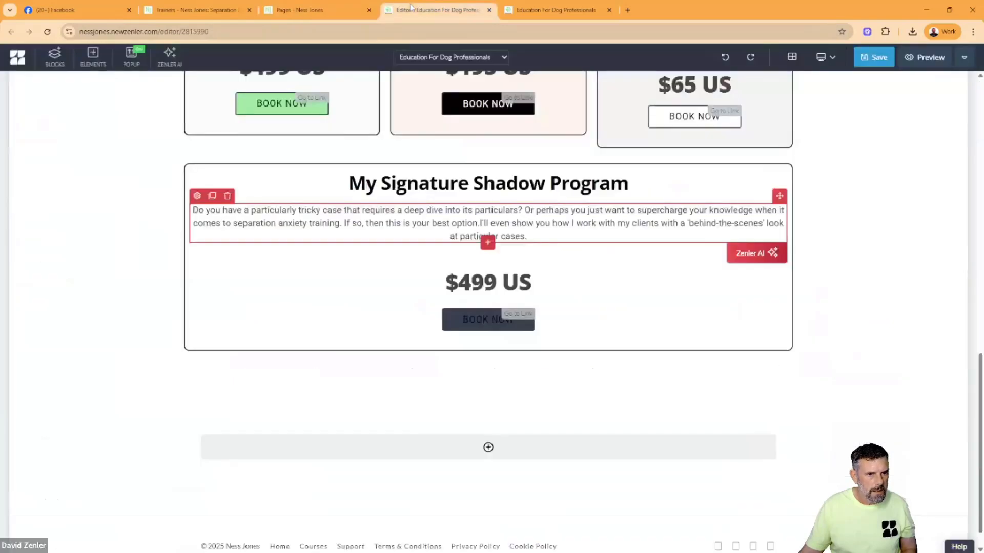
{"action": "left_click", "coordinate": [430, 222]}
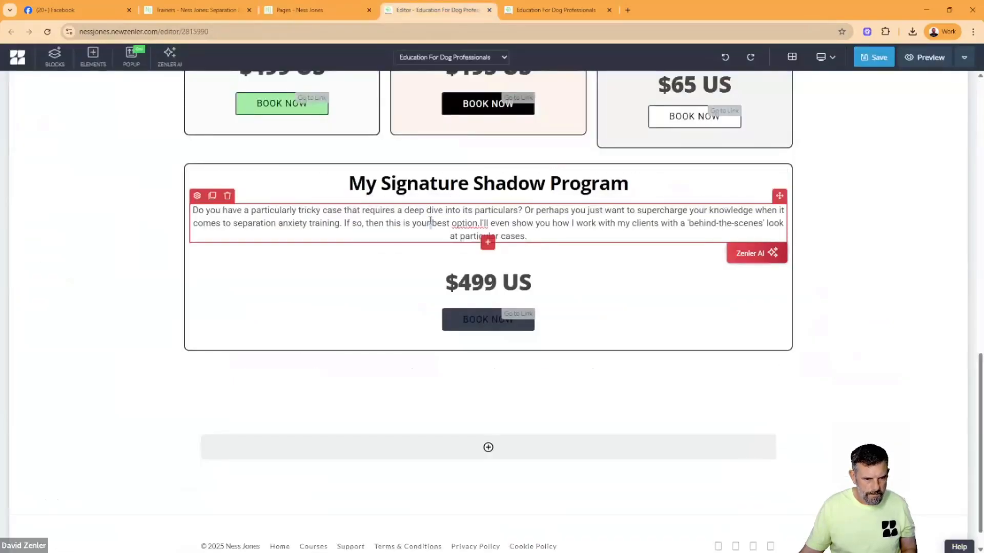
{"action": "key", "text": "ctrl+a"}
{"action": "key", "text": "ctrl+v"}
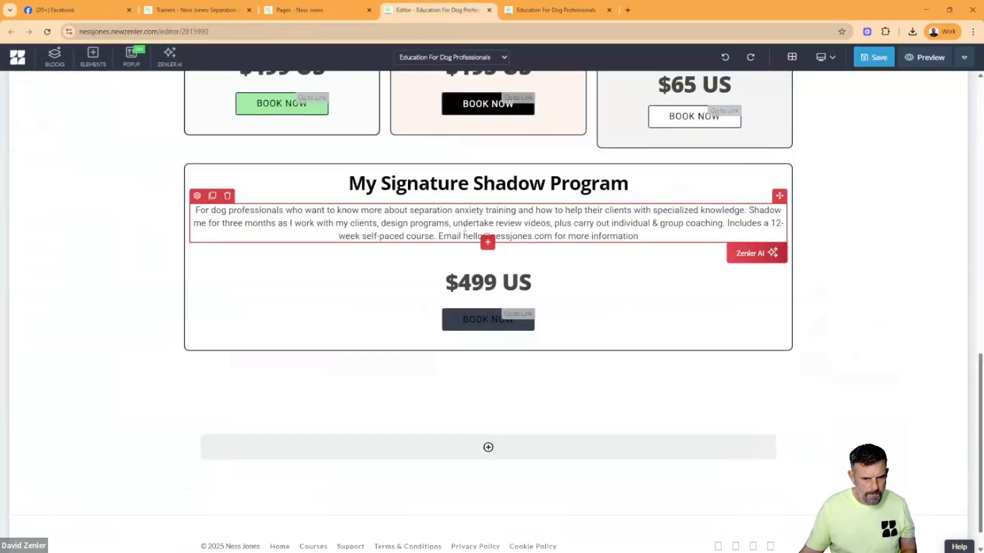
- Look up the Shadow Program's price on the original Trainers page and set the box's price to $1997 US
{"action": "left_click", "coordinate": [212, 15]}
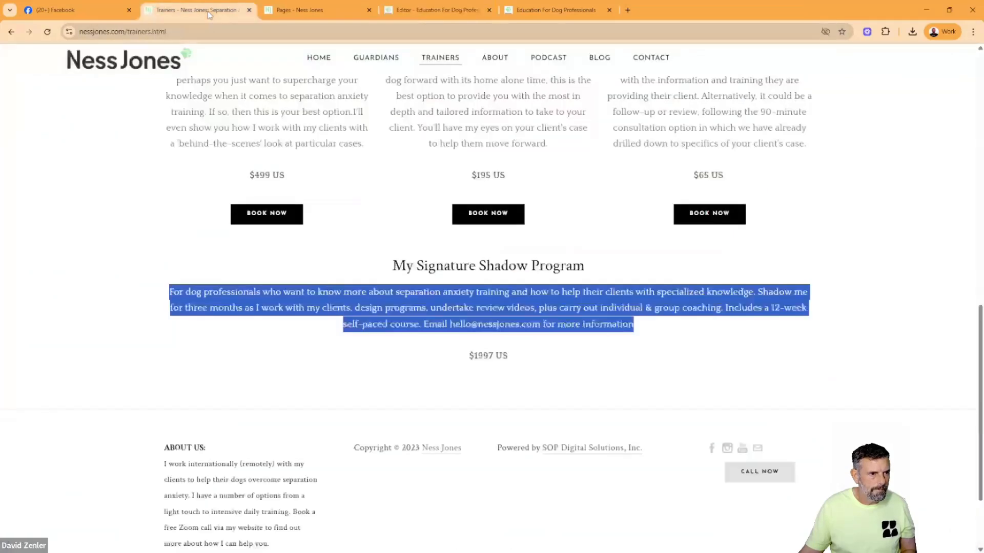
{"action": "left_click_drag", "start_coordinate": [514, 359], "coordinate": [437, 360]}
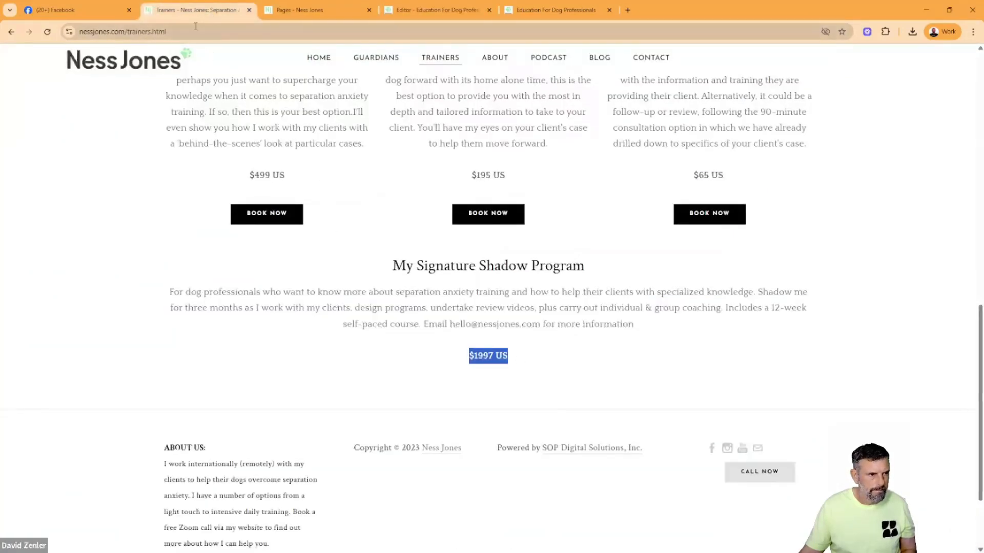
{"action": "left_click", "coordinate": [294, 14]}
{"action": "left_click", "coordinate": [409, 15]}
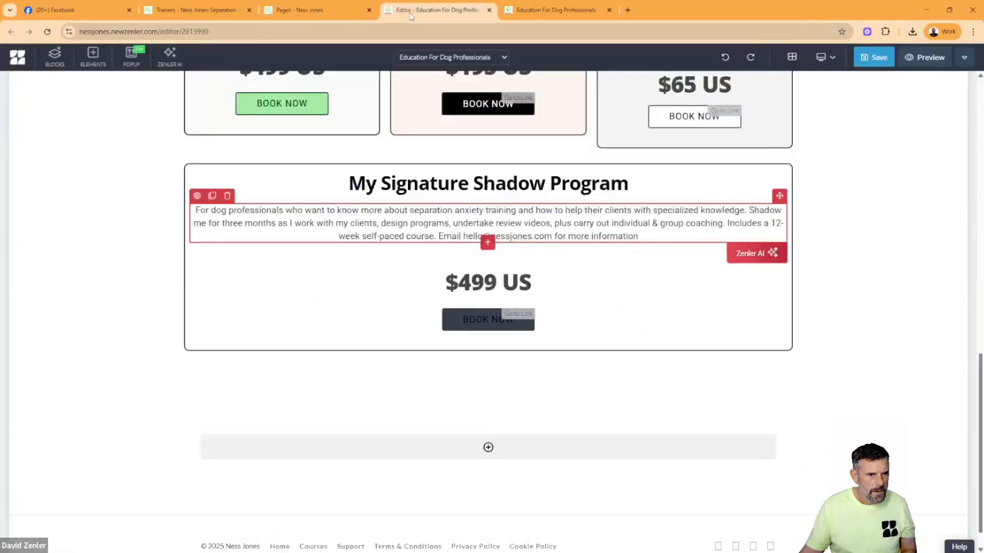
{"action": "left_click", "coordinate": [476, 282]}
{"action": "double_click", "coordinate": [477, 282]}
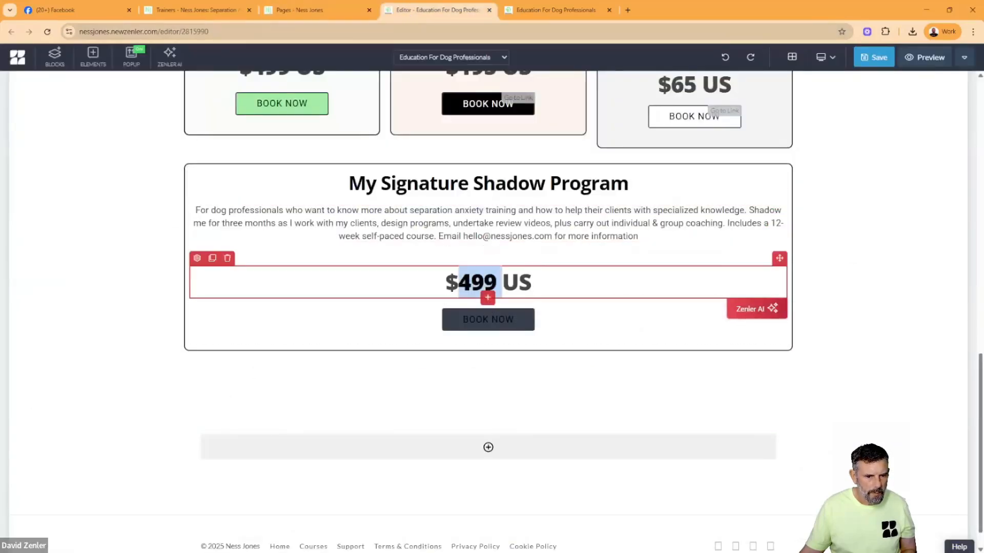
{"action": "type", "text": "1997"}
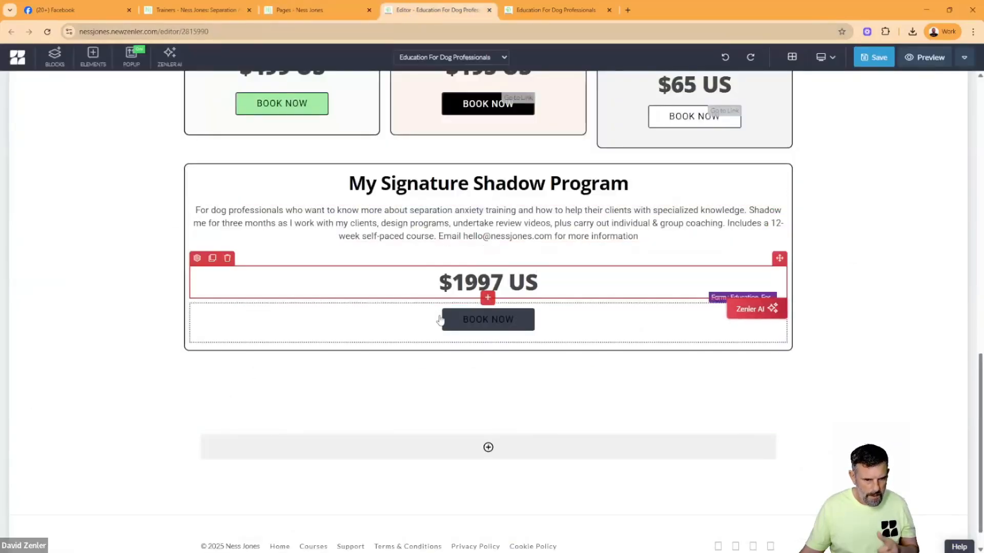
- Delete the BOOK NOW button from the My Signature Shadow Program box
{"action": "left_click", "coordinate": [382, 321]}
{"action": "left_click", "coordinate": [228, 295]}
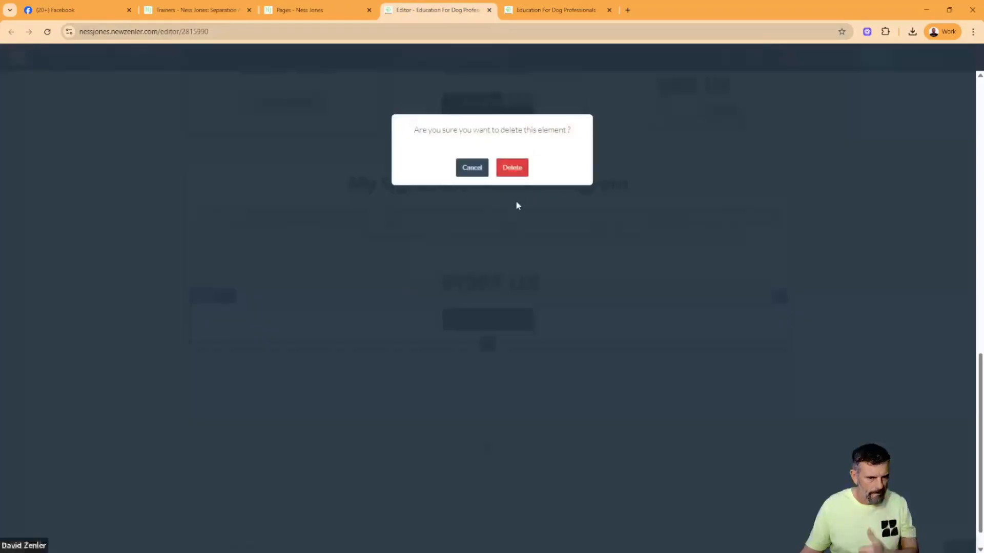
{"action": "left_click", "coordinate": [507, 169]}
- Move the My Signature Shadow Program row above the three session boxes and save the page
{"action": "scroll", "coordinate": [685, 256], "scroll_direction": "up", "scroll_amount": 7}
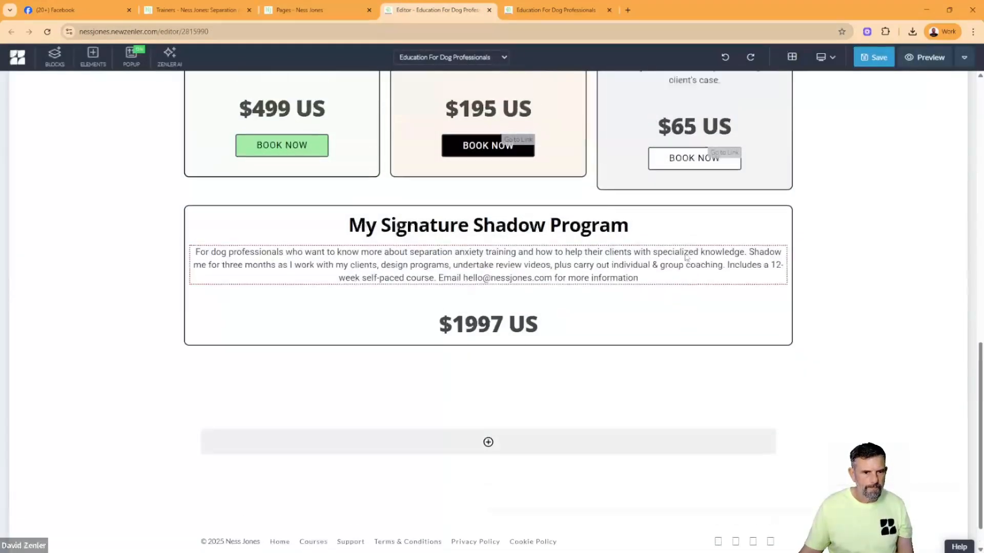
{"action": "scroll", "coordinate": [680, 255], "scroll_direction": "down", "scroll_amount": 5}
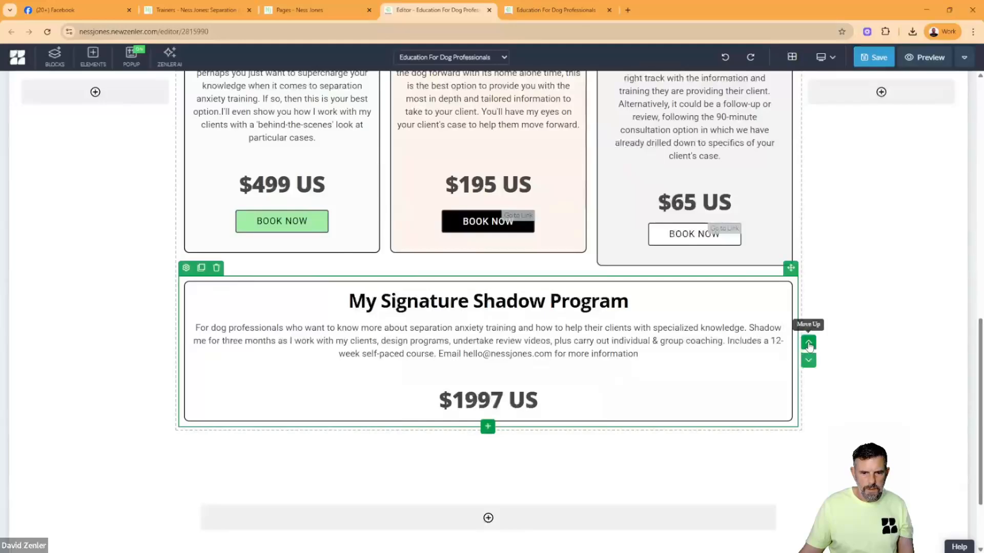
{"action": "left_click", "coordinate": [808, 342]}
{"action": "scroll", "coordinate": [819, 300], "scroll_direction": "up", "scroll_amount": 3}
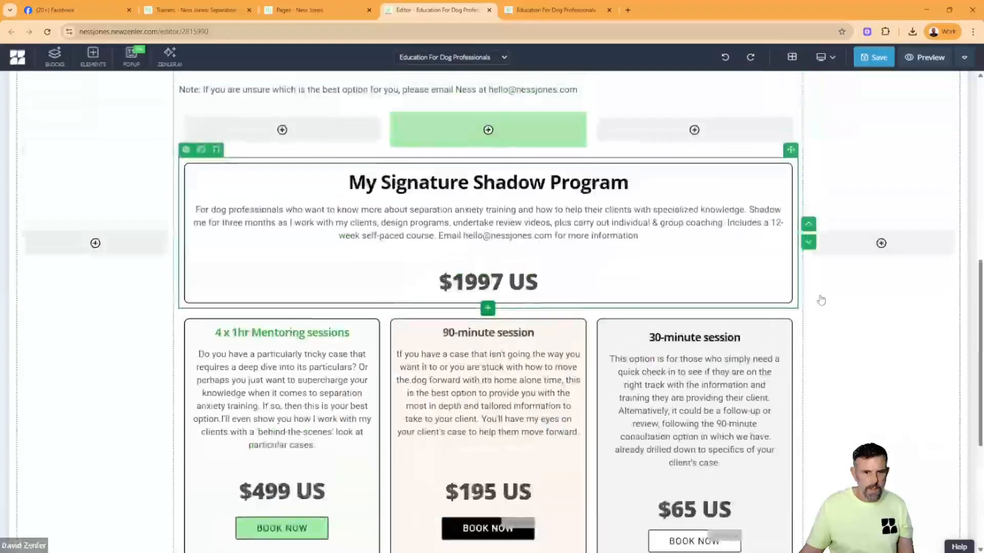
{"action": "left_click", "coordinate": [874, 57]}
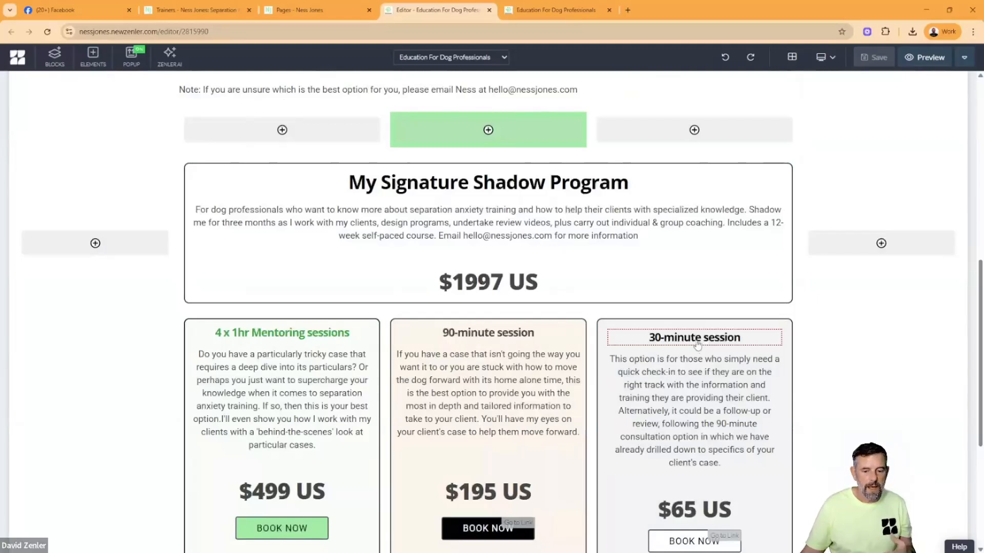
- Reload the Education For Dog Professionals preview and check the My Signature Shadow Program box and the three session boxes
{"action": "left_click", "coordinate": [219, 304]}
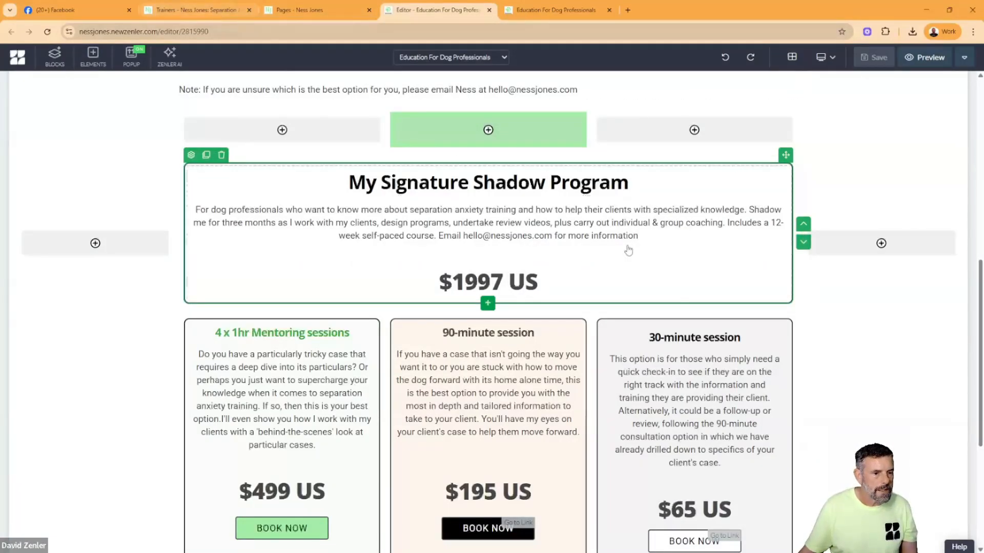
{"action": "left_click", "coordinate": [556, 10]}
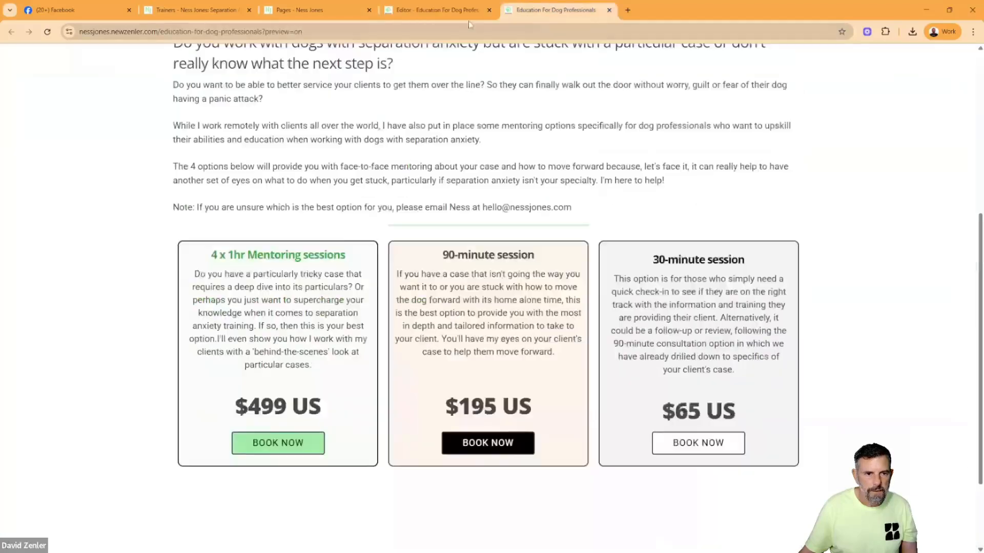
{"action": "key", "text": "F5"}
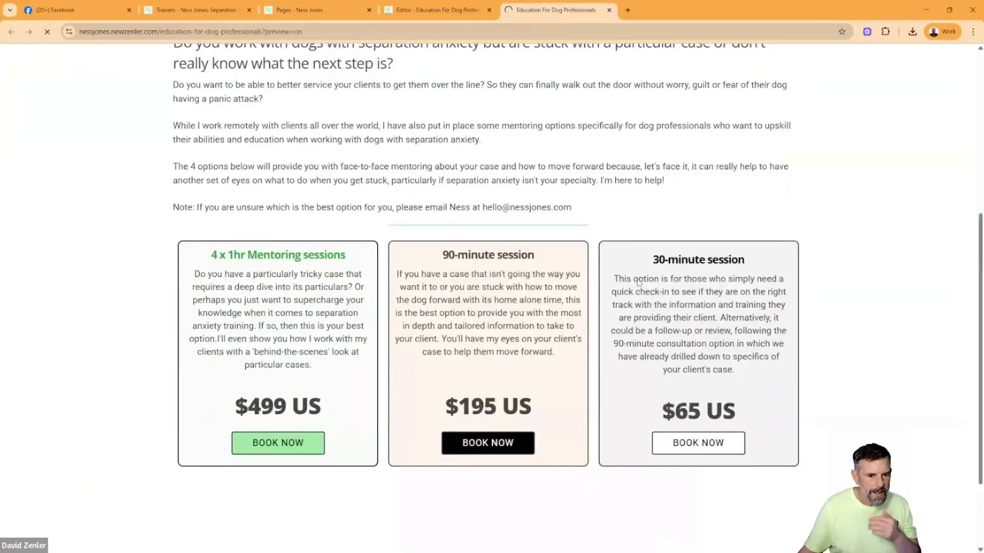
{"action": "scroll", "coordinate": [731, 344], "scroll_direction": "down", "scroll_amount": 5}
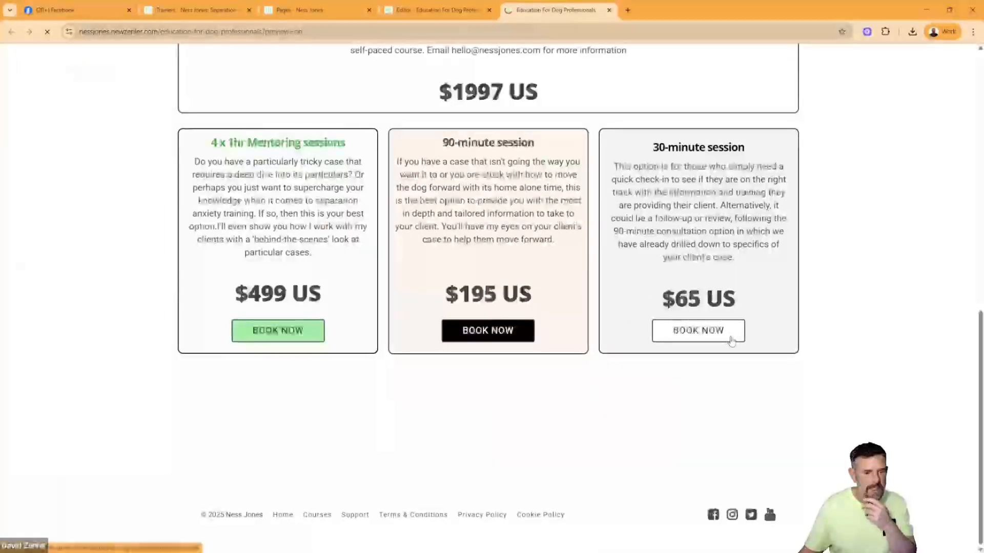
{"action": "scroll", "coordinate": [730, 337], "scroll_direction": "up", "scroll_amount": 10}
- Review the introduction and session options on the original Trainers page for comparison with the rebuilt page
{"action": "left_click", "coordinate": [204, 16]}
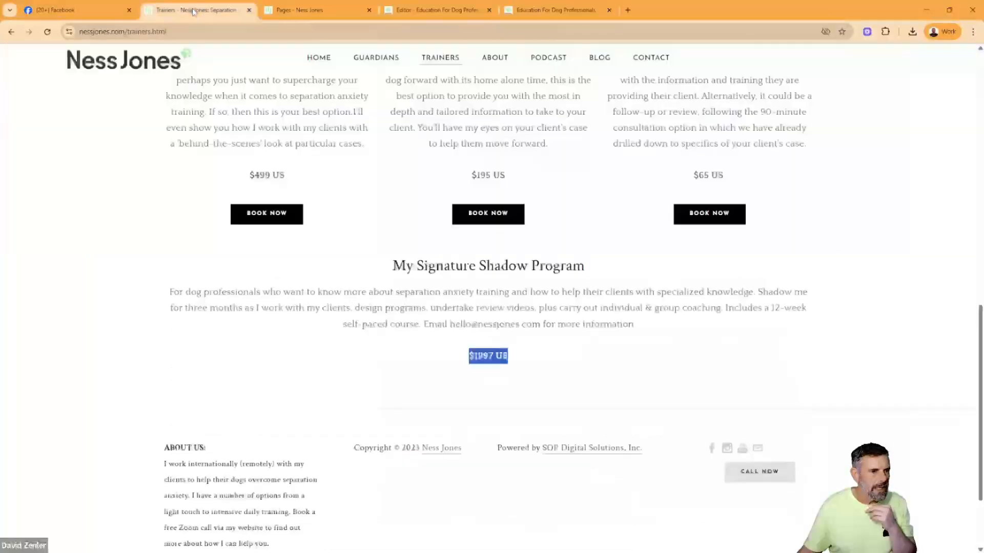
{"action": "scroll", "coordinate": [576, 231], "scroll_direction": "up", "scroll_amount": 15}
{"action": "scroll", "coordinate": [577, 230], "scroll_direction": "down", "scroll_amount": 15}
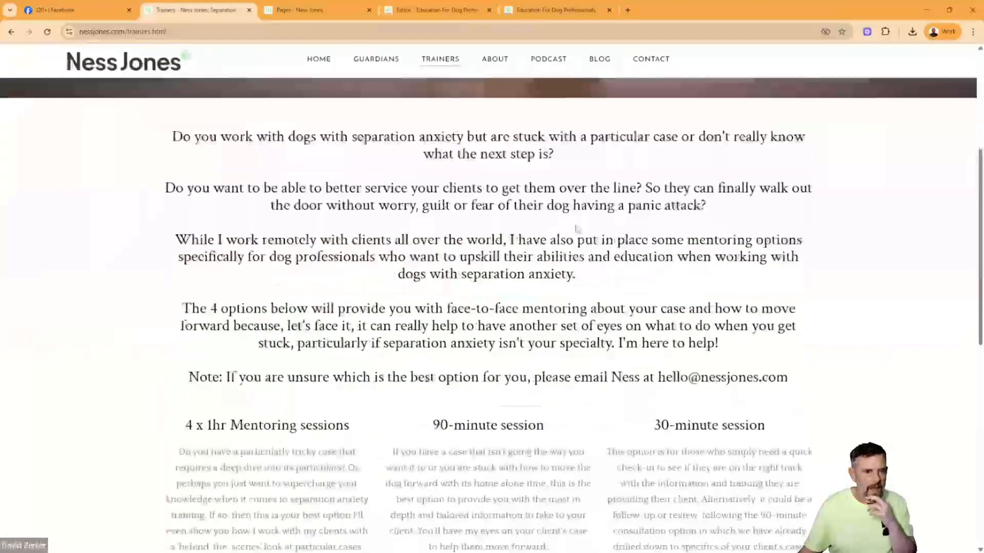
{"action": "scroll", "coordinate": [577, 229], "scroll_direction": "up", "scroll_amount": 15}
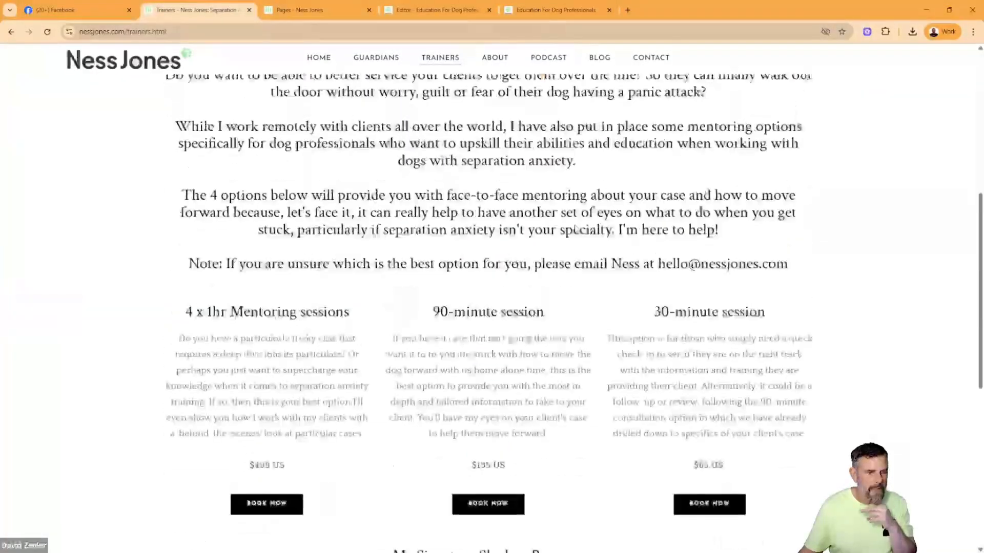
- Look through the original site's About, Podcast and Contact pages, including the appointment options on the Contact page
{"action": "left_click", "coordinate": [496, 73]}
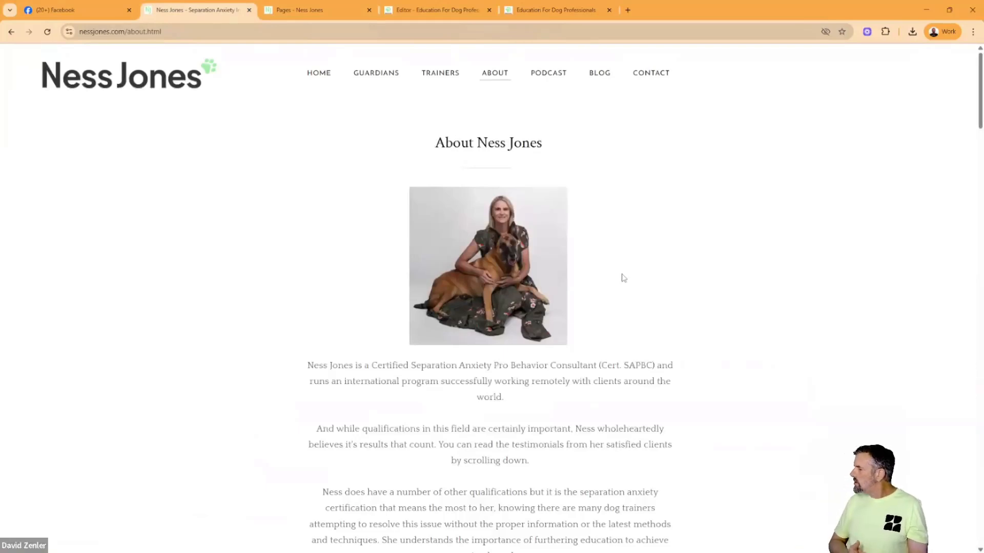
{"action": "left_click", "coordinate": [535, 77]}
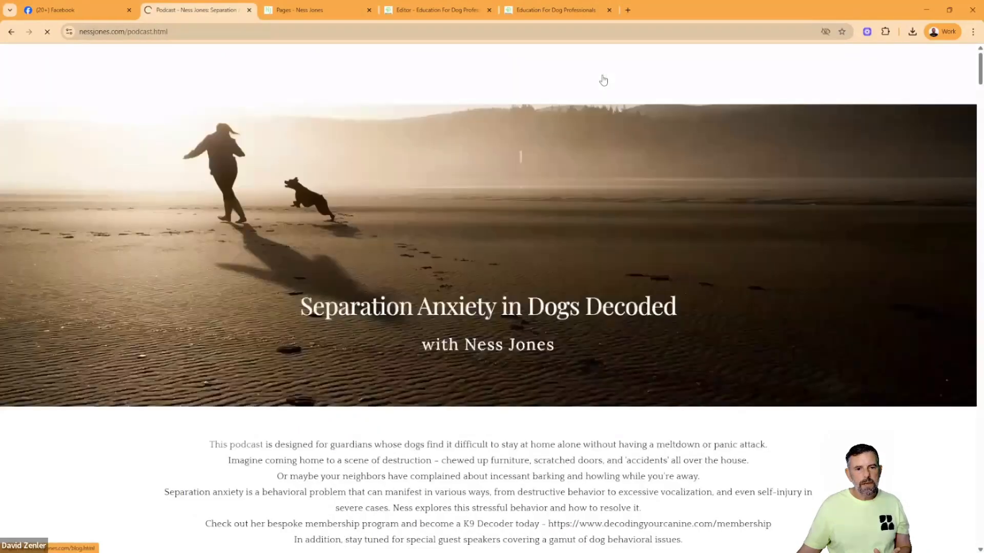
{"action": "left_click", "coordinate": [651, 74]}
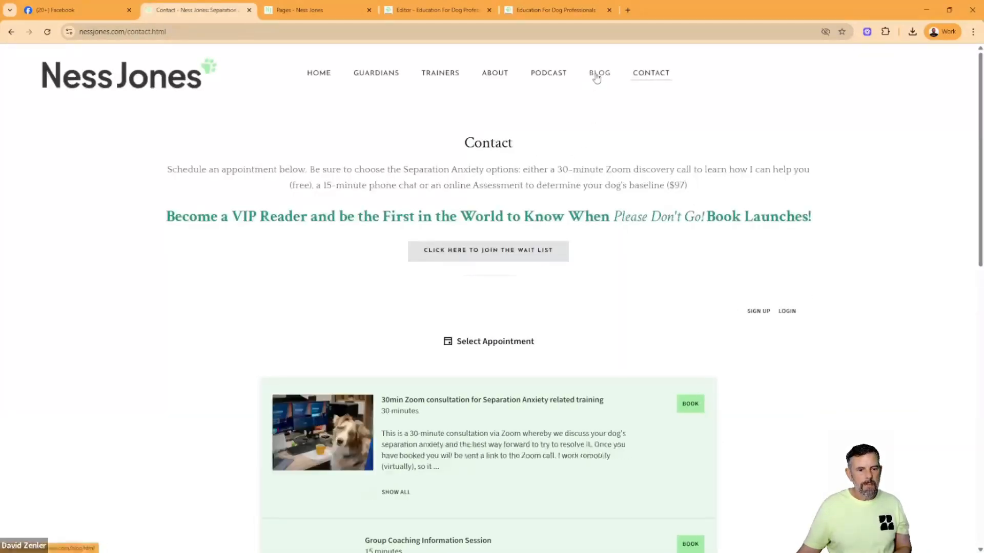
{"action": "scroll", "coordinate": [543, 368], "scroll_direction": "down", "scroll_amount": 1}
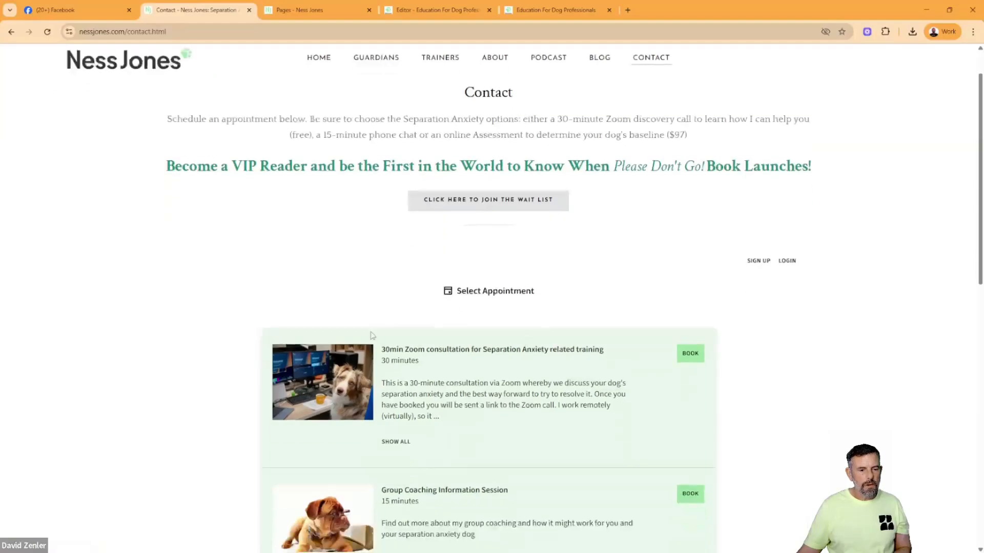
{"action": "scroll", "coordinate": [528, 361], "scroll_direction": "down", "scroll_amount": 6}
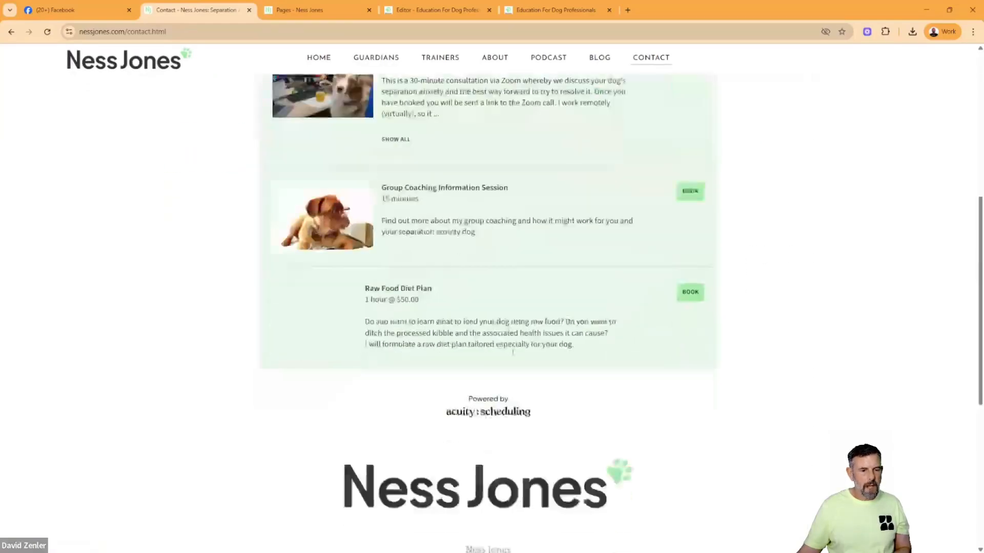
{"action": "scroll", "coordinate": [521, 334], "scroll_direction": "up", "scroll_amount": 7}
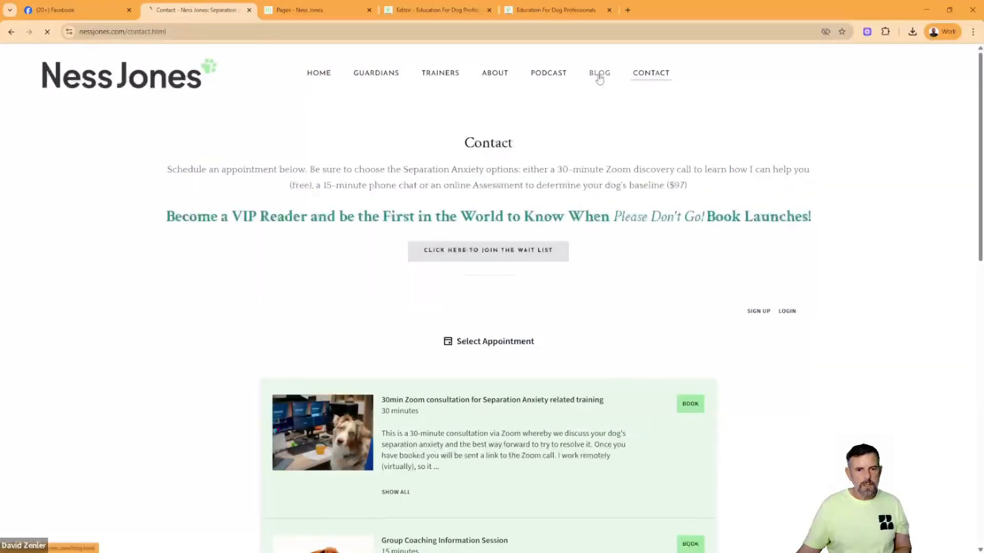
- Examine the post layout on the original site's Blog page and return to the Education For Dog Professionals preview
{"action": "left_click", "coordinate": [599, 73]}
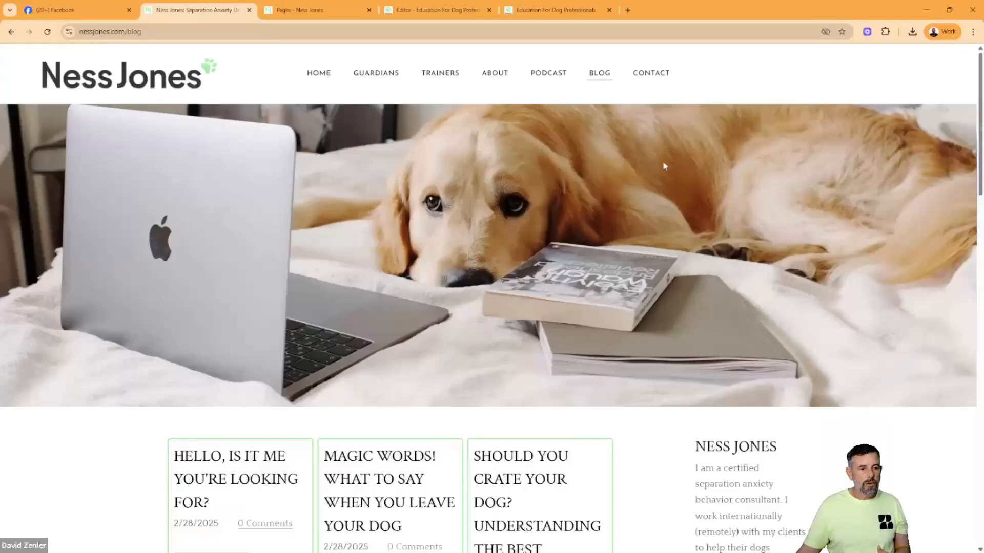
{"action": "scroll", "coordinate": [689, 357], "scroll_direction": "down", "scroll_amount": 5}
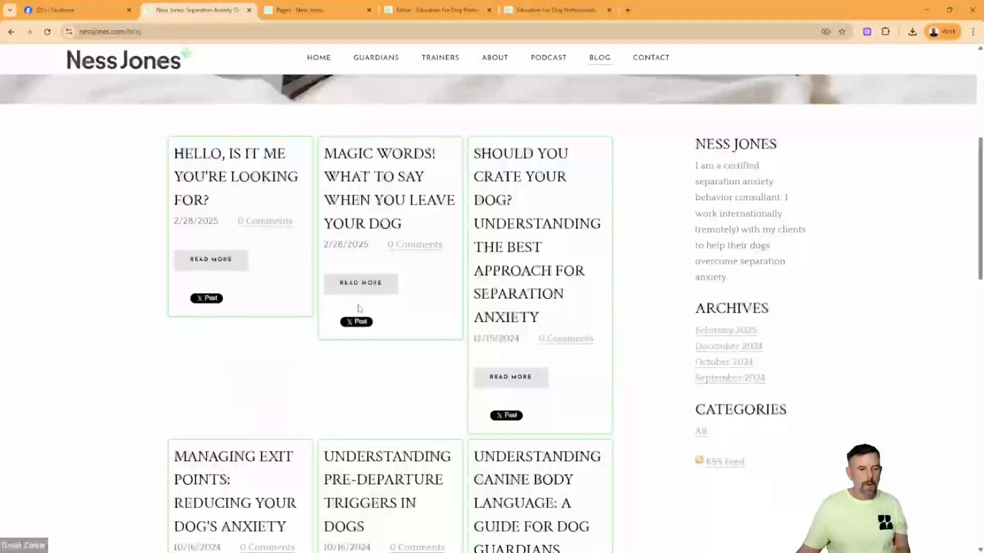
{"action": "scroll", "coordinate": [781, 348], "scroll_direction": "up", "scroll_amount": 5}
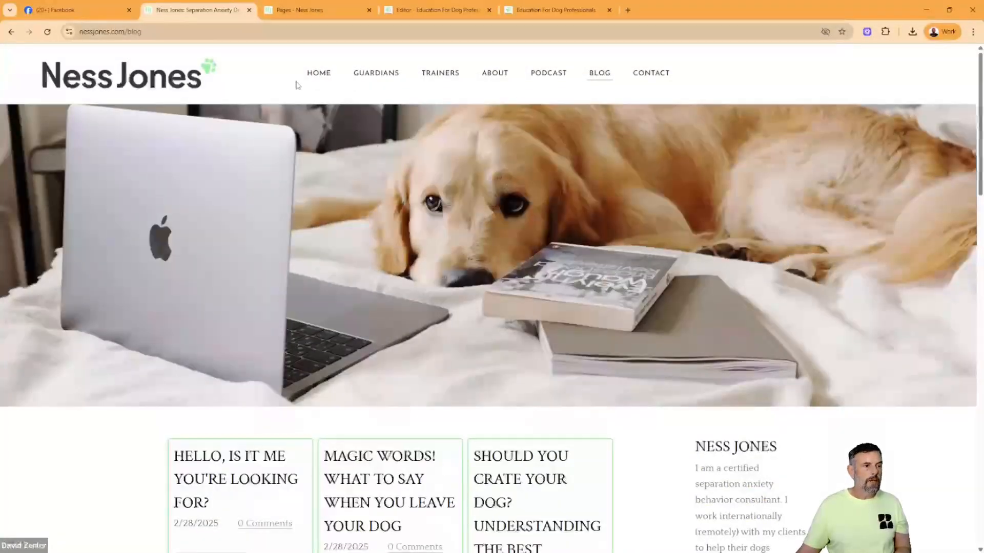
{"action": "left_click", "coordinate": [545, 10]}
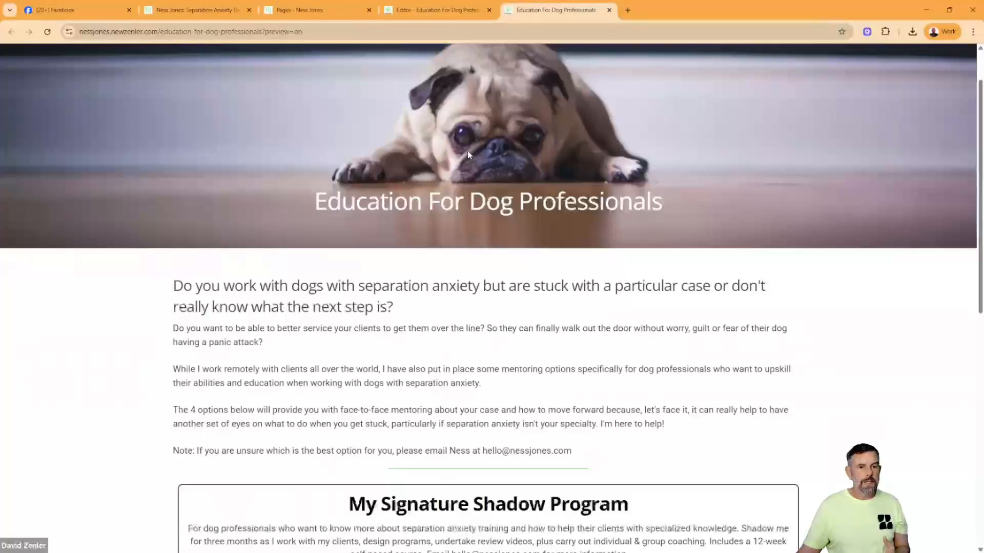